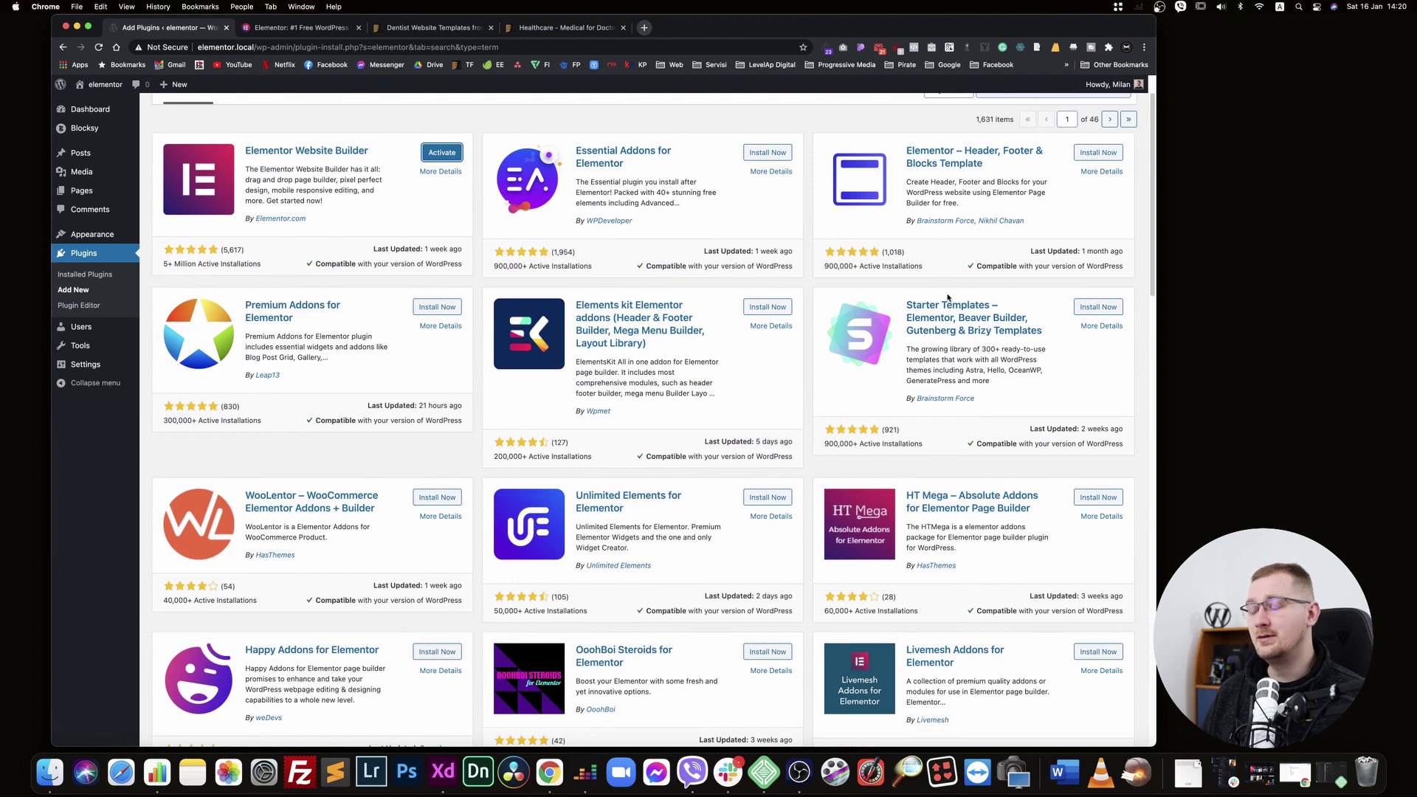
Activate the Elementor Website Builder plugin and start a new WordPress page
scroll(414, 157, up, 2)
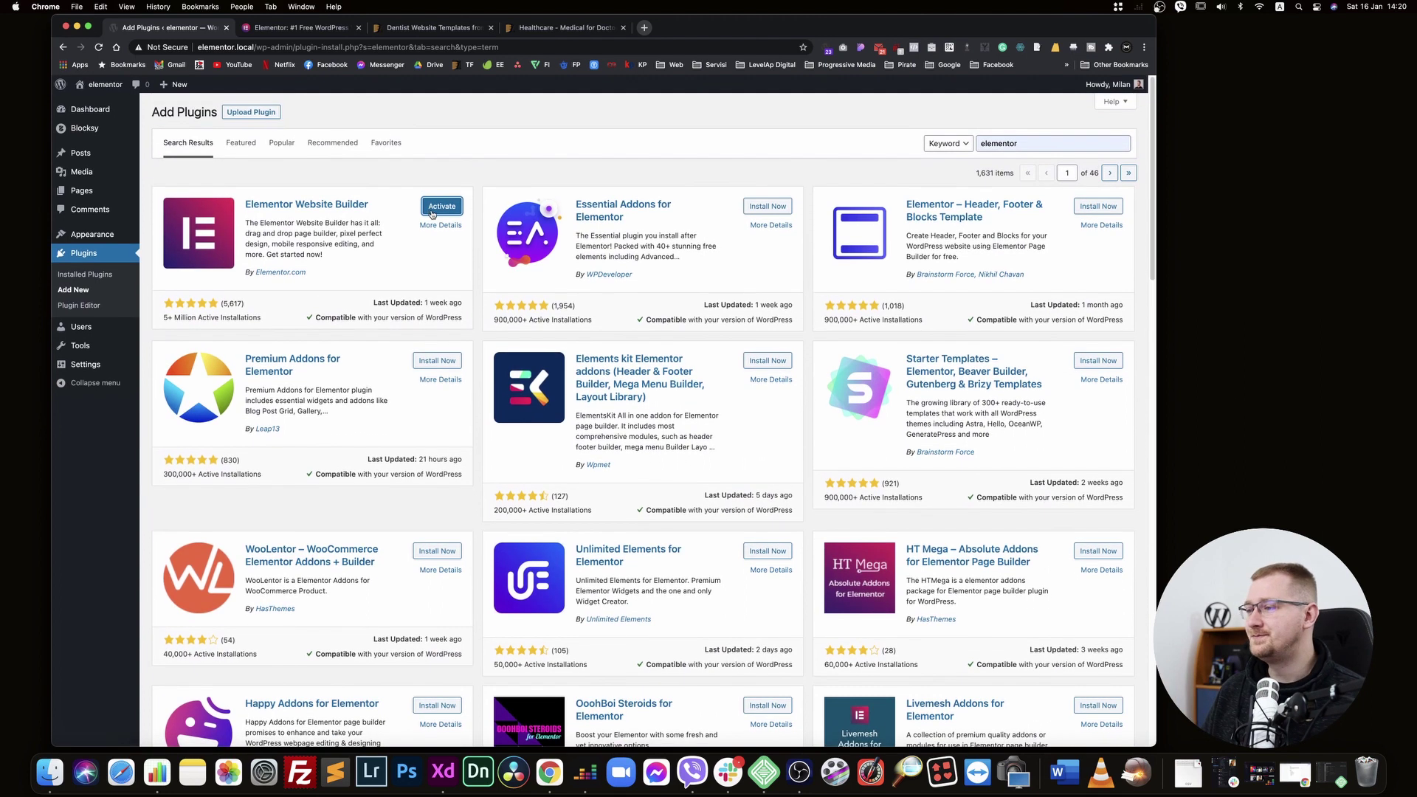
click(432, 213)
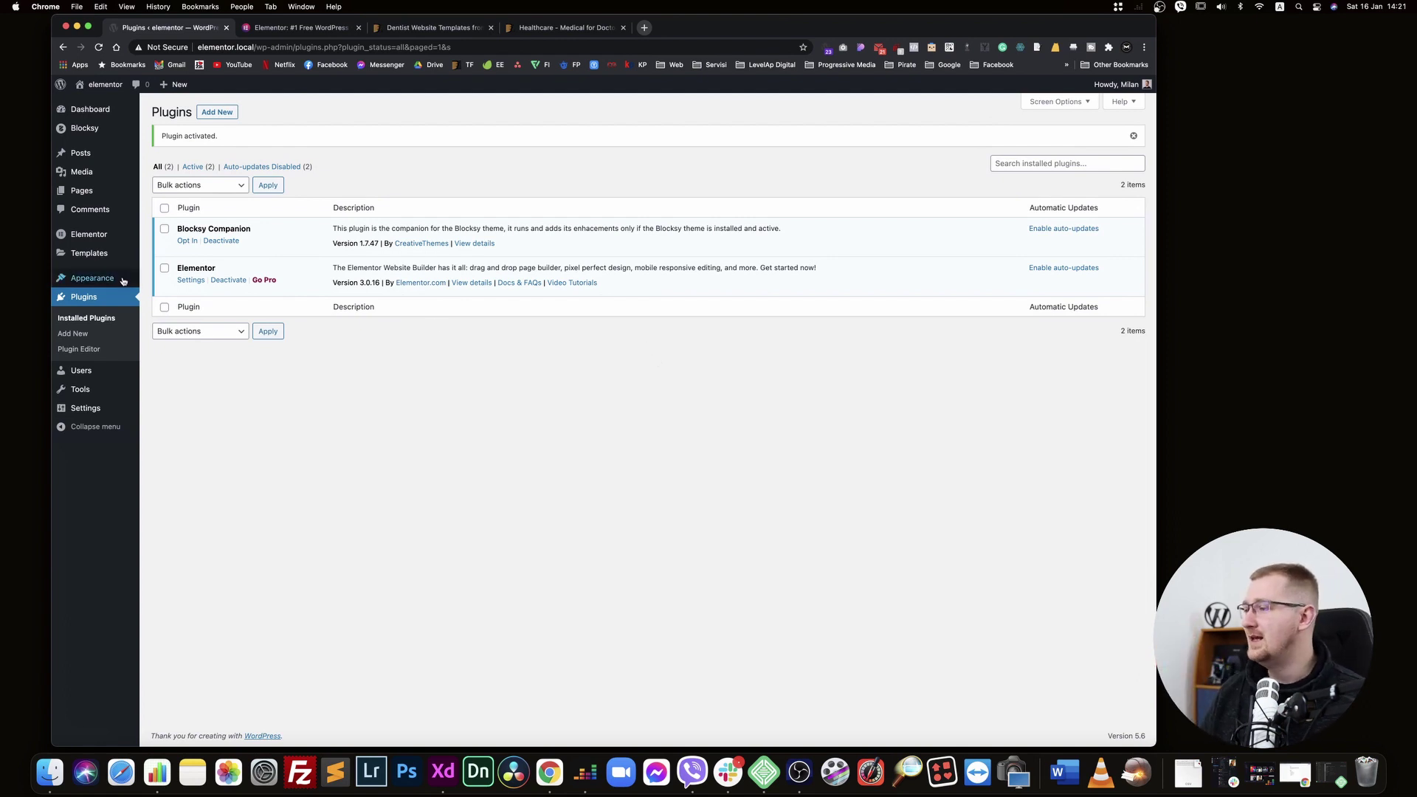
mouse_move(115, 160)
mouse_move(96, 196)
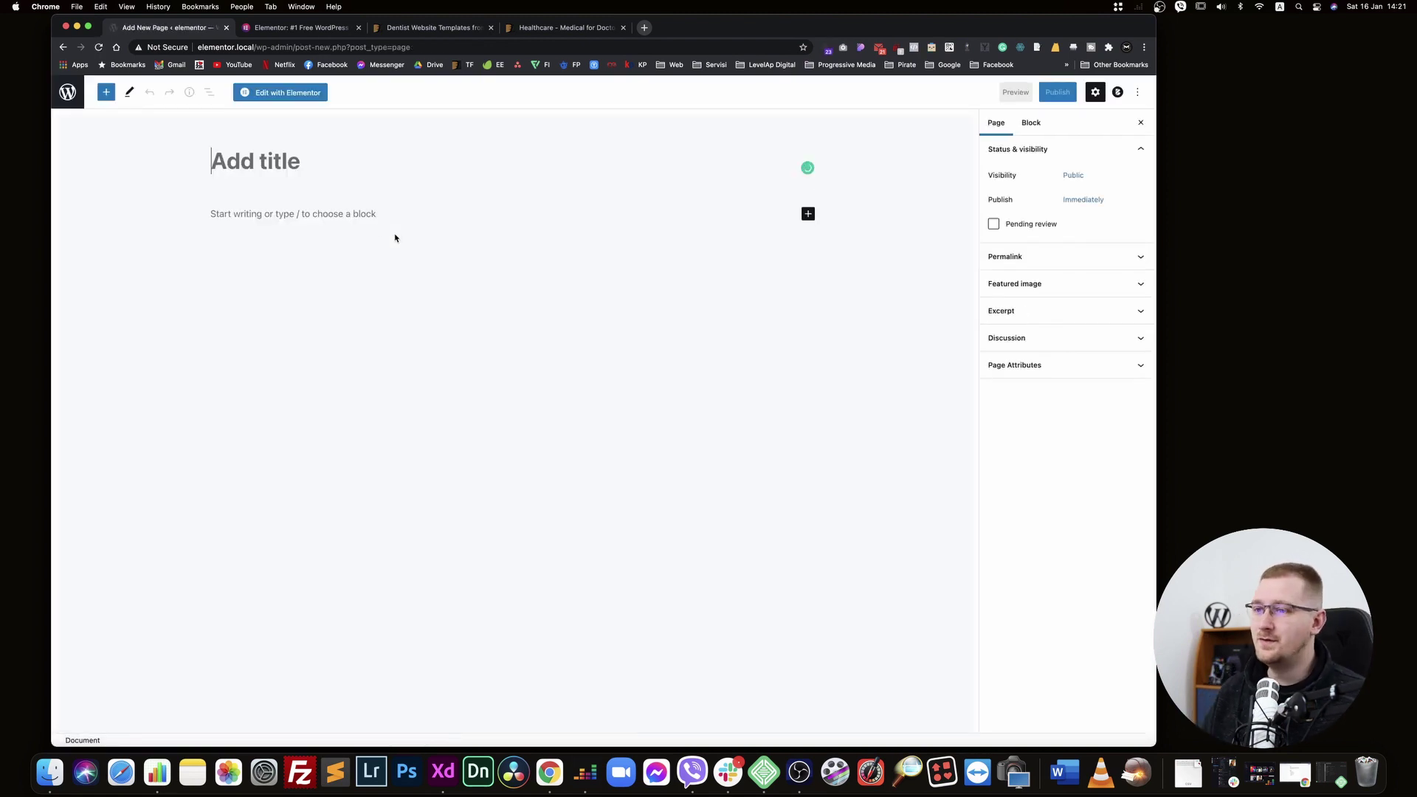
click(295, 214)
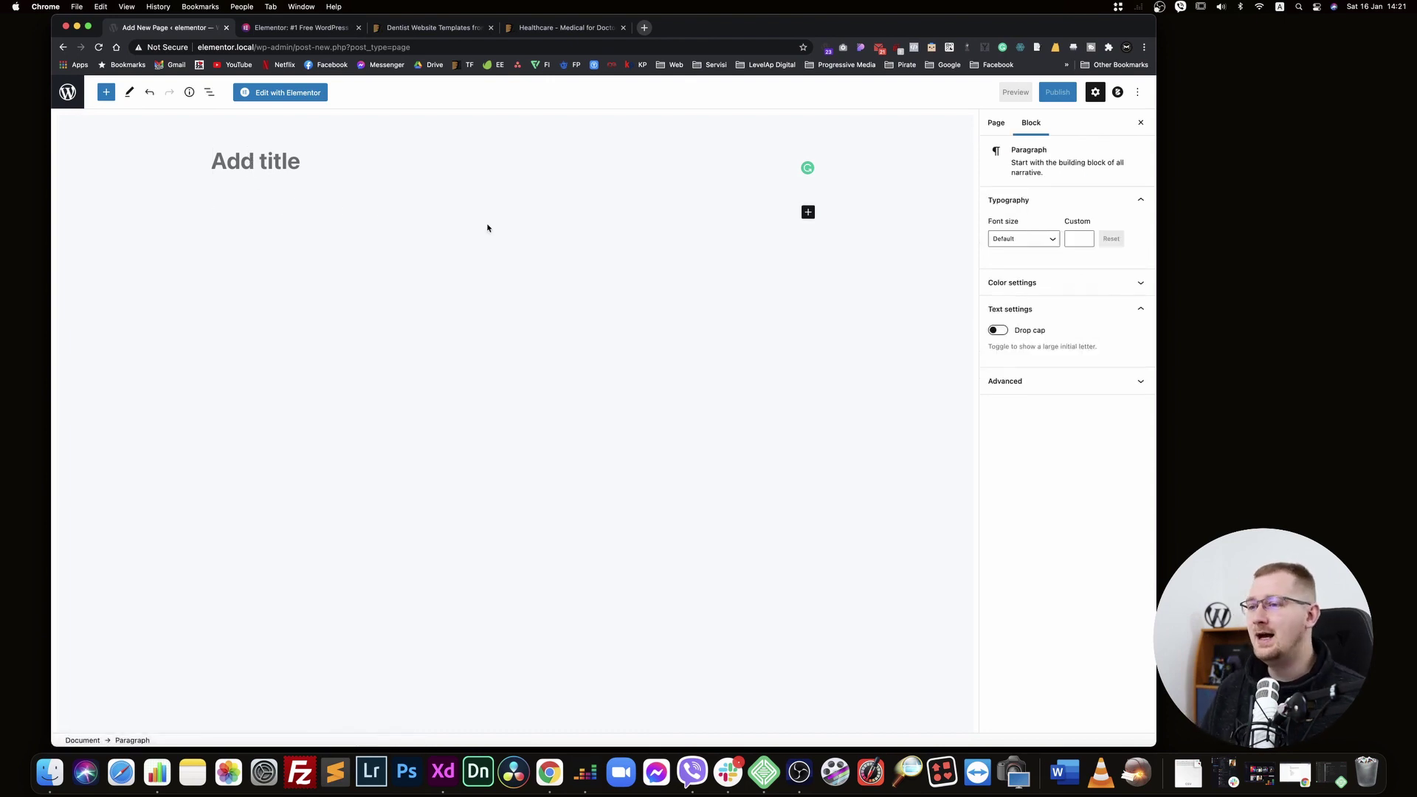
click(808, 212)
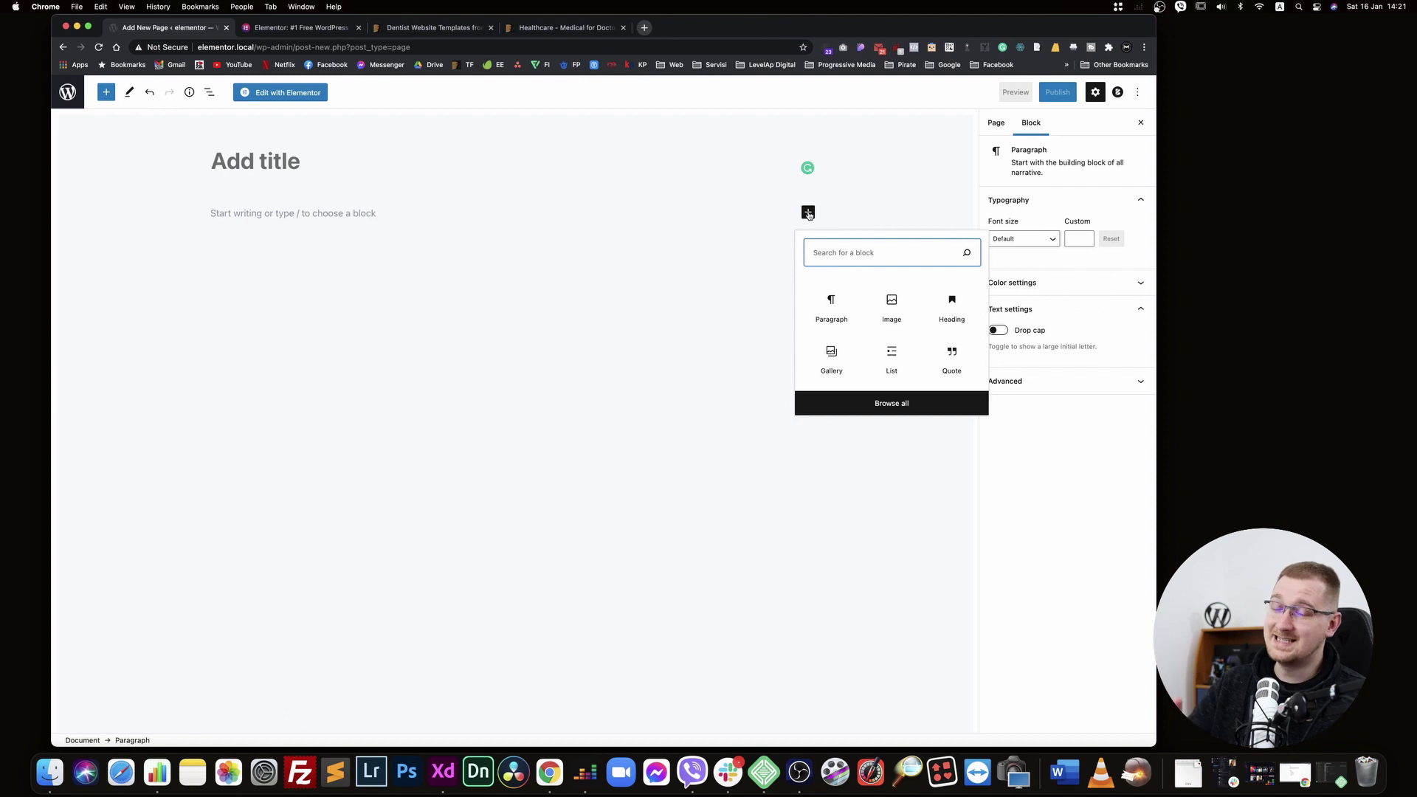
click(698, 270)
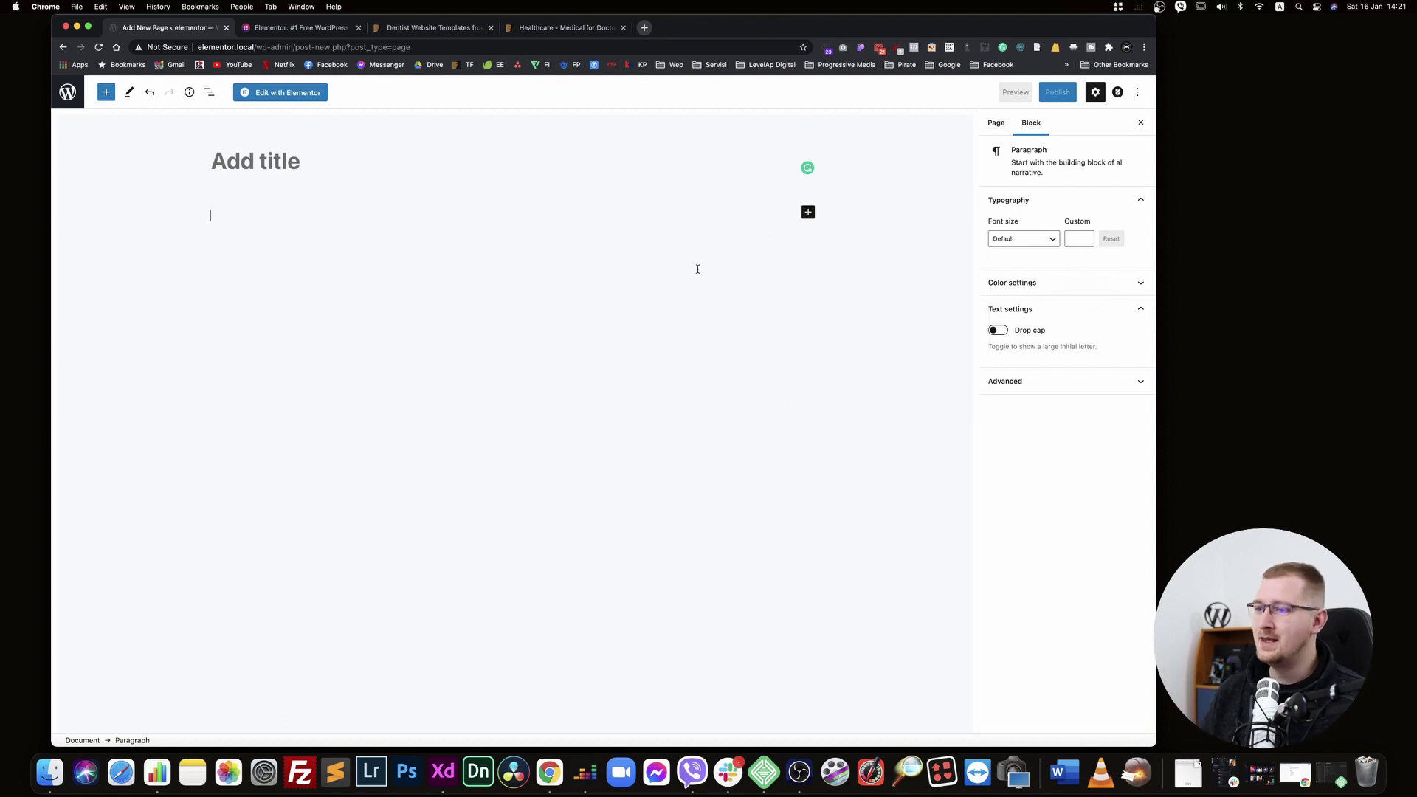
click(427, 233)
click(317, 212)
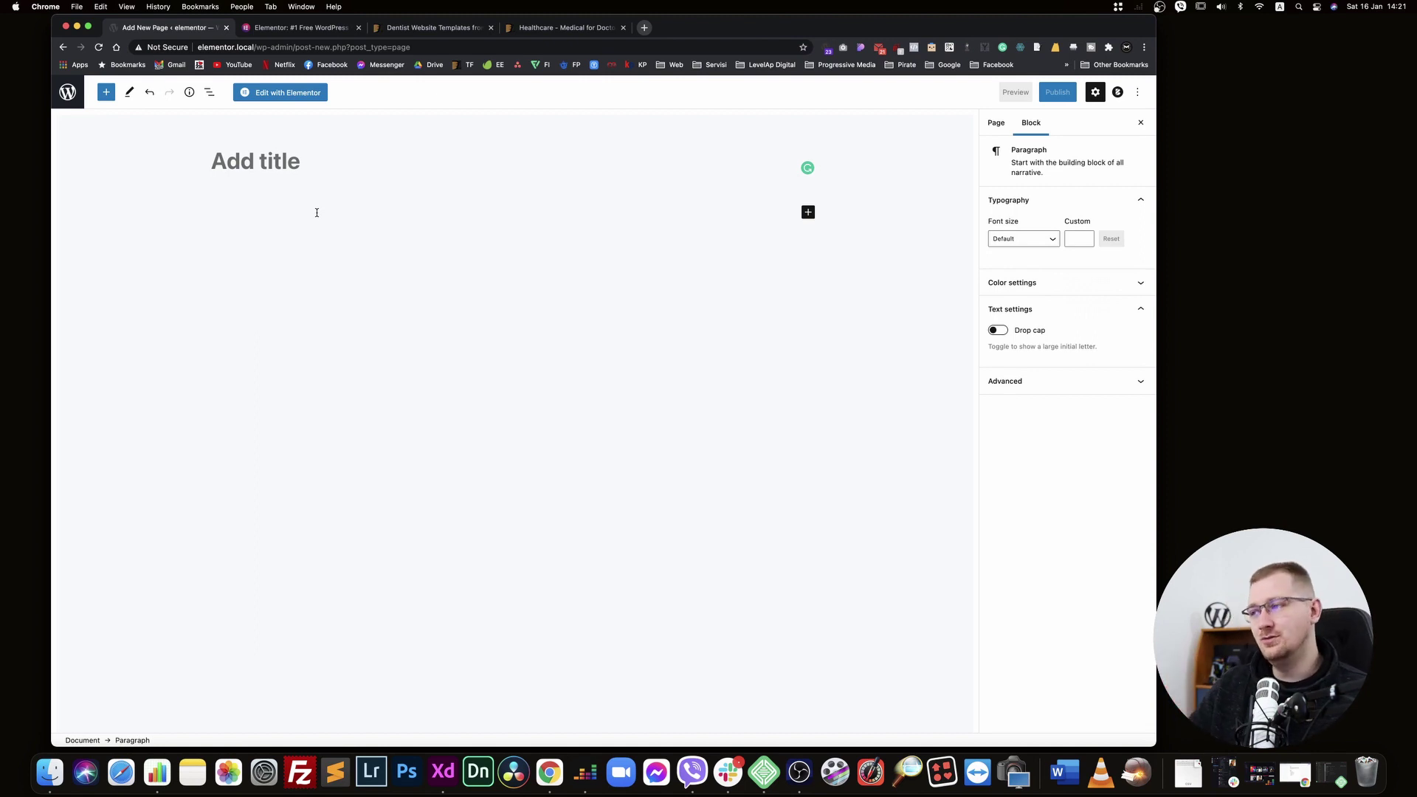
Title the page Početna and open it for editing in Elementor
click(270, 164)
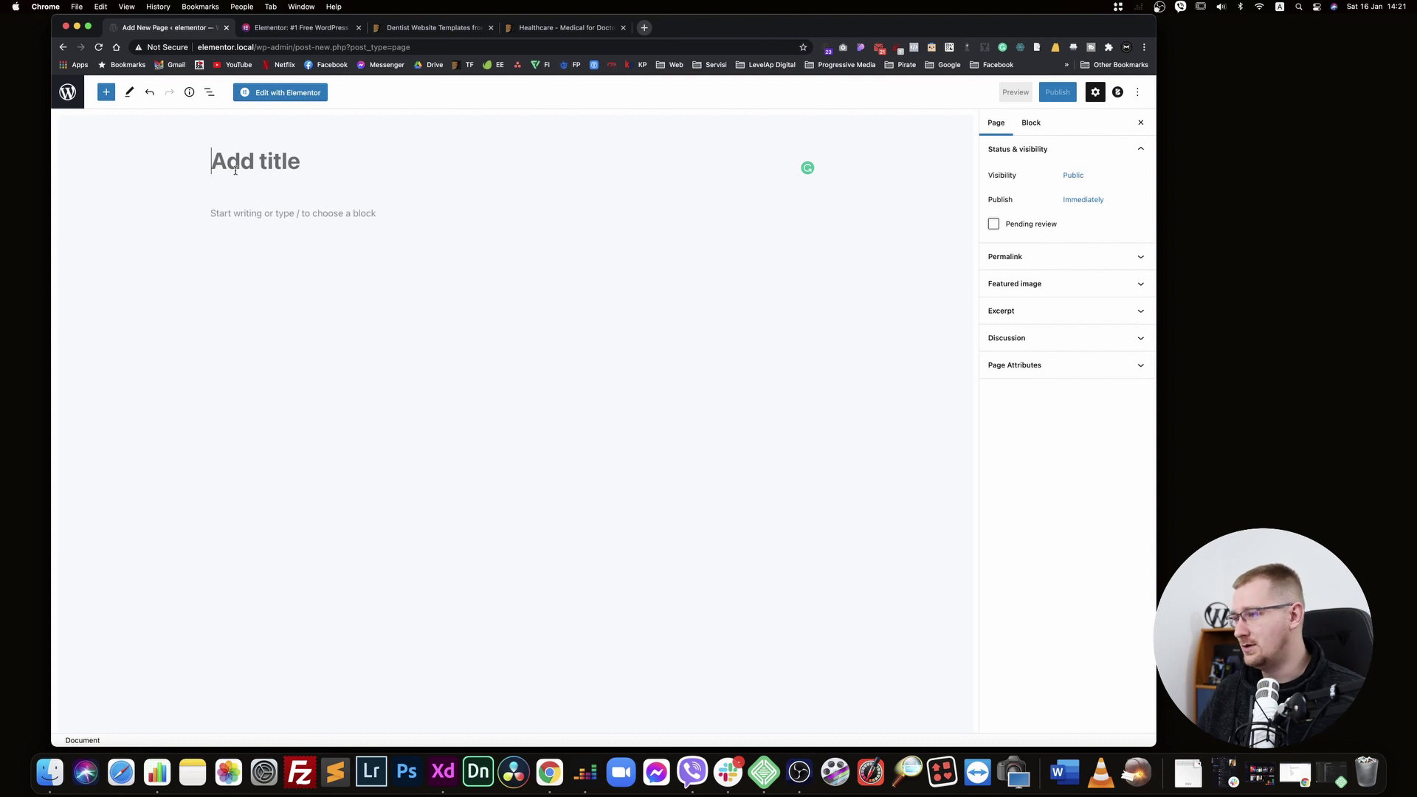
text(Početn)
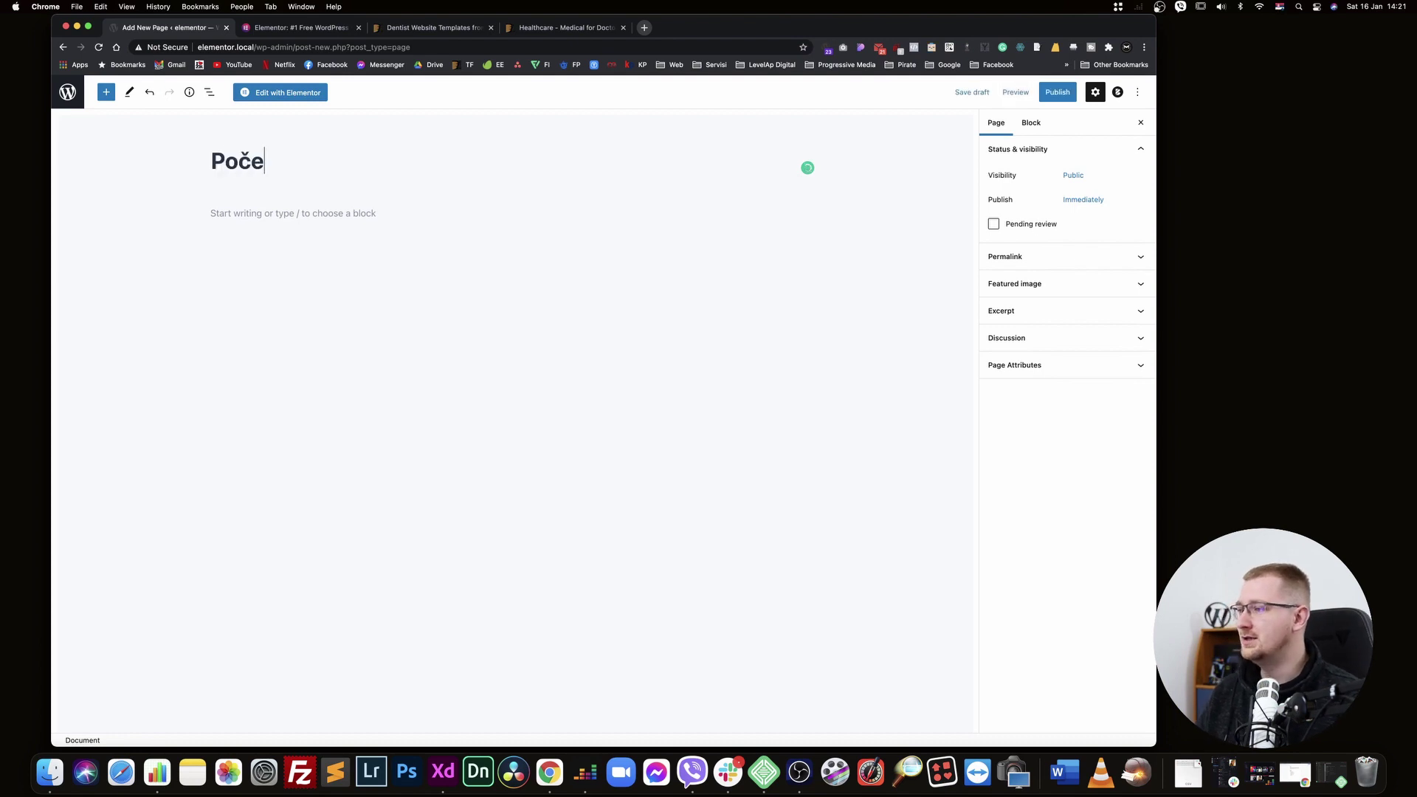
text(a)
click(282, 93)
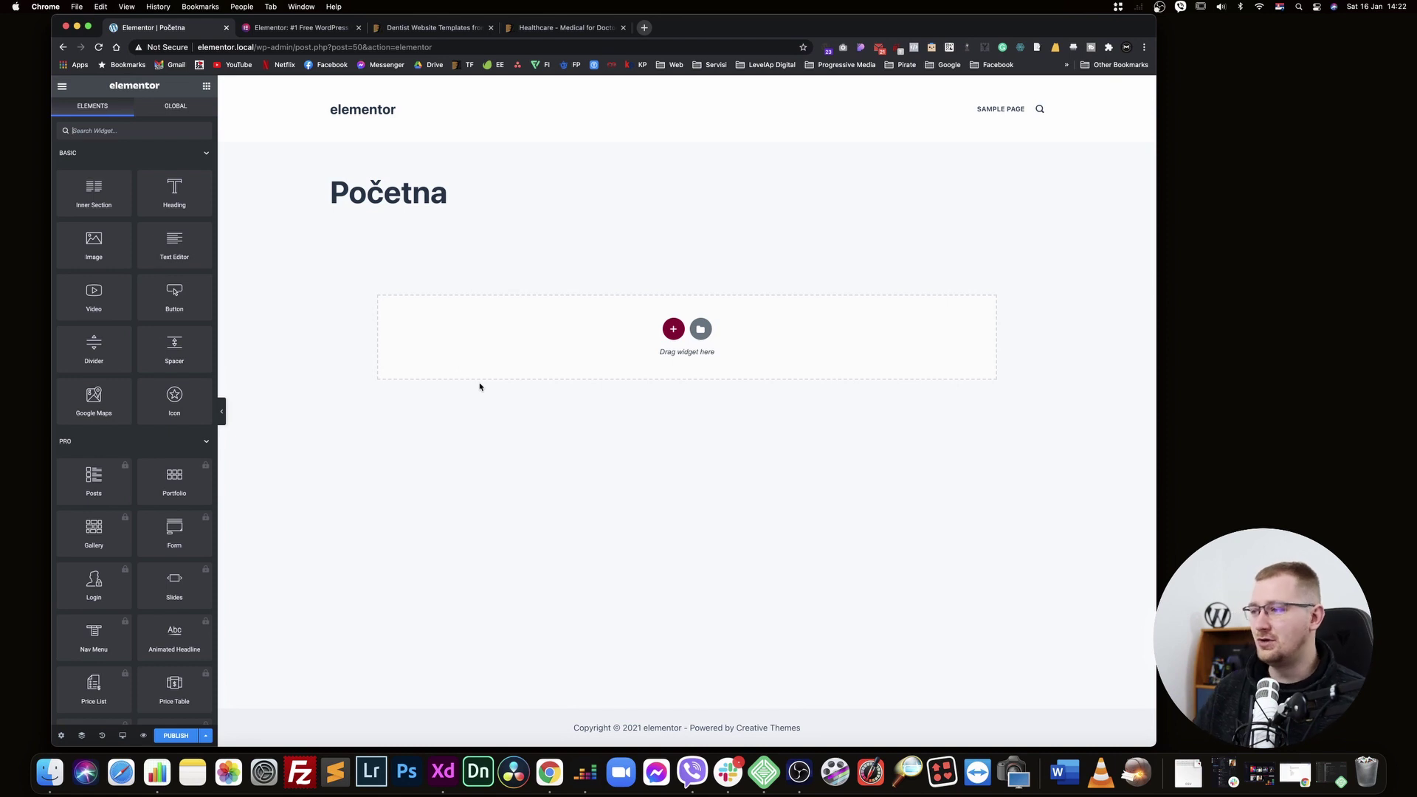
Switch to Adobe XD and draw a rectangle about 1595 × 829 on the Web 1920 artboard, filled light blue
click(441, 773)
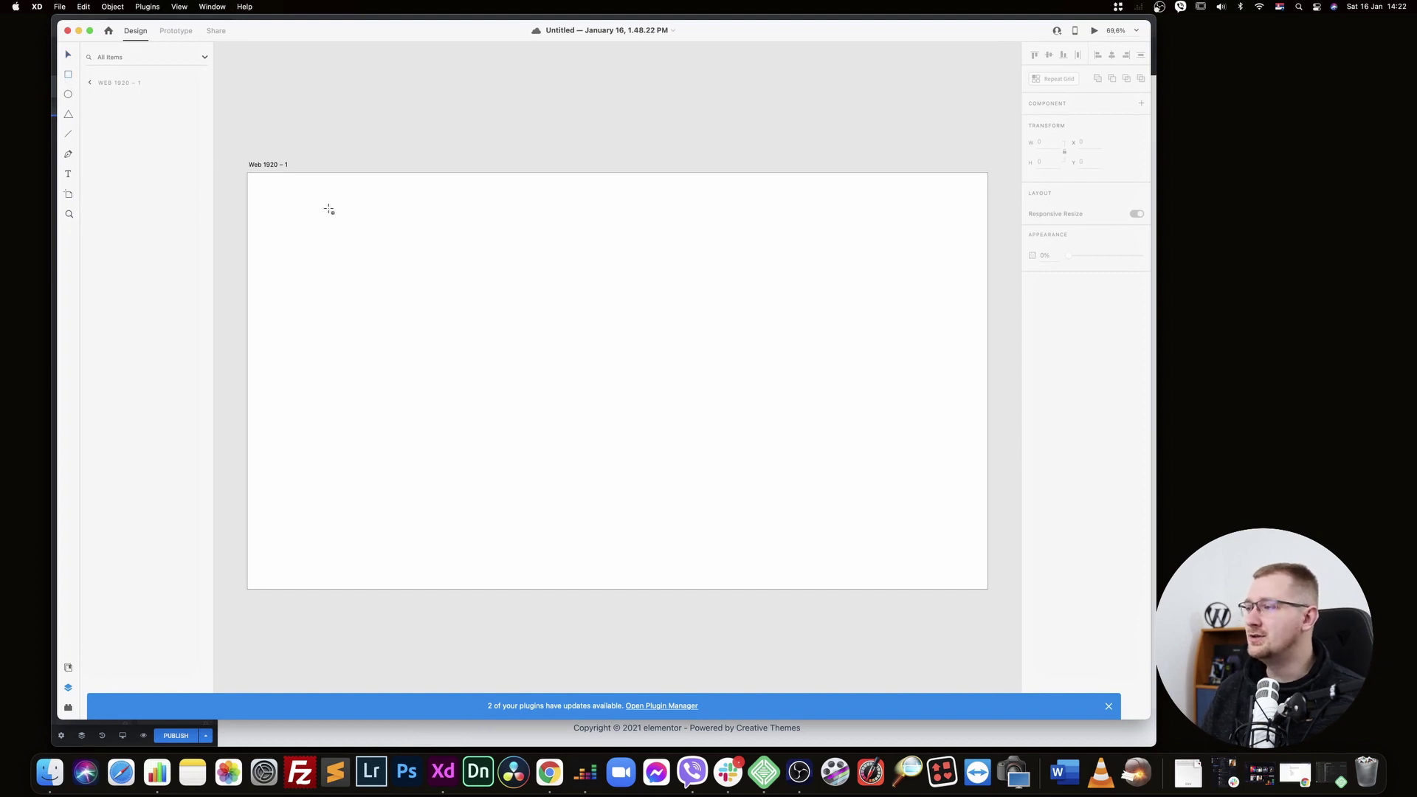
mouse_move(304, 208)
mouse_down()
mouse_move(906, 472)
mouse_move(919, 527)
mouse_up()
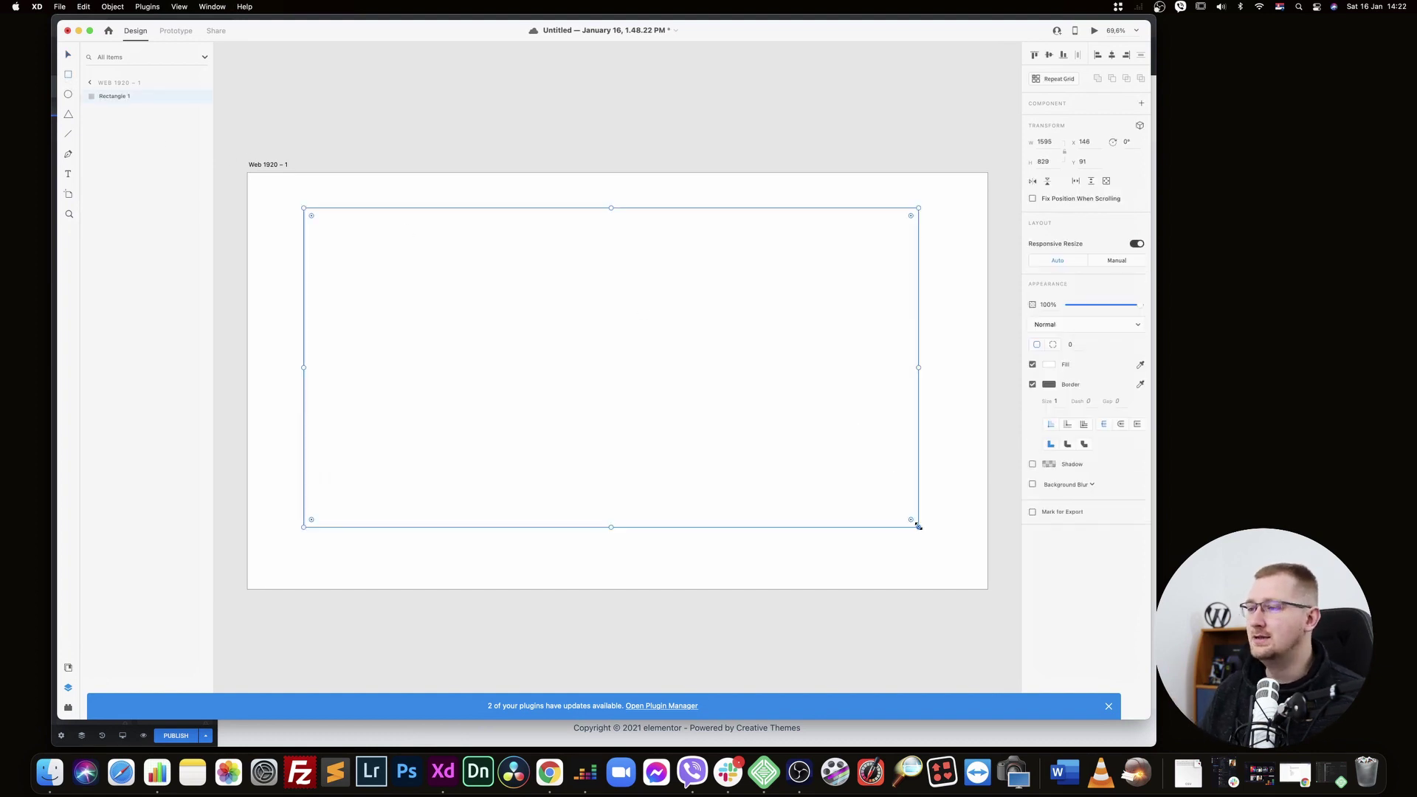
click(1048, 366)
click(950, 428)
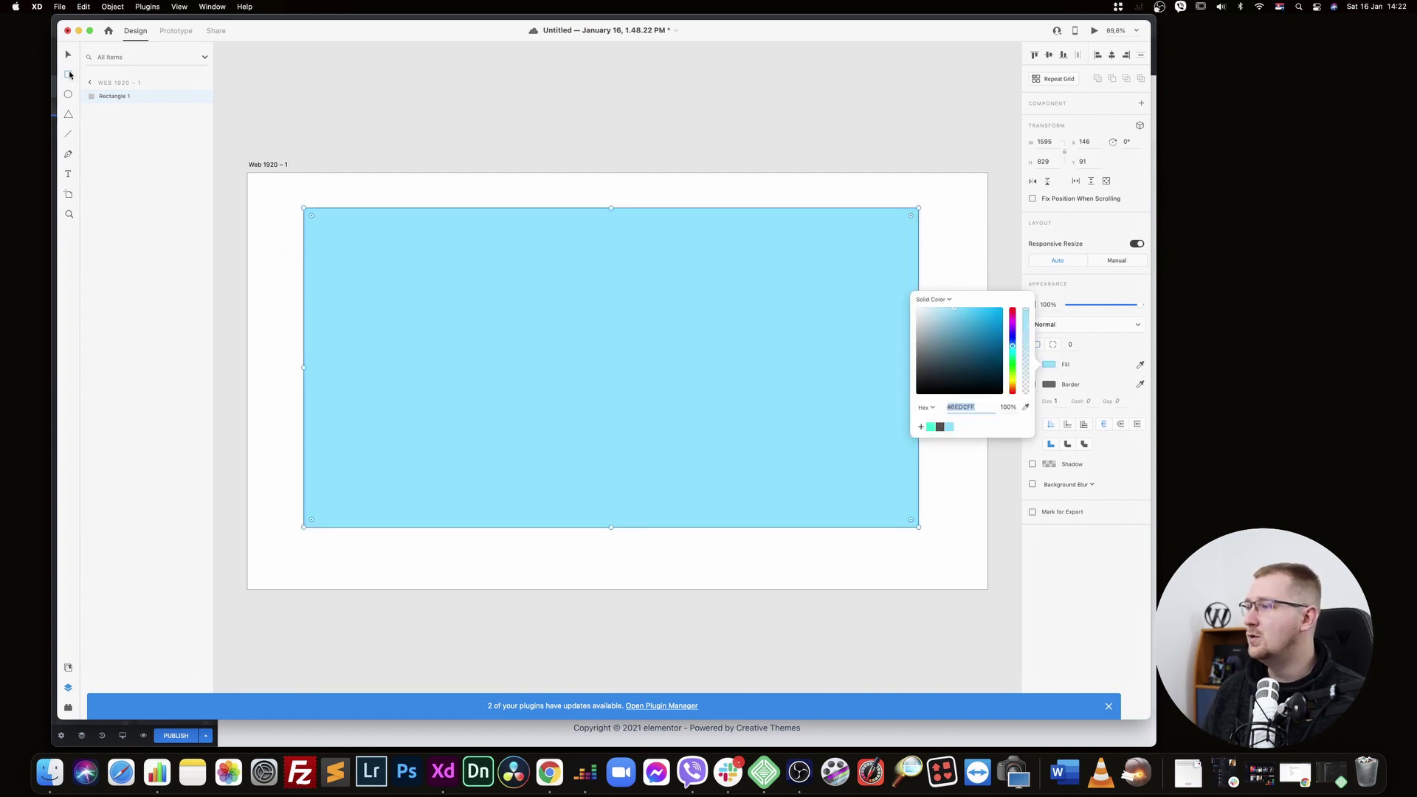
Draw a rectangle about 666 × 693 inside the left half of the light blue one and fill it dark grey
drag(337, 234, 593, 501)
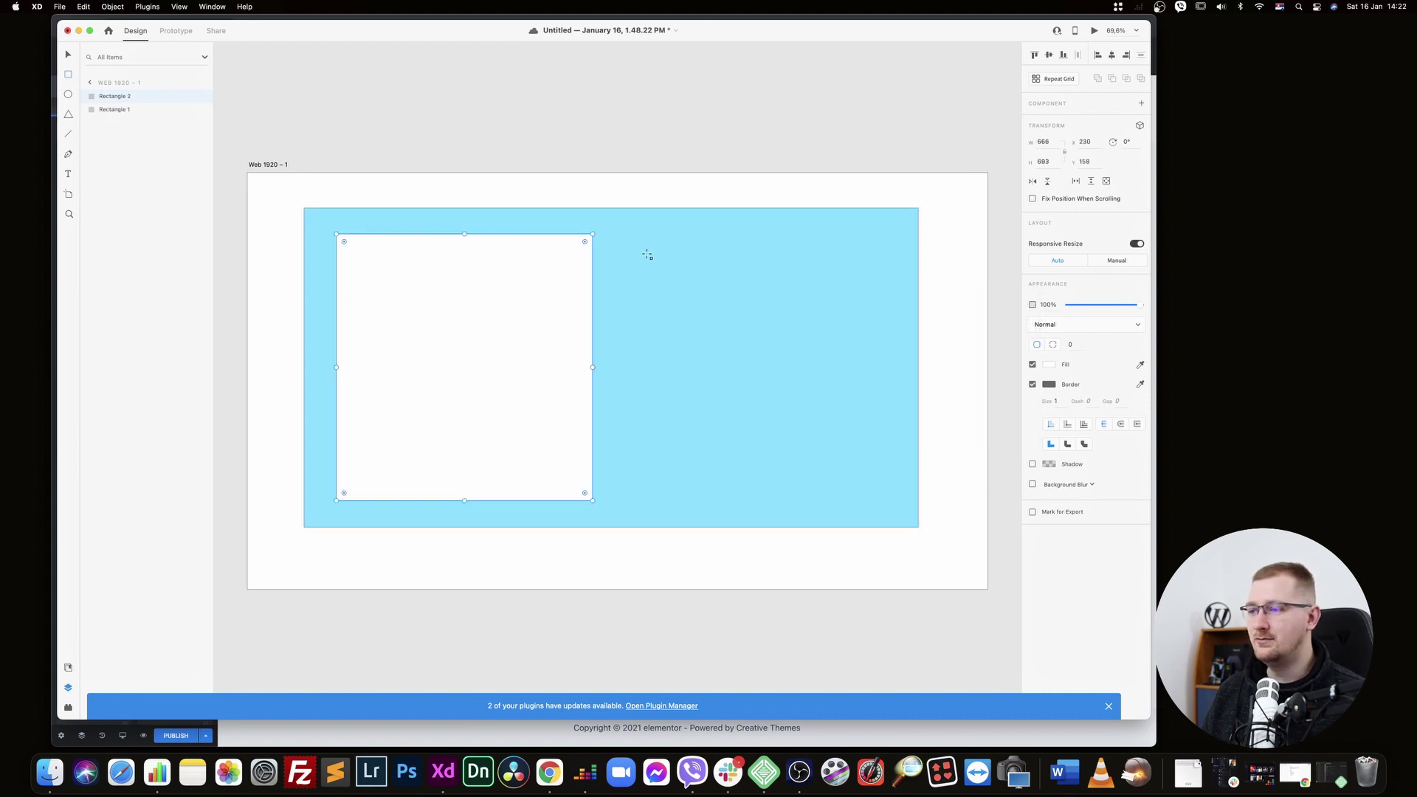
click(1049, 365)
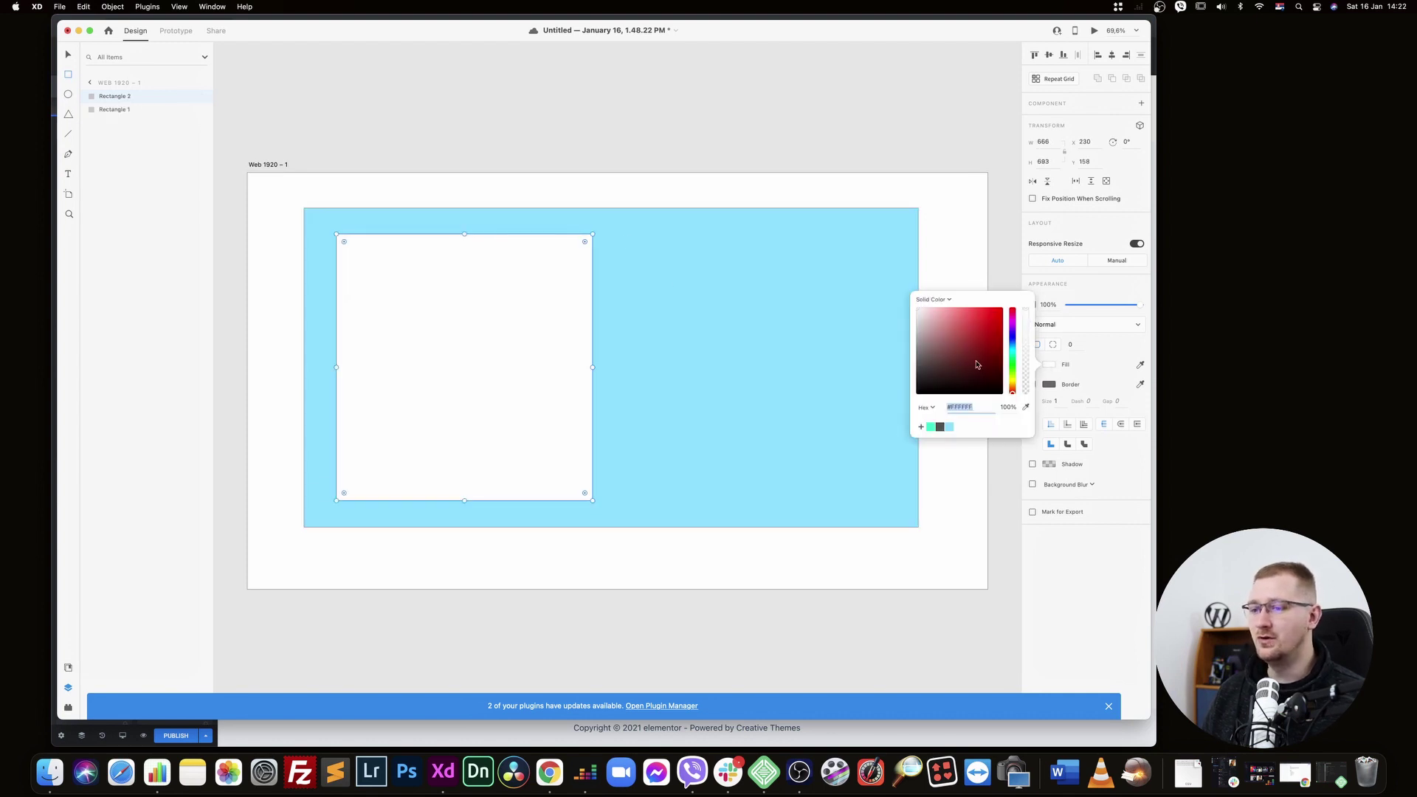
click(942, 430)
click(532, 374)
Duplicate the dark grey rectangle into the right half of the light blue one to form a second column
drag(380, 368, 667, 375)
key(super+z)
key(v)
drag(522, 347, 696, 351)
key(super+z)
drag(528, 363, 830, 364)
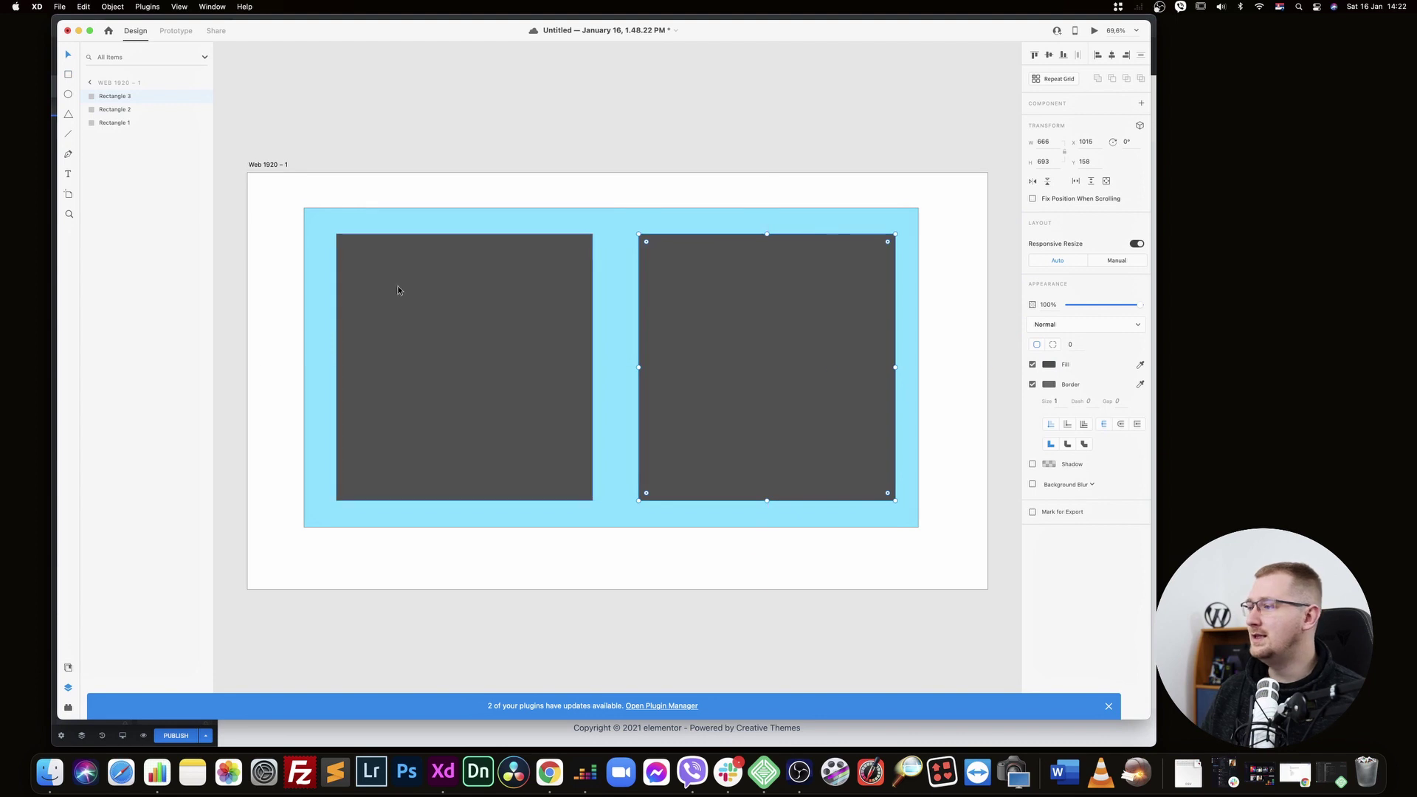
Draw a rectangle about 517 × 150 at the top of the left dark grey column and fill it green
key(r)
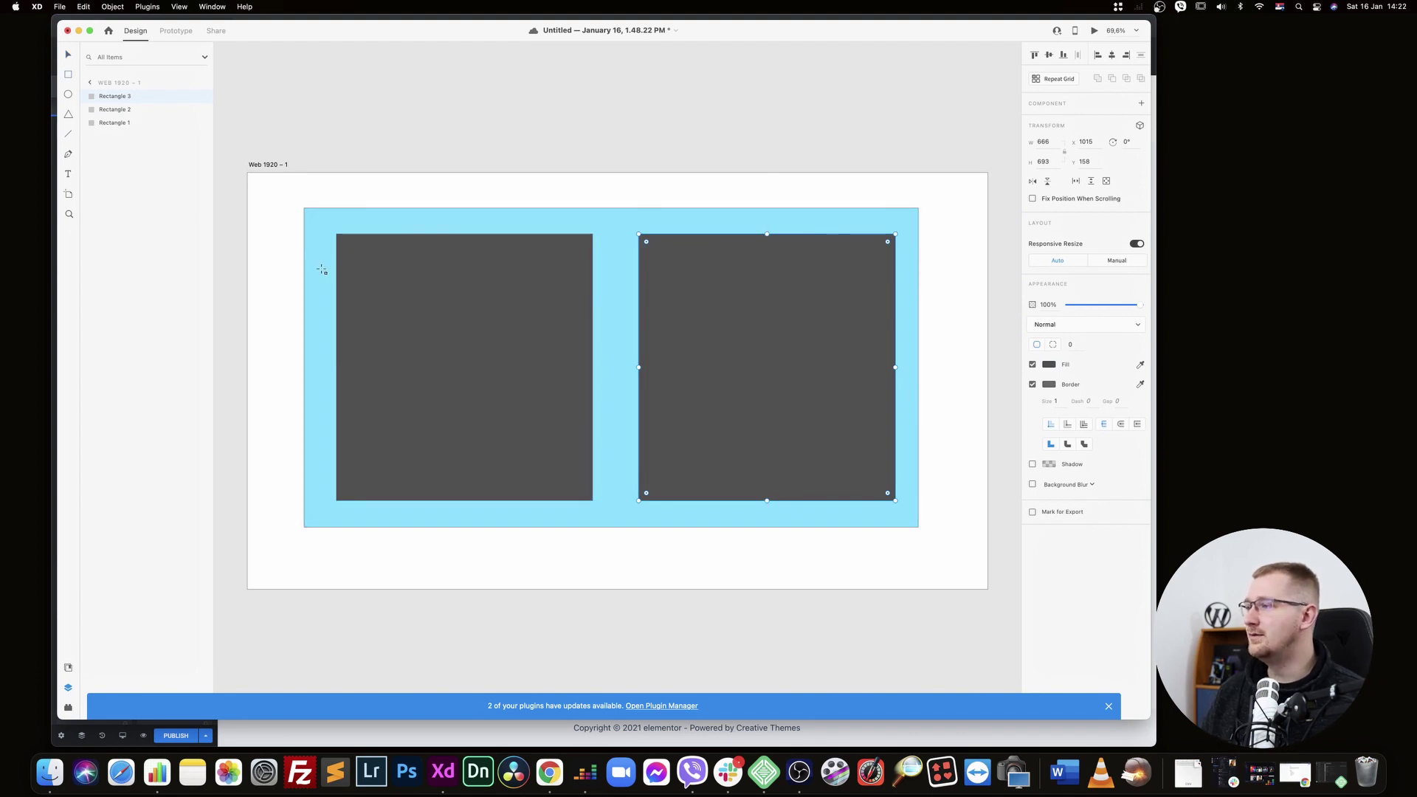
drag(368, 254, 567, 312)
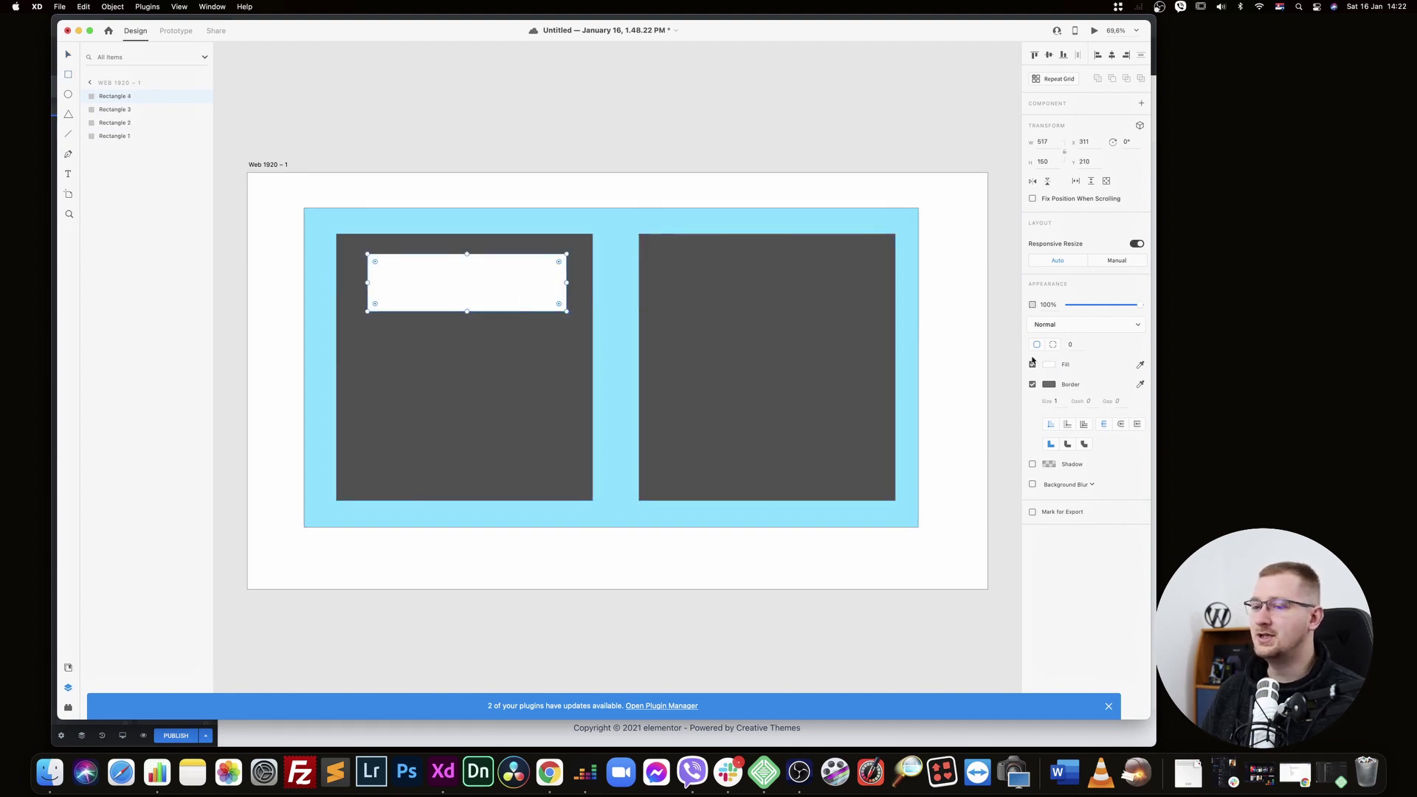
click(1054, 367)
click(930, 426)
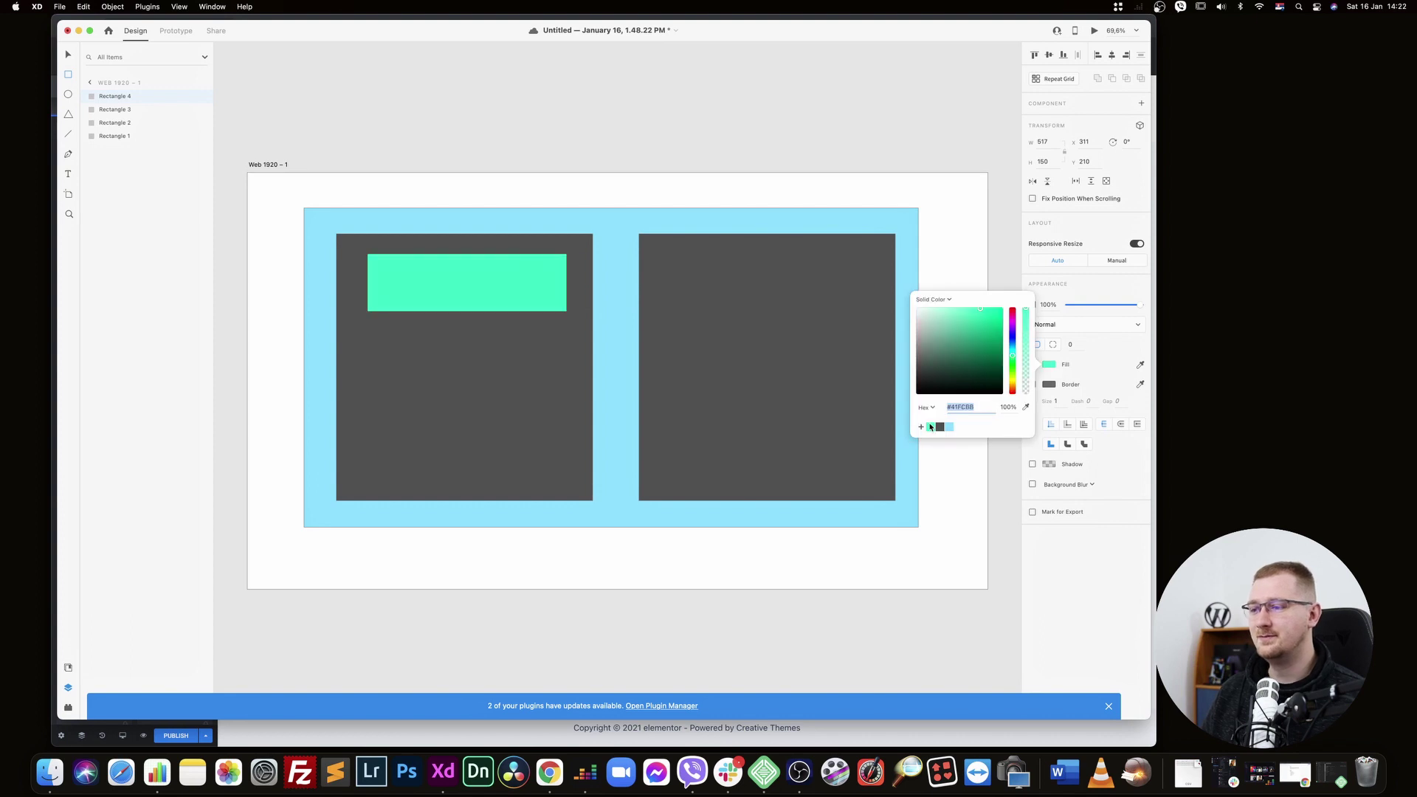
text(v)
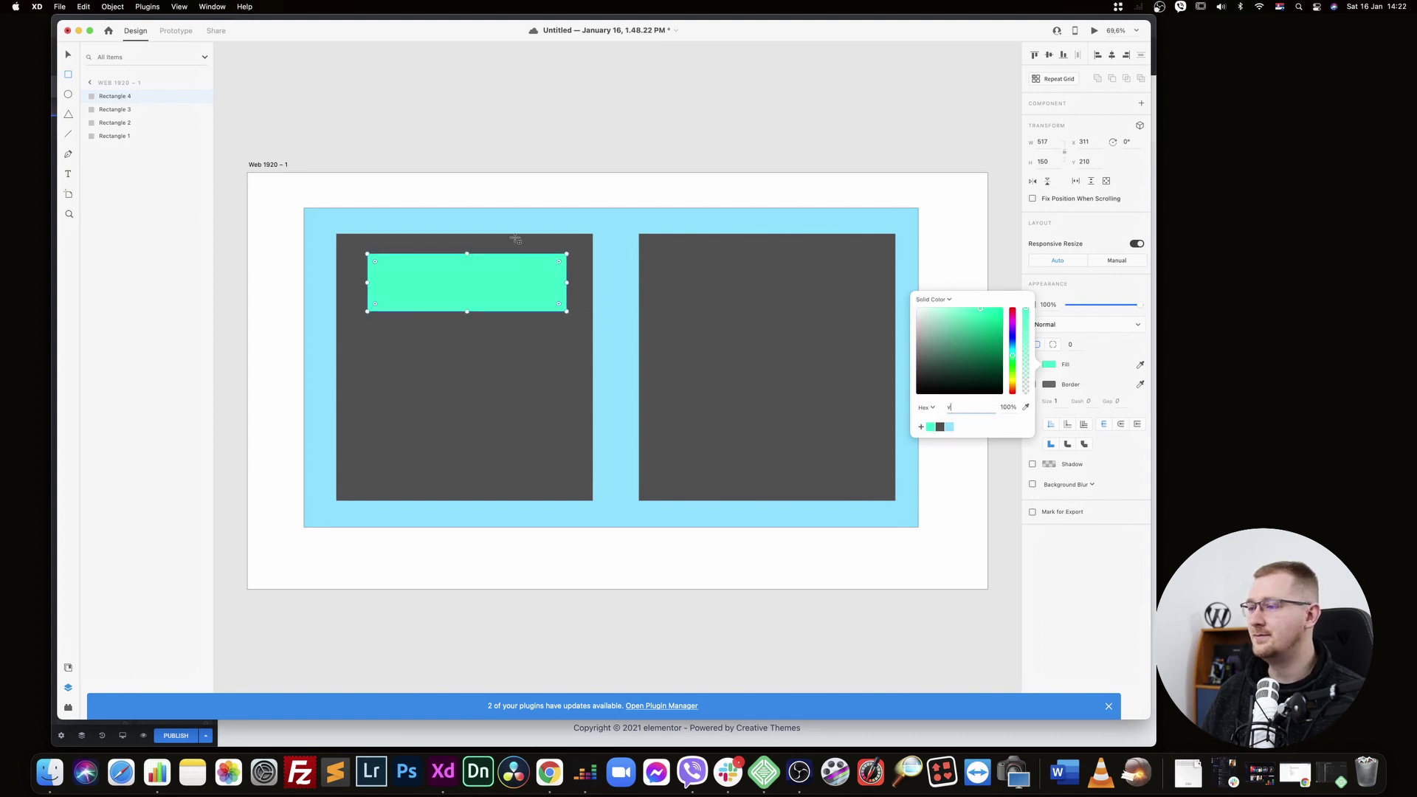
click(481, 134)
Copy the green block into three rows in the left column and two in the right, stretching the lower right one to about 359 high
drag(492, 291, 514, 445)
drag(516, 282, 770, 465)
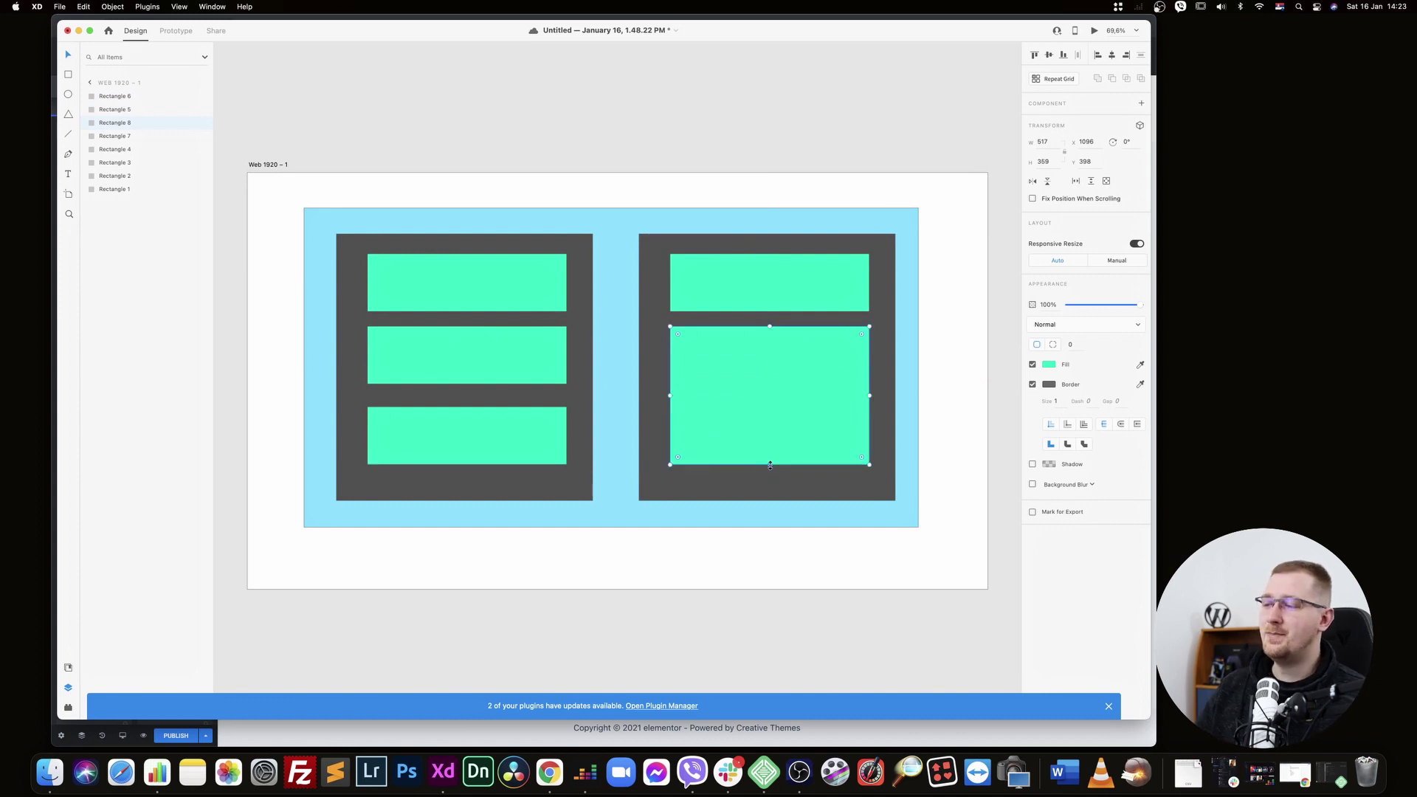
click(616, 226)
click(583, 245)
click(527, 286)
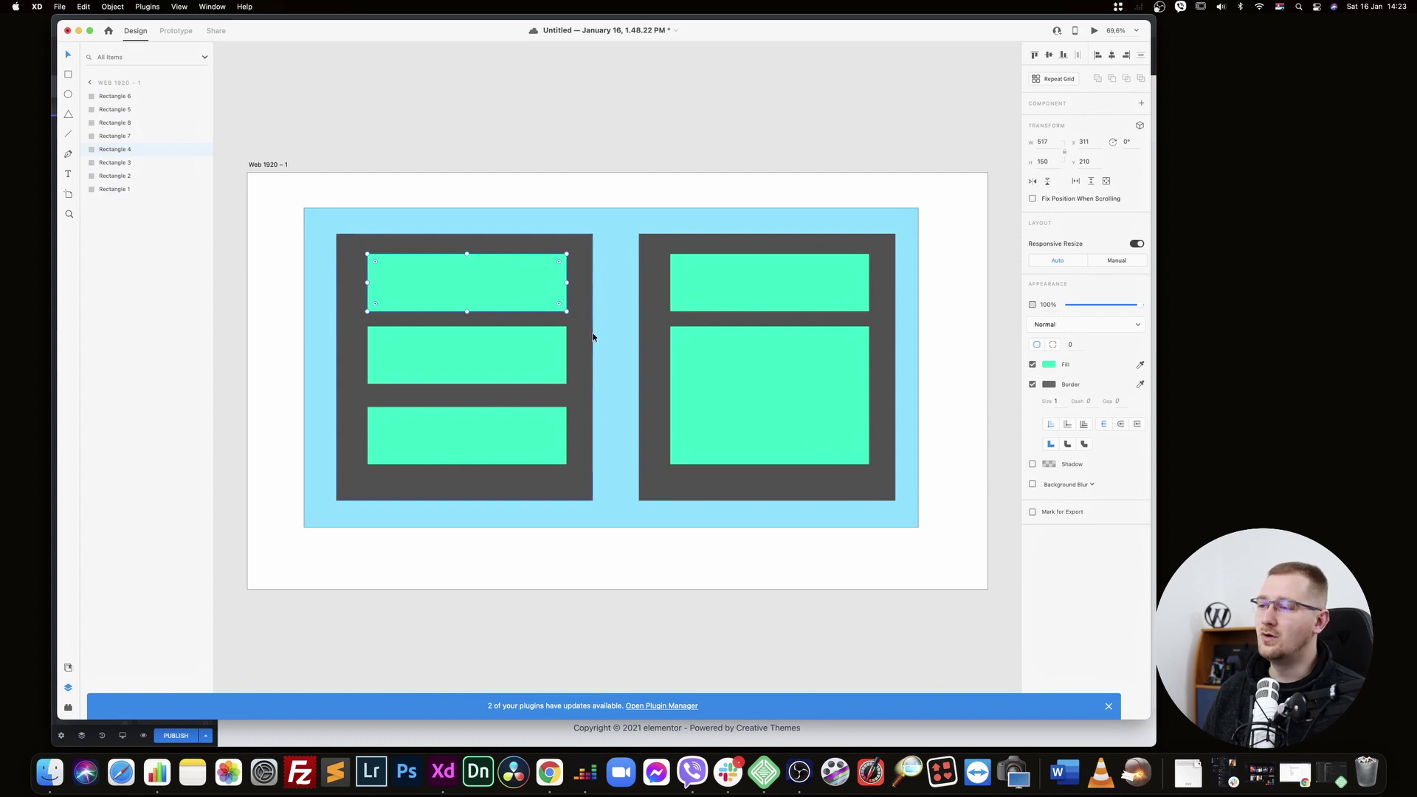
Duplicate the whole artboard beside the original
scroll(549, 245, down, 5)
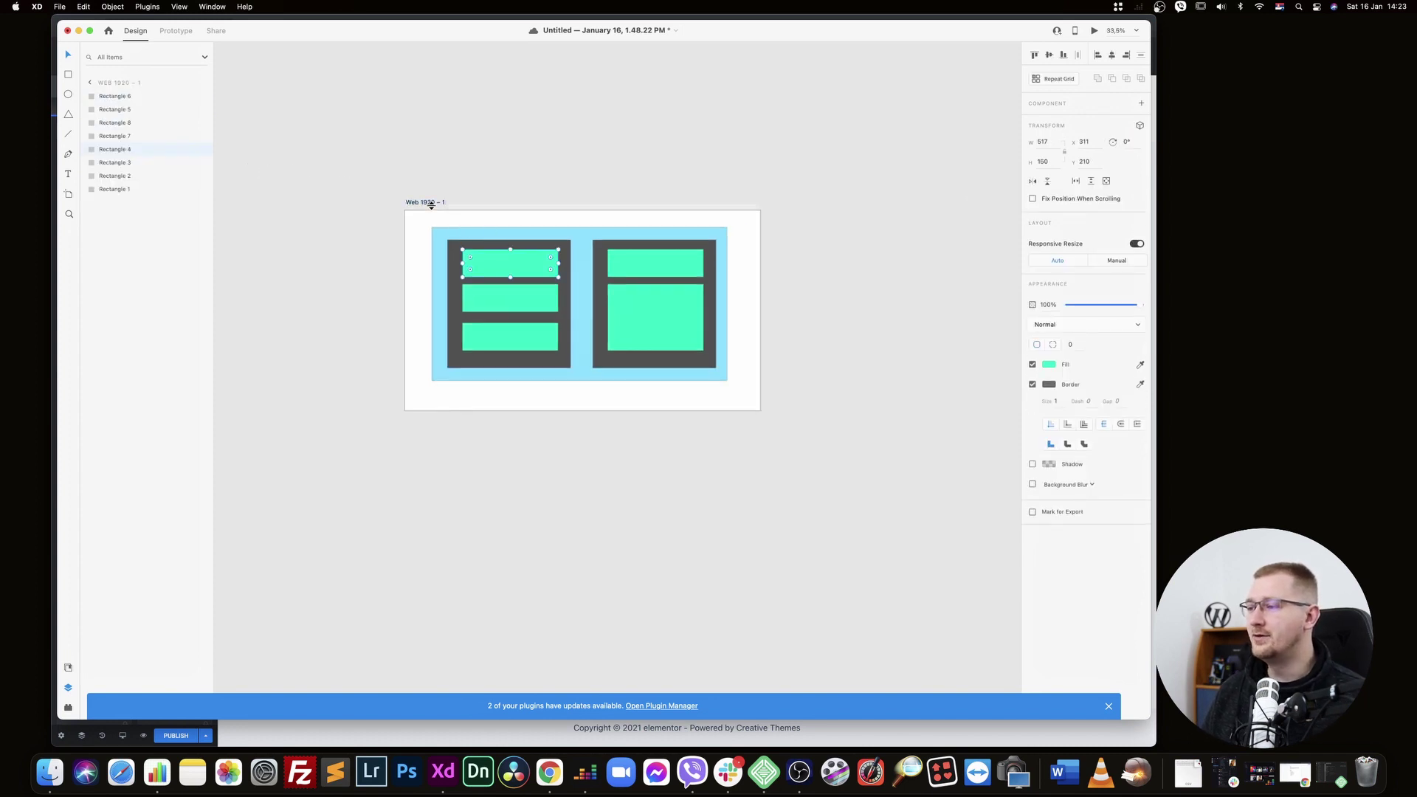
click(427, 206)
drag(427, 206, 839, 206)
scroll(839, 206, right, 5)
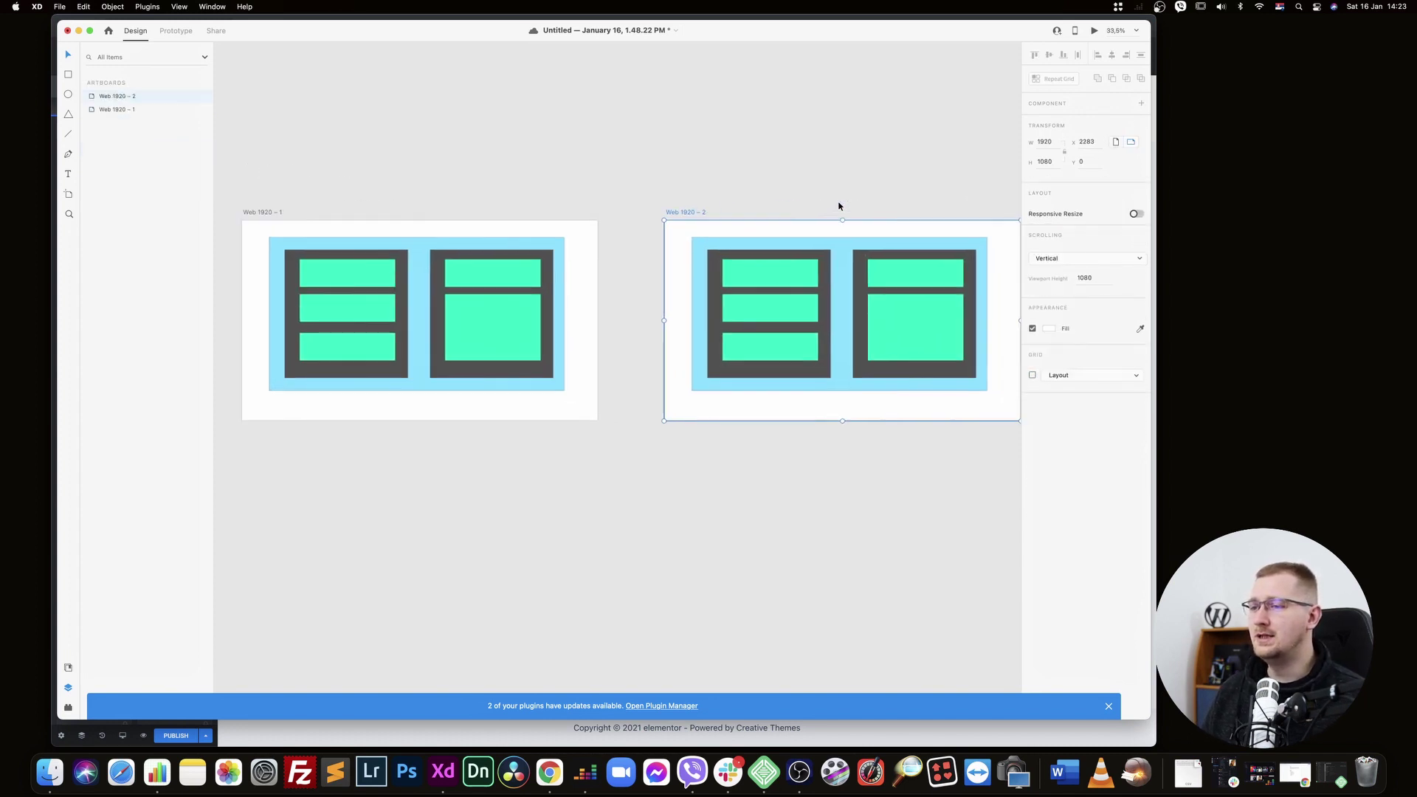
scroll(728, 276, right, 3)
scroll(728, 276, up, 4)
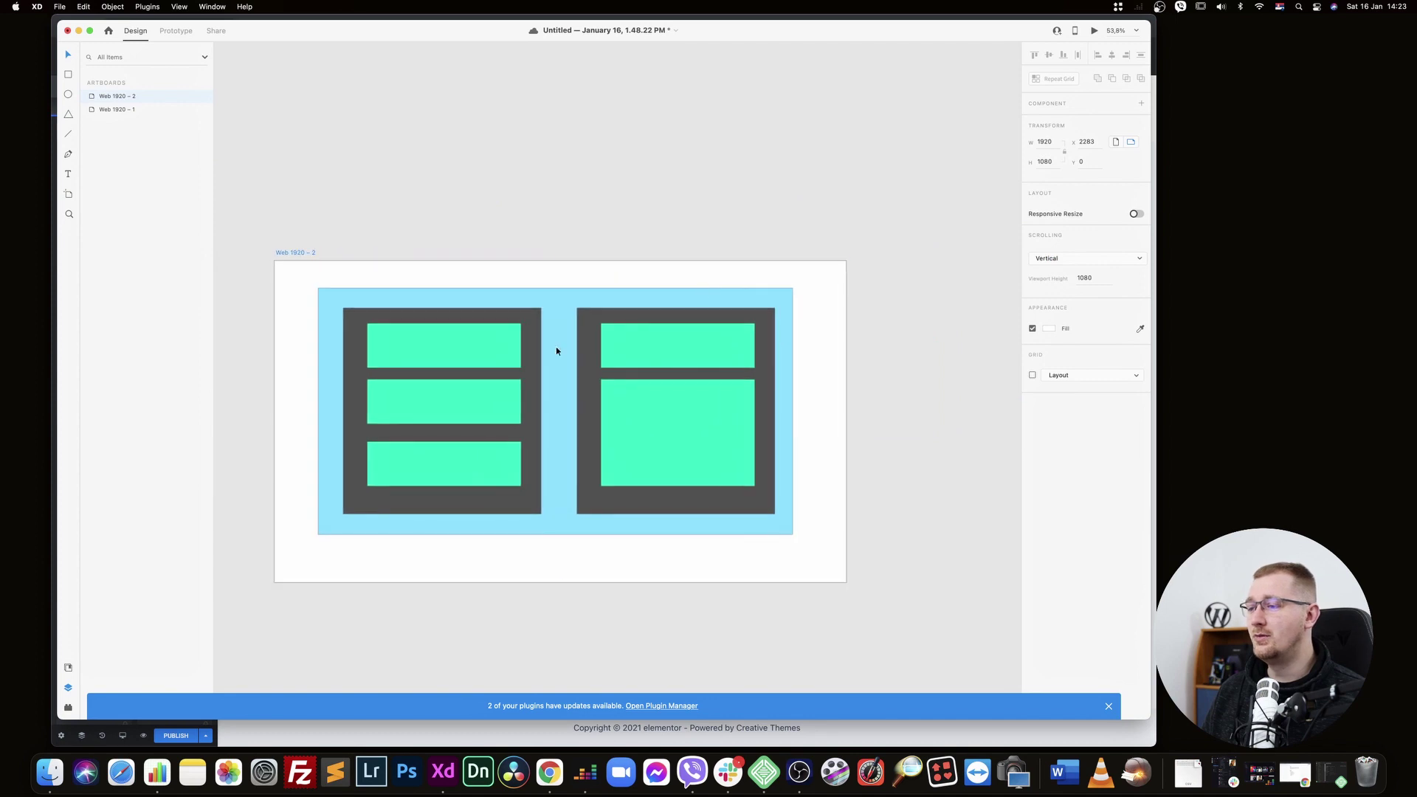
On the copied artboard, widen the left dark grey column and narrow the right one, keeping a gap between them
click(399, 319)
drag(541, 410, 644, 411)
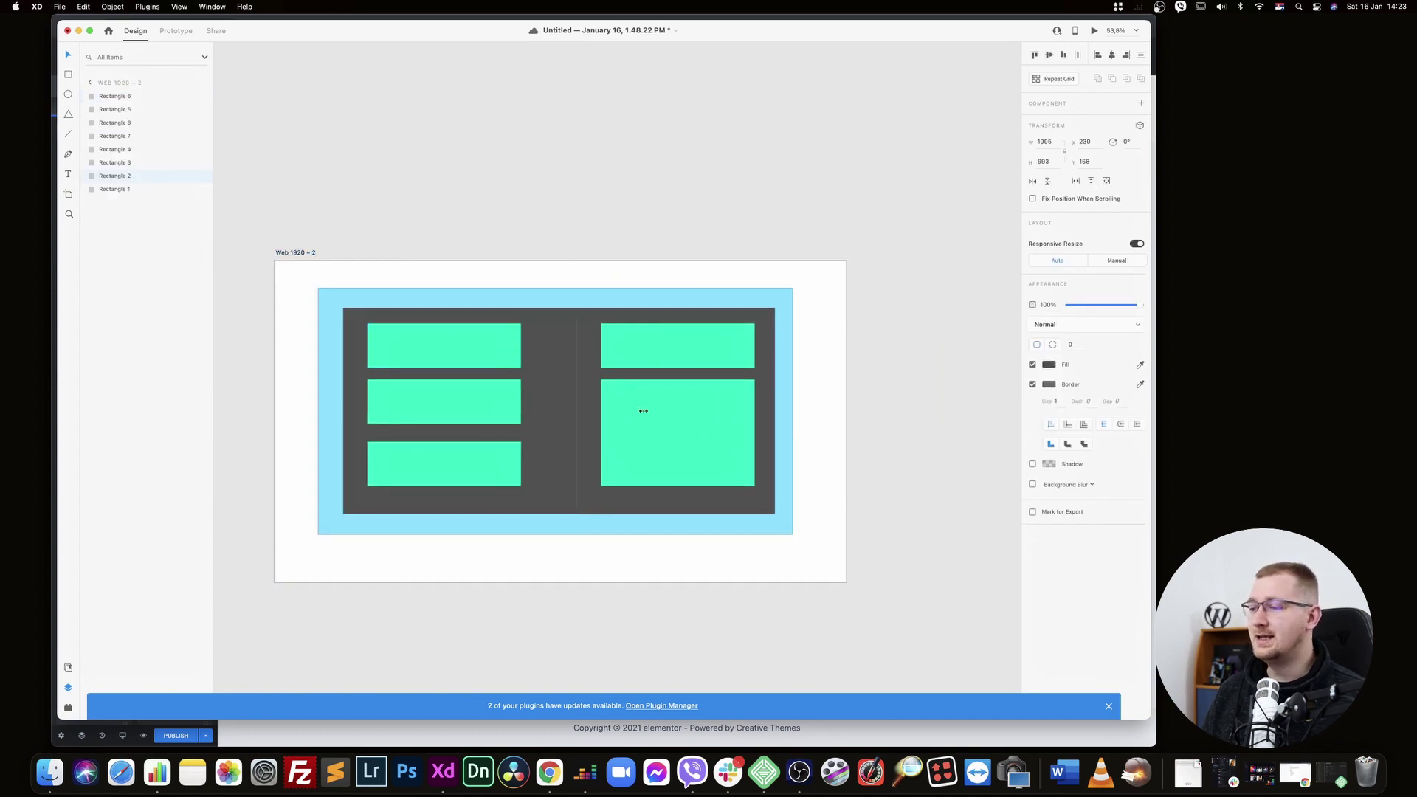
click(763, 334)
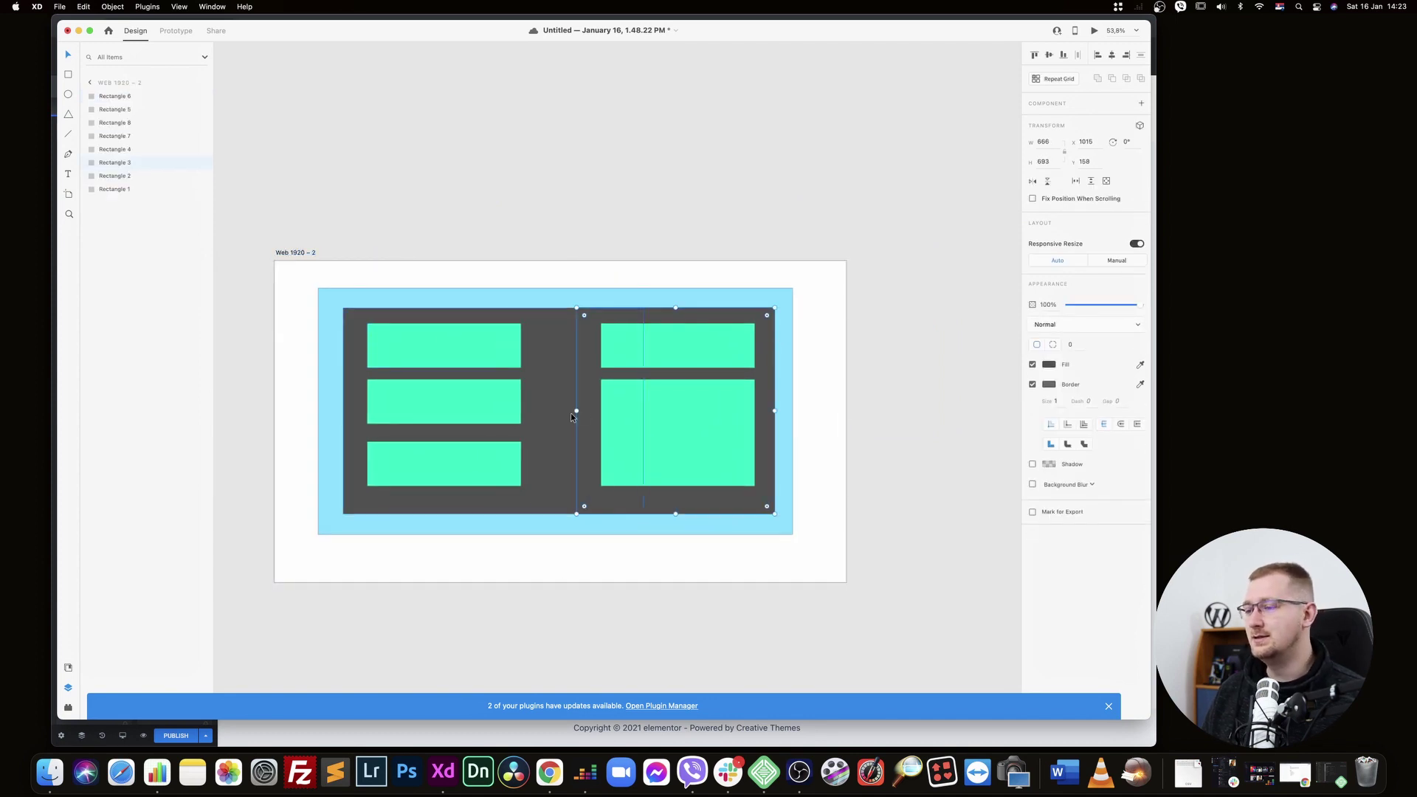
drag(577, 411, 648, 411)
click(635, 340)
click(555, 342)
drag(643, 410, 604, 411)
Narrow the right column's two green blocks to about 299 wide and widen the three left ones to suit their column
click(652, 366)
shift+click(668, 441)
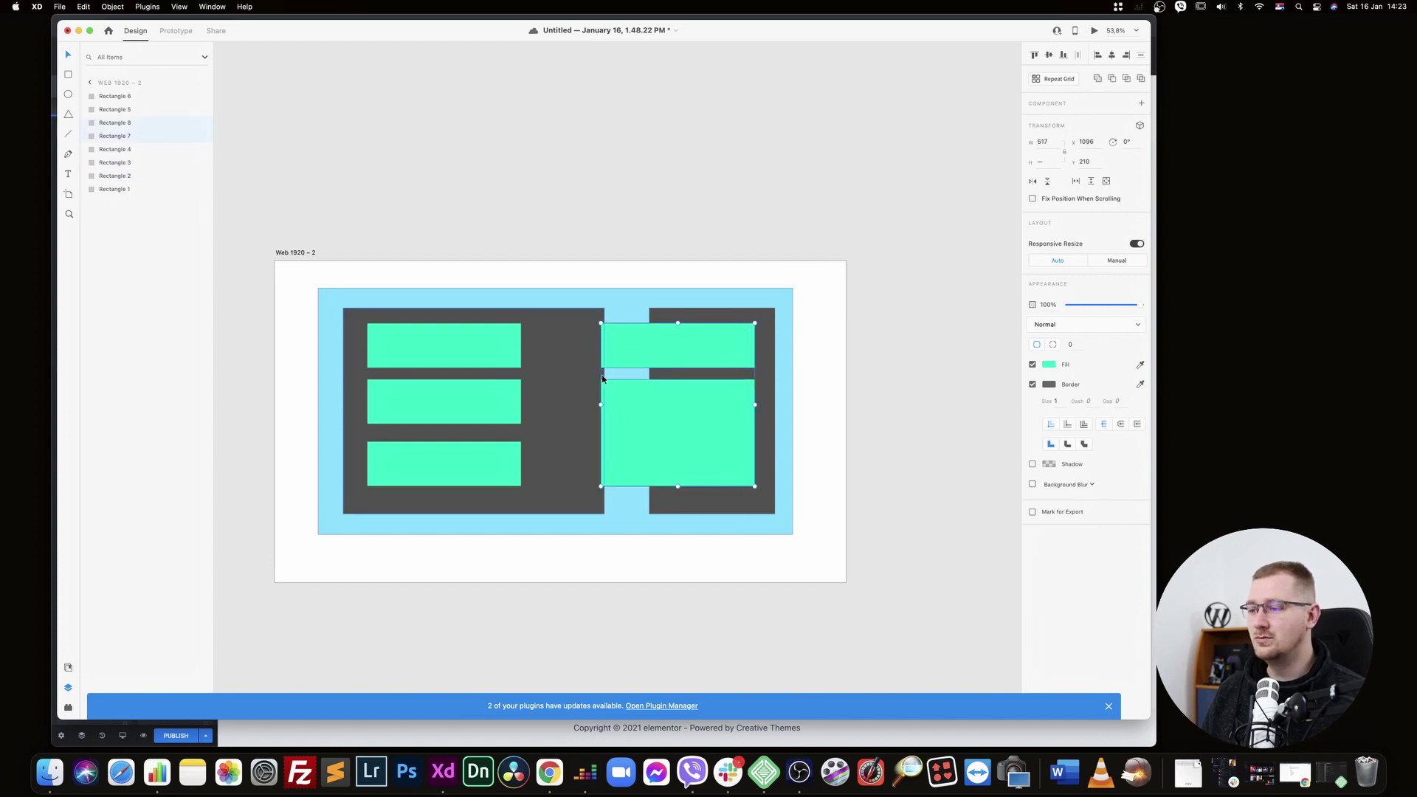
drag(602, 405, 665, 404)
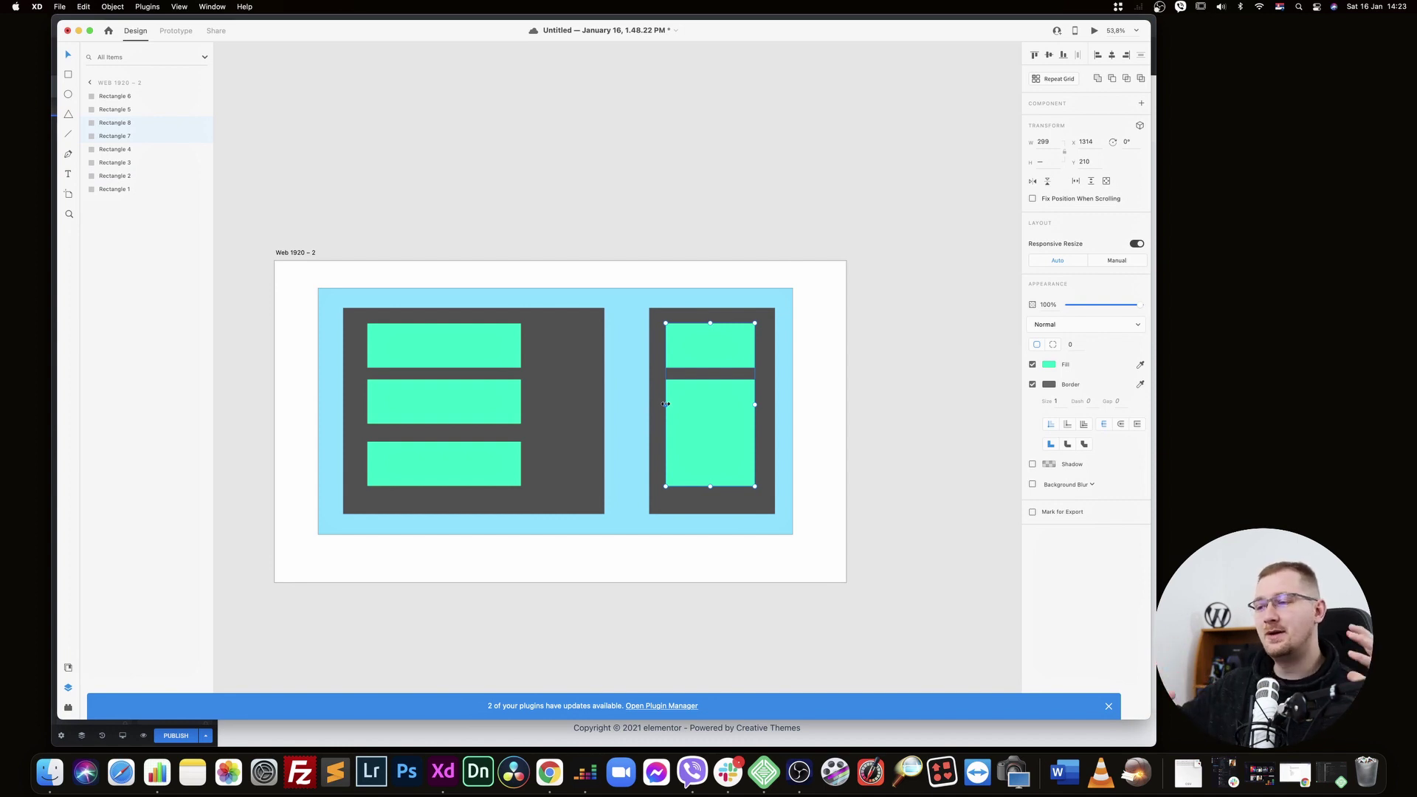
click(478, 360)
shift+click(476, 411)
shift+click(484, 465)
drag(521, 404, 584, 406)
Switch to the Elementor website in Chrome and examine the homepage's headline and feature highlights
key(super+Tab)
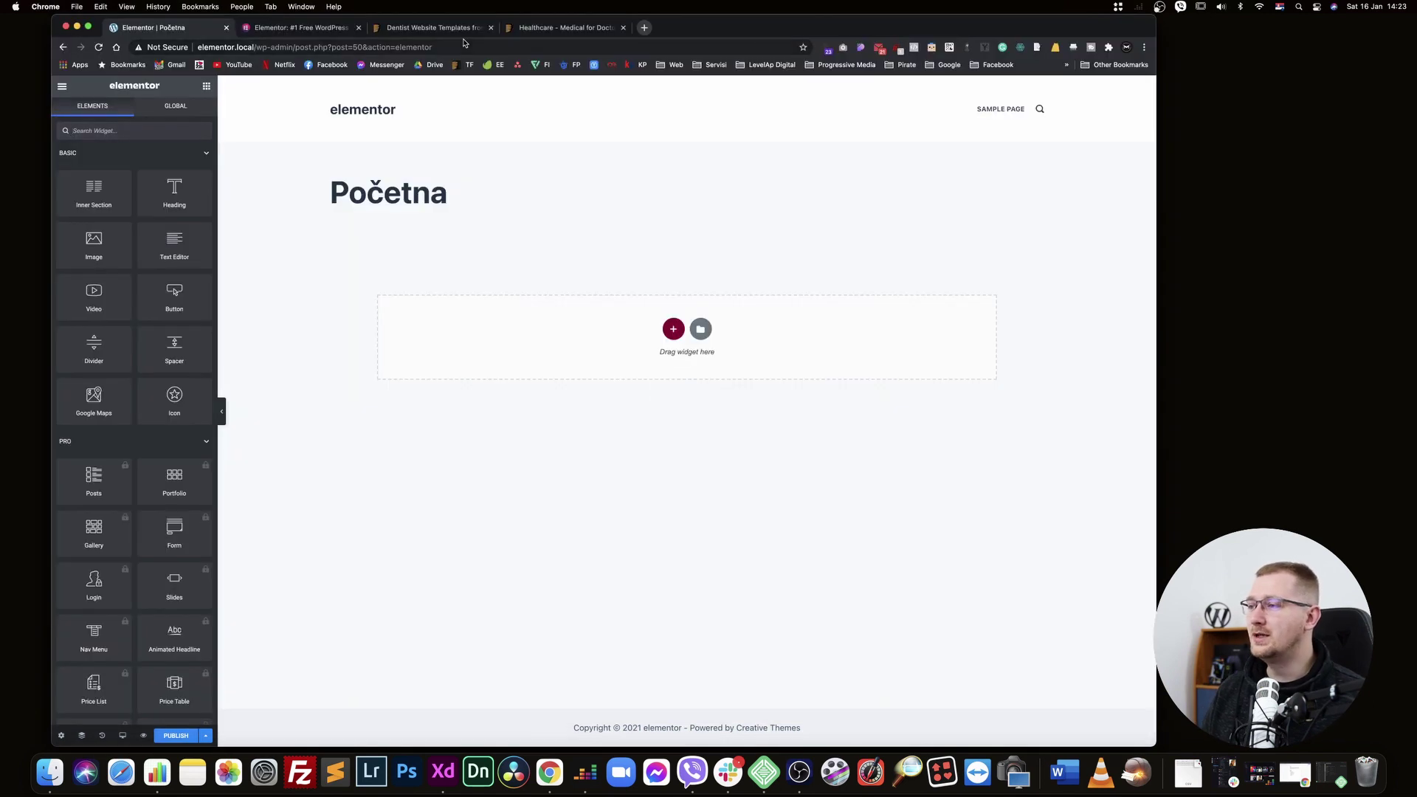
click(299, 27)
scroll(627, 296, up, 3)
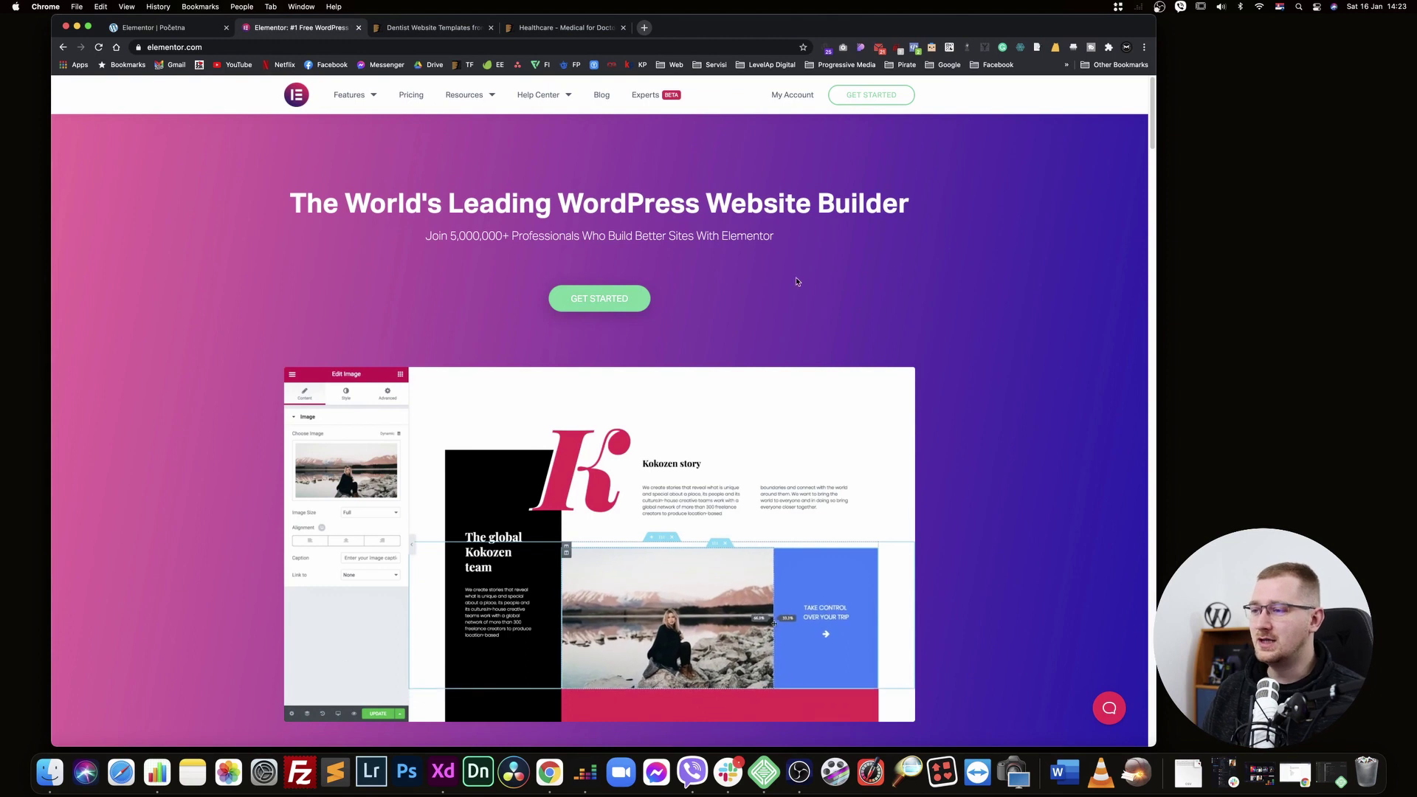
drag(322, 204, 775, 237)
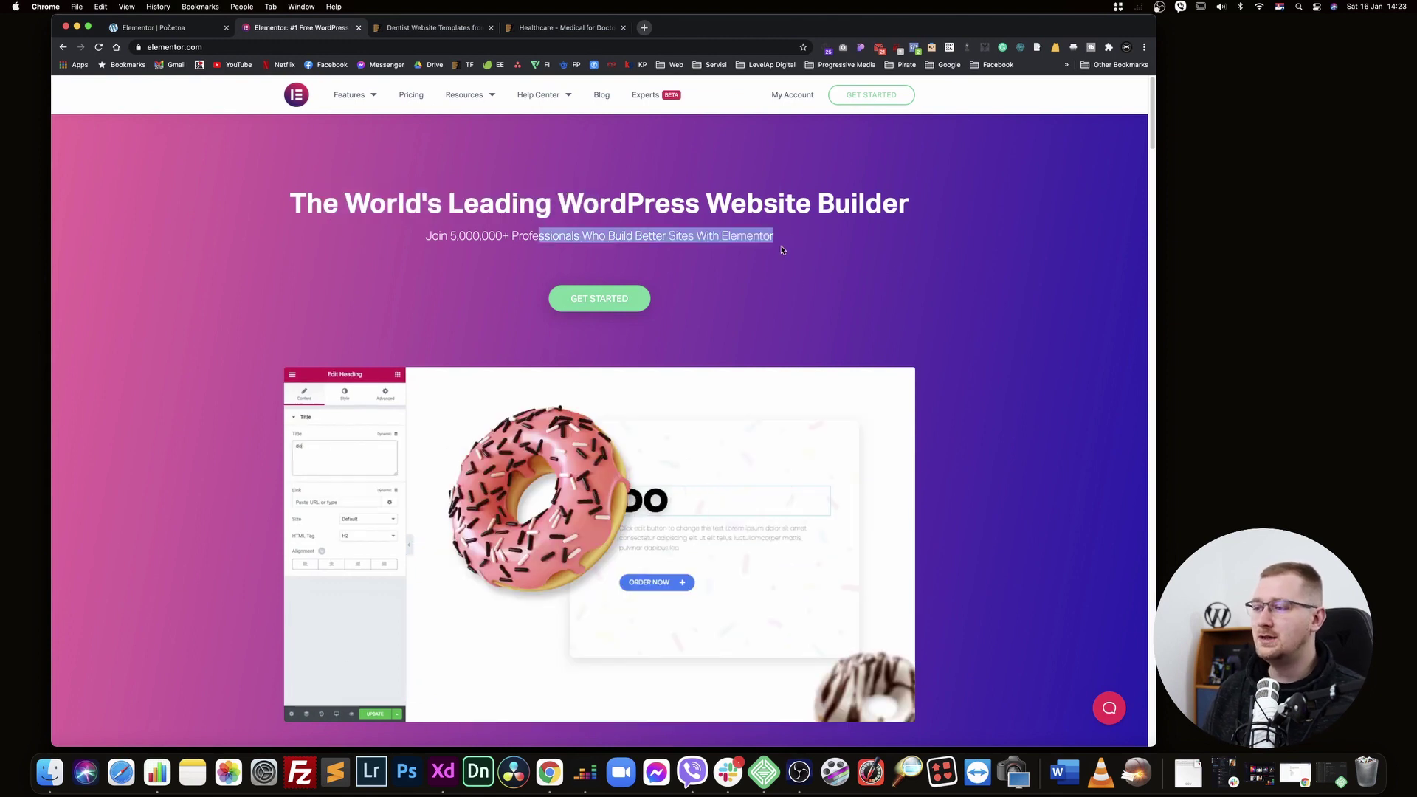
scroll(628, 304, down, 5)
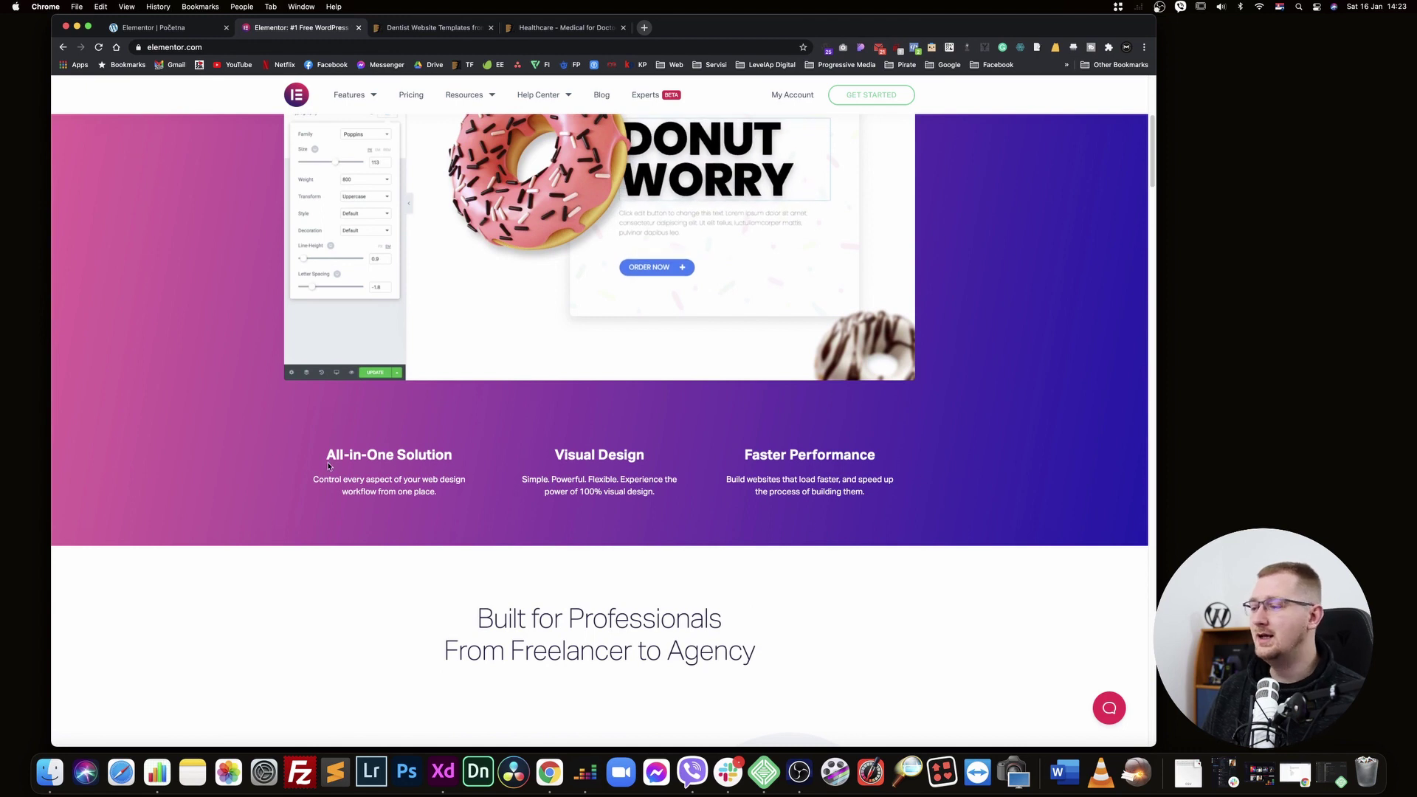
drag(327, 458, 453, 459)
click(419, 481)
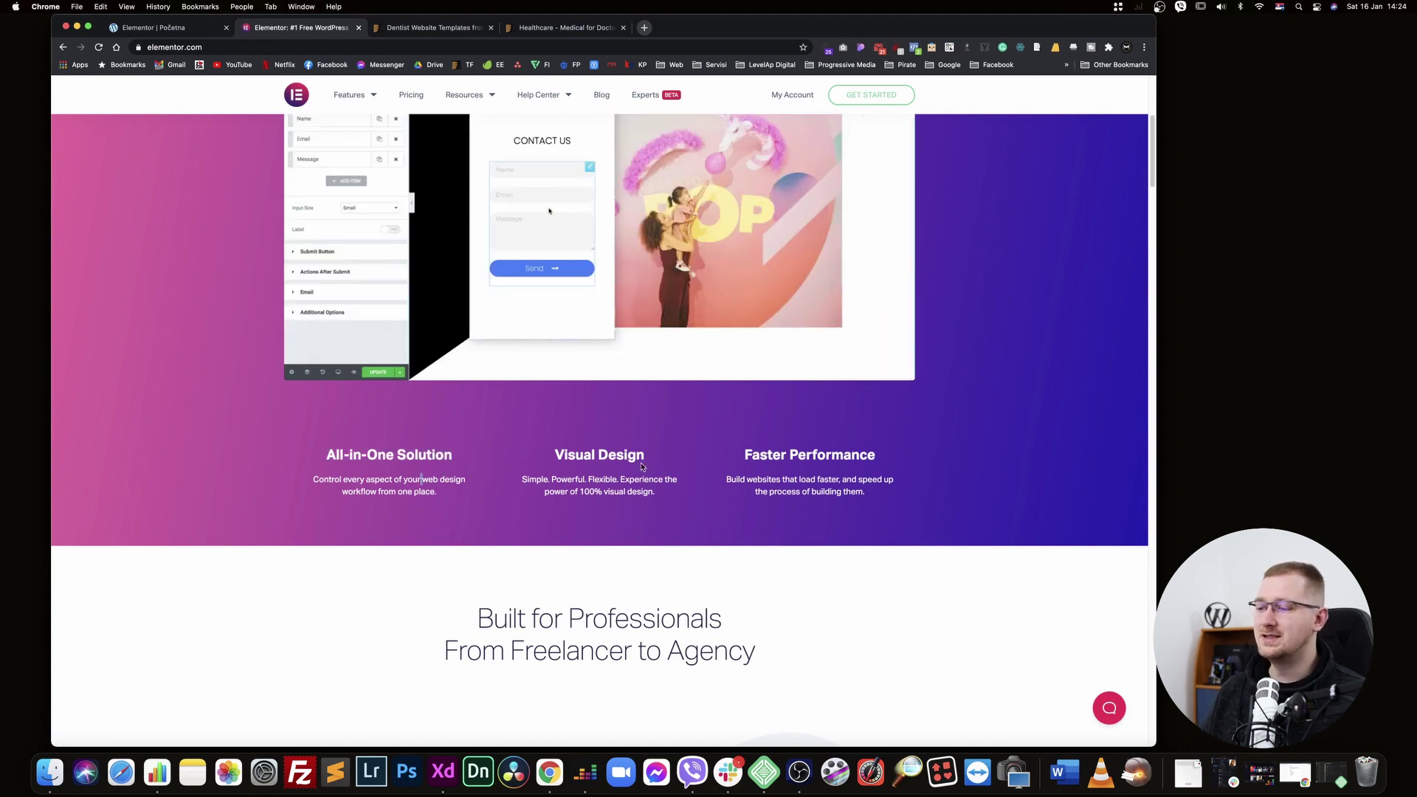
scroll(643, 465, up, 4)
scroll(510, 307, up, 1)
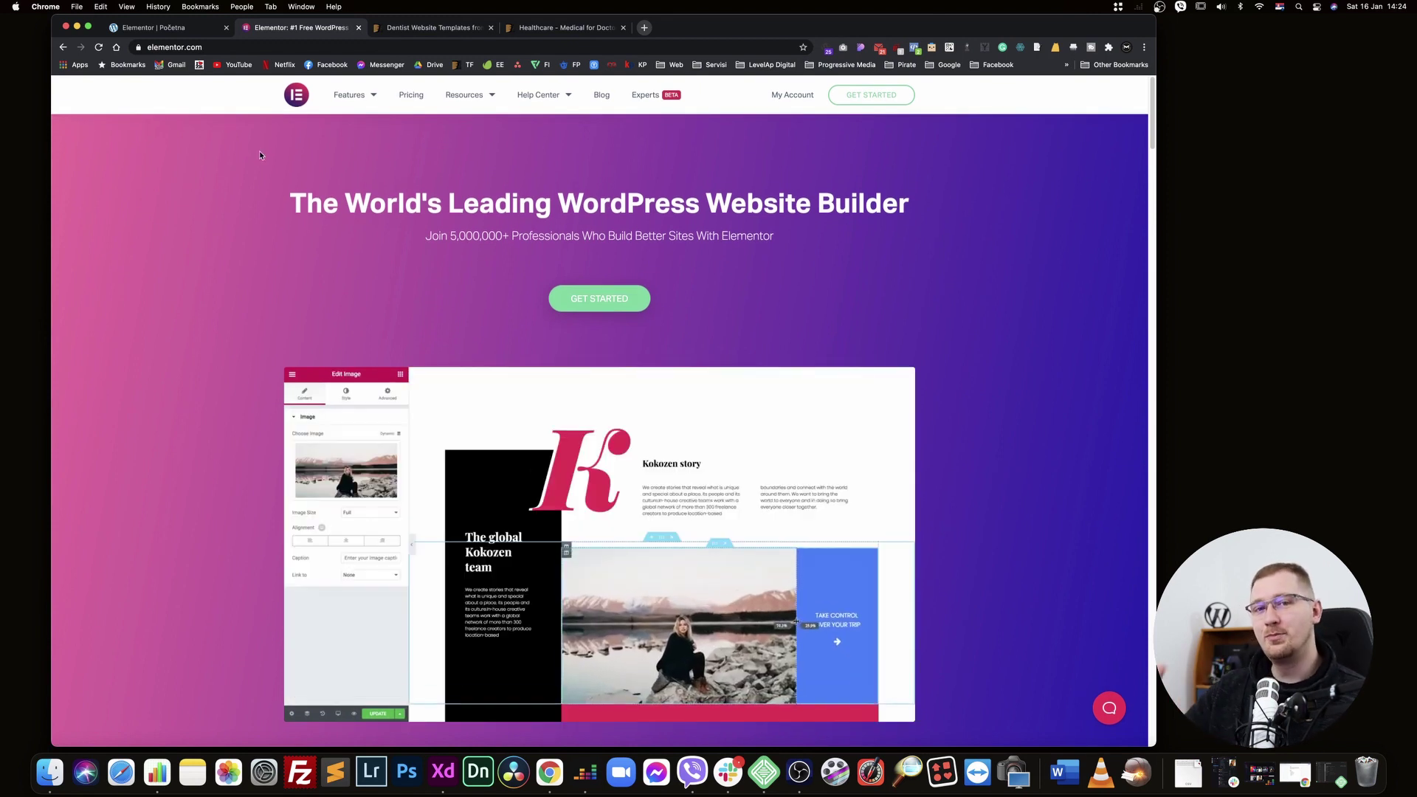
Return to the Elementor editor, set the Početna page's layout to Elementor Full Width and publish it, reloading the editor
click(130, 29)
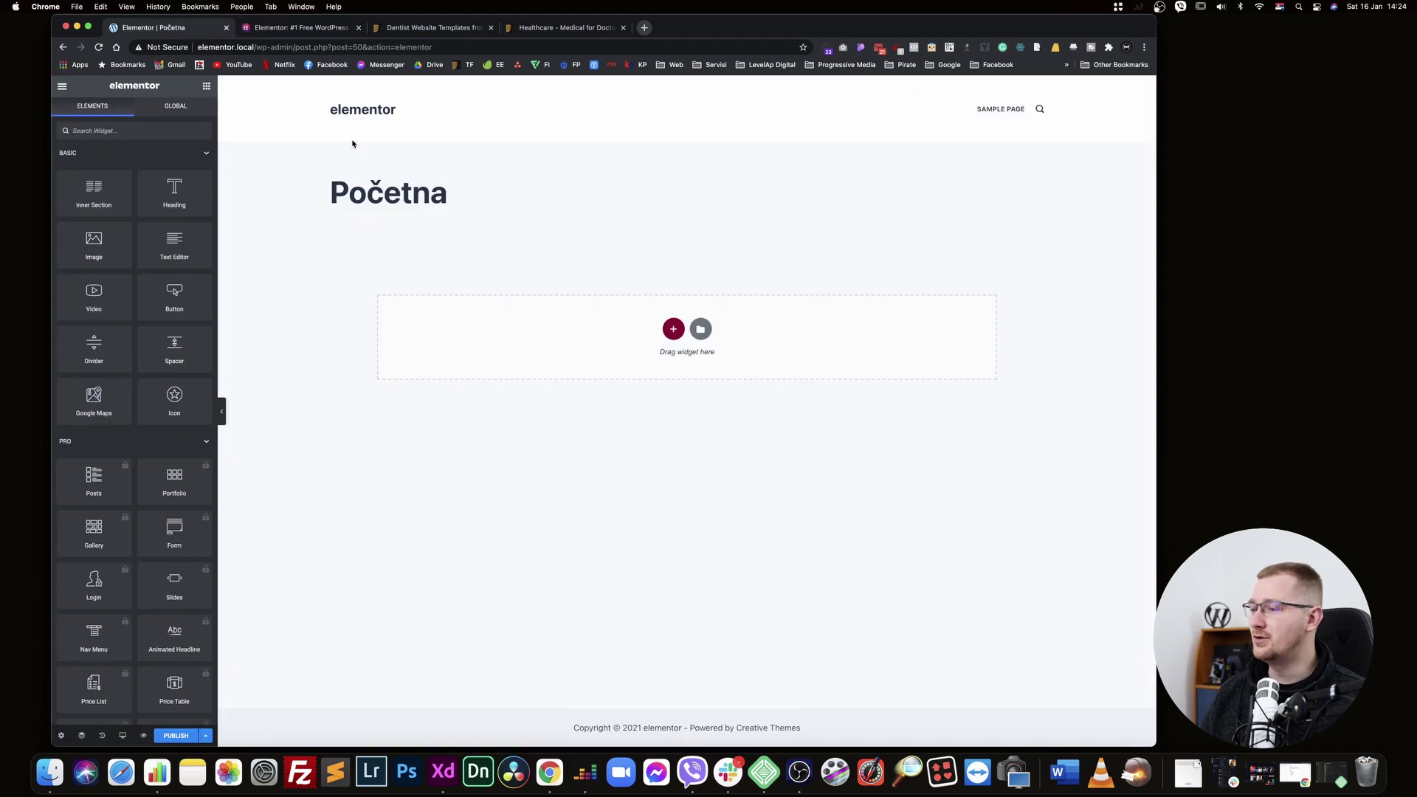
drag(349, 193, 544, 196)
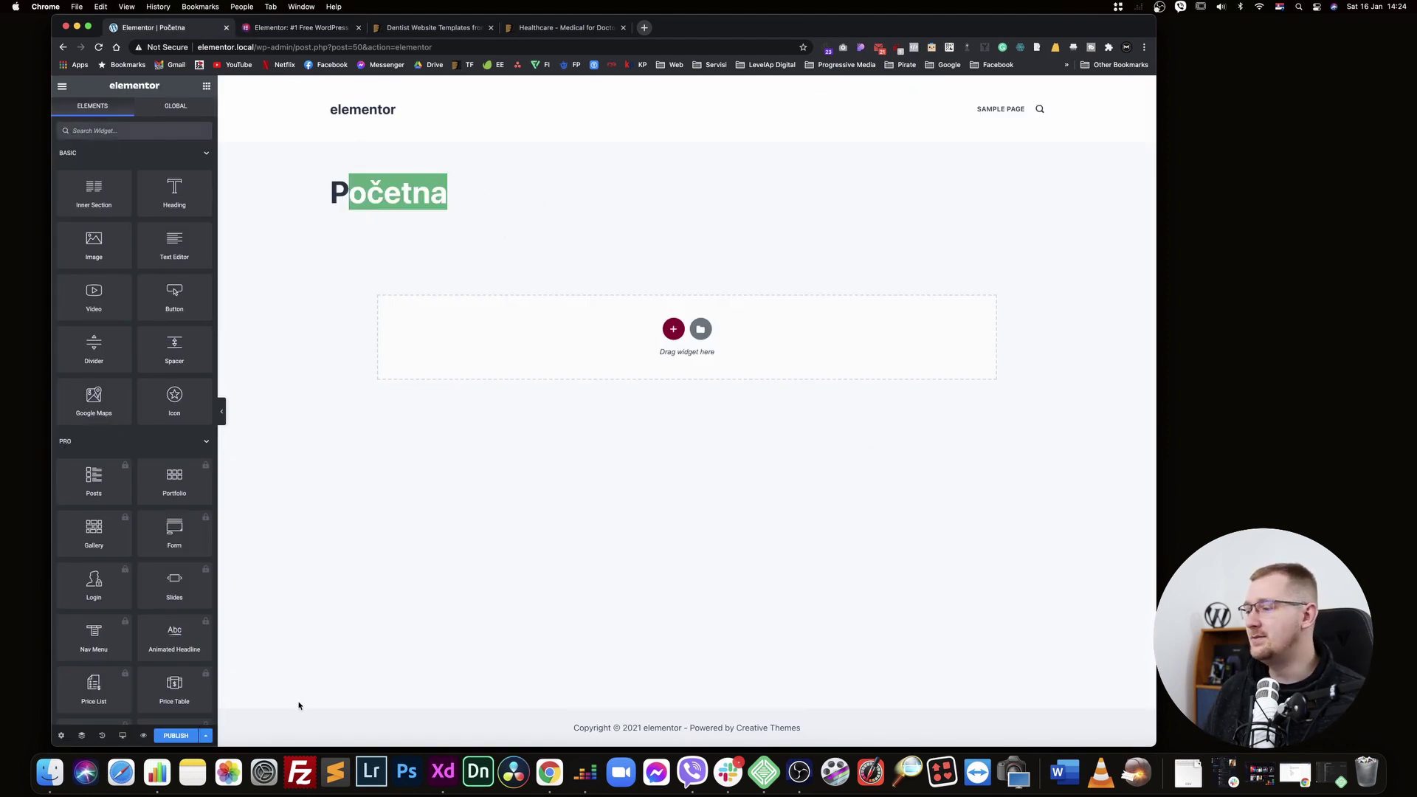
click(62, 736)
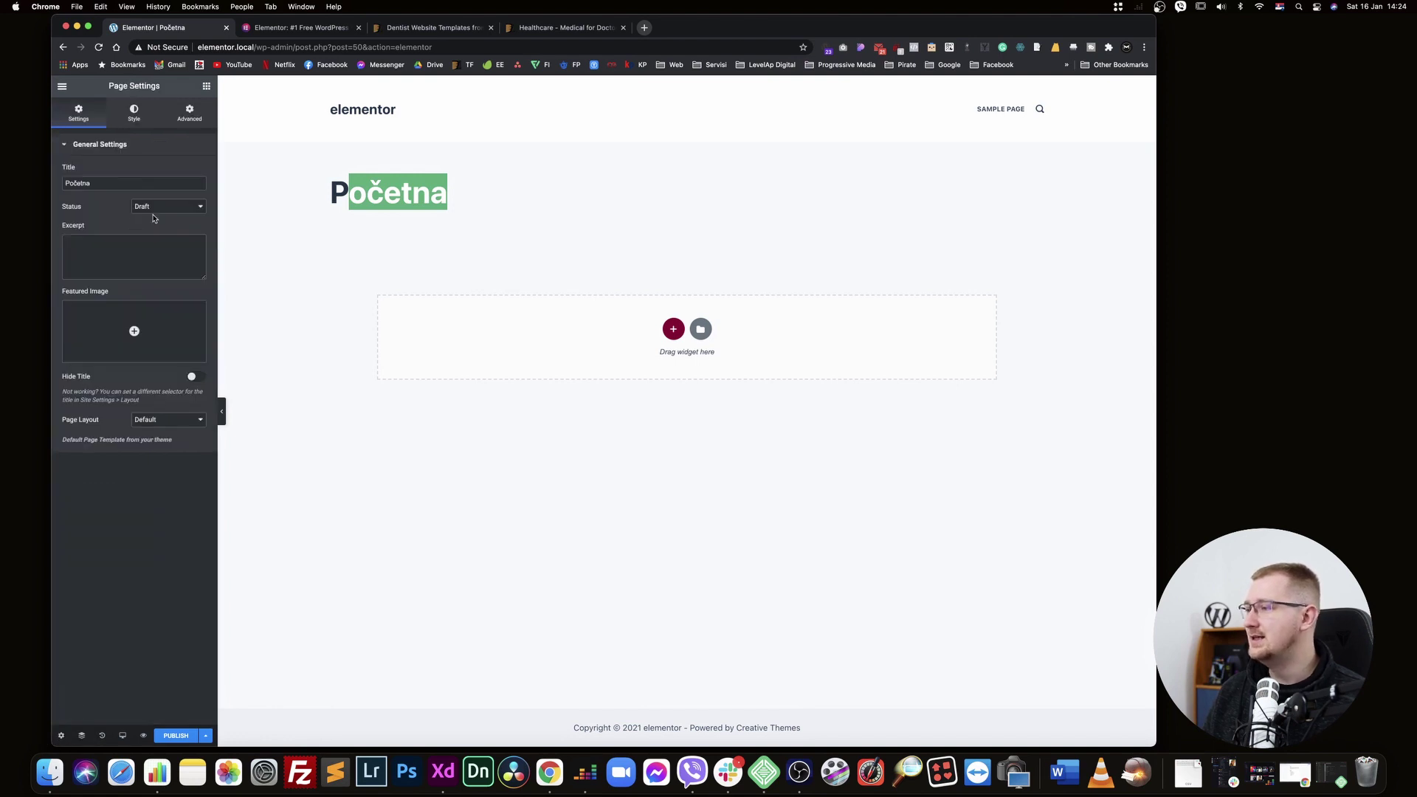
drag(65, 425, 117, 424)
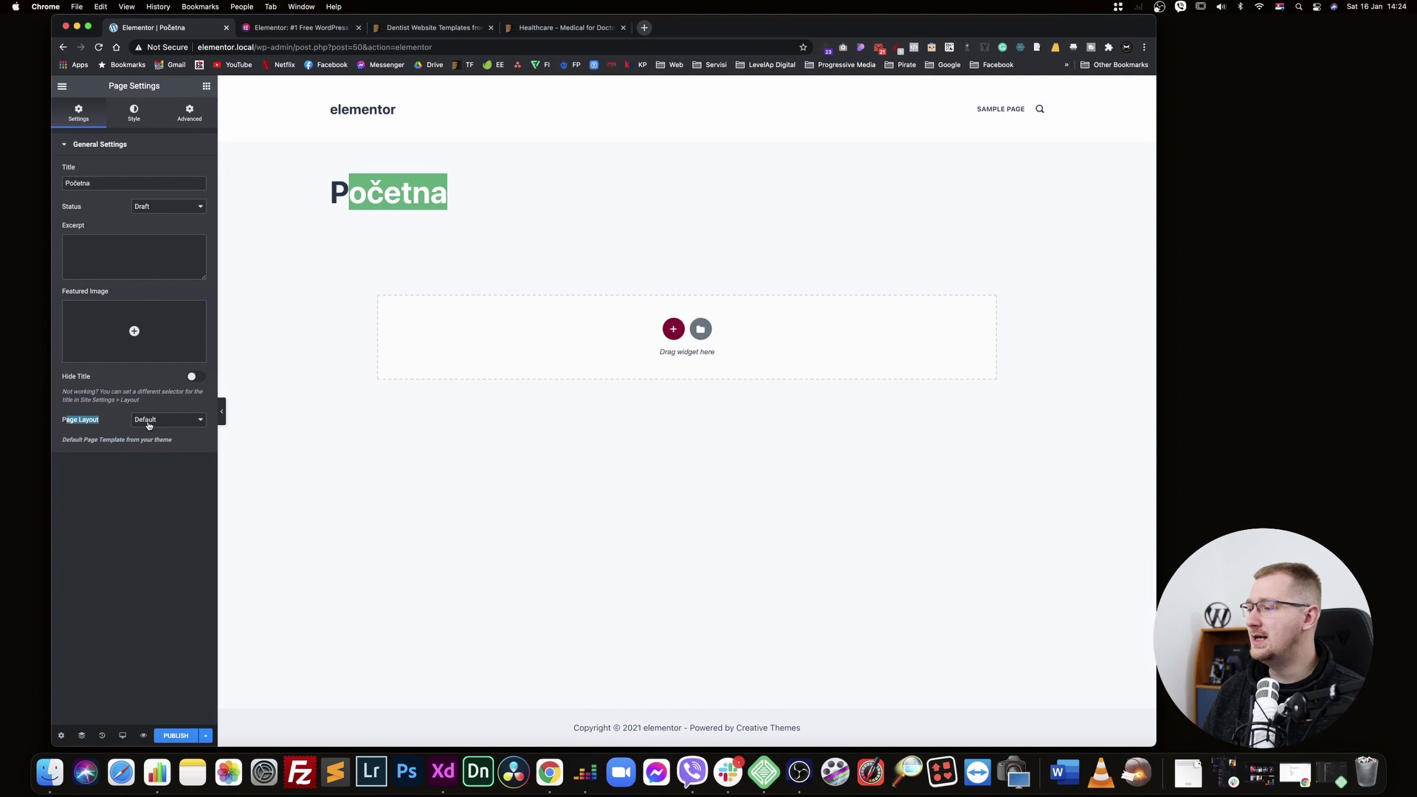
key(super+equal)
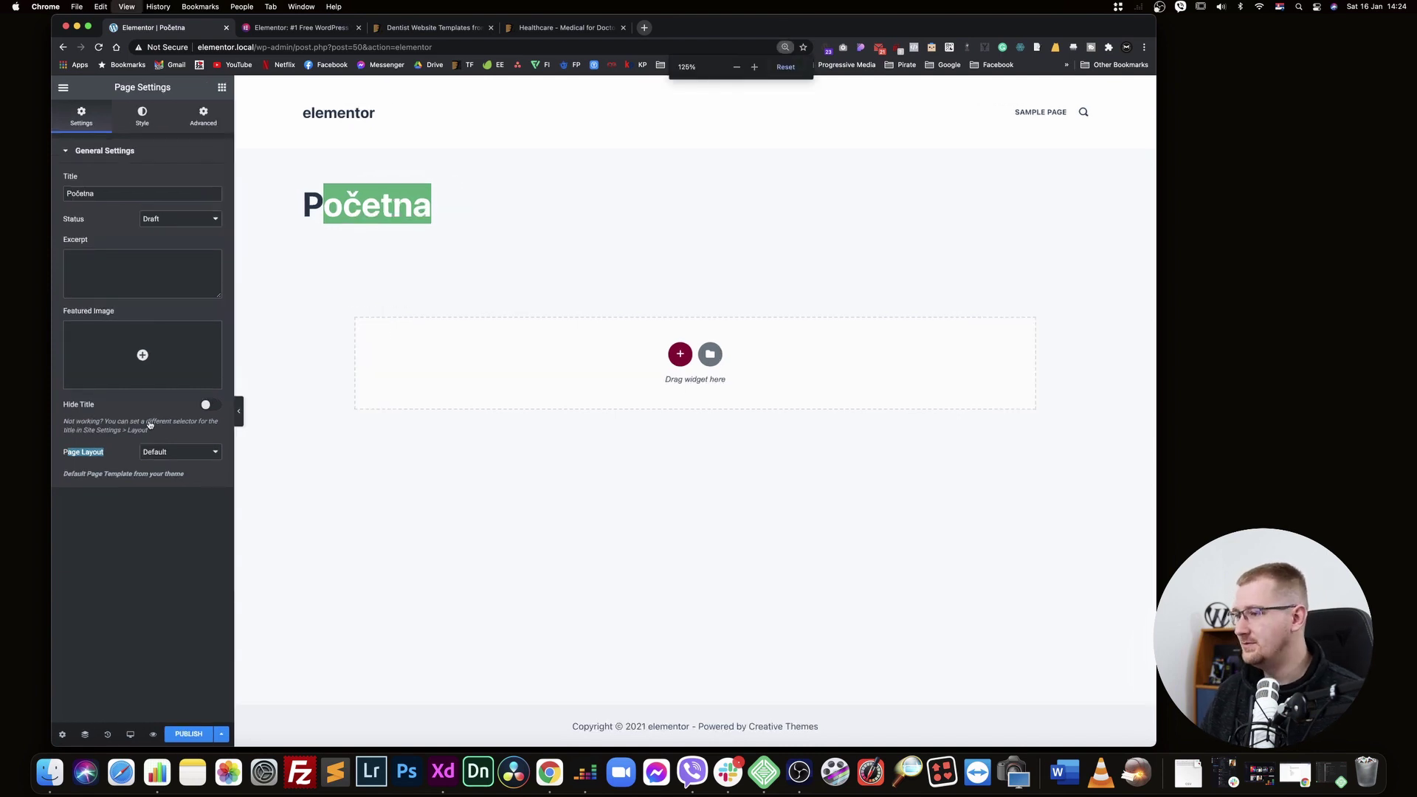
click(197, 508)
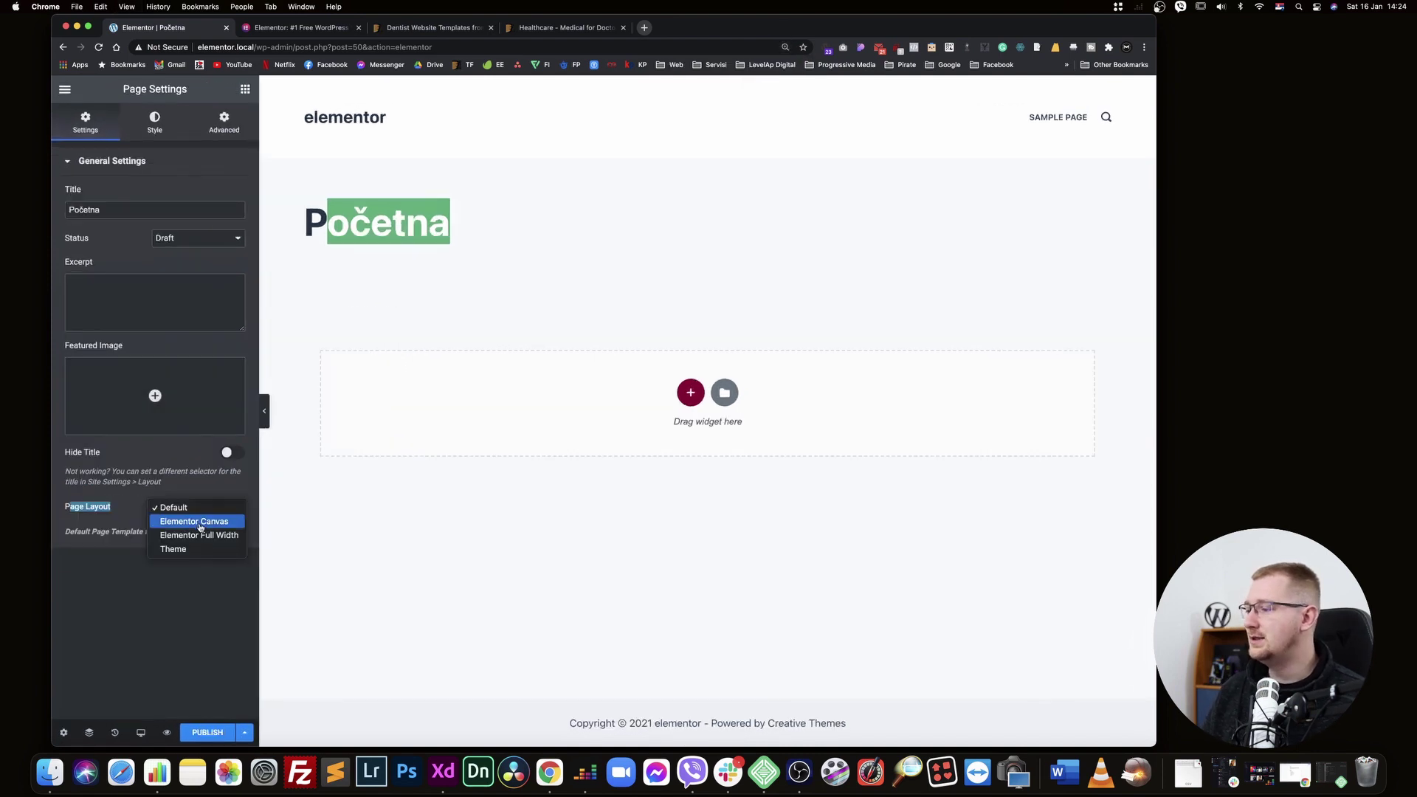
click(201, 537)
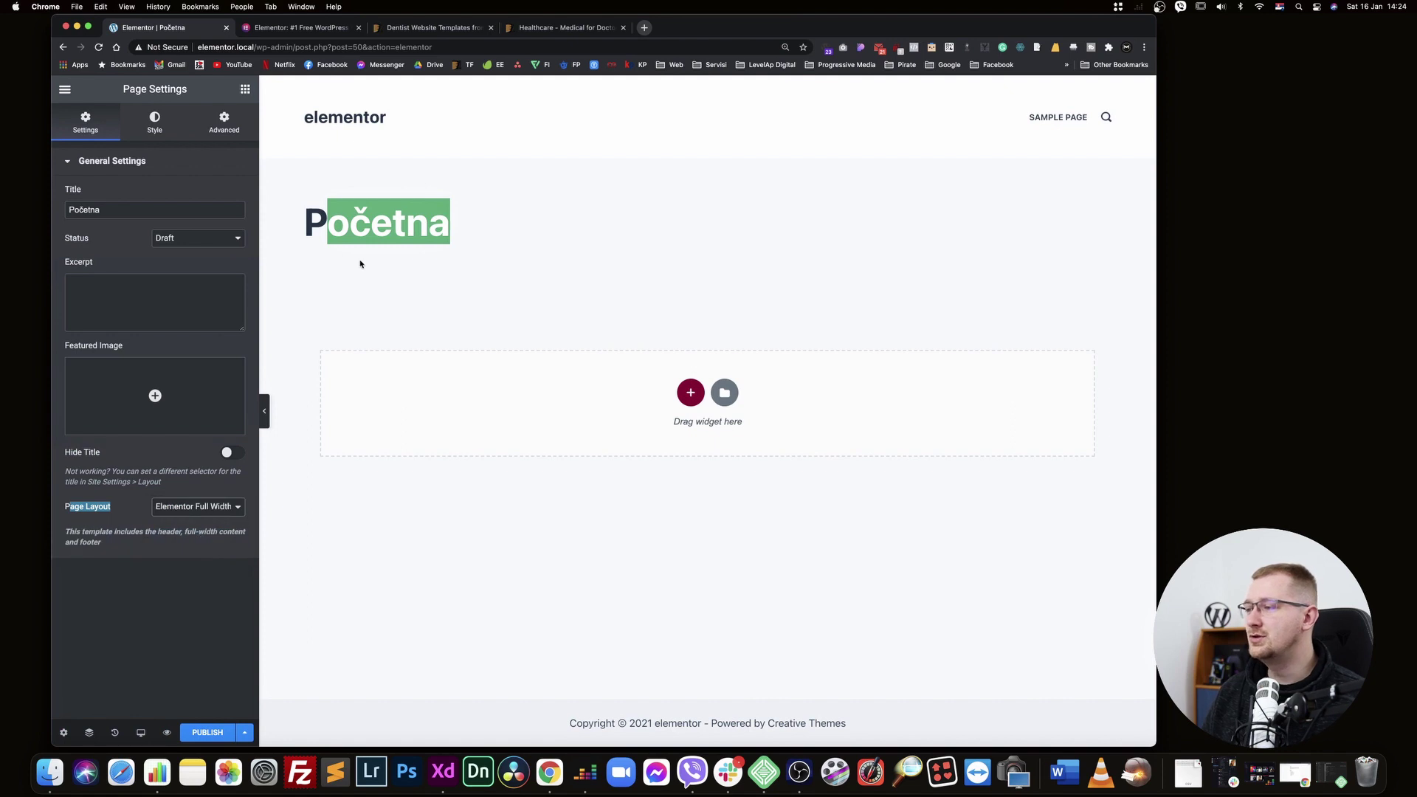
click(208, 732)
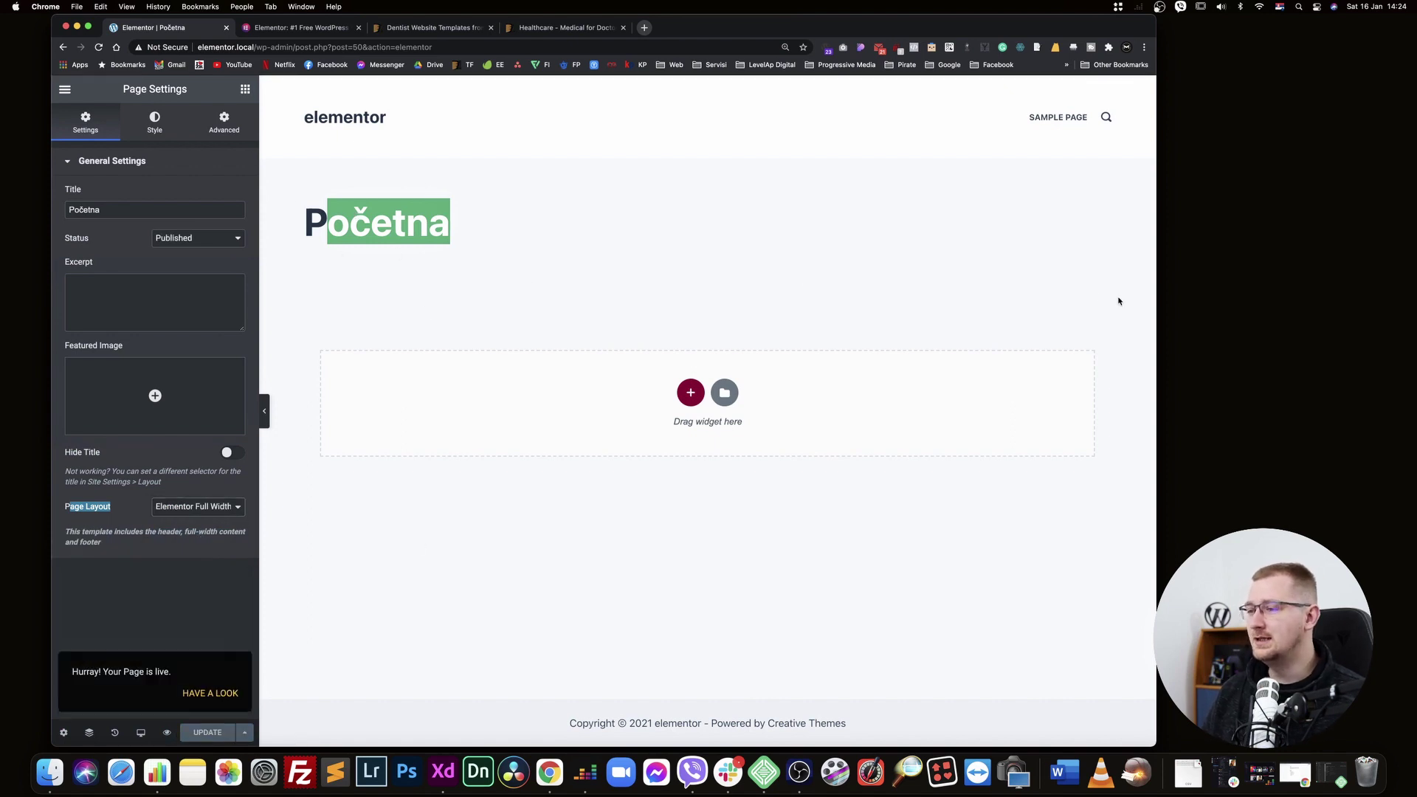
key(super+r)
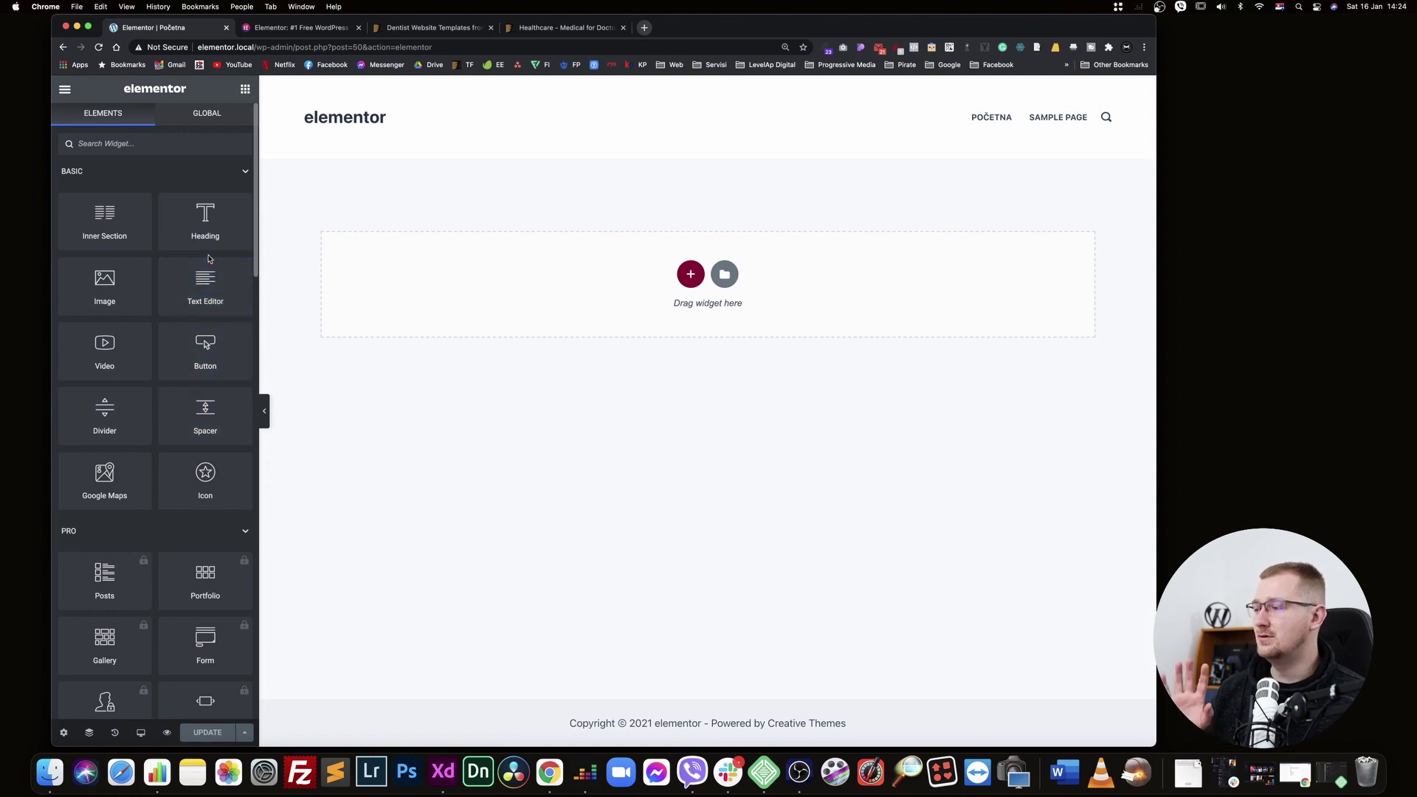
Collapse the Pro widget group and look through the widgets in the General group
scroll(199, 310, down, 5)
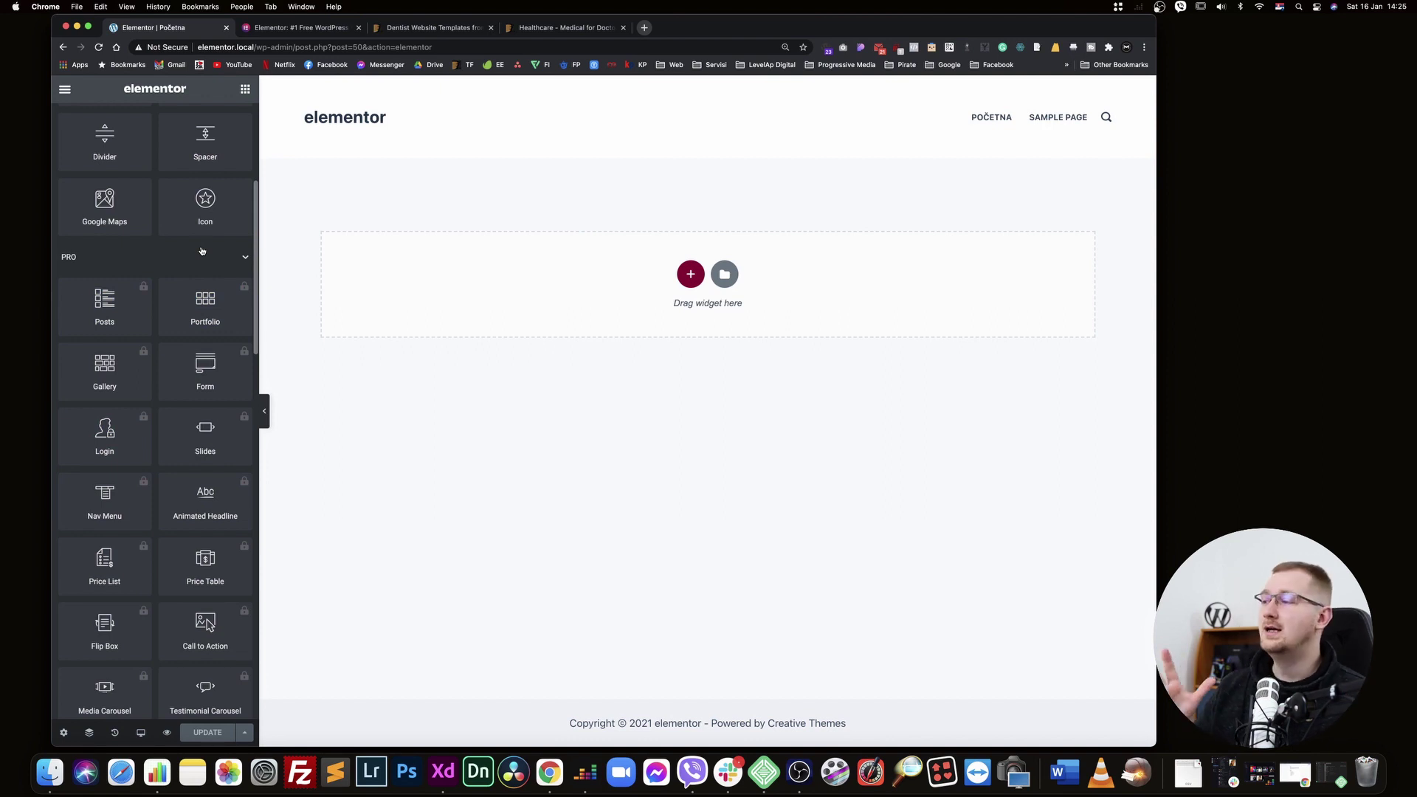
click(245, 258)
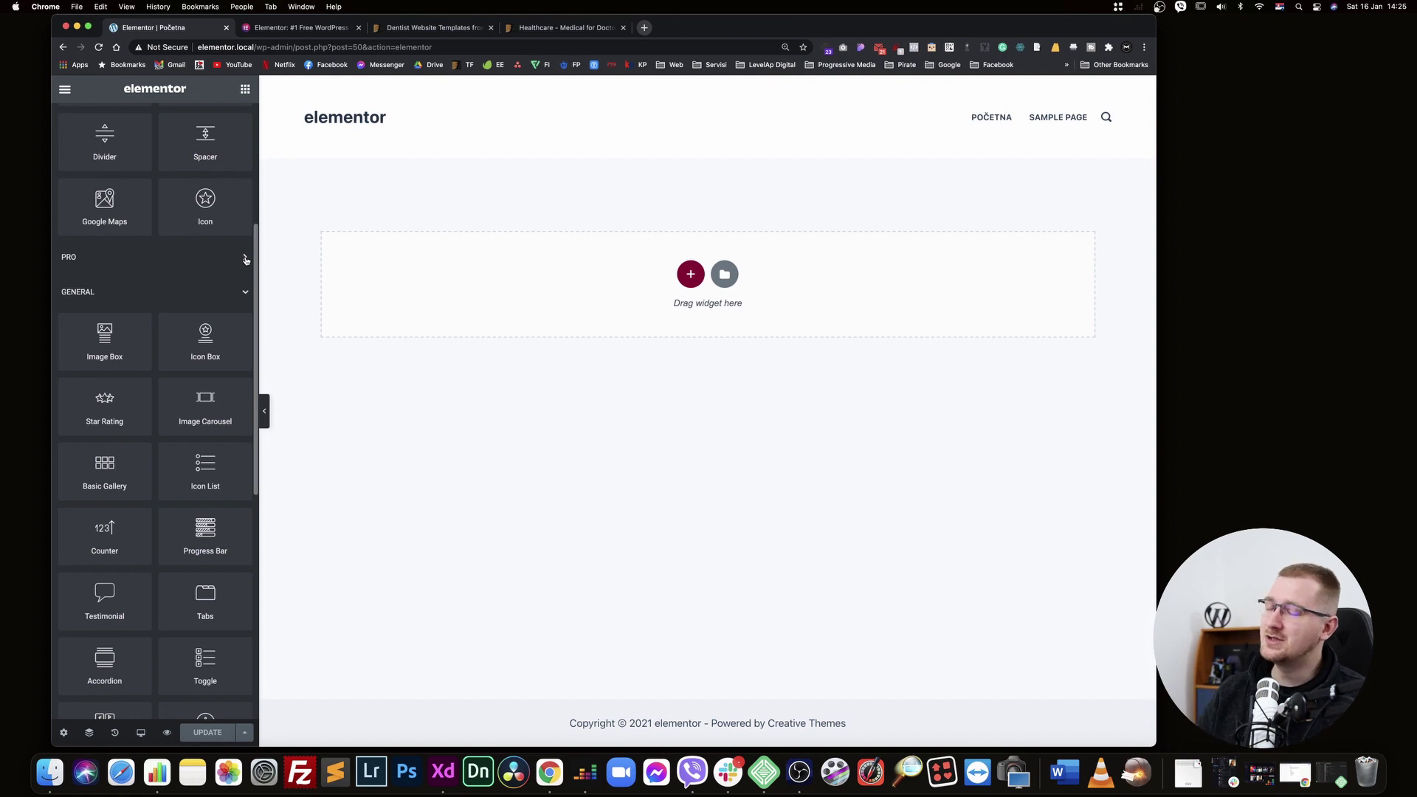
scroll(199, 314, down, 4)
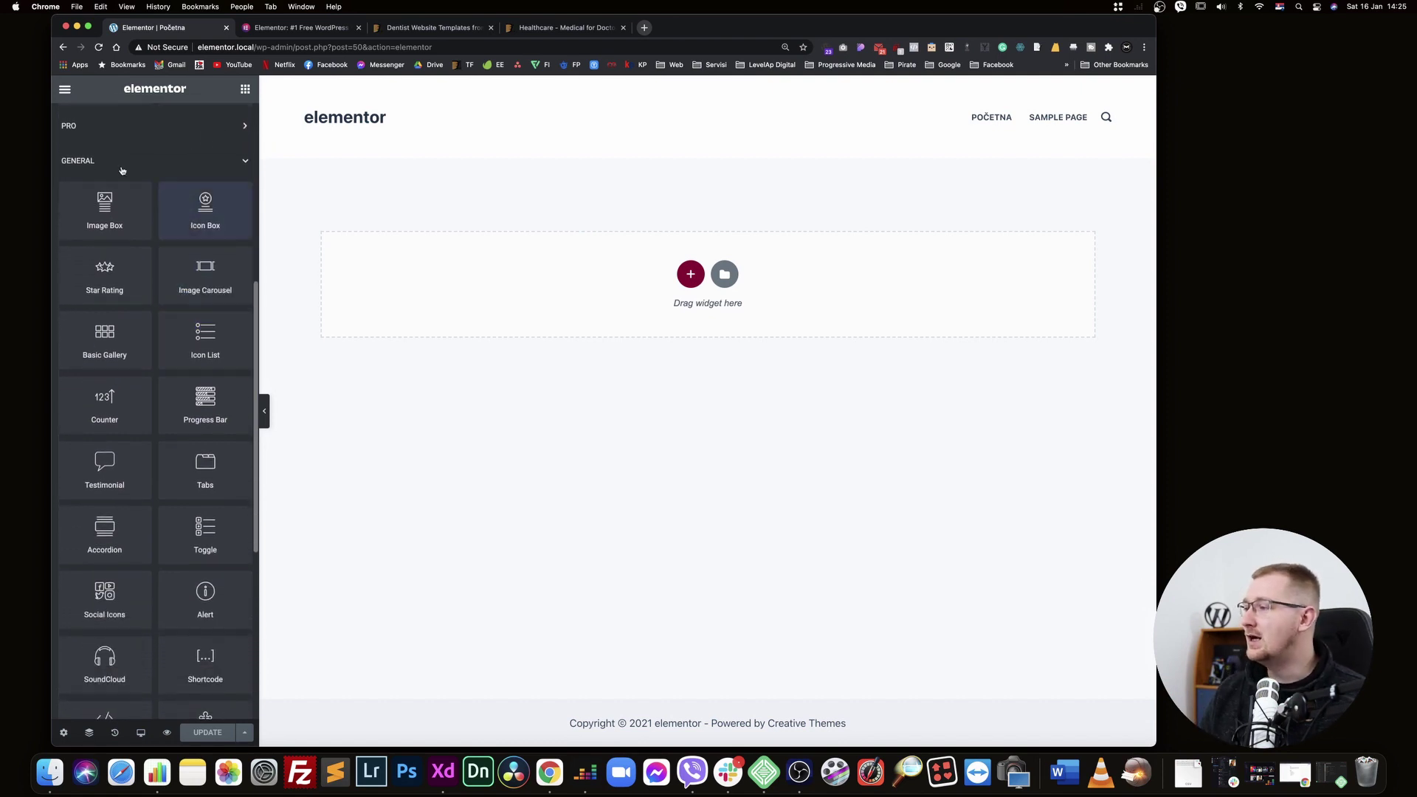
scroll(207, 404, down, 1)
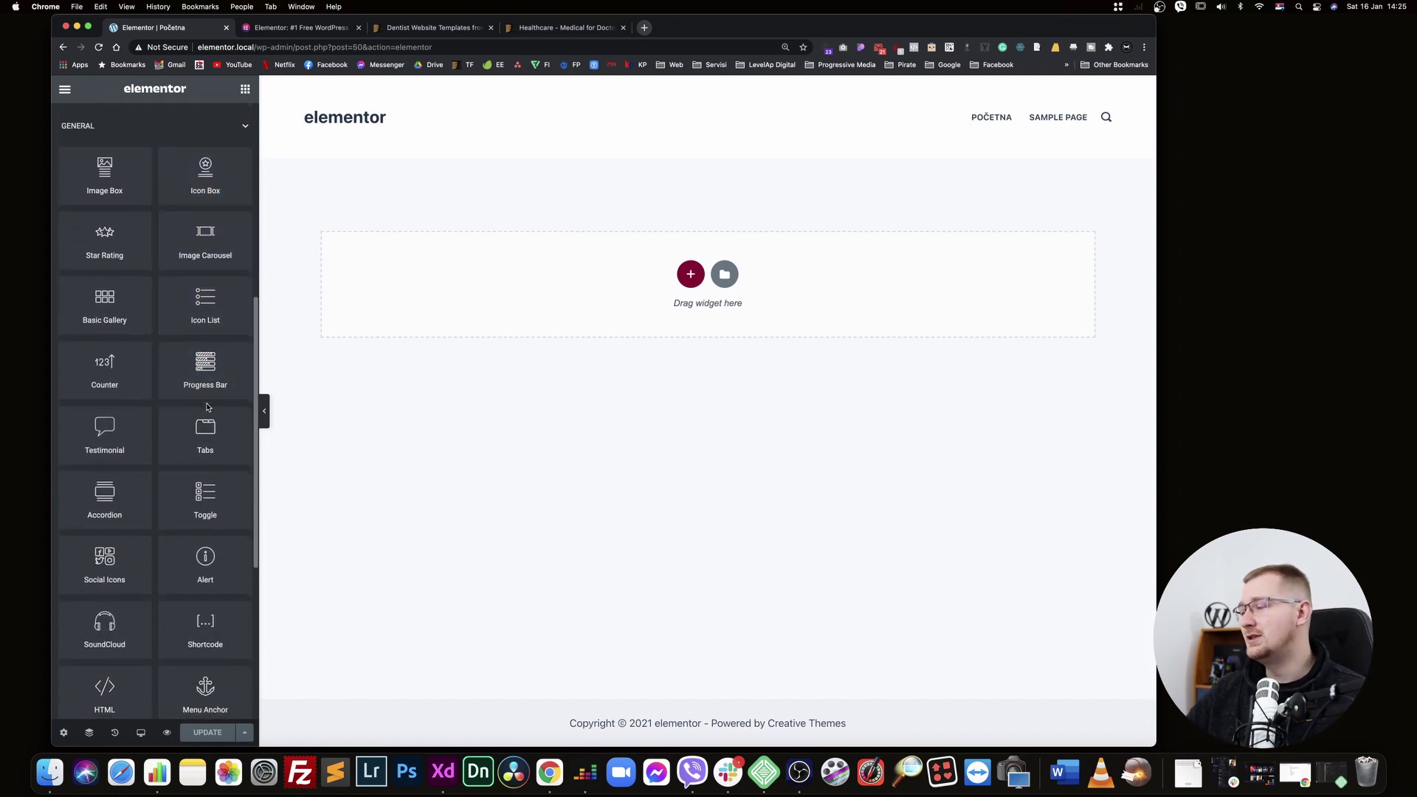
scroll(194, 300, down, 10)
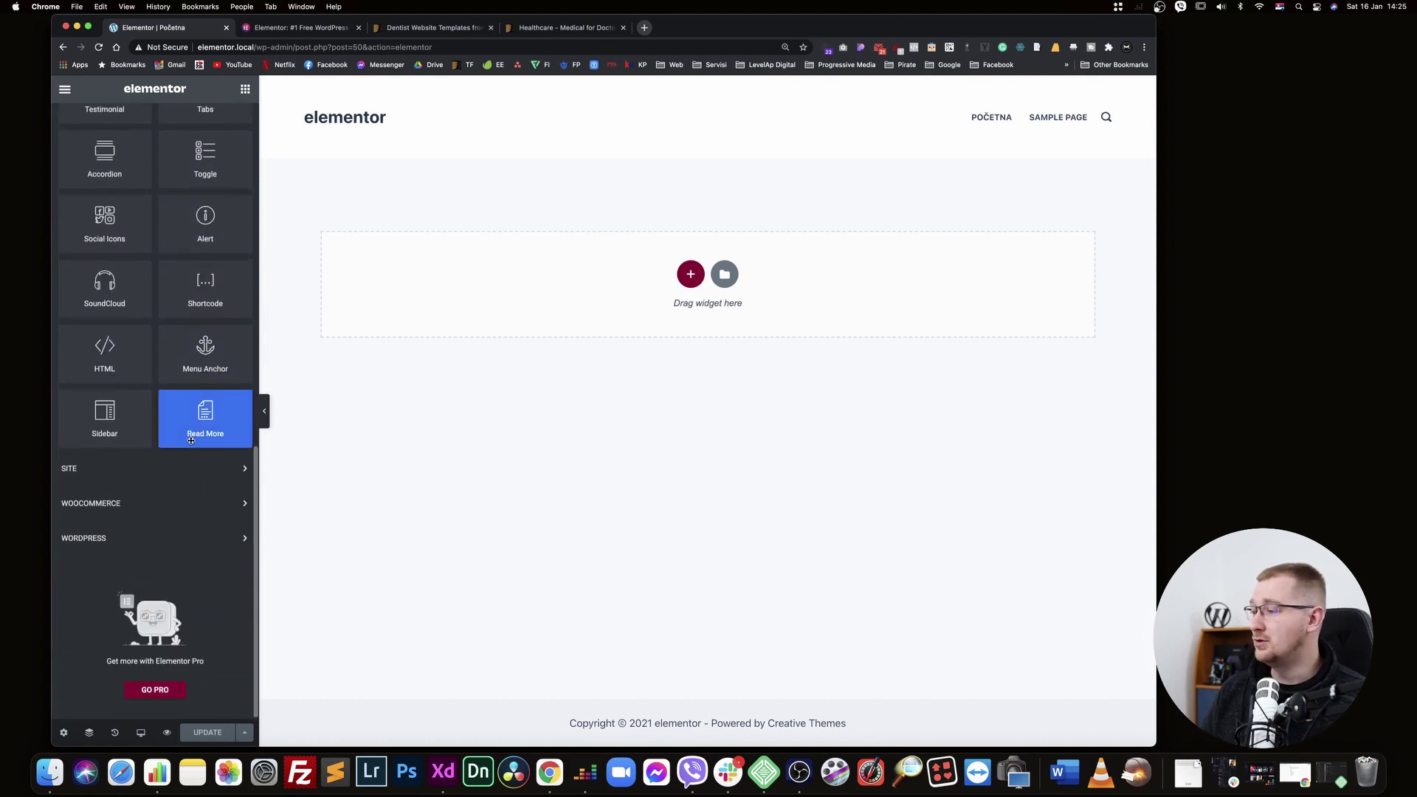
Examine the widgets available in the WooCommerce, Site and WordPress groups, and return to the start of the widget list
click(141, 502)
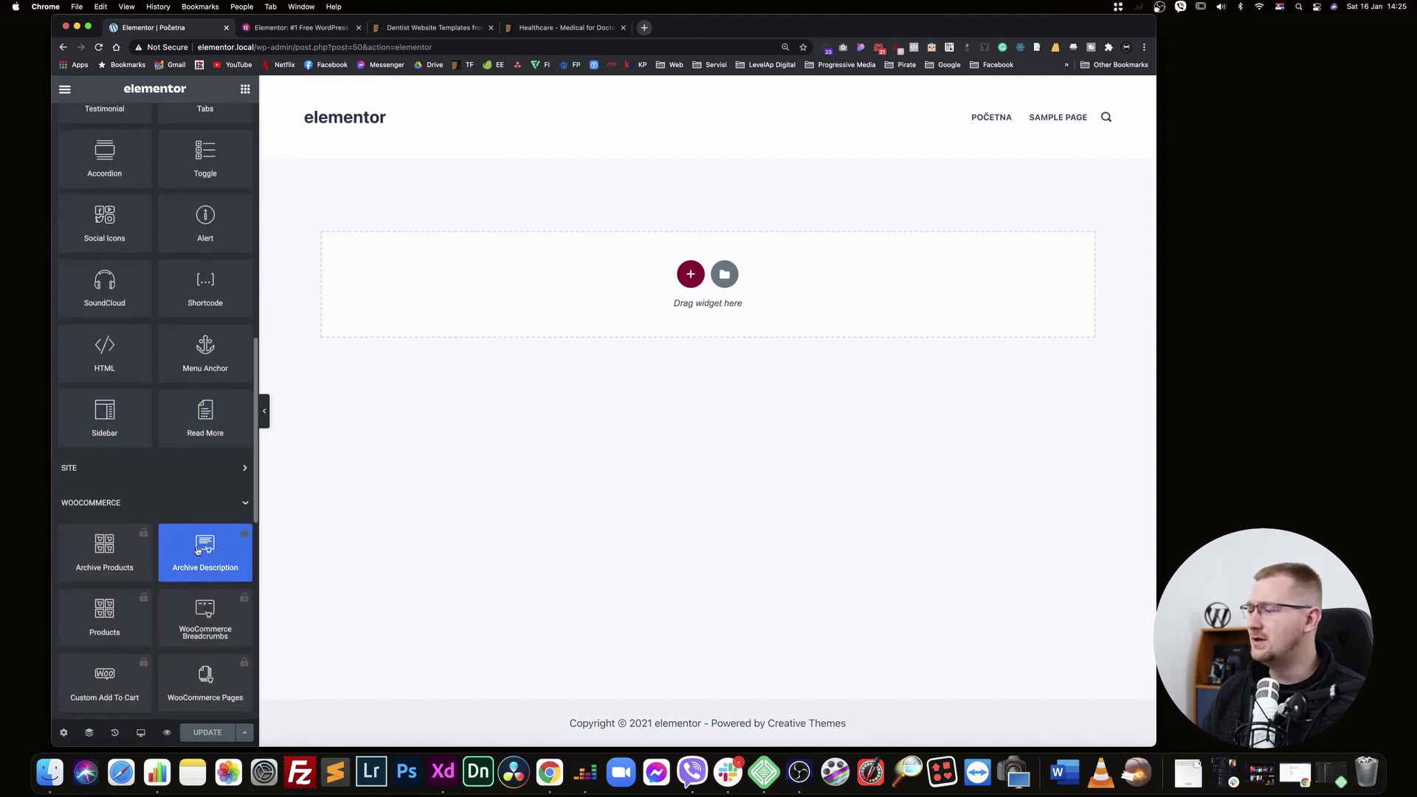
scroll(103, 443, down, 6)
click(86, 301)
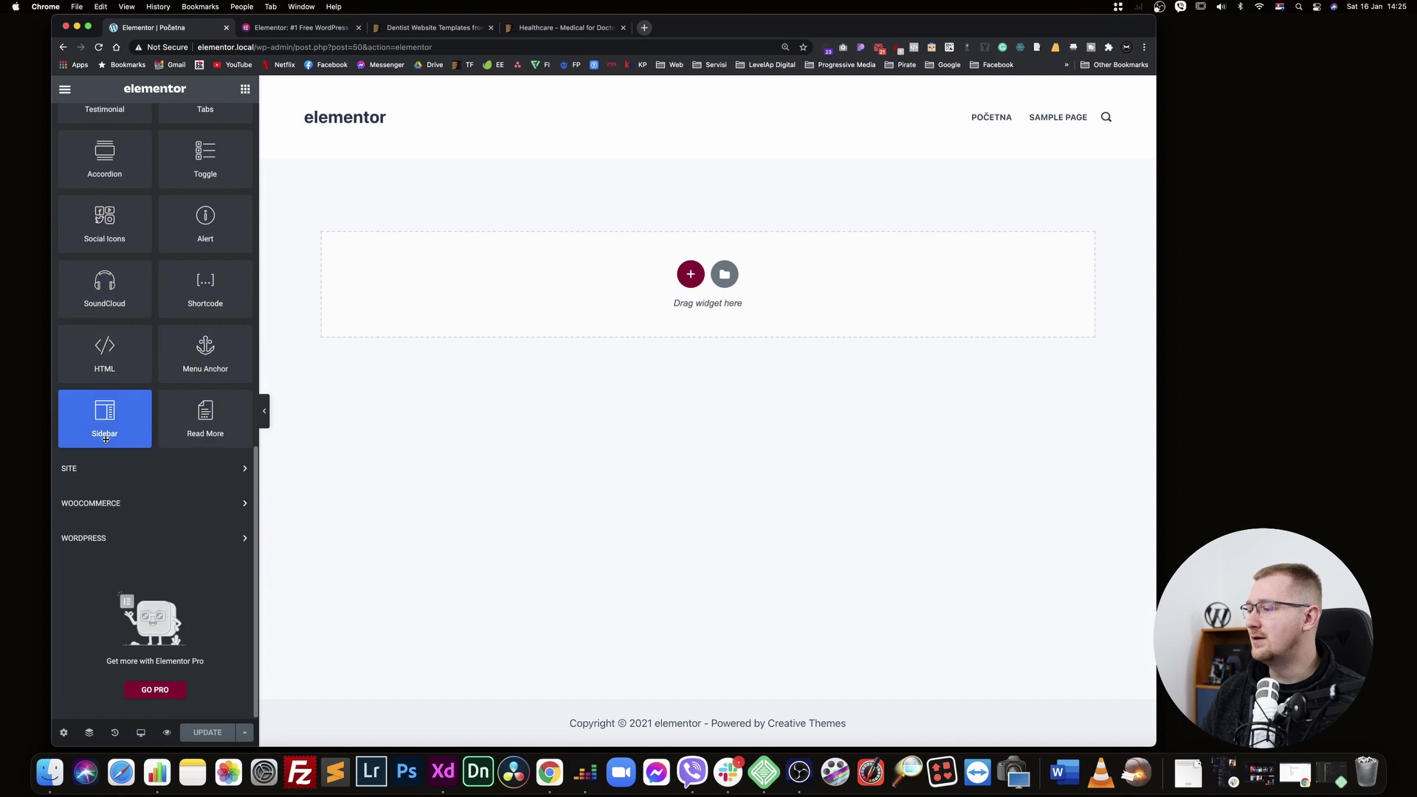
click(198, 473)
scroll(197, 481, down, 15)
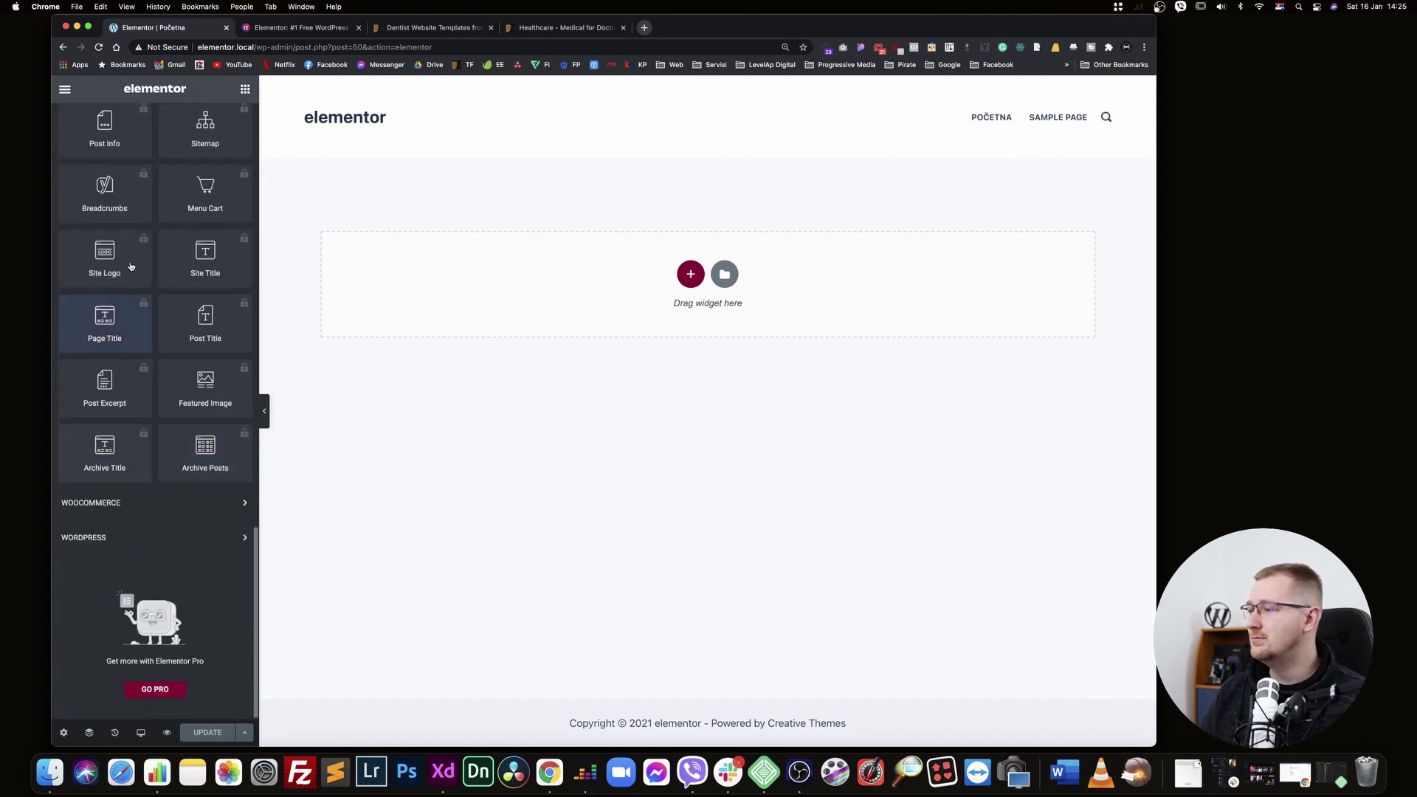
scroll(127, 188, up, 5)
scroll(205, 396, down, 5)
click(101, 543)
scroll(205, 554, down, 13)
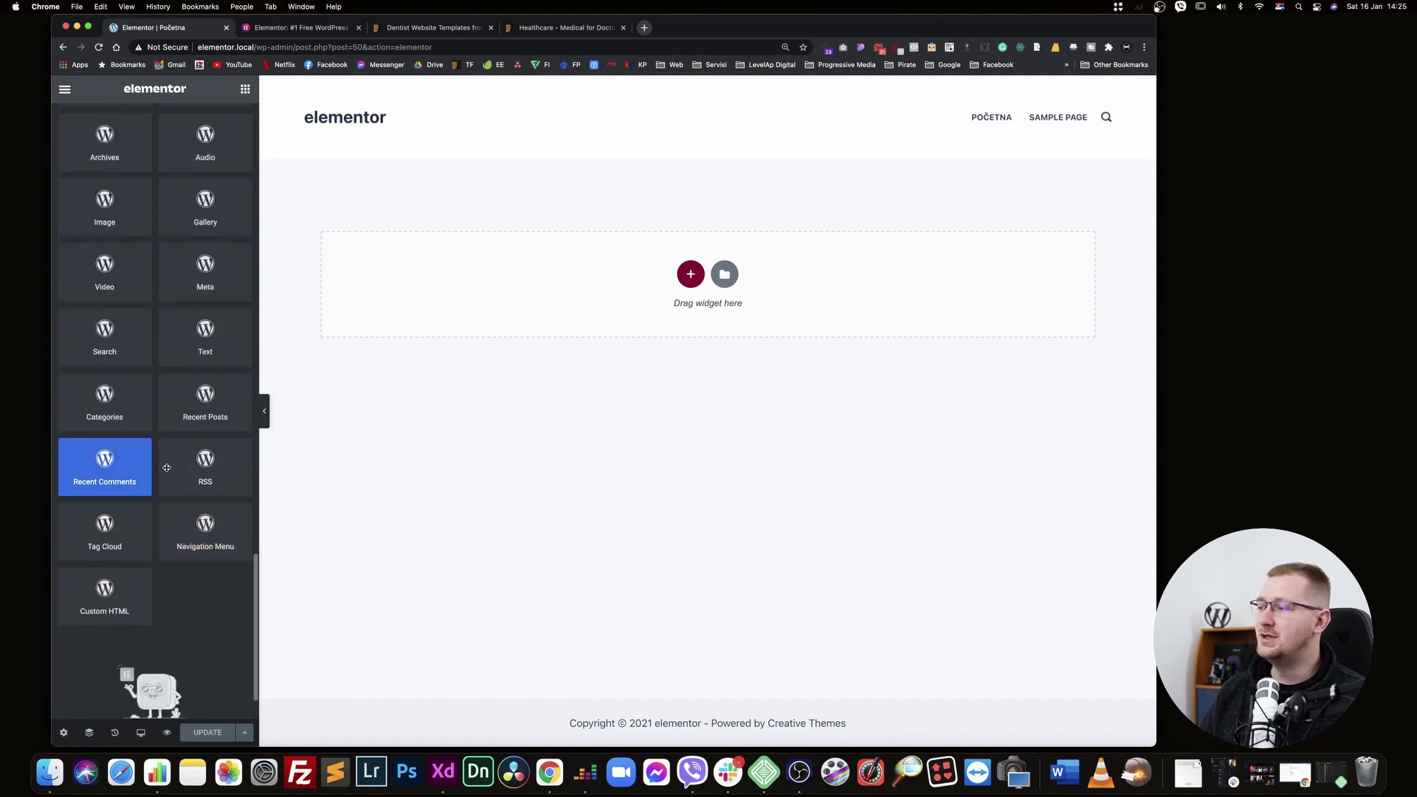
scroll(101, 337, up, 5)
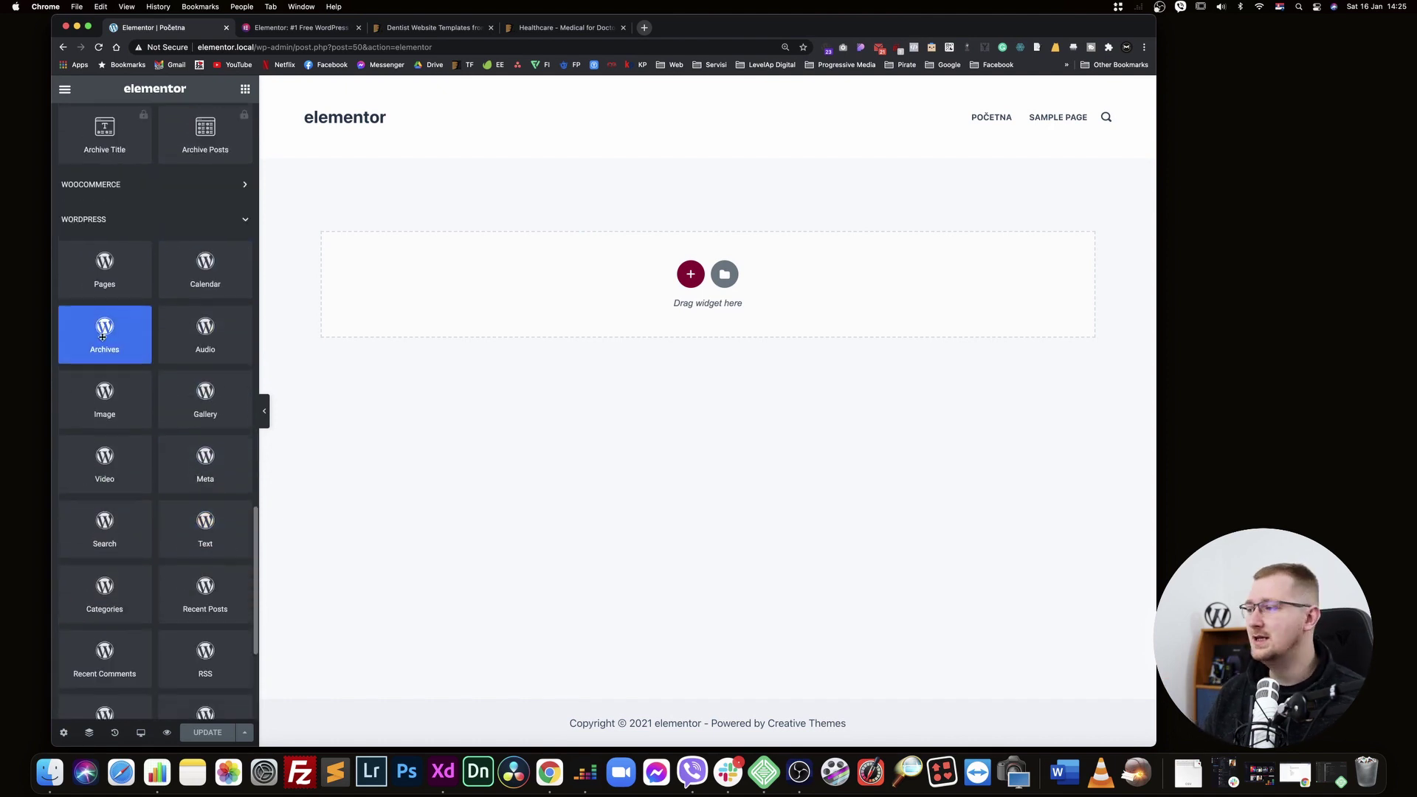
scroll(104, 402, up, 15)
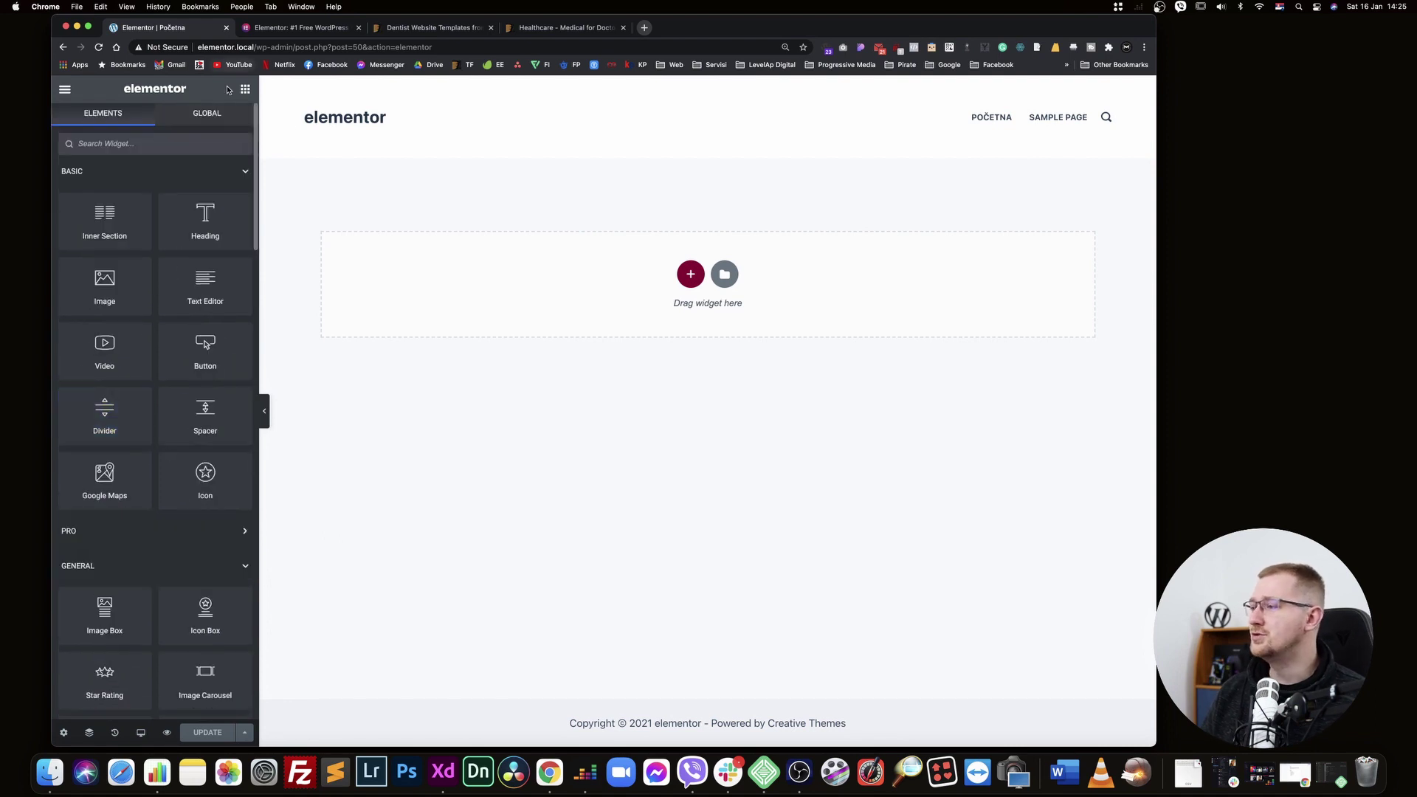
Add a Heading widget to the empty page and view its Content, Style and Advanced settings
drag(213, 228, 686, 275)
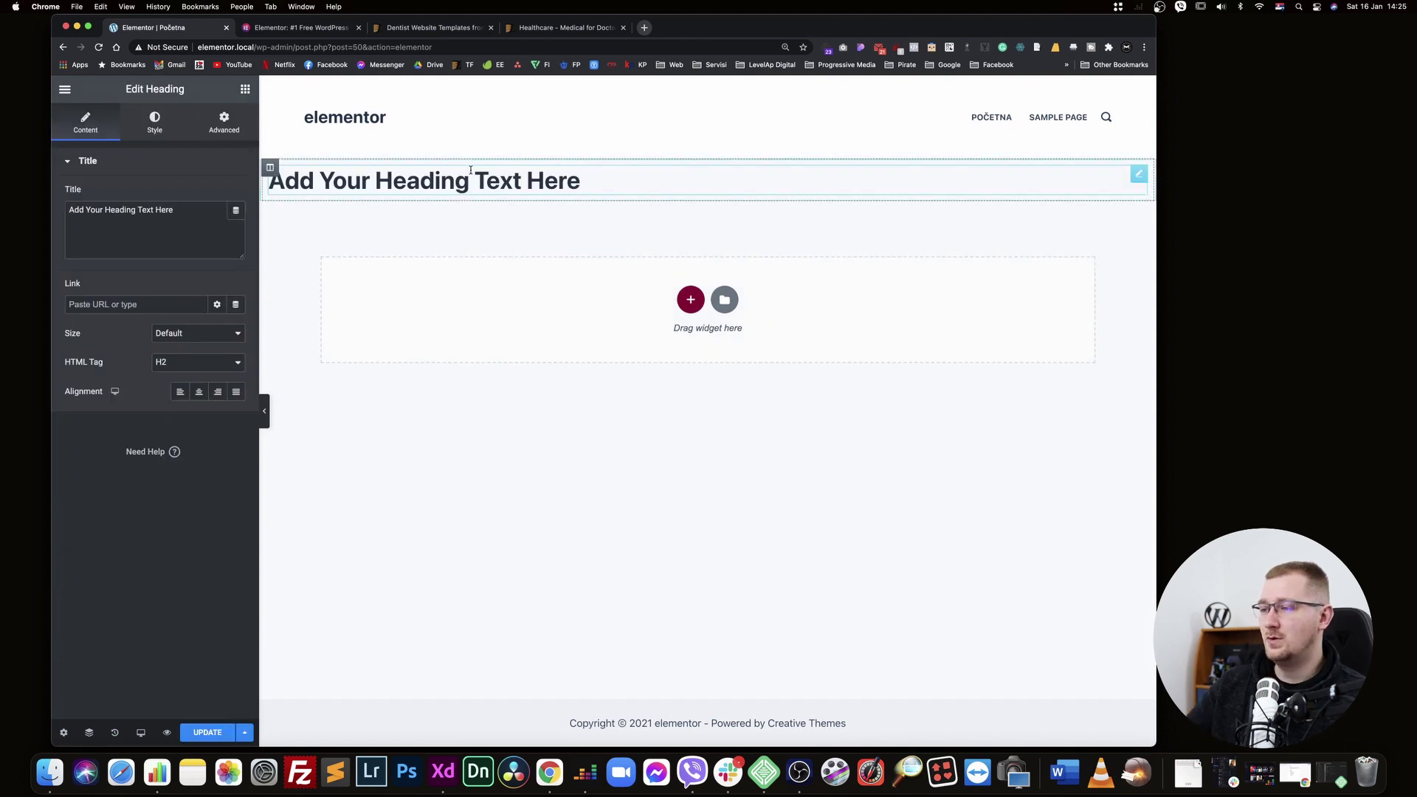
click(245, 91)
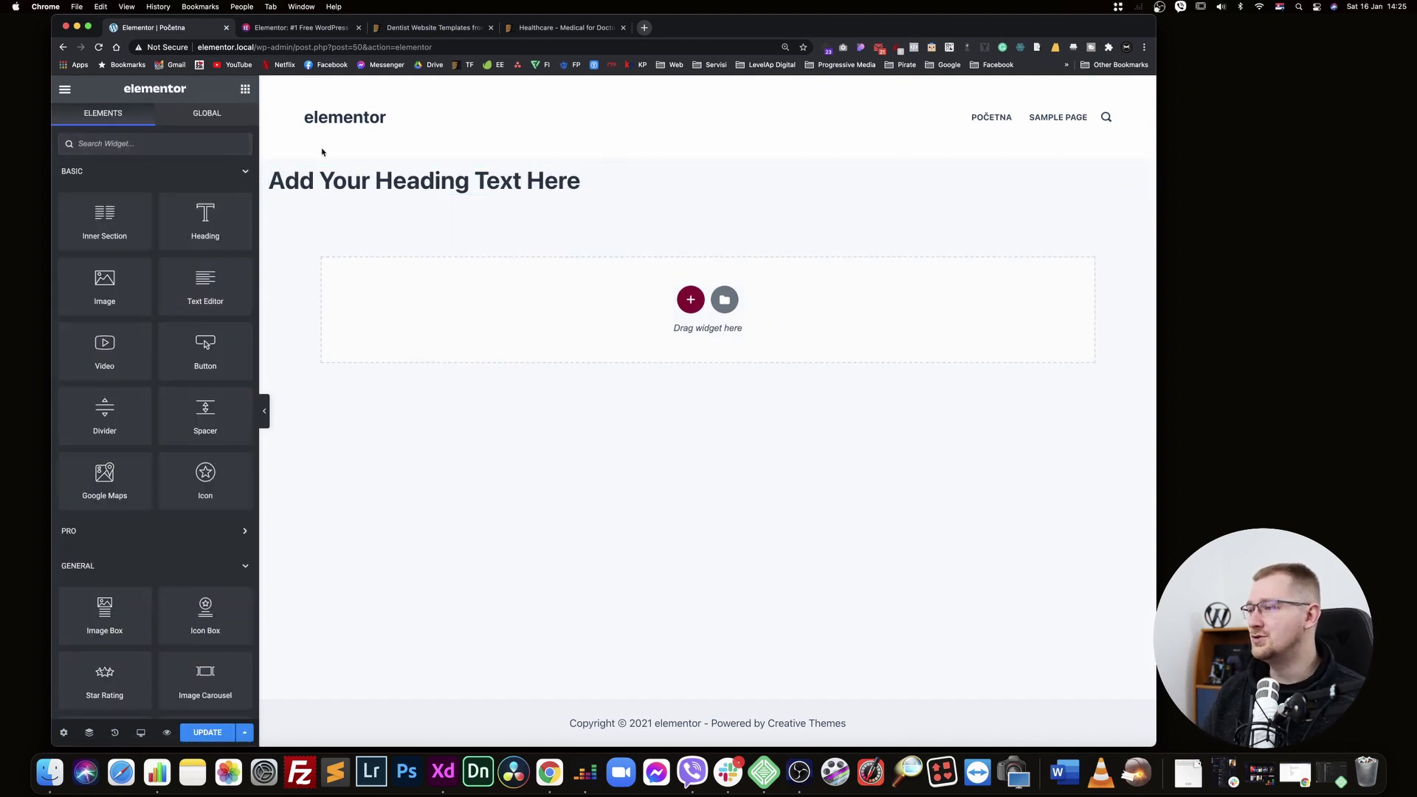
click(325, 177)
click(85, 130)
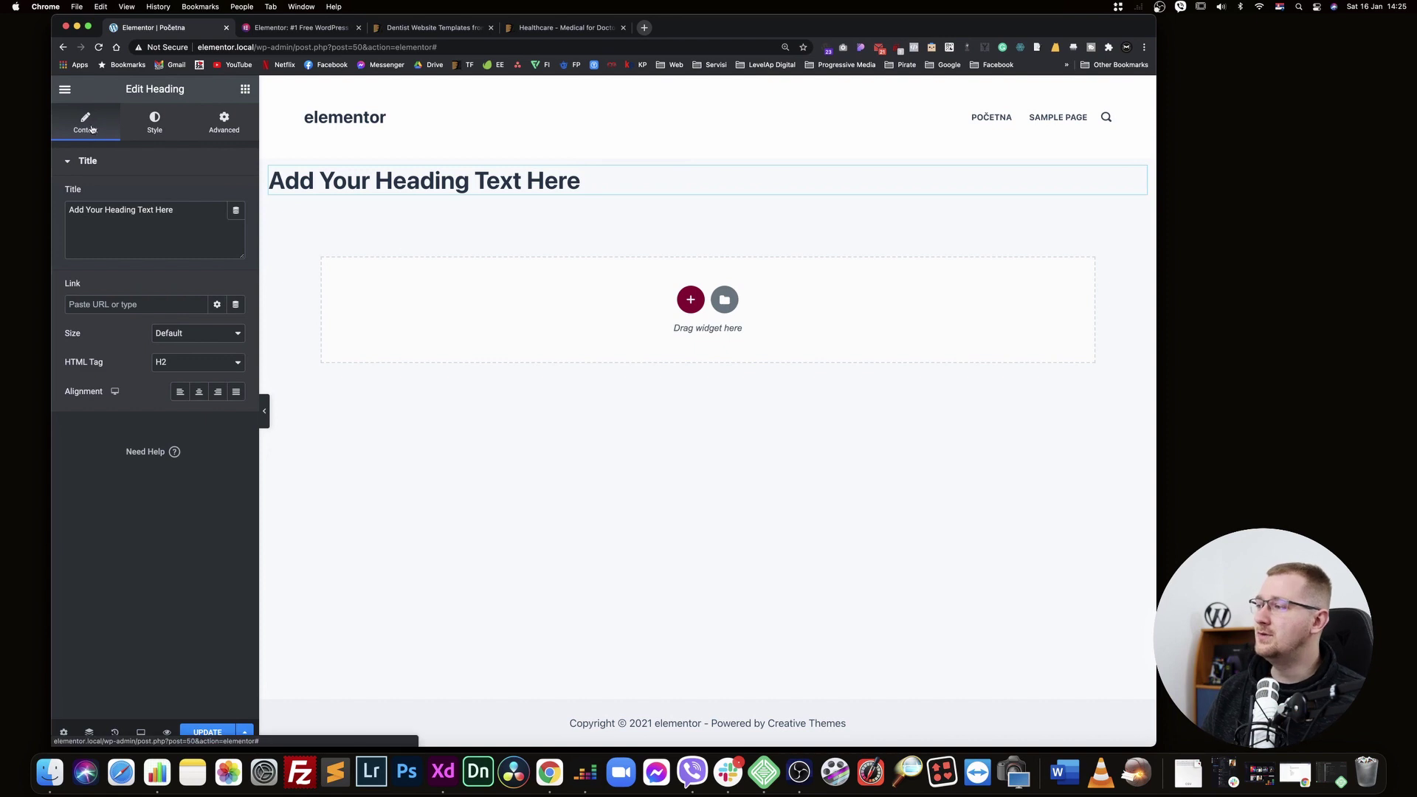
click(156, 133)
click(241, 132)
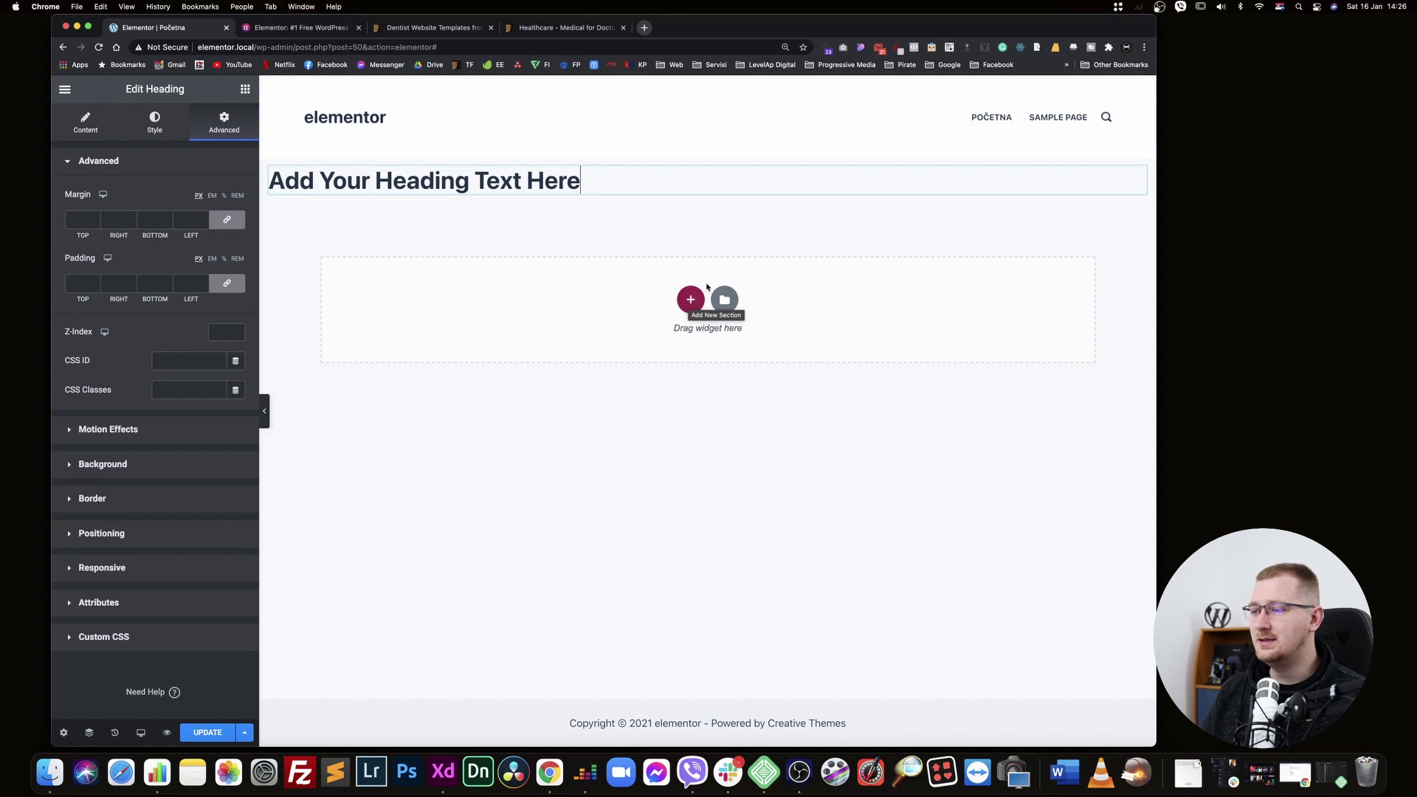
Build a section of two equal columns below the heading, with an Image widget in the left column and a Video widget in the right
click(691, 301)
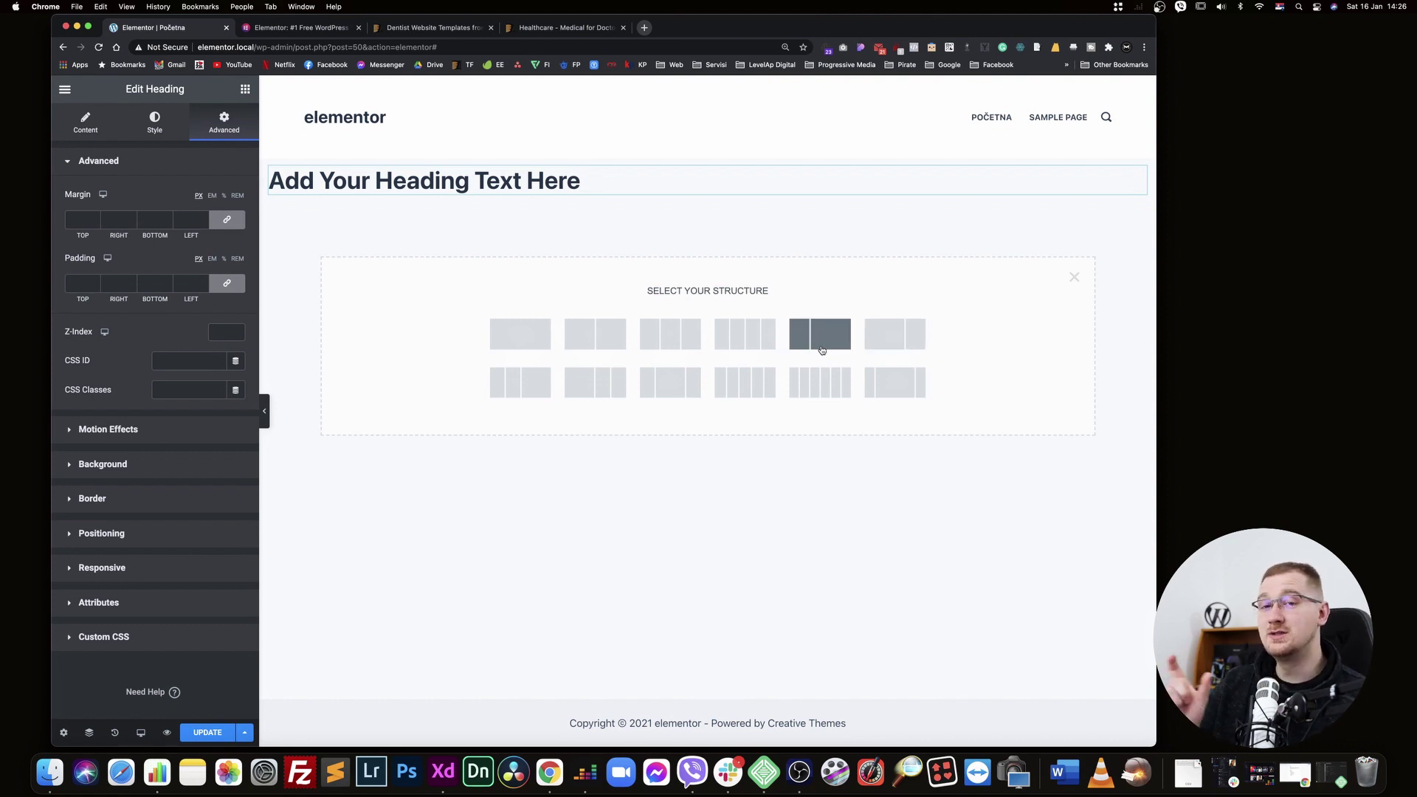
click(612, 345)
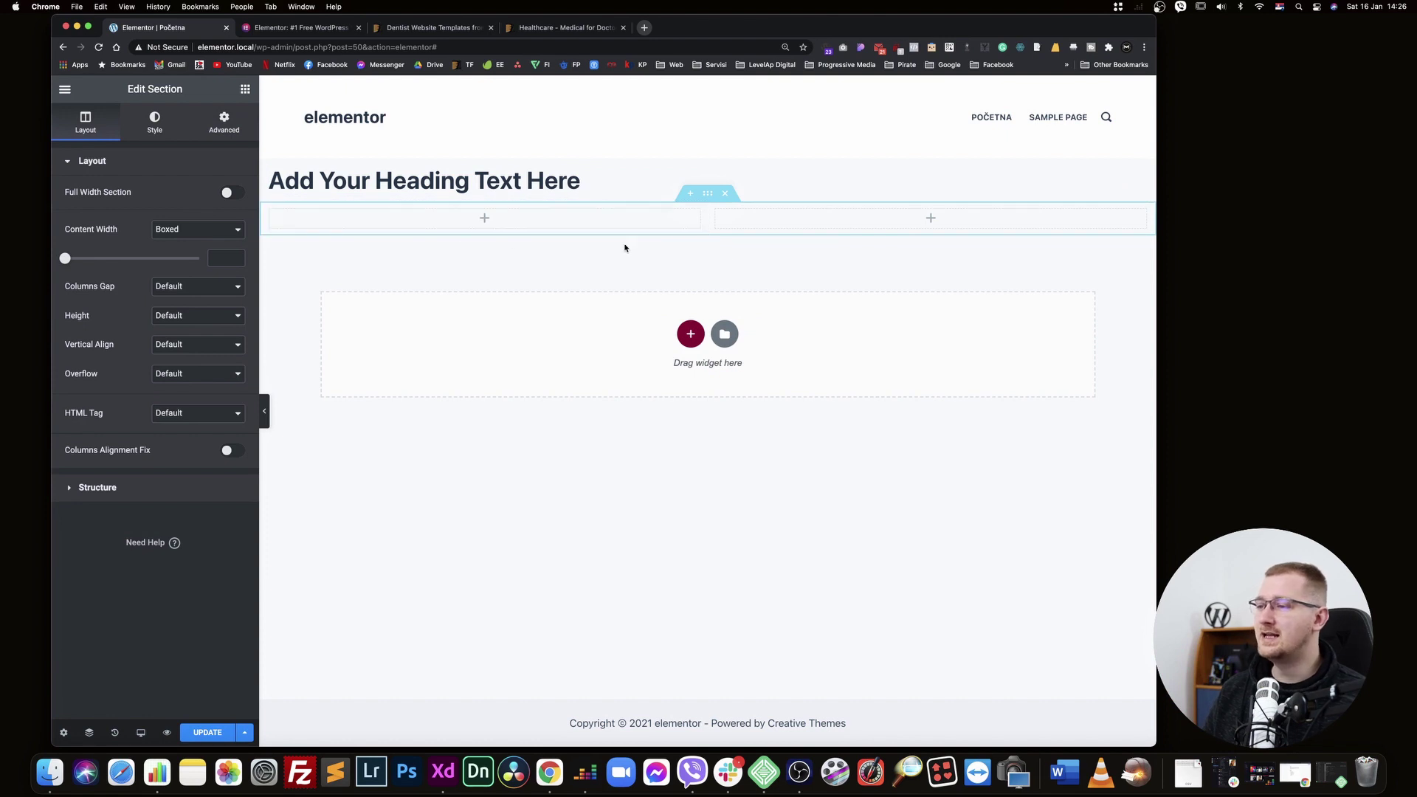
click(243, 90)
drag(104, 284, 470, 218)
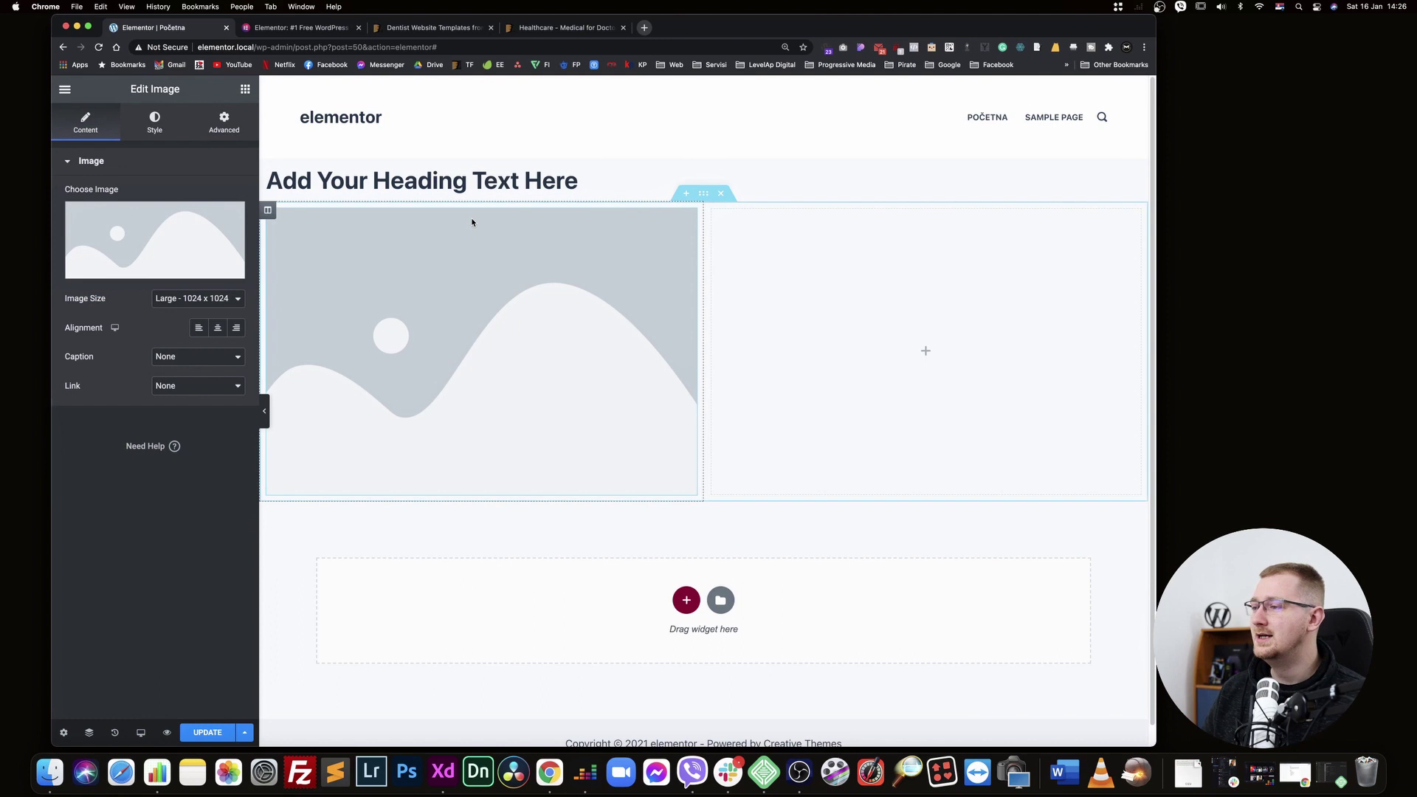
click(246, 90)
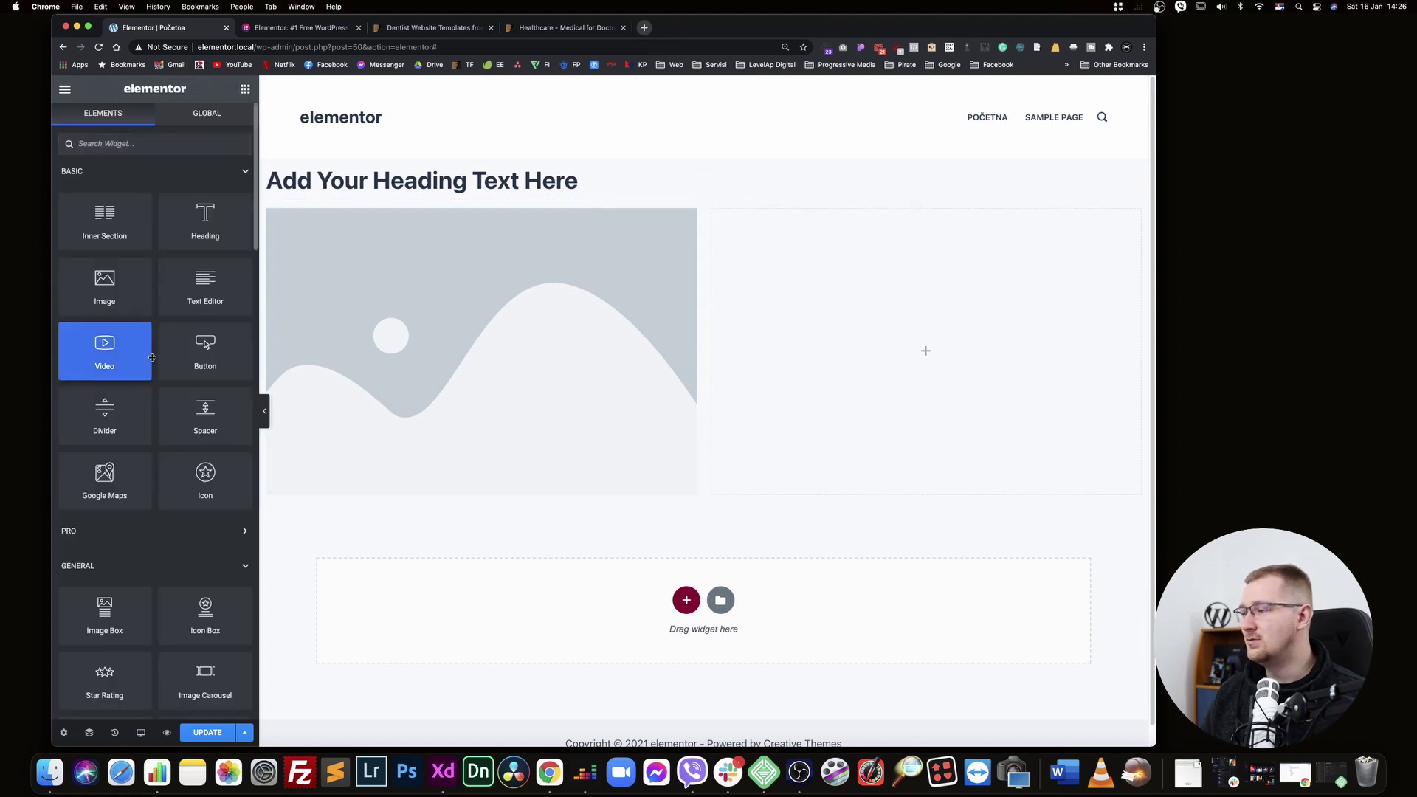
drag(142, 355, 825, 339)
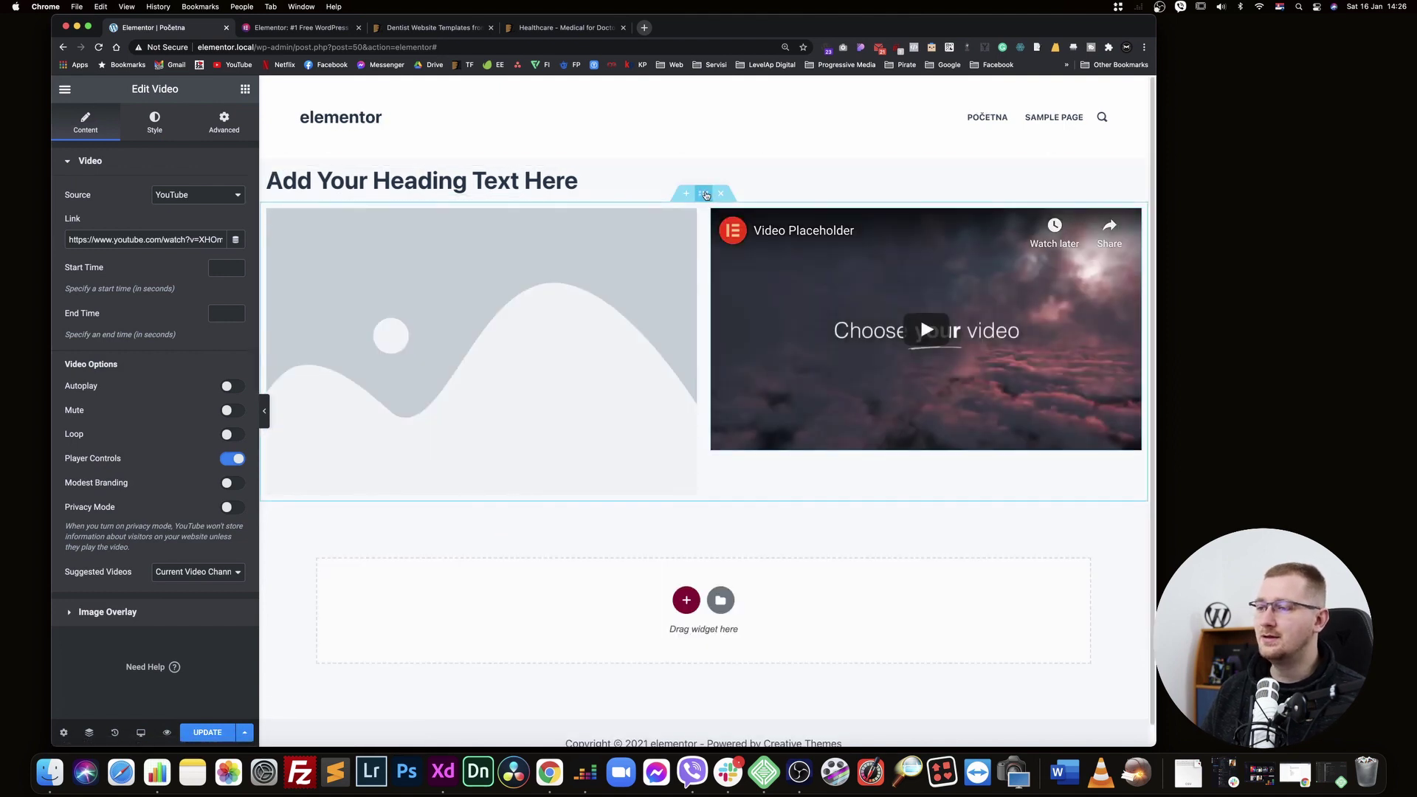
Inspect the settings of the two-column section, the heading and the image's column, including the column's Advanced options
click(704, 195)
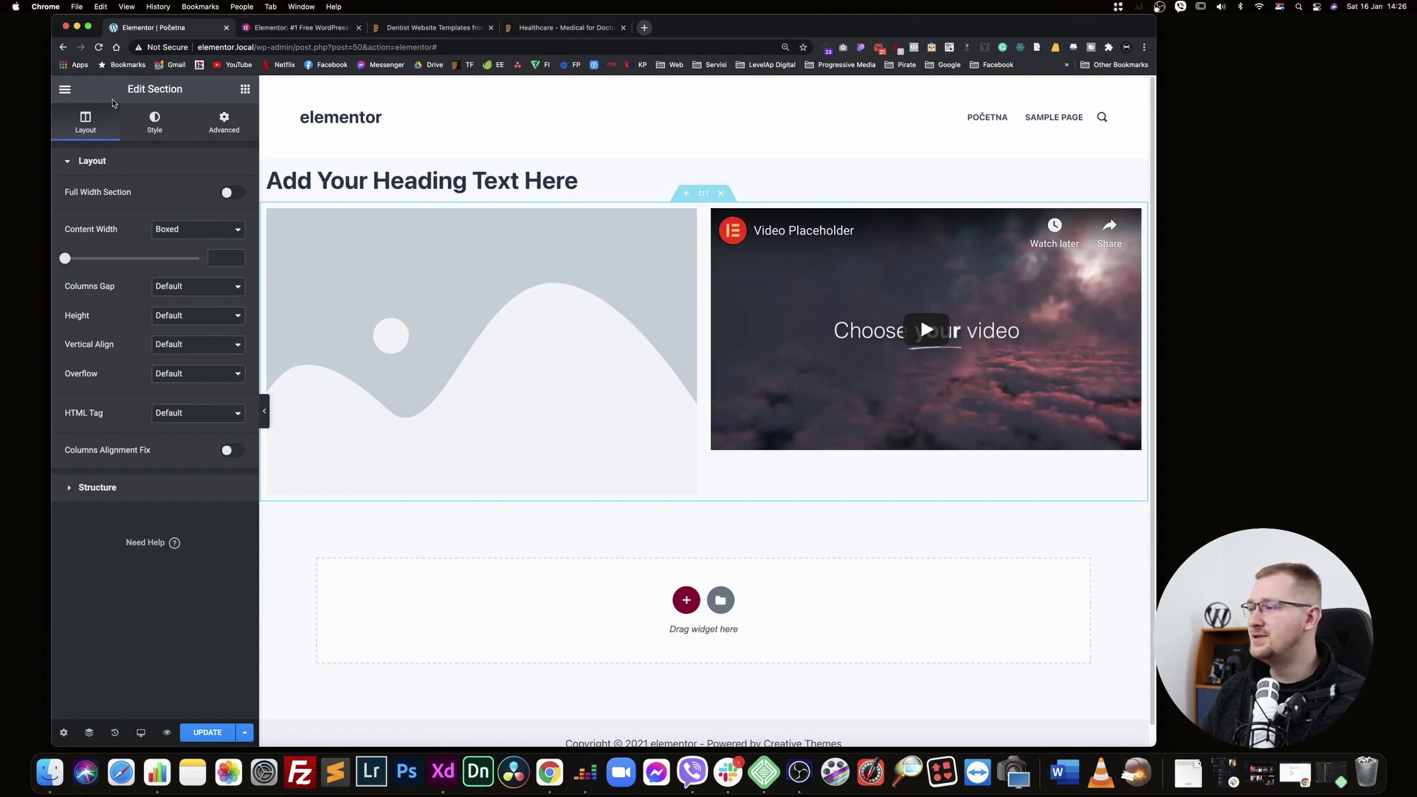
drag(130, 89, 197, 91)
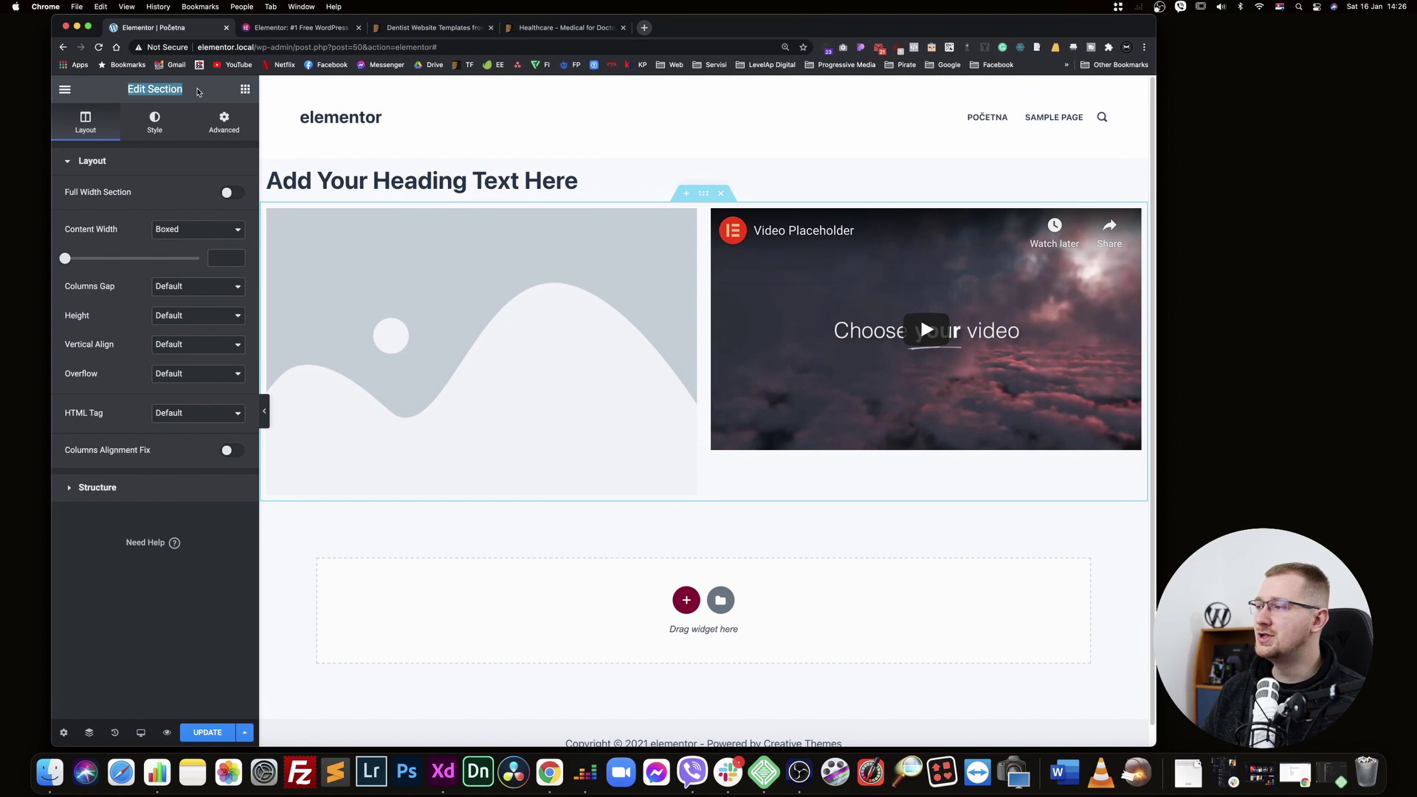
click(151, 89)
click(408, 178)
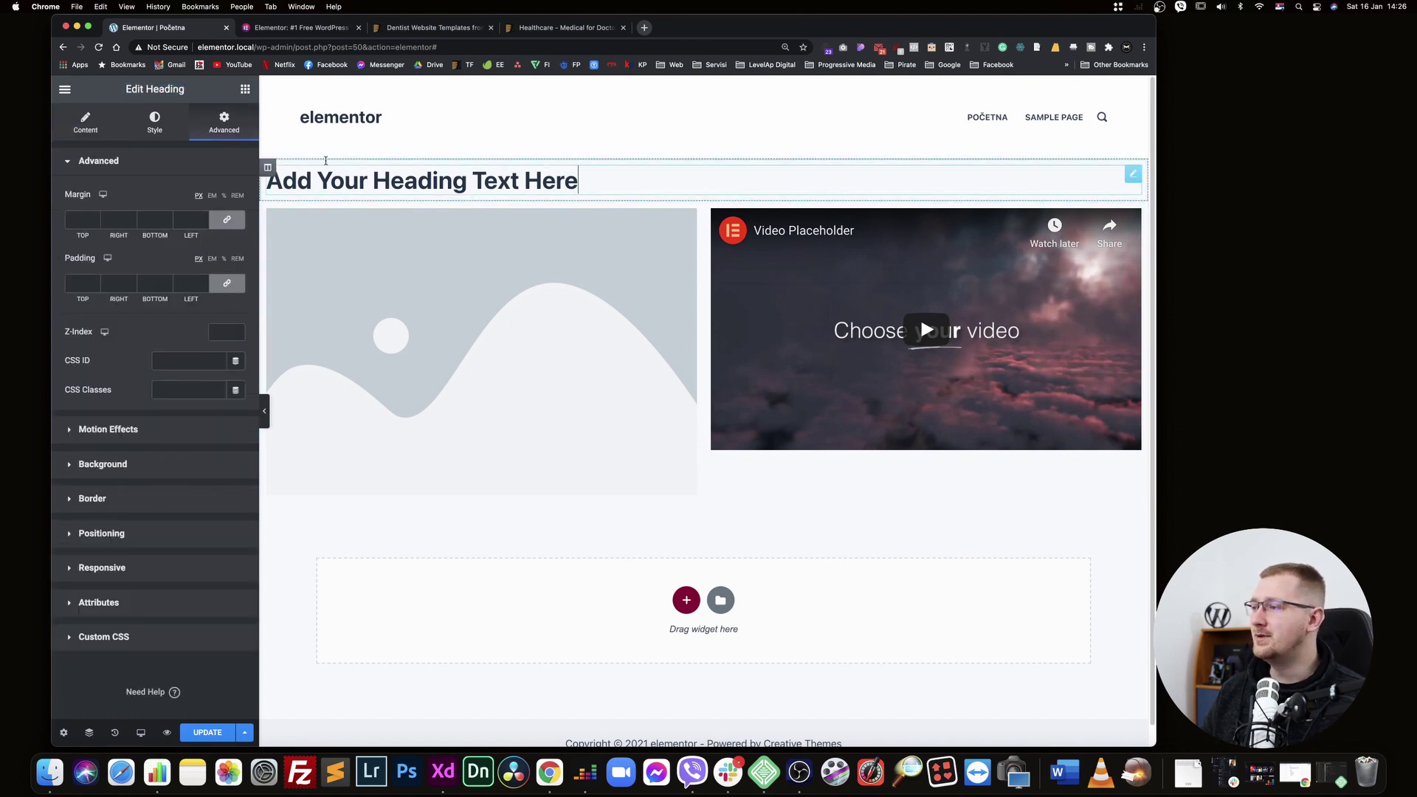
click(268, 211)
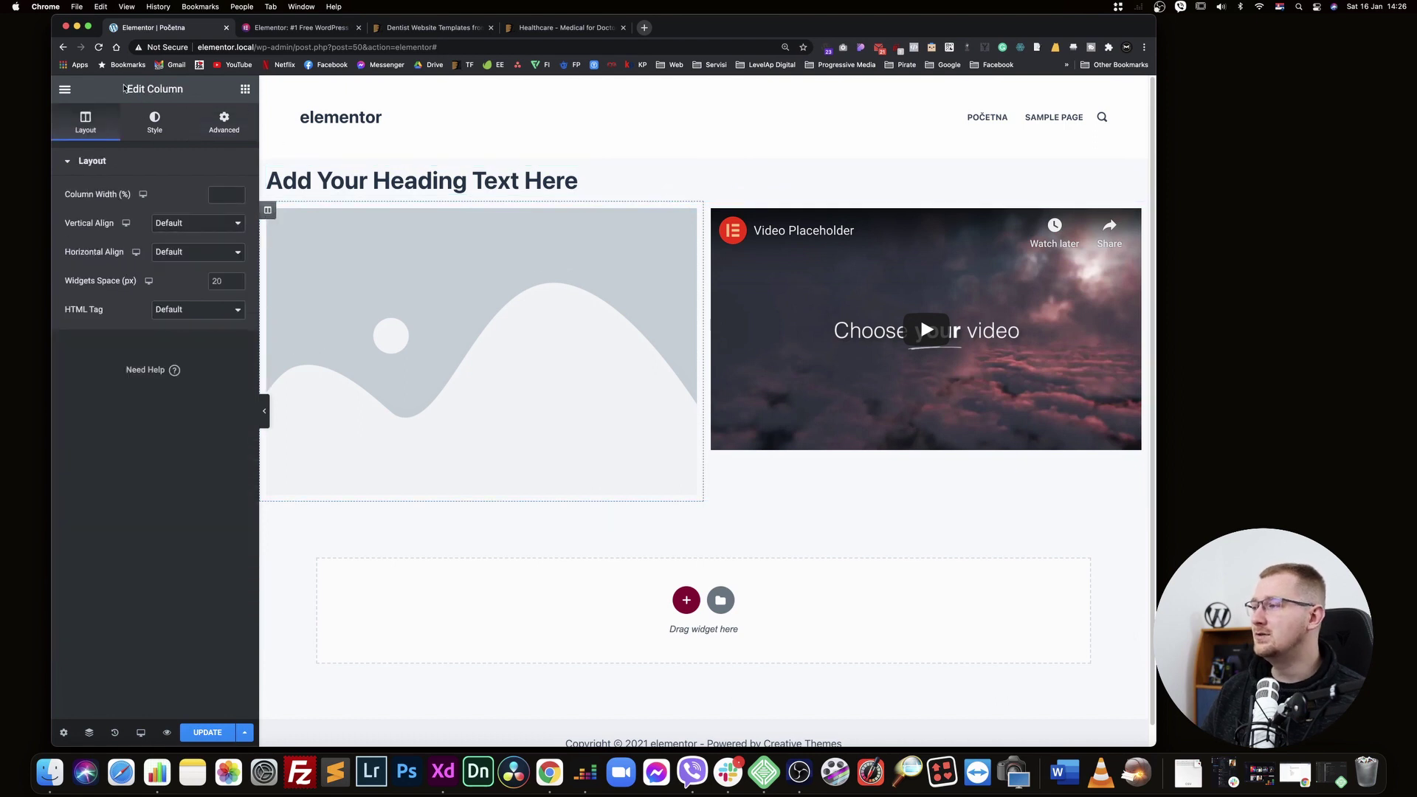
drag(124, 88, 231, 88)
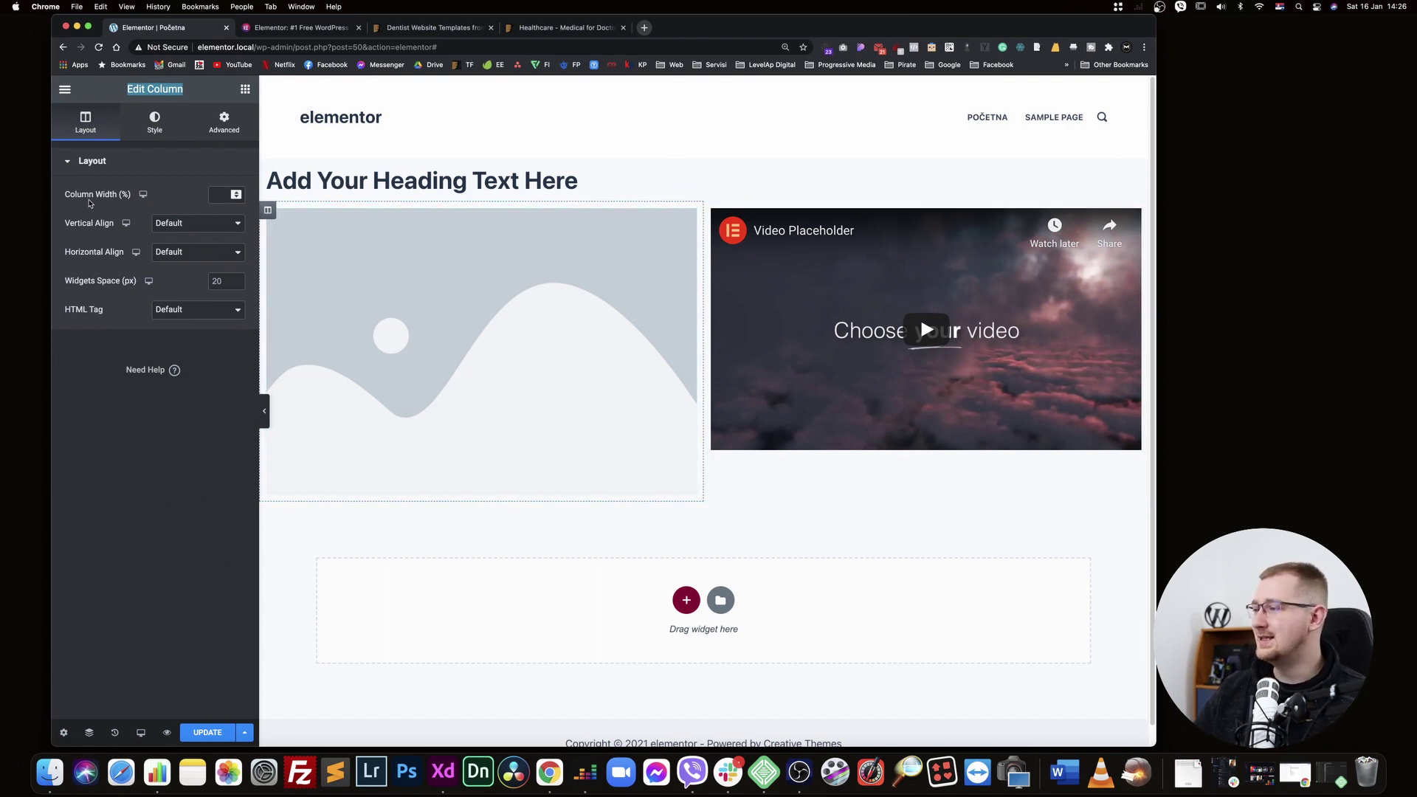
click(224, 122)
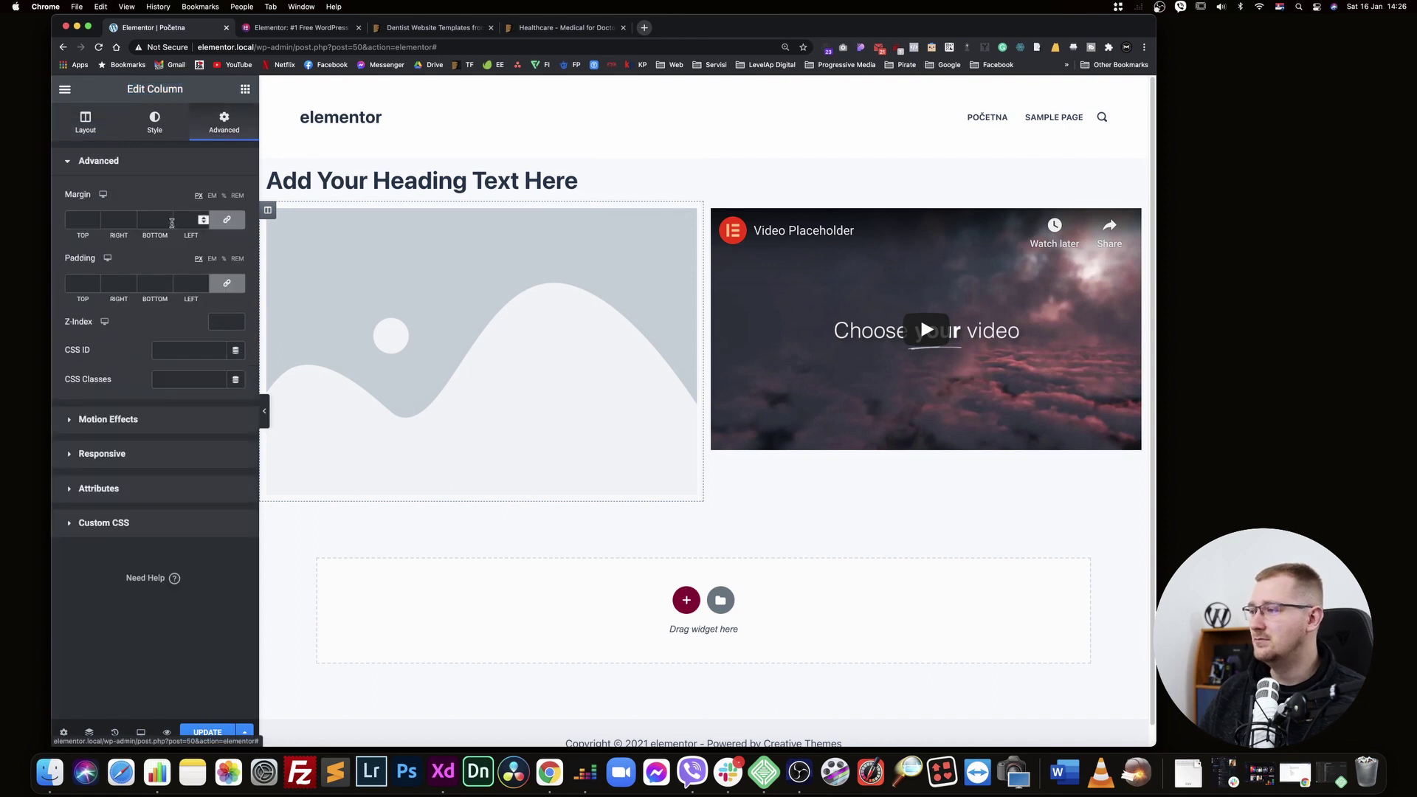
Inspect the Layout, Style and Advanced settings of the section that holds the image and video
drag(139, 88, 184, 88)
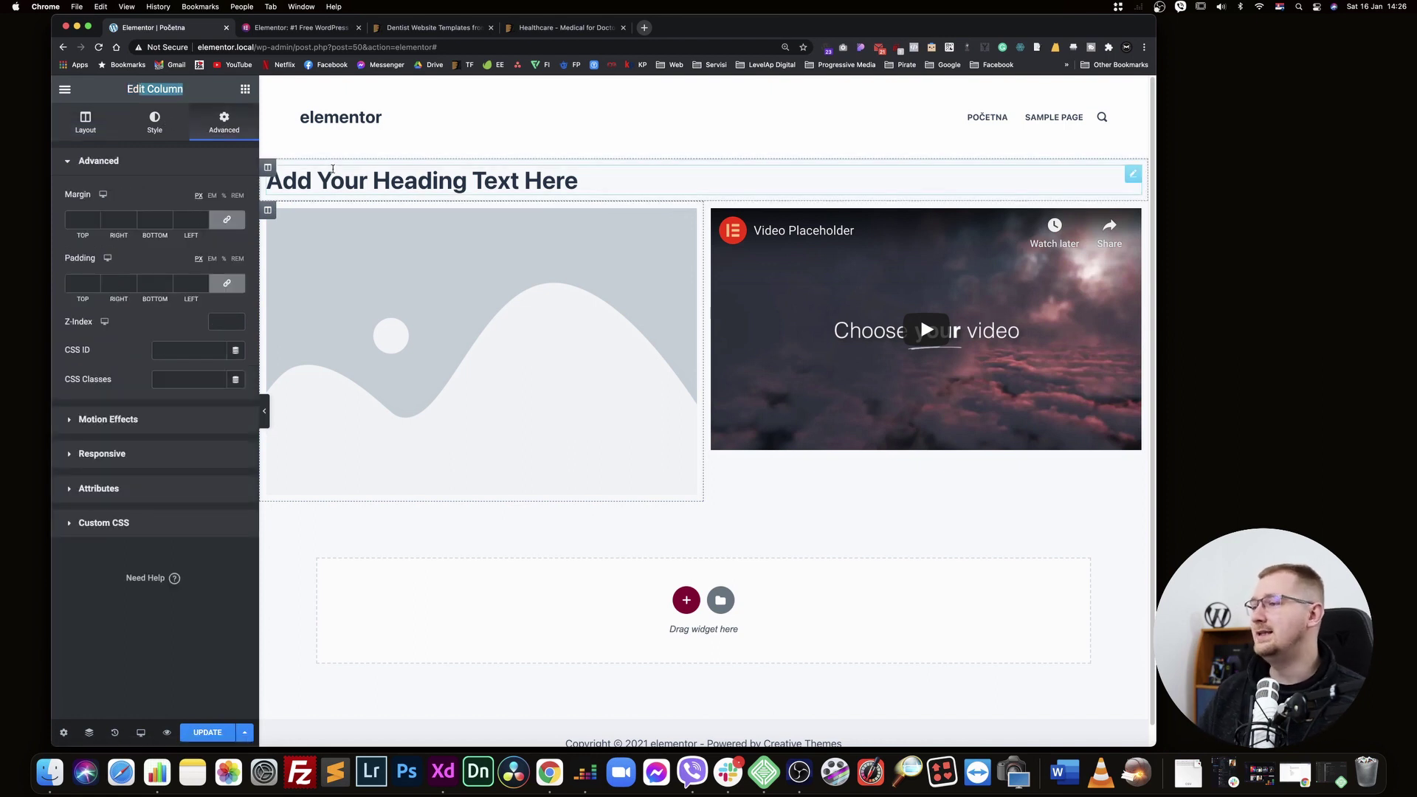
click(700, 196)
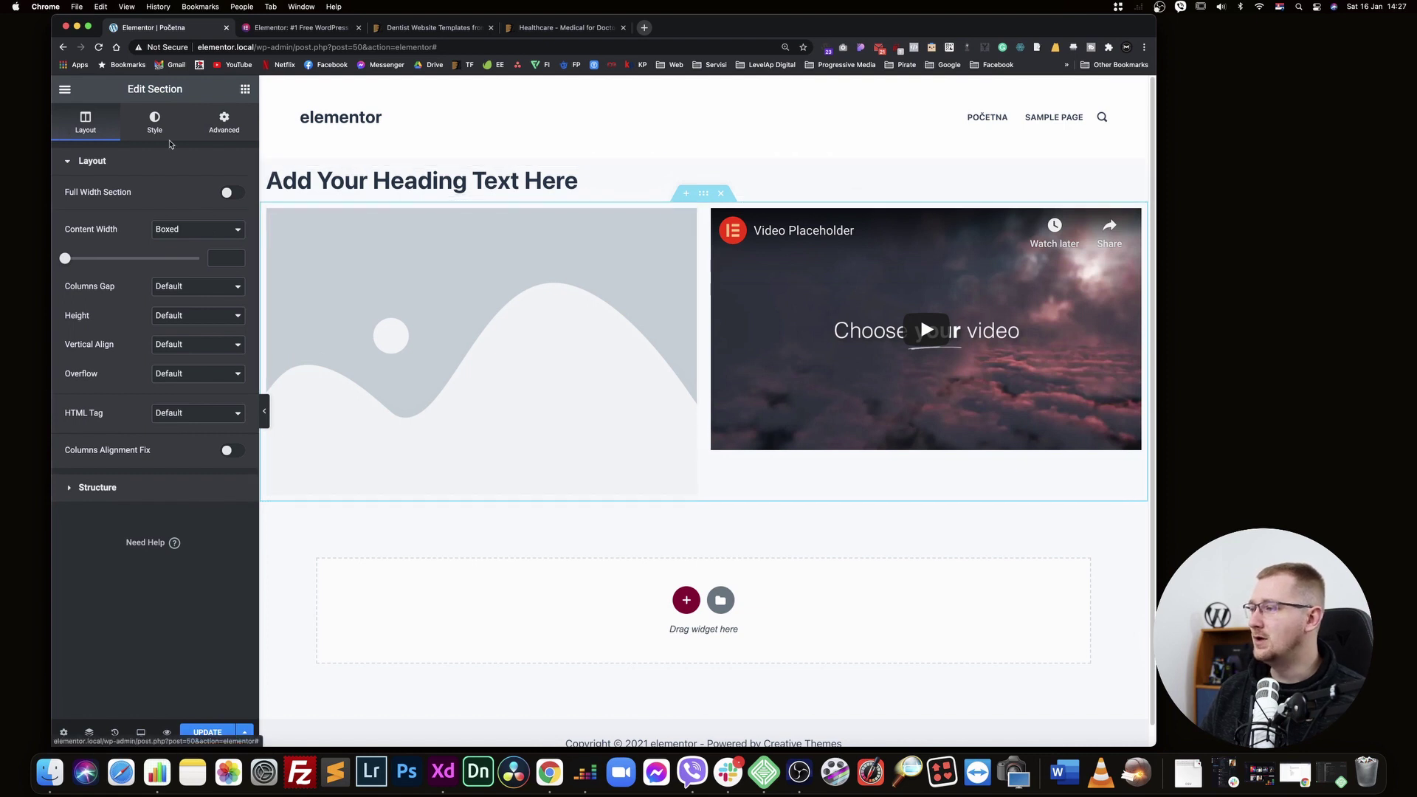
click(153, 122)
click(223, 122)
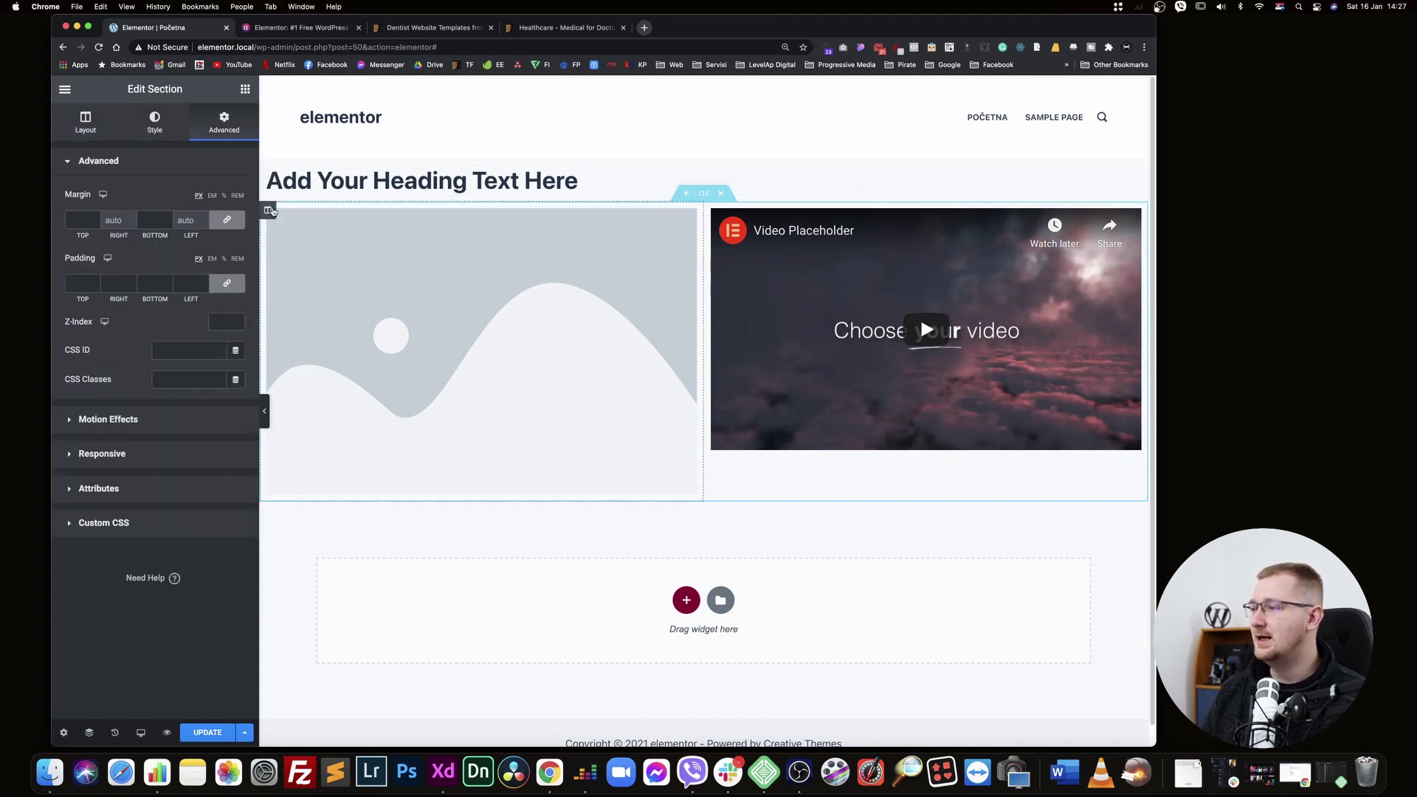
Compare the image's column with the video's column, viewing the latter's Layout, Style and Advanced settings
click(268, 210)
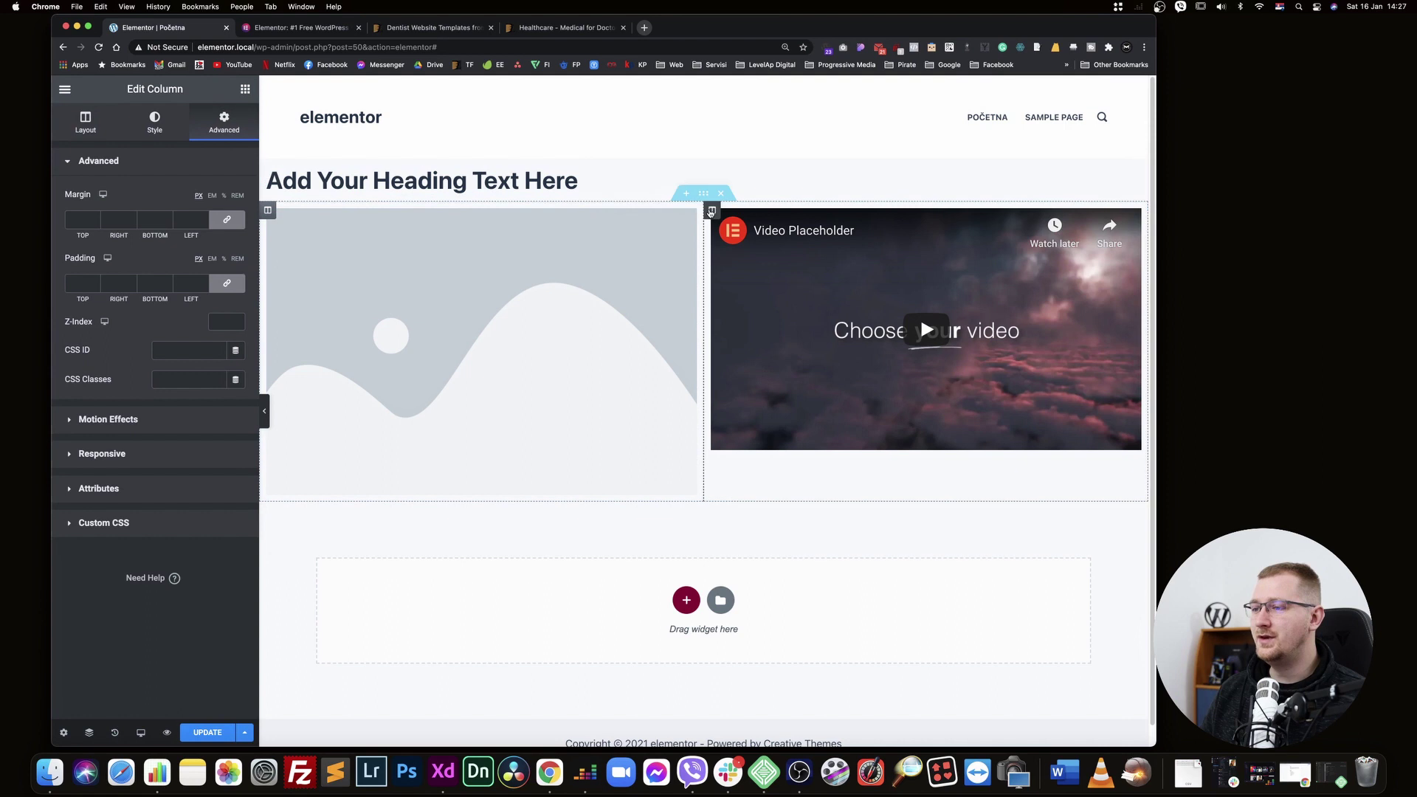
click(711, 212)
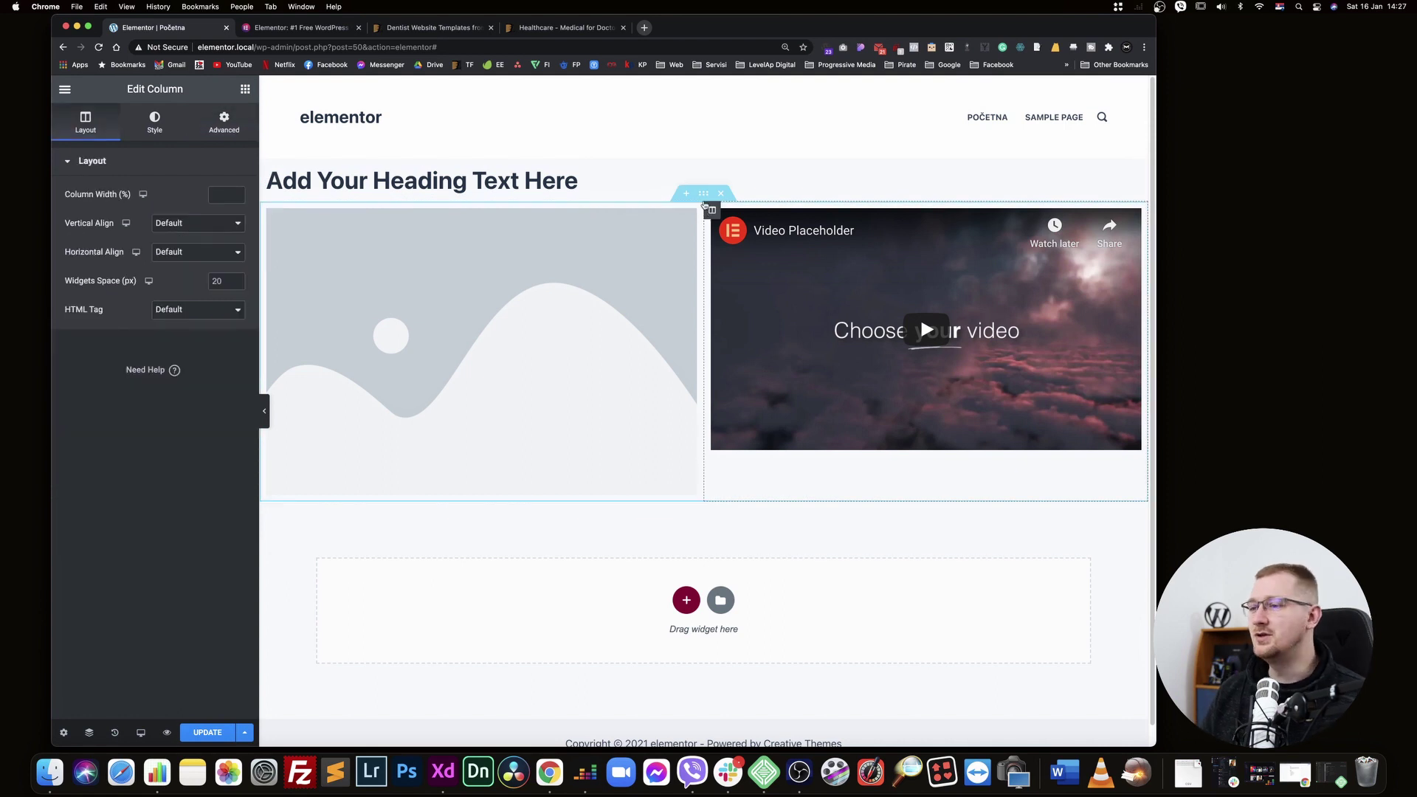
click(185, 127)
click(238, 131)
click(81, 139)
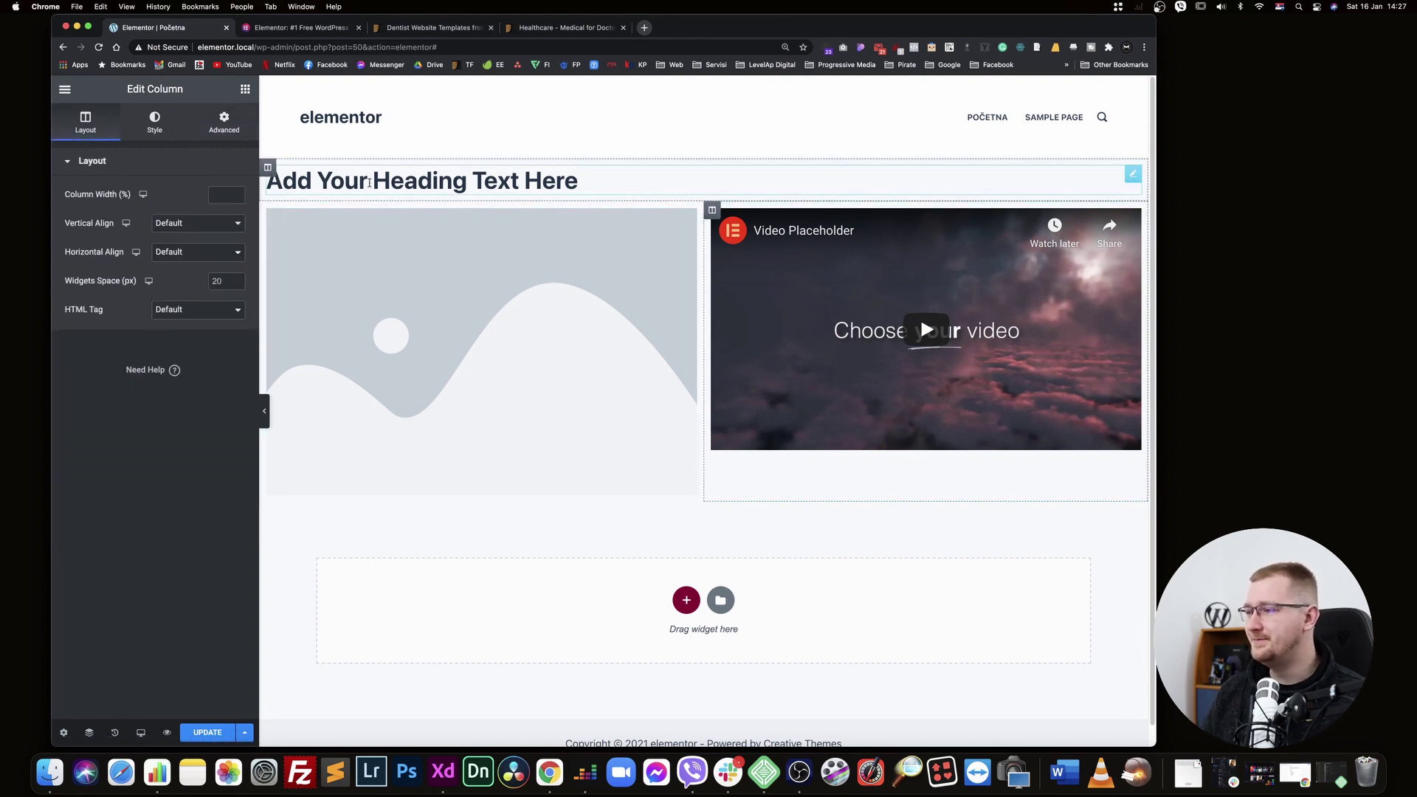
click(212, 132)
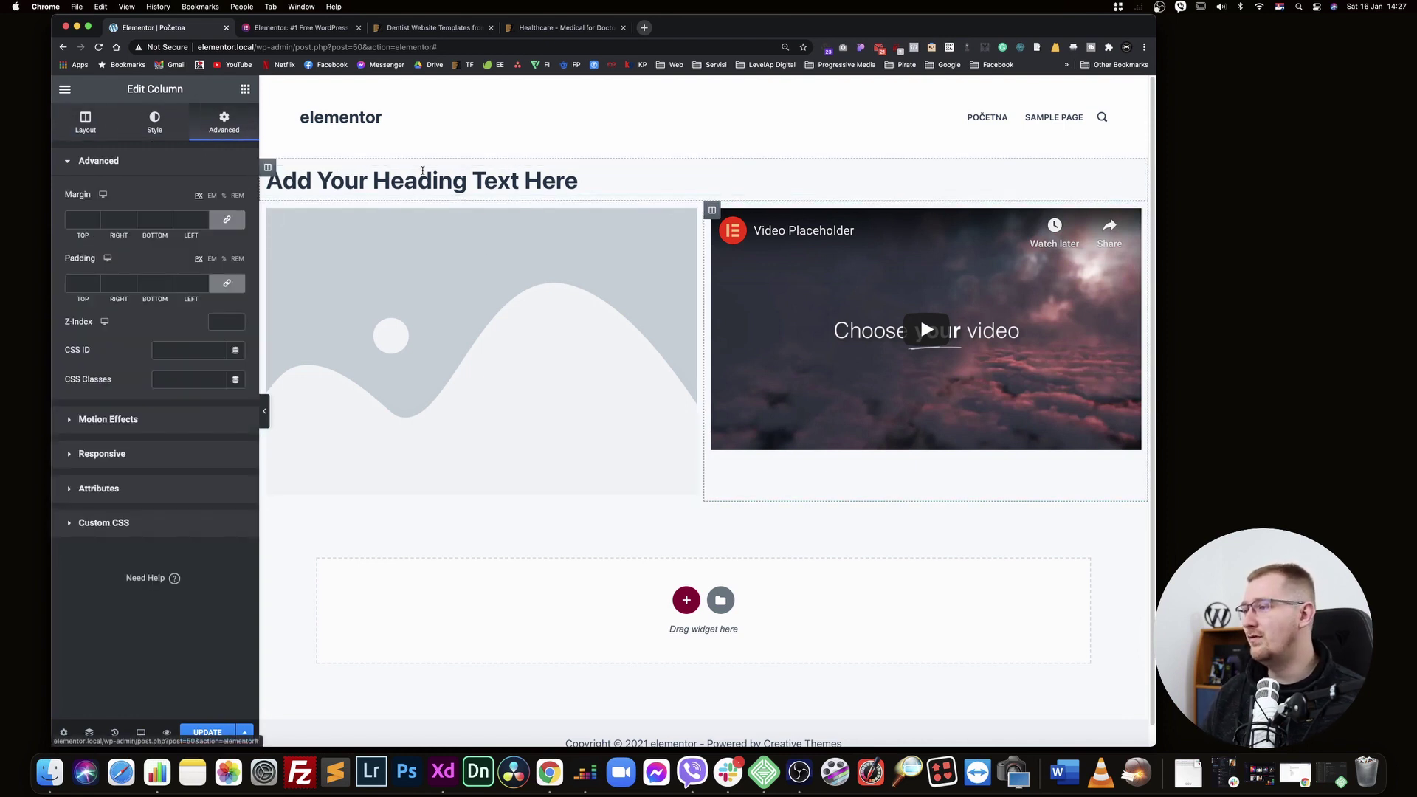
Inspect the Image widget's Content, Style and Advanced settings, finishing on its Style options
click(601, 180)
click(564, 290)
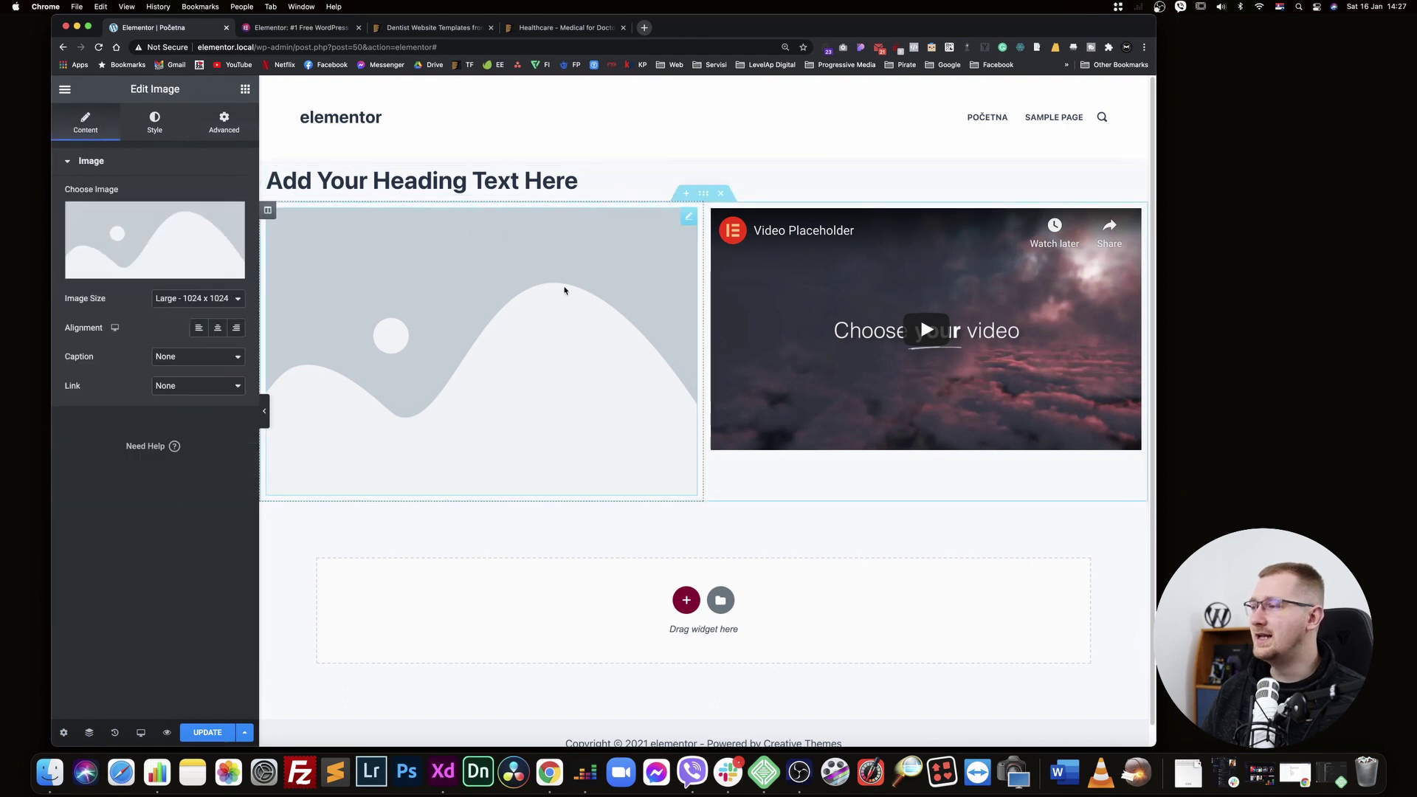
click(146, 128)
click(222, 137)
click(86, 129)
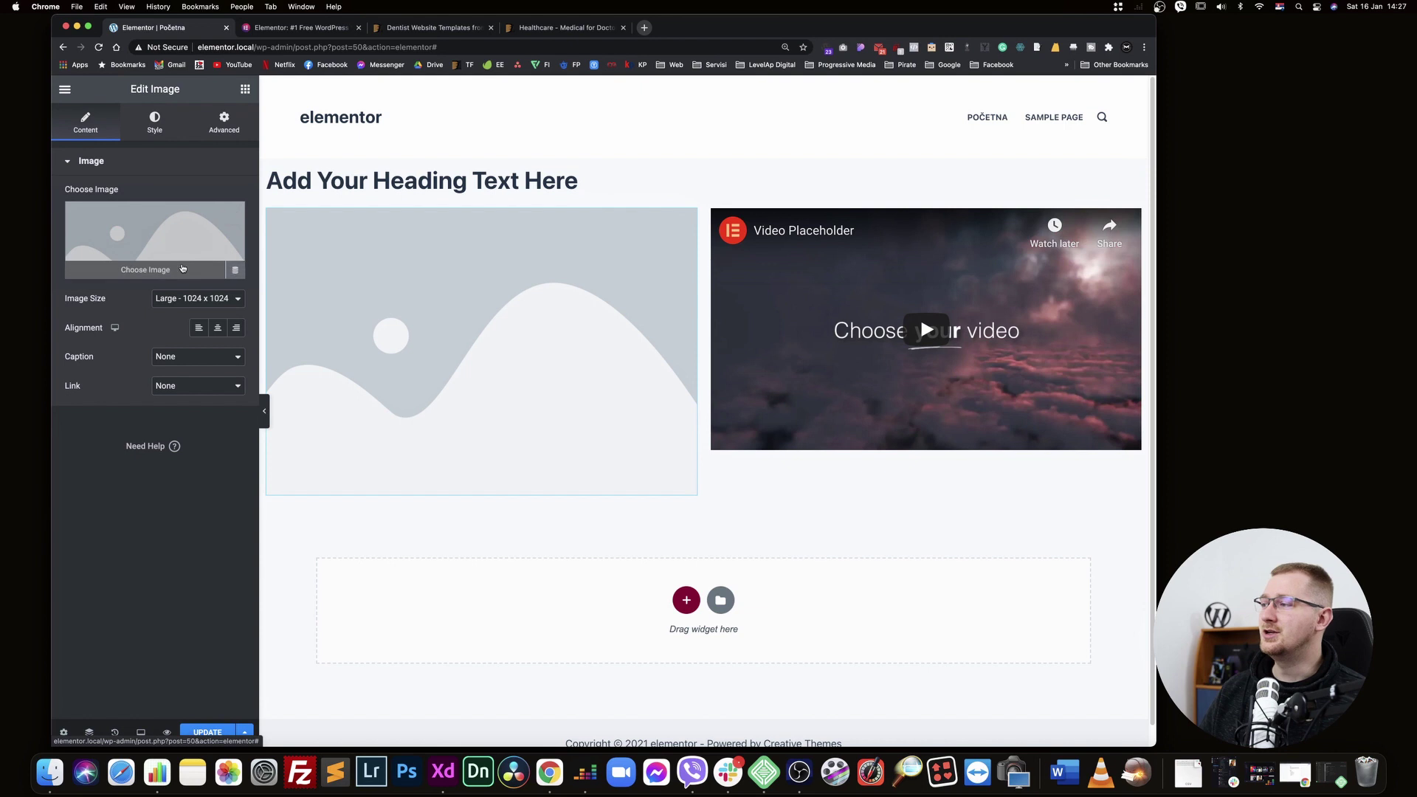
click(151, 122)
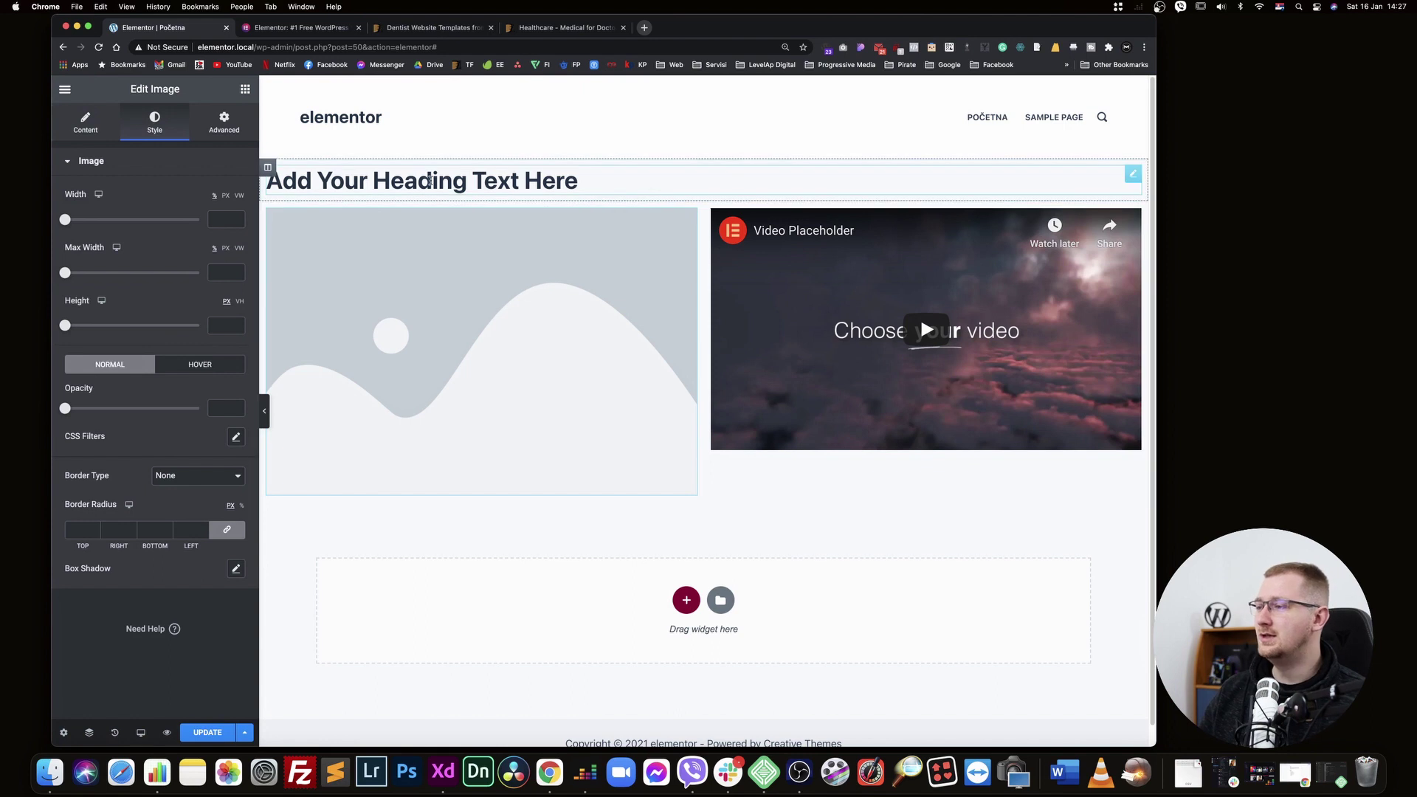
Inspect the heading's Style settings and its Advanced margin, padding, background and border options
click(333, 180)
click(170, 132)
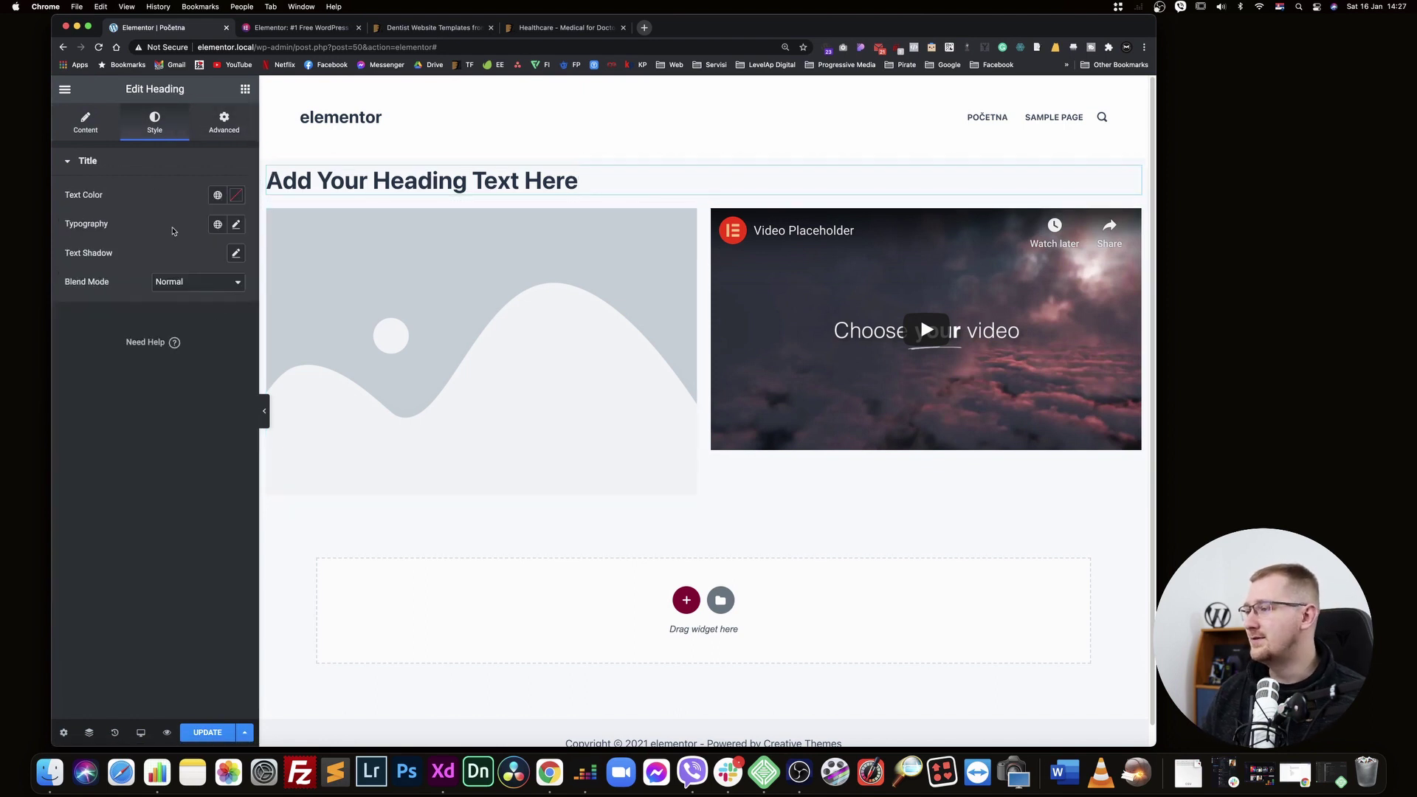
click(224, 121)
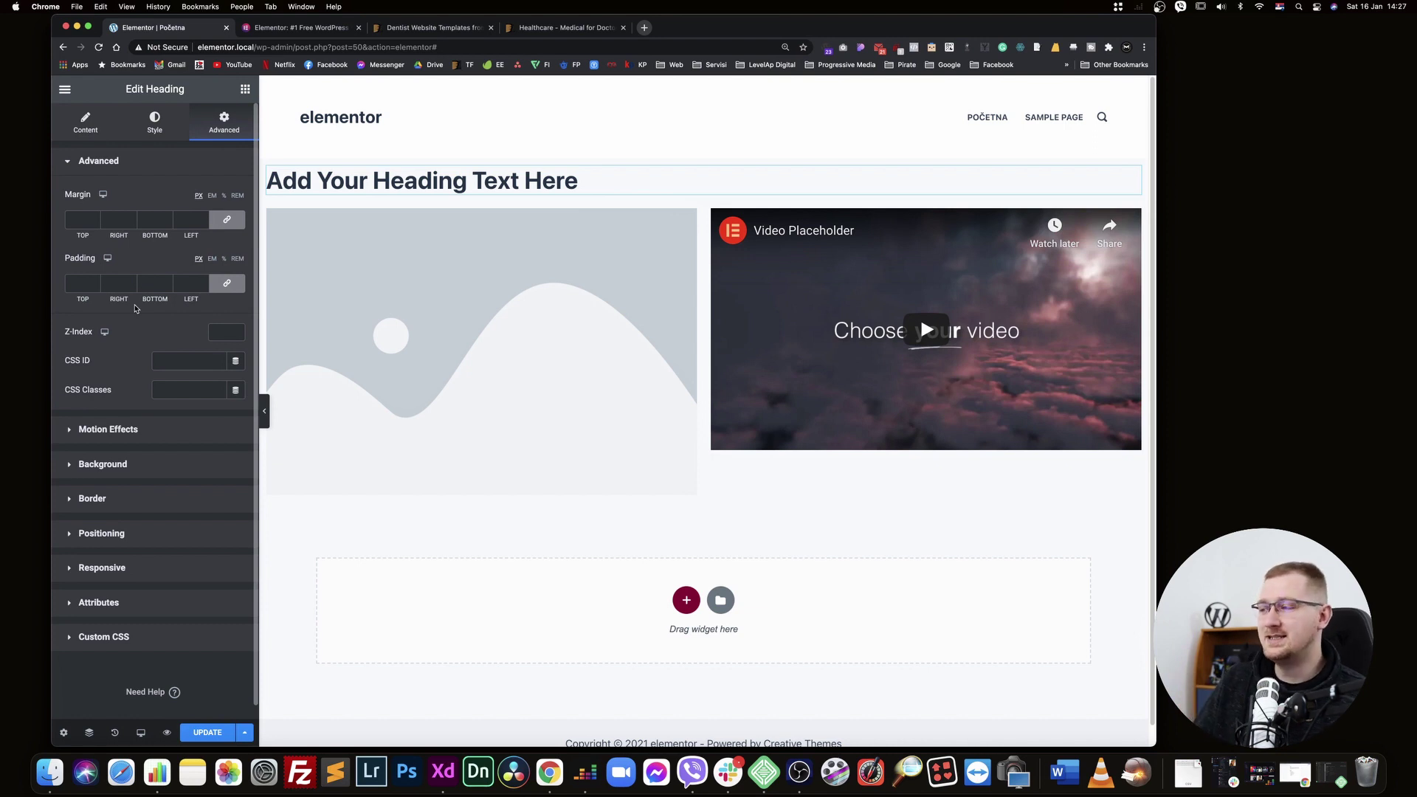
drag(63, 195, 78, 200)
drag(79, 258, 98, 260)
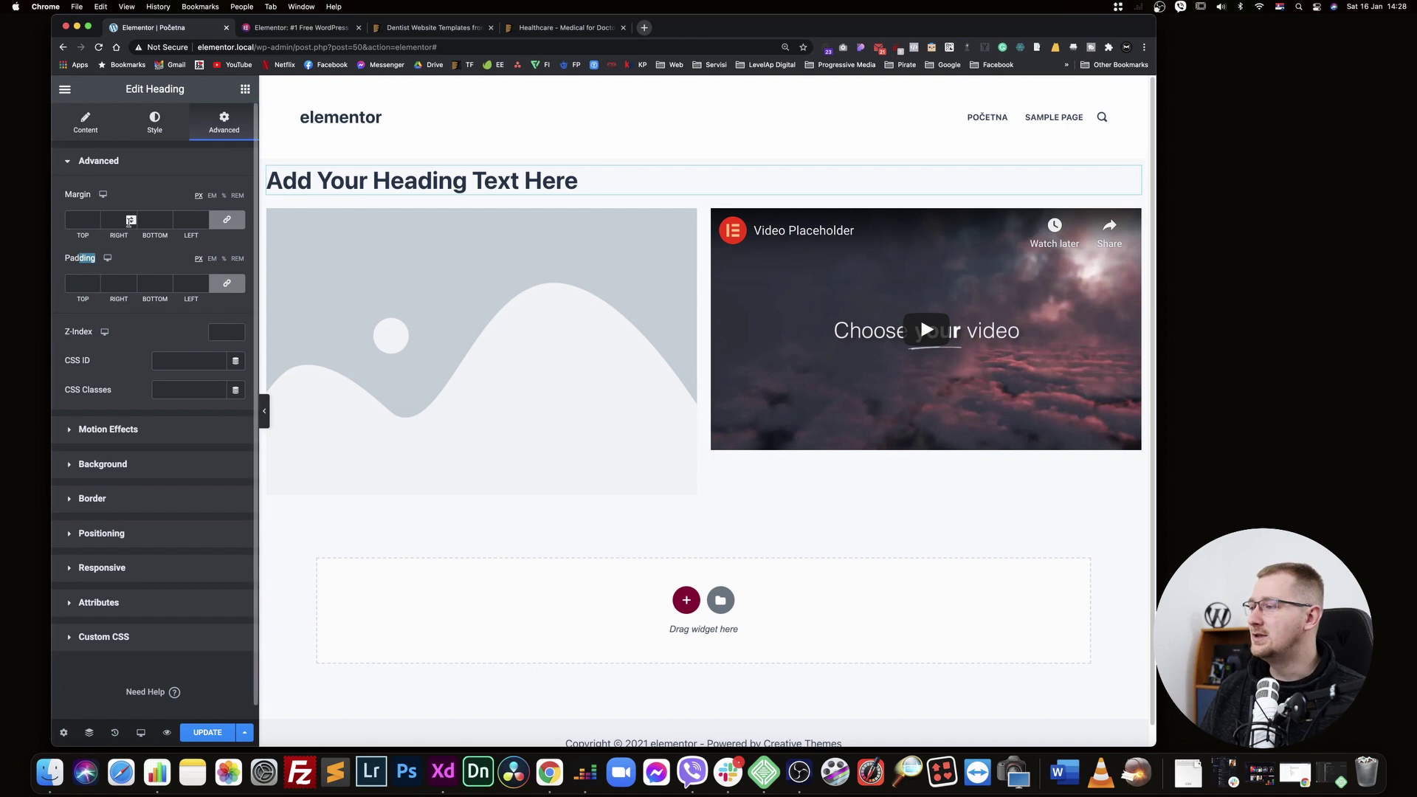
click(114, 465)
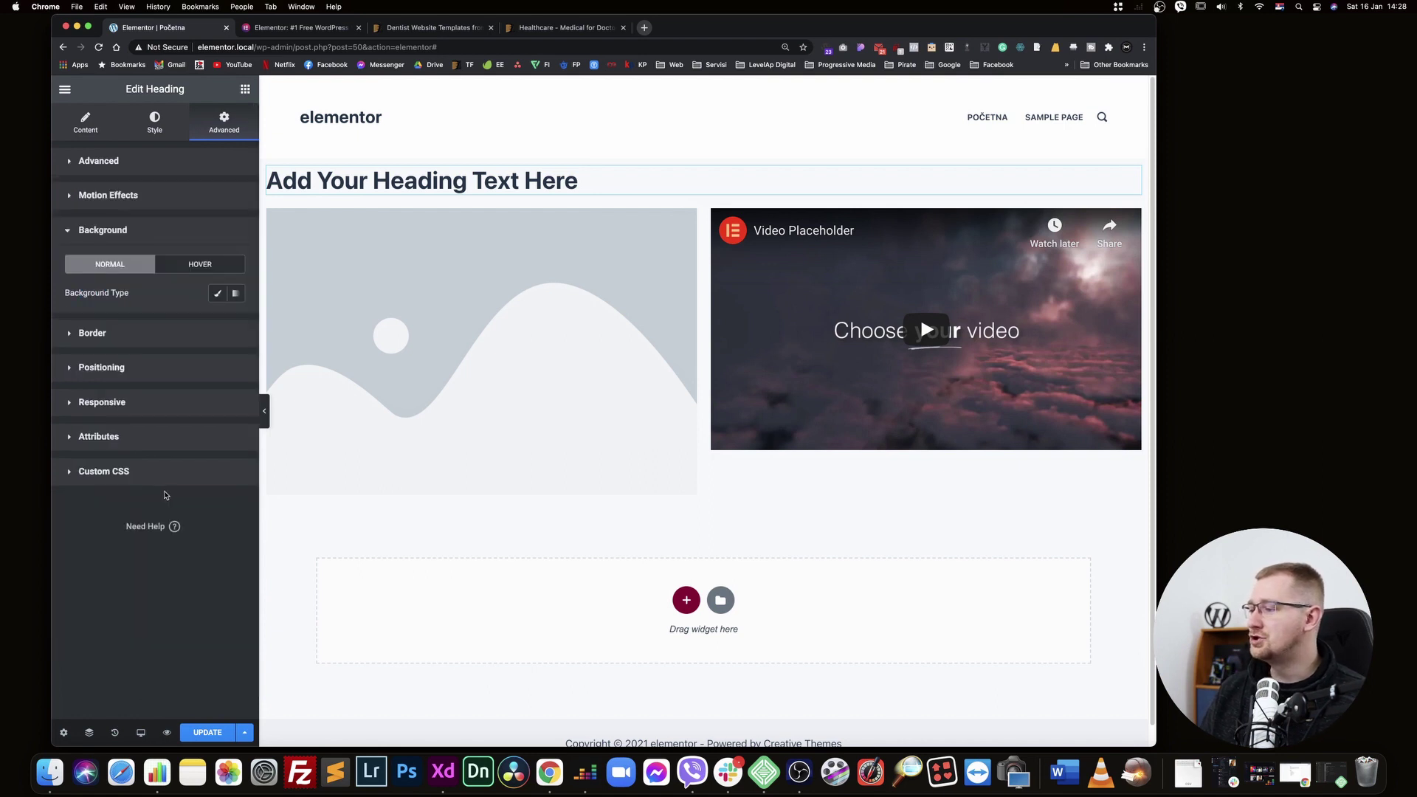
click(93, 341)
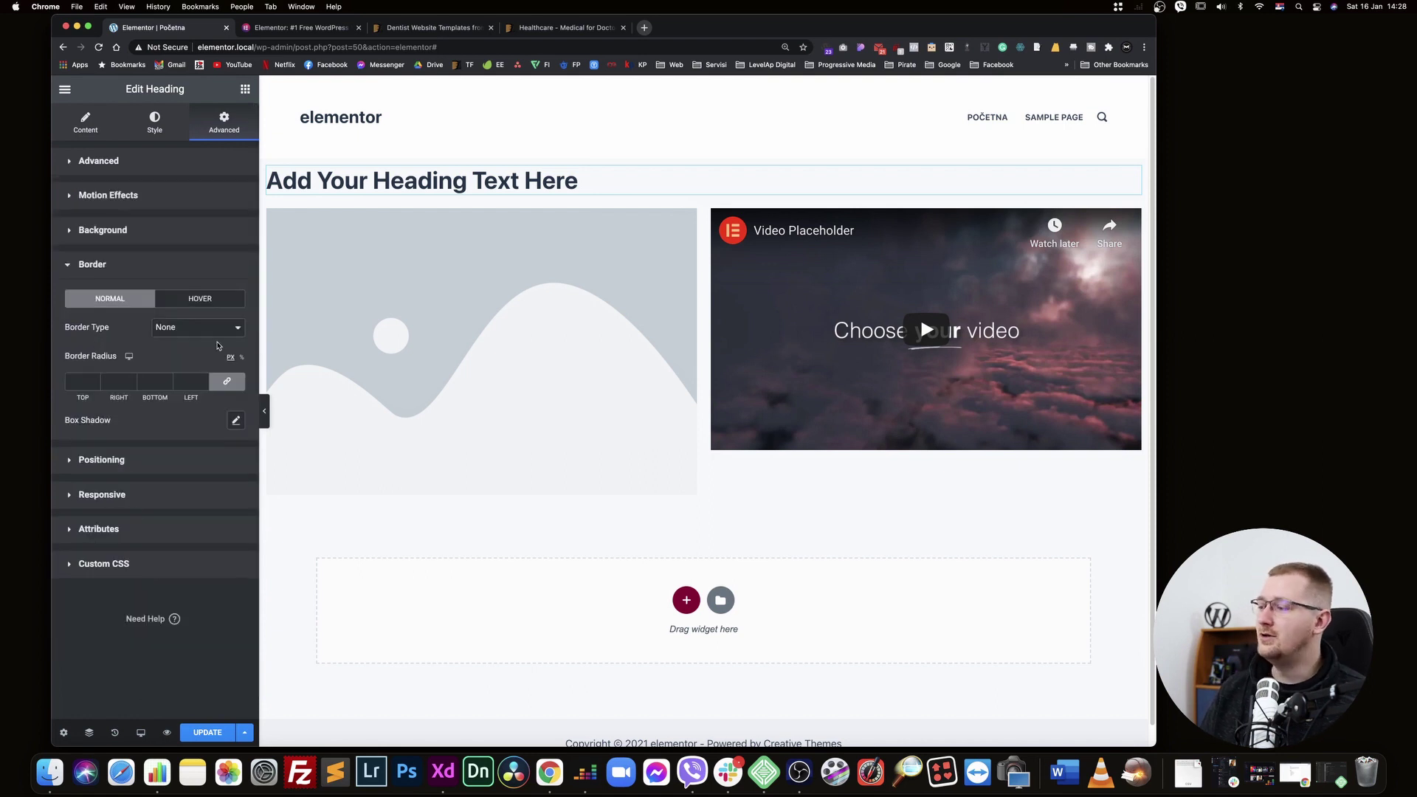
click(246, 90)
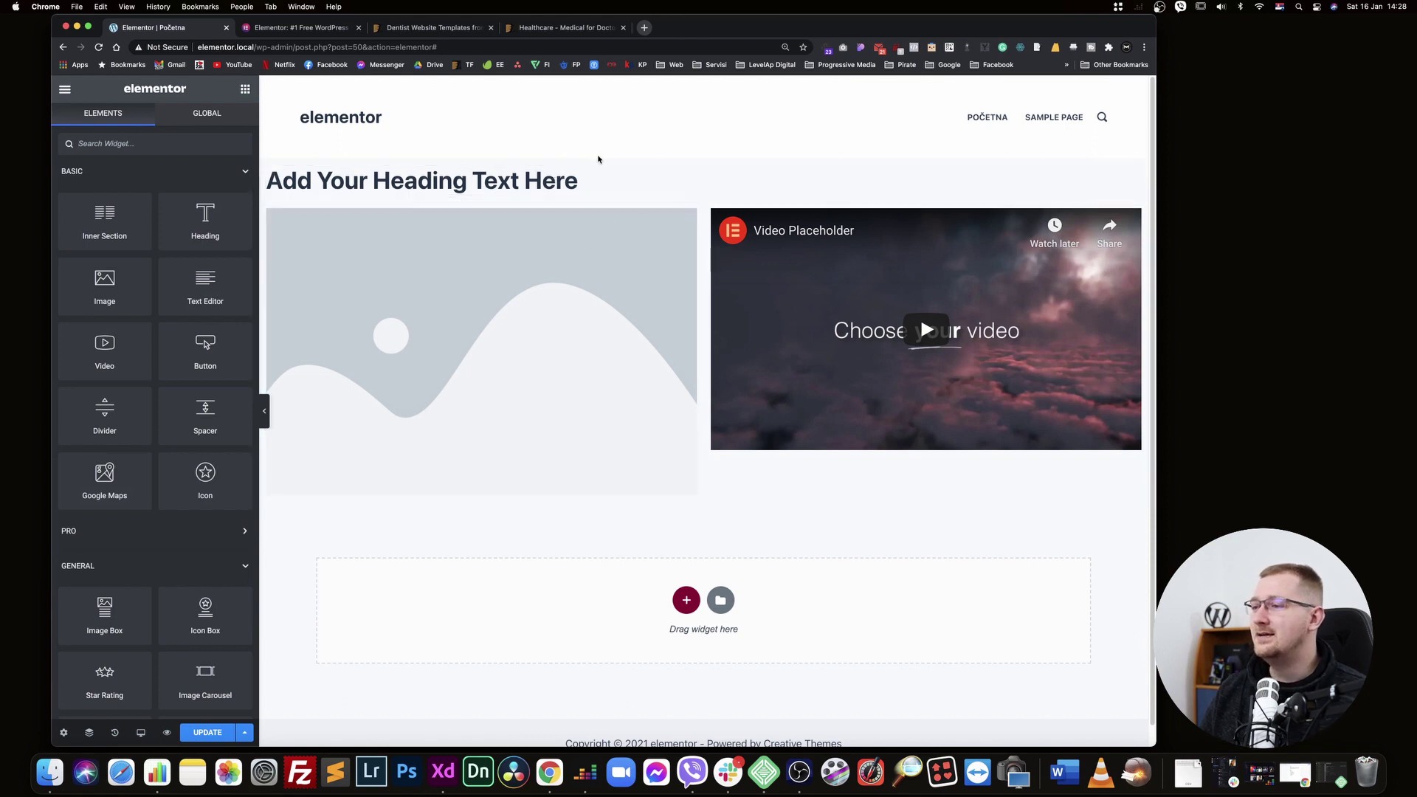
click(457, 180)
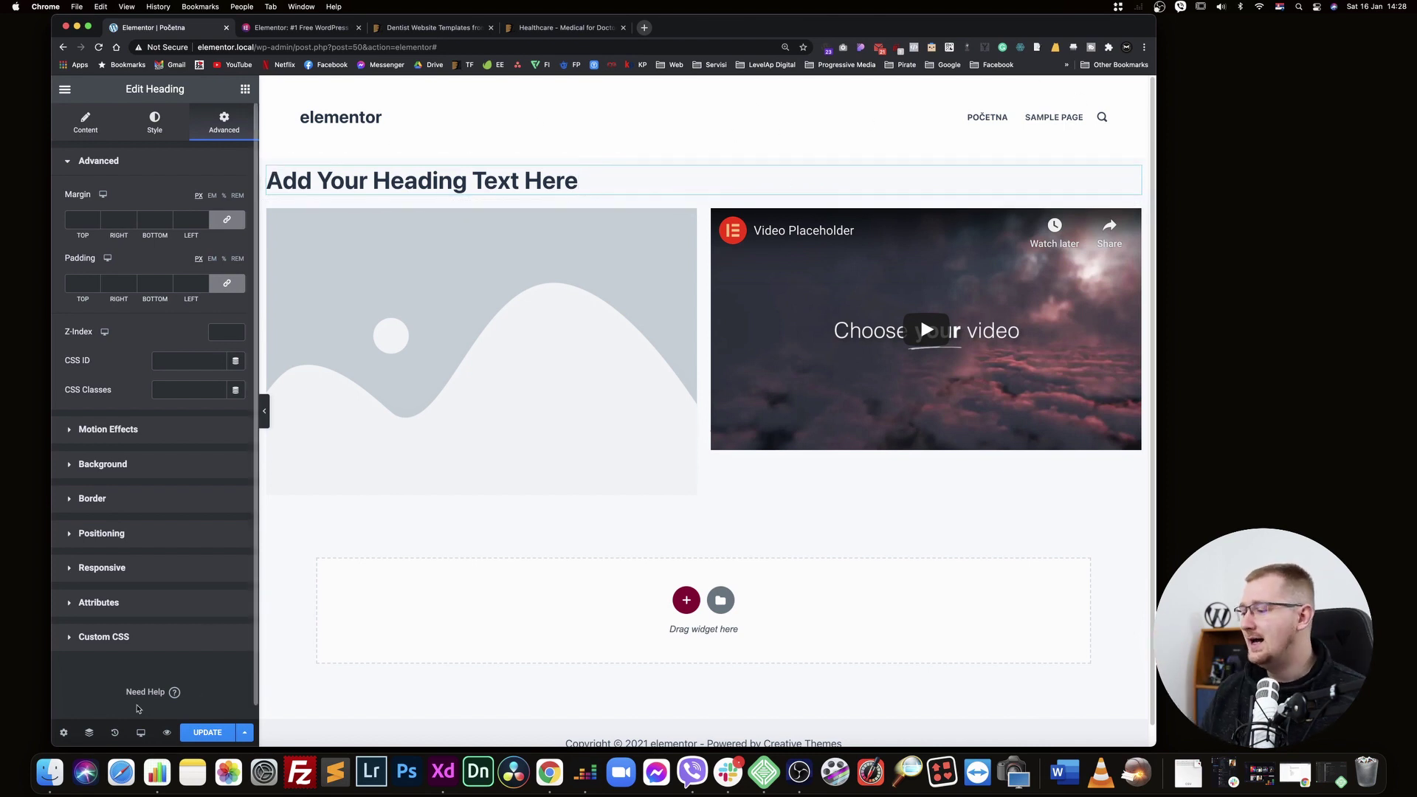
Open the Navigator with all elements expanded and use it to select the sections, columns and heading in turn
click(89, 735)
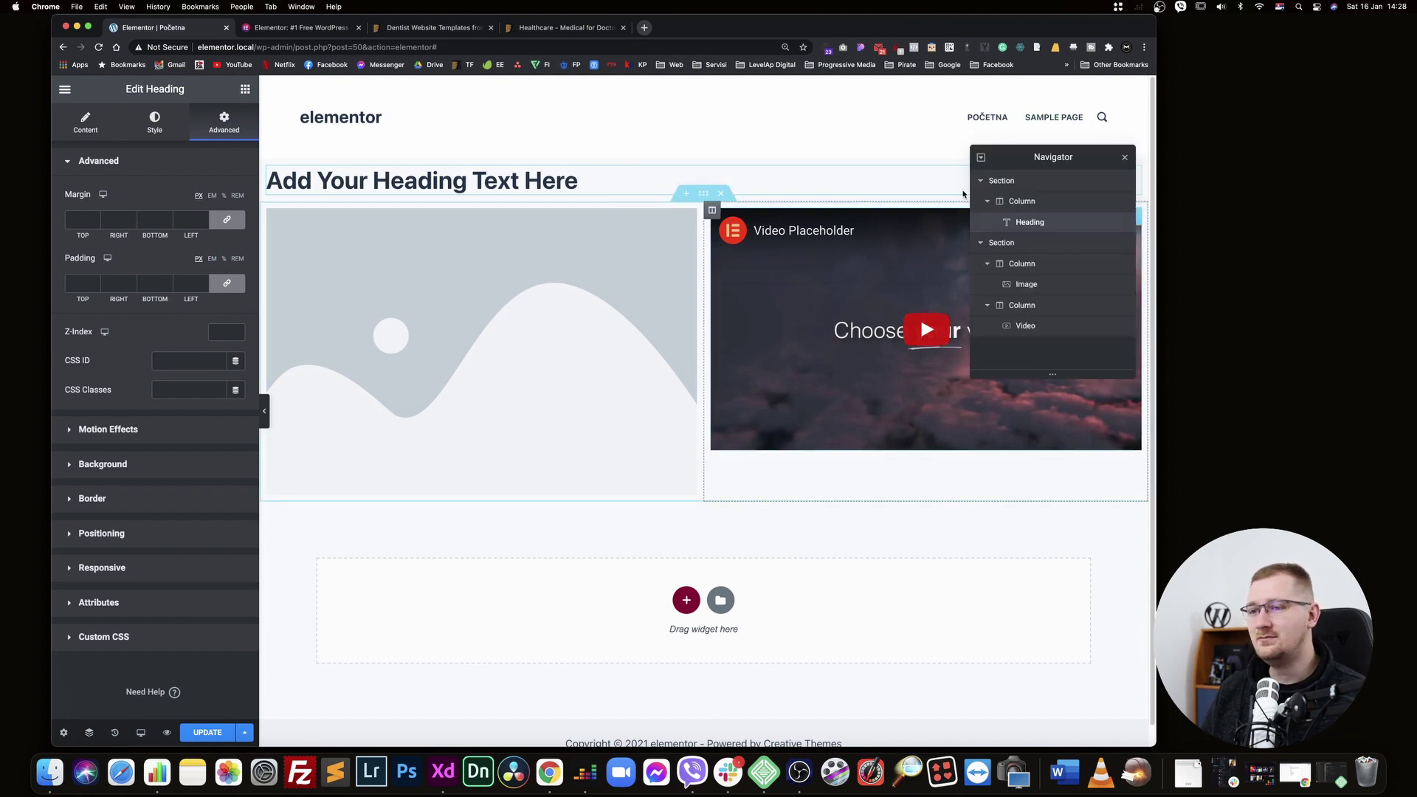
click(982, 158)
click(981, 158)
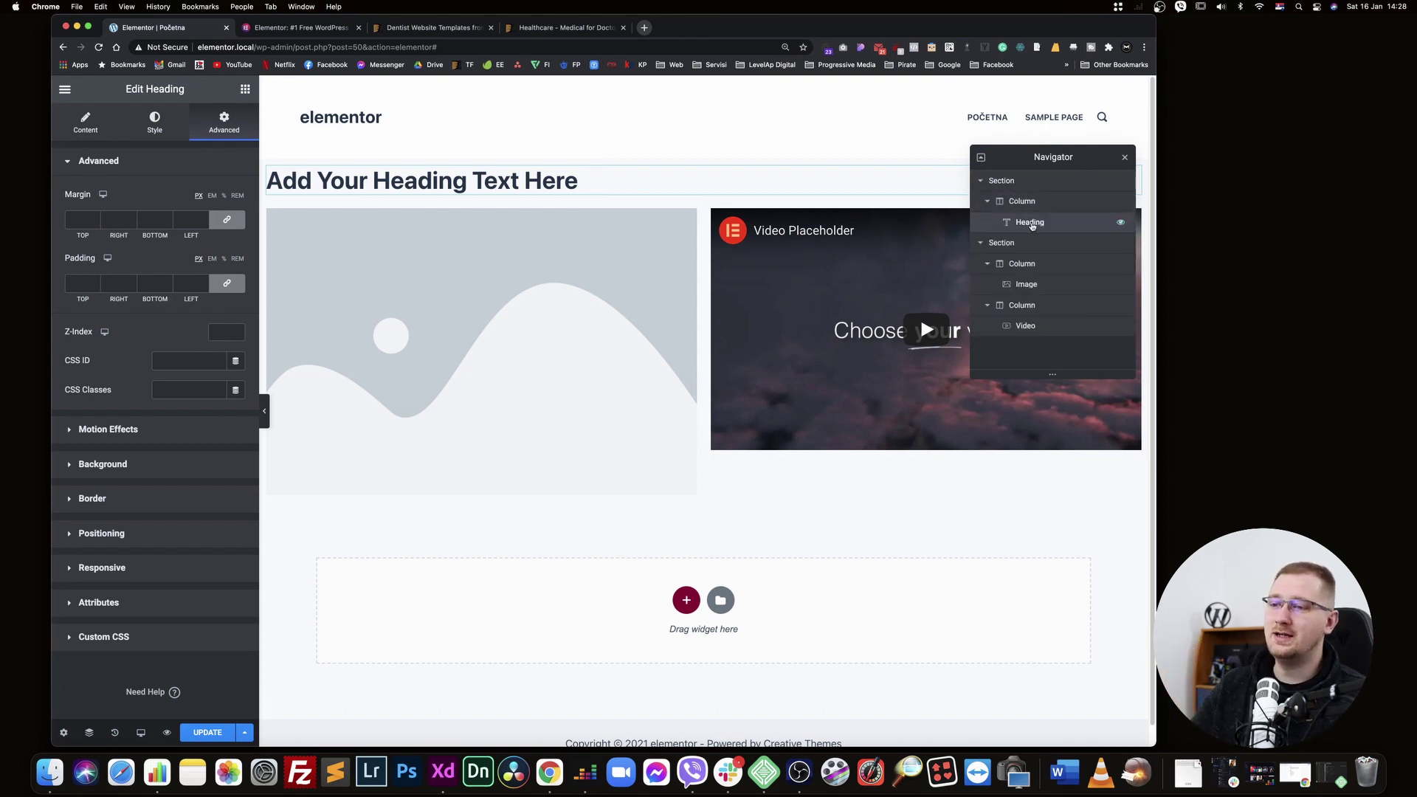
click(1016, 183)
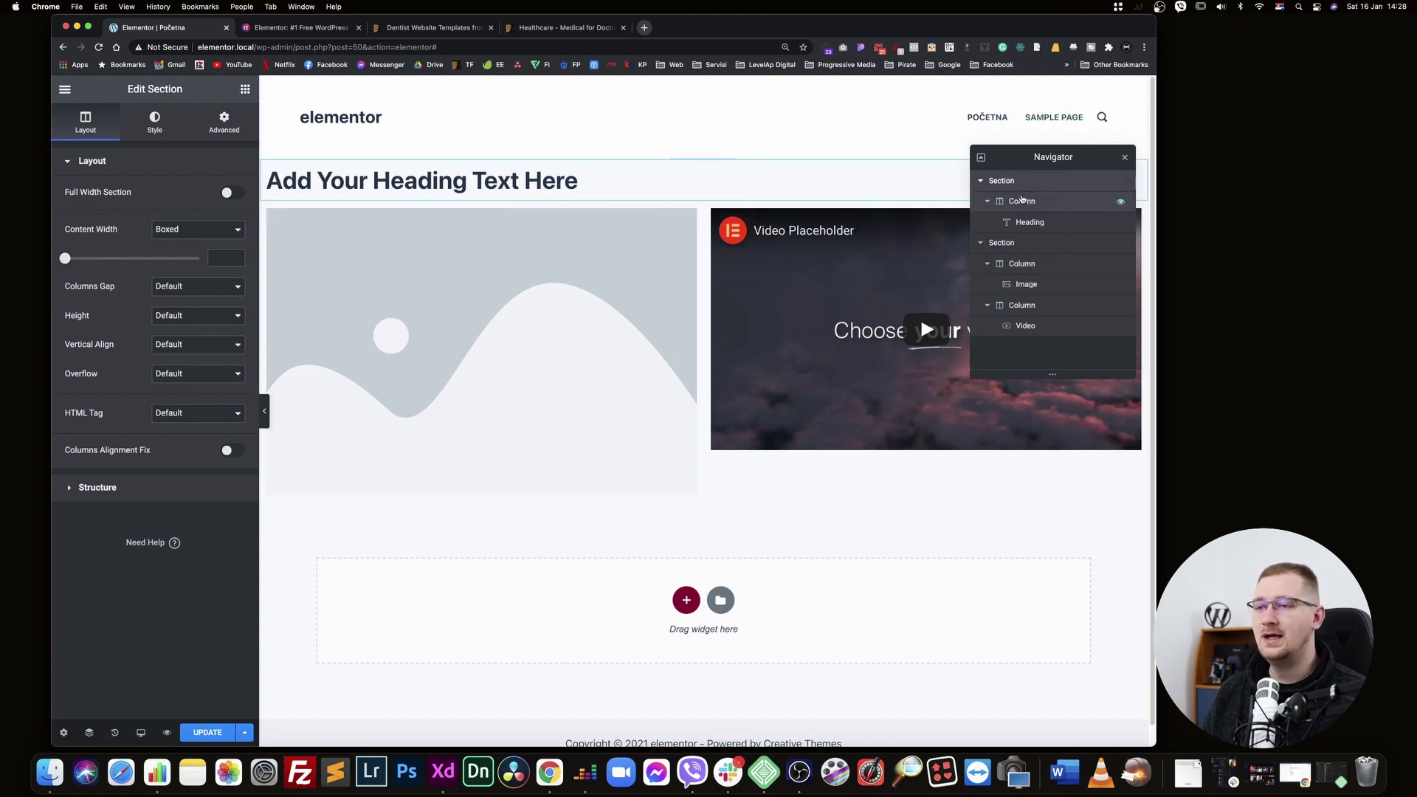
click(1025, 201)
click(1031, 223)
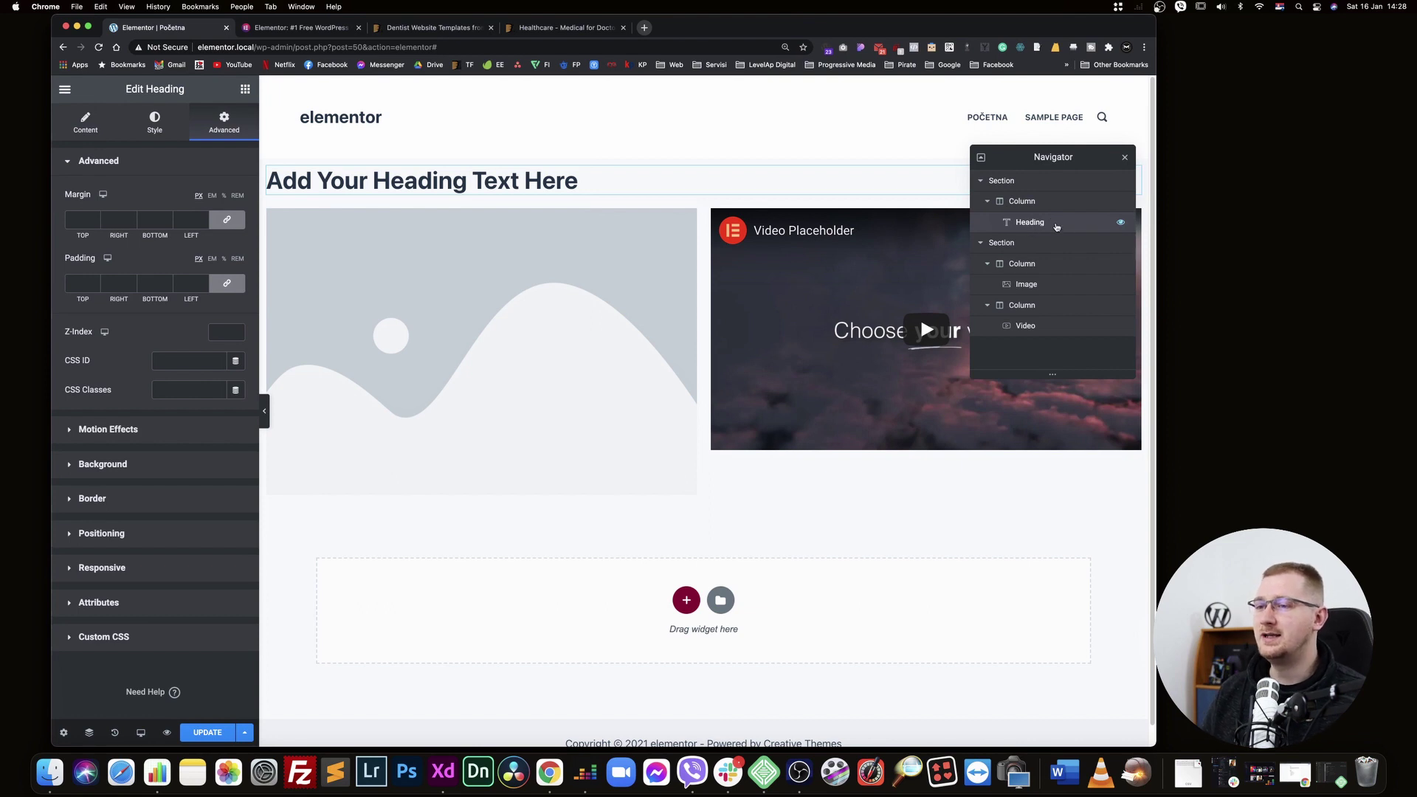
click(1021, 242)
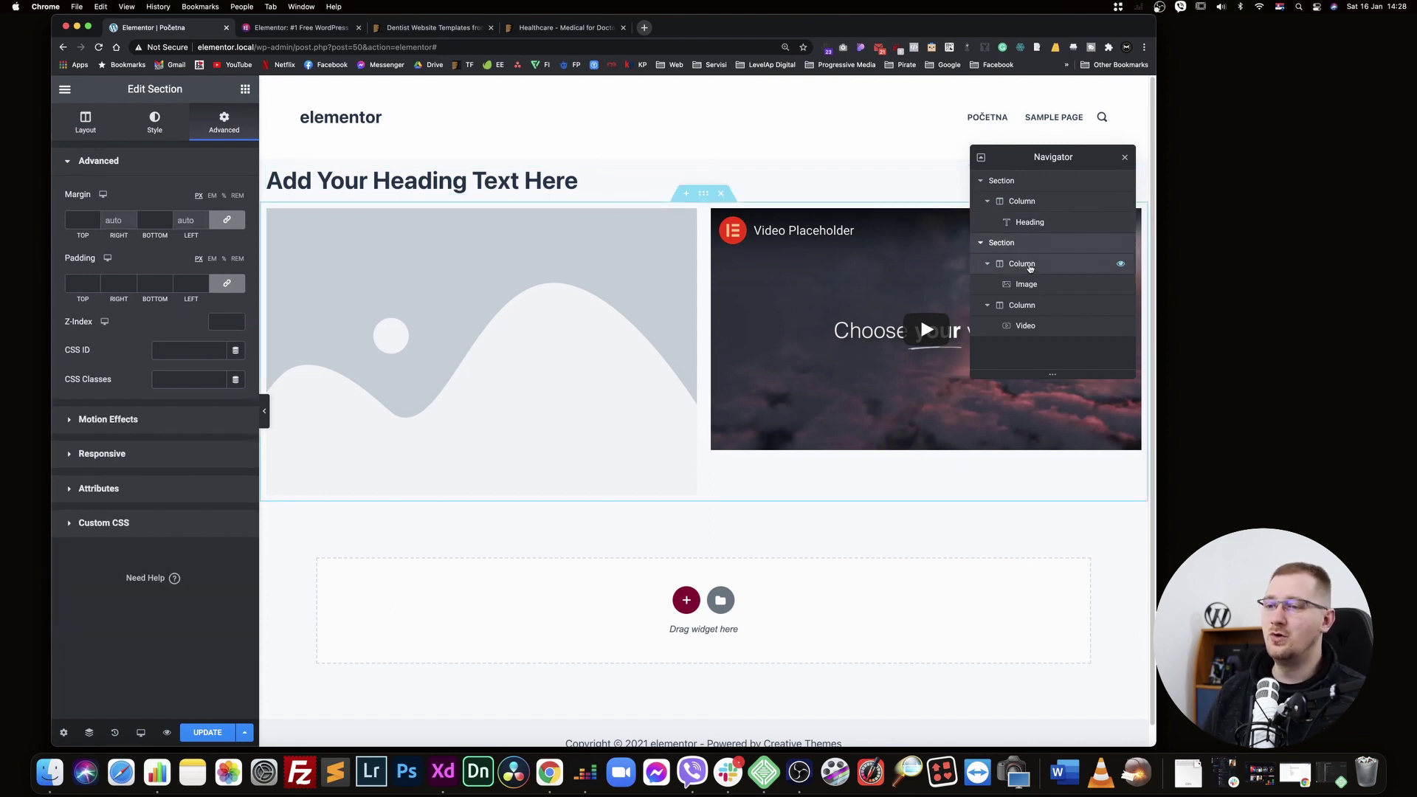
click(1031, 266)
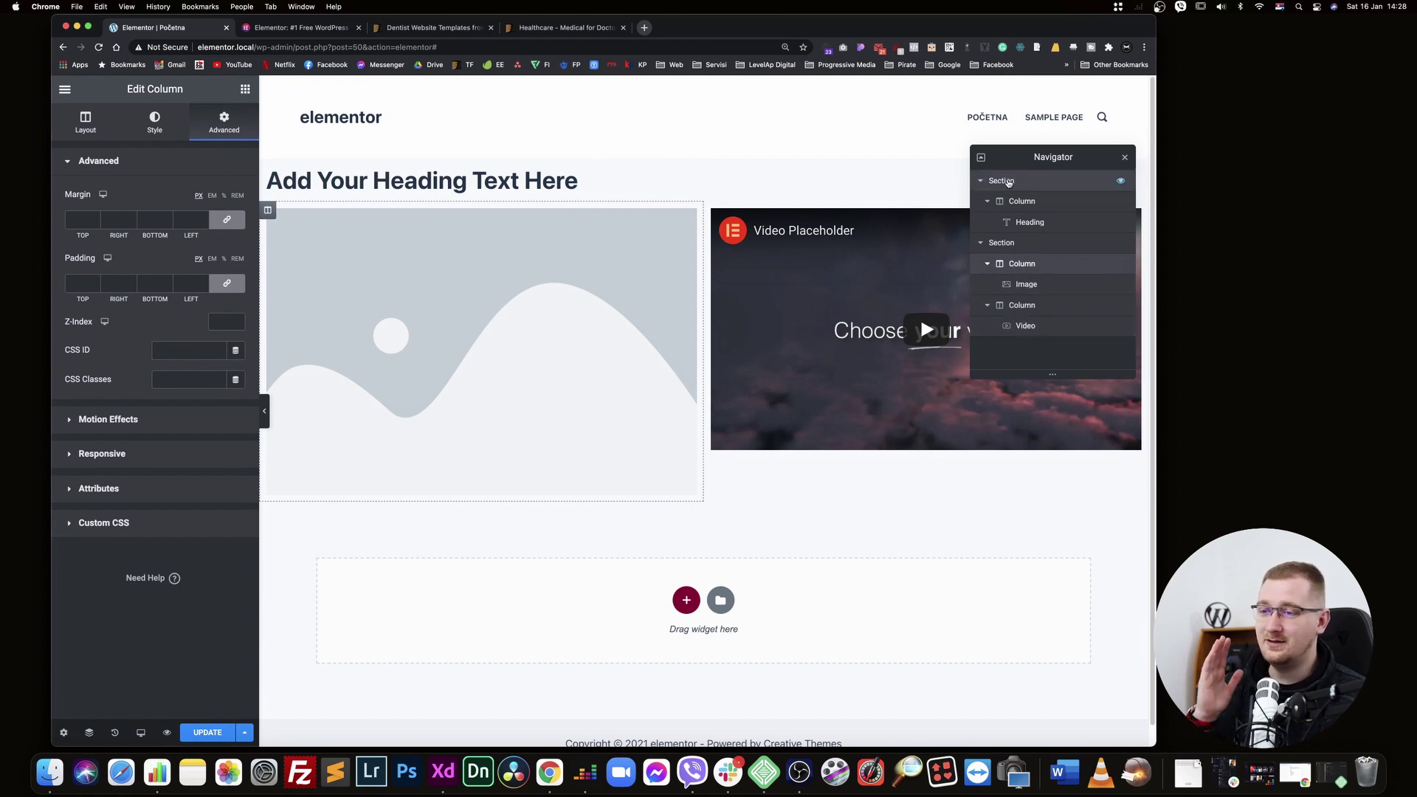
Rename the heading's section to Hero and the two-column section to FAQ in the Navigator
double_click(1005, 181)
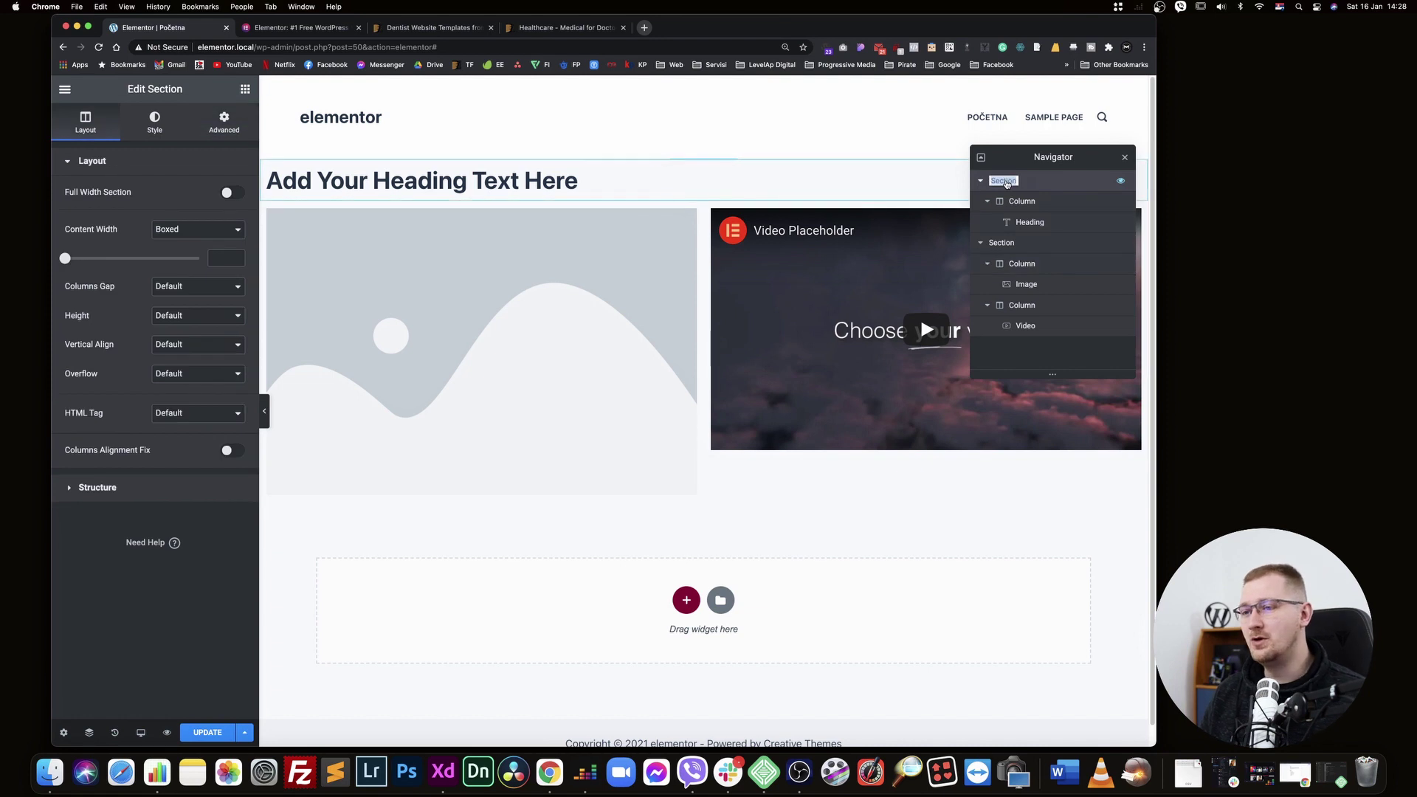
text(HGe)
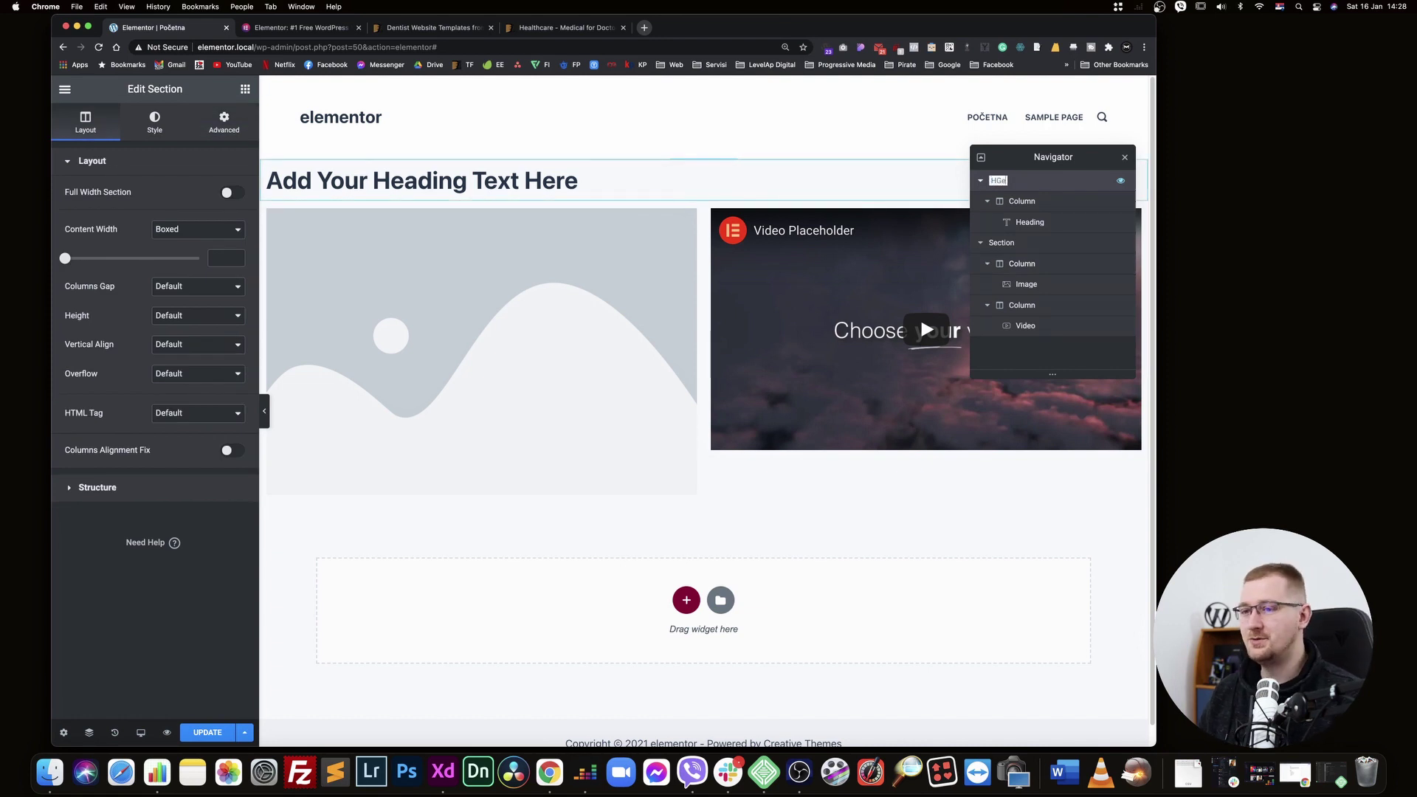
text(ro)
key(Return)
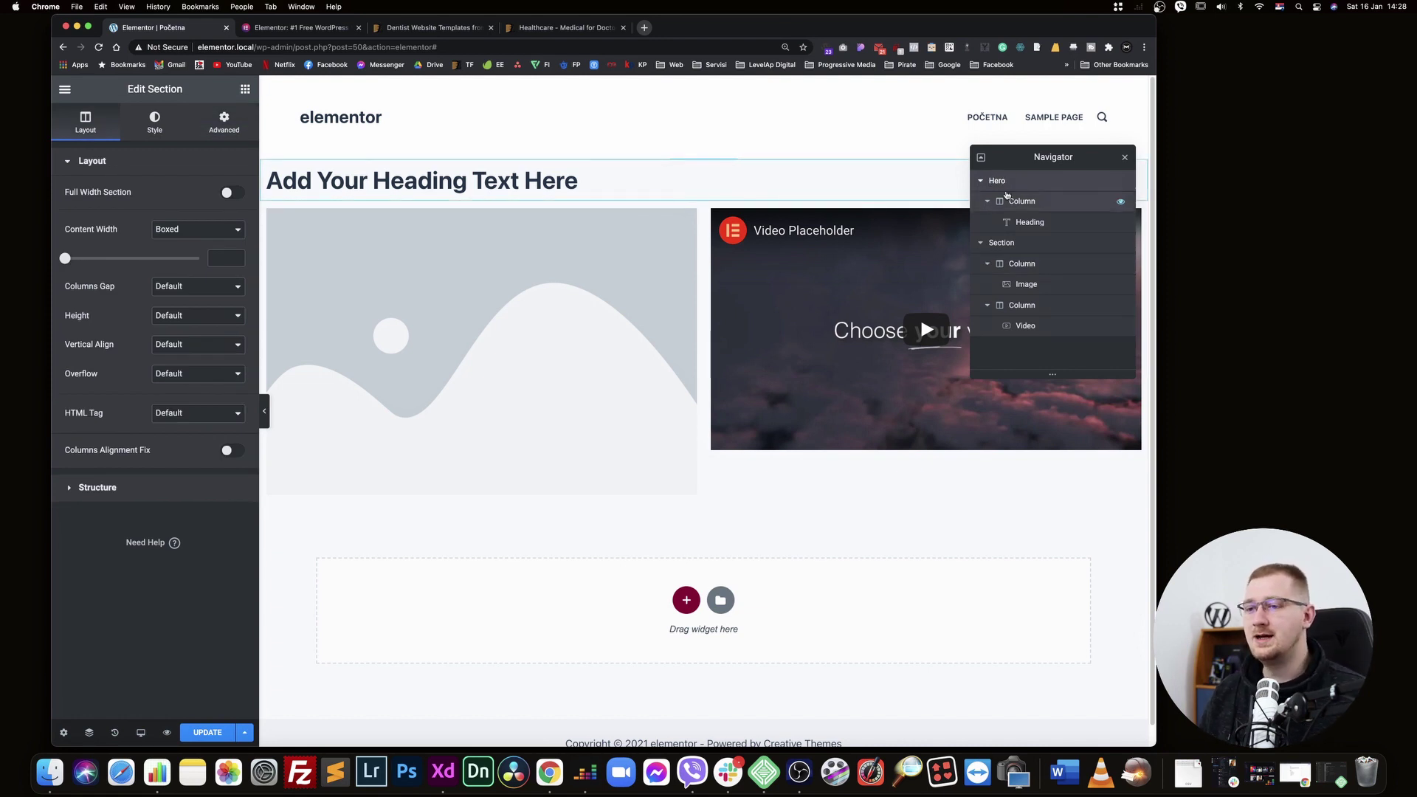
double_click(1001, 243)
key(Return)
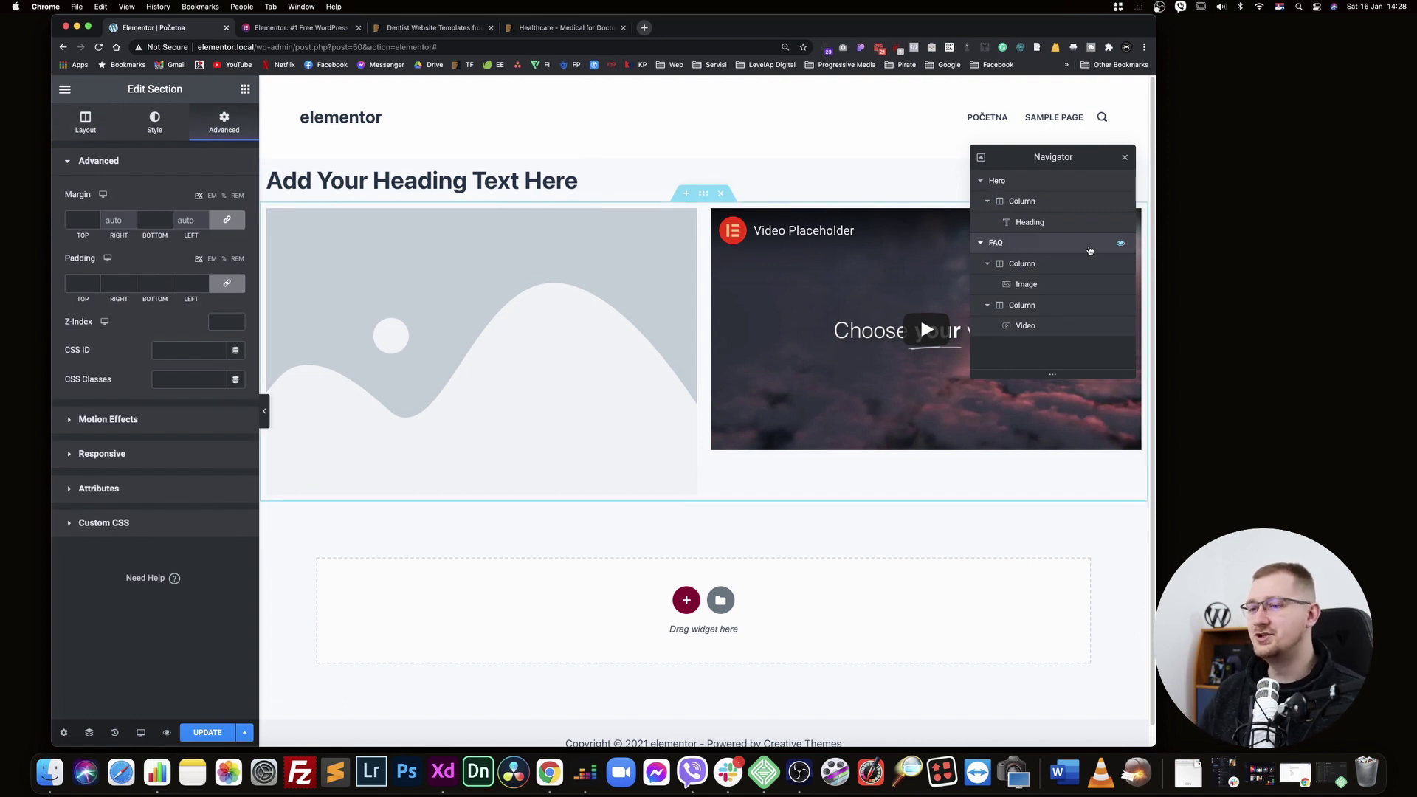
Collapse the Navigator tree and delete both the Hero and FAQ sections from the page
click(981, 158)
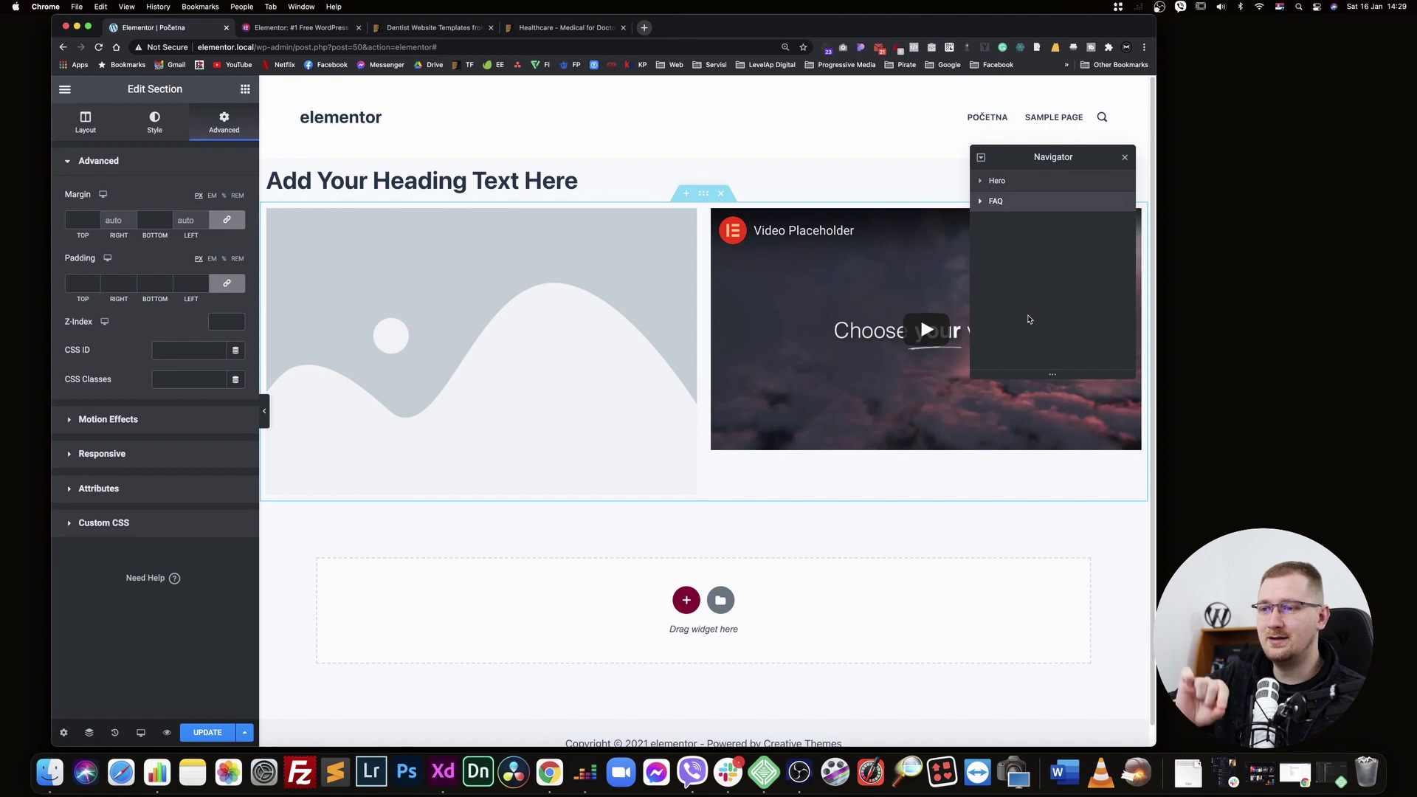
click(1021, 180)
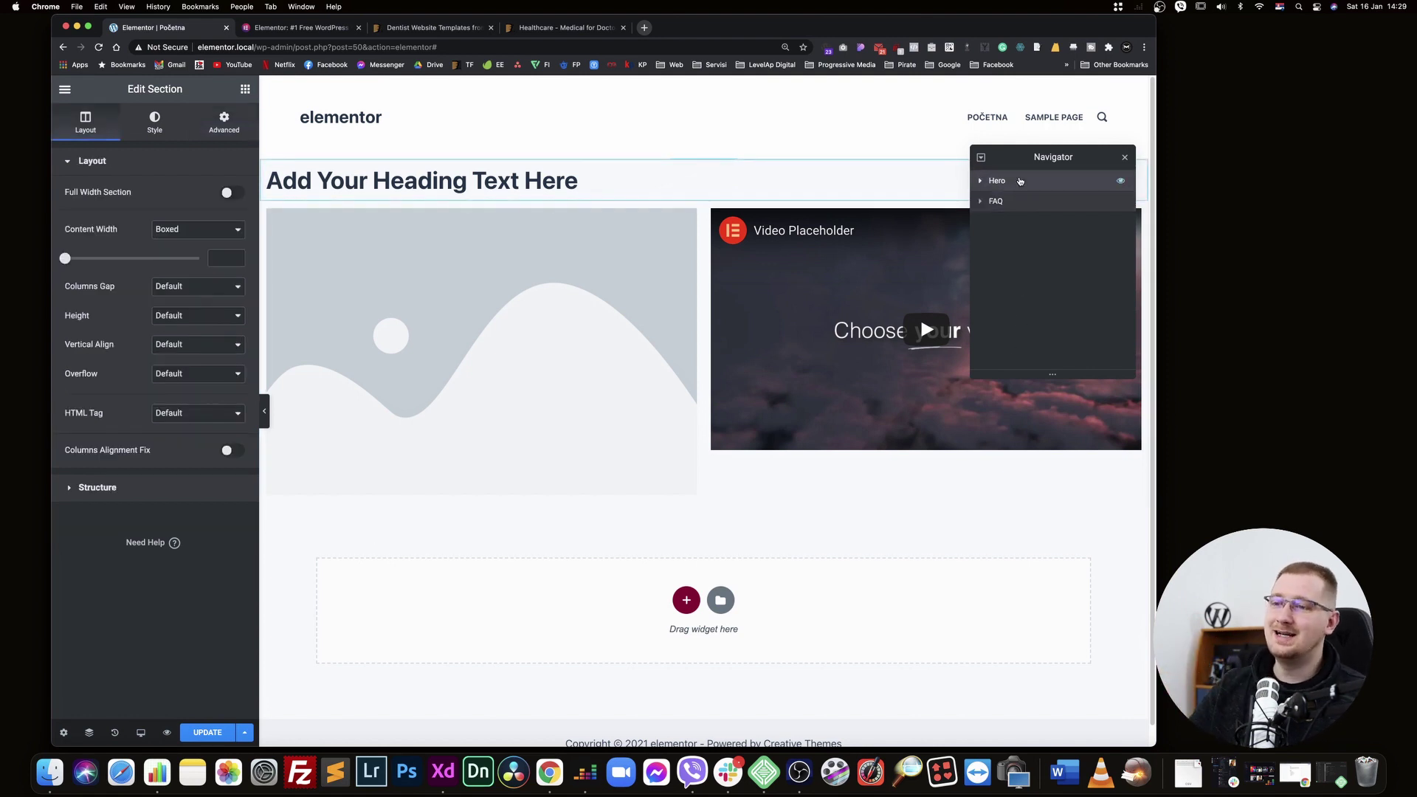
right_click(1020, 181)
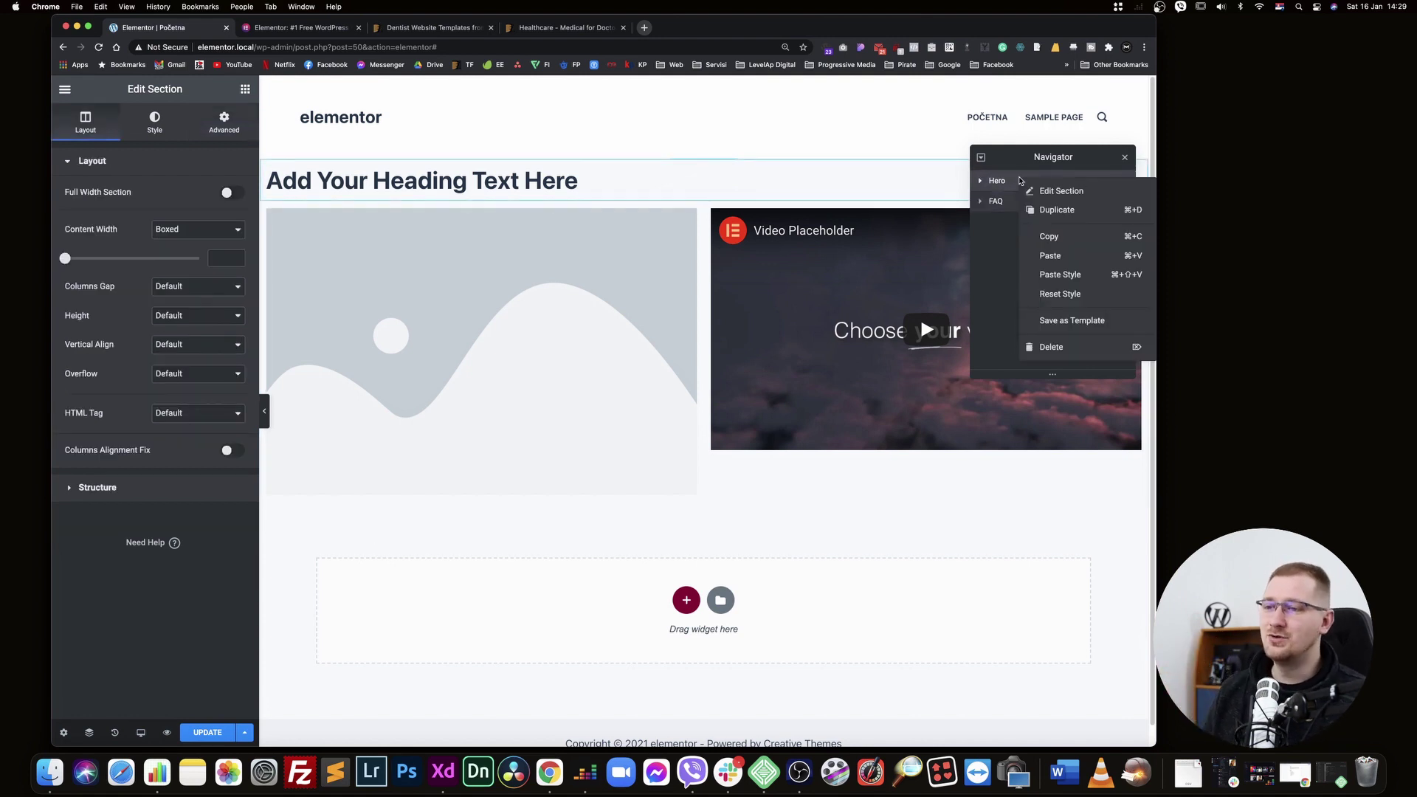
click(1057, 345)
right_click(1001, 180)
click(1055, 347)
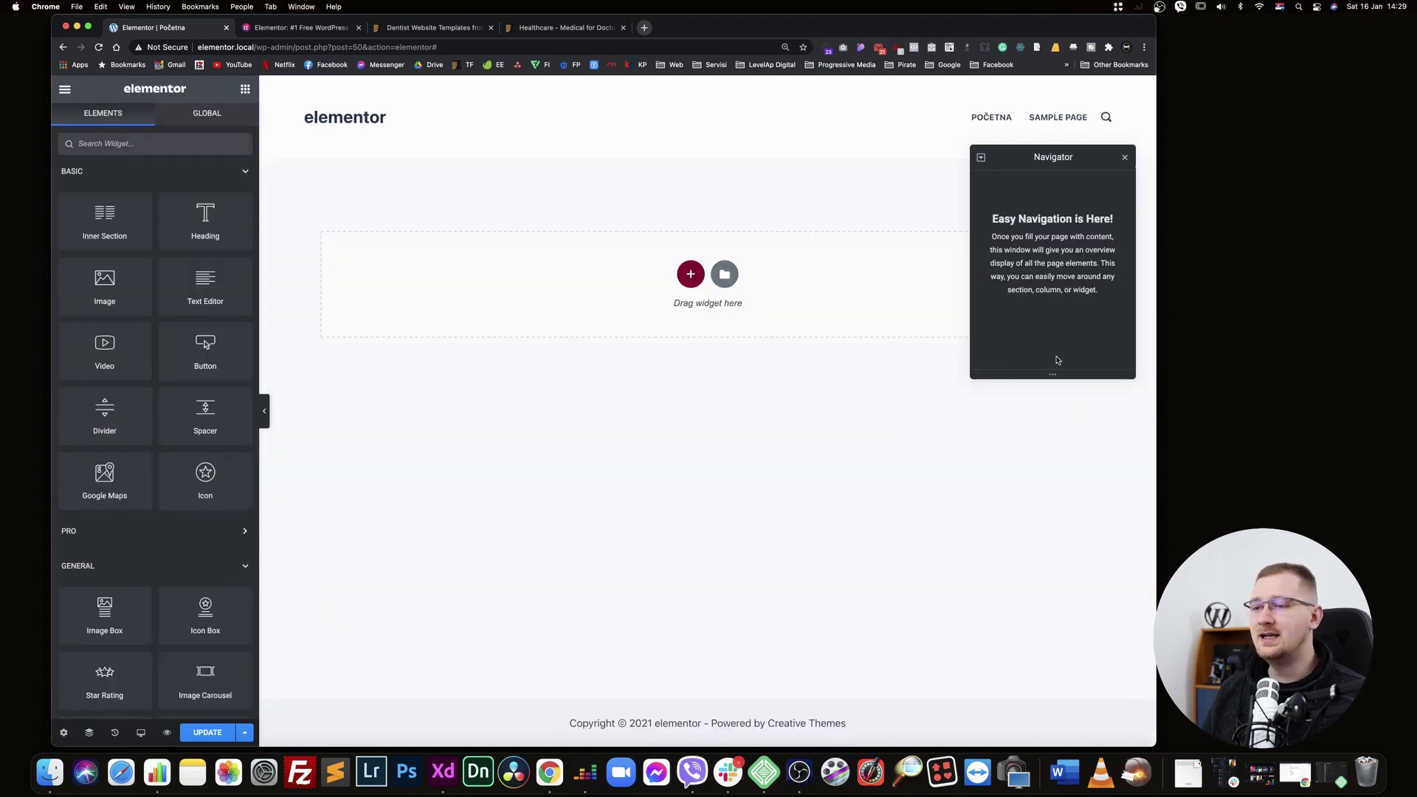
View the Elementor website's home page and the editor's main menu, and return to the widget list
click(302, 28)
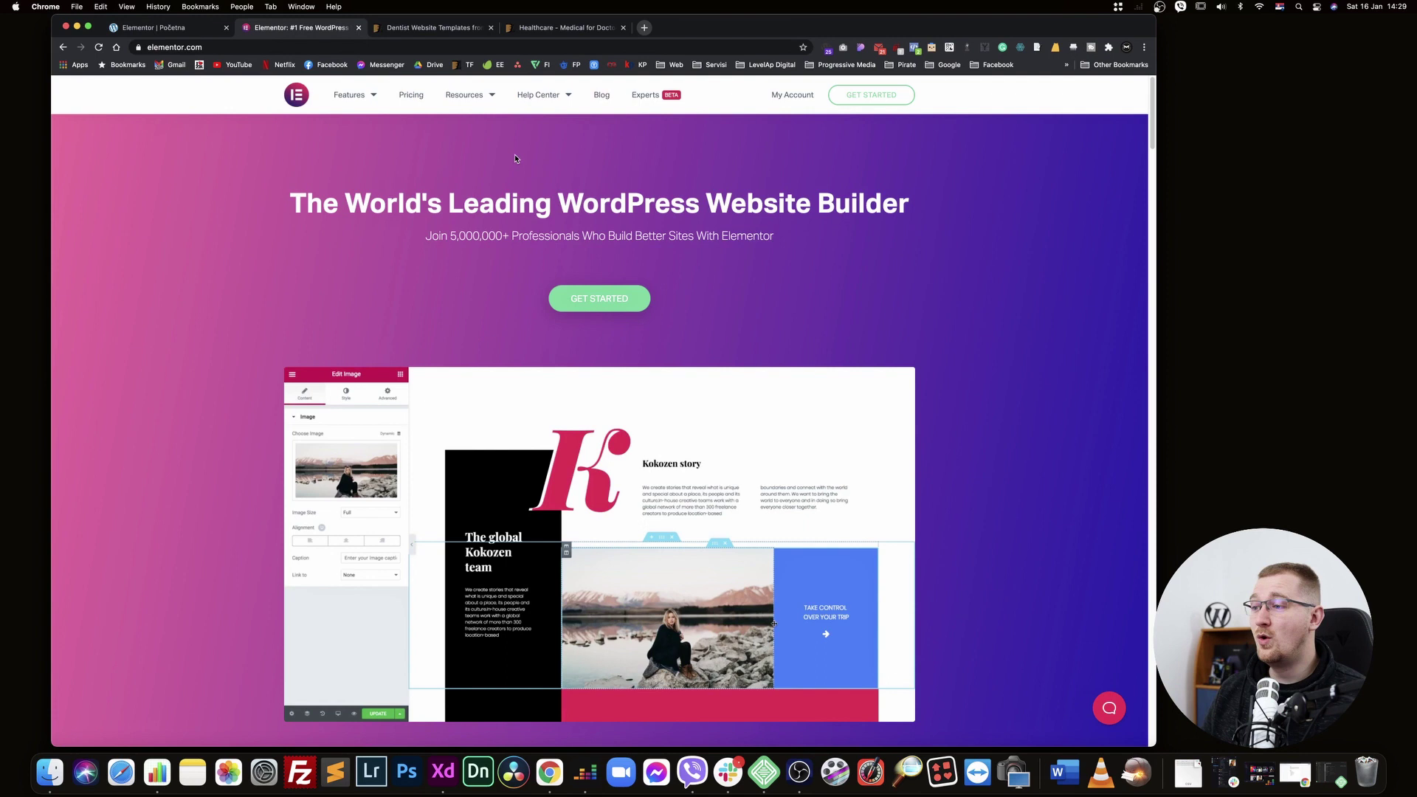
click(155, 28)
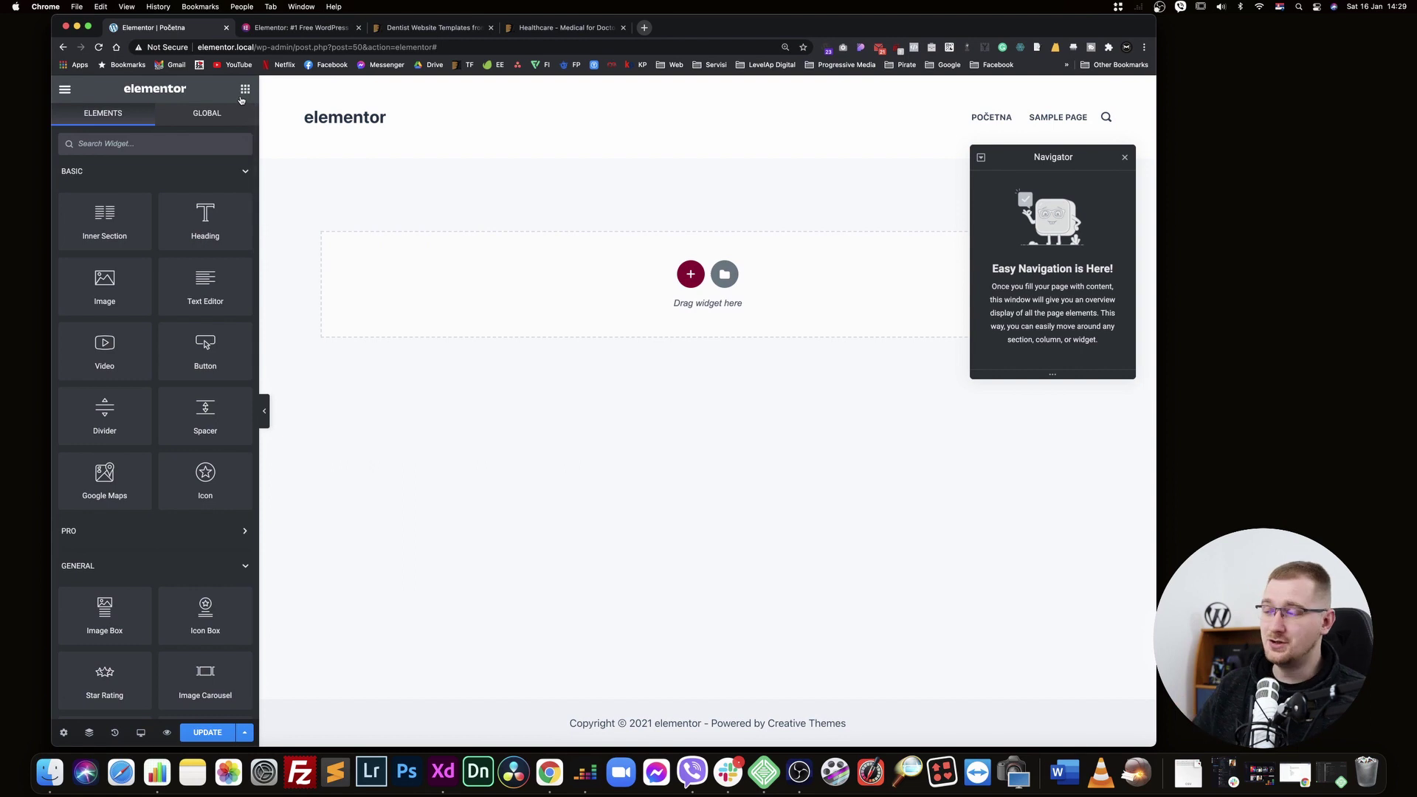
click(65, 89)
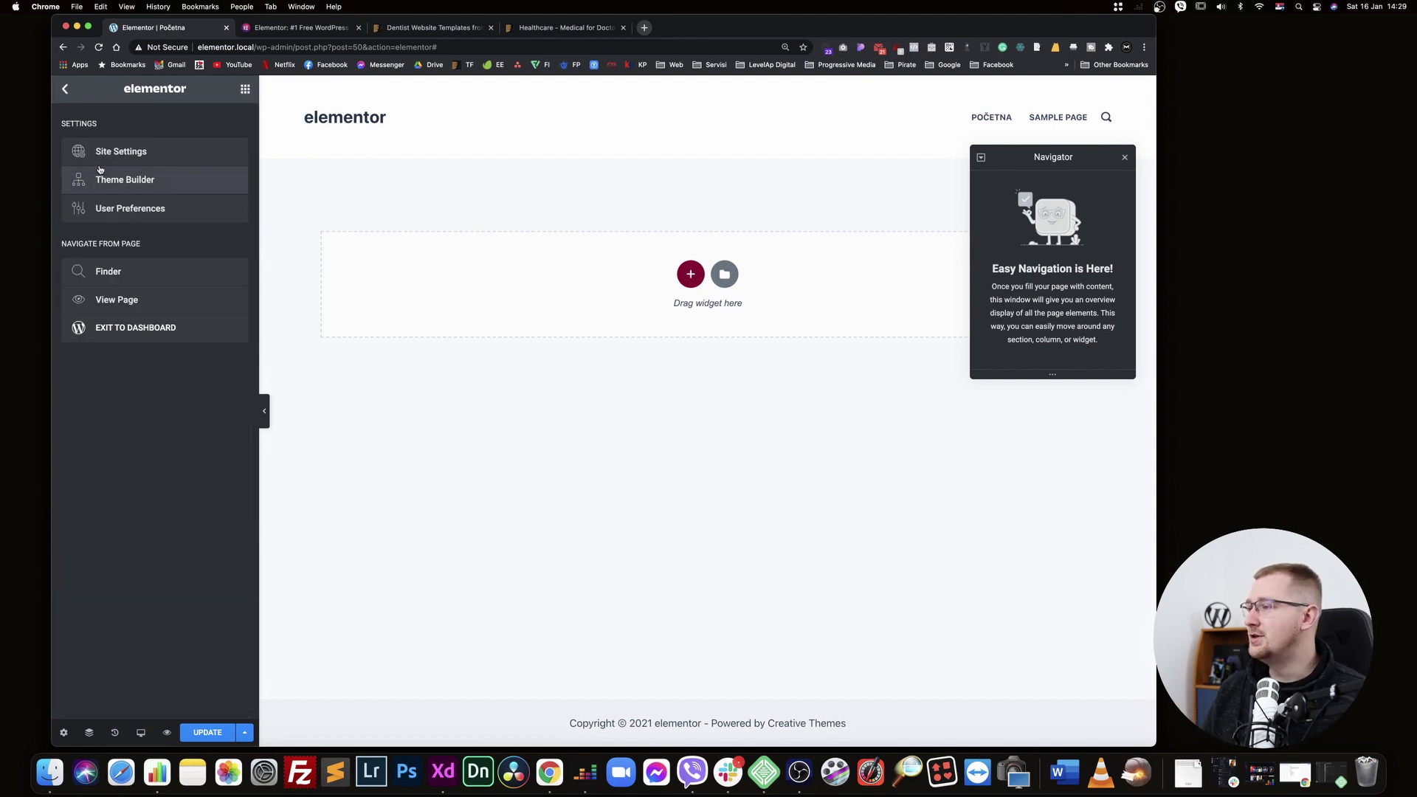
click(245, 89)
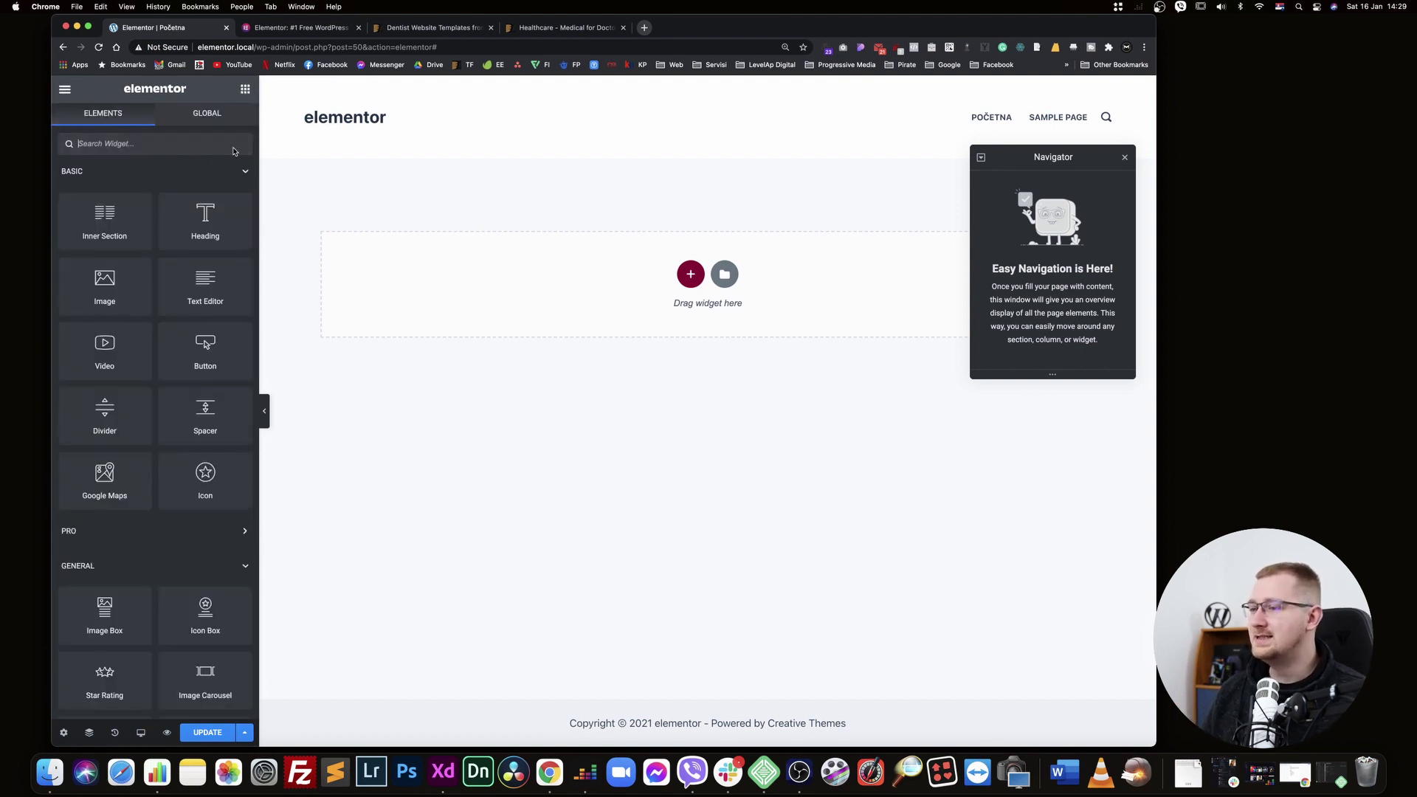
Add a heading, a button beneath it, and a text editor between the heading and the button
drag(209, 233, 325, 178)
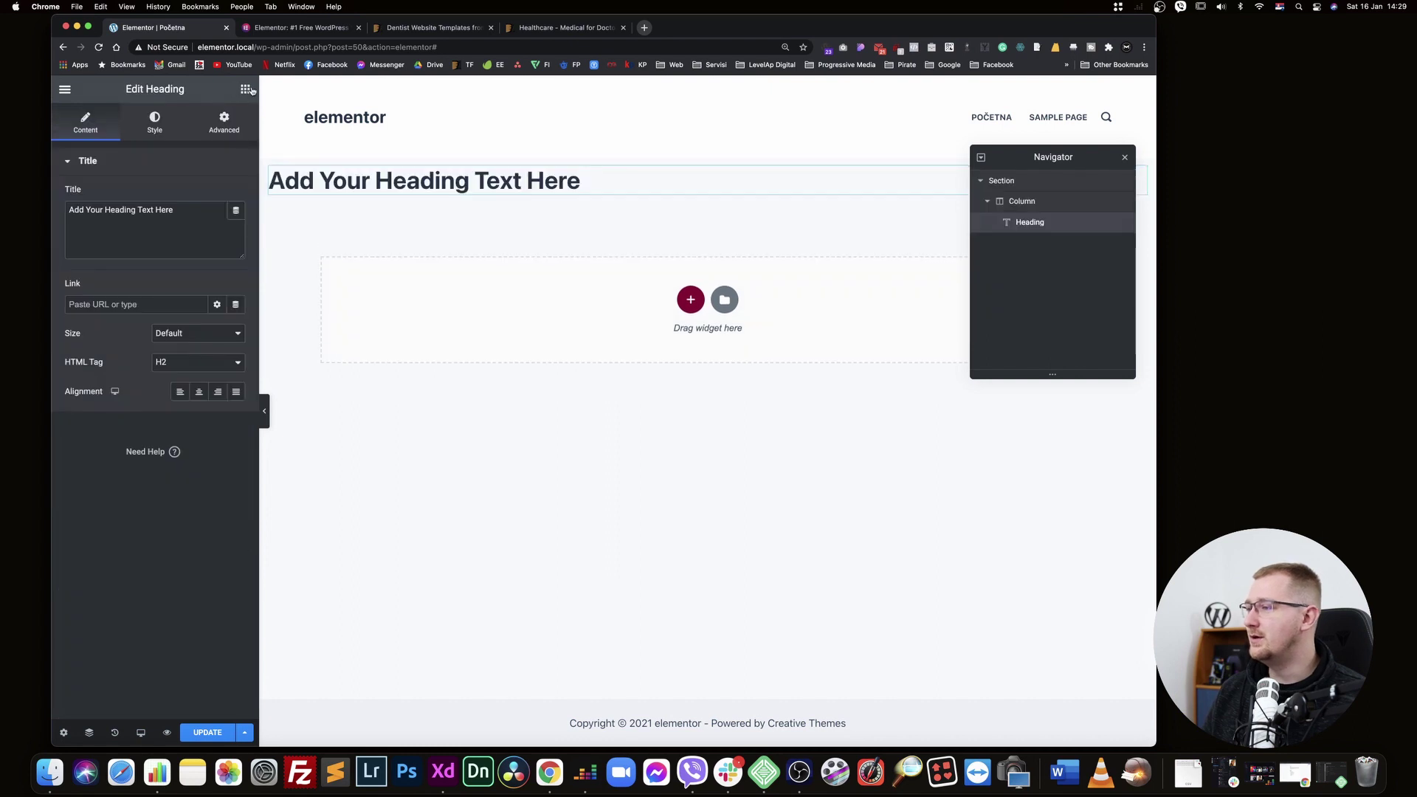
click(245, 90)
drag(204, 358, 480, 210)
click(245, 89)
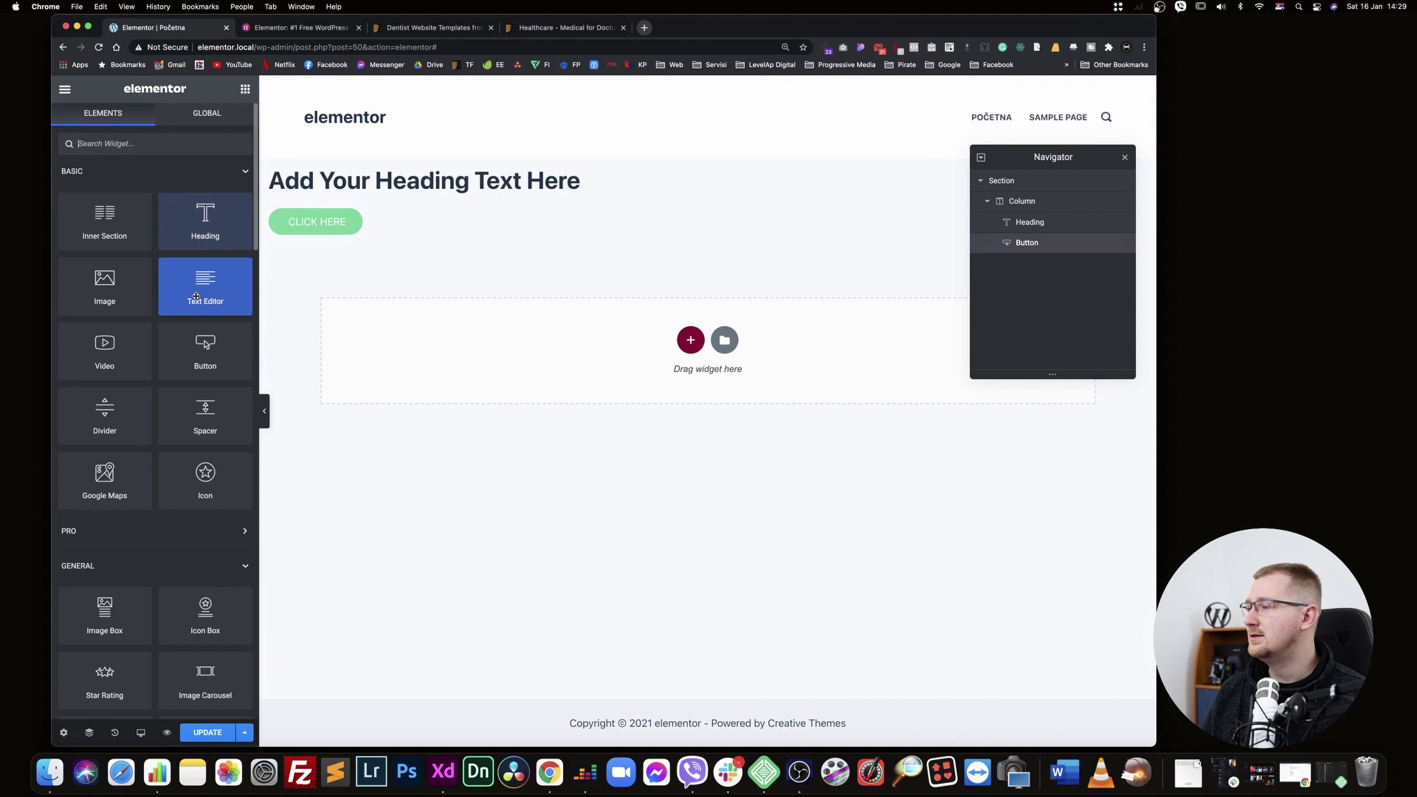
drag(205, 288, 481, 200)
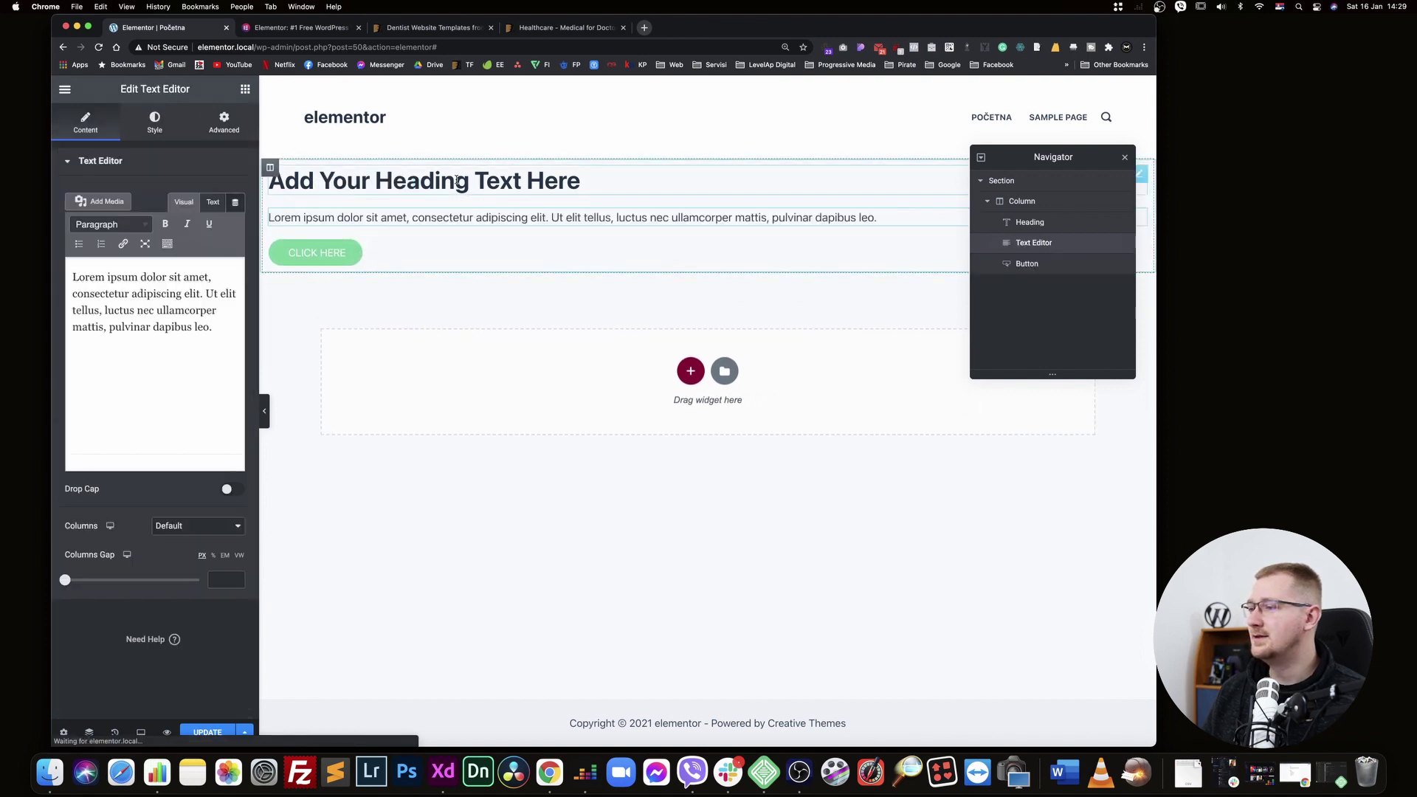
Replace the heading widget's text with "Heading 1"
click(364, 179)
triple_click(364, 177)
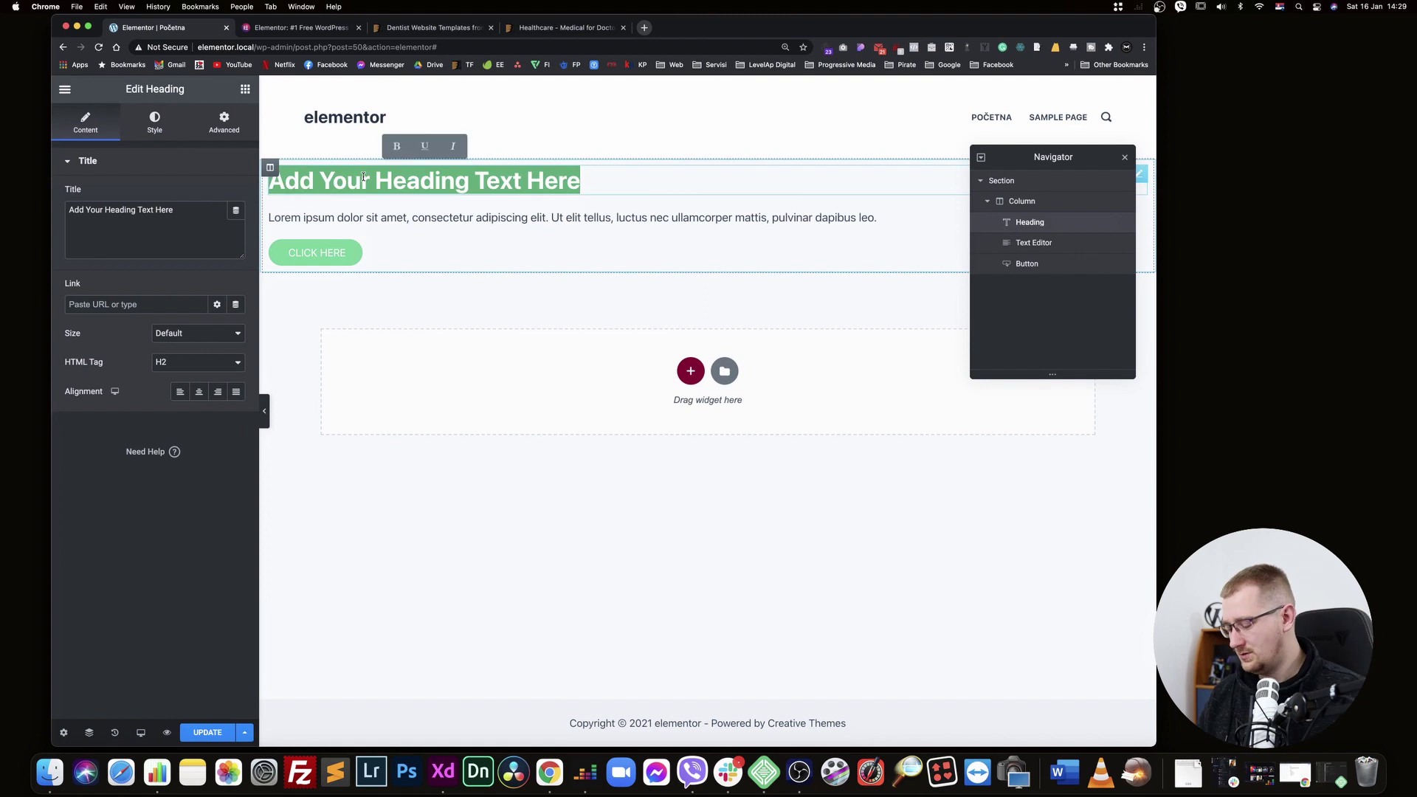
text(Heading)
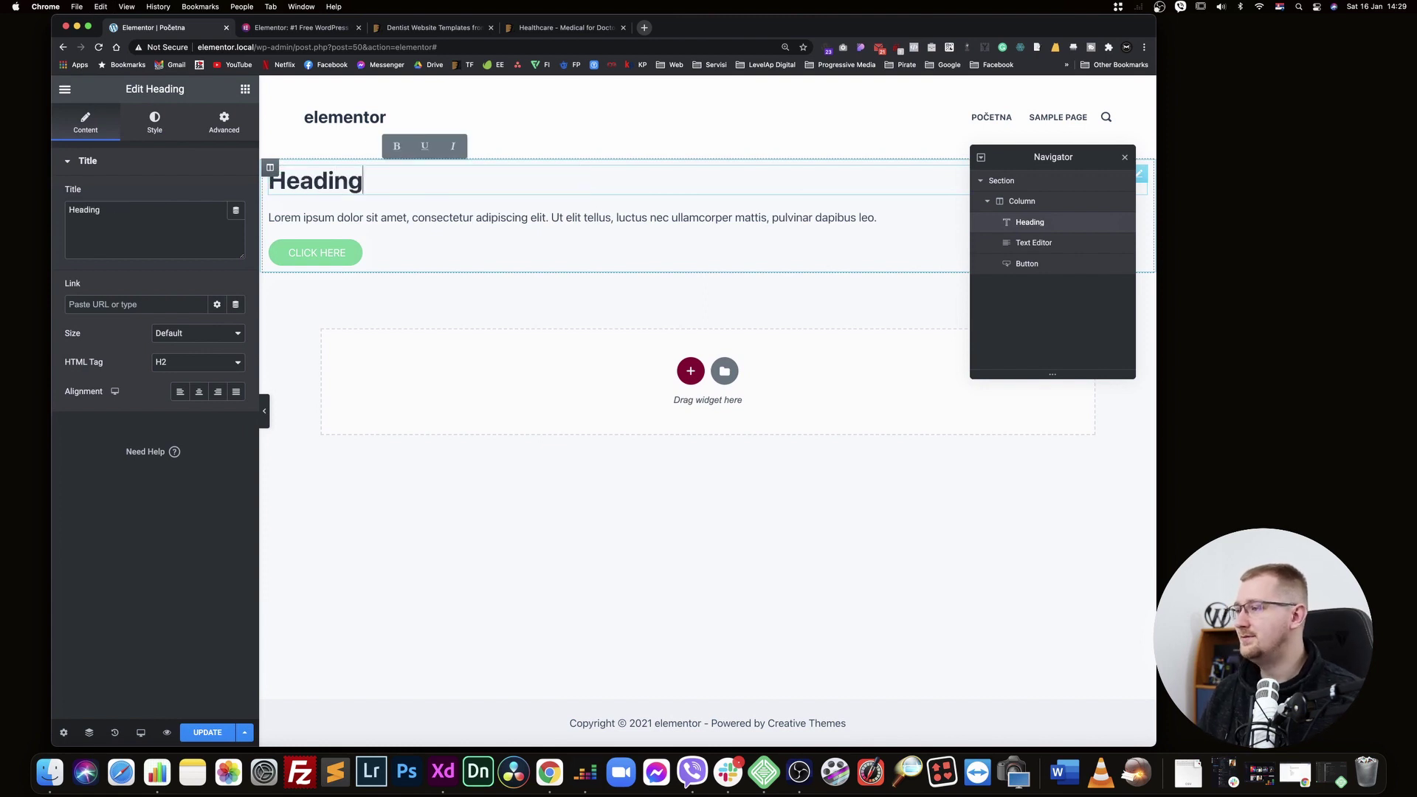
click(181, 244)
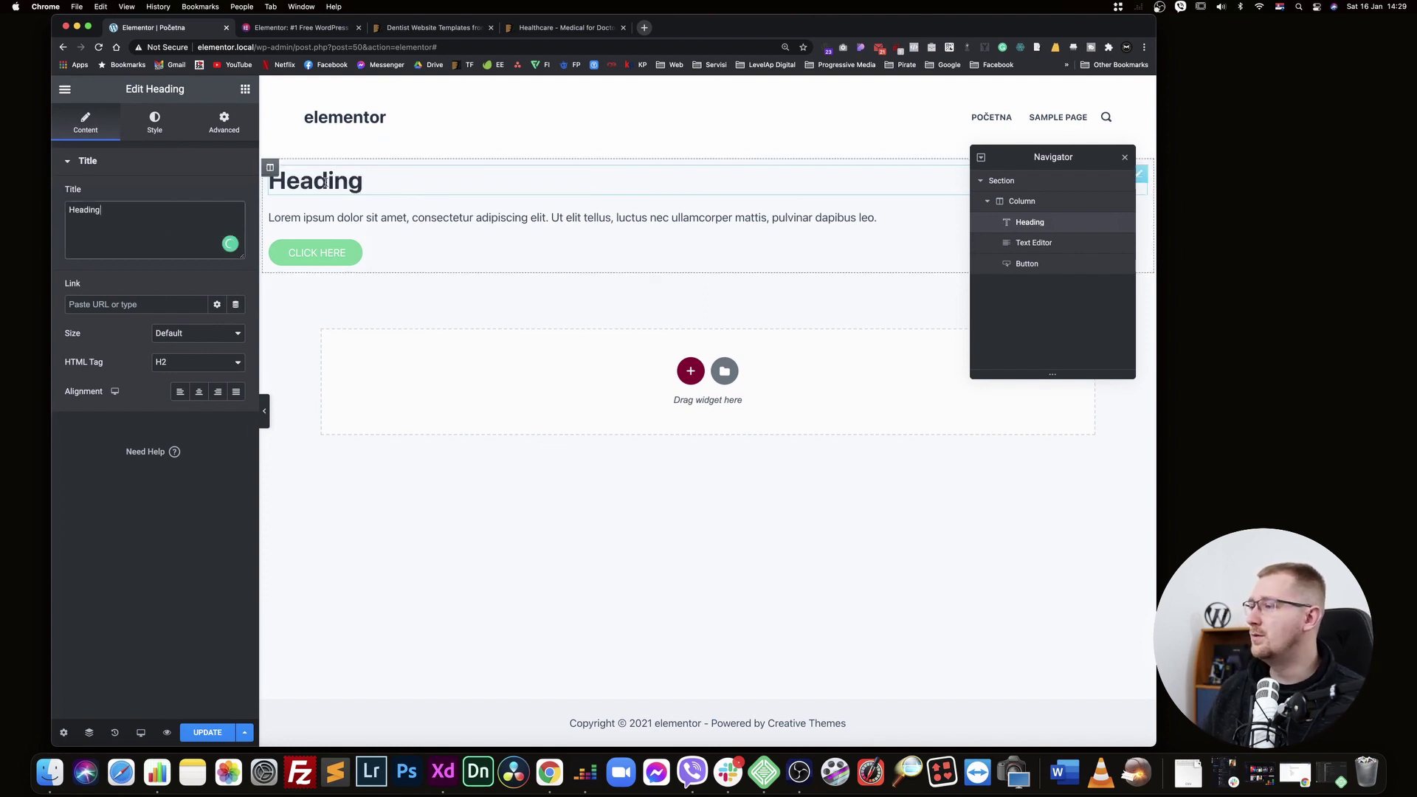
key(super+a)
click(347, 186)
drag(348, 179, 387, 178)
text(gs)
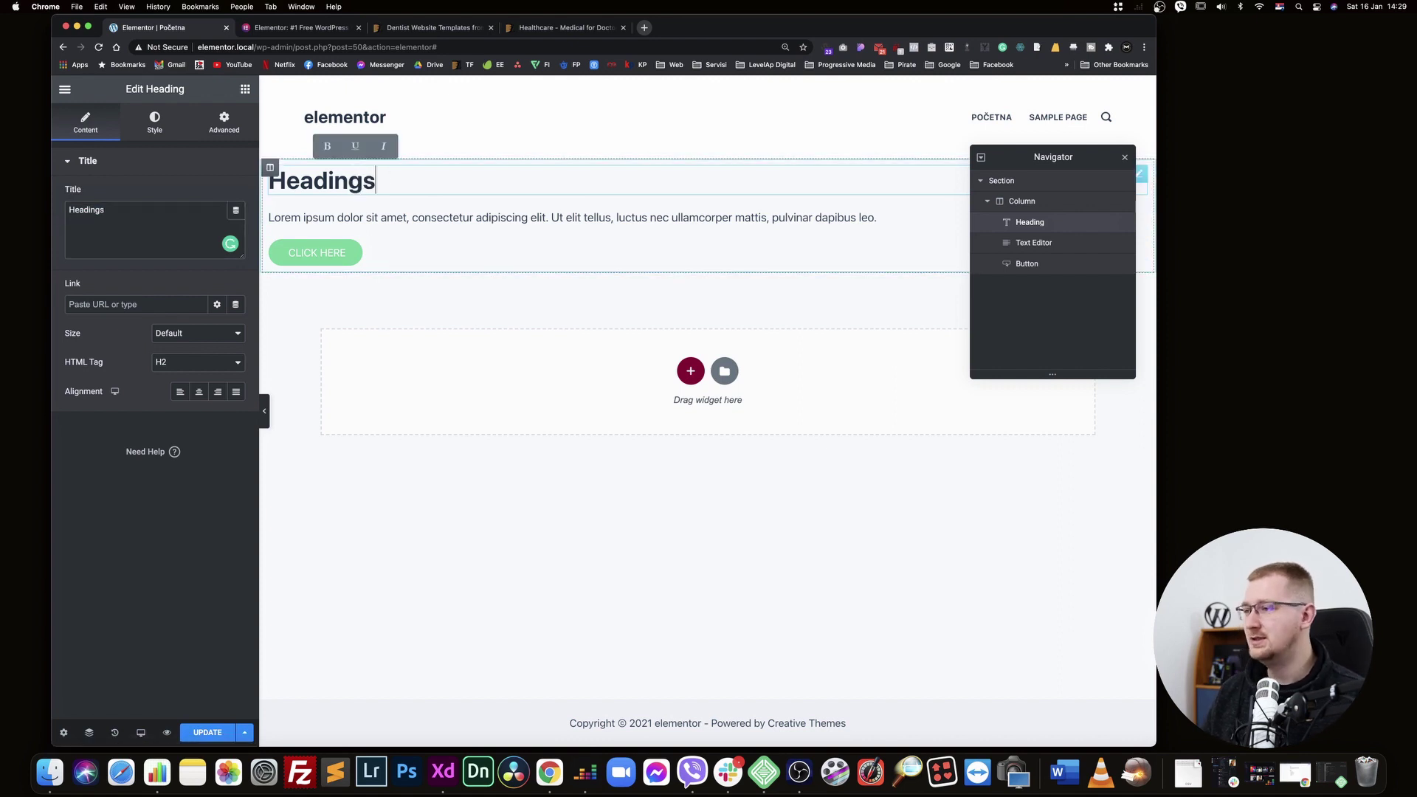
key(BackSpace)
text(1)
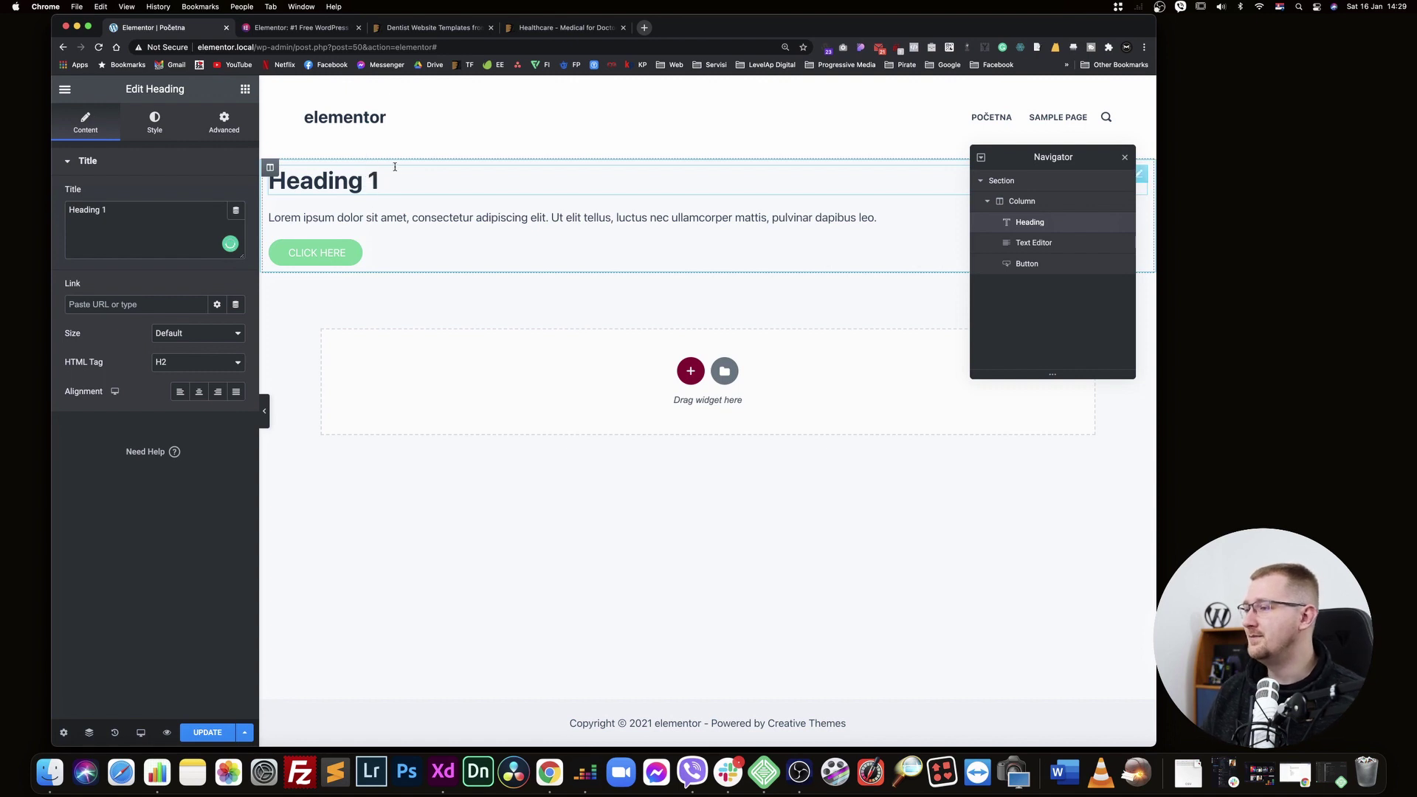
Set the HTML tag of the Heading 1 widget to H1
triple_click(99, 369)
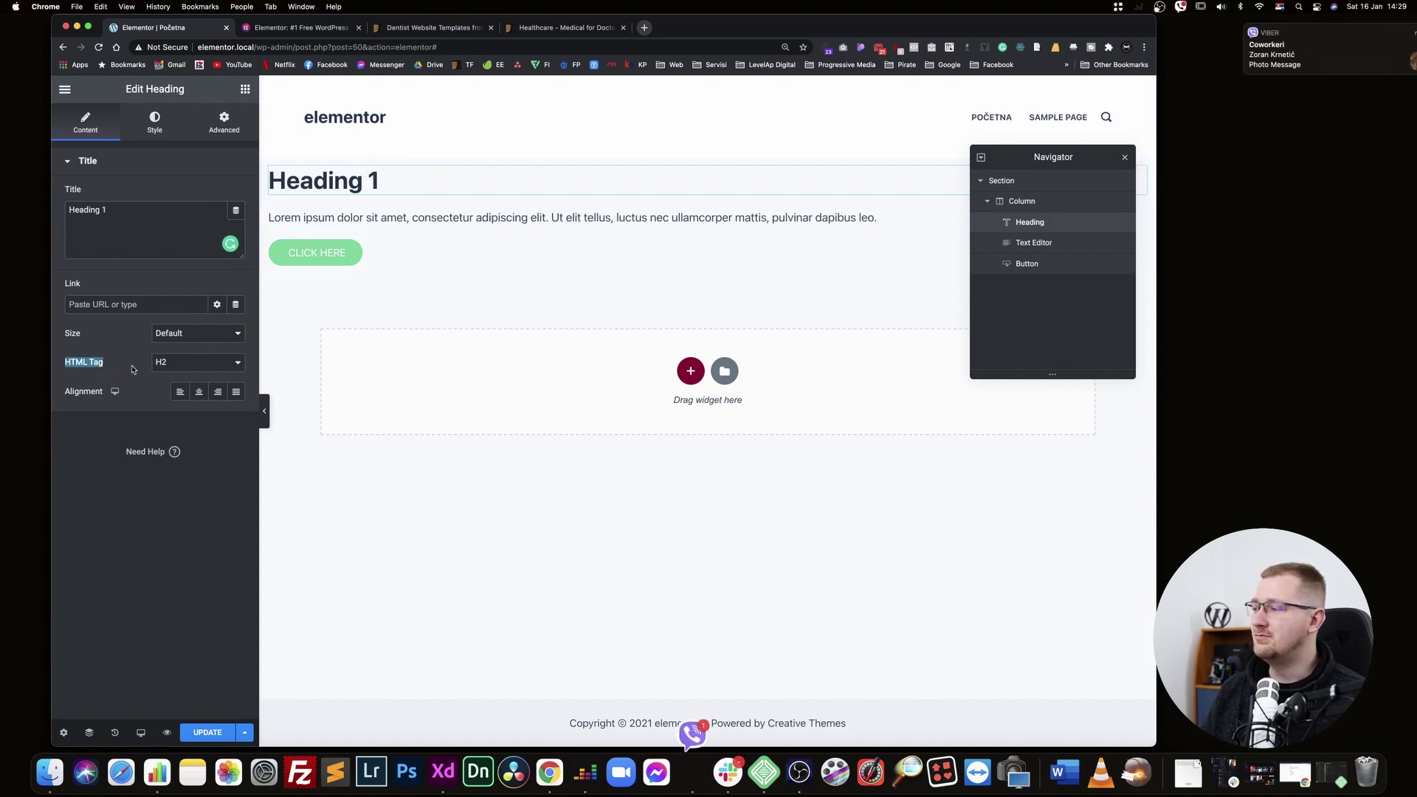
click(169, 362)
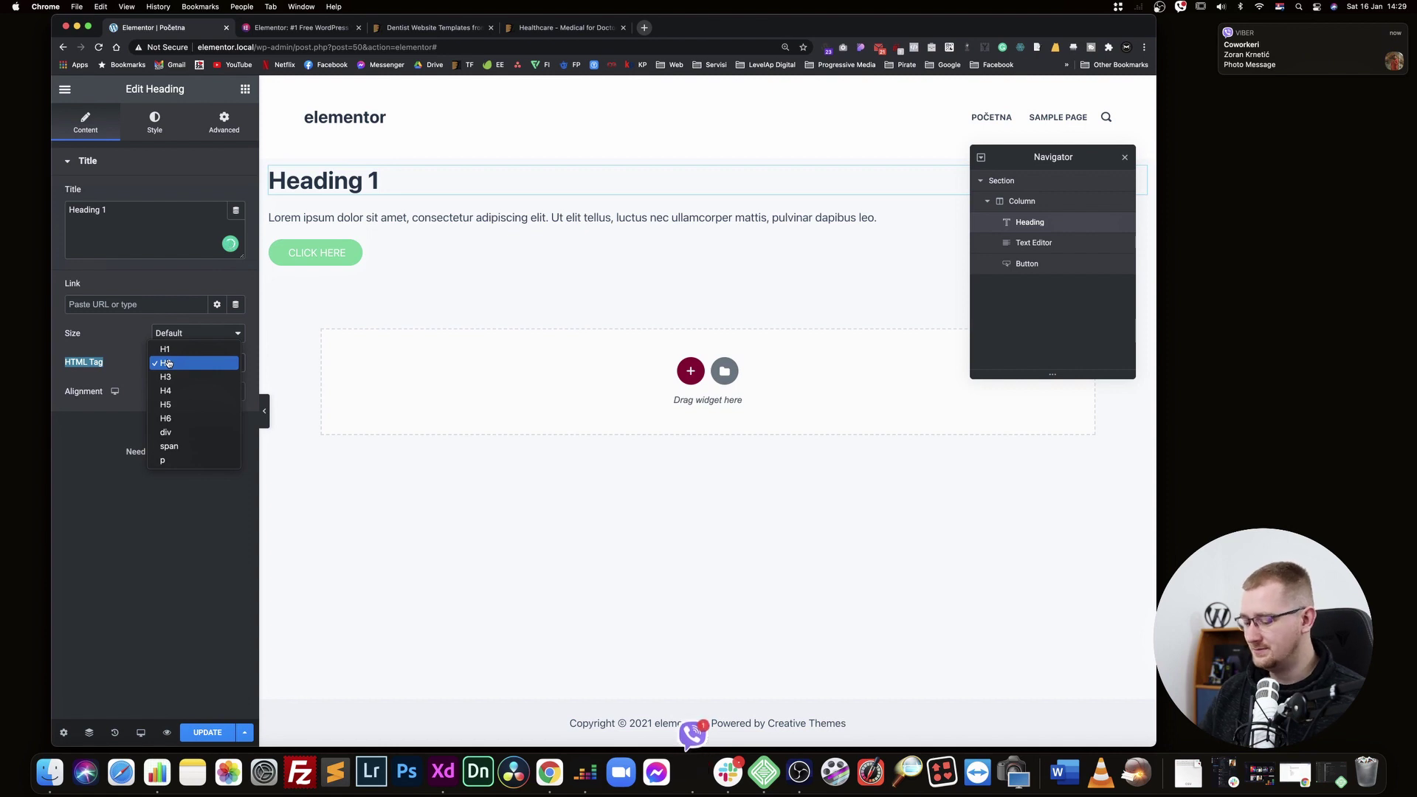
key(XF86AudioMute)
click(306, 275)
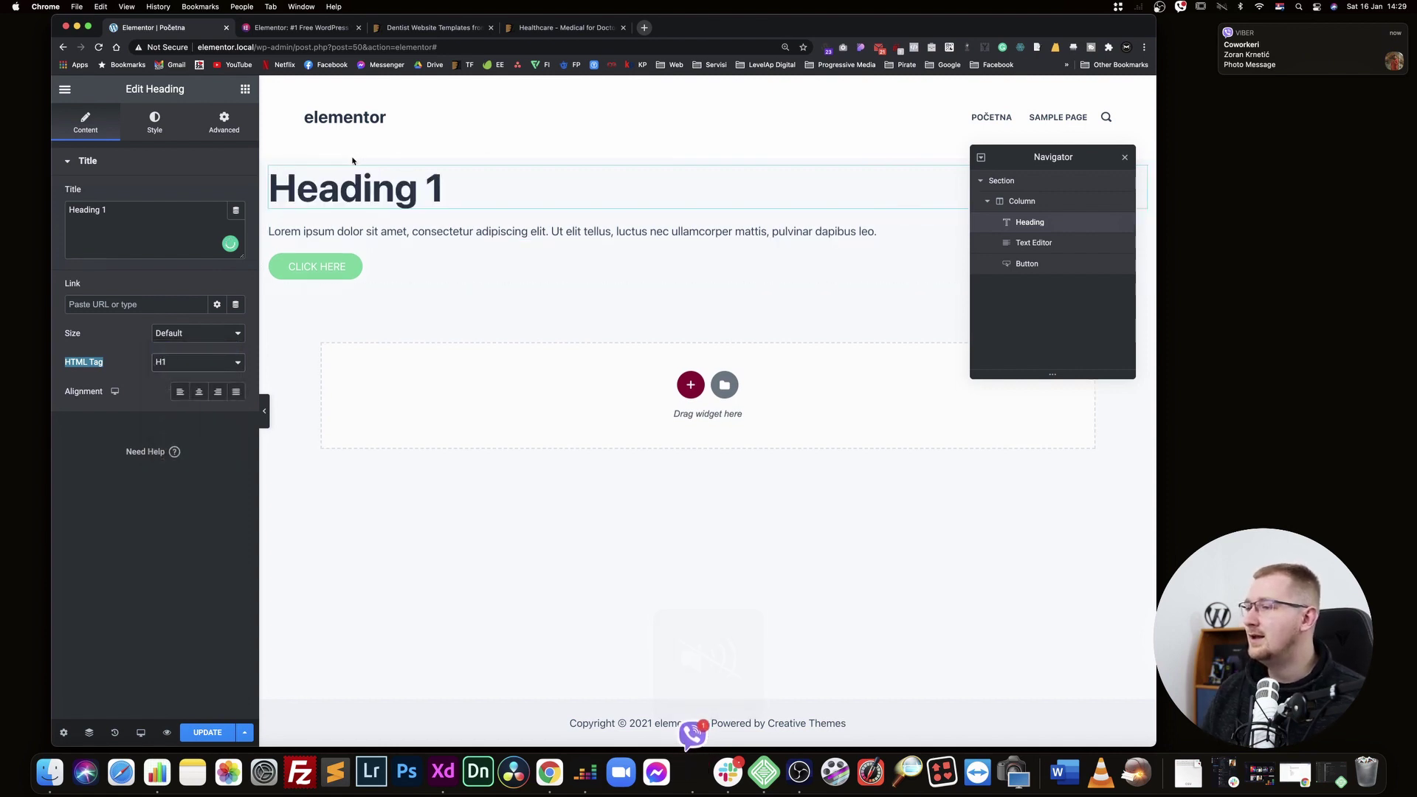
Copy the Heading 1 widget and paste it directly beneath the original
right_click(421, 186)
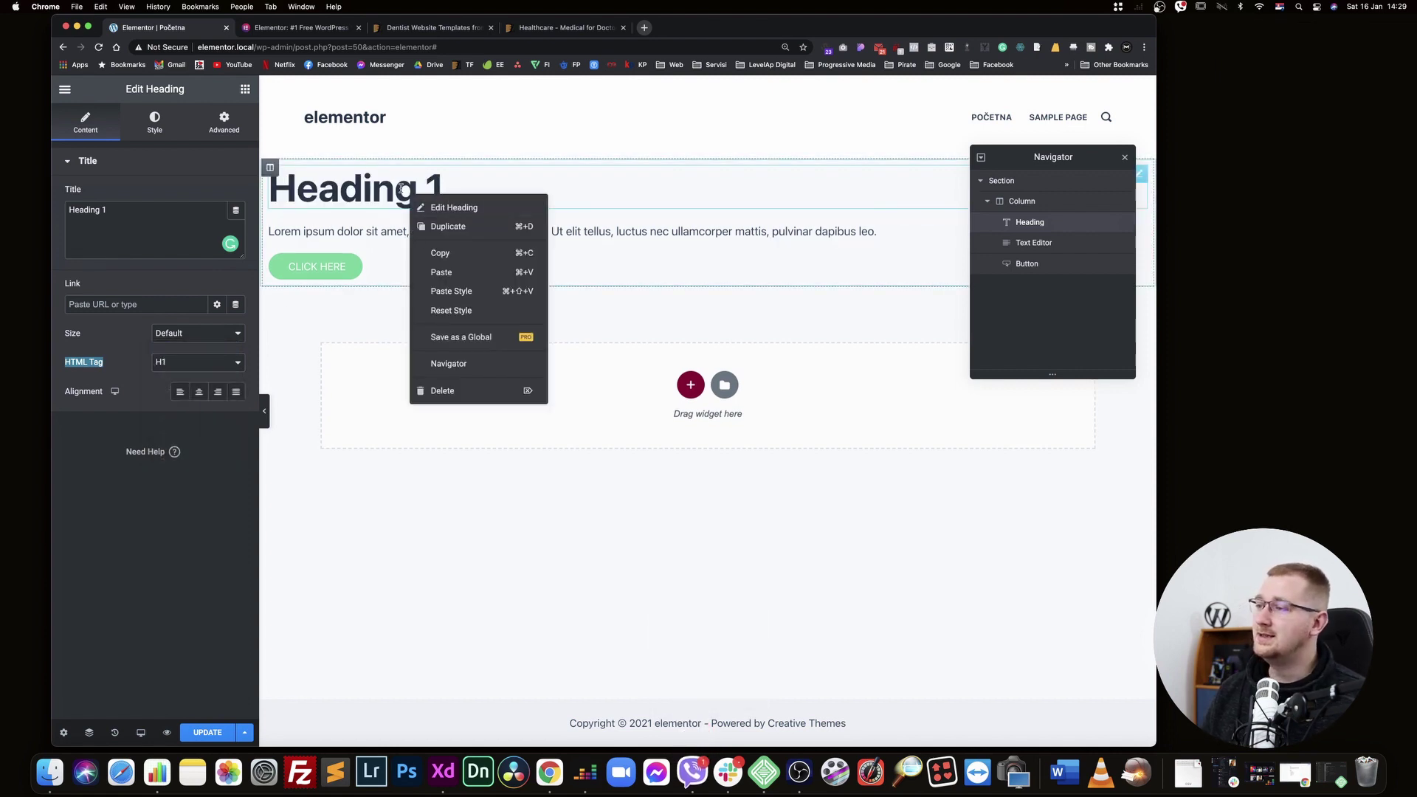
click(400, 188)
right_click(400, 189)
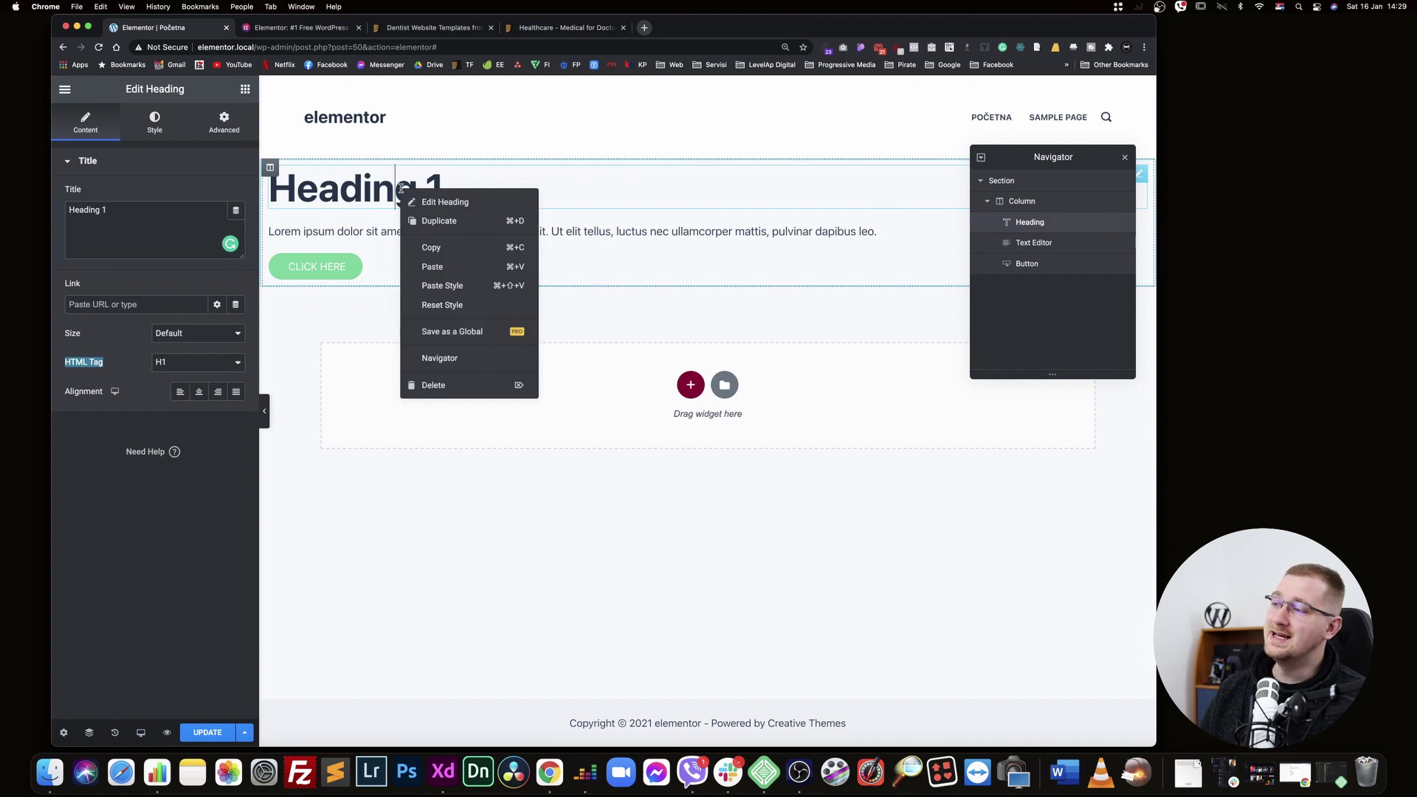
click(451, 248)
right_click(452, 185)
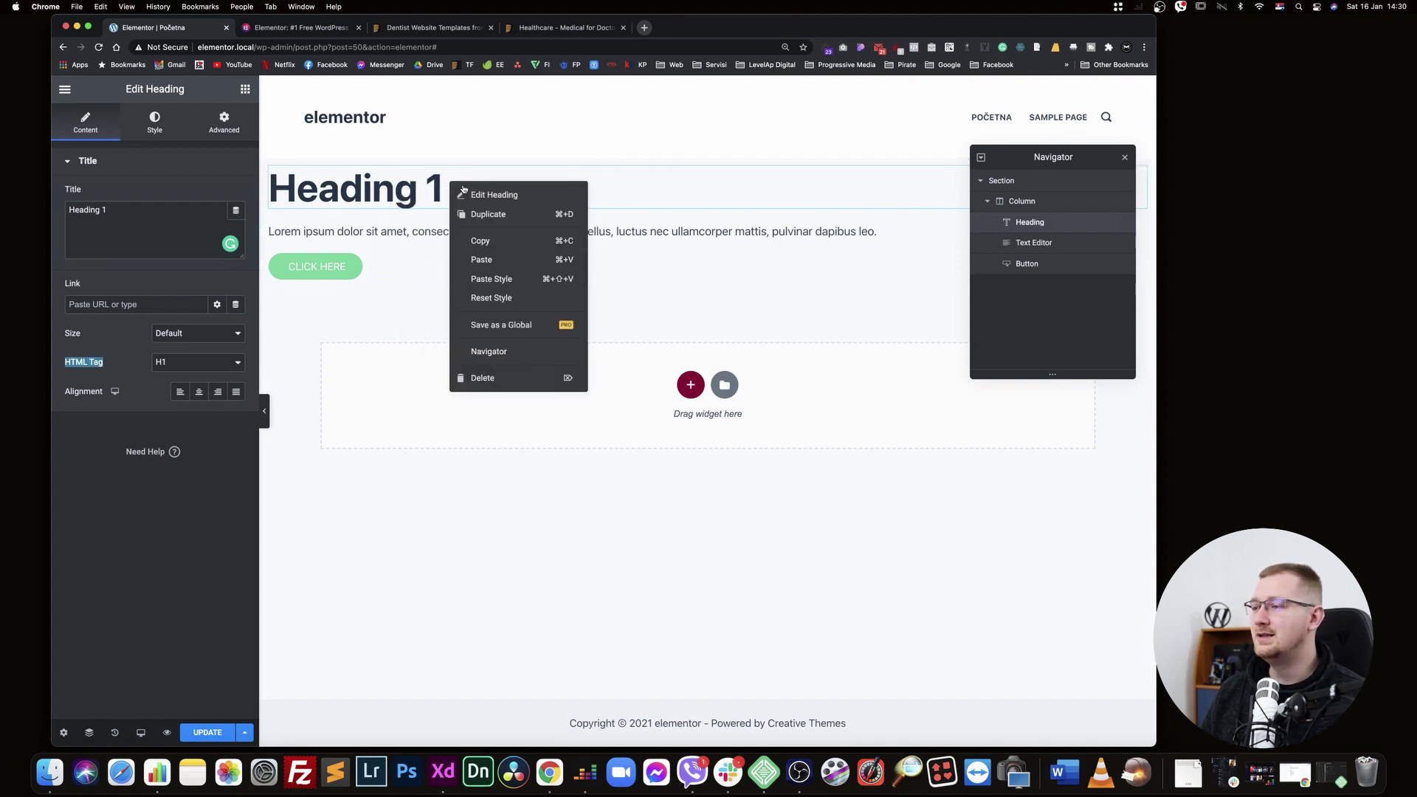
click(510, 270)
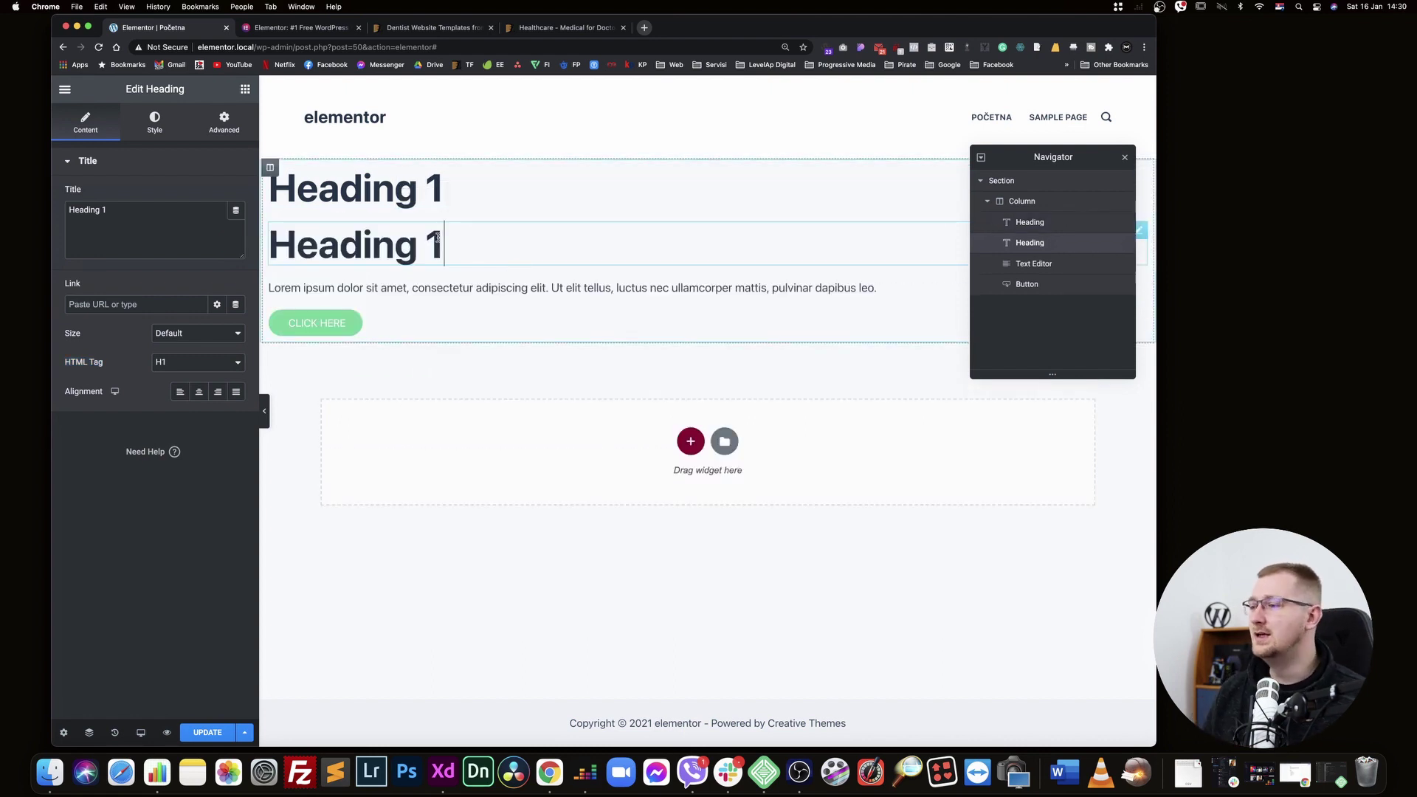
Change the pasted heading's text to "Heading 2" and duplicate that heading
double_click(438, 237)
text(2)
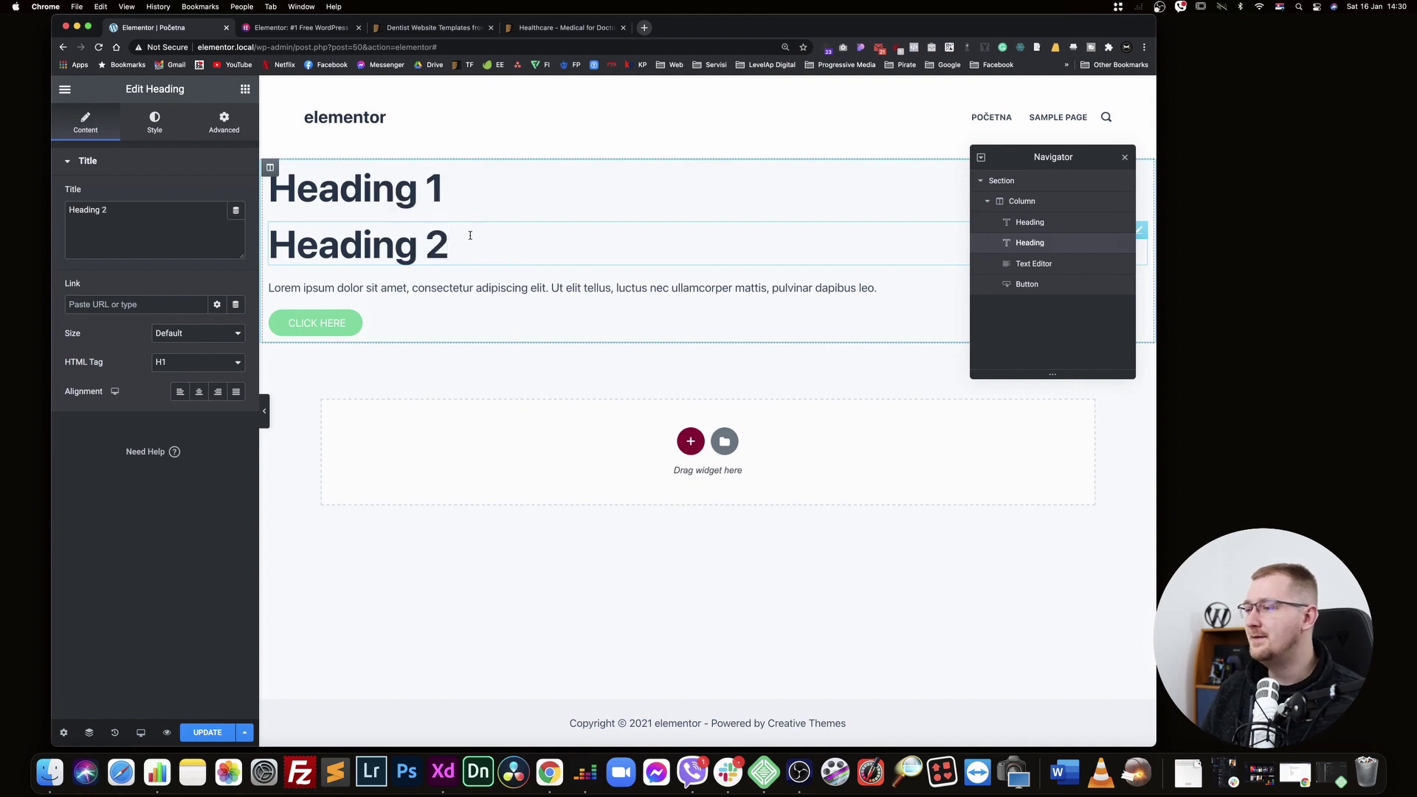
right_click(470, 234)
click(527, 270)
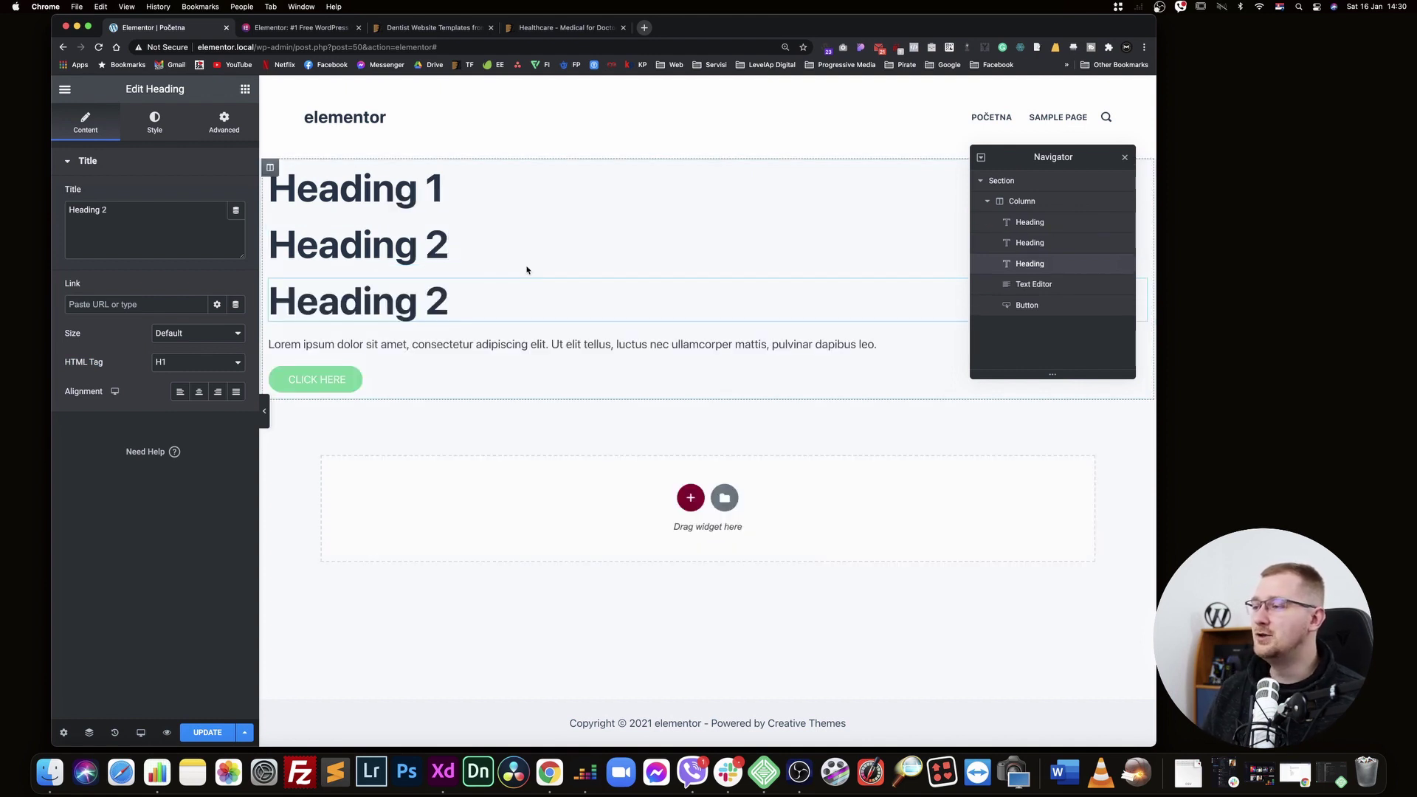
Change the third heading's title to "Heading 3" and set its HTML tag to H3
click(147, 237)
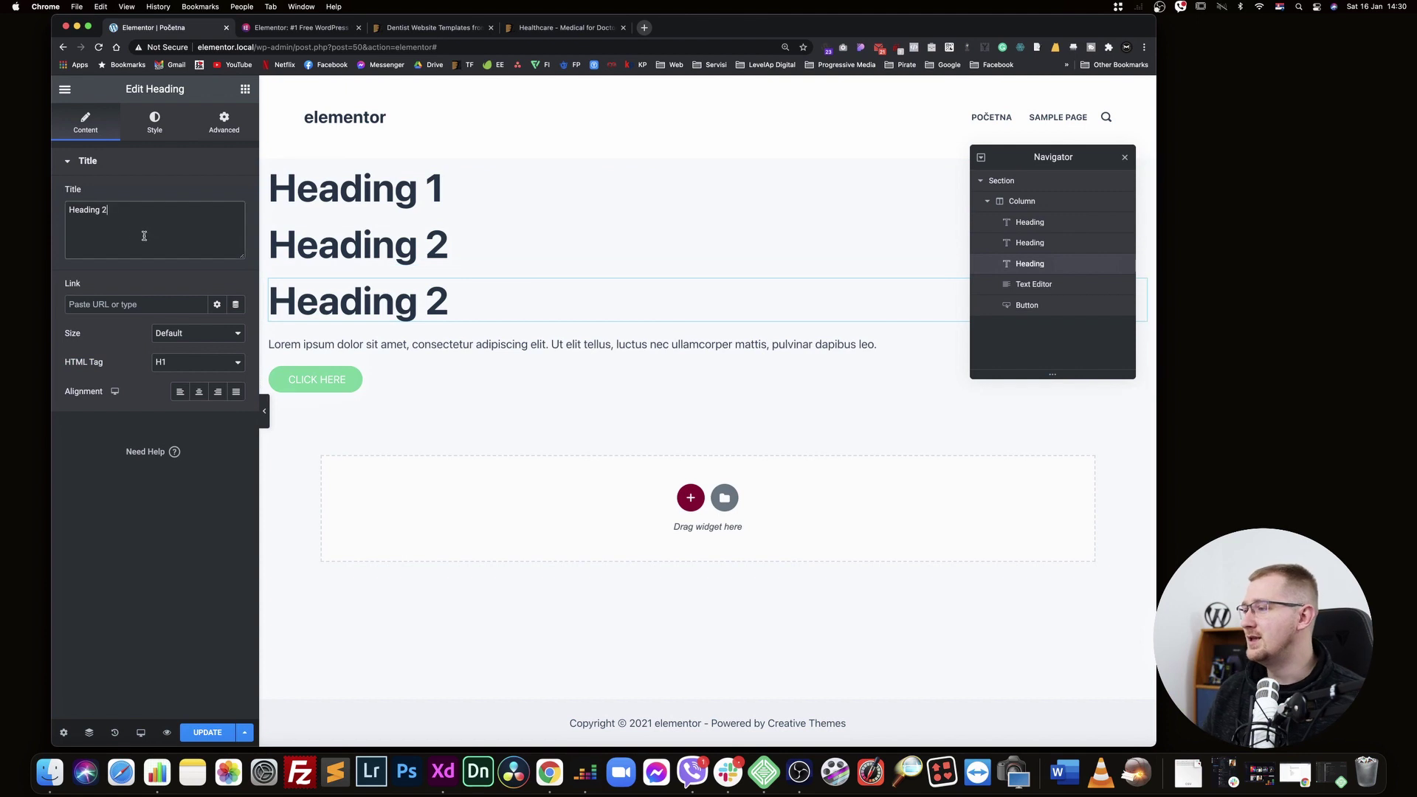
double_click(103, 212)
text(3)
click(198, 362)
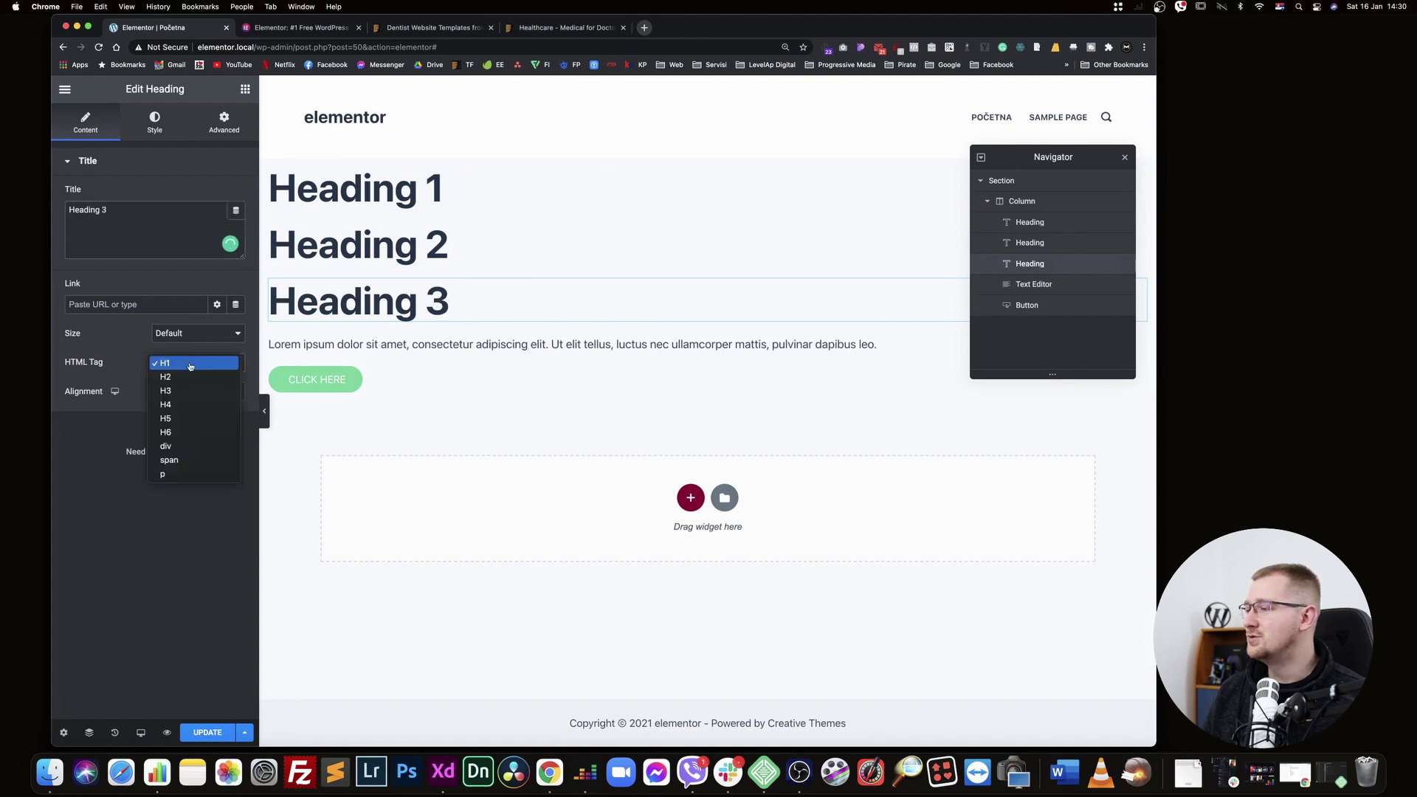
click(185, 392)
Set the HTML tag of the Heading 2 widget to H2 and update the page
click(409, 258)
double_click(102, 211)
click(197, 362)
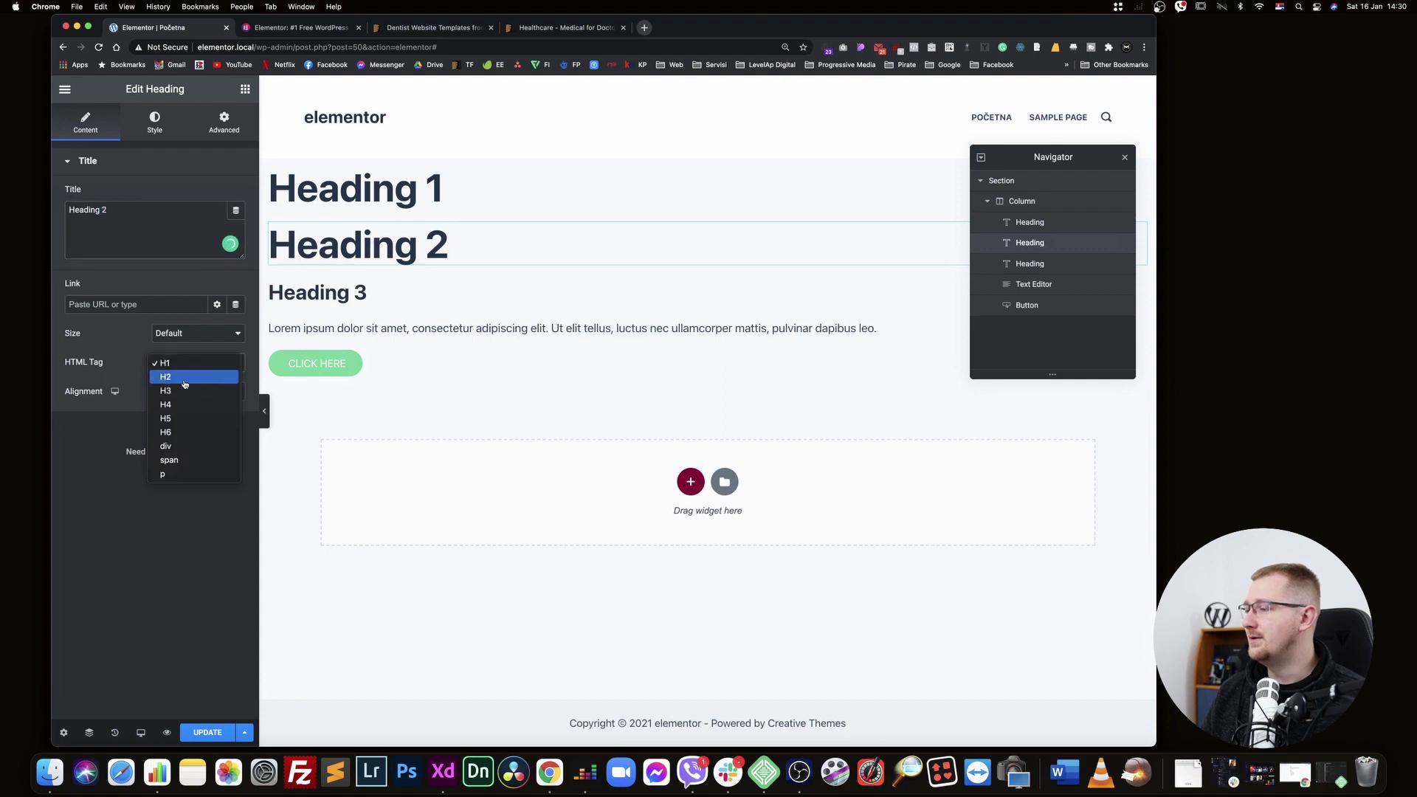
click(186, 377)
click(205, 732)
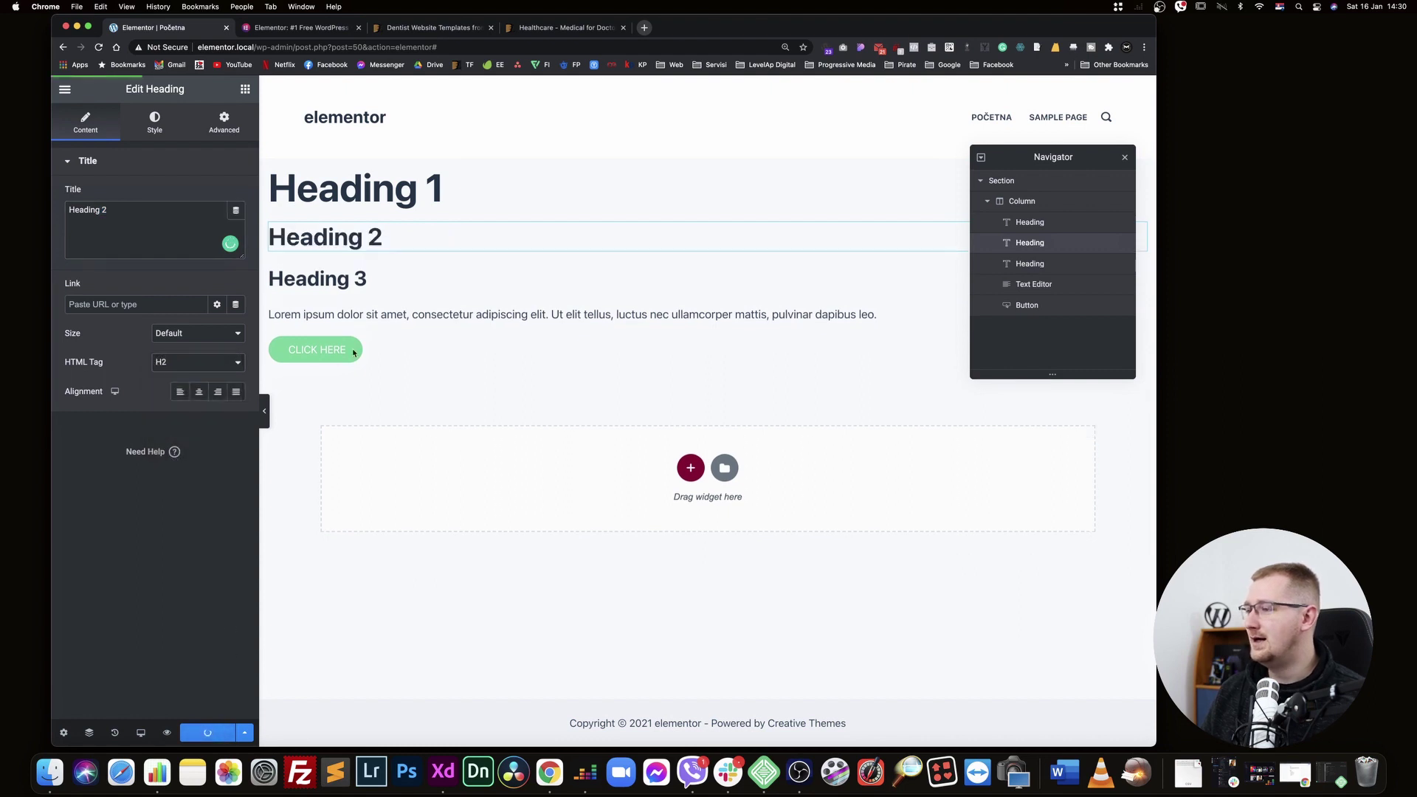
View the Global Colors in the Site Settings and compare them with the colors on the Elementor website's home page
click(64, 90)
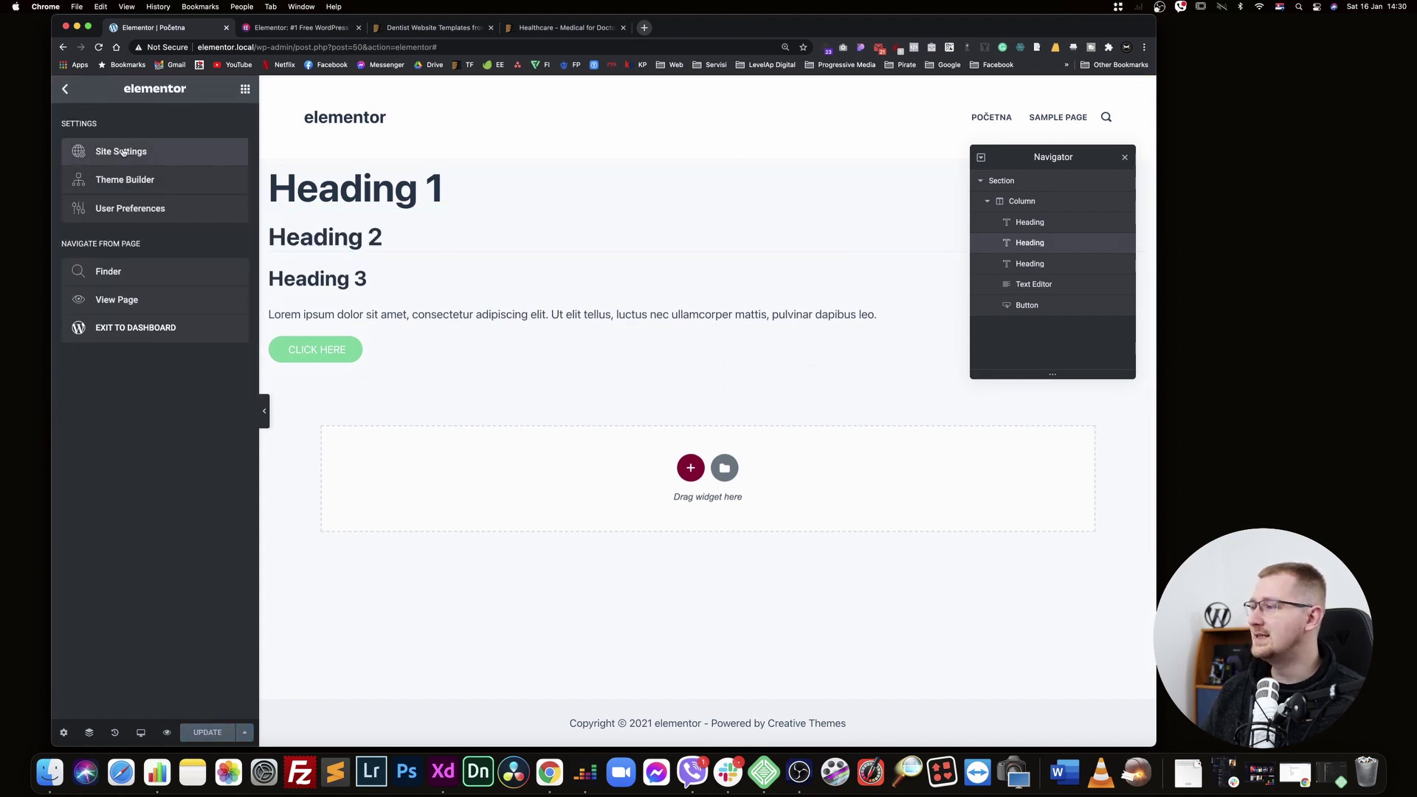
click(130, 162)
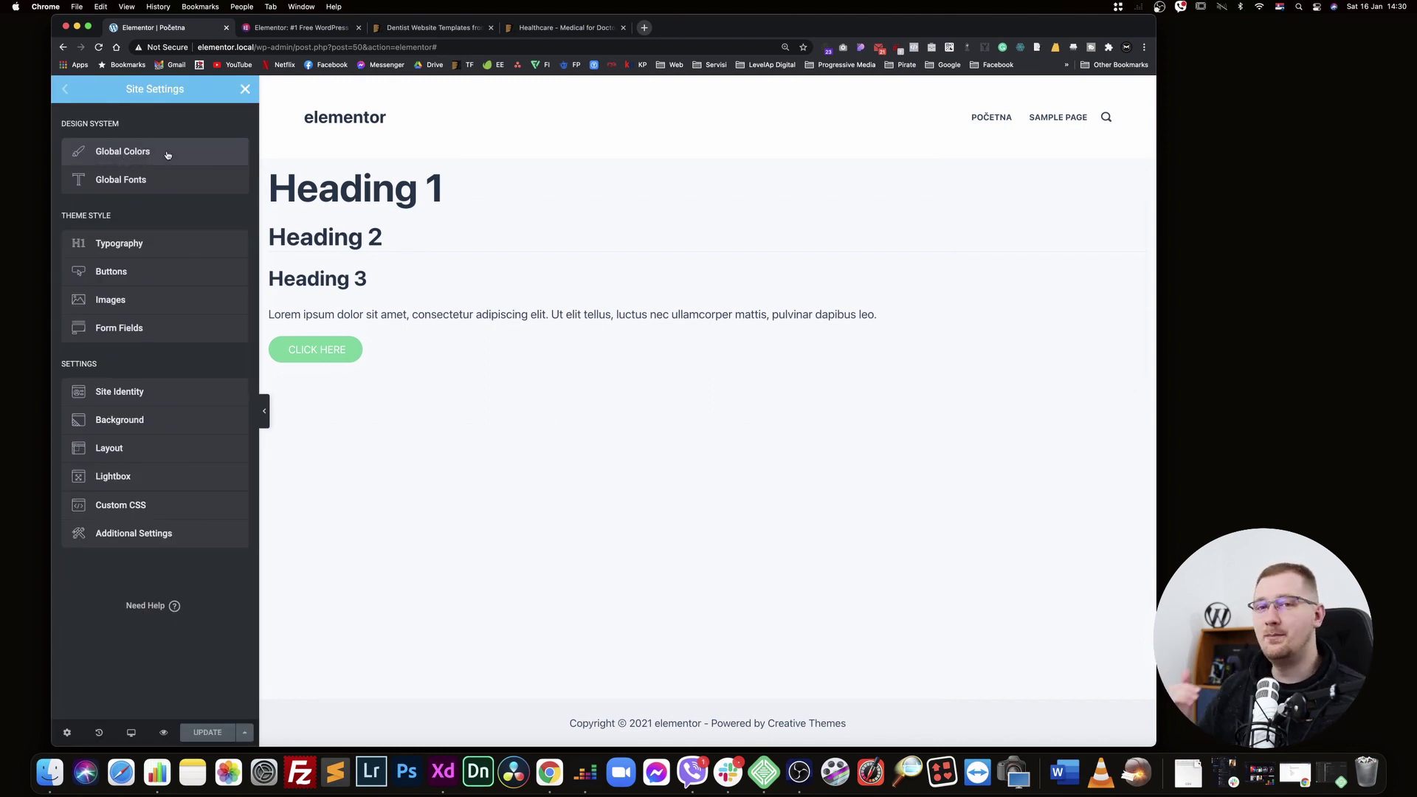
click(127, 152)
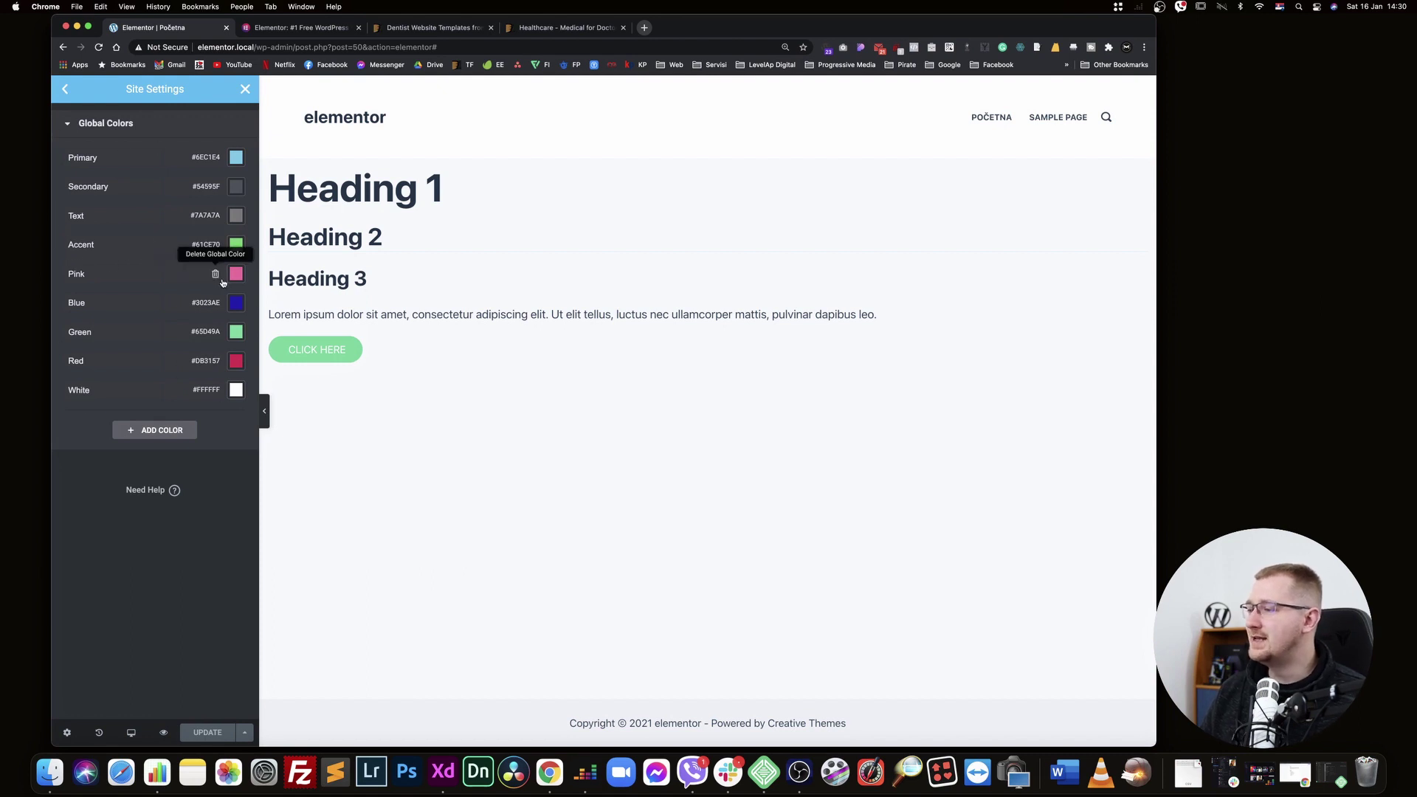
click(299, 27)
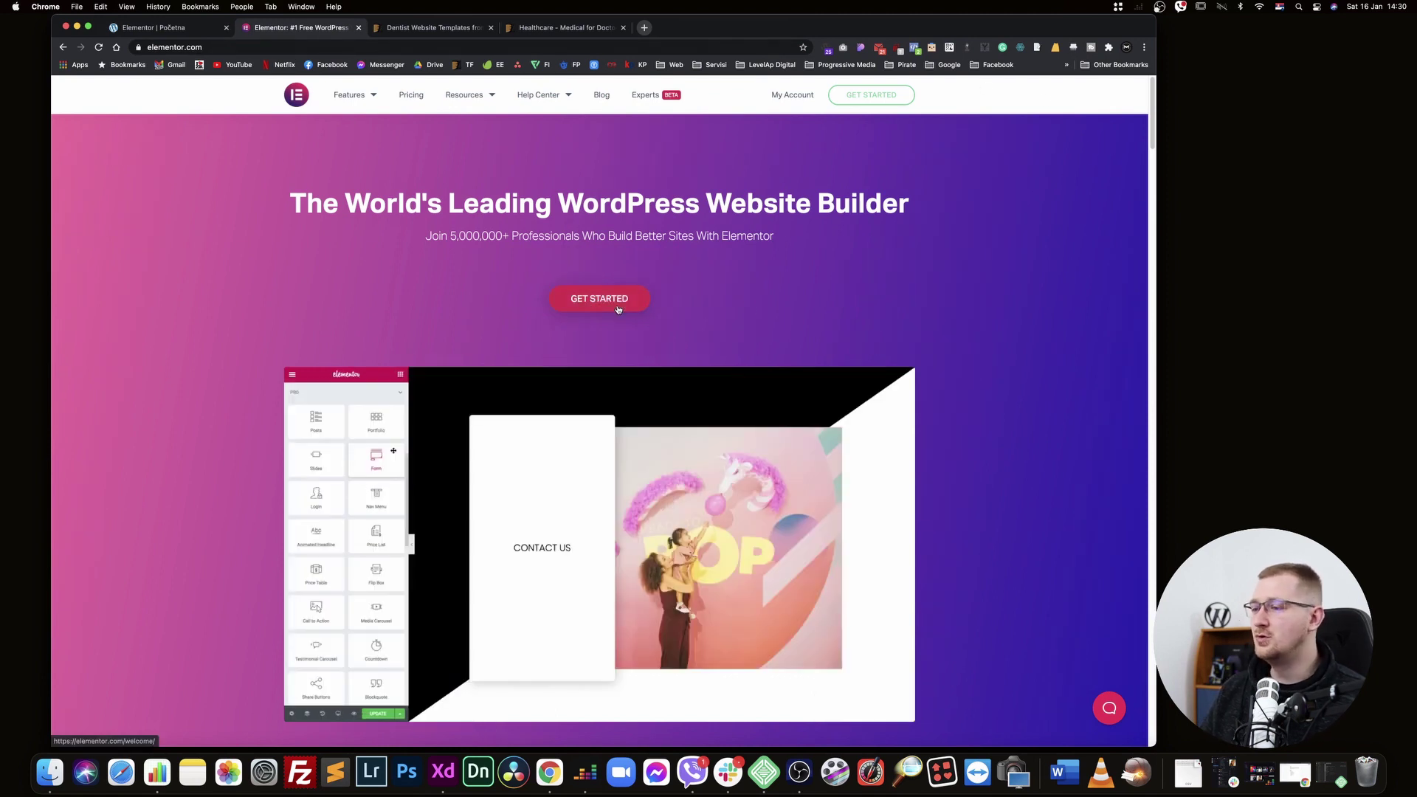
click(173, 28)
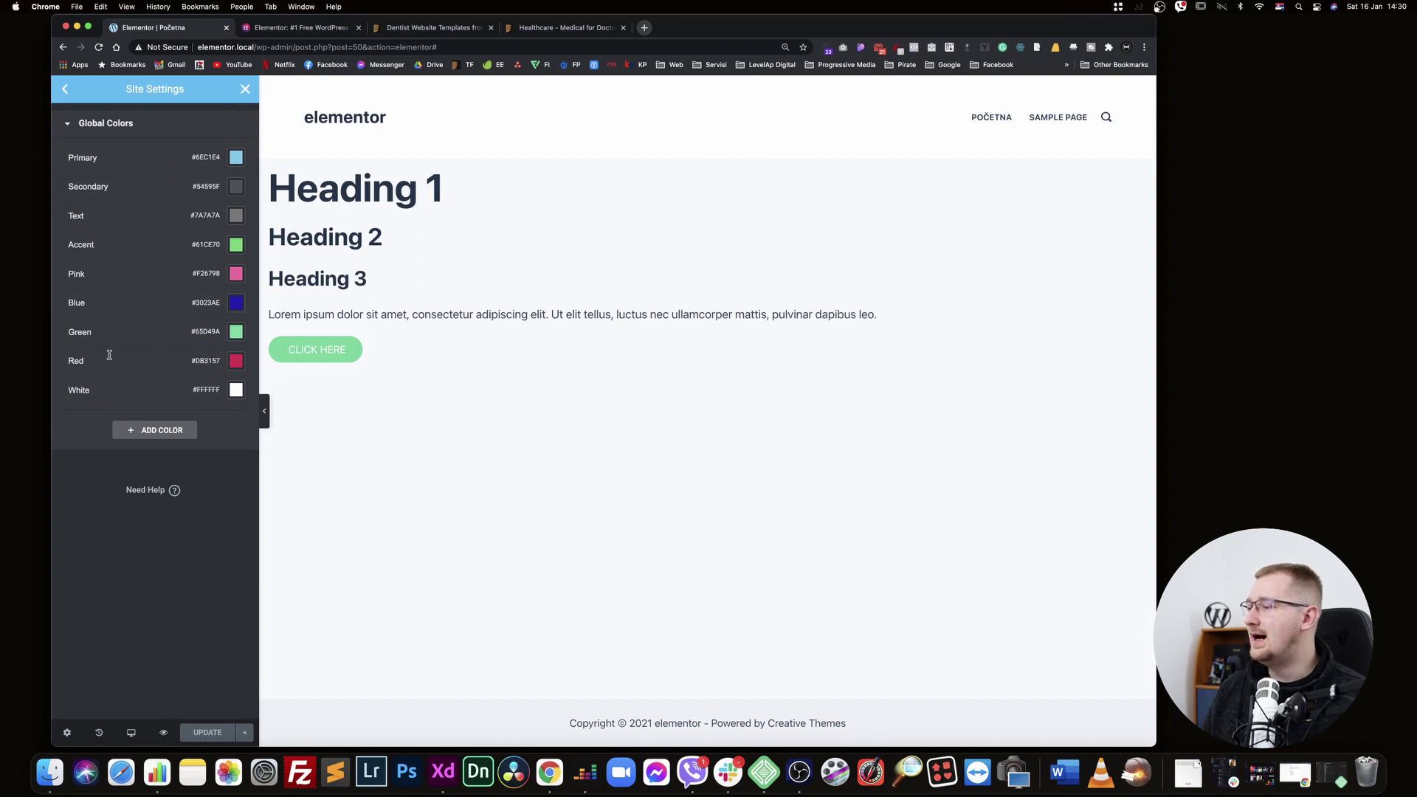
Leave the Site Settings and set the Heading 1 text color to the global color Pink
click(246, 90)
click(458, 190)
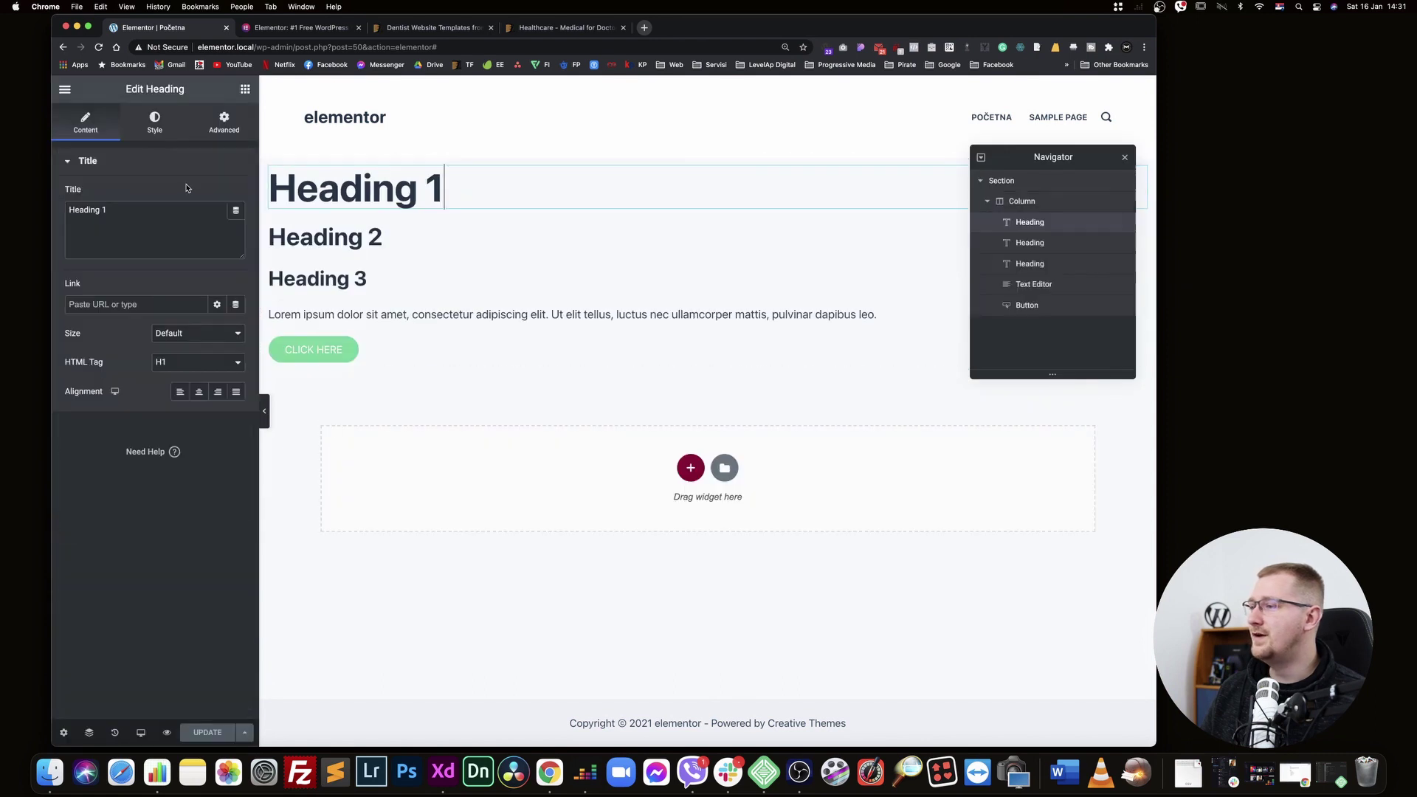
click(155, 122)
click(218, 195)
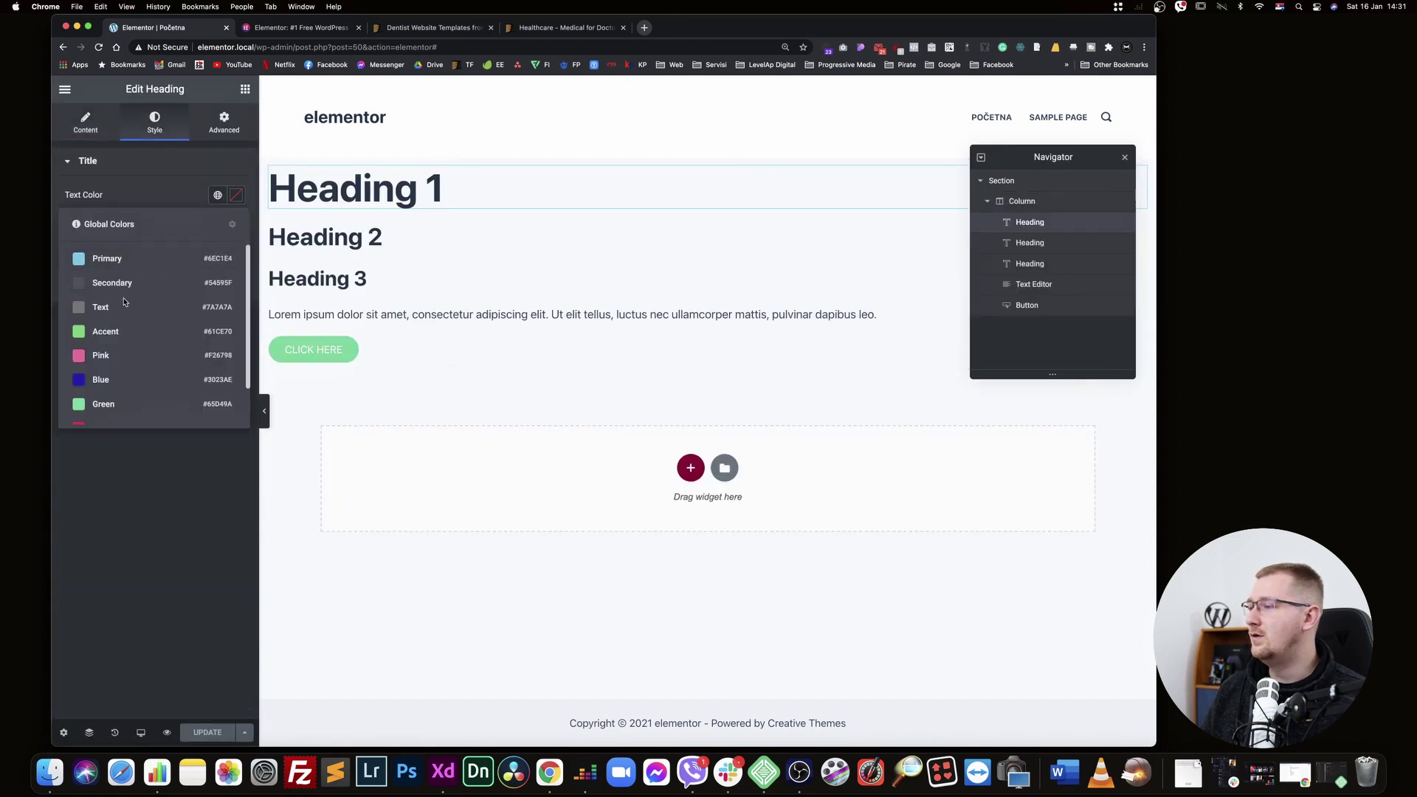
click(130, 355)
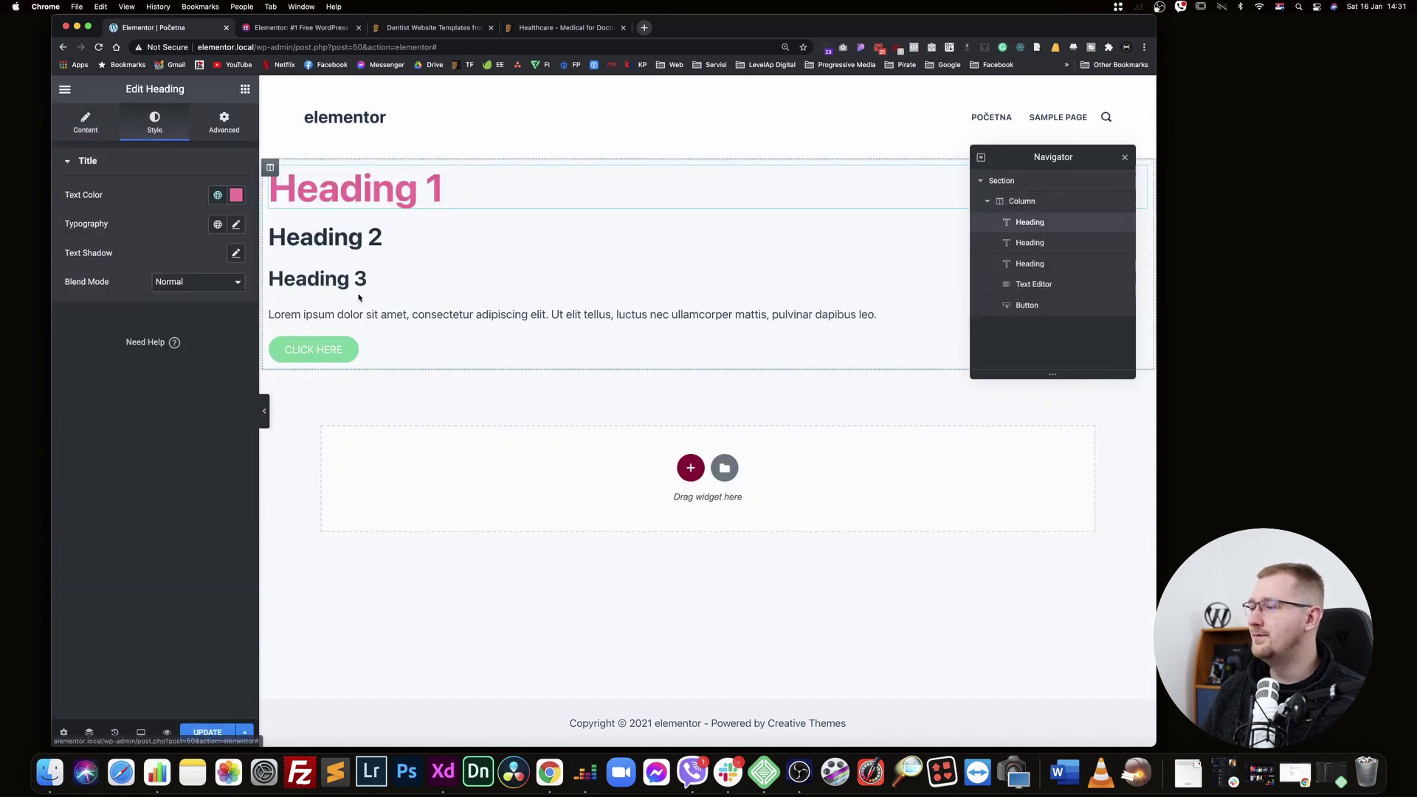
Set the button's background color to the global color Pink and update the page
click(374, 314)
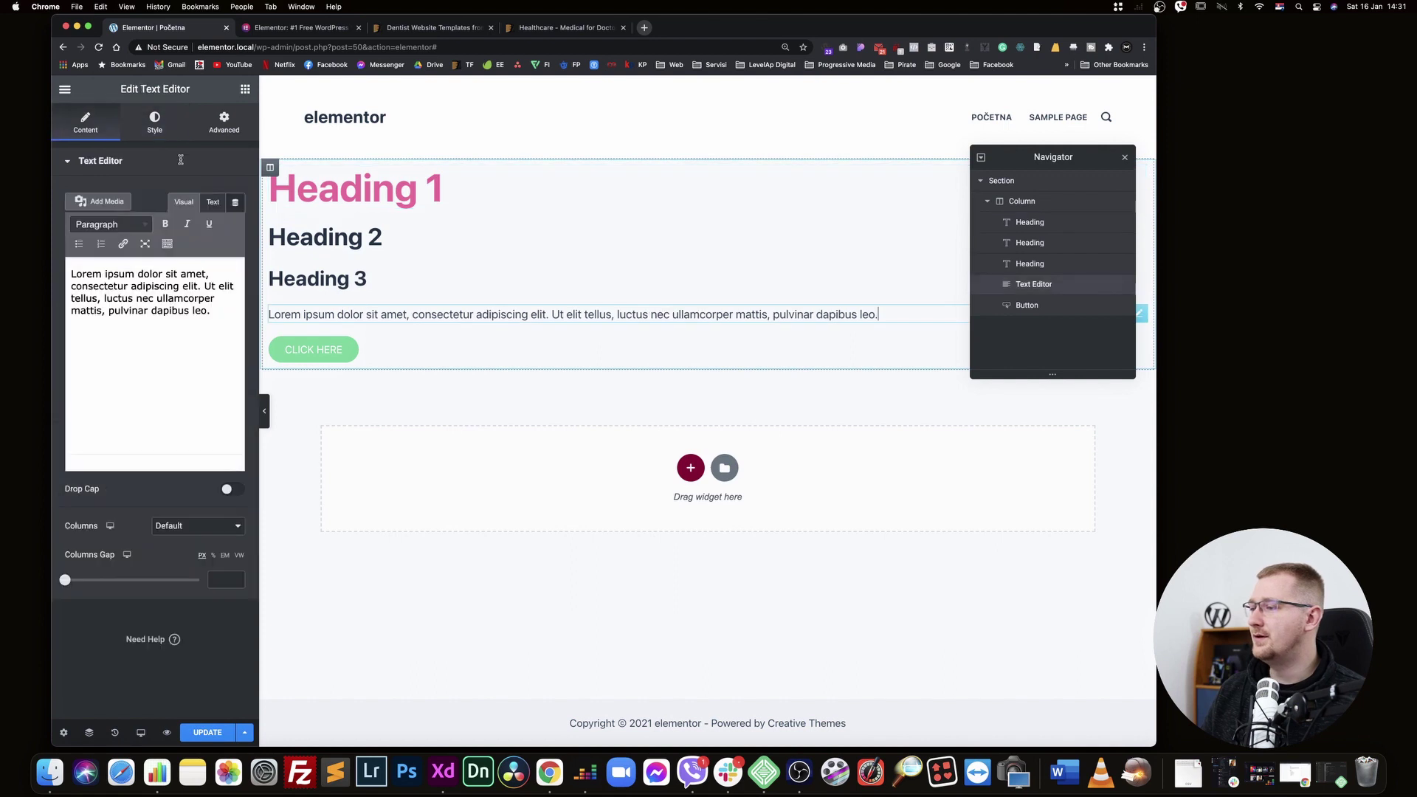
click(378, 358)
click(154, 122)
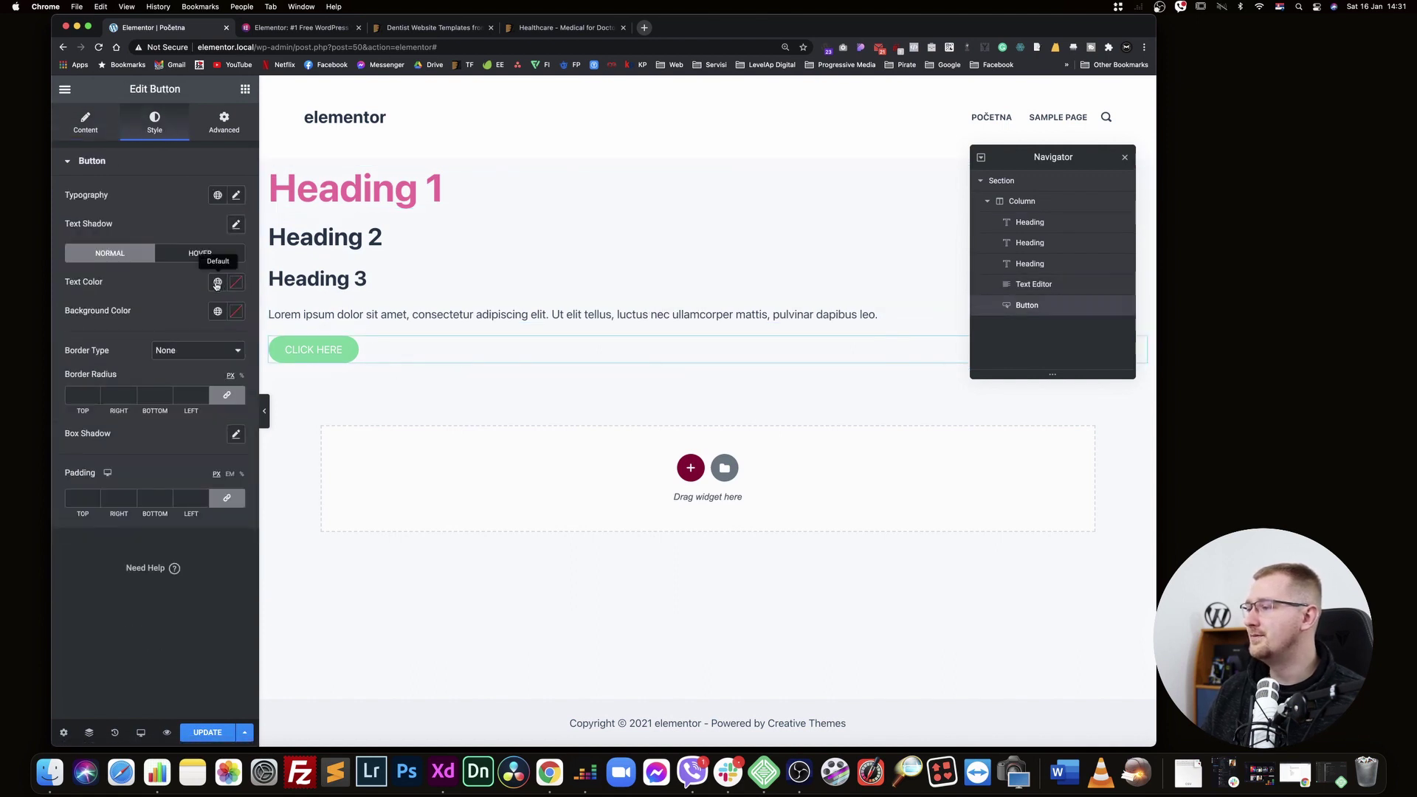
click(217, 310)
click(129, 472)
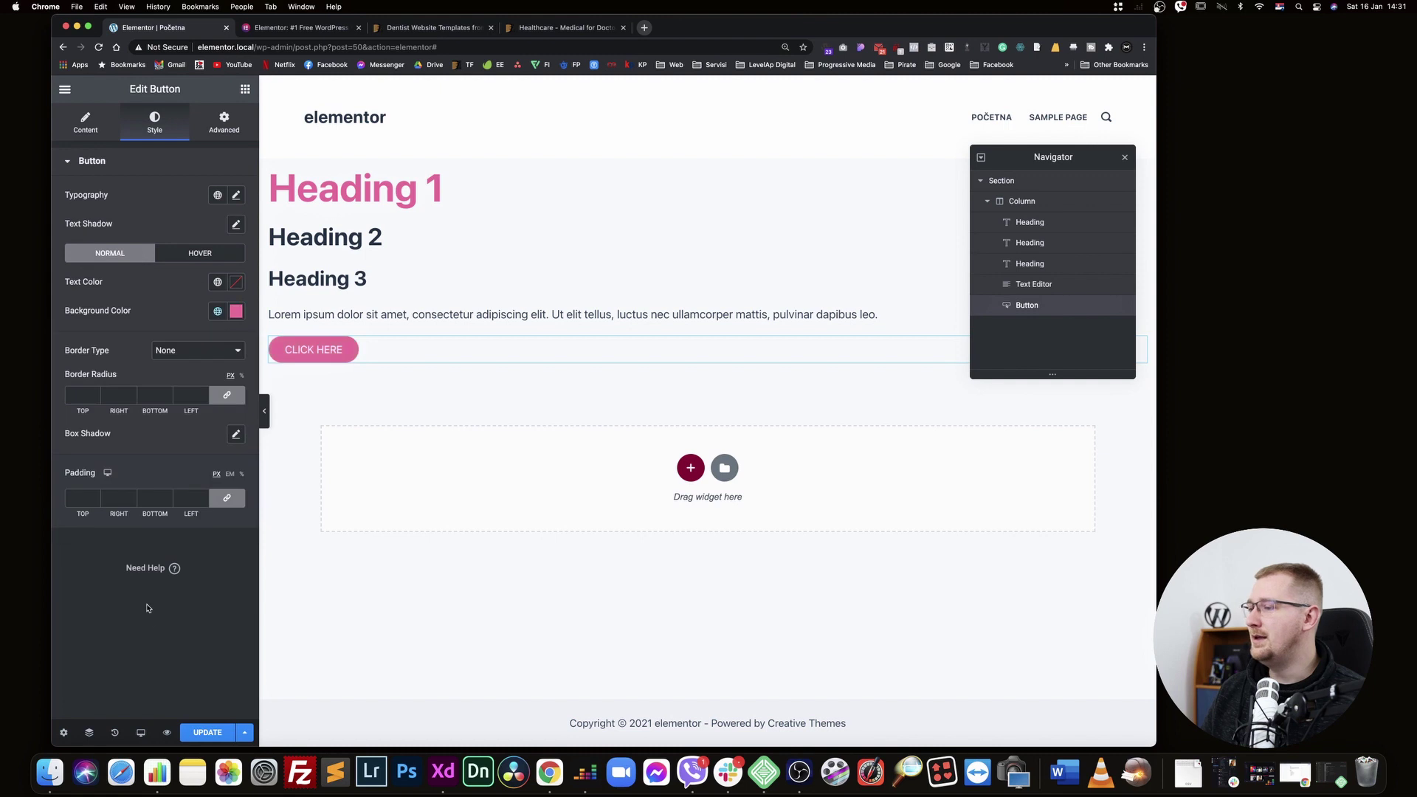
click(216, 733)
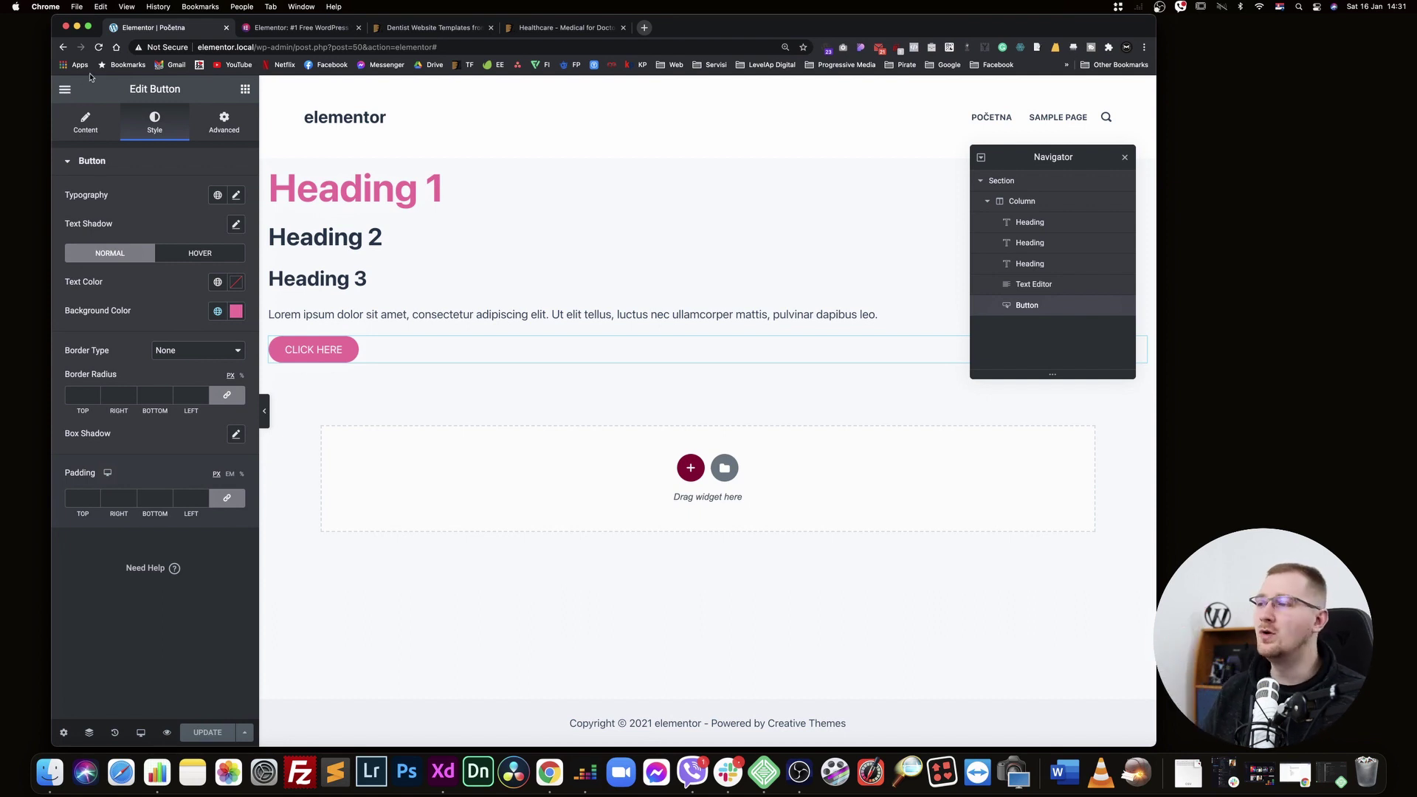
In the Site Settings, try changing the global color Pink to a bright green
click(65, 88)
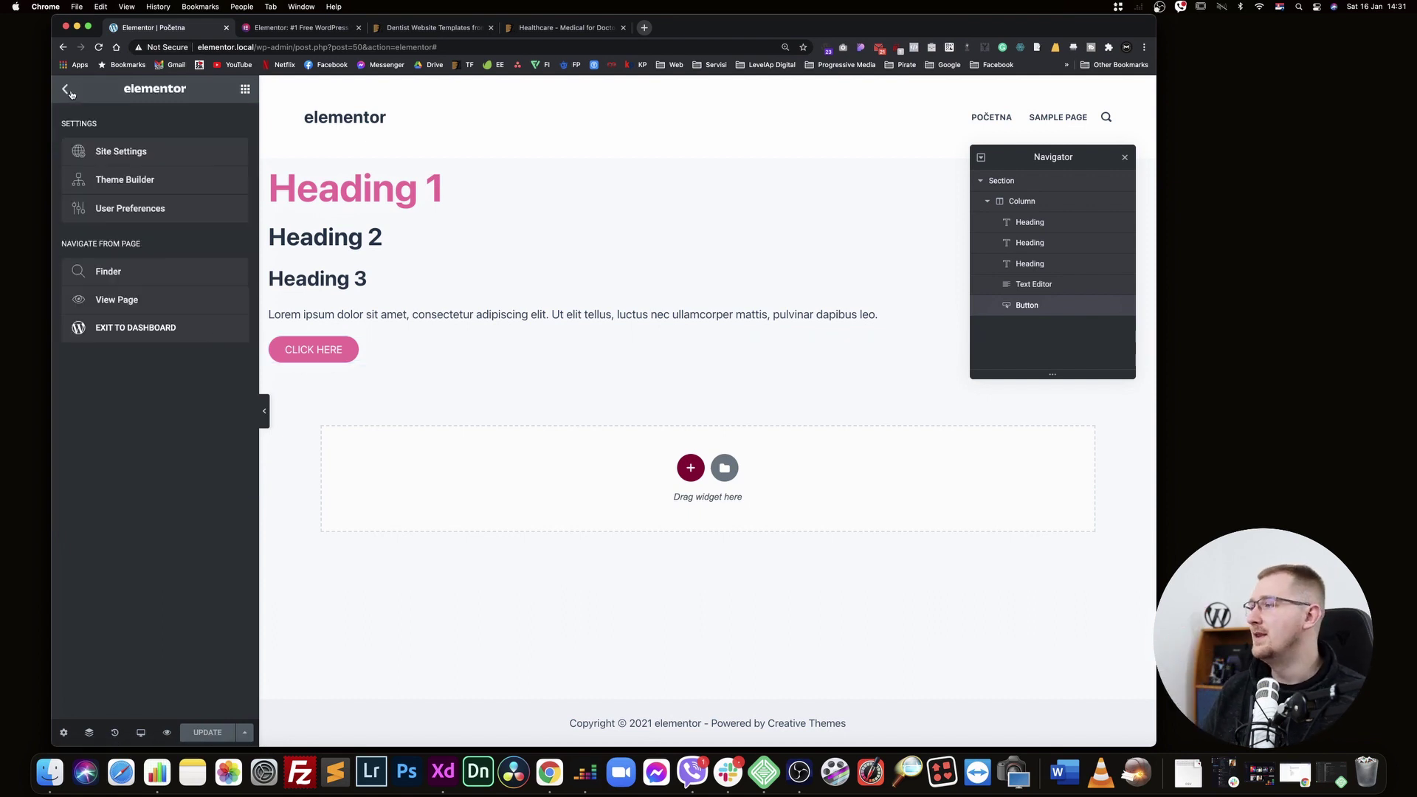
click(133, 151)
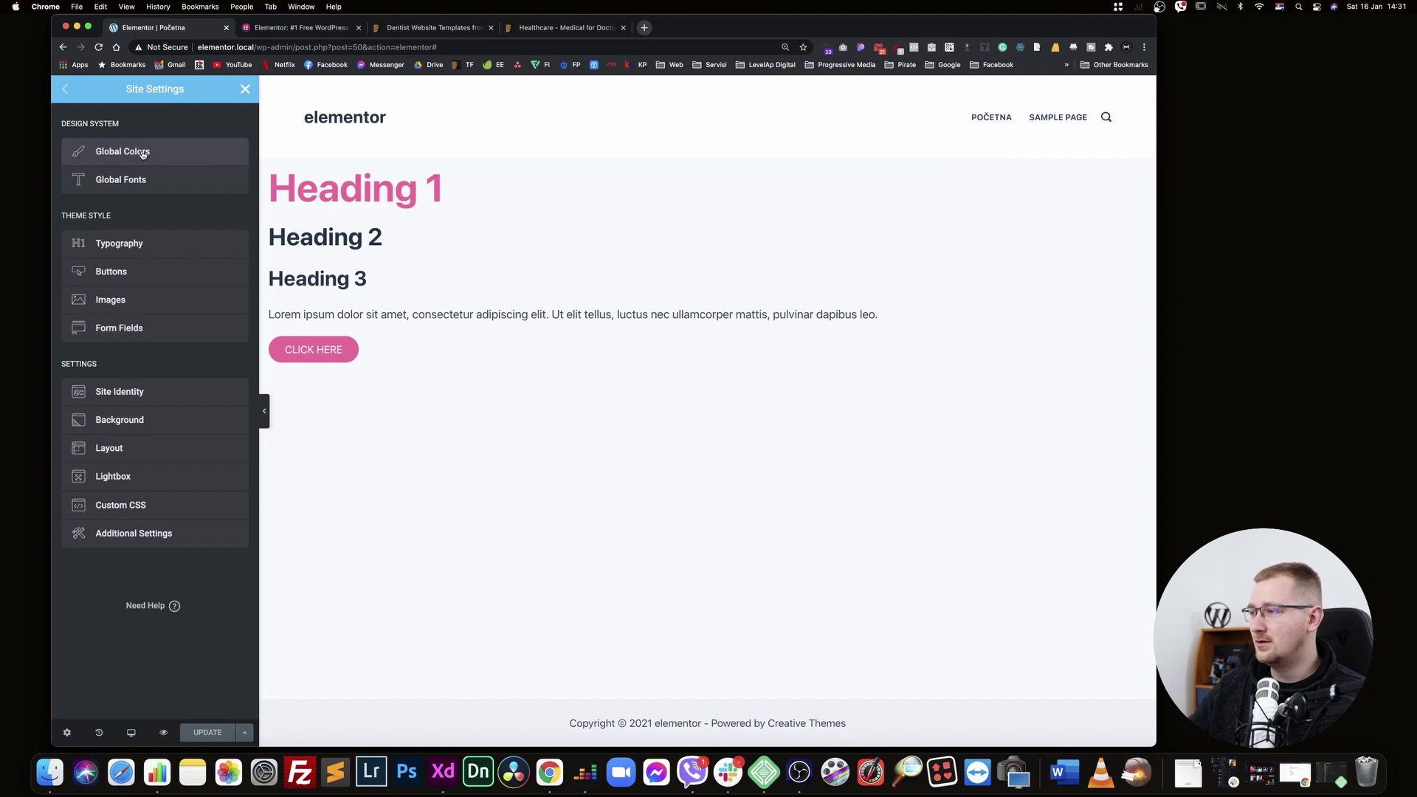
click(138, 151)
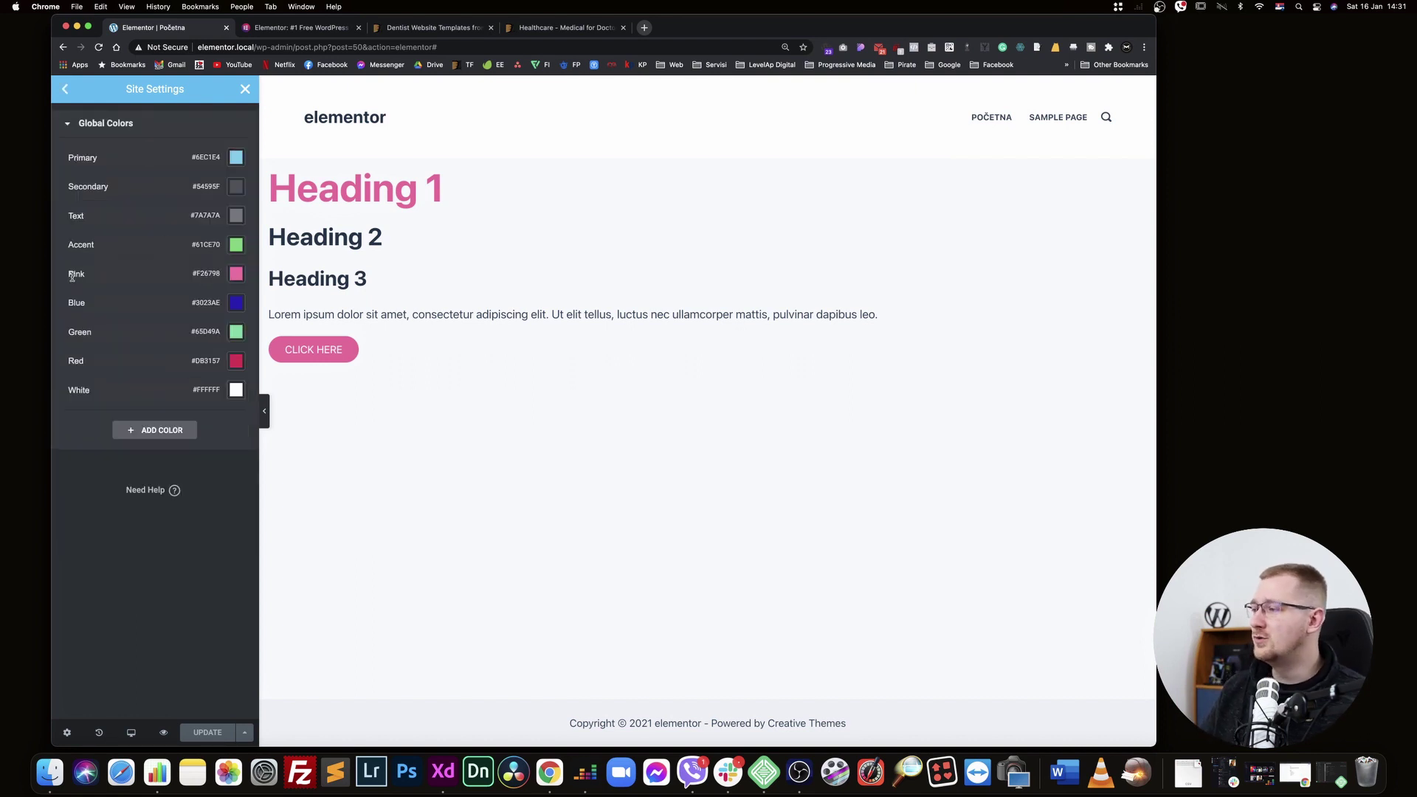
click(236, 274)
mouse_move(199, 376)
mouse_down()
mouse_move(180, 414)
mouse_move(168, 352)
mouse_move(196, 357)
mouse_up()
drag(148, 451, 136, 451)
mouse_move(175, 393)
mouse_down()
mouse_move(154, 345)
mouse_move(112, 411)
mouse_move(162, 414)
mouse_move(196, 333)
mouse_up()
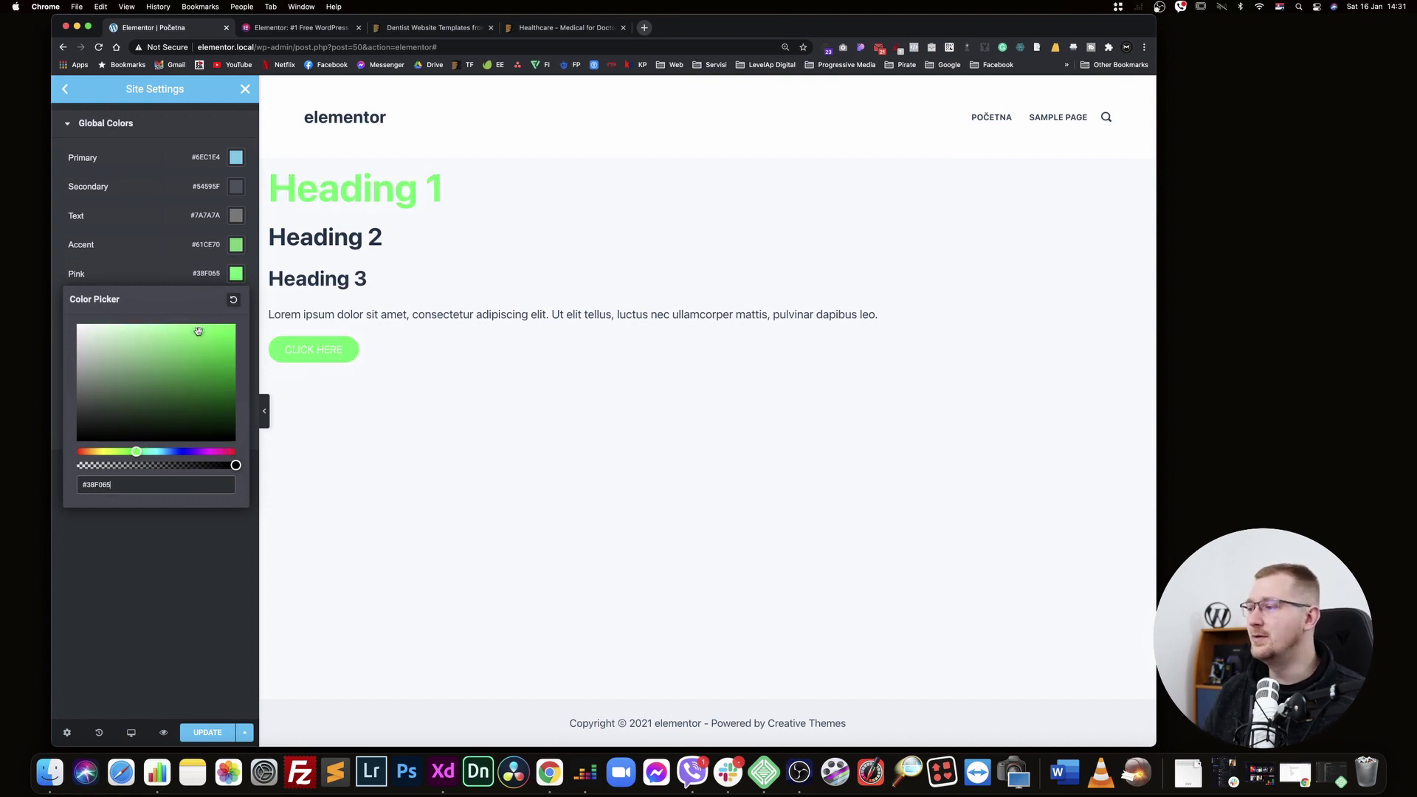
click(151, 245)
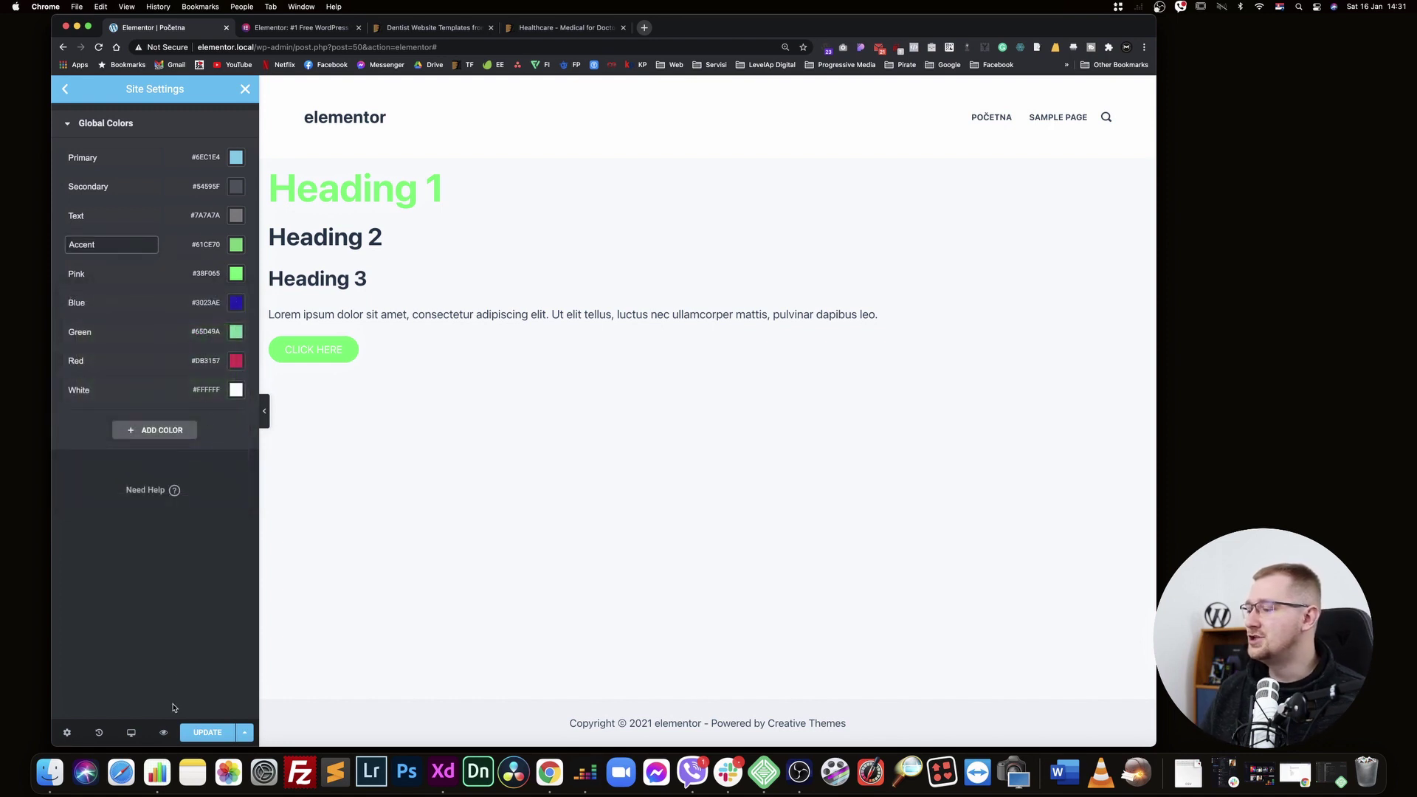
Undo the global color change by reverting to the Editing Started state in the history, and return to the Global Colors
click(99, 732)
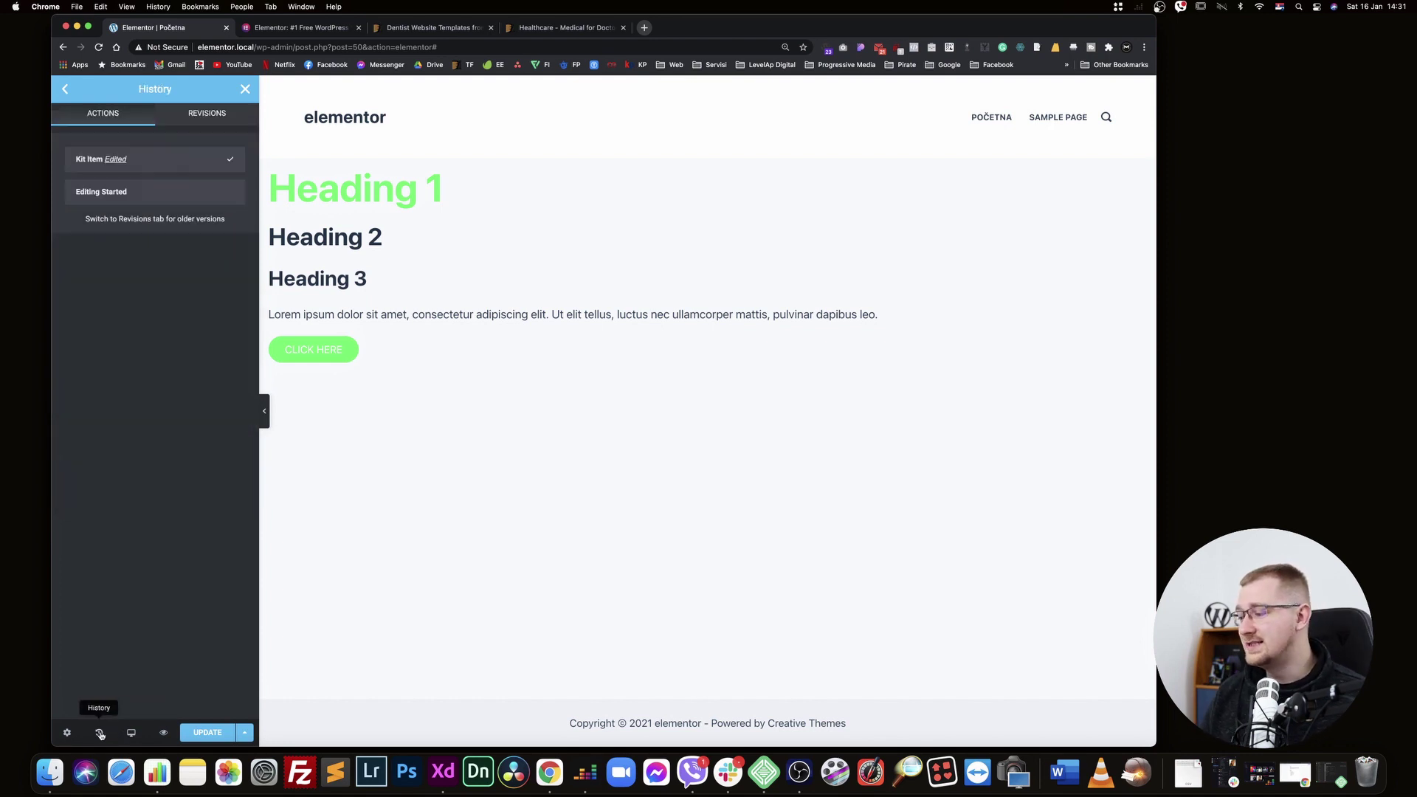
click(154, 192)
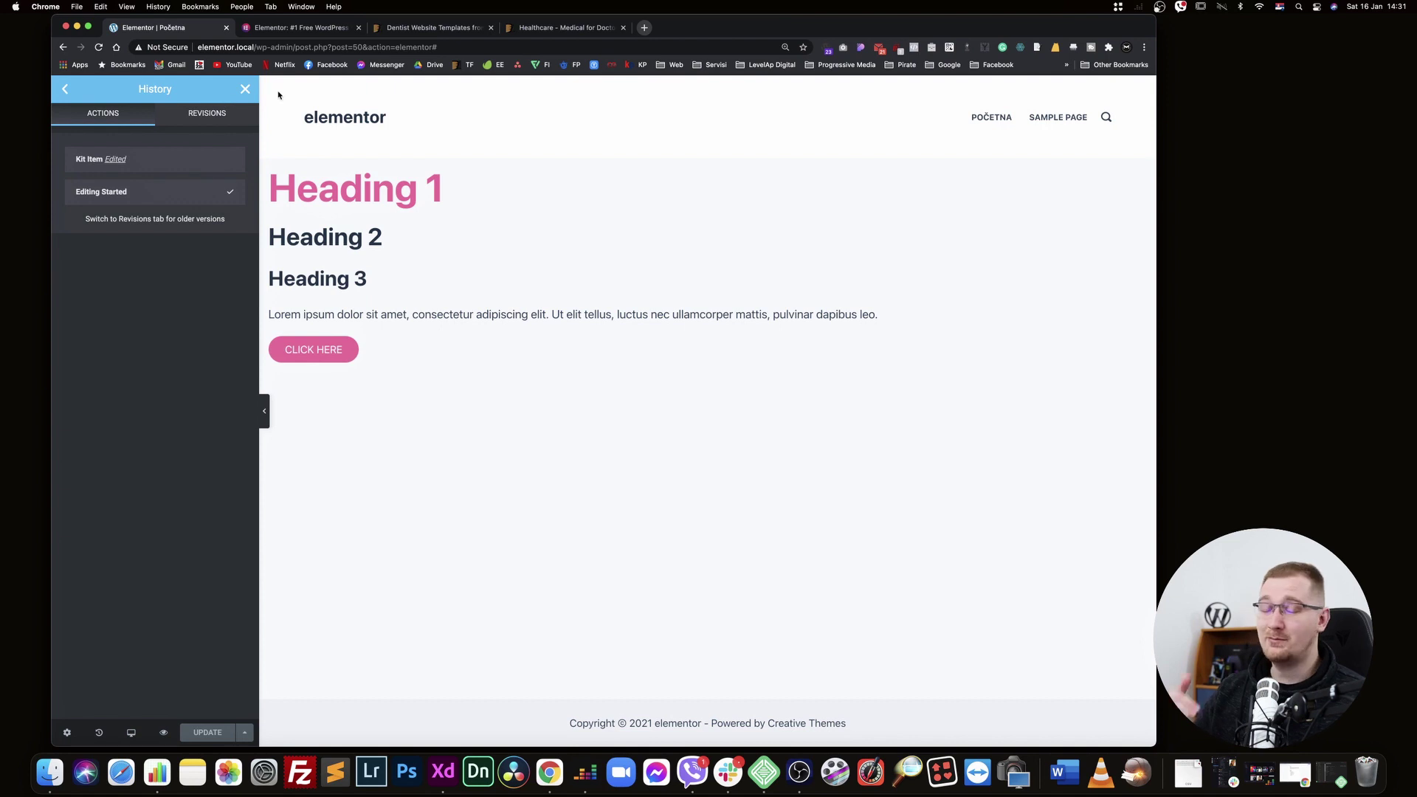
click(65, 89)
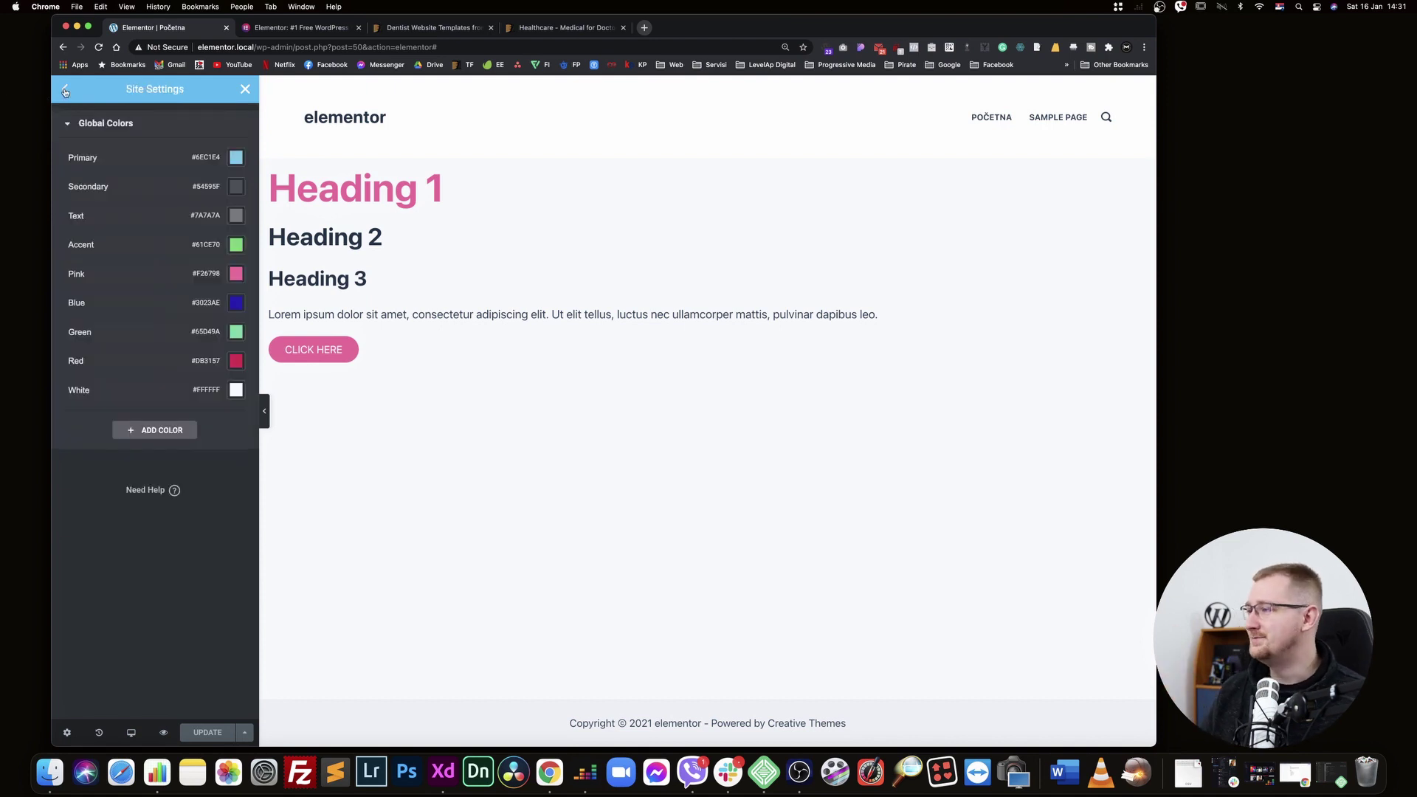
Open the Global Fonts and examine the Primary font's typography options and its font family list
click(74, 89)
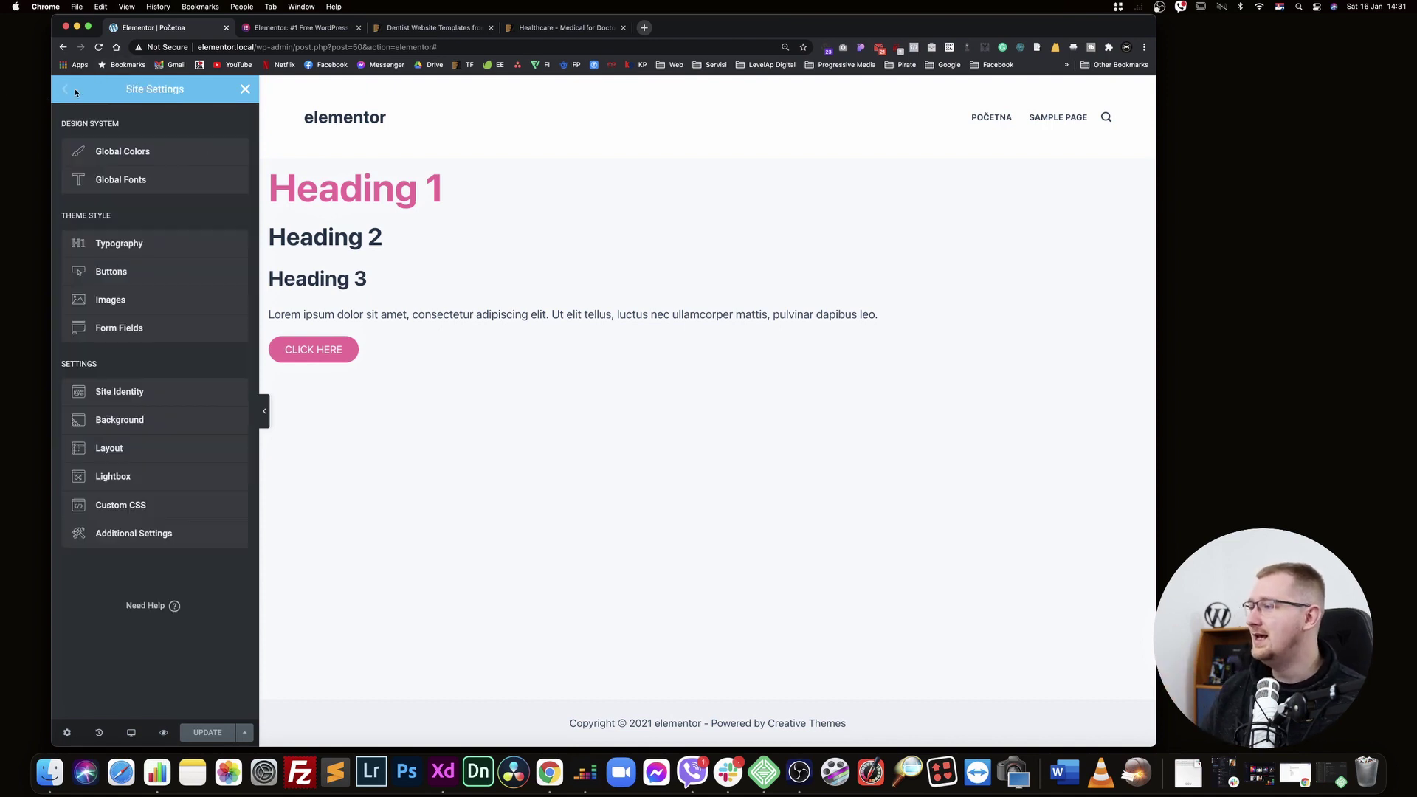
click(139, 183)
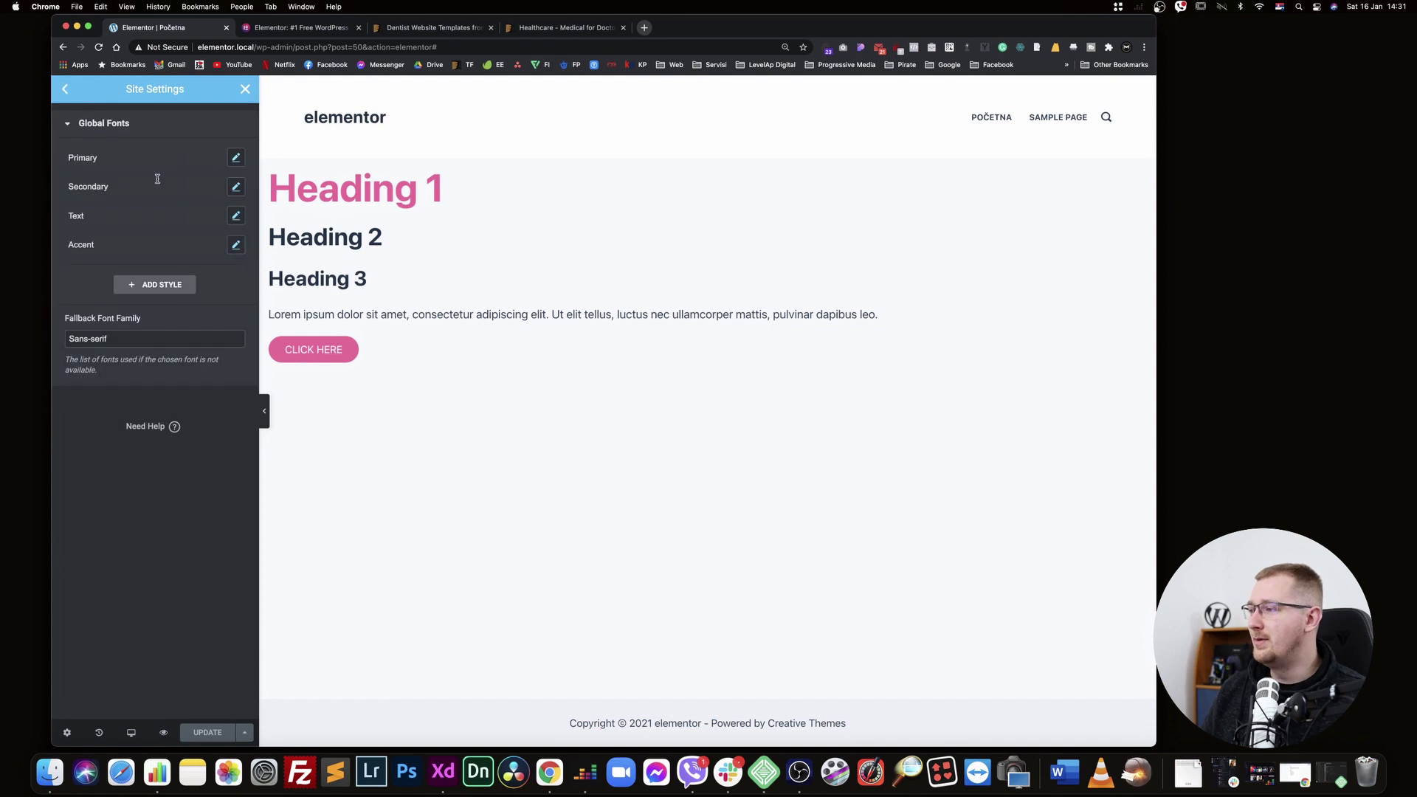
click(233, 158)
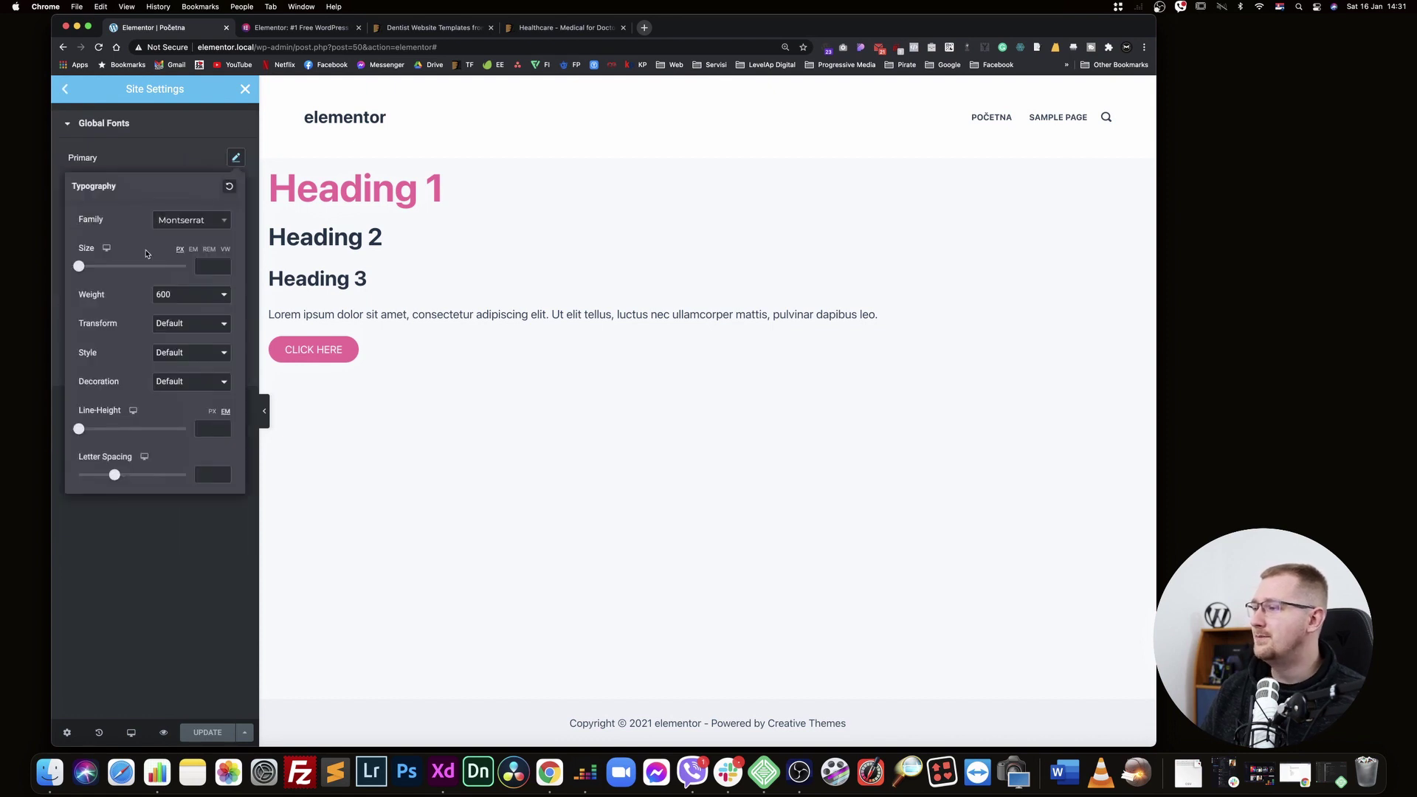
click(192, 221)
click(188, 181)
click(176, 165)
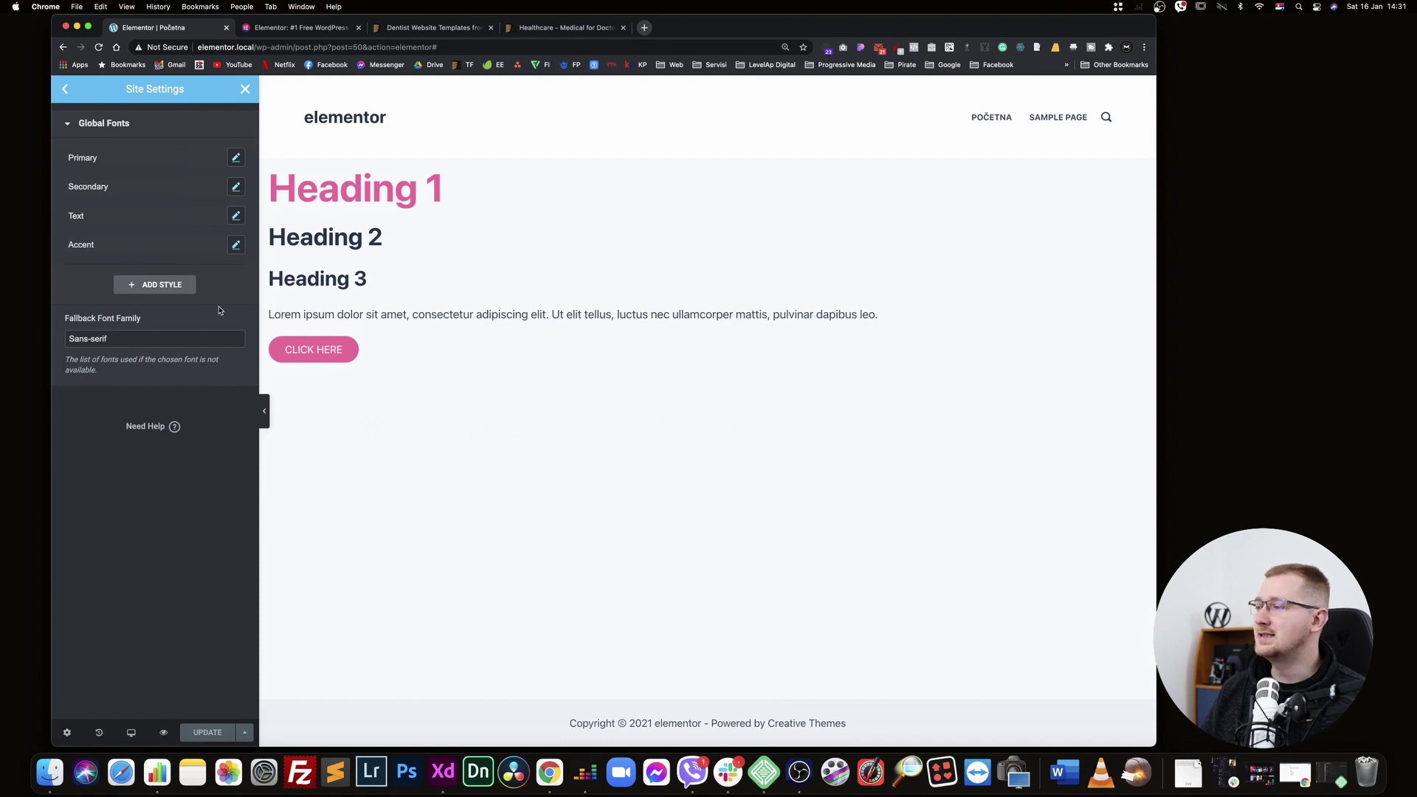
Add a new global font style and name it Podnaslov
click(155, 285)
click(121, 273)
key(BackSpace)
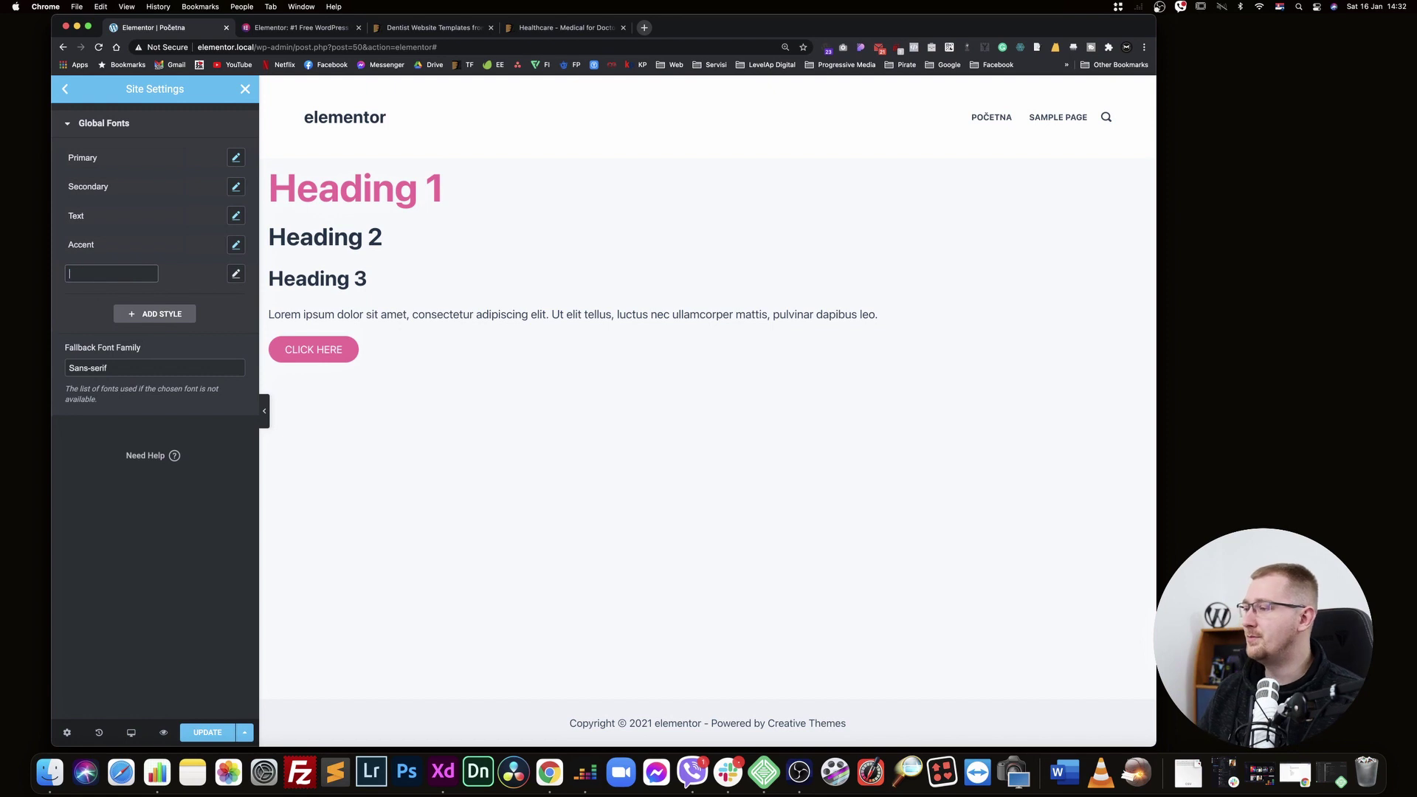
Set the Podnaslov font style's family to Montserrat and its size to 30
click(235, 273)
click(190, 336)
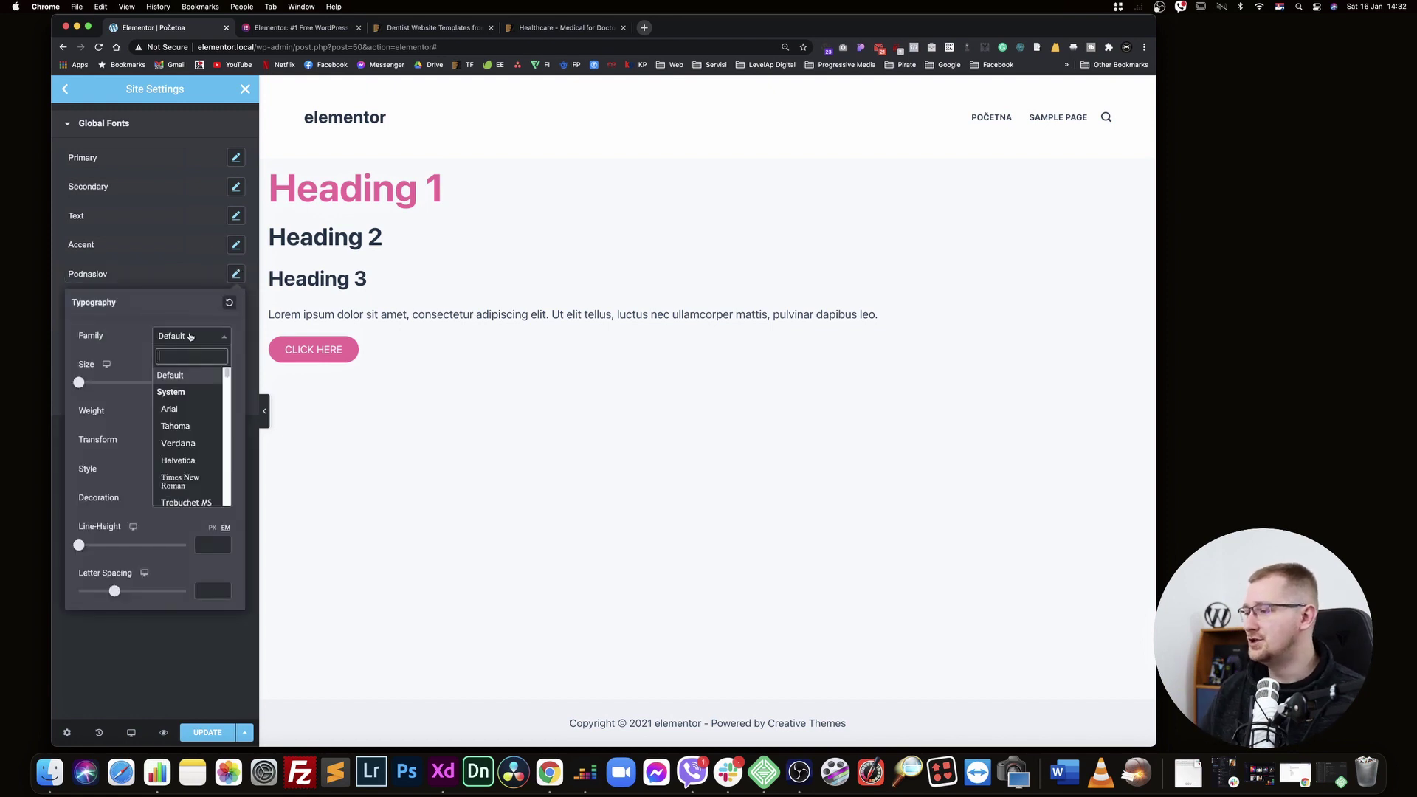
text(monts)
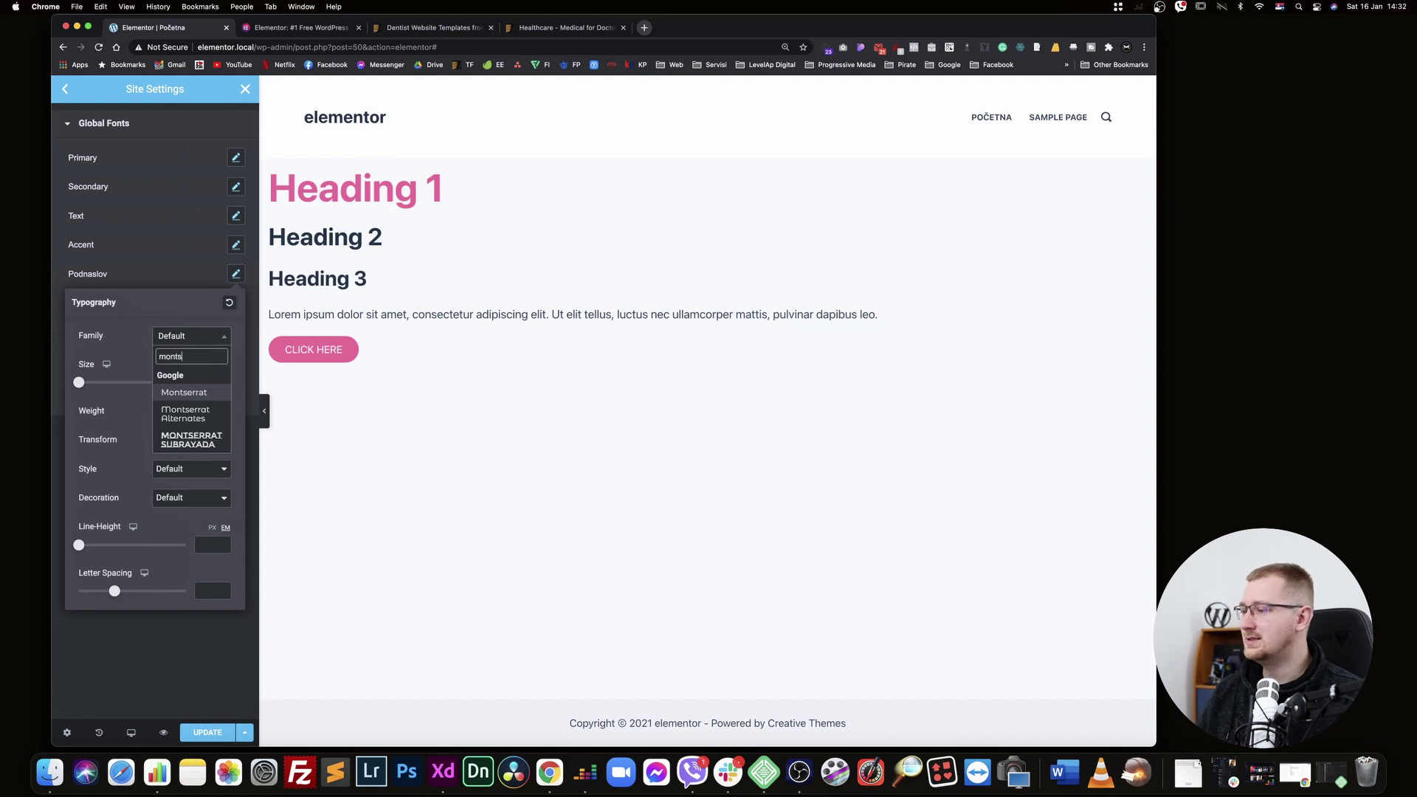
key(Return)
click(210, 381)
text(30)
click(434, 210)
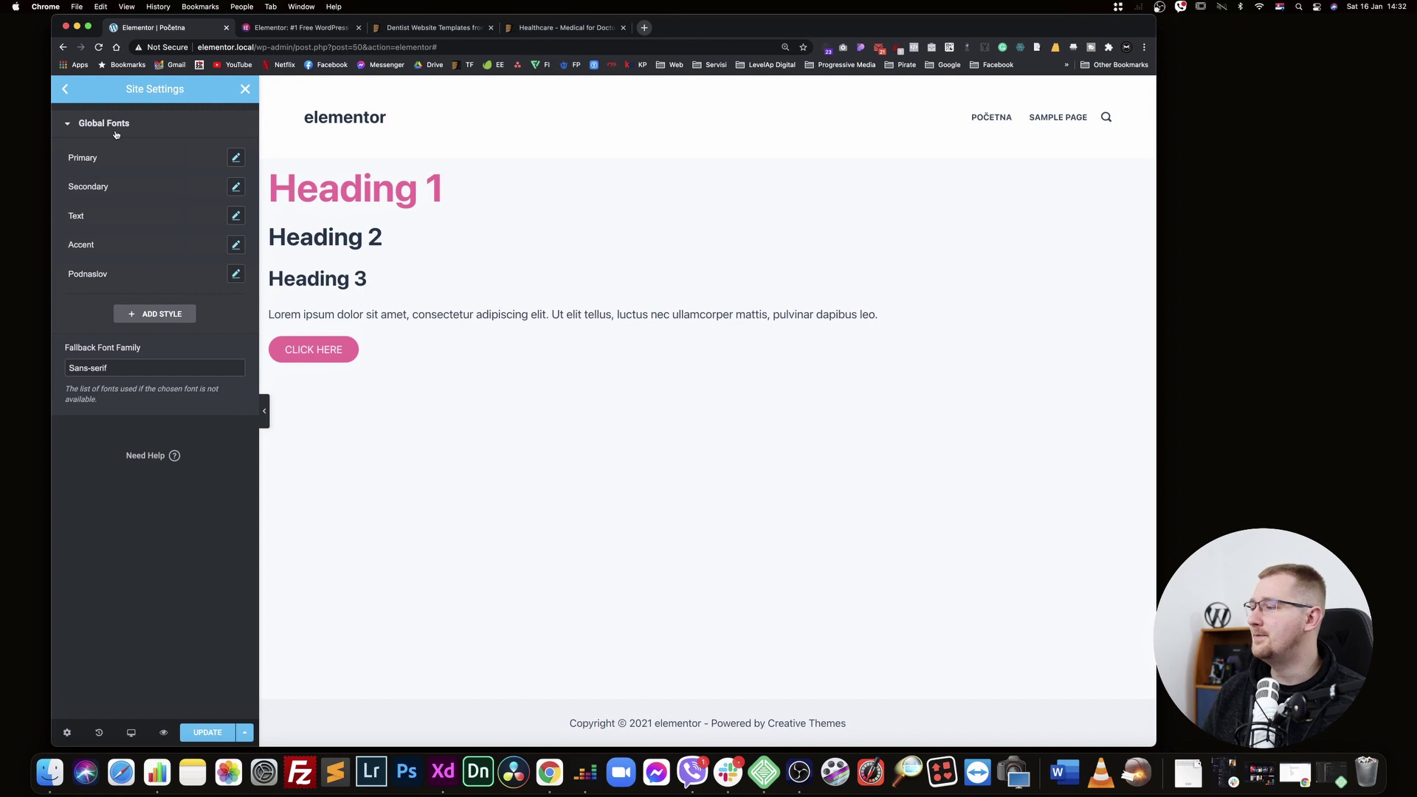
In the theme style Typography settings, set the body text size to 16 px
click(65, 88)
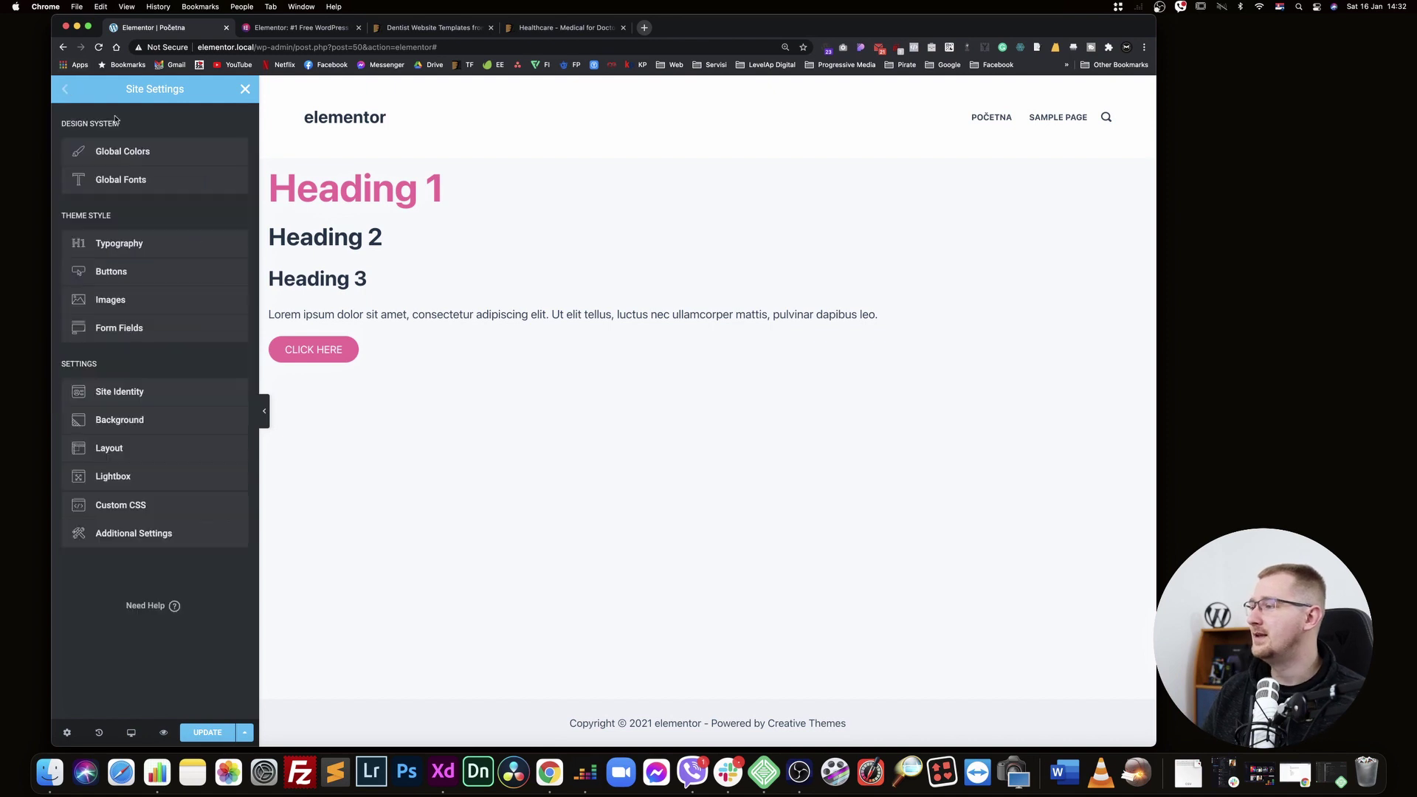
click(121, 247)
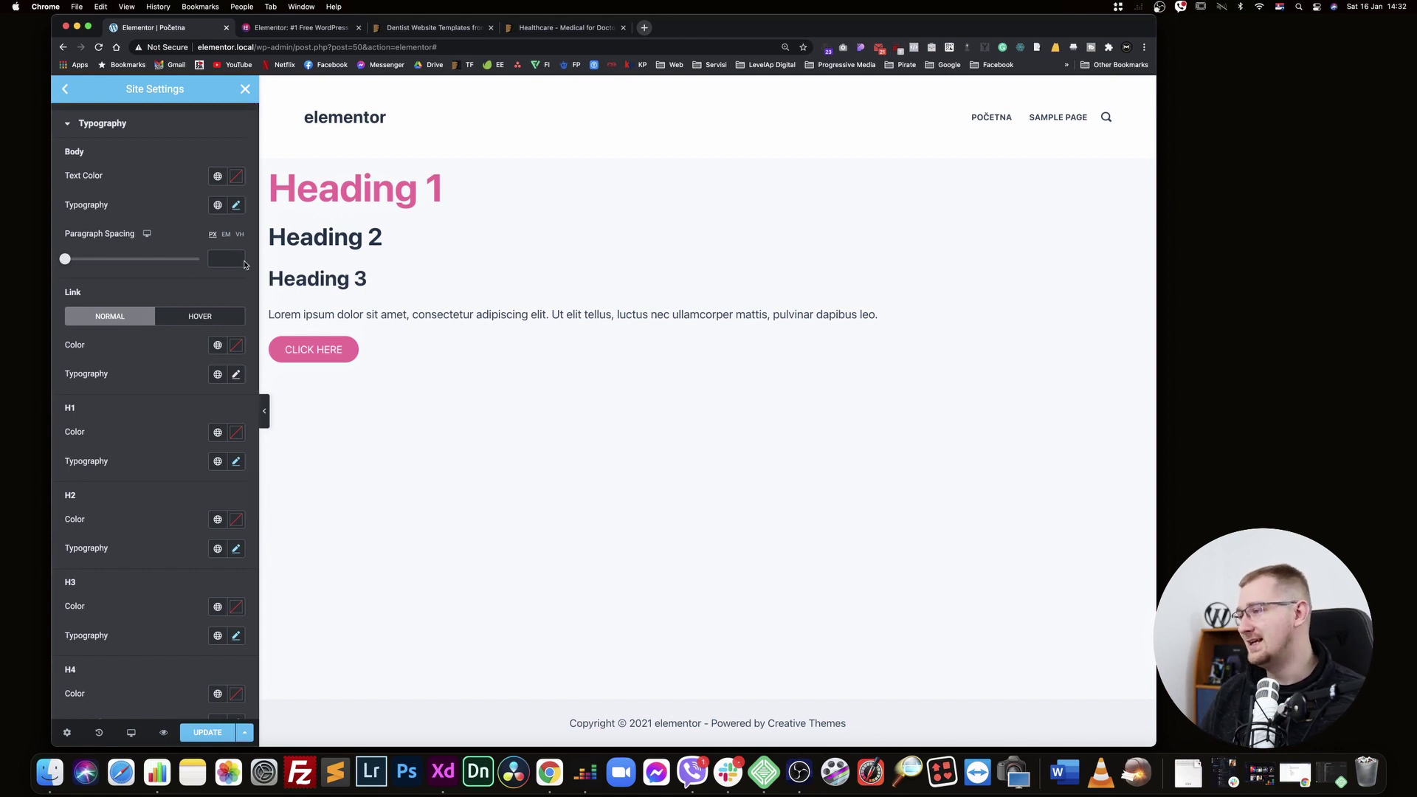
click(236, 205)
click(212, 322)
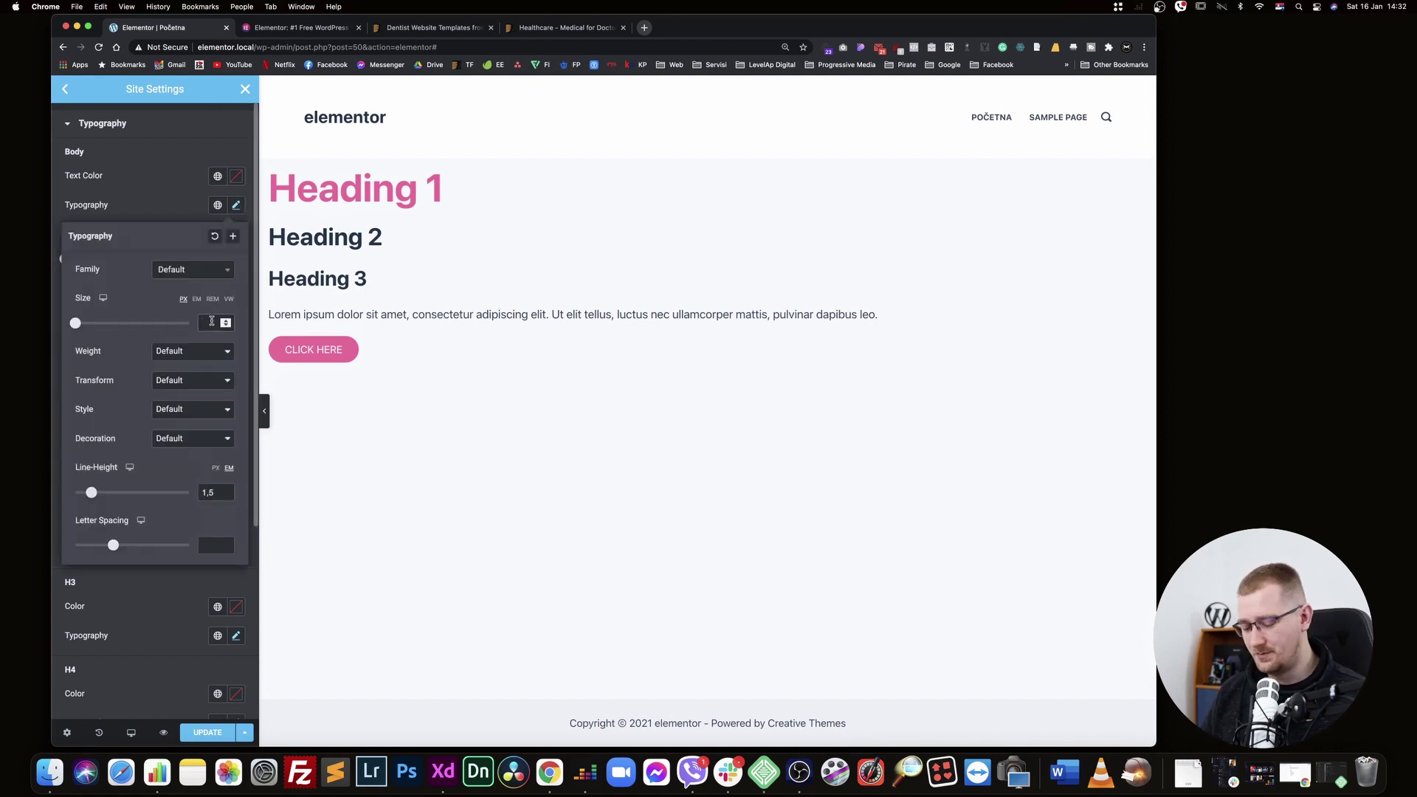
text(16)
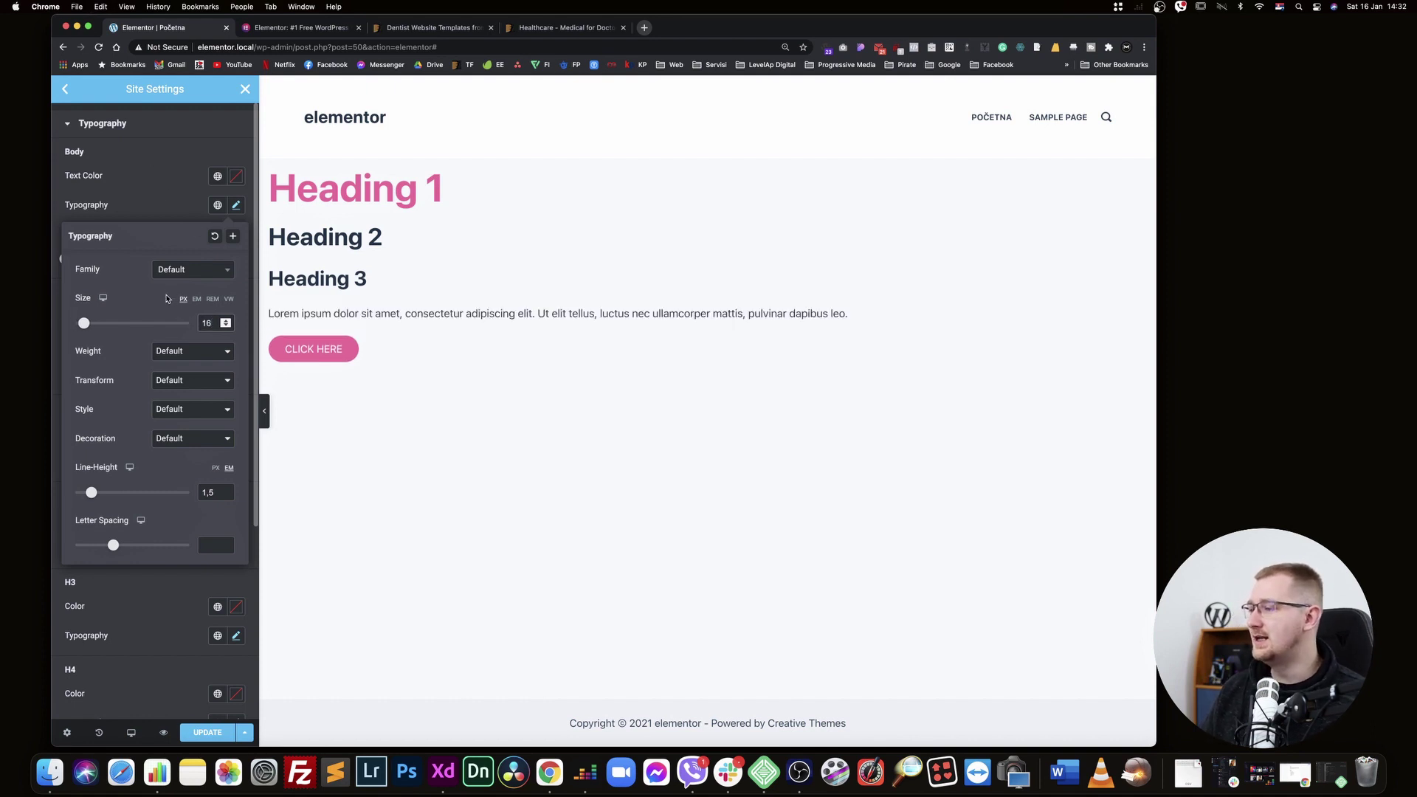
Try the font weights 900 and 100 on the body text and restore the Default weight
click(164, 352)
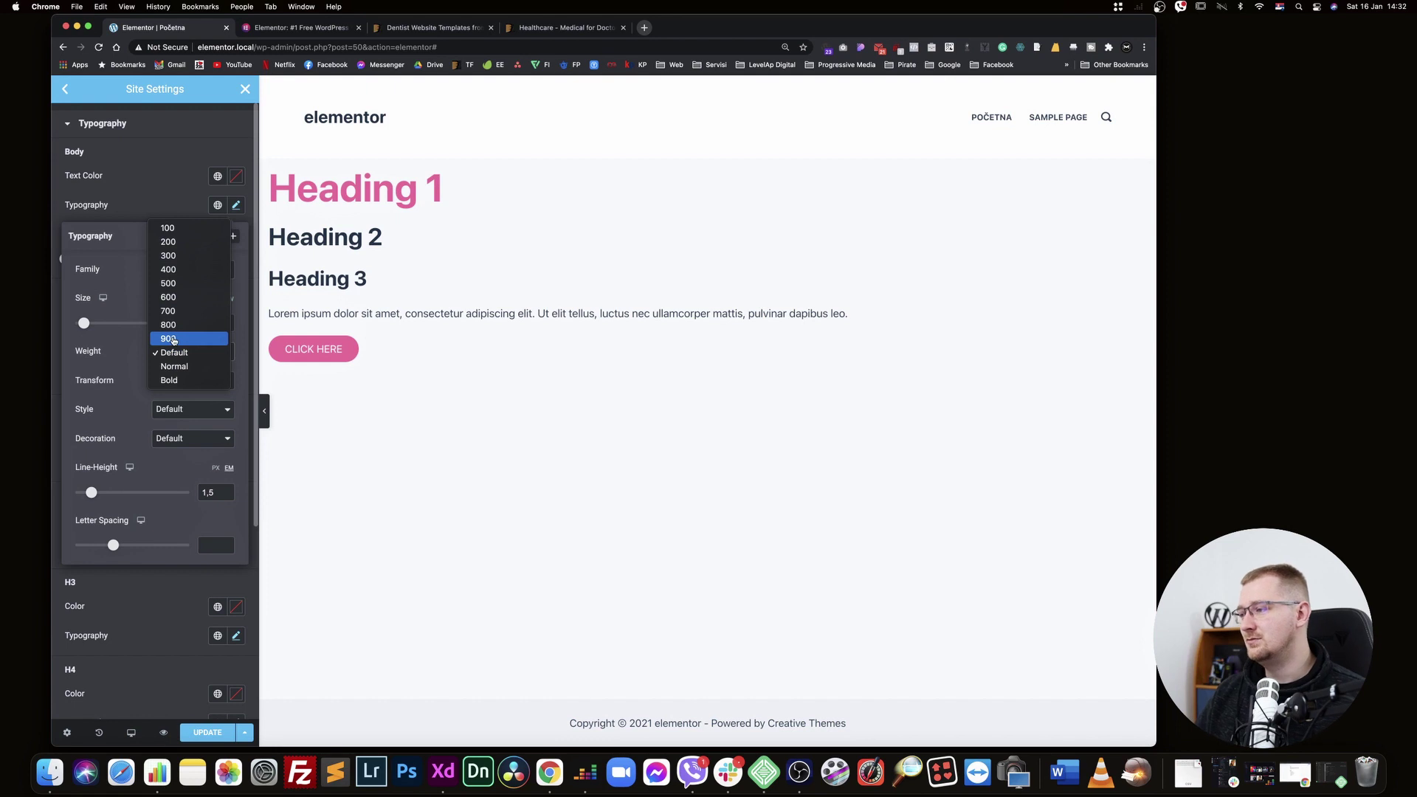
click(173, 339)
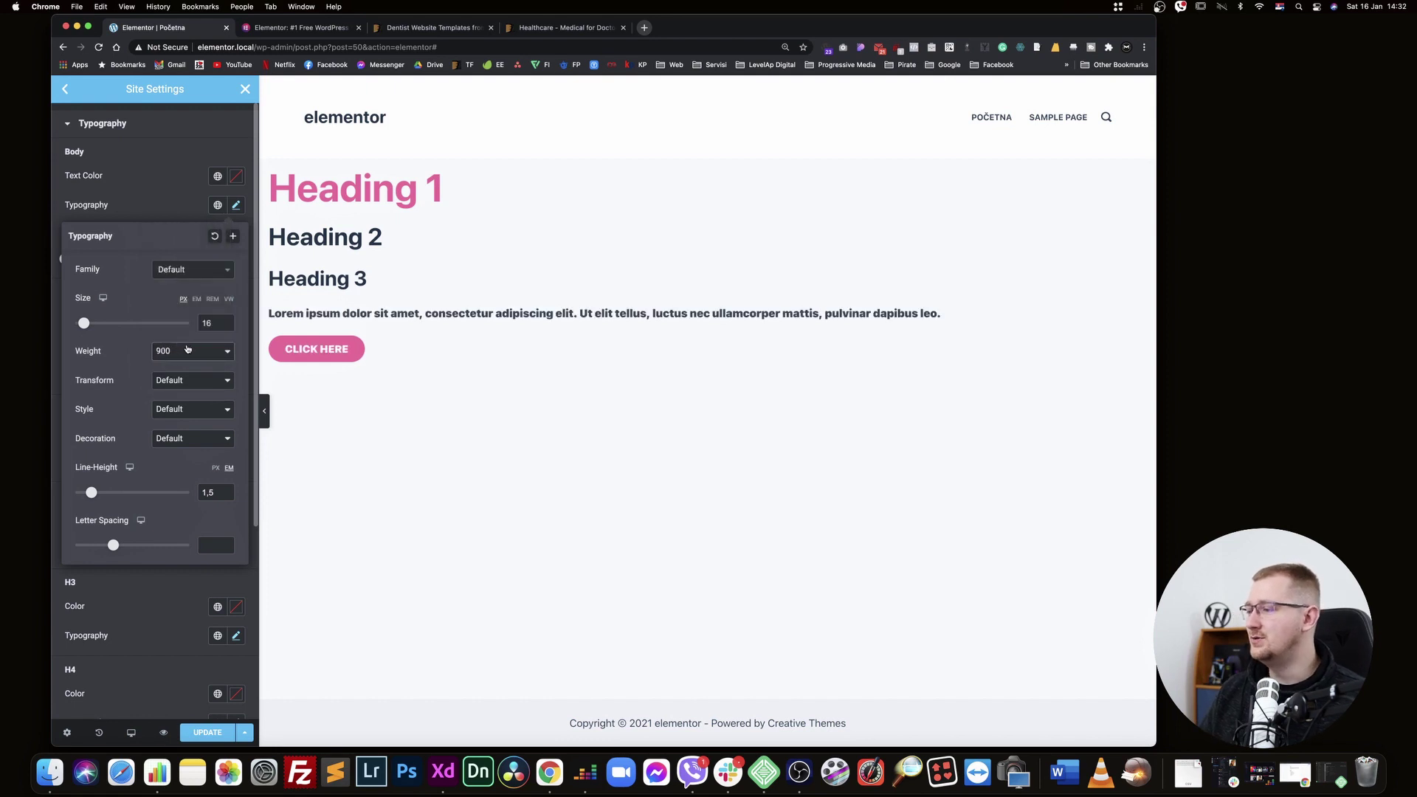
click(187, 350)
click(184, 242)
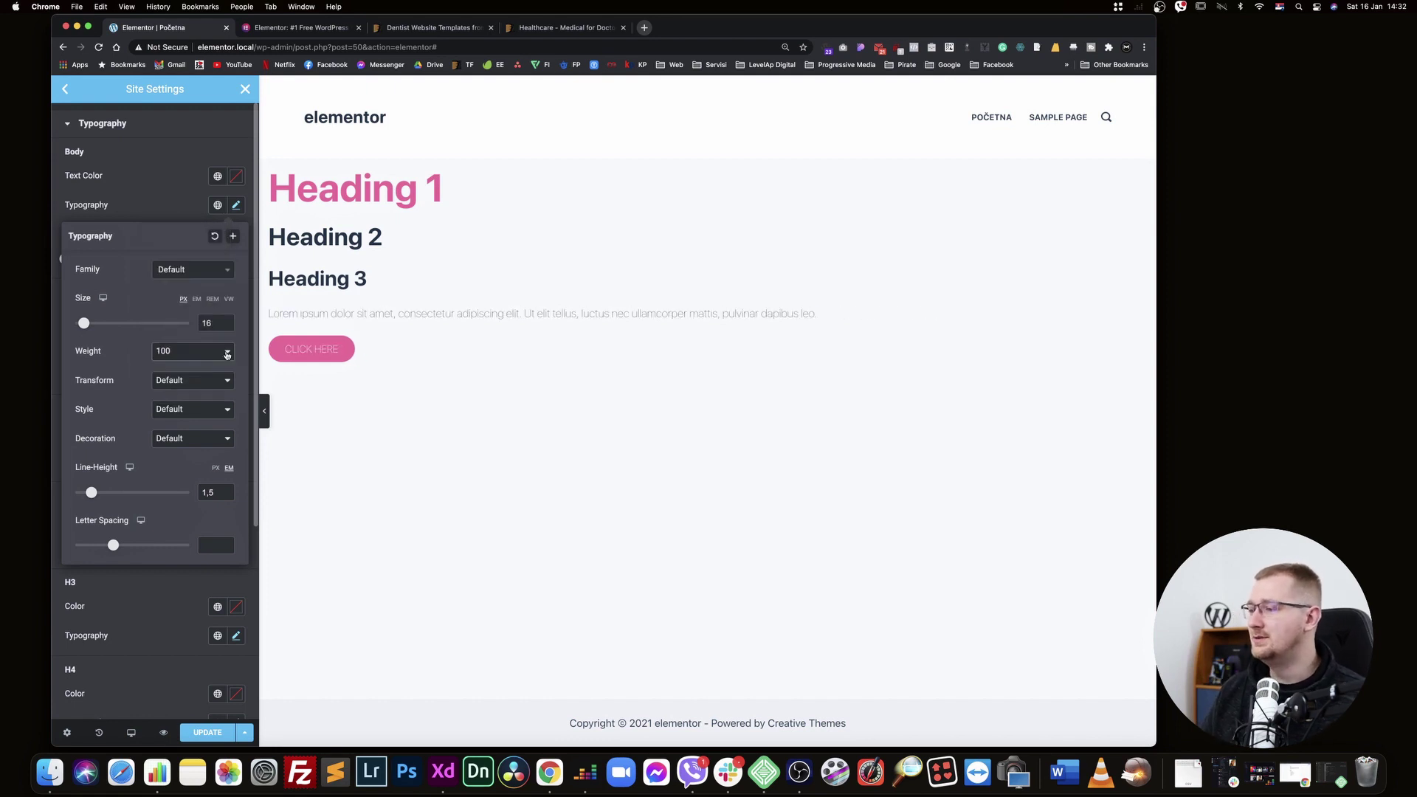
click(206, 353)
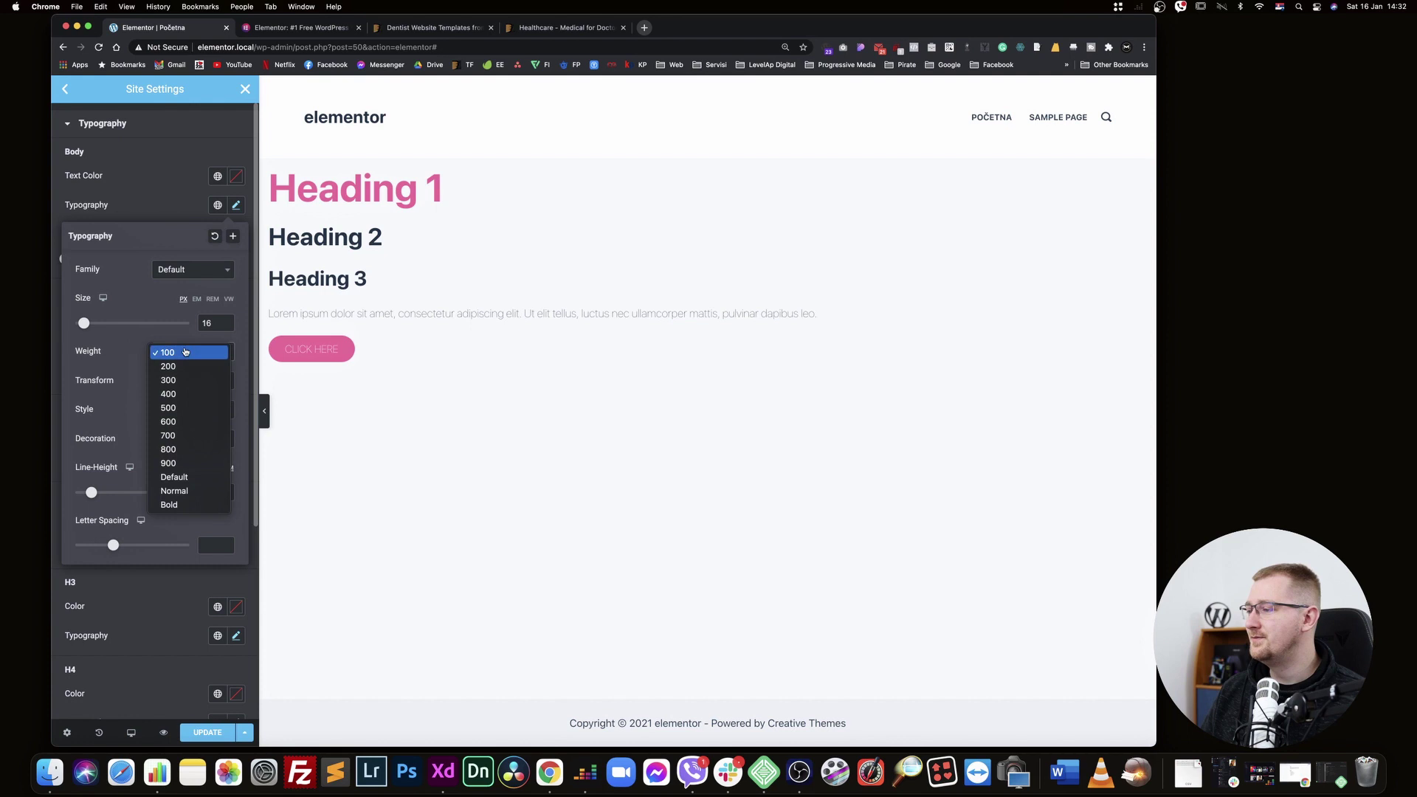
click(177, 479)
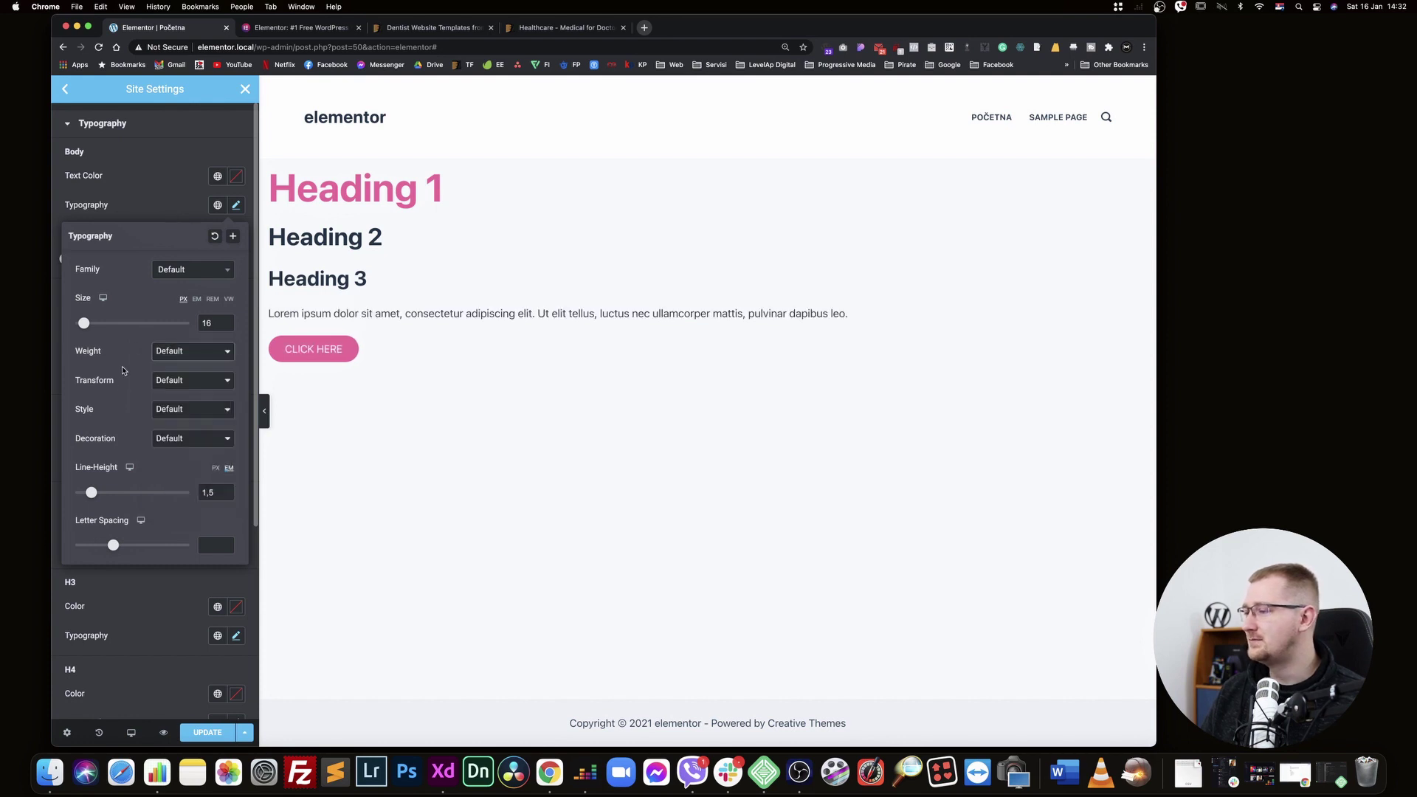
Try the Uppercase transform on the body text, restore it to Default and close the body typography options
click(163, 389)
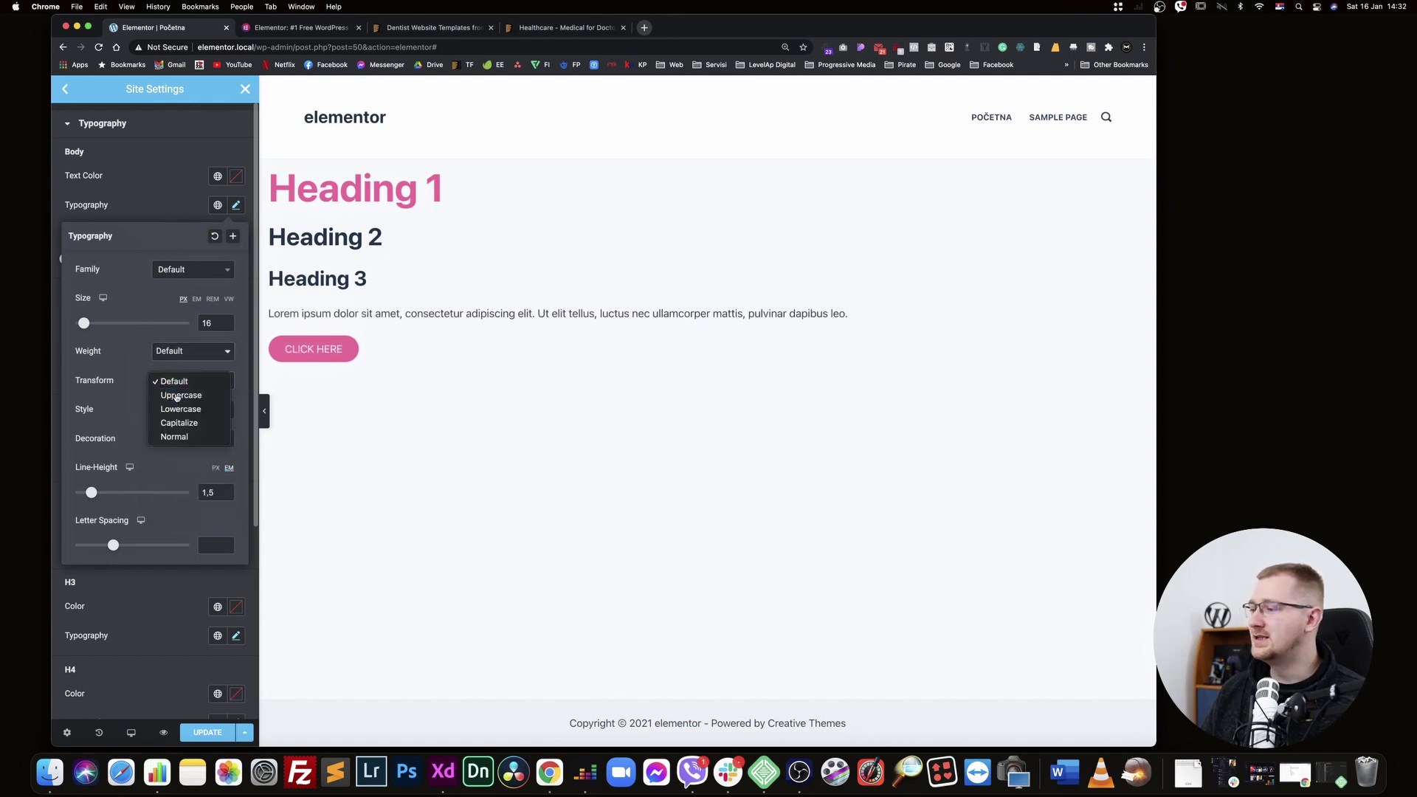
click(179, 394)
click(183, 380)
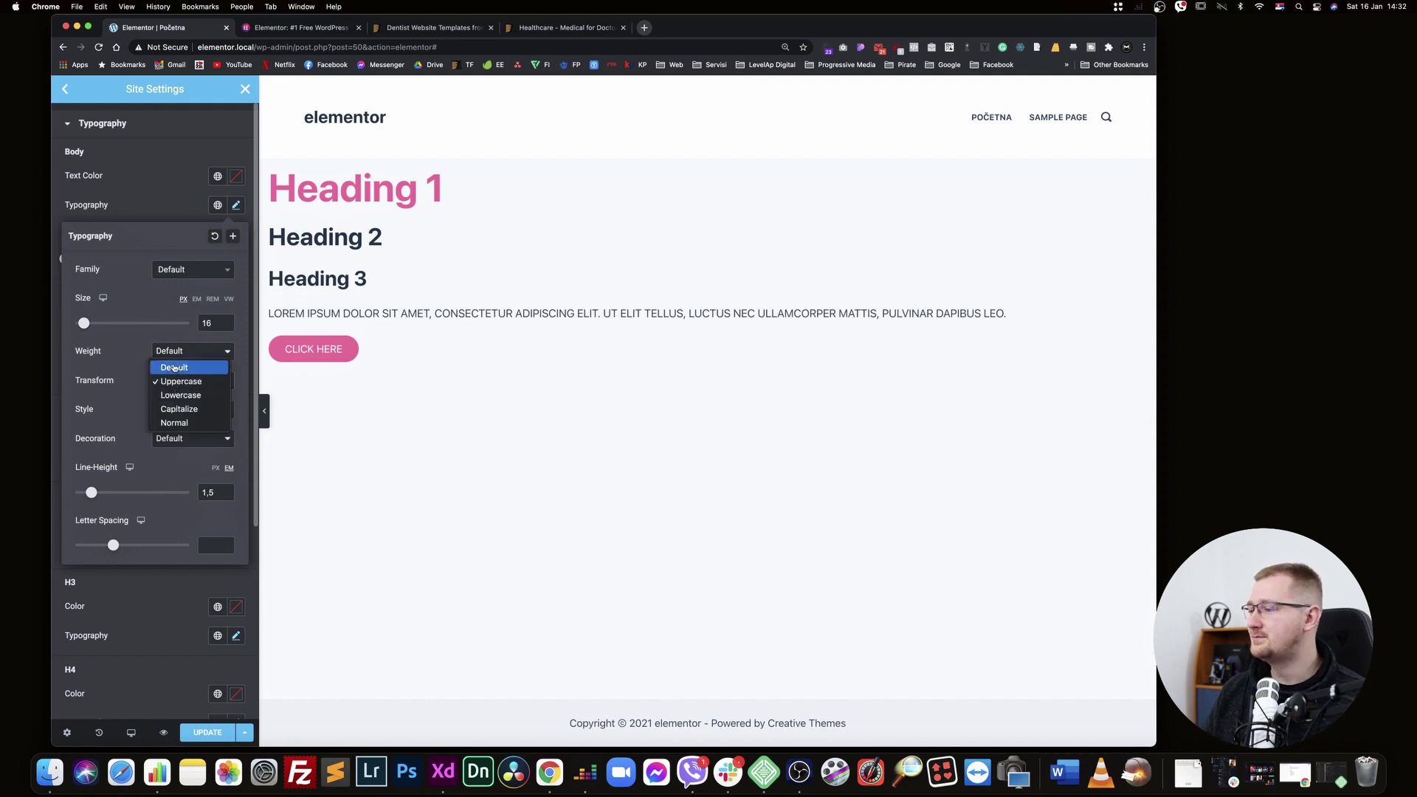
click(179, 367)
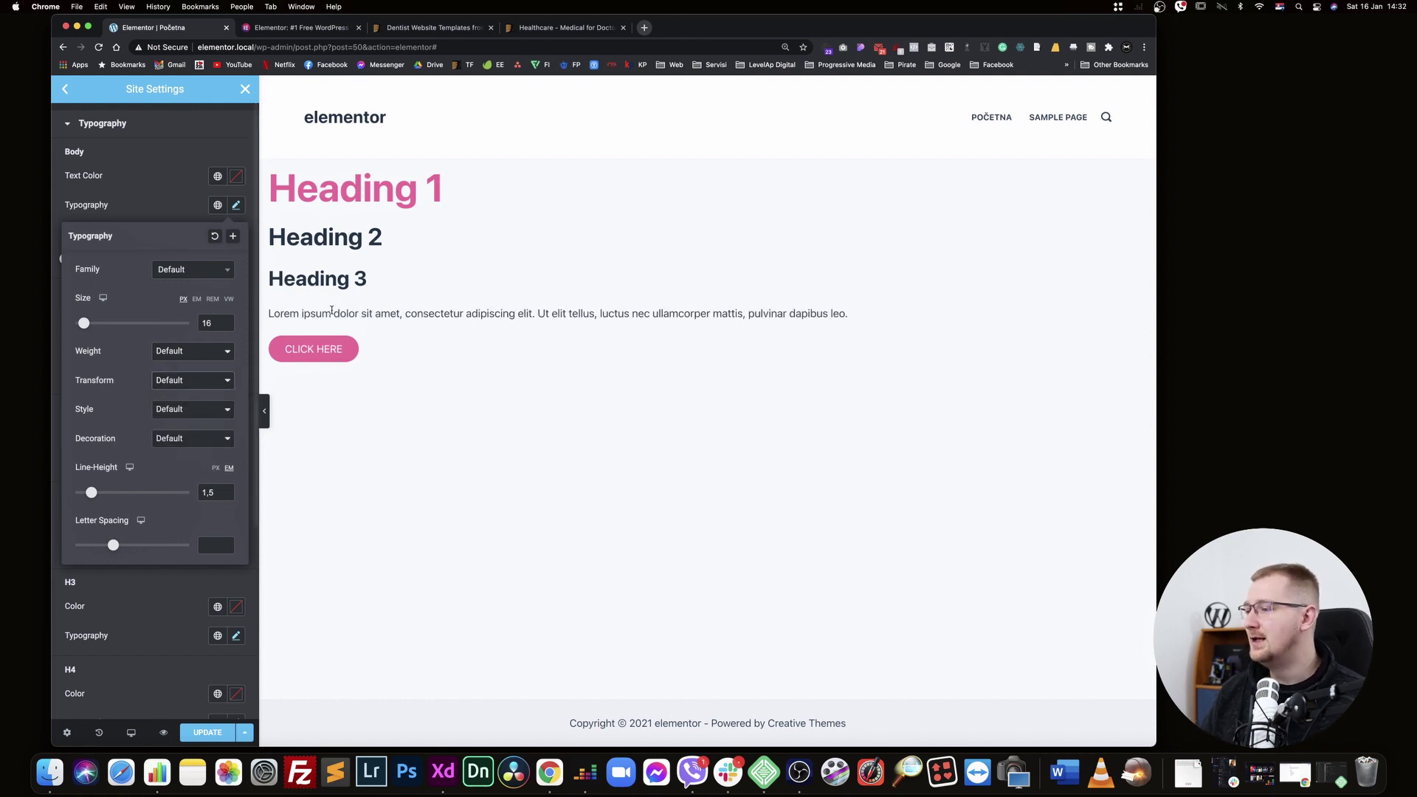
click(164, 175)
Review the H1 to H6 typography settings and set the H1 color to the global color Secondary
scroll(154, 277, down, 5)
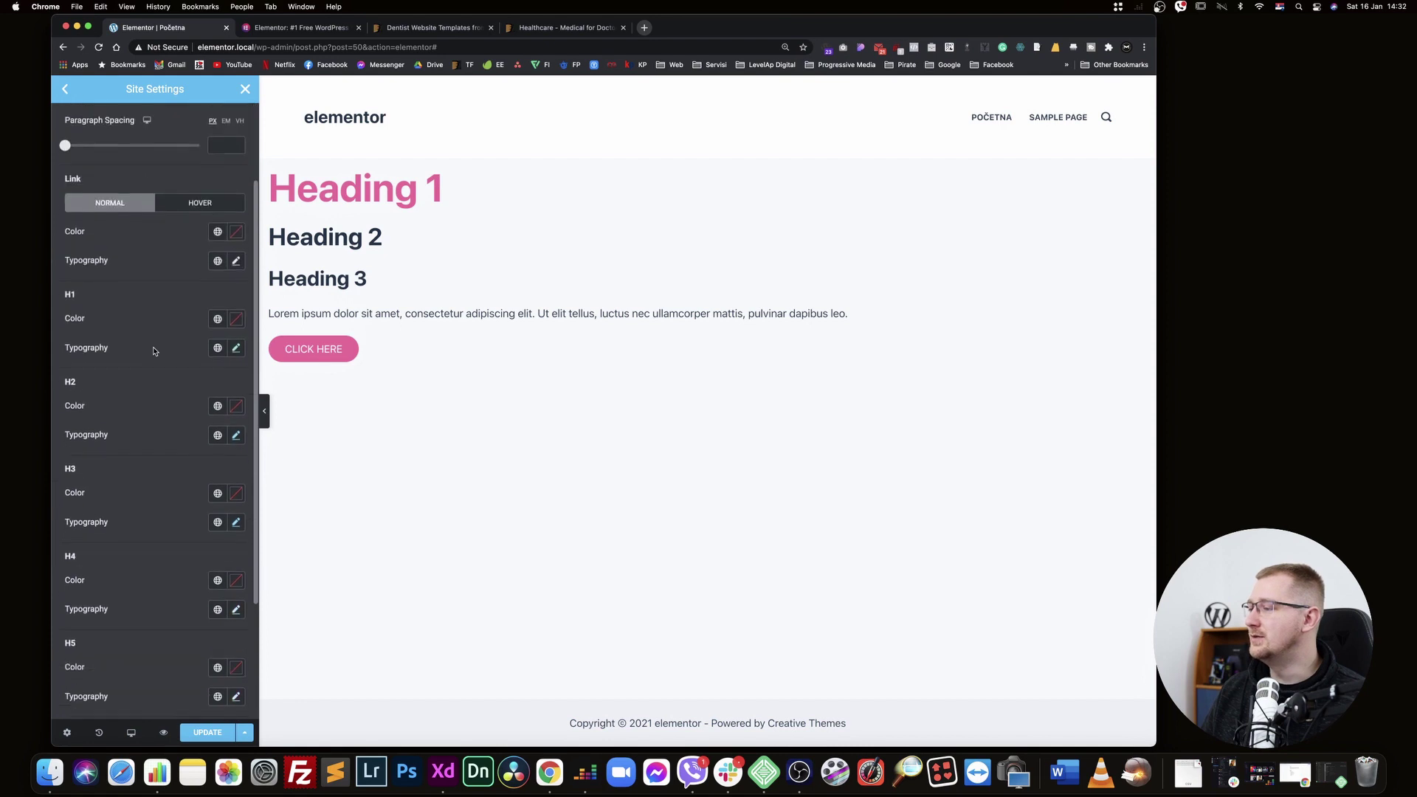
double_click(69, 221)
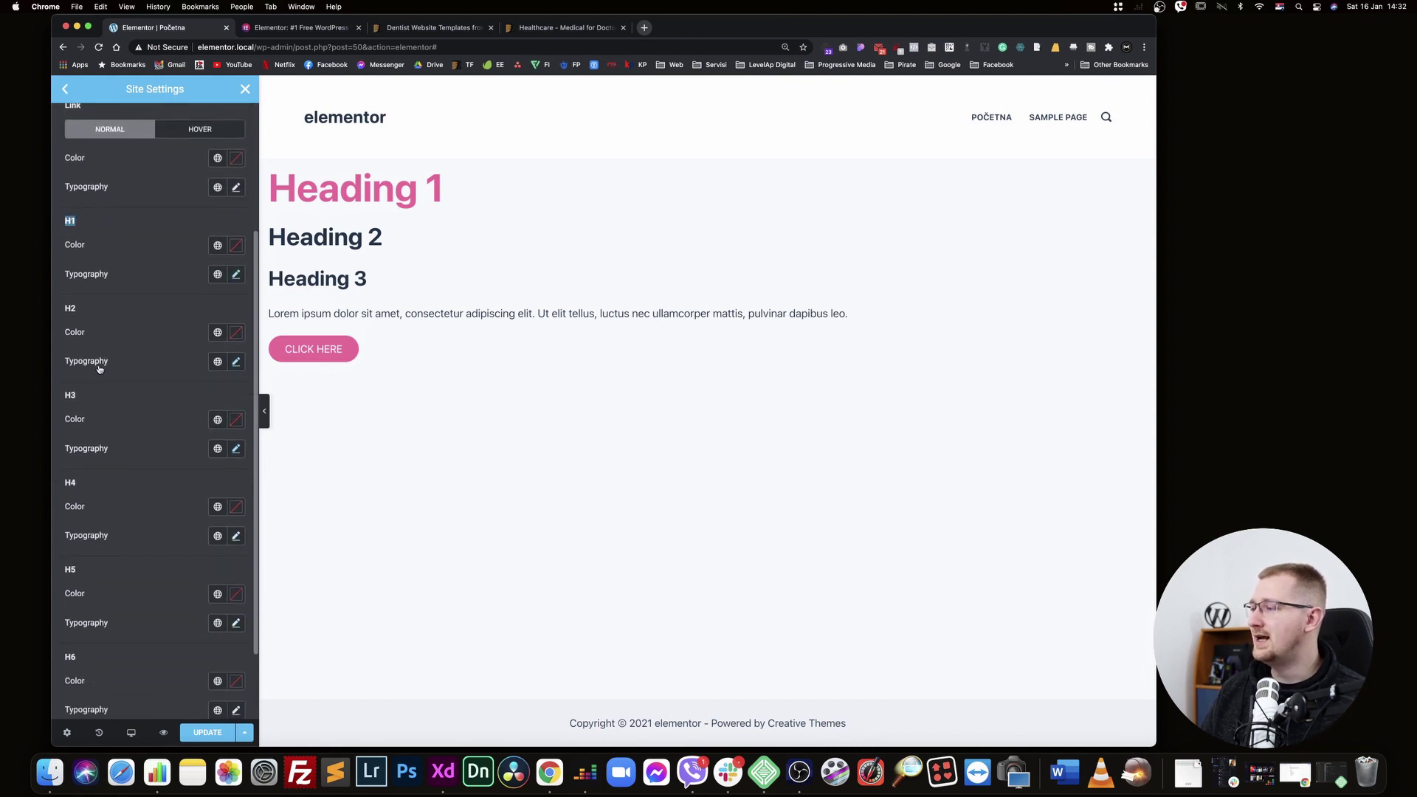
scroll(99, 369, down, 3)
drag(77, 566, 47, 564)
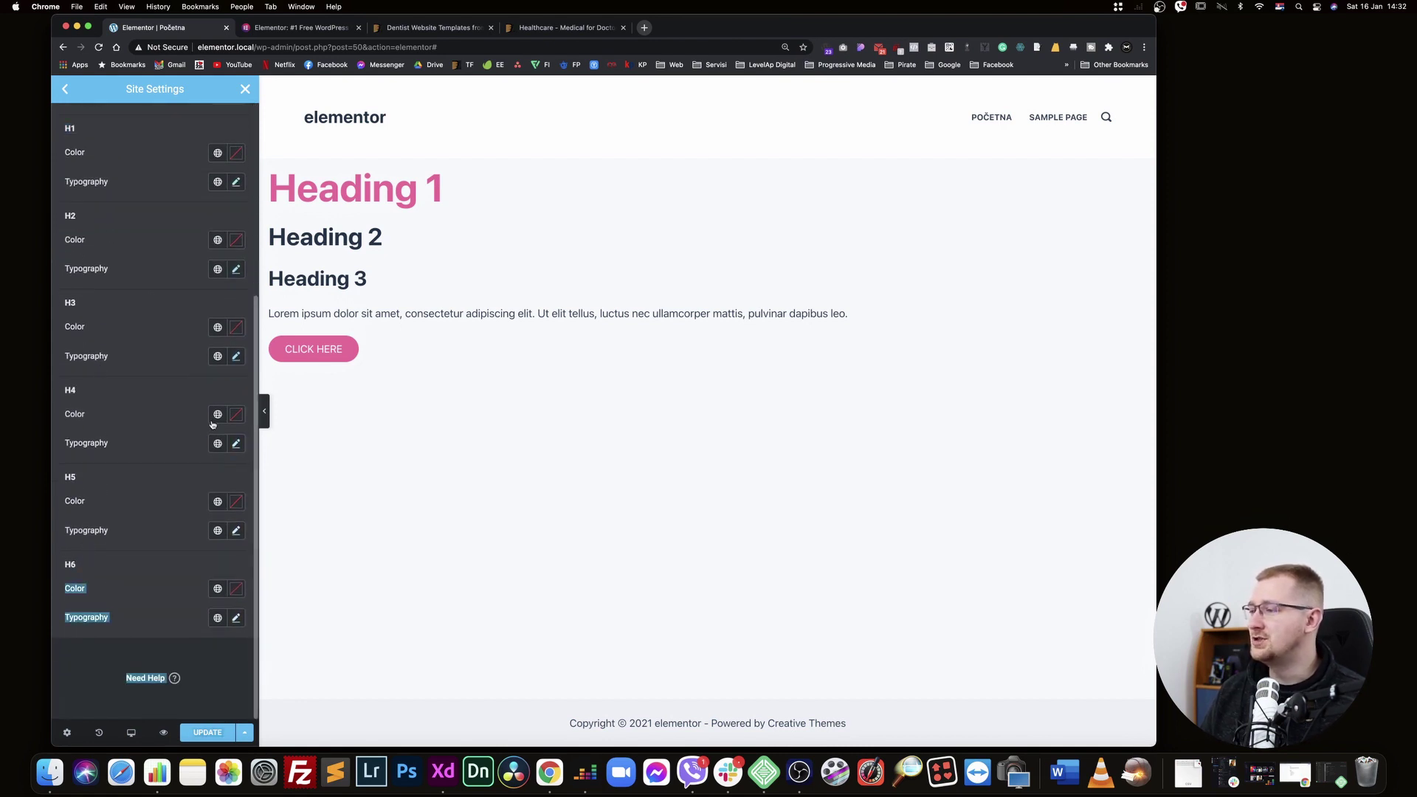
scroll(212, 425, up, 7)
click(208, 402)
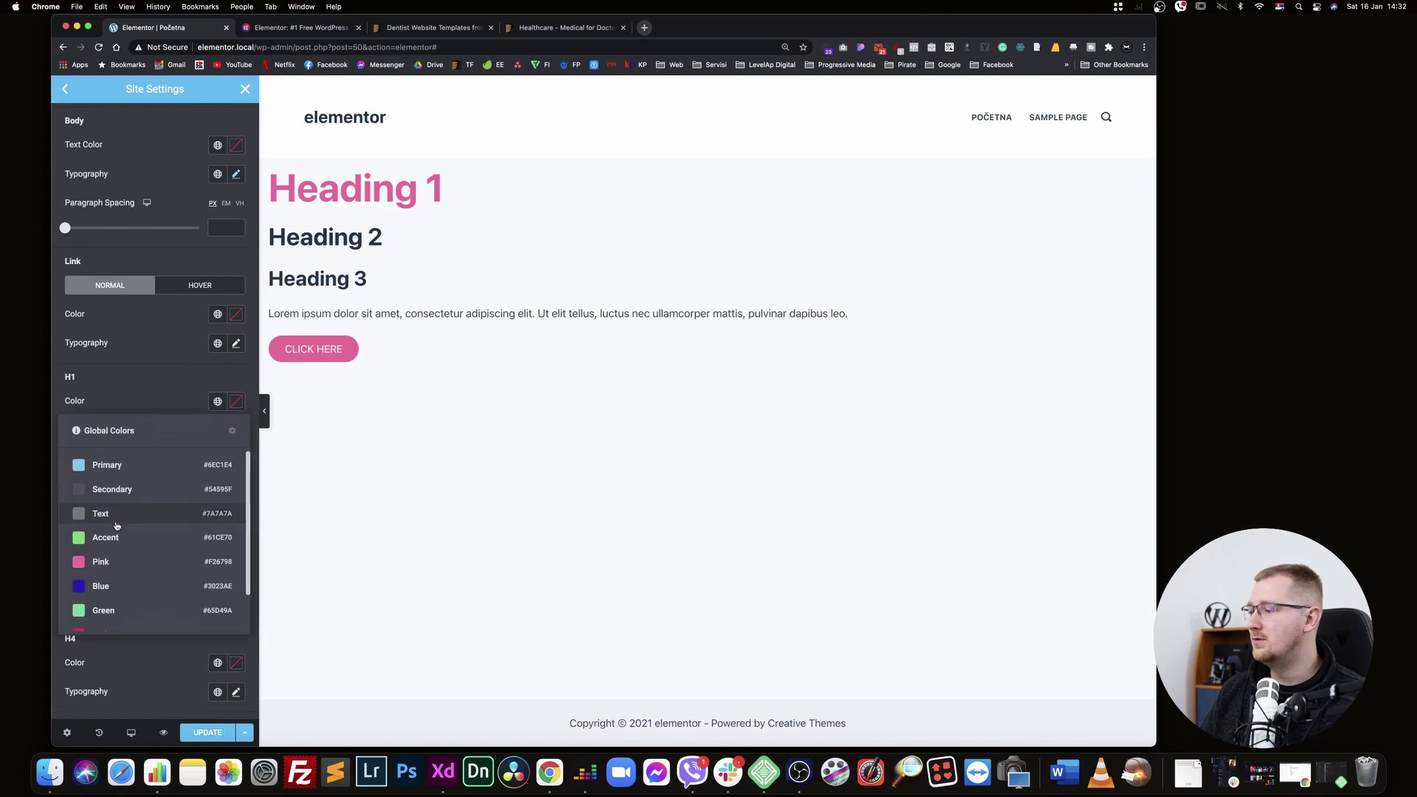
click(116, 488)
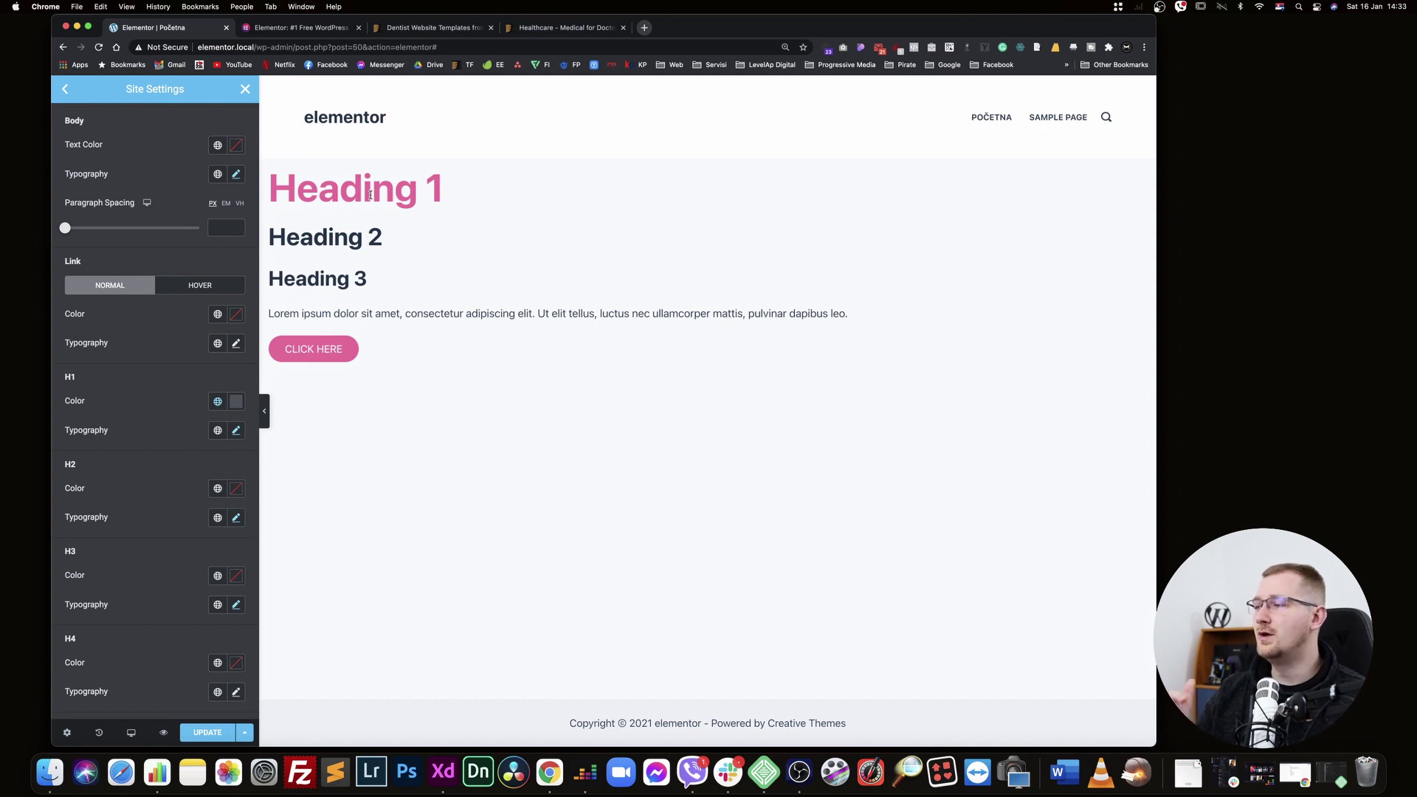
Check the font size in the H1 typography options and close them
click(236, 433)
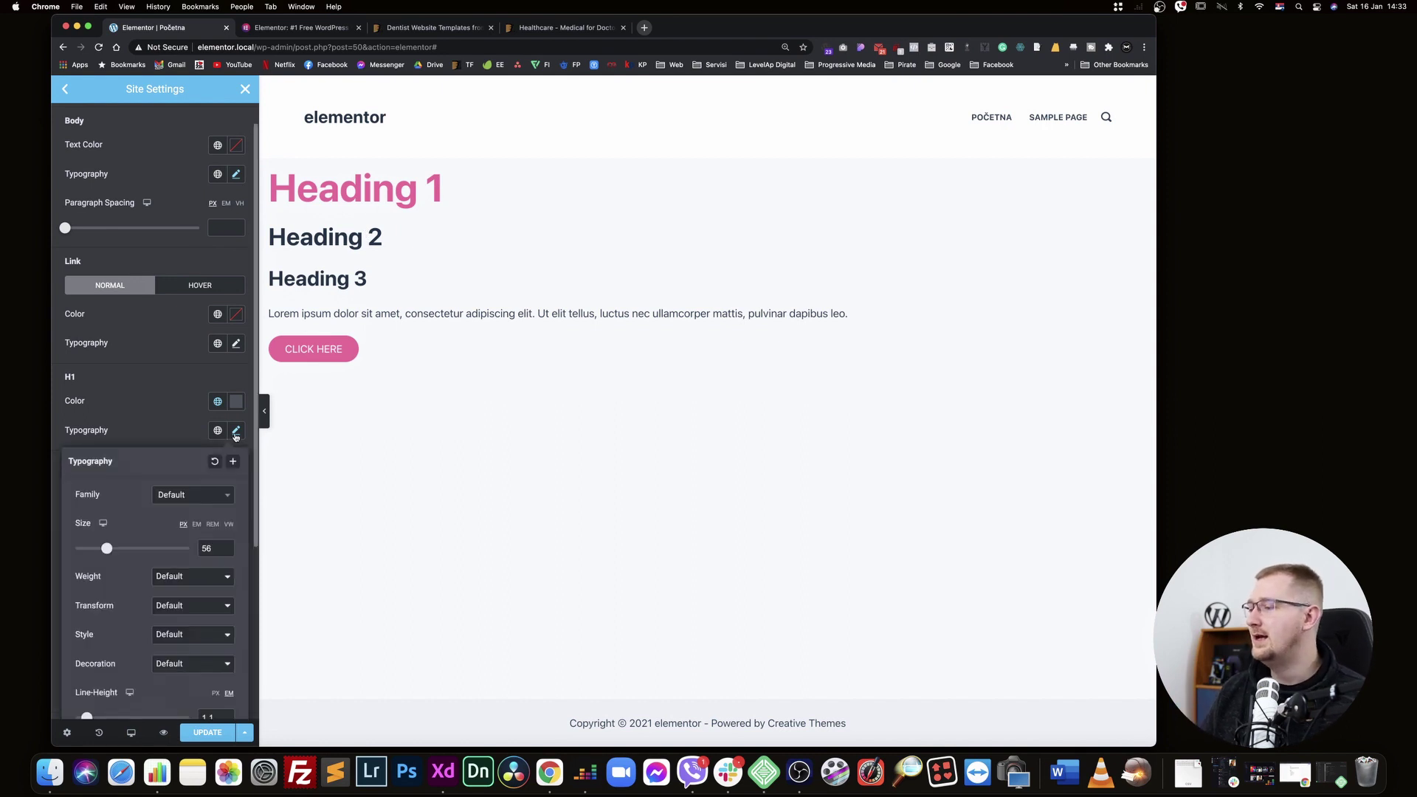
click(164, 502)
click(150, 500)
drag(209, 554, 160, 548)
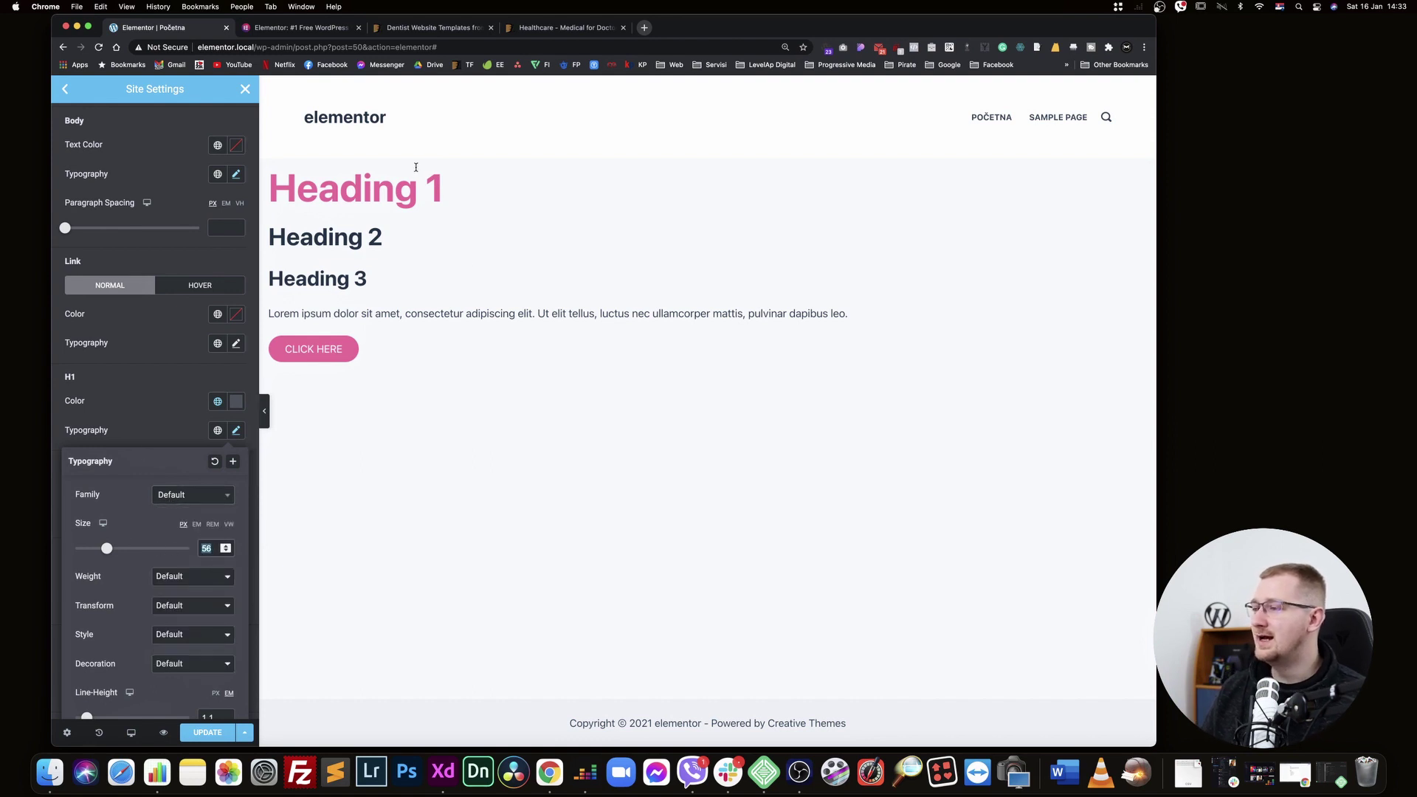
click(193, 362)
Set the H2 typography size to 48 px and close its options
scroll(175, 487, down, 2)
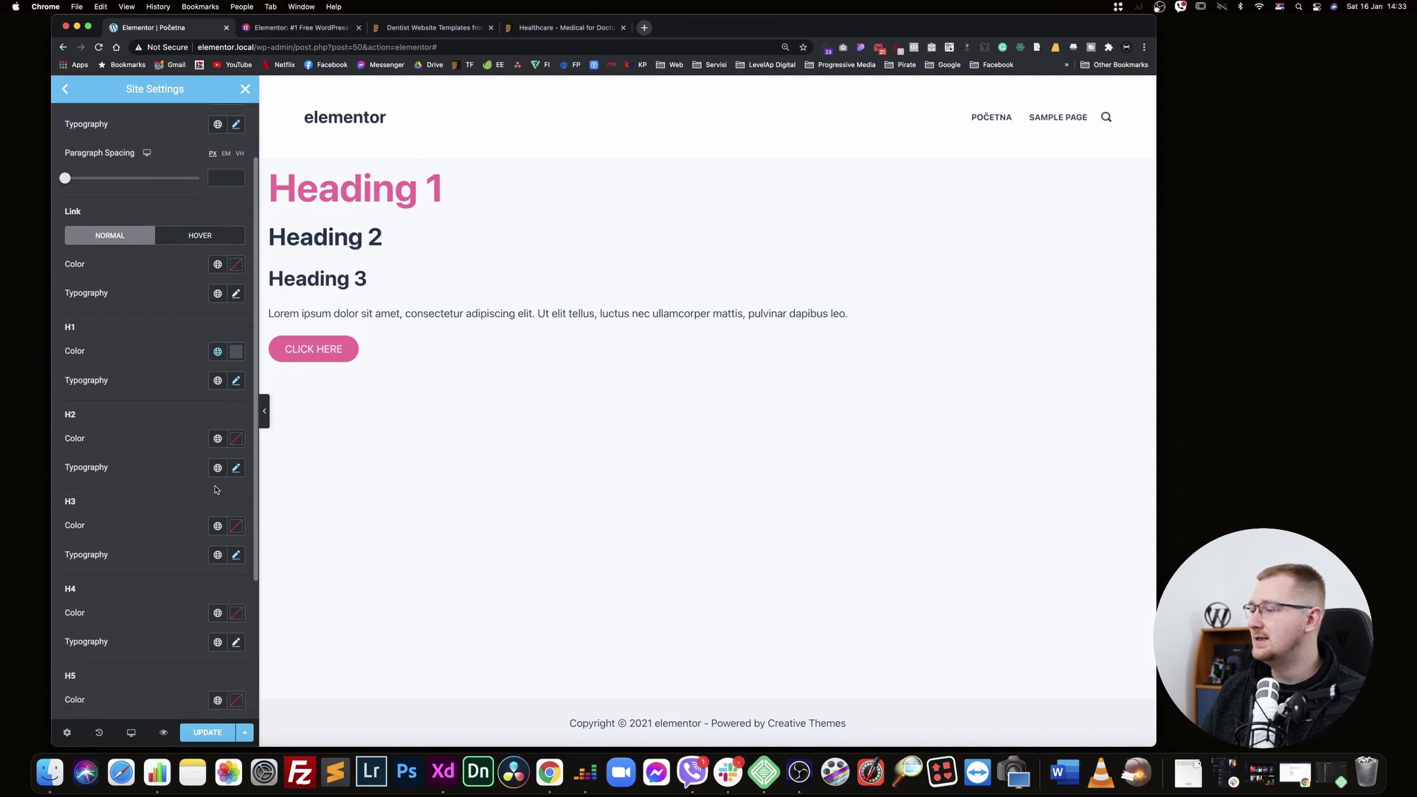
click(236, 468)
click(210, 589)
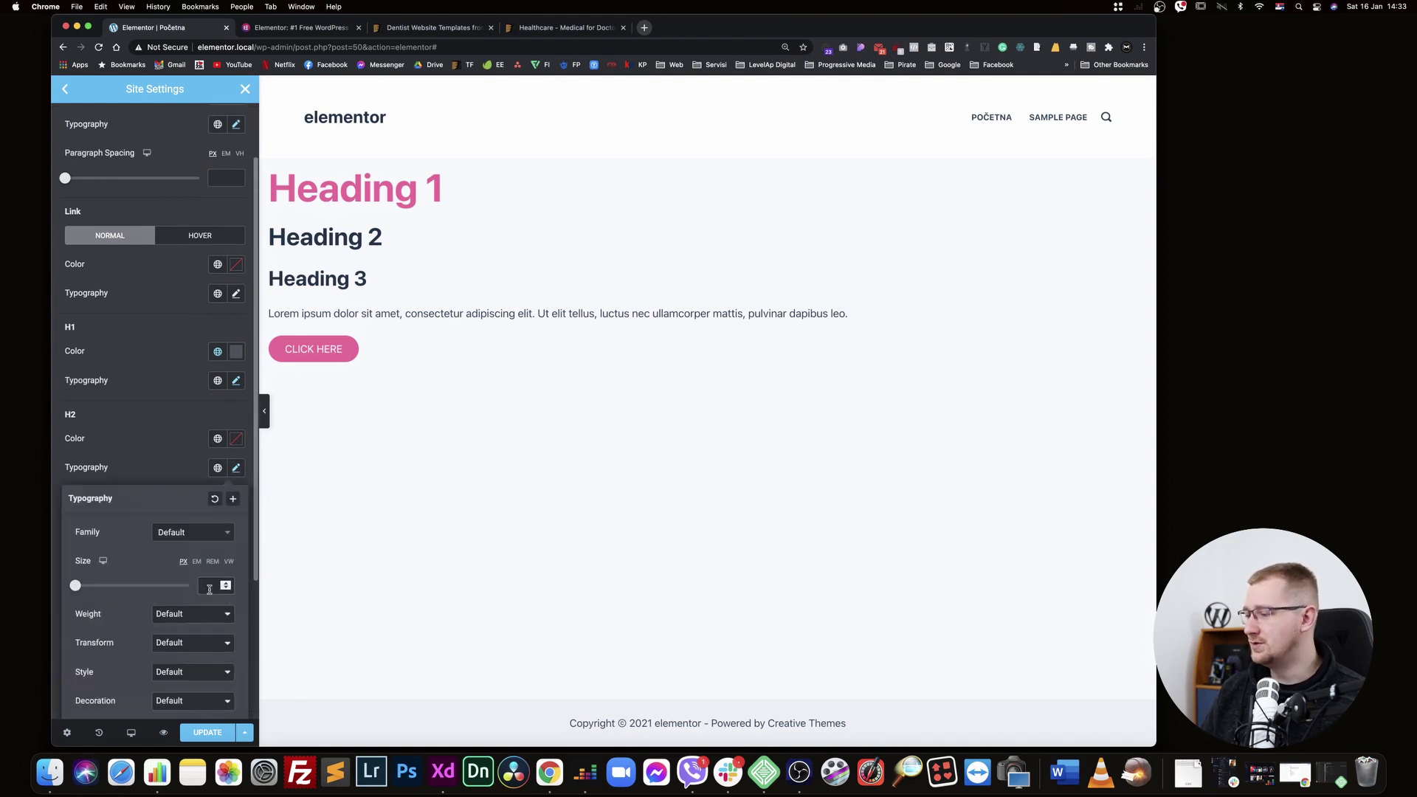
text(48)
click(183, 464)
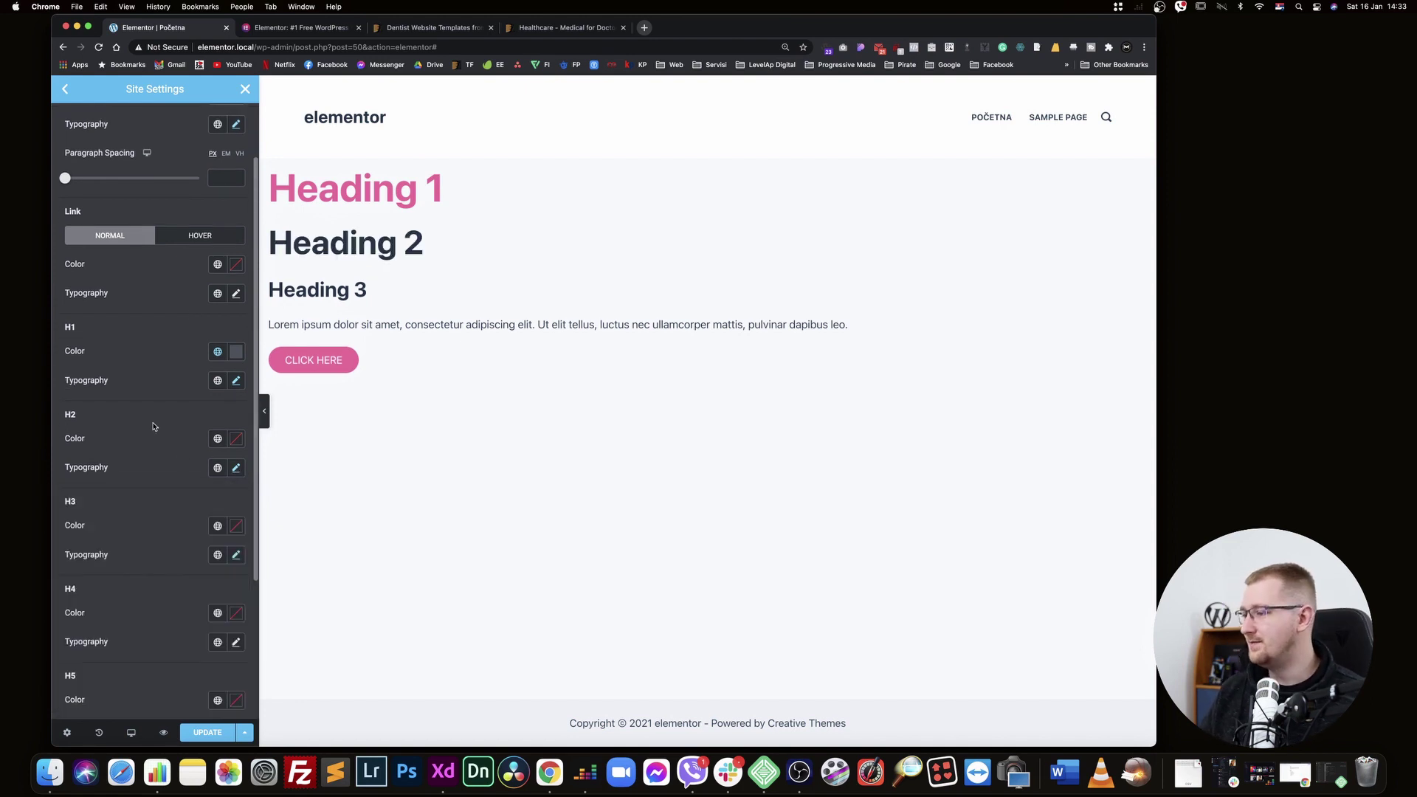
Set the H3 typography size to 36 px and close its options
scroll(181, 478, down, 2)
click(237, 499)
click(213, 615)
text(36)
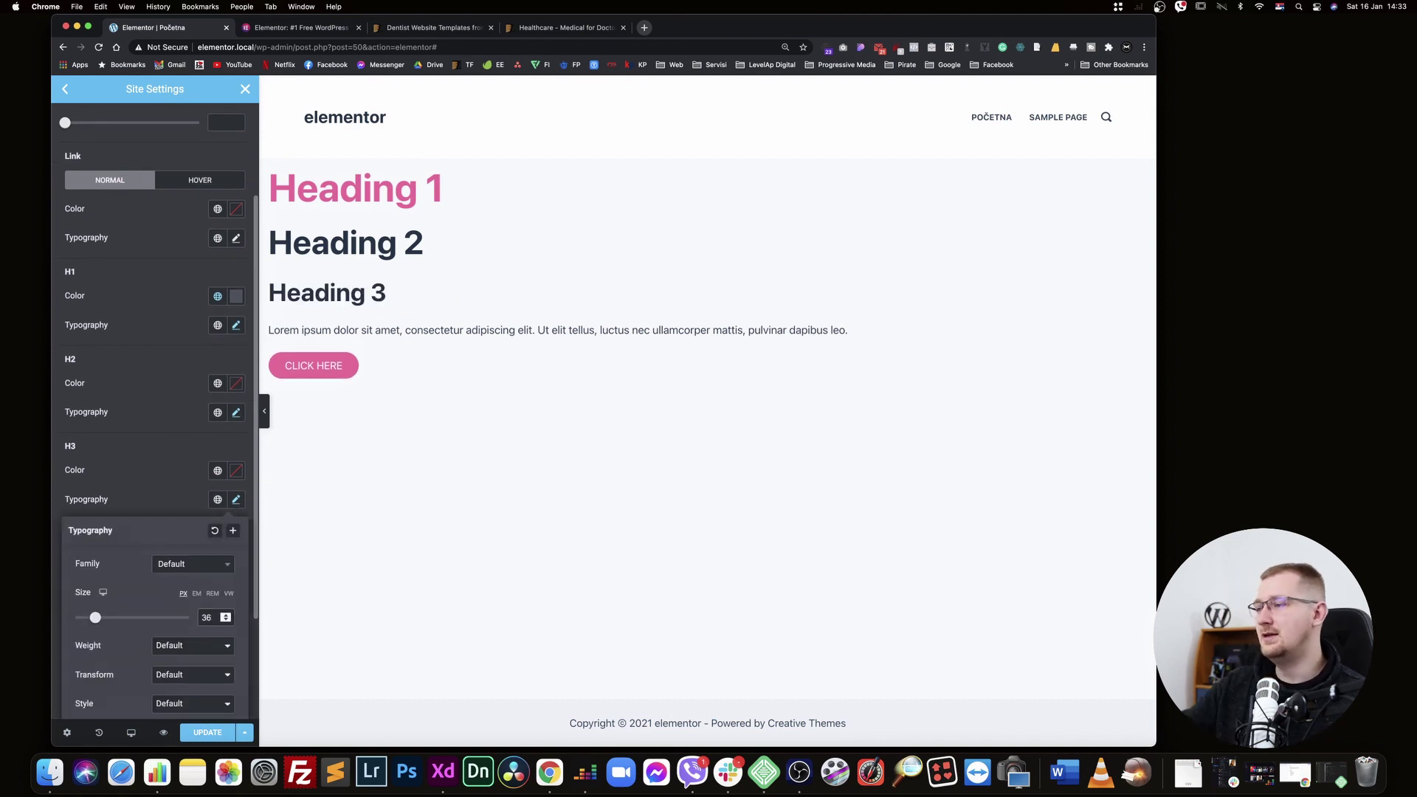
click(150, 399)
scroll(152, 400, up, 2)
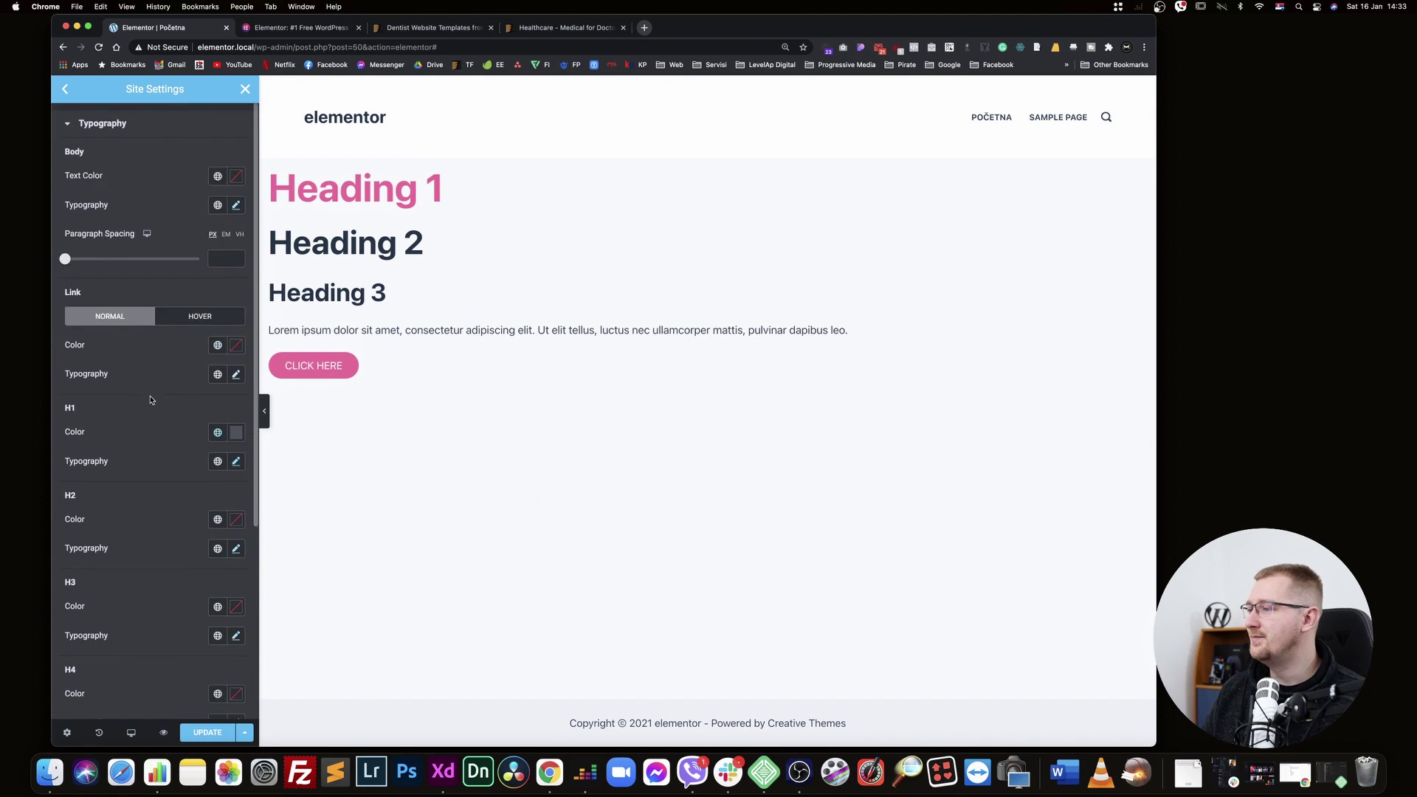
In the theme style Buttons settings, clear the typography, text color, background color and border radius
click(66, 89)
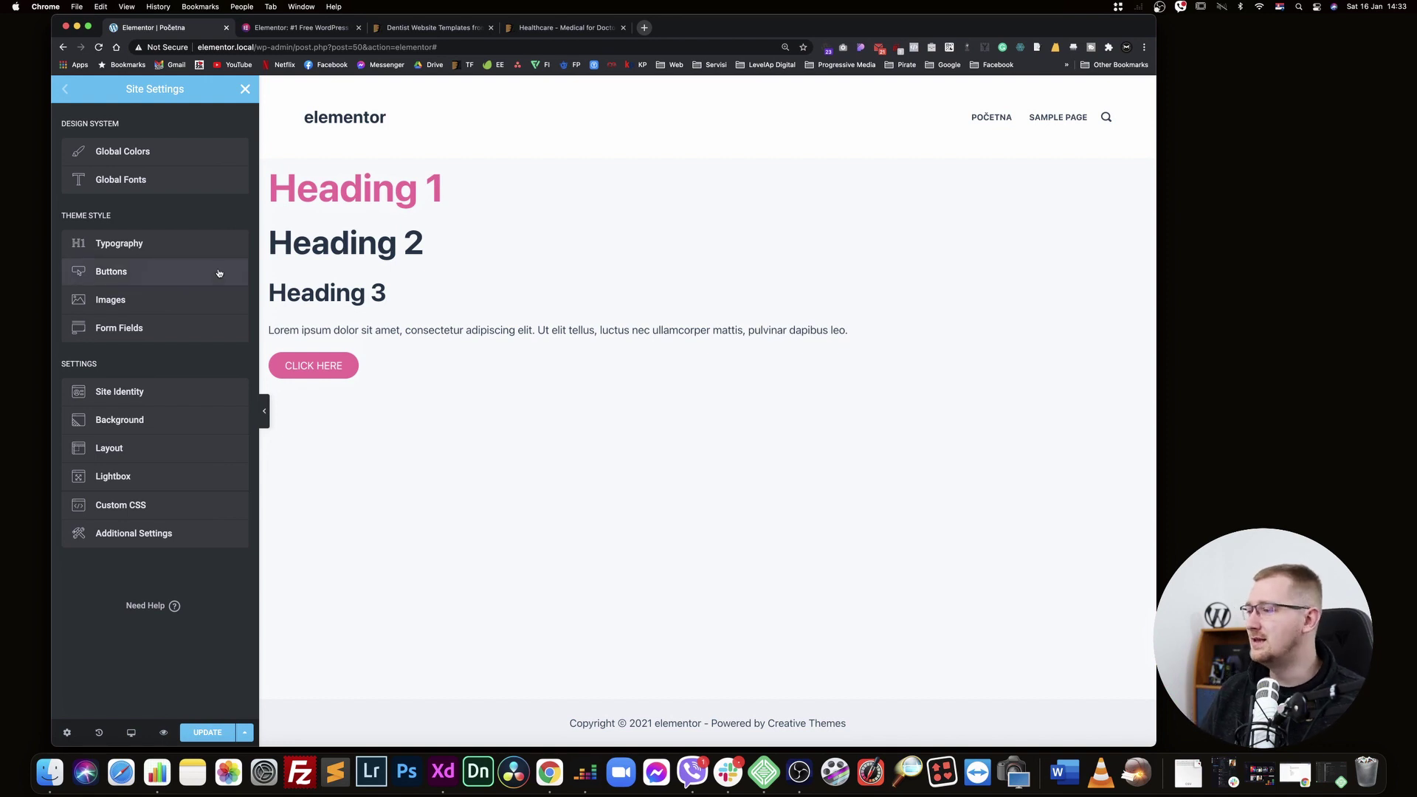
click(130, 274)
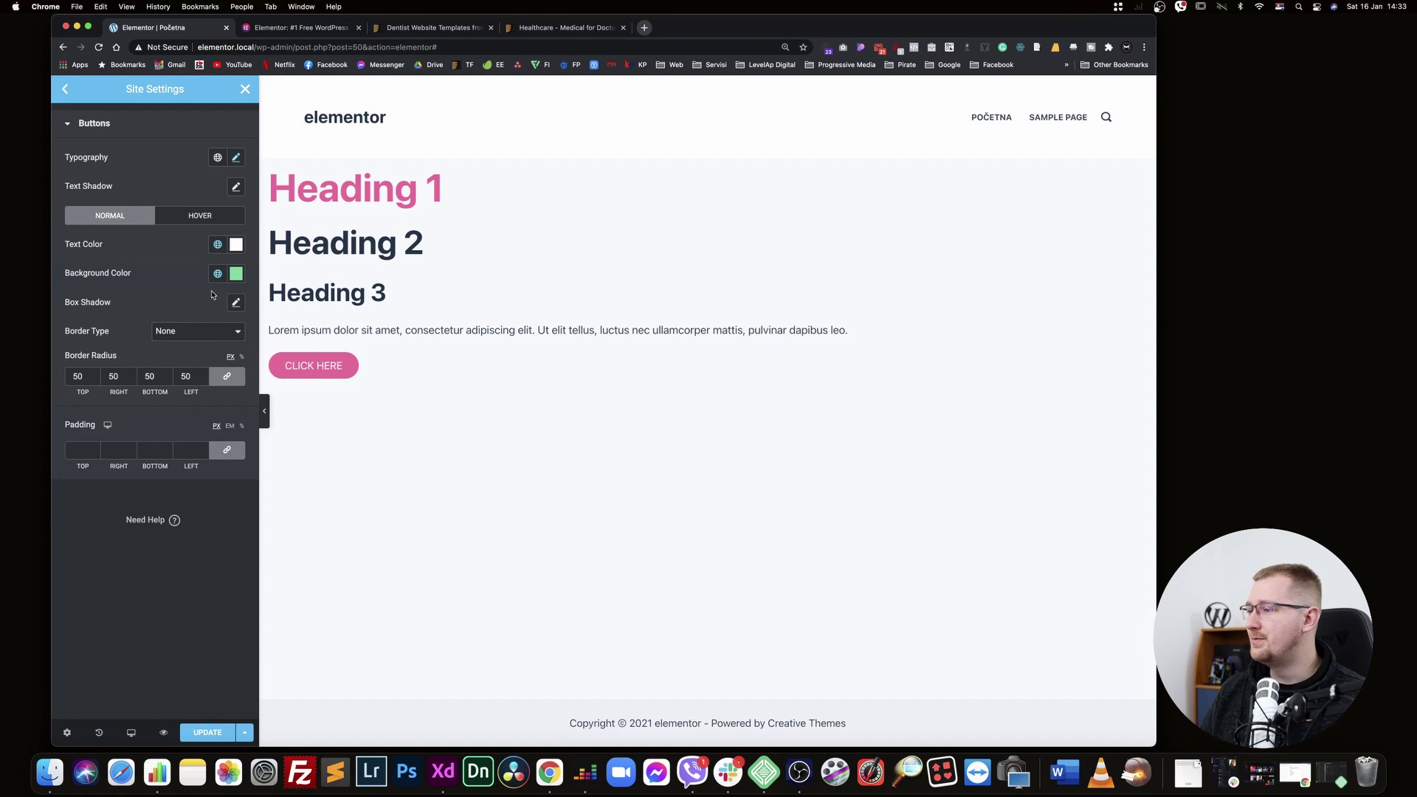
click(106, 377)
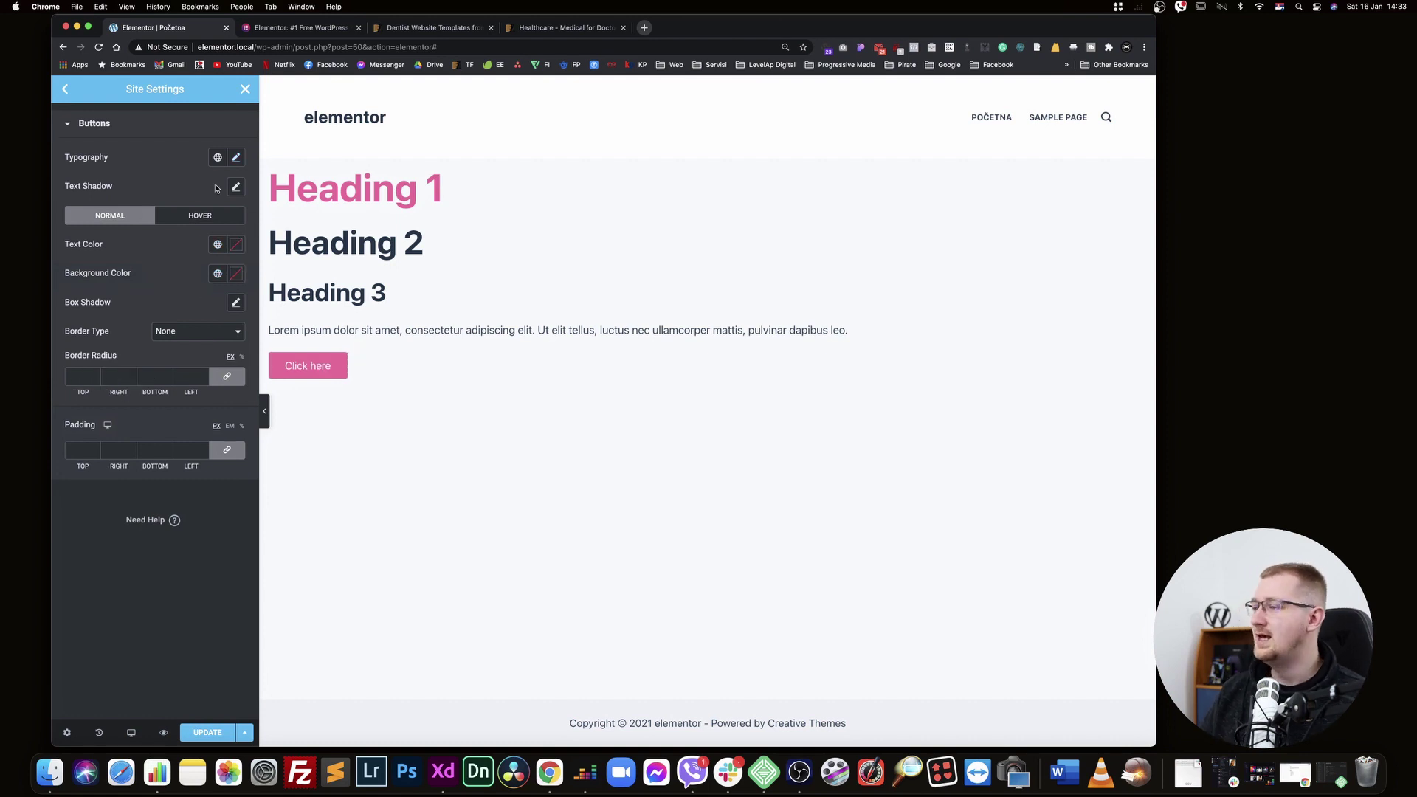
Look at the button design on elementor.com and set the theme button's border radius to 50 px on all corners
click(325, 28)
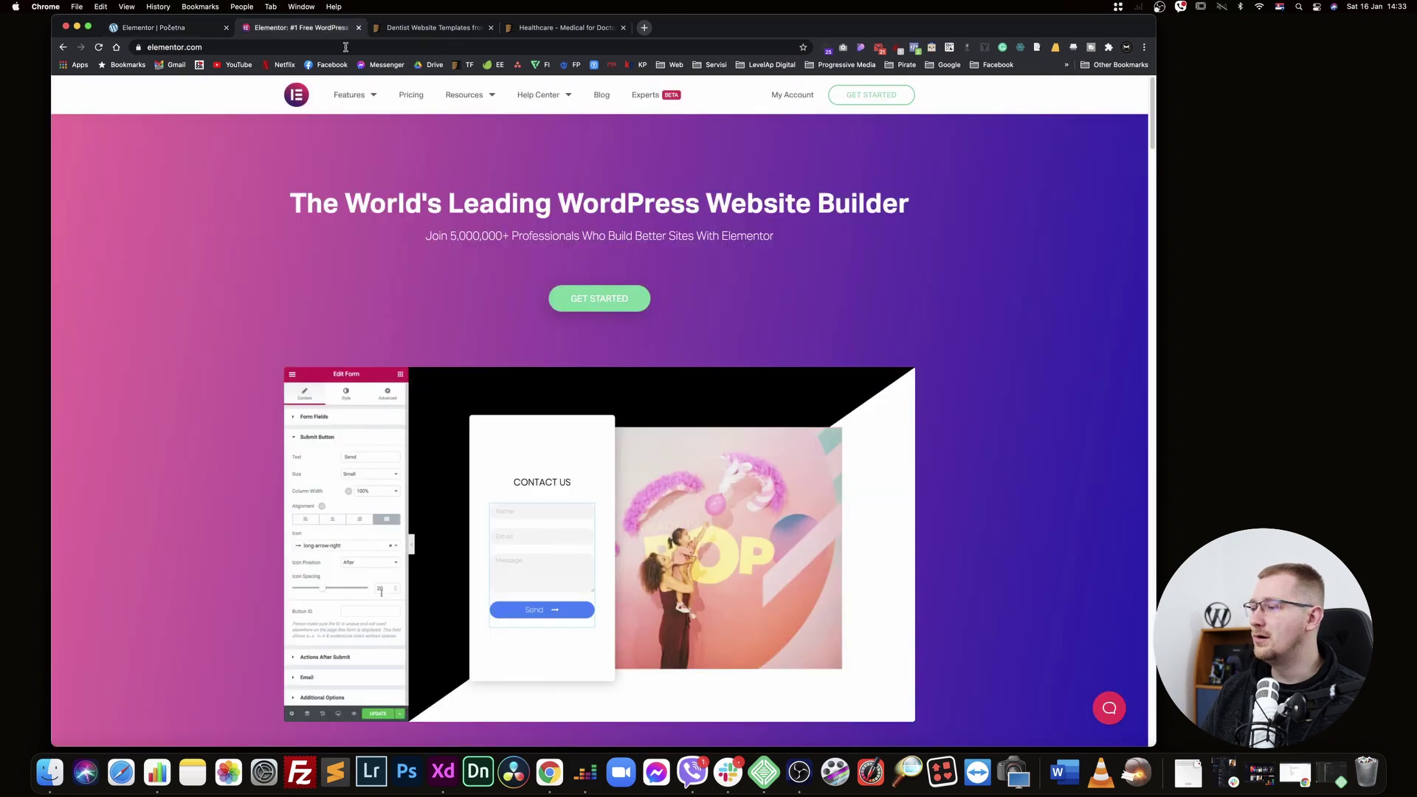
click(185, 30)
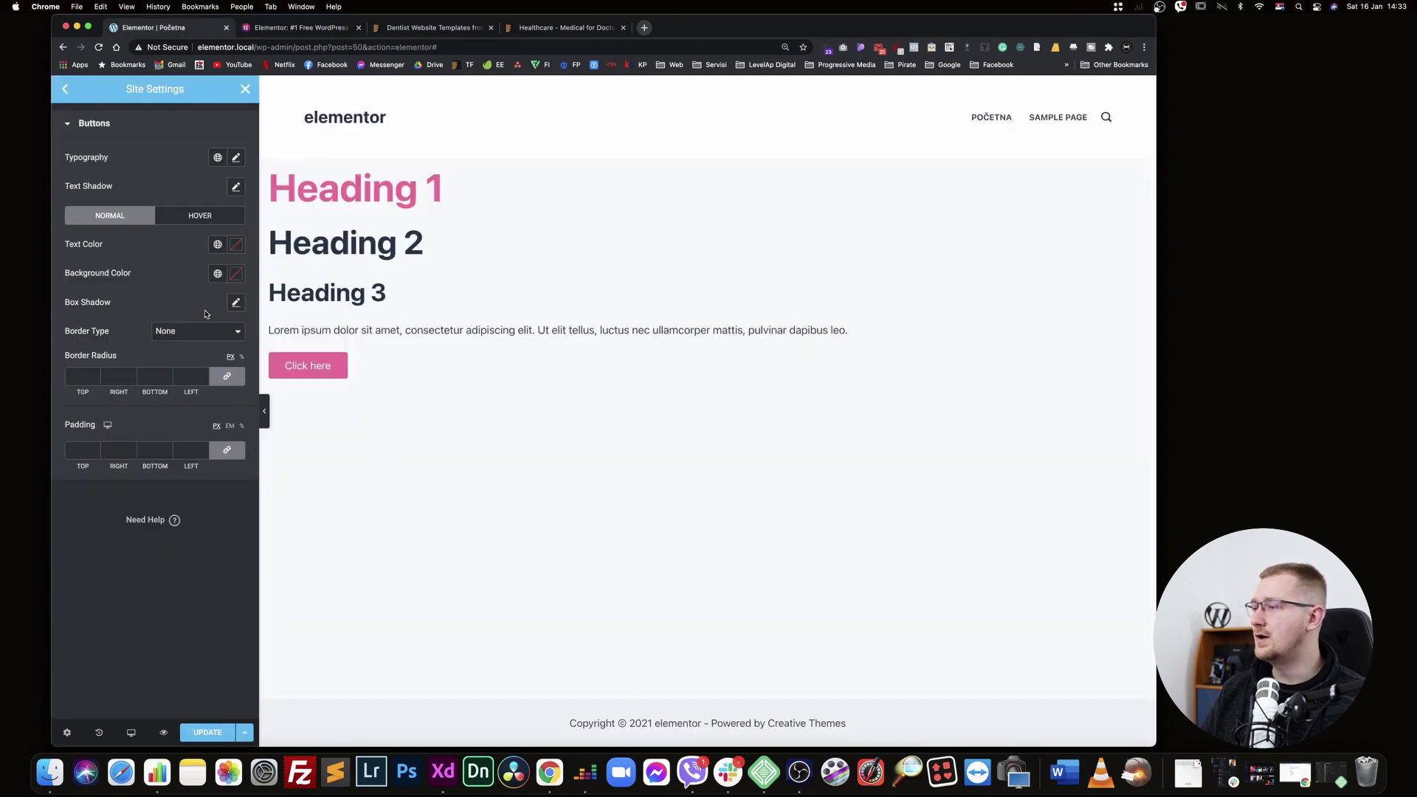
drag(64, 355, 122, 358)
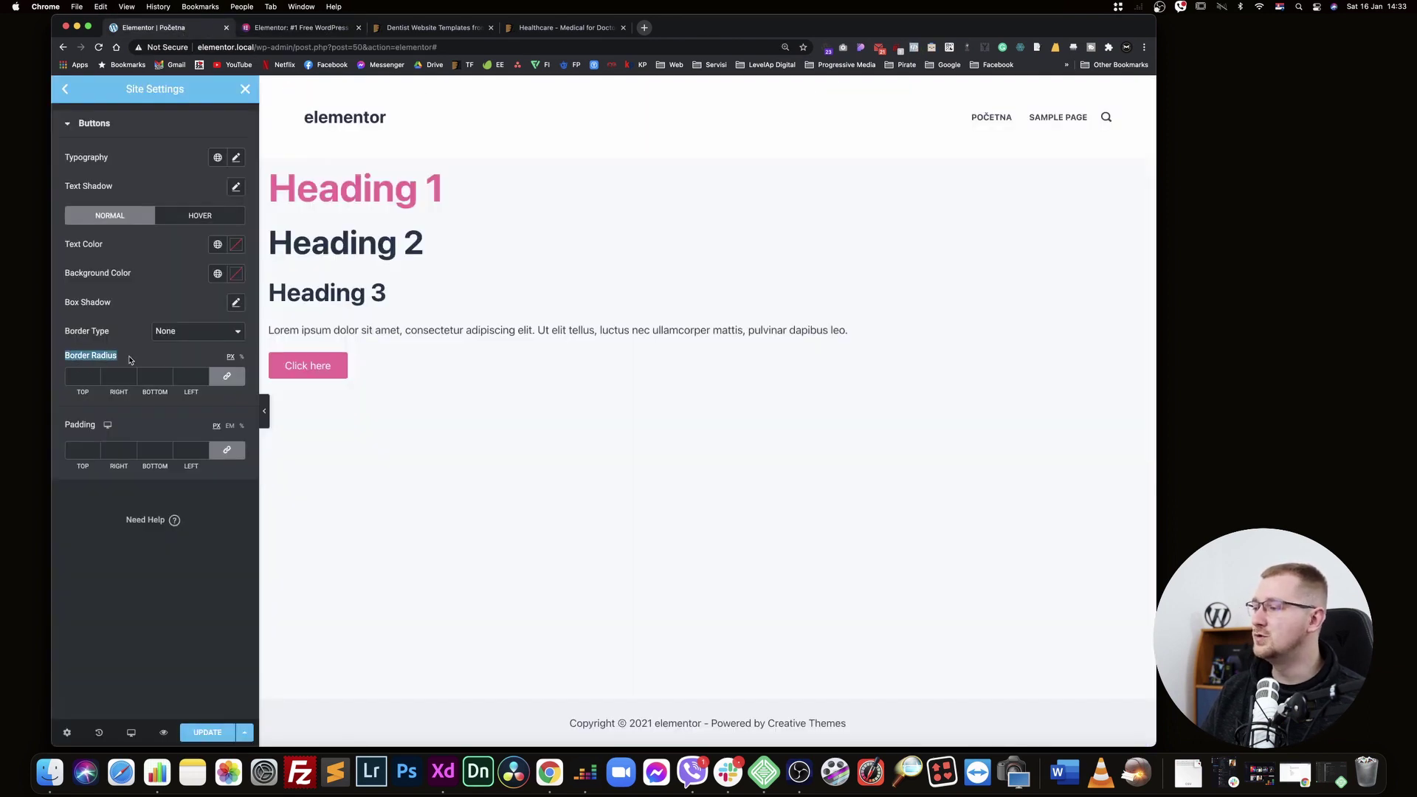
click(69, 378)
text(50)
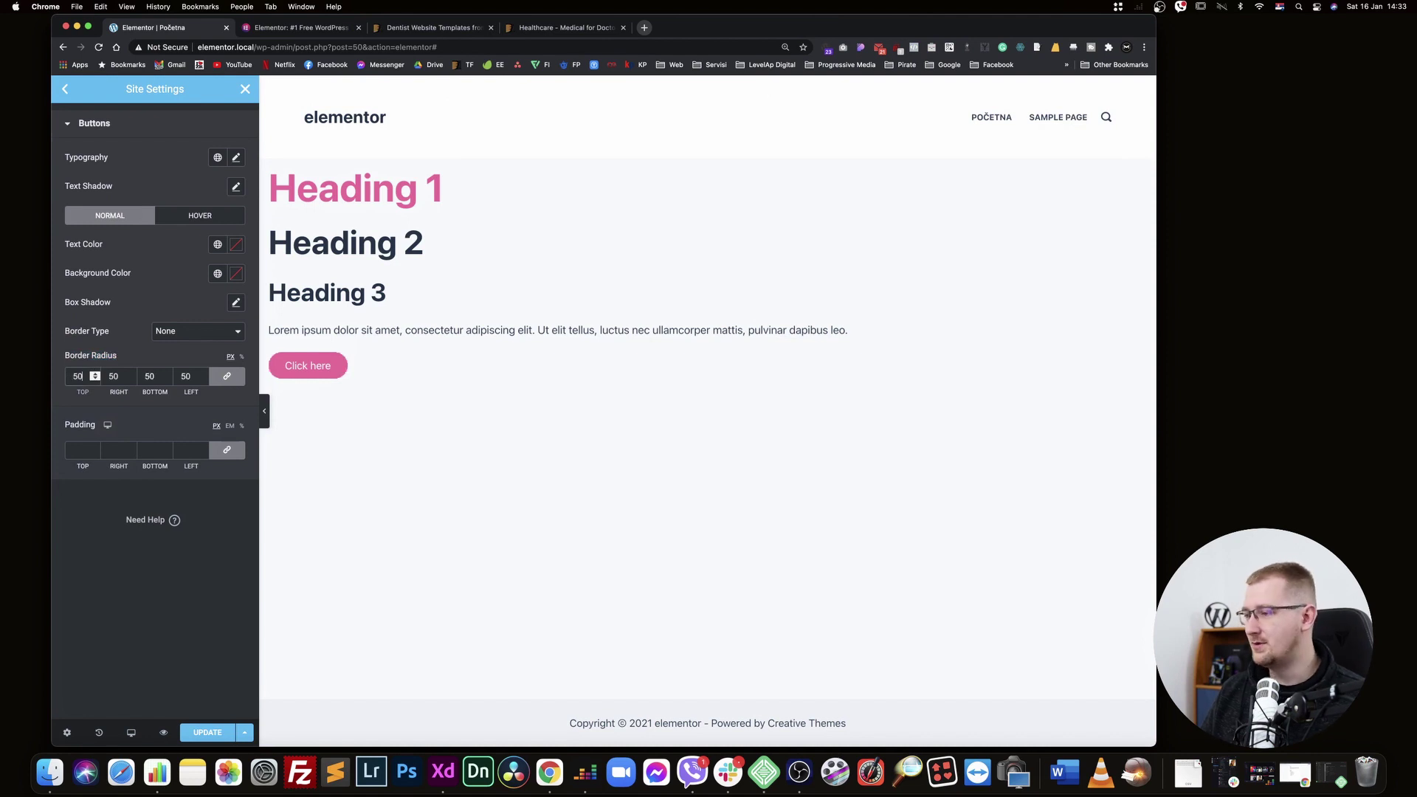
Set the theme button's background to the crimson global color and its text to the white global color
click(218, 273)
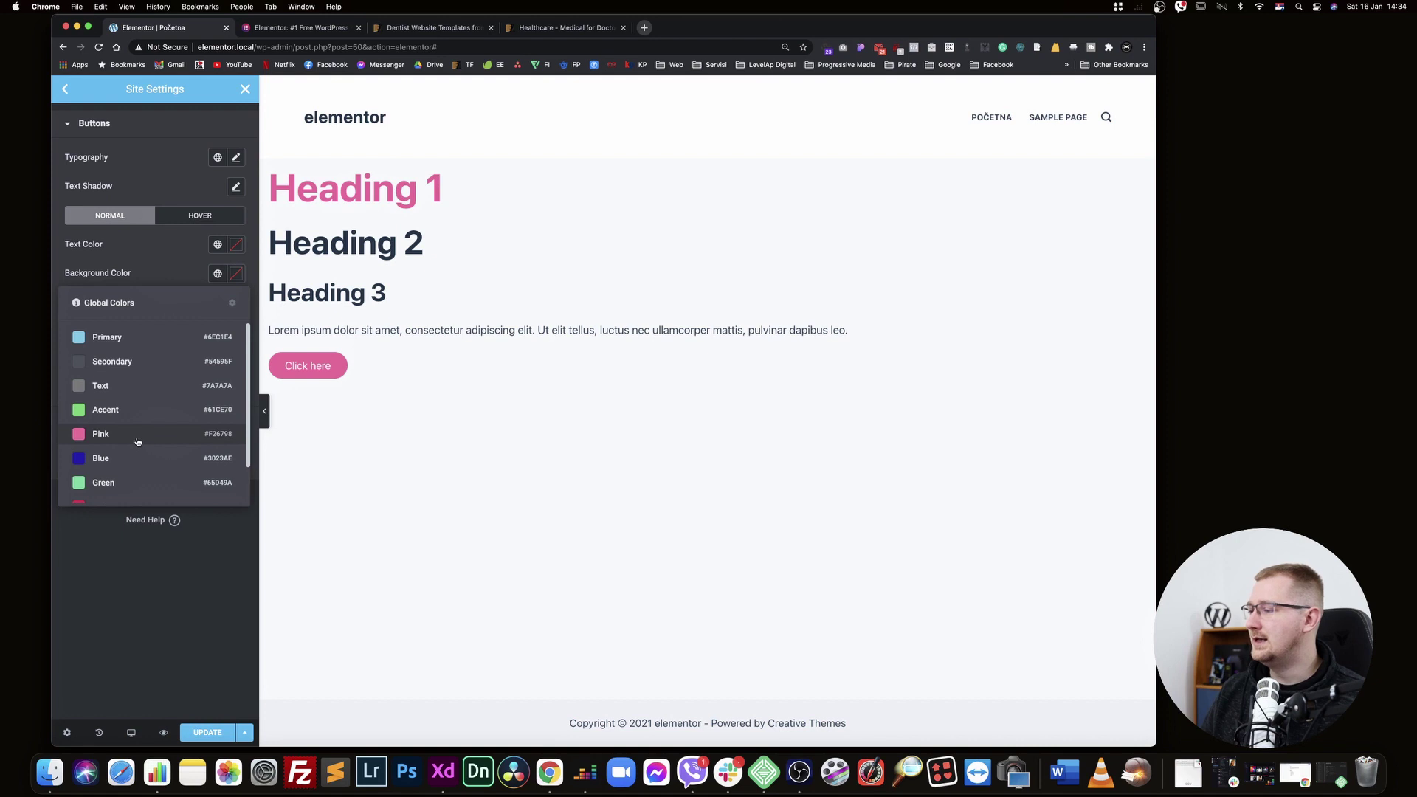
scroll(136, 465, down, 2)
click(136, 463)
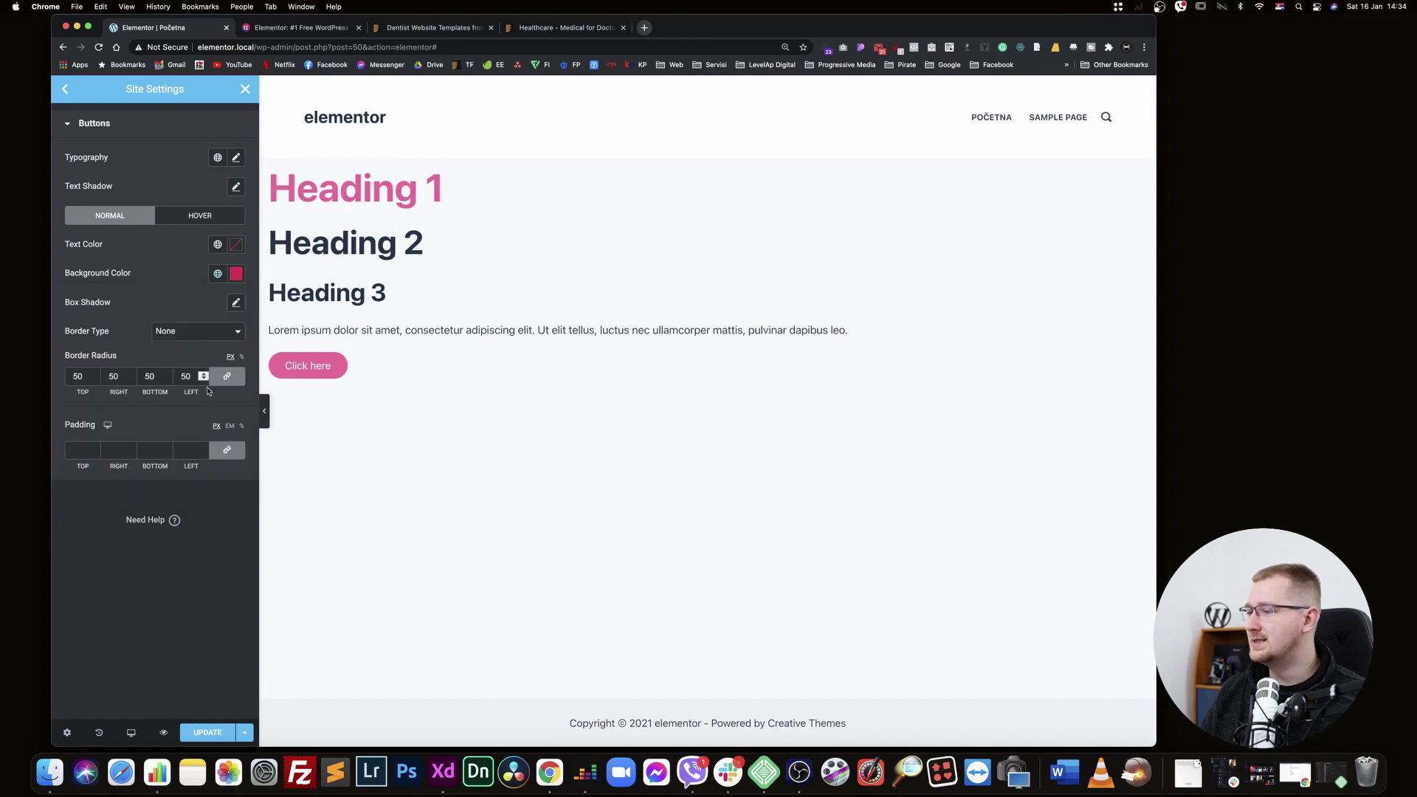
click(218, 245)
scroll(129, 414, down, 2)
click(120, 464)
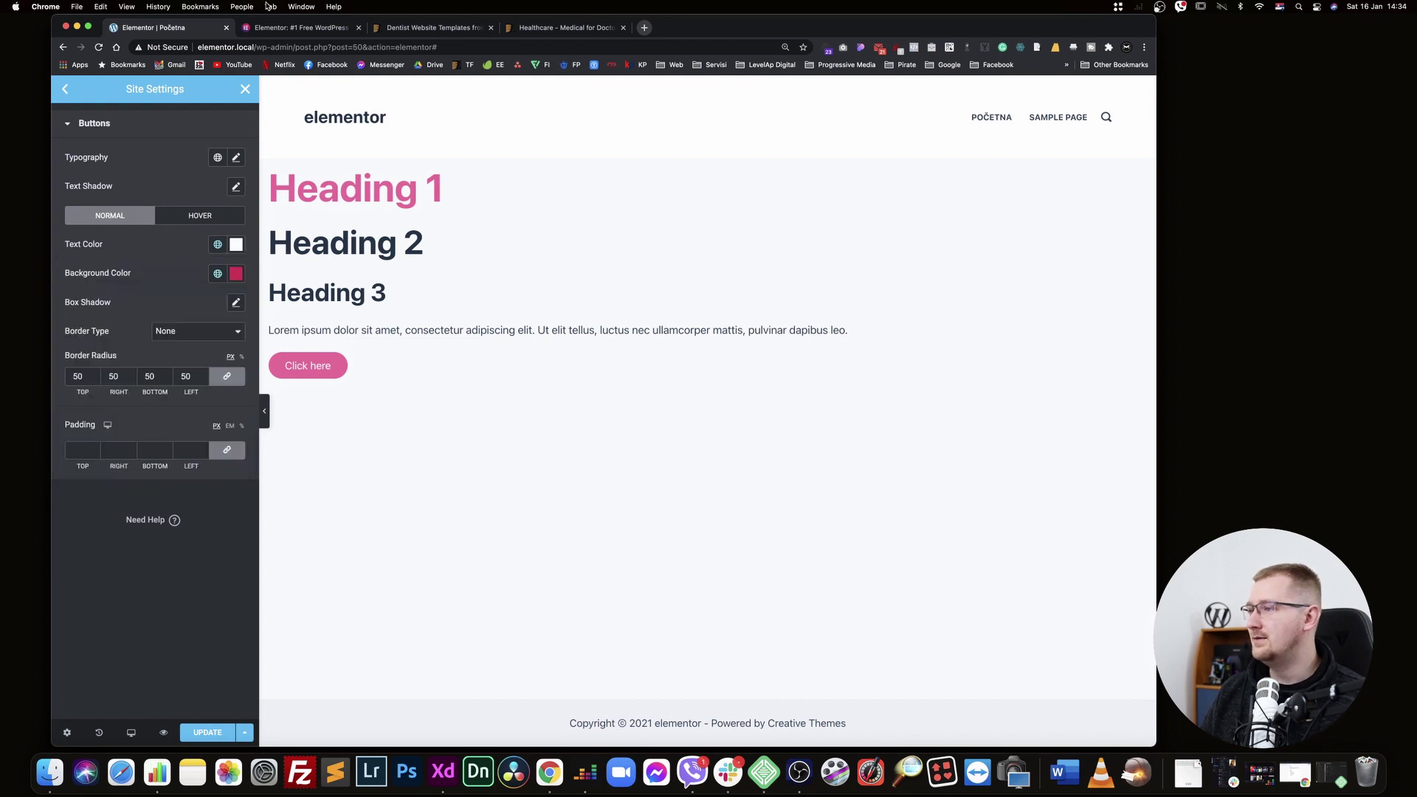
Compare with the button on elementor.com and set the theme button's text transform to Uppercase
click(277, 27)
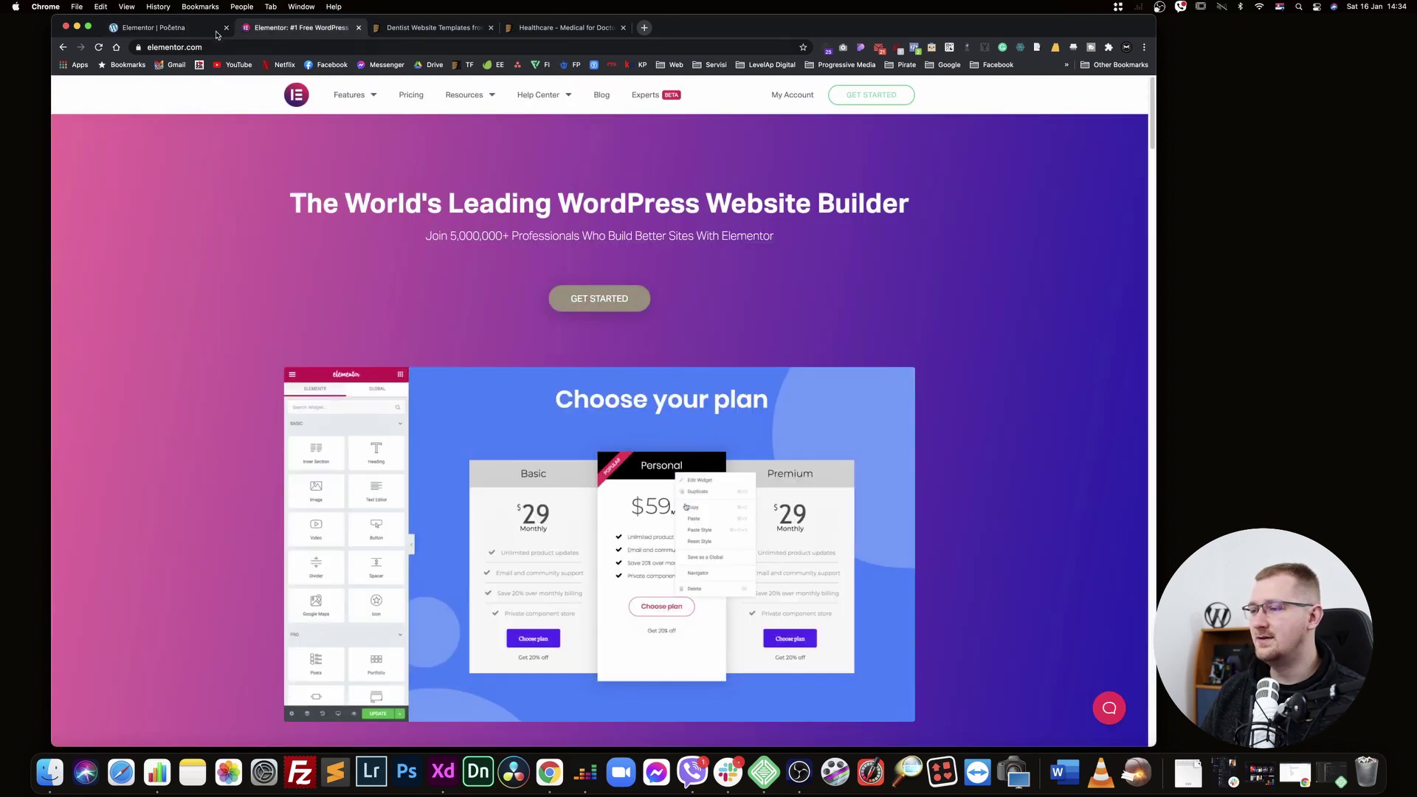
click(182, 29)
click(236, 158)
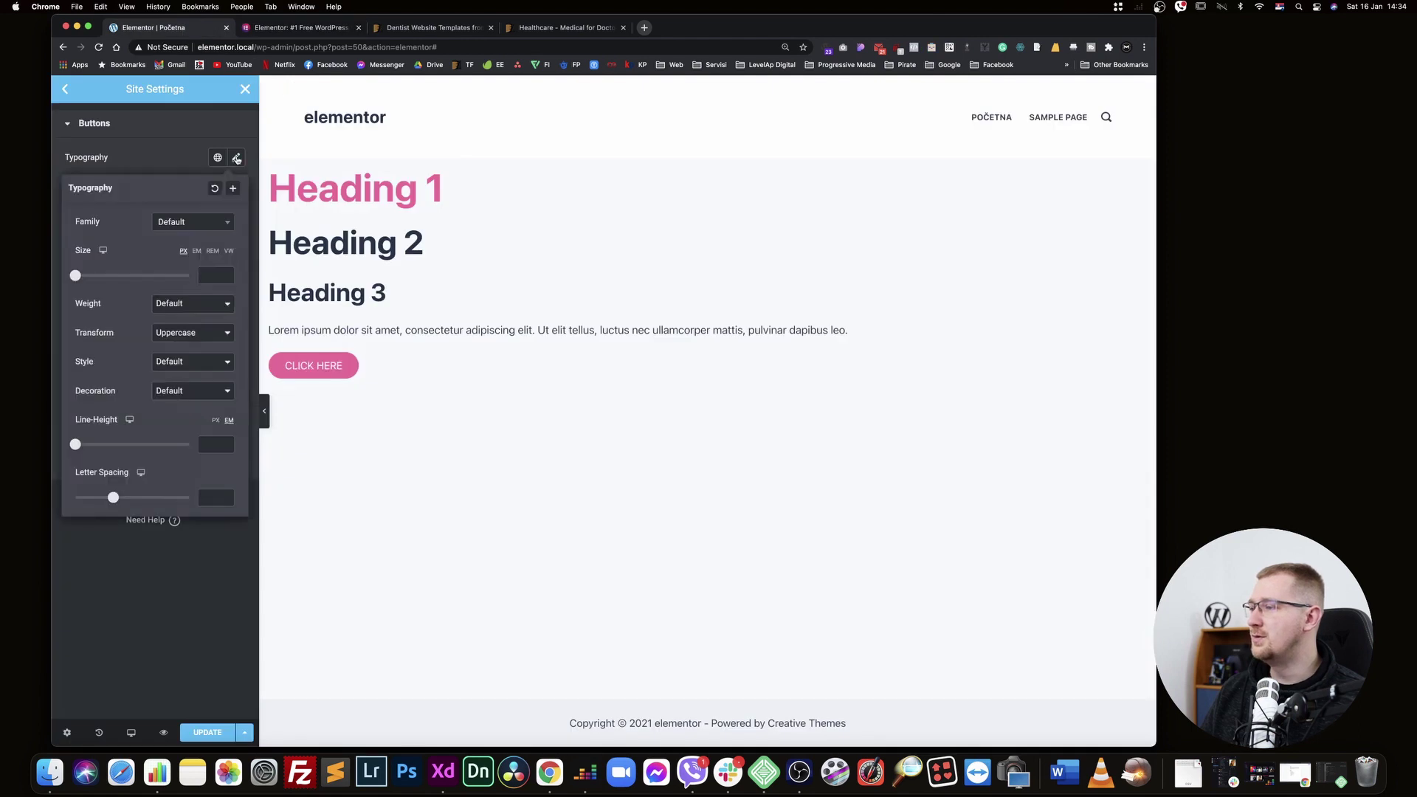
click(197, 332)
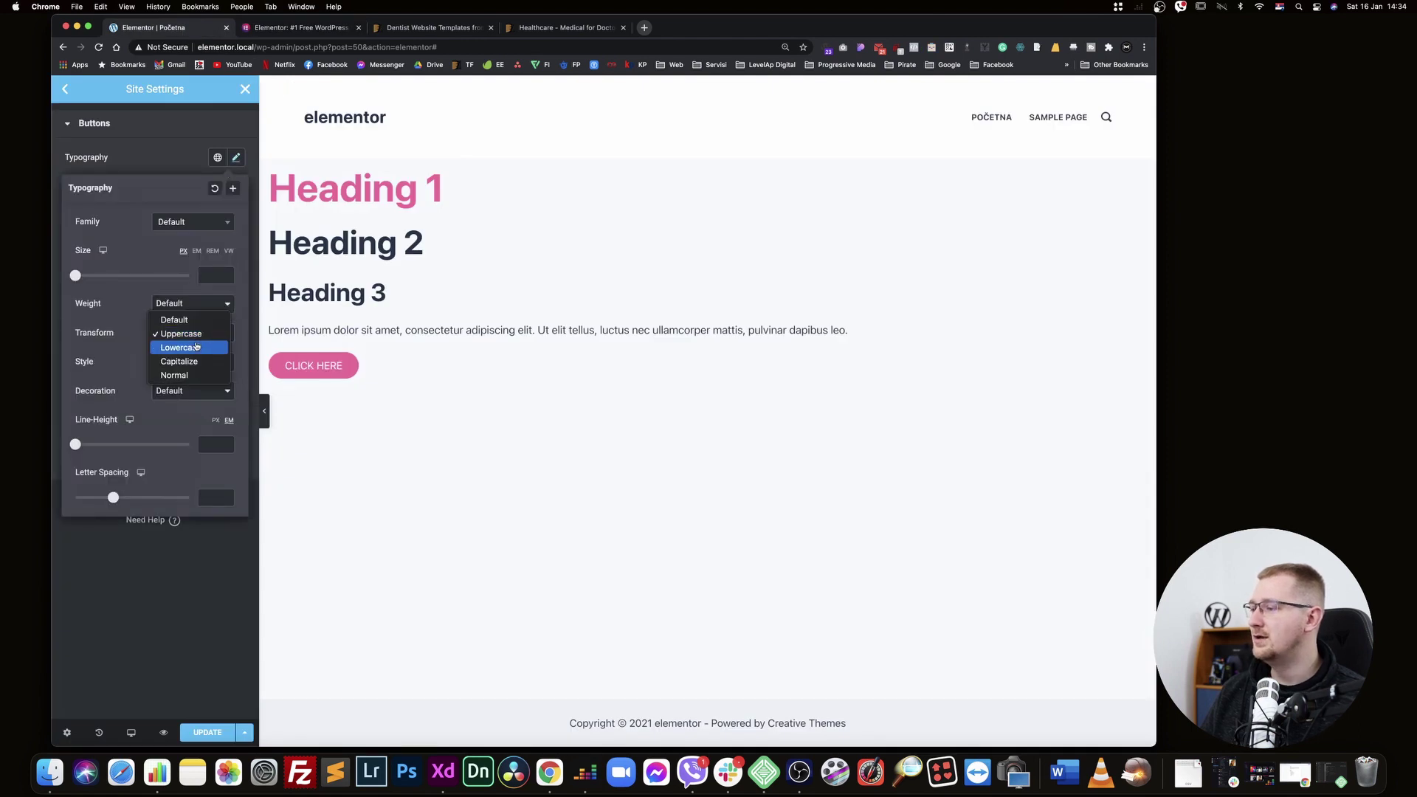
click(191, 334)
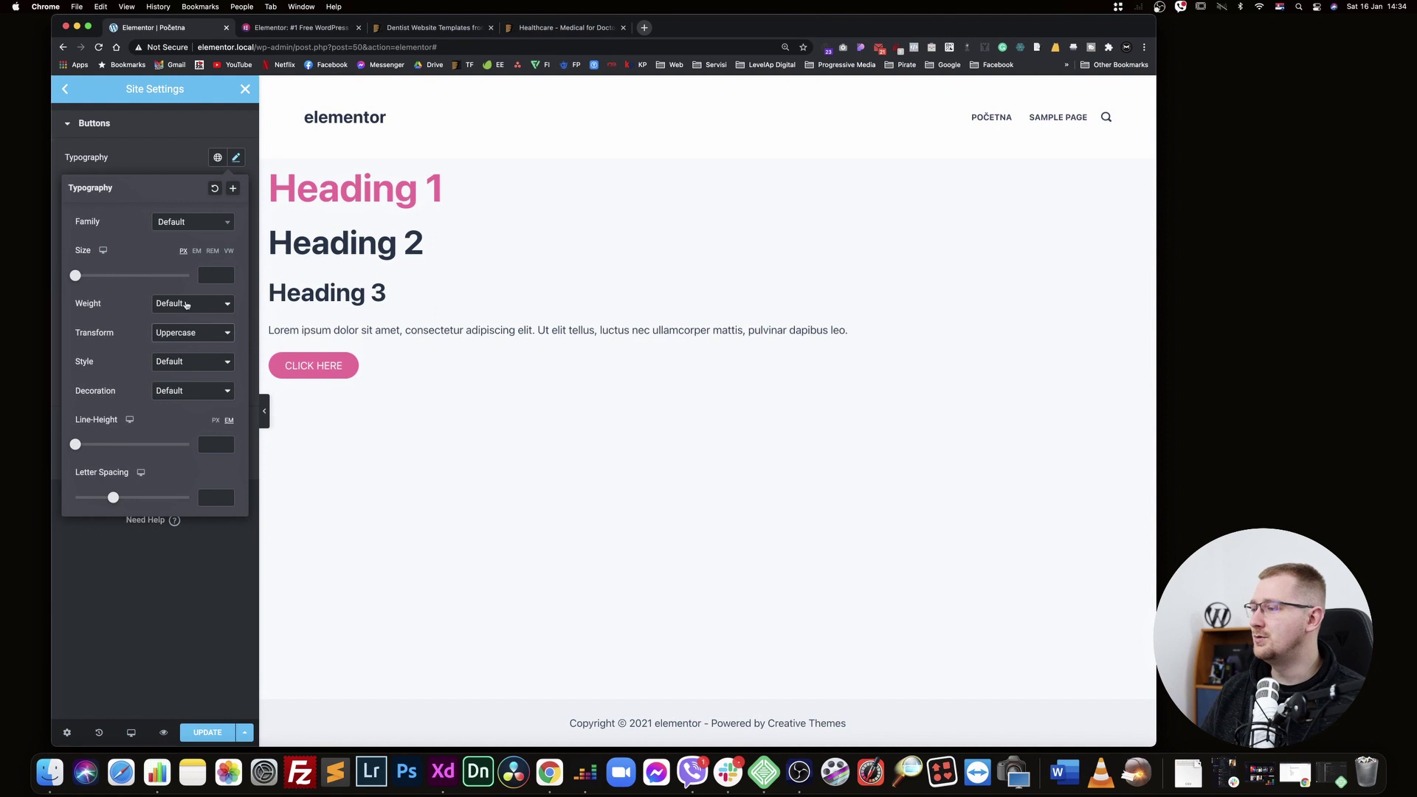
Try the Default transform on the button text and restore Uppercase
click(177, 333)
click(176, 317)
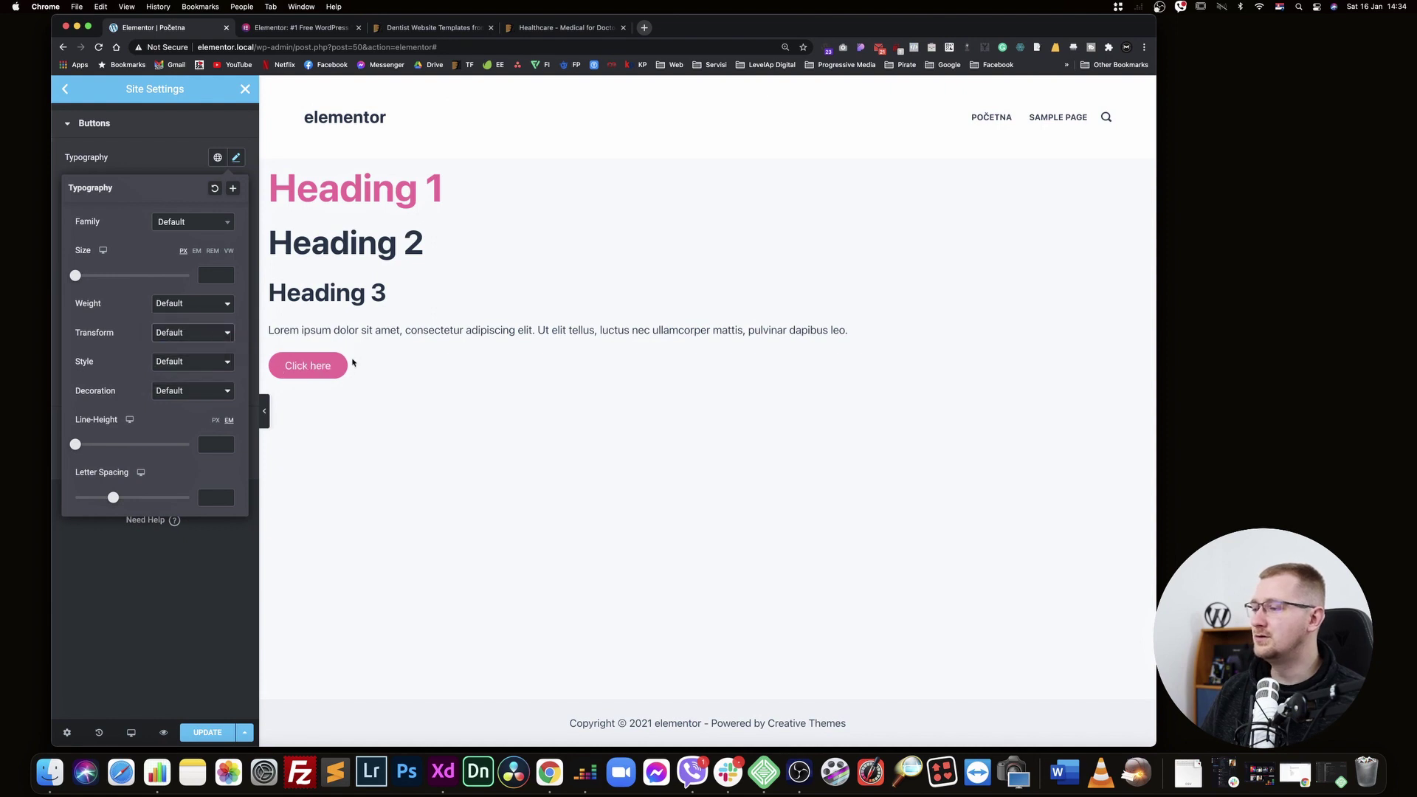
click(218, 334)
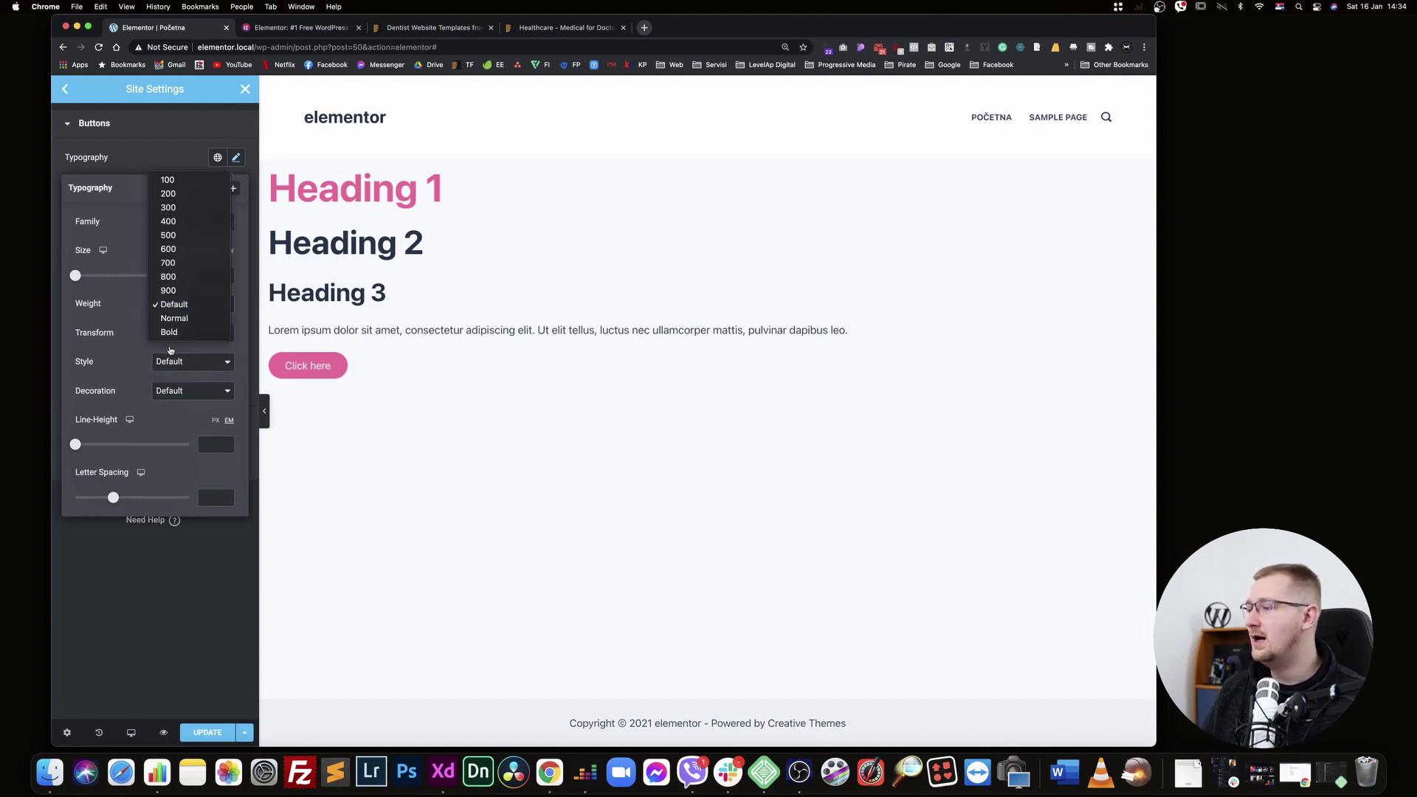
click(184, 336)
click(185, 338)
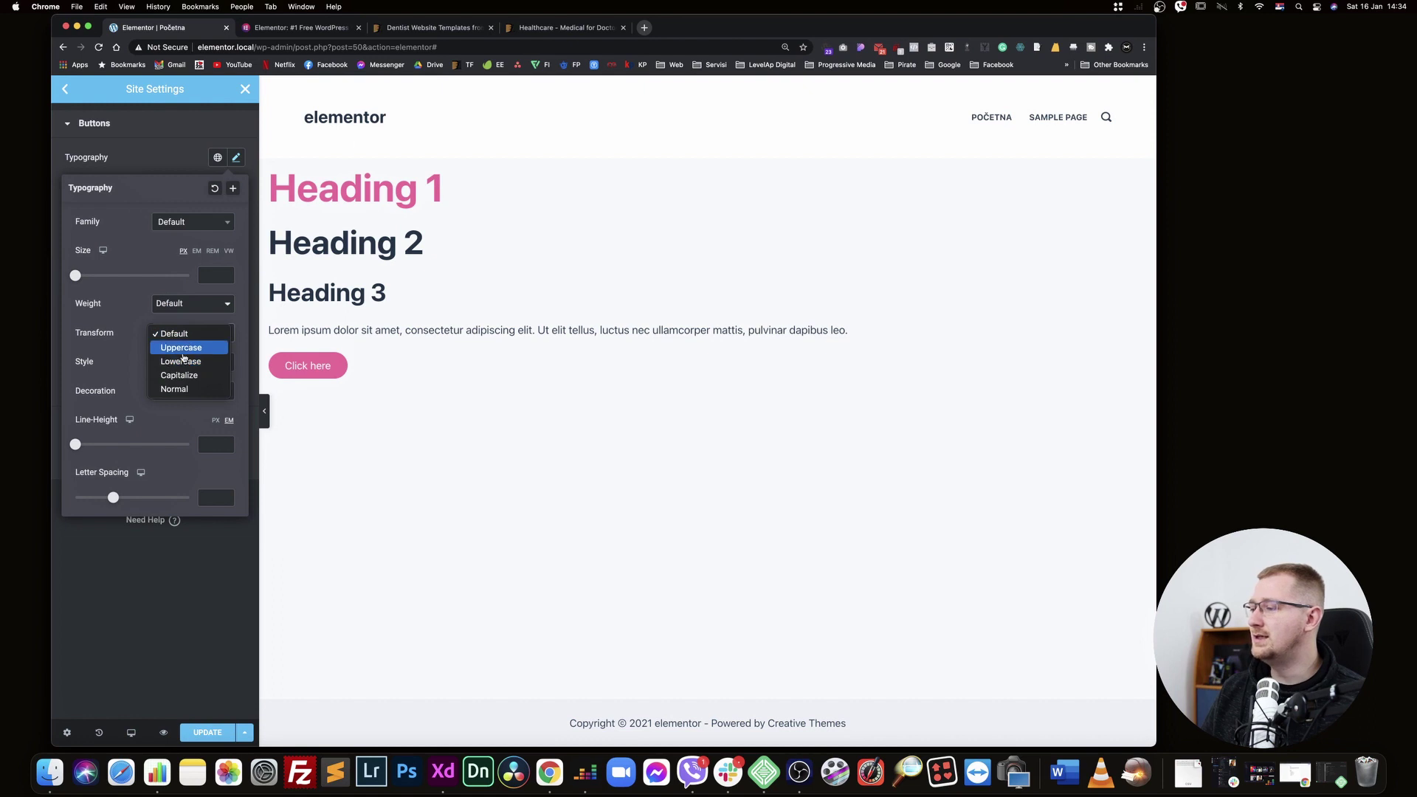
click(181, 347)
Update the site settings, close them and close the Navigator
click(215, 729)
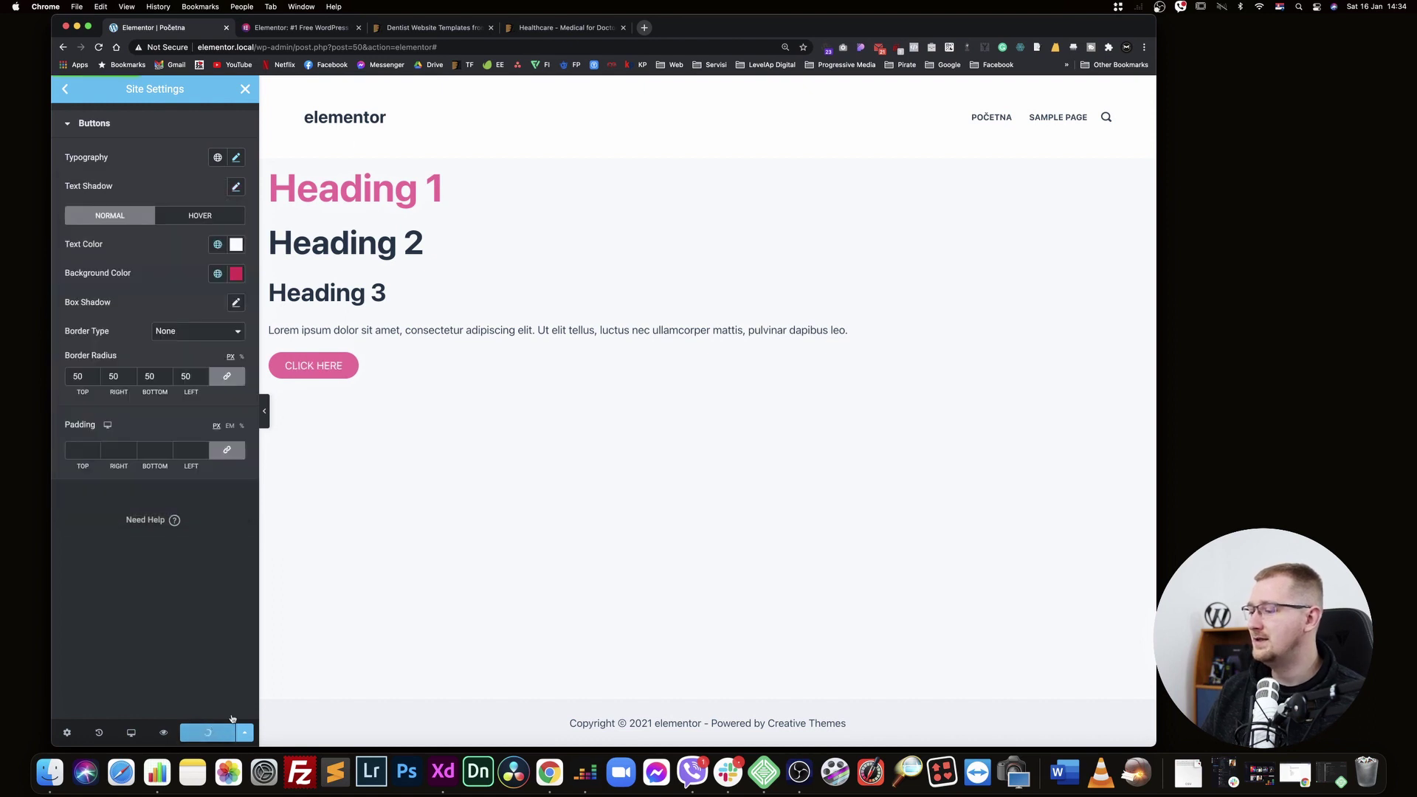
click(244, 88)
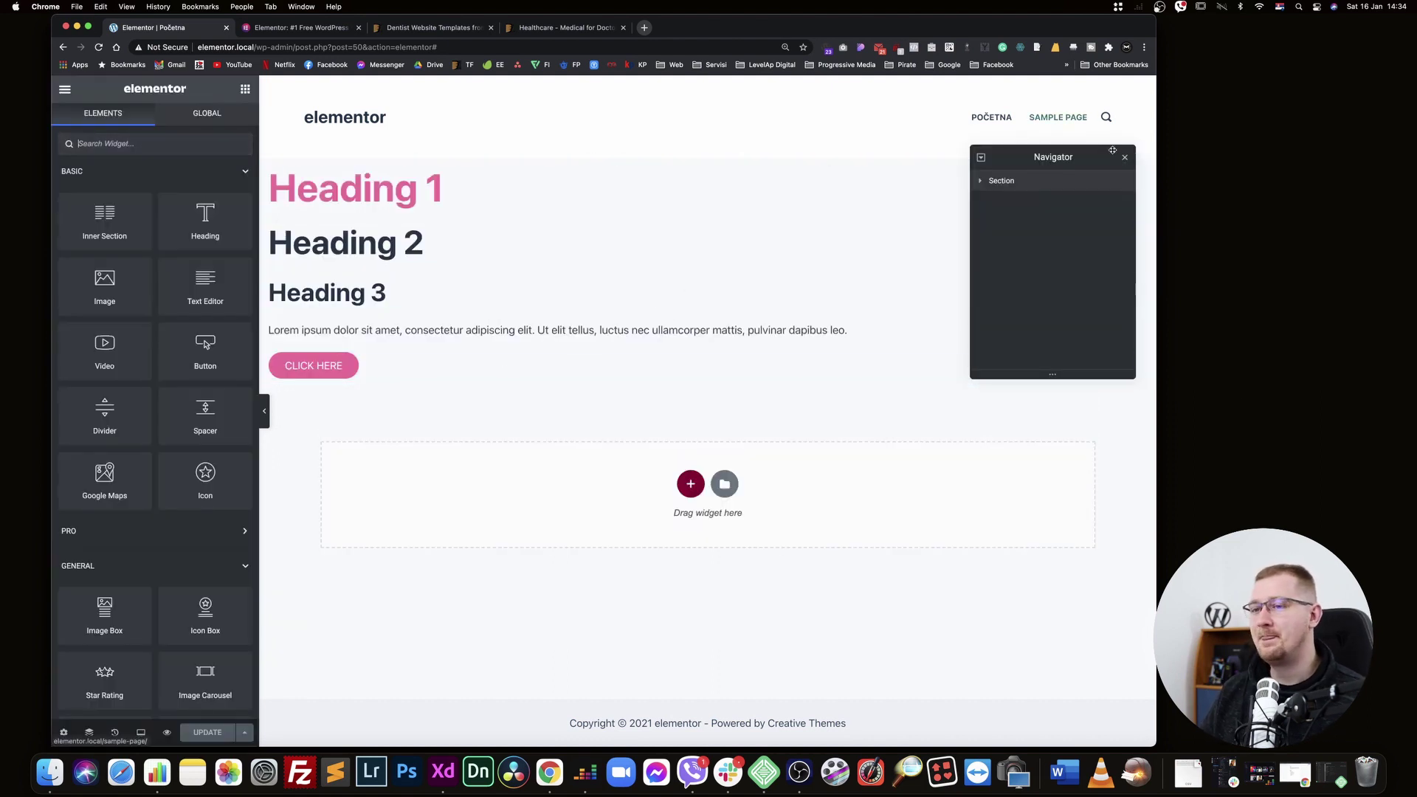
click(1127, 157)
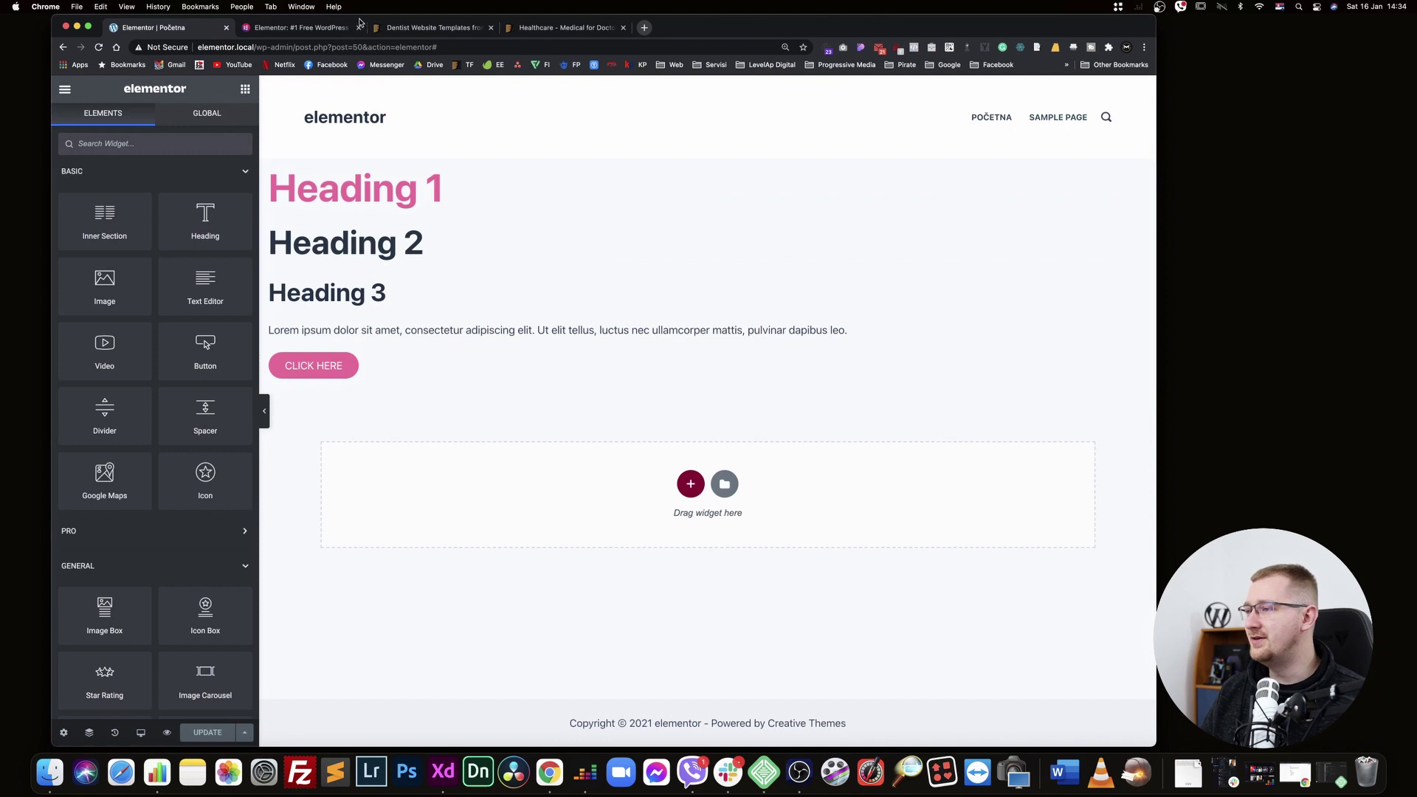
Reopen the Navigator and delete the section holding the sample headings, text and button
click(90, 733)
right_click(1022, 181)
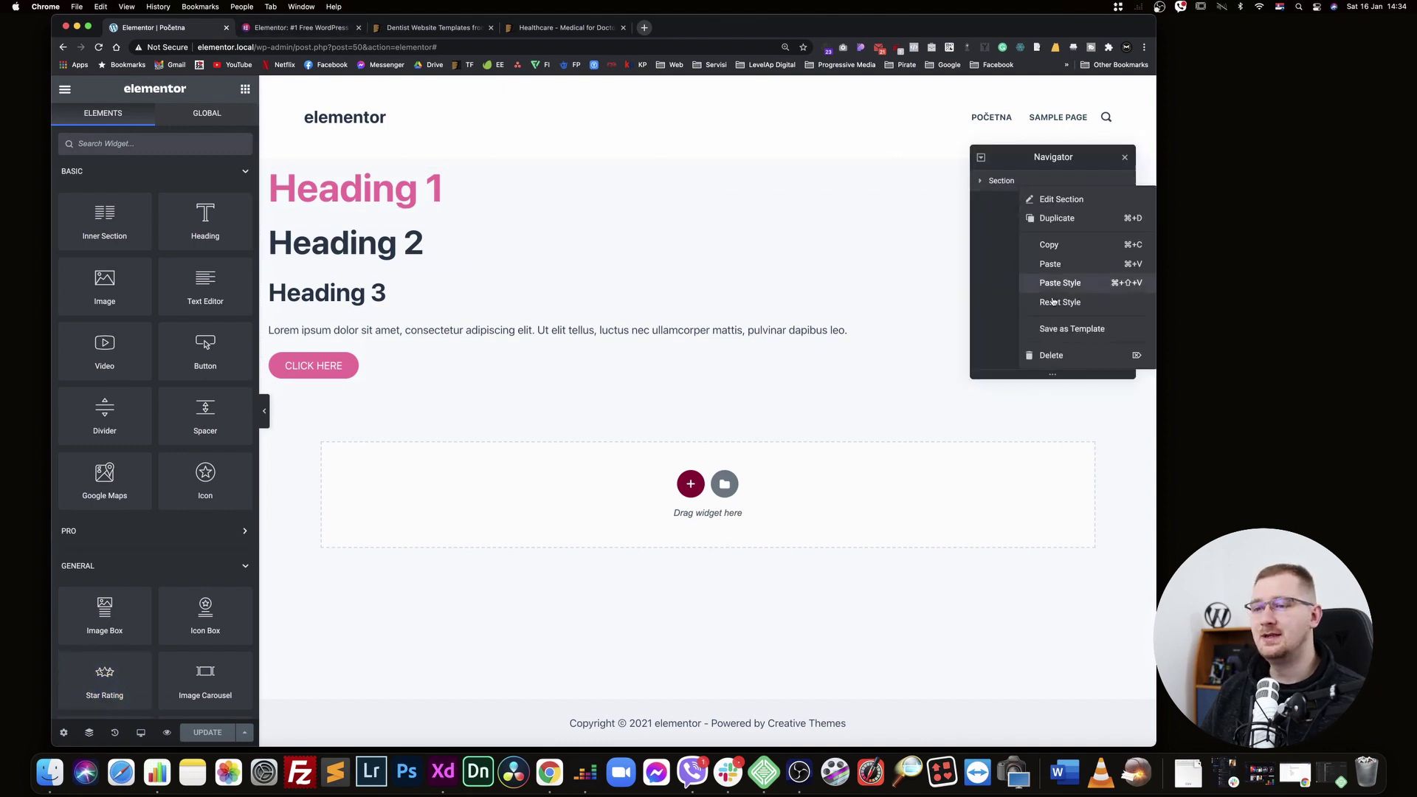
click(1052, 357)
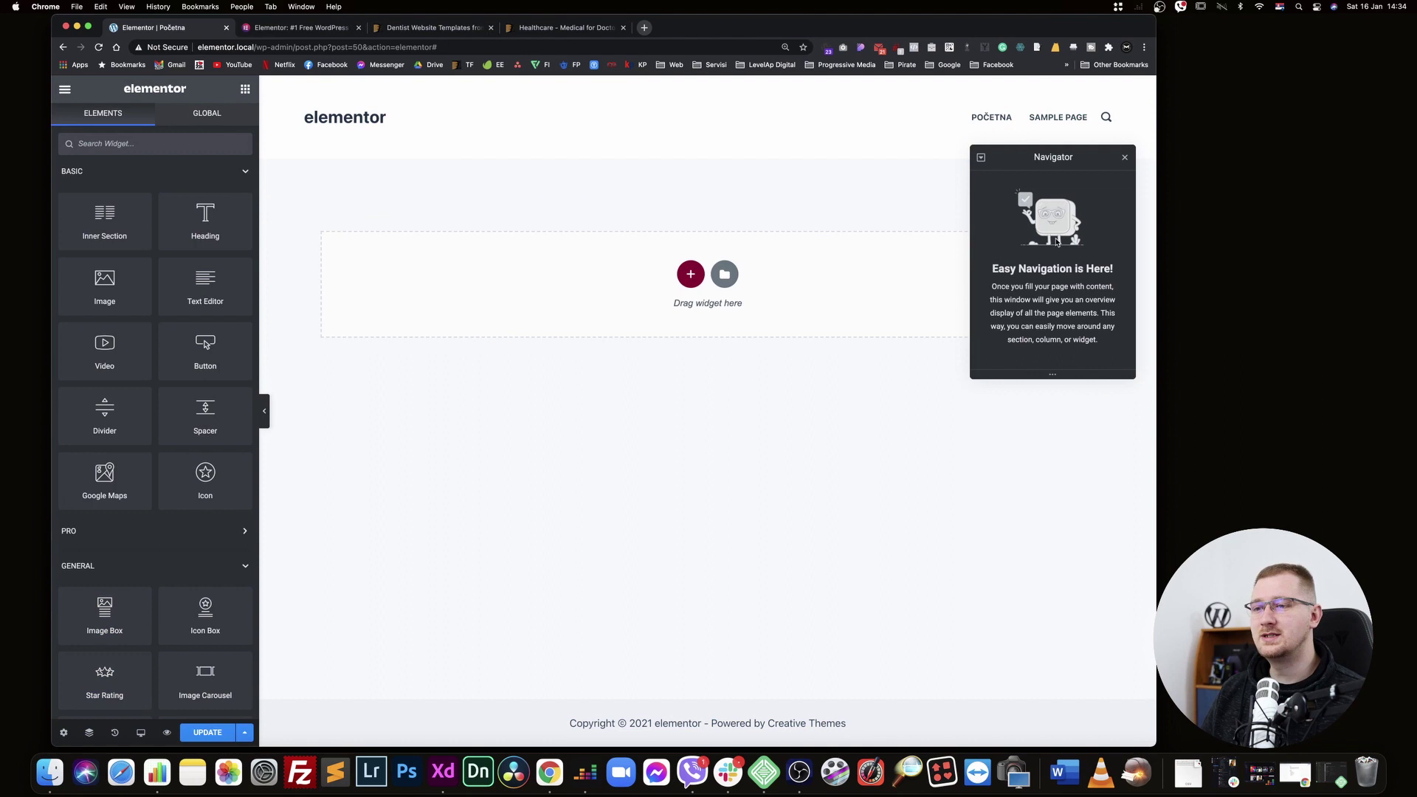
Add a new single-column section to the page and rename it Hero in the Navigator
click(687, 278)
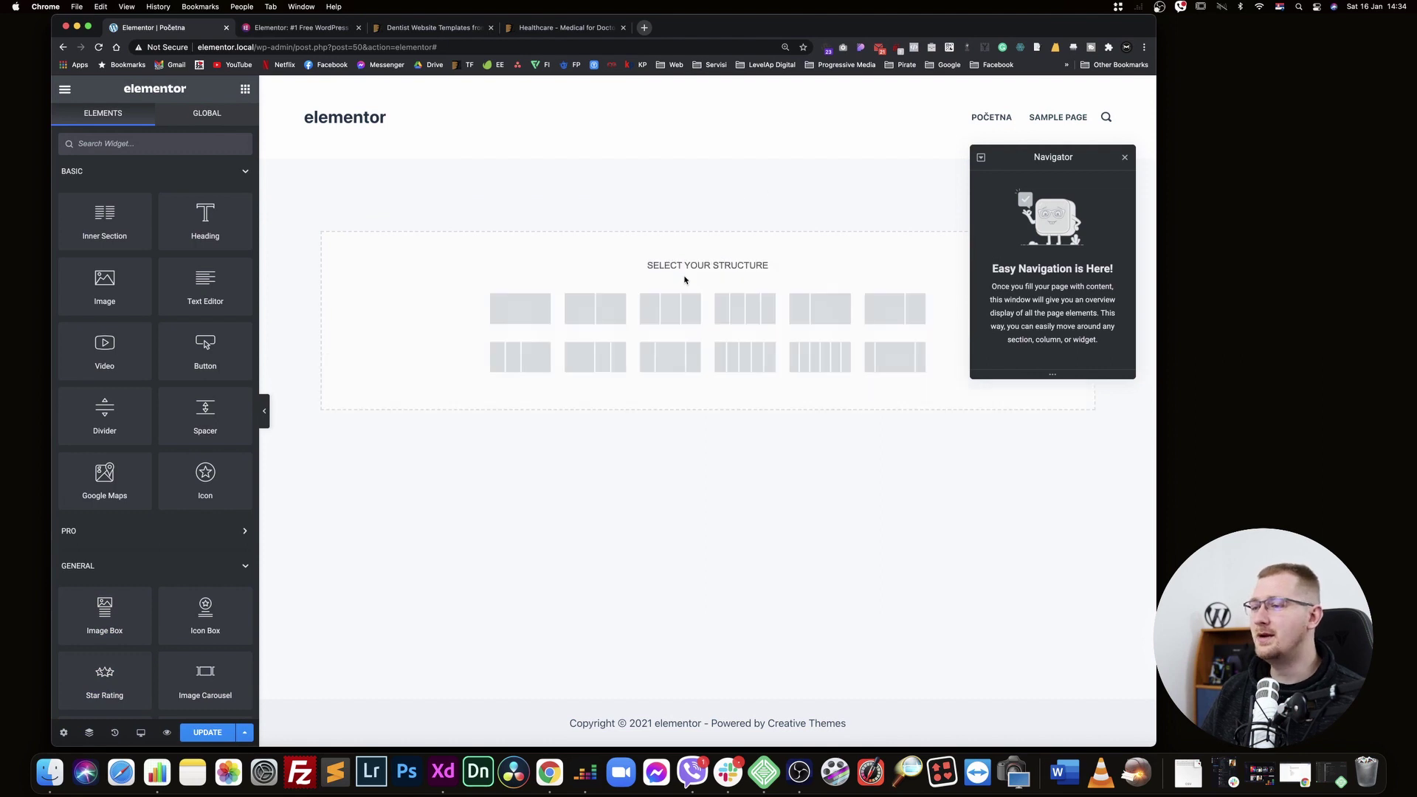
click(539, 314)
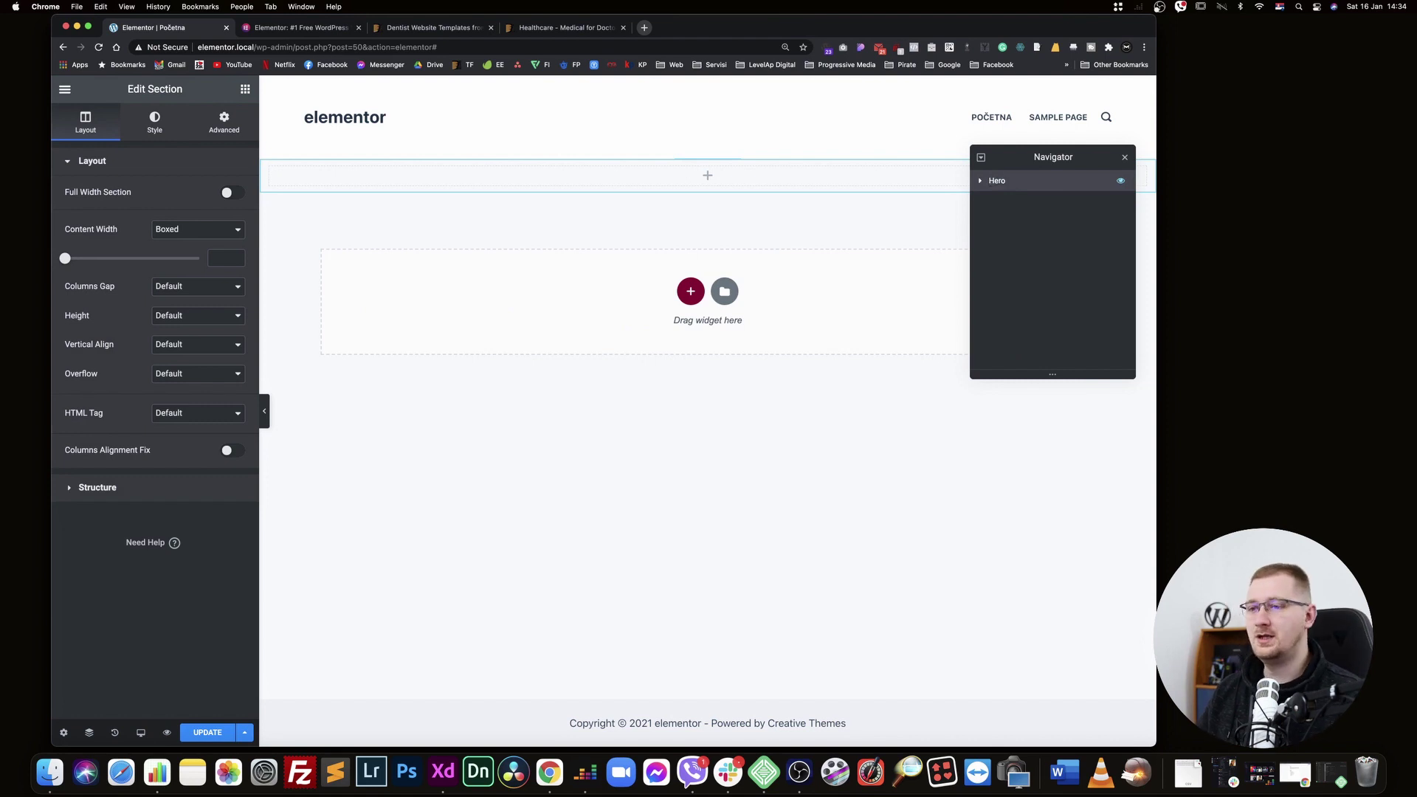
Check the hero layout on elementor.com and add a Heading widget to the Hero section
click(246, 92)
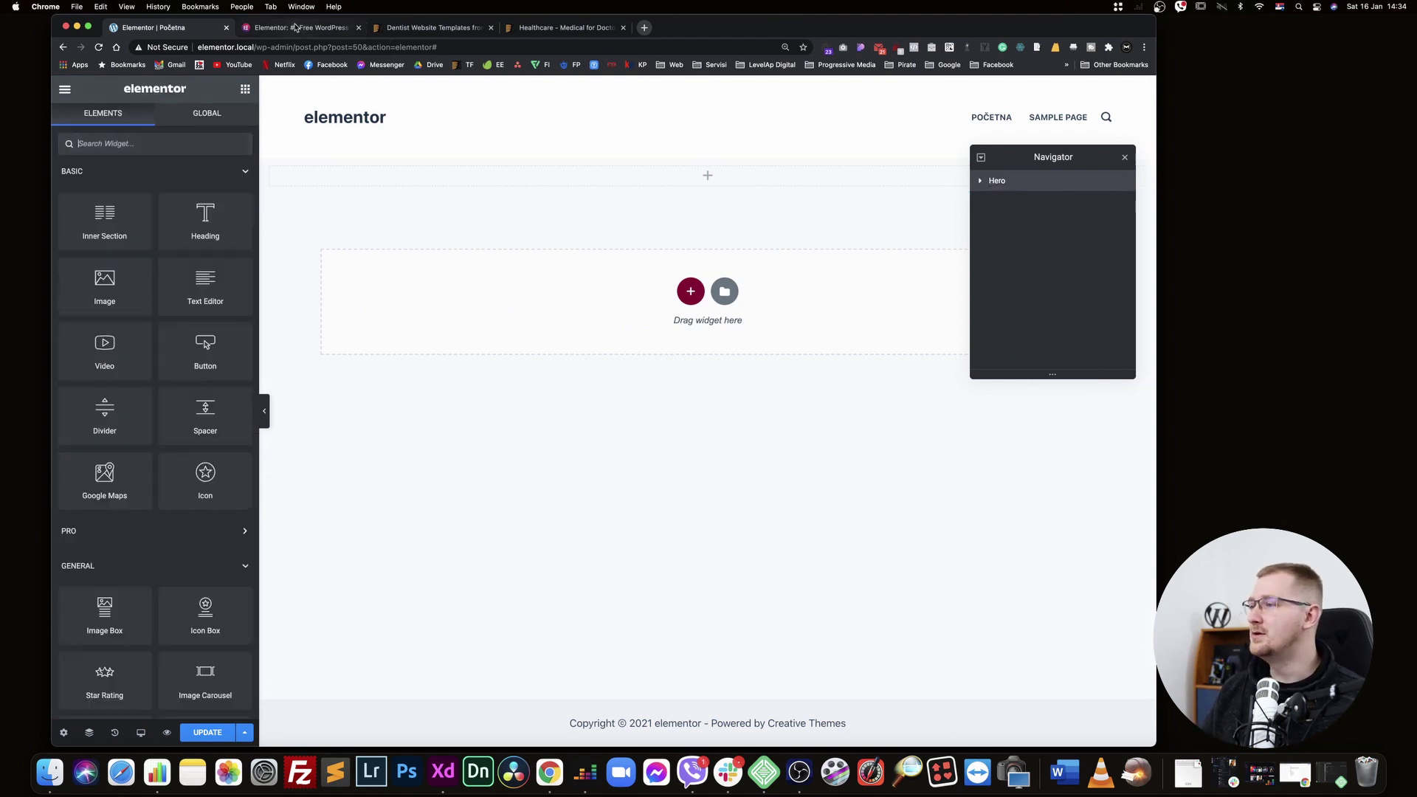
click(295, 27)
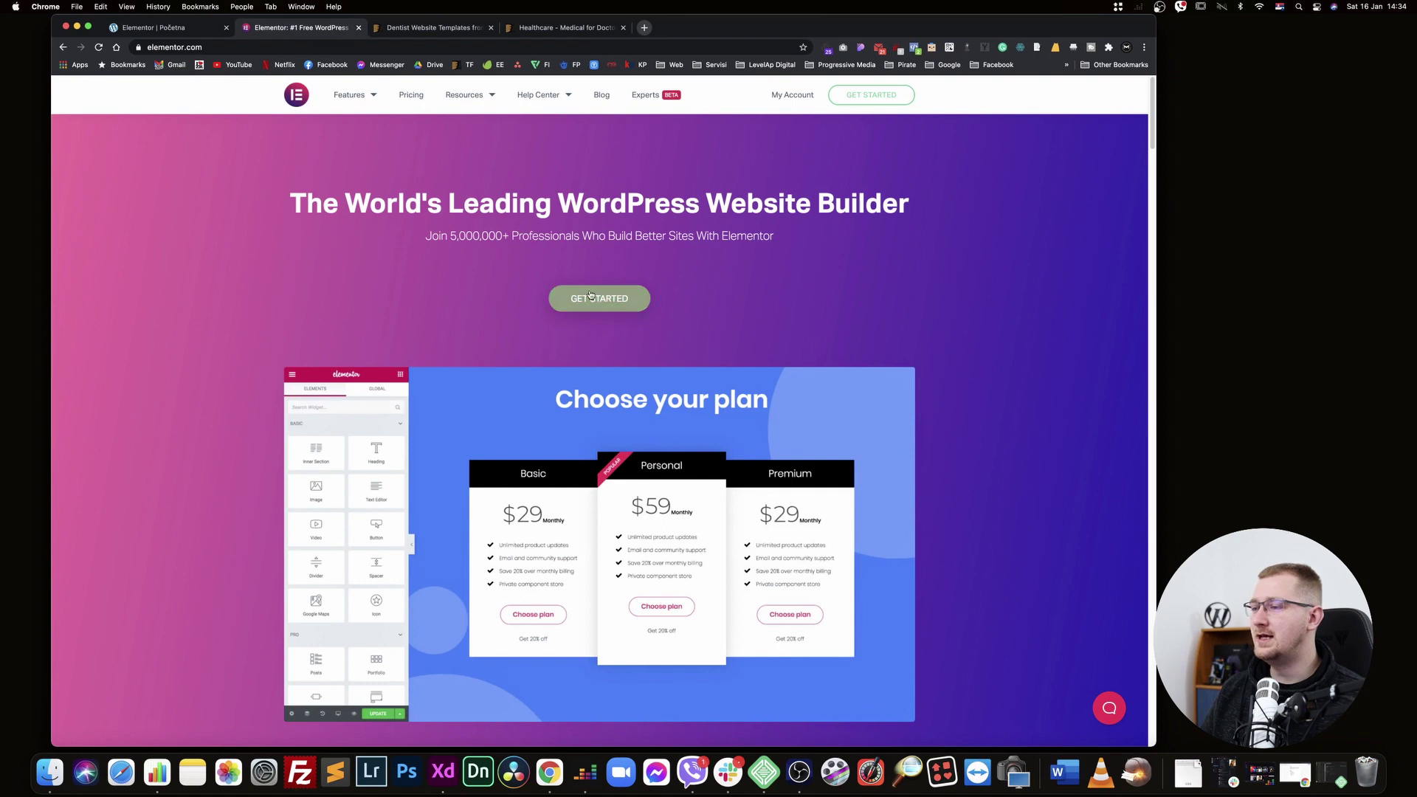
click(163, 30)
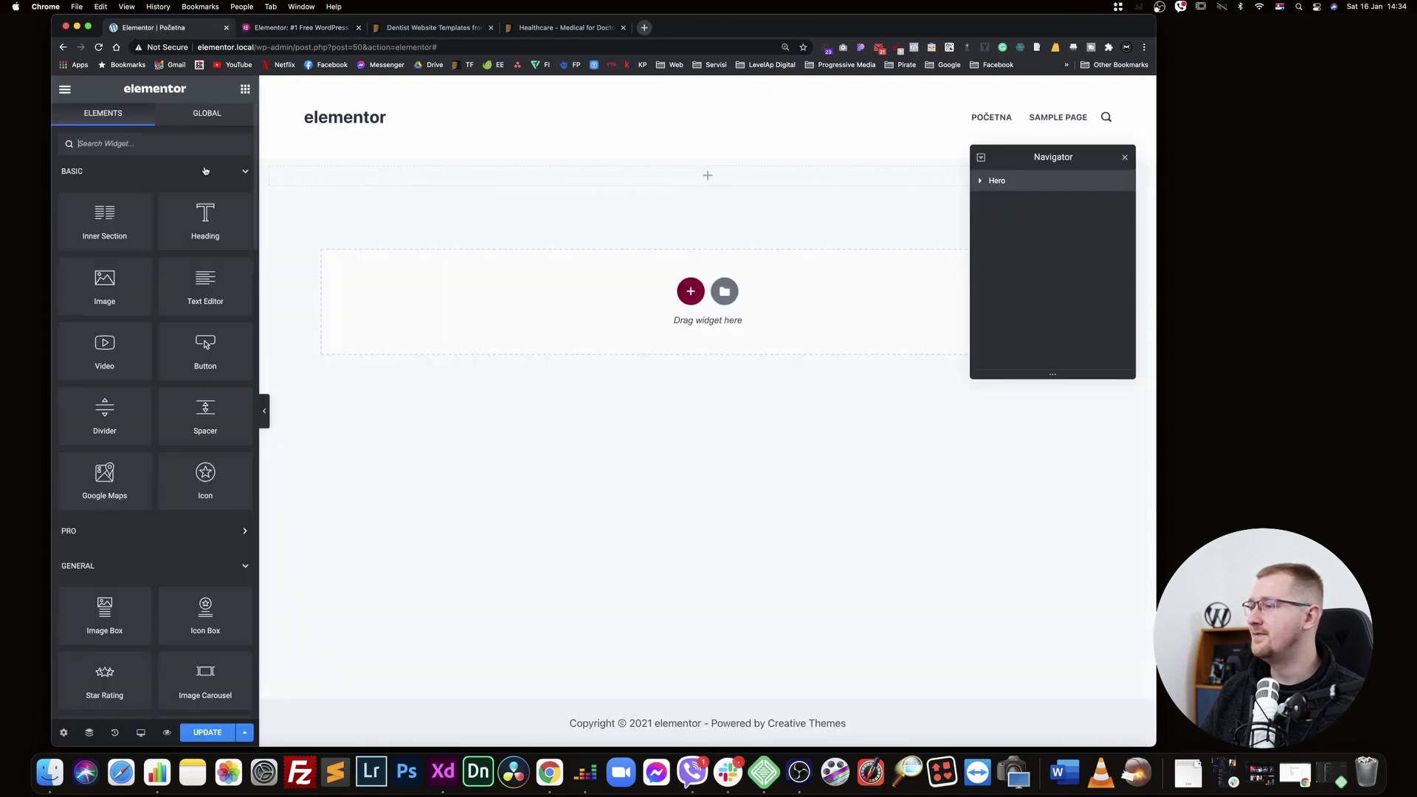
drag(204, 221, 441, 174)
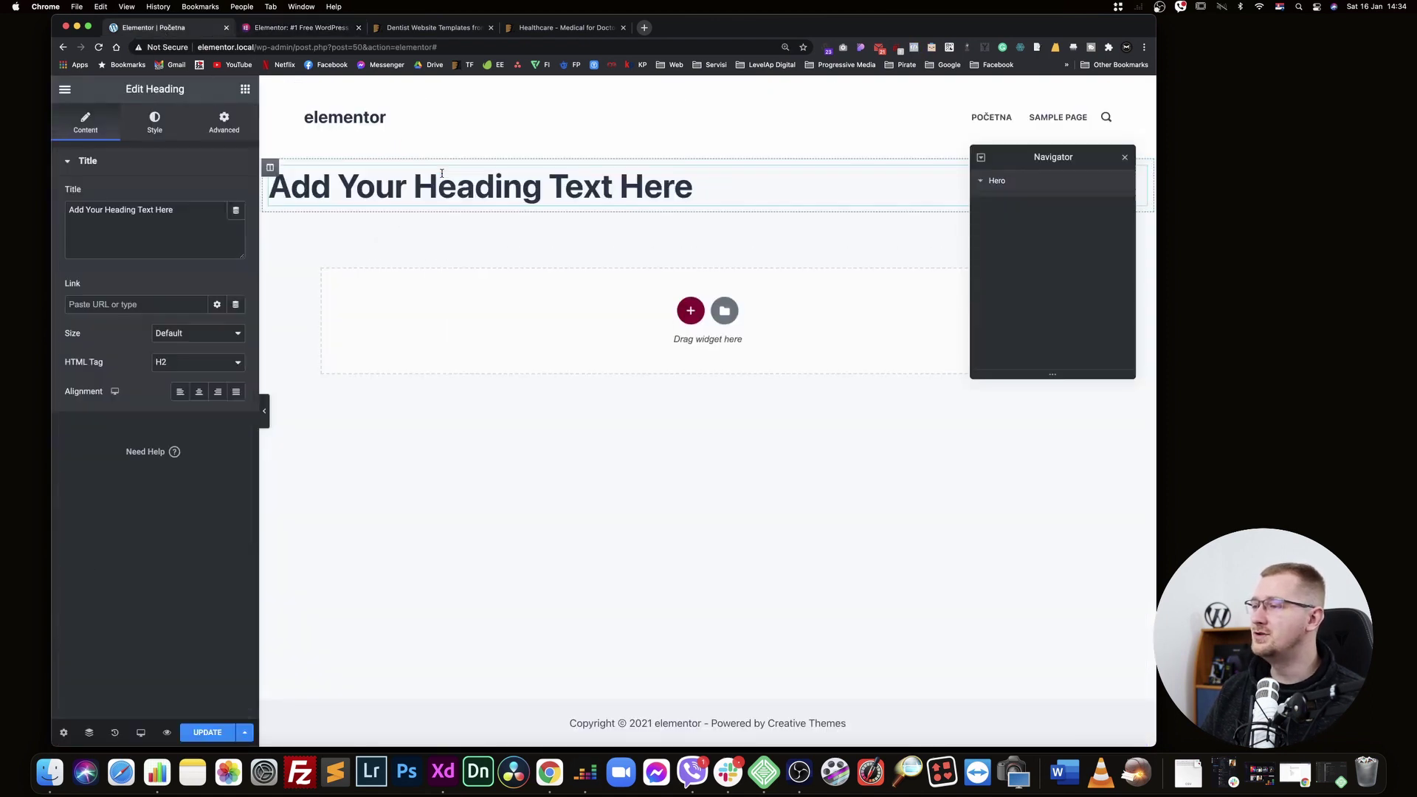
Add a Text Editor widget and a Button widget below the heading in the Hero section
click(245, 88)
drag(194, 293, 403, 201)
click(245, 88)
drag(213, 345, 395, 237)
Replace the heading's title with "The World's Leading WordPress Website Builder", copied from the elementor.com hero
click(528, 170)
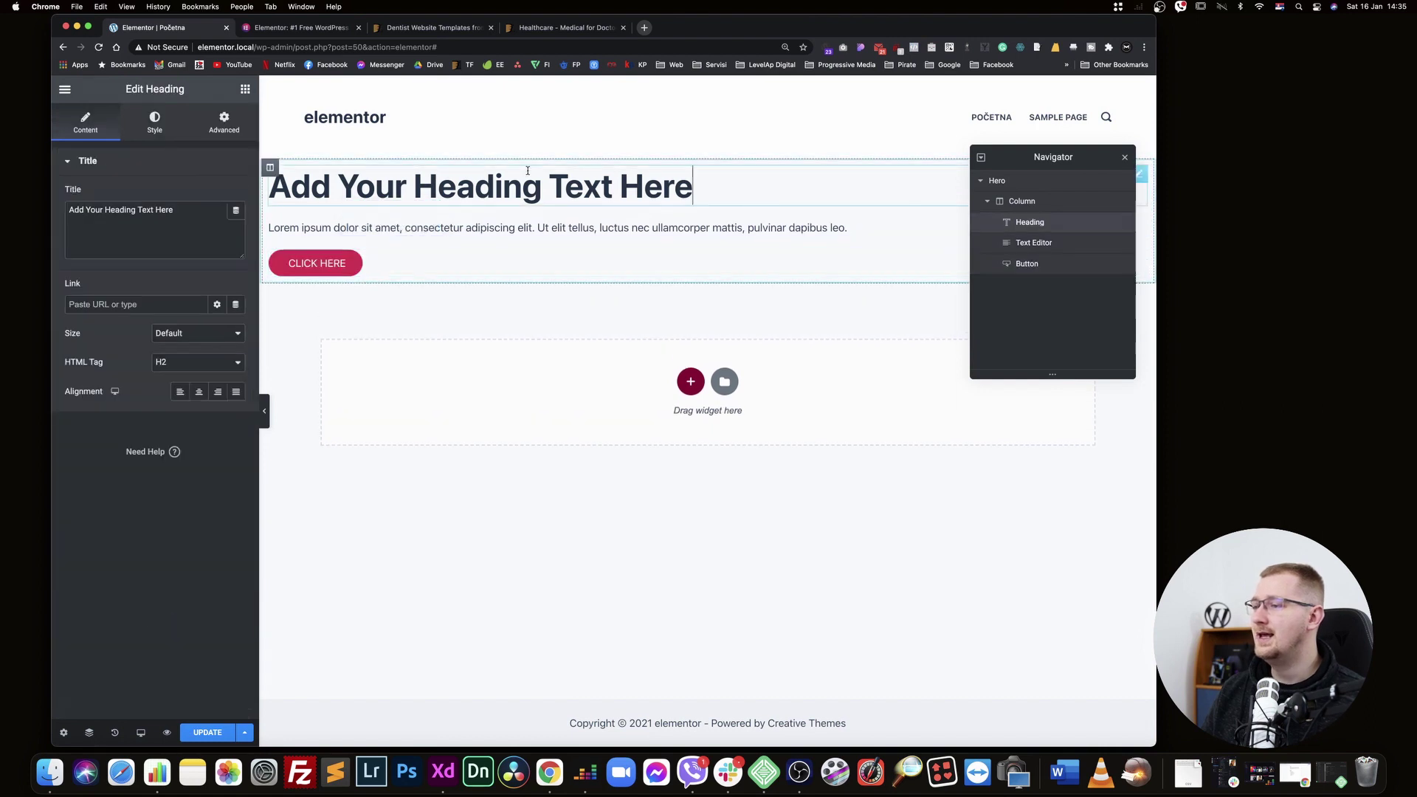
click(269, 29)
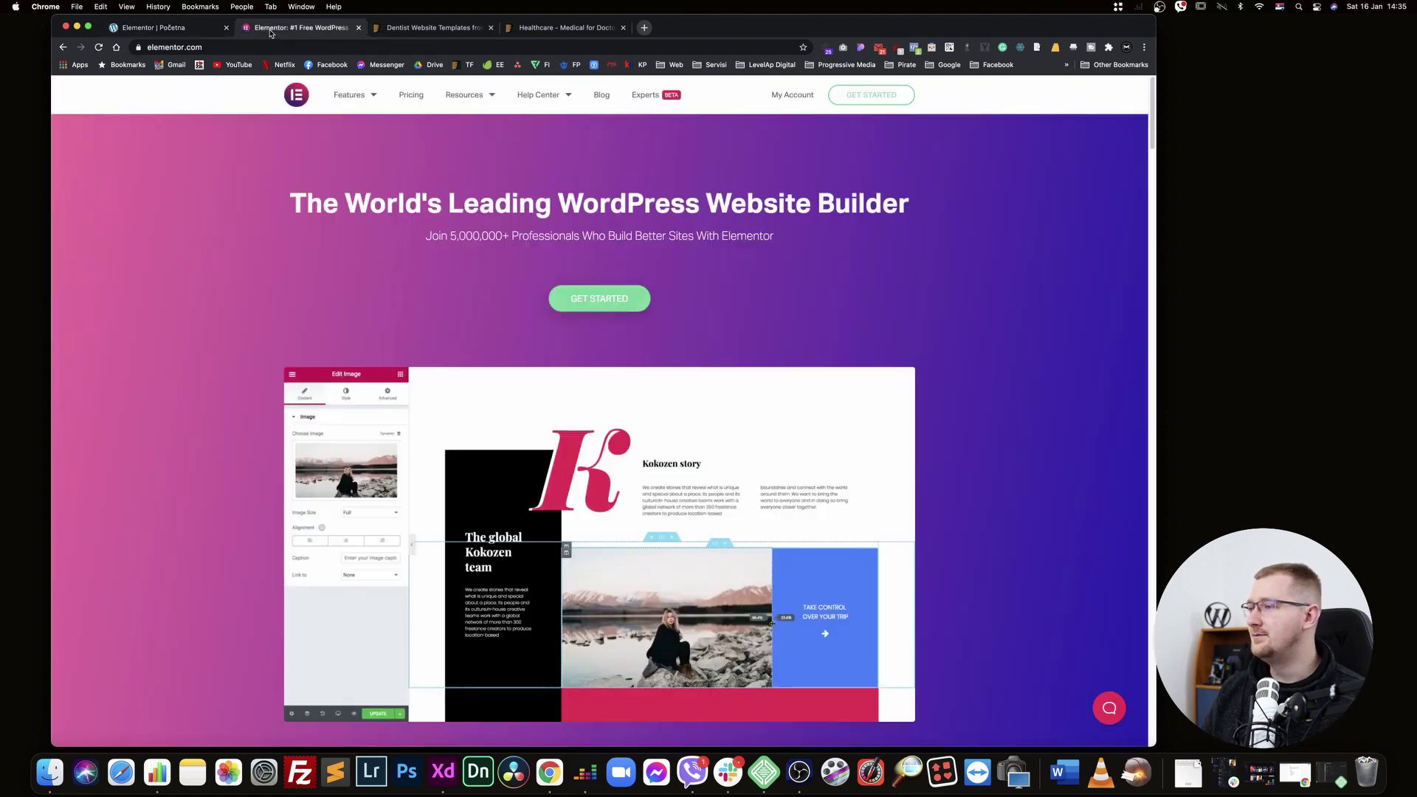
triple_click(470, 210)
key(super+c)
click(165, 31)
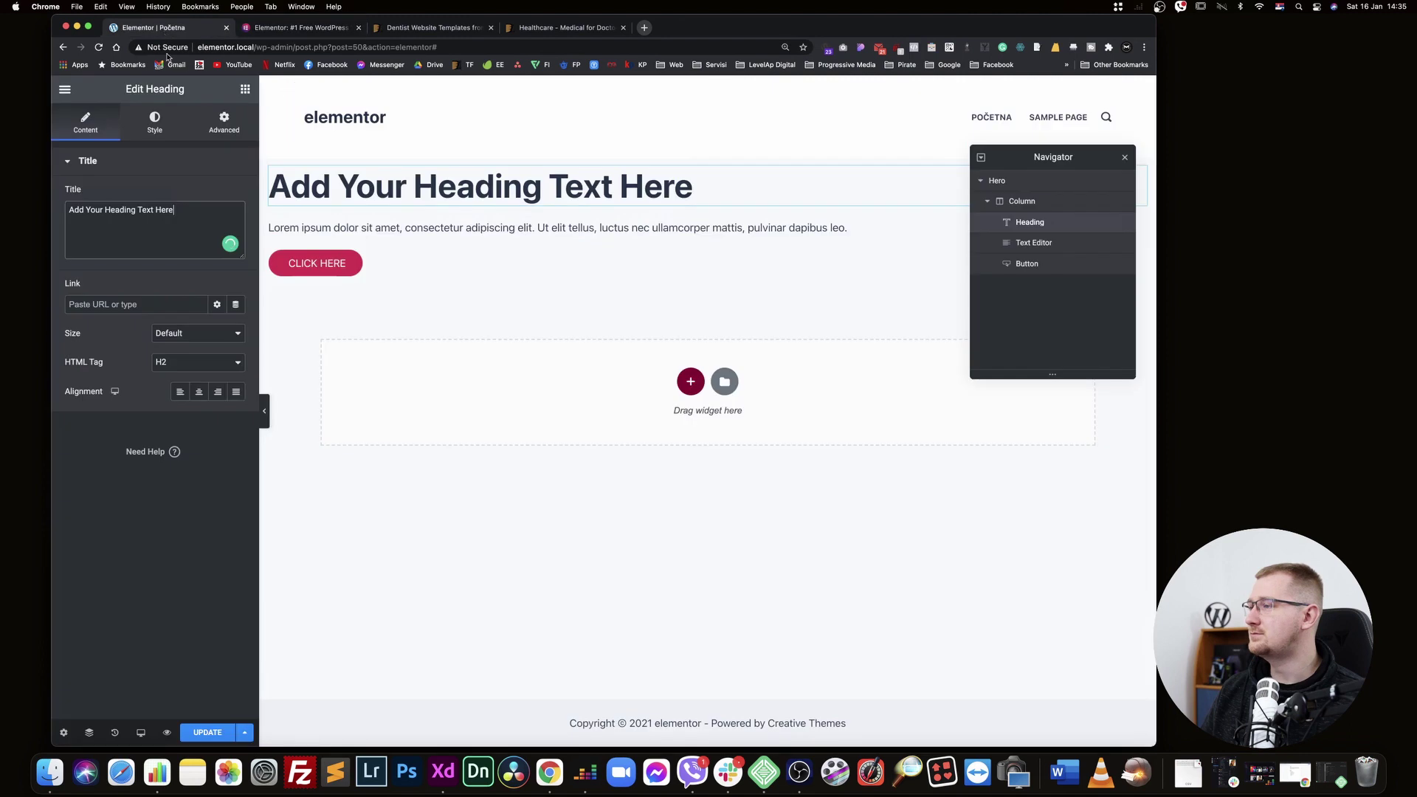
key(super+a)
key(super+v)
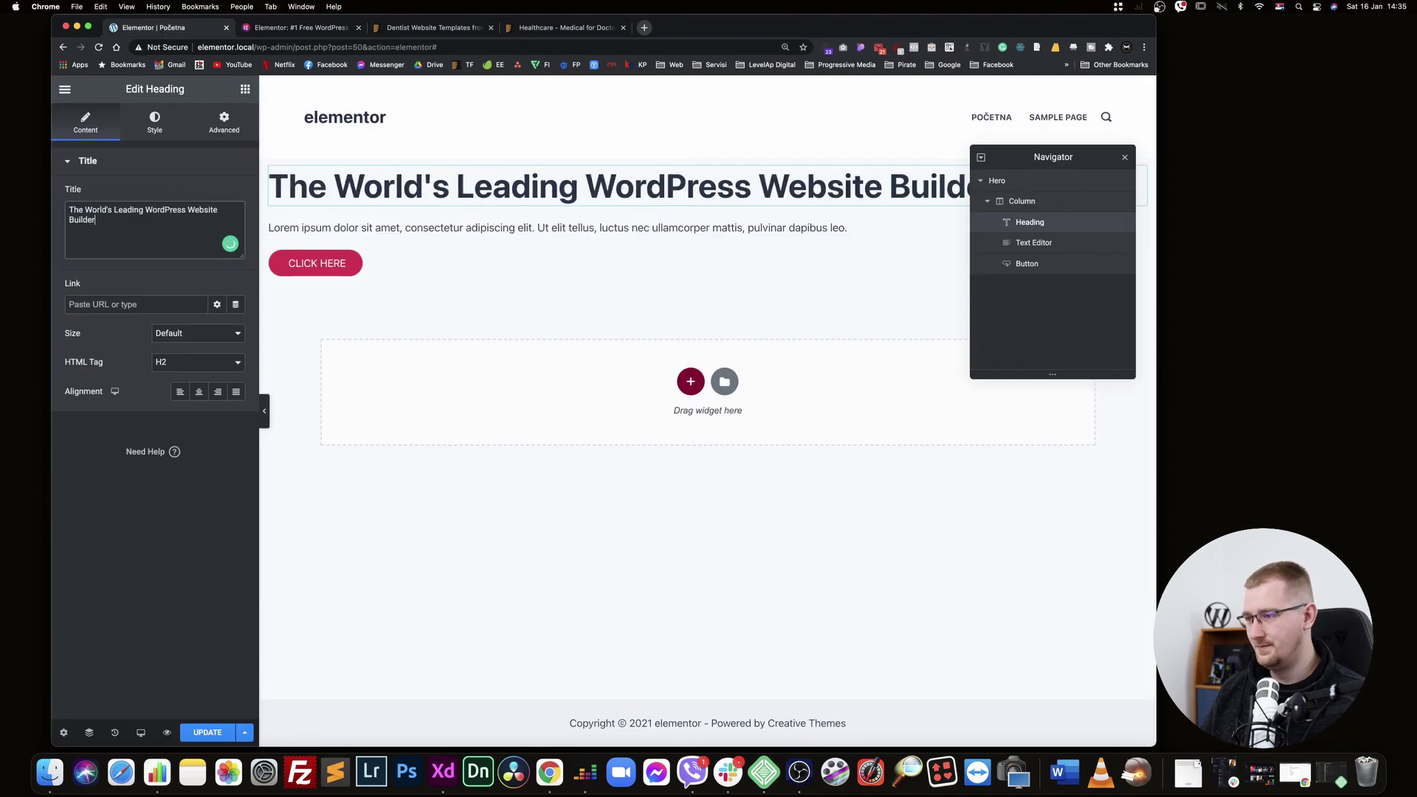
Center the hero heading and set its HTML tag to H1
click(198, 392)
click(167, 365)
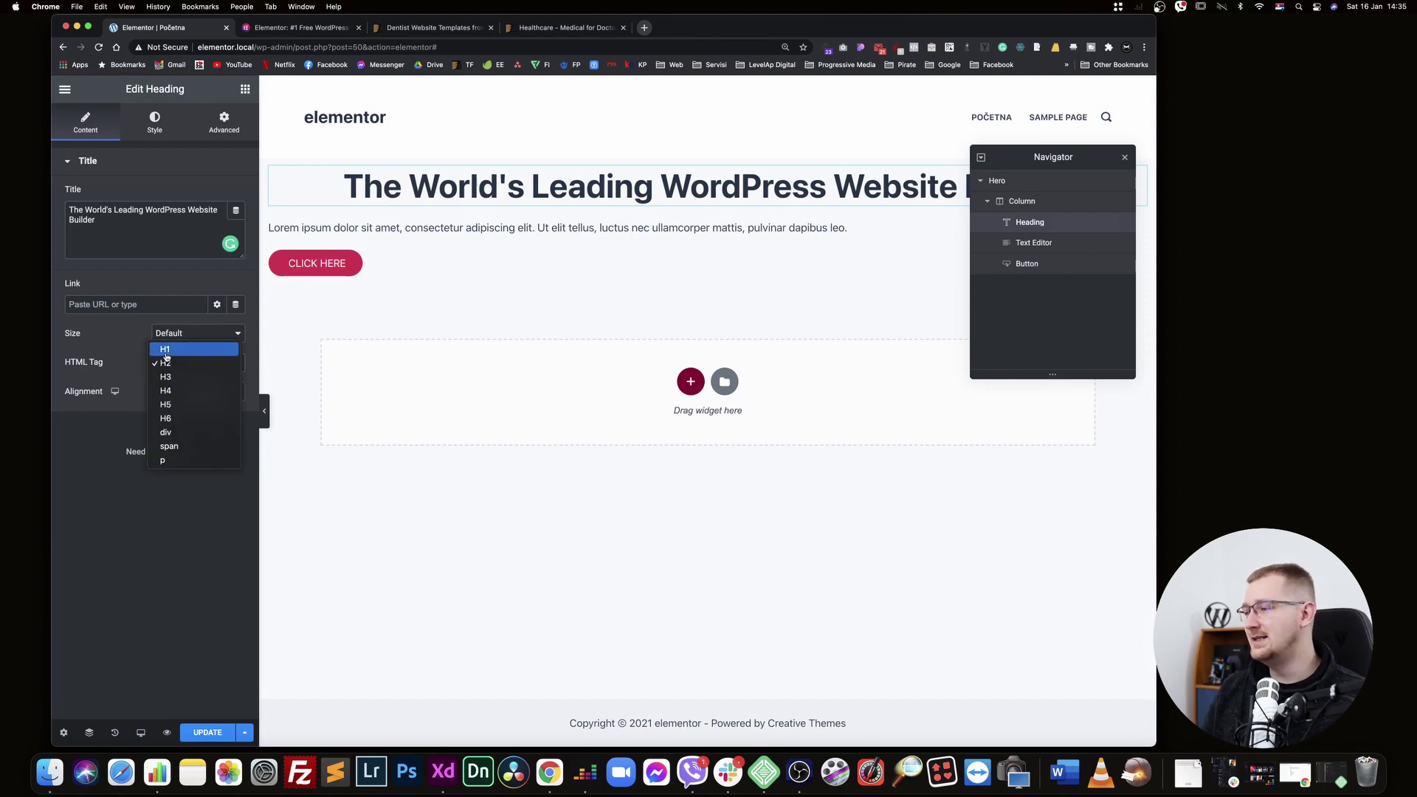
click(167, 349)
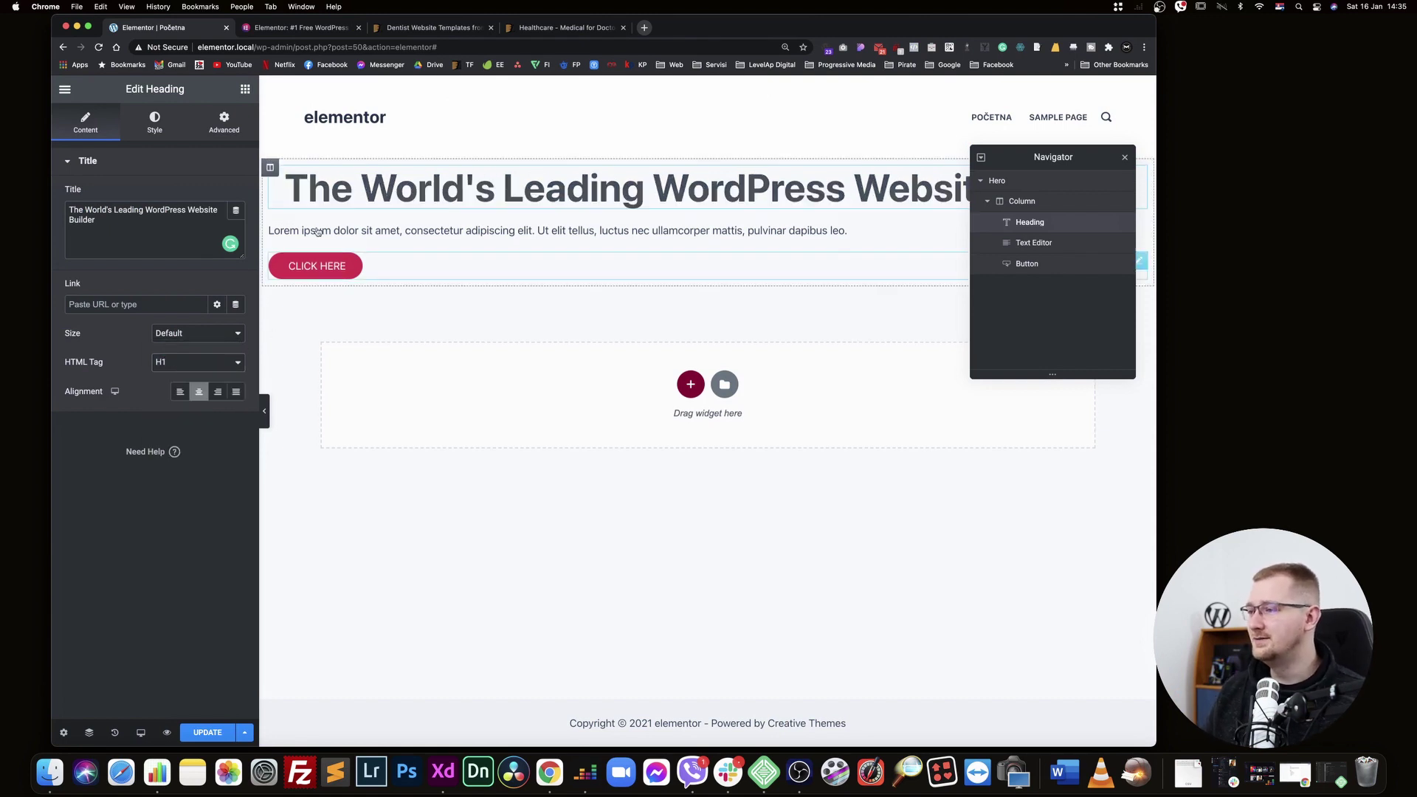
Preview the hero section at full width without the editing panel, at 100% and 125% browser zoom, and return to editing
click(267, 418)
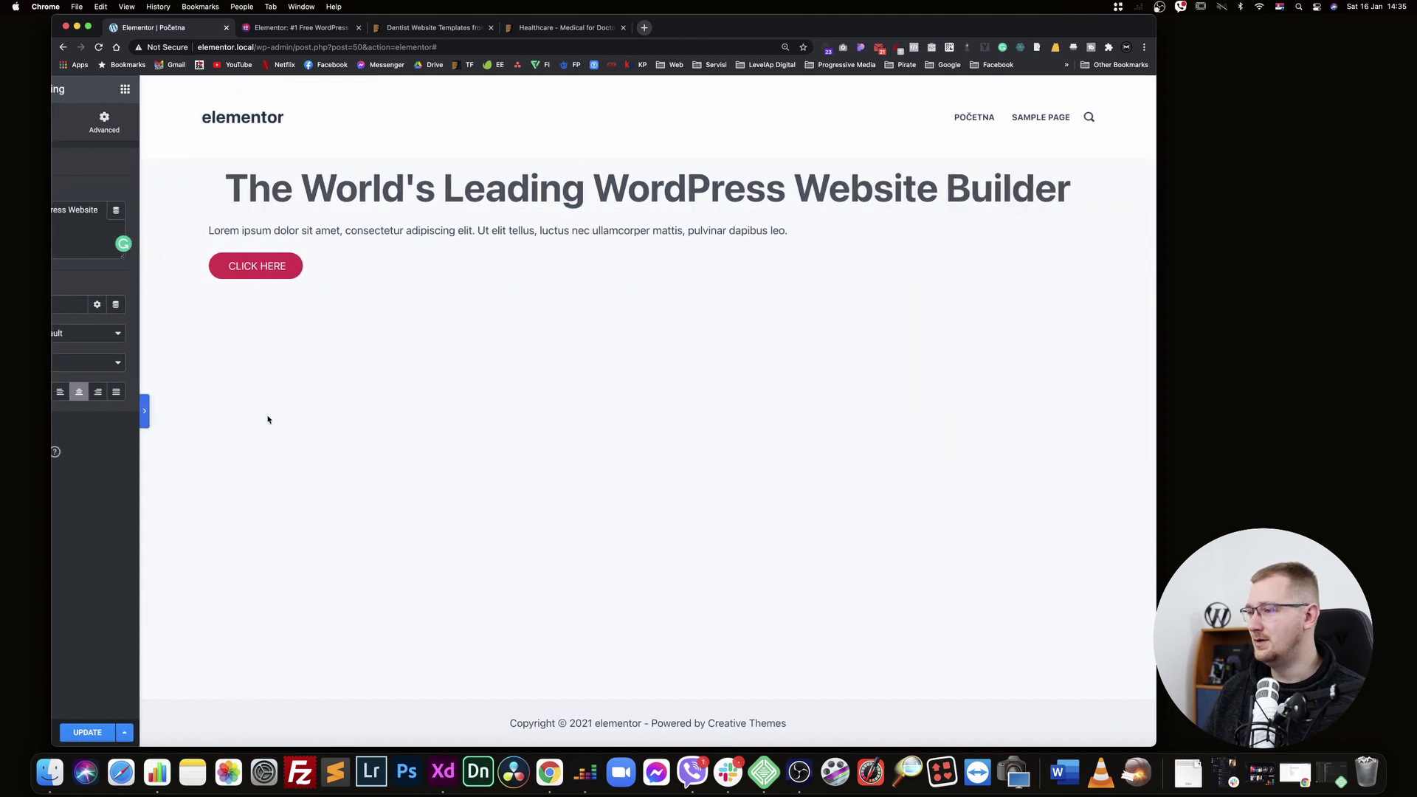
key(super+minus)
key(super+minus)
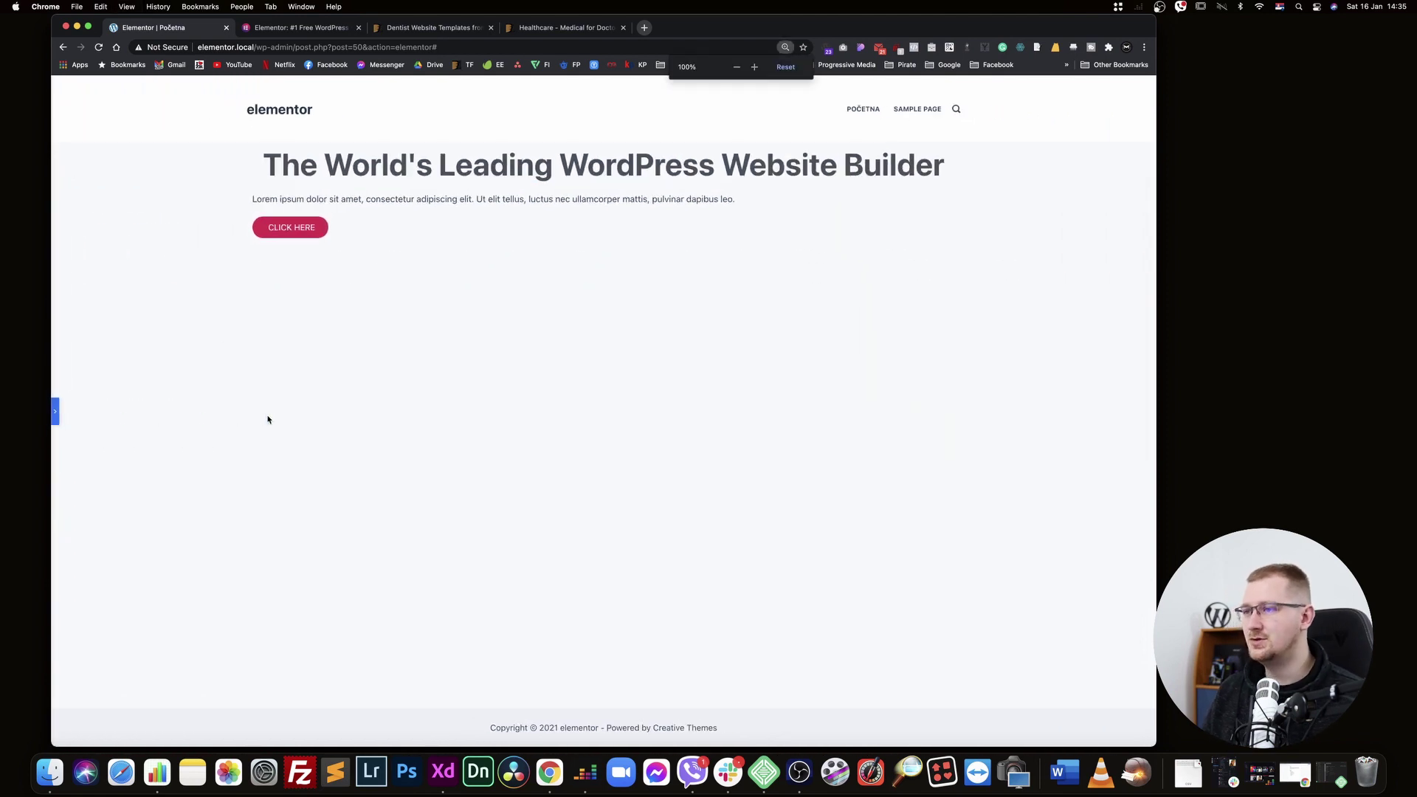
key(super+equal)
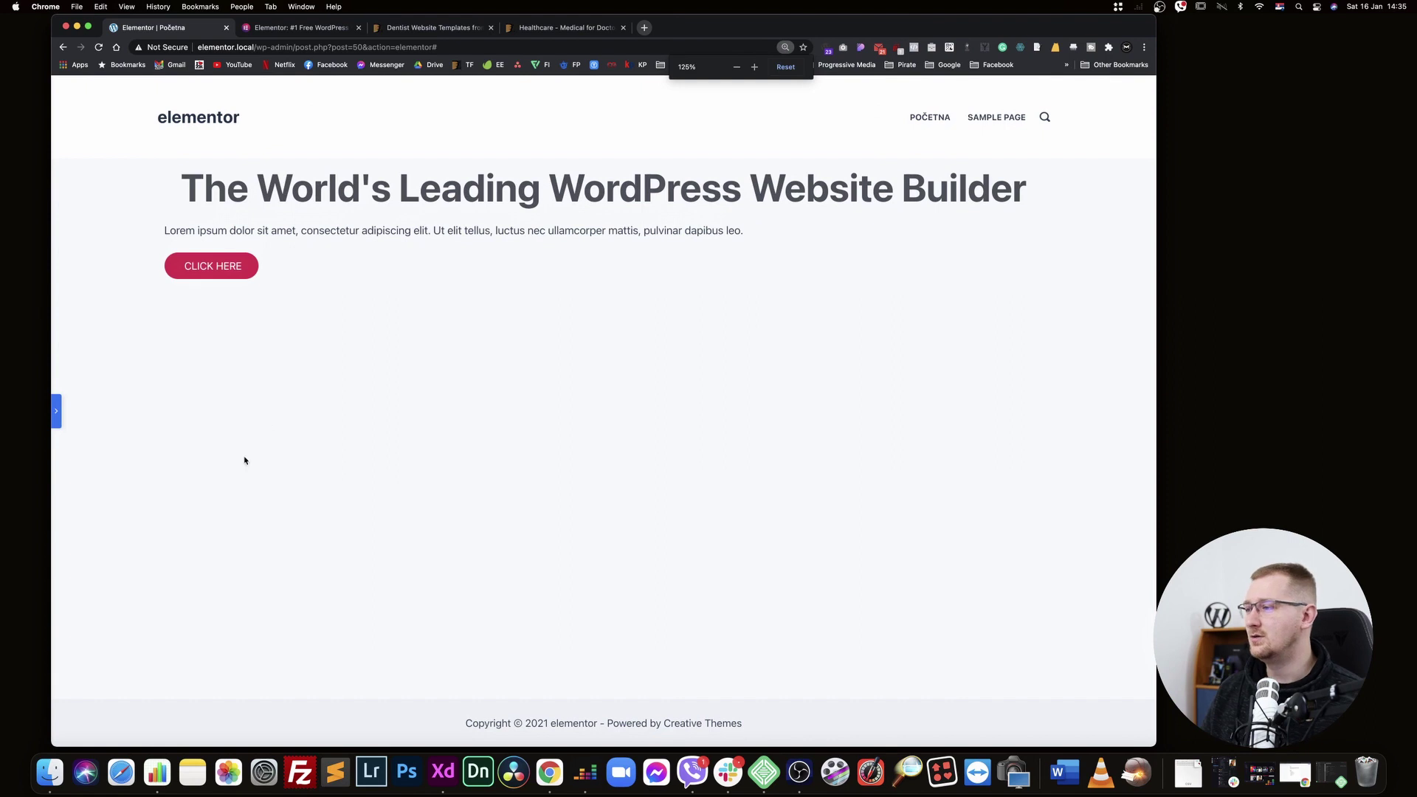
click(58, 408)
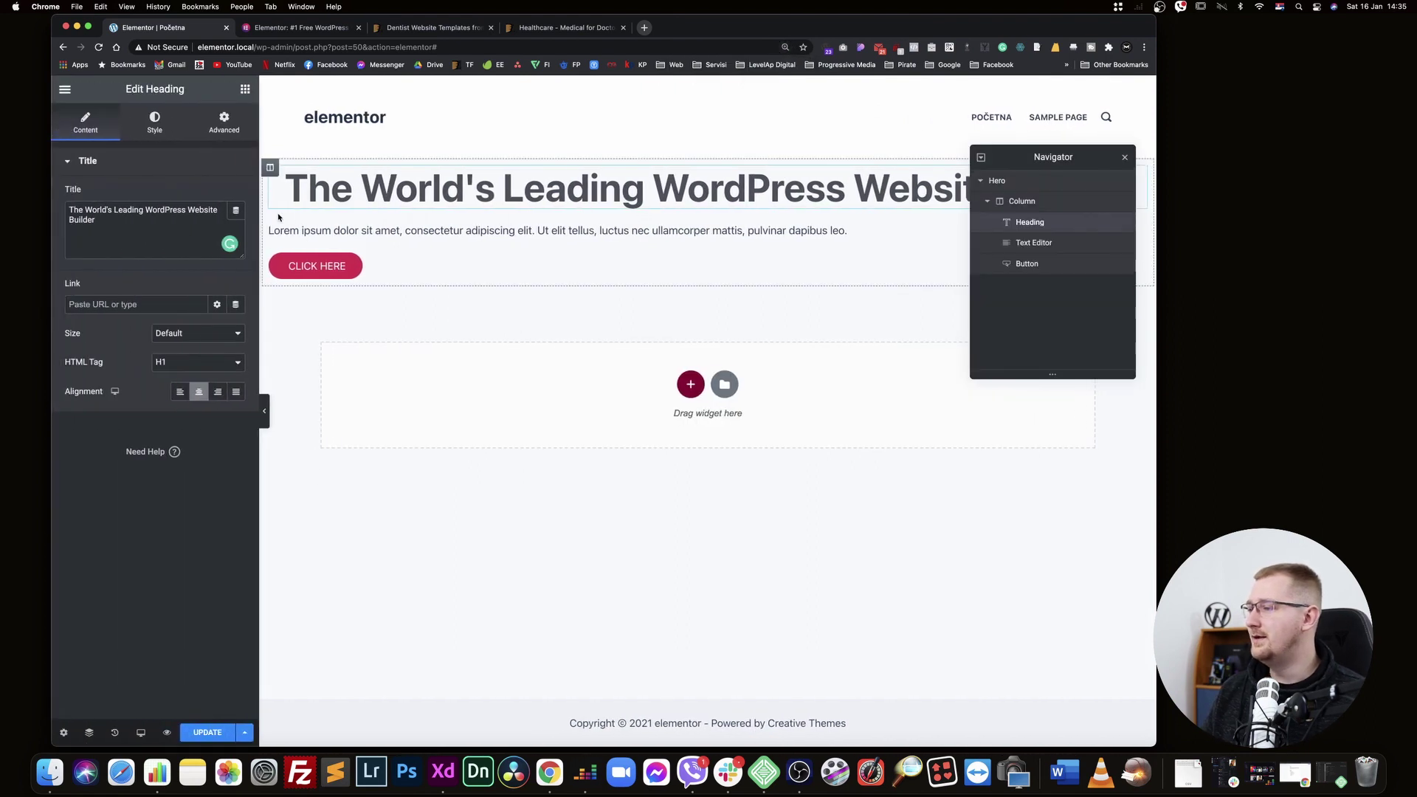
Replace the Text Editor's placeholder with the elementor.com subtitle "Join 5,000,000+ Professionals Who Build Better Sites With Elementor", pasted without its source formatting
click(268, 28)
double_click(472, 236)
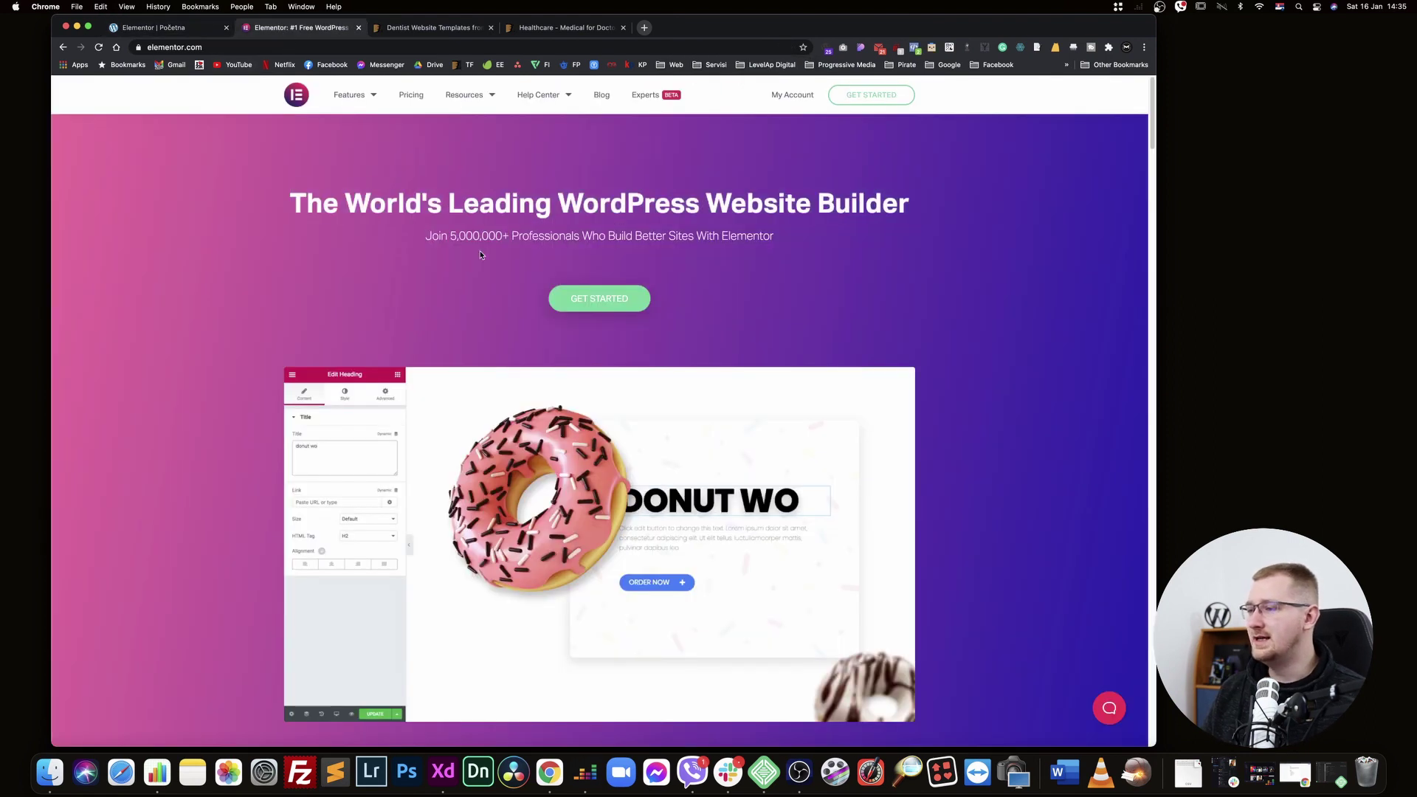
triple_click(472, 236)
key(super+c)
key(super+1)
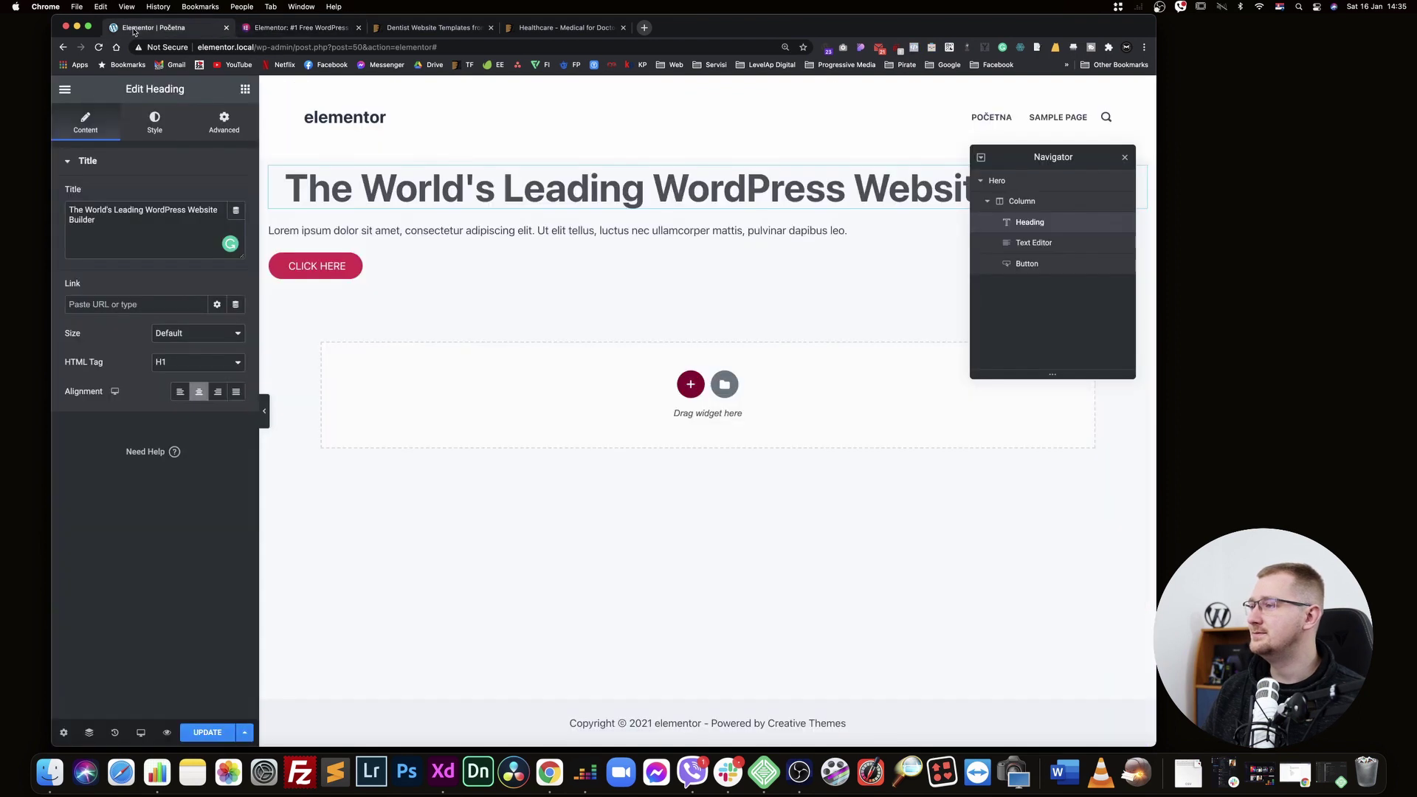
click(313, 232)
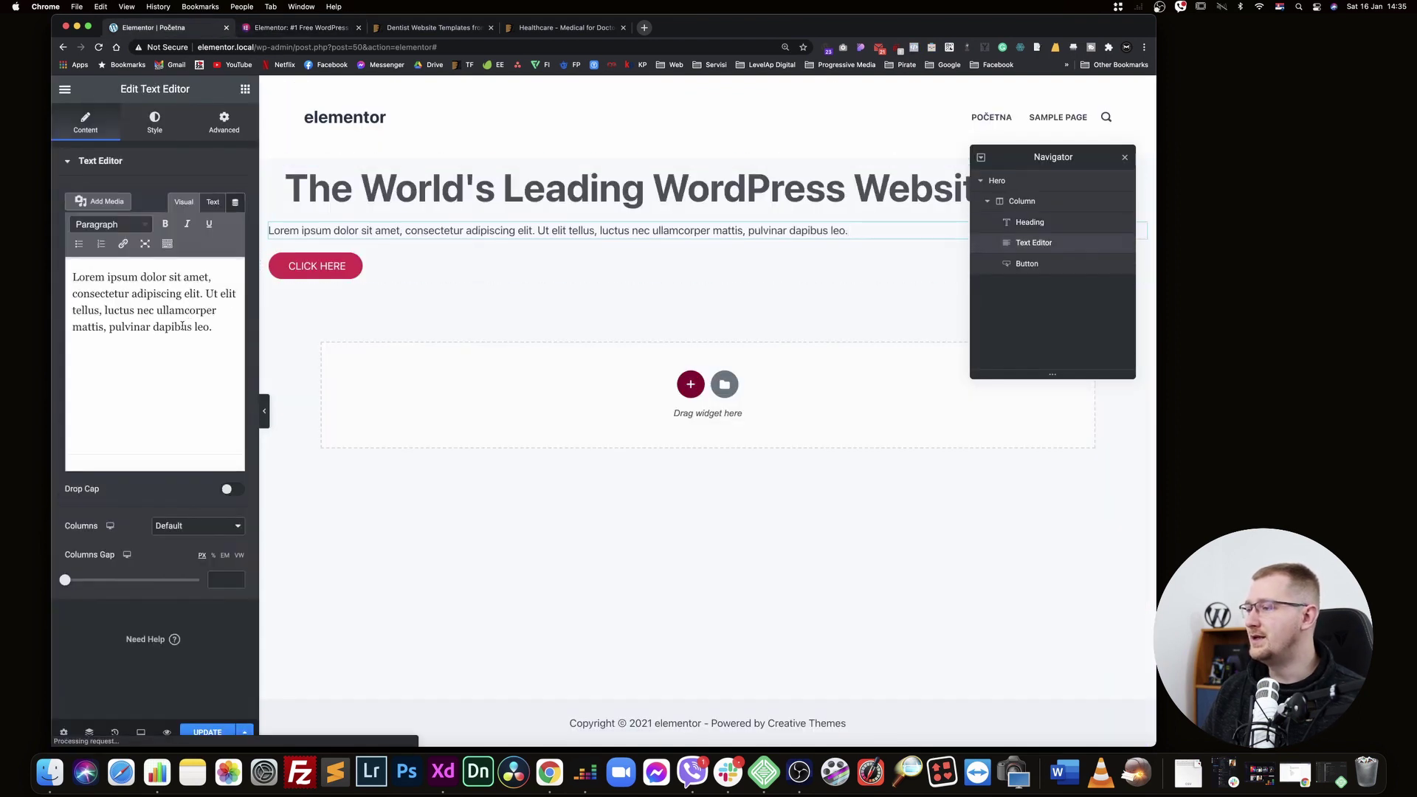
triple_click(180, 327)
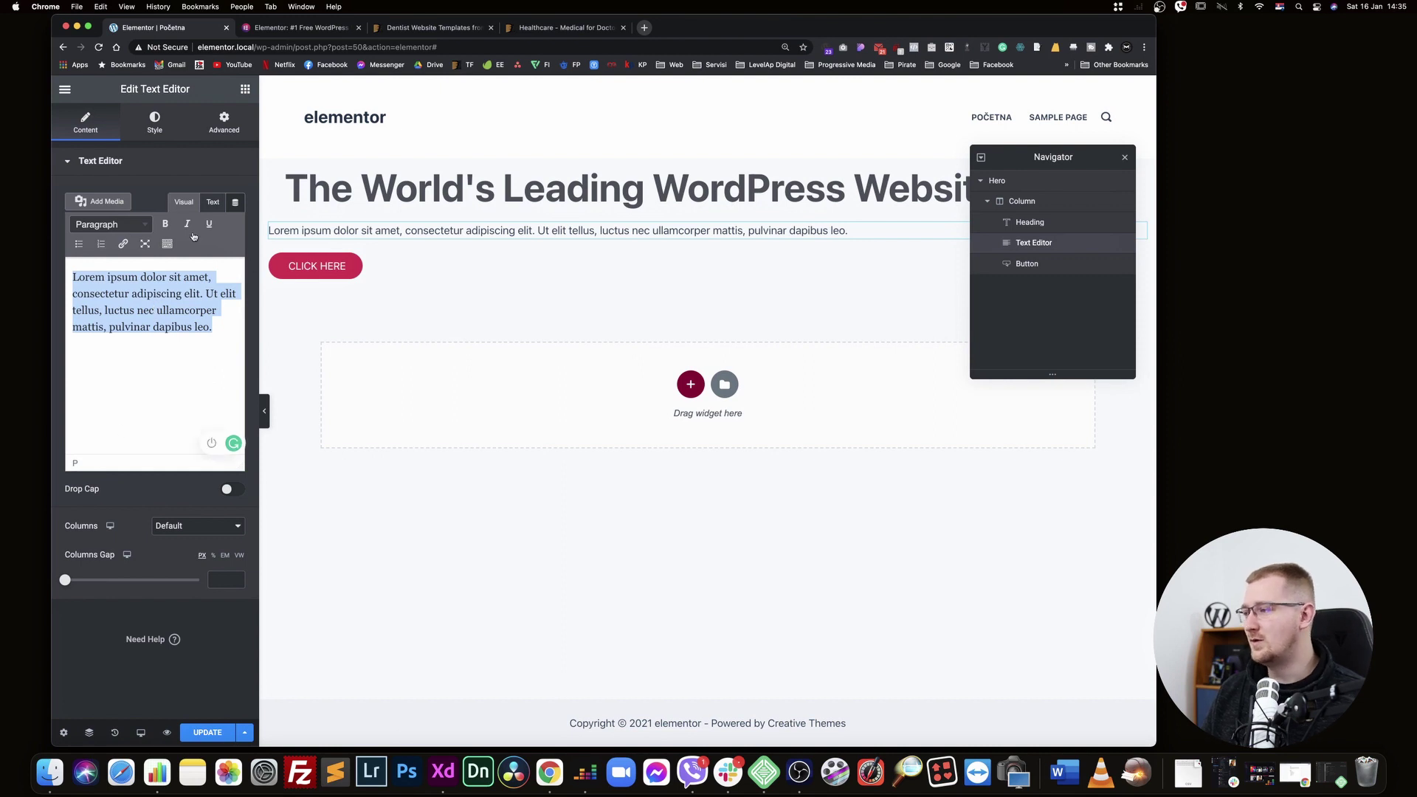
right_click(132, 276)
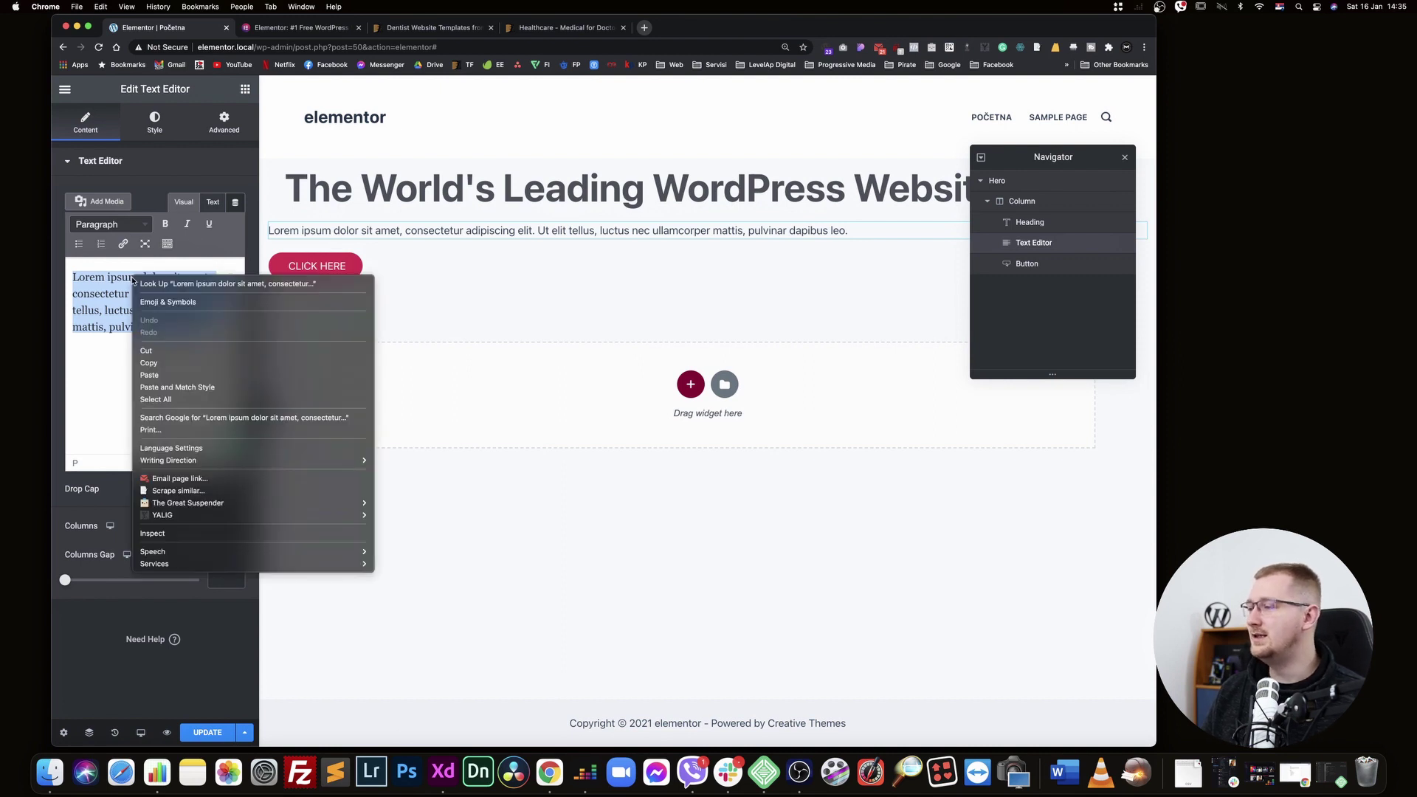
click(155, 388)
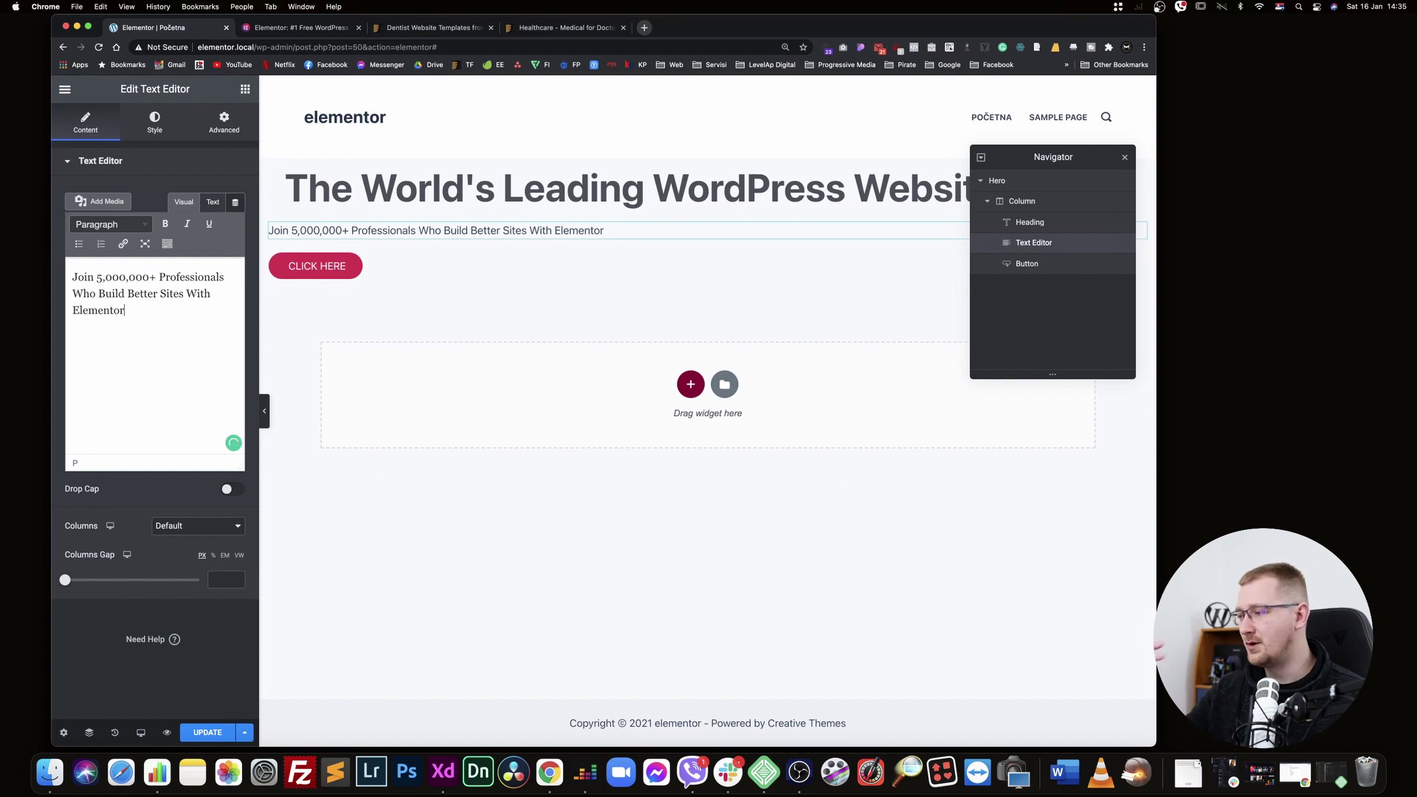
Try pasting the subtitle with its source formatting and examine the HTML code it brings in
key(super+a)
key(super+v)
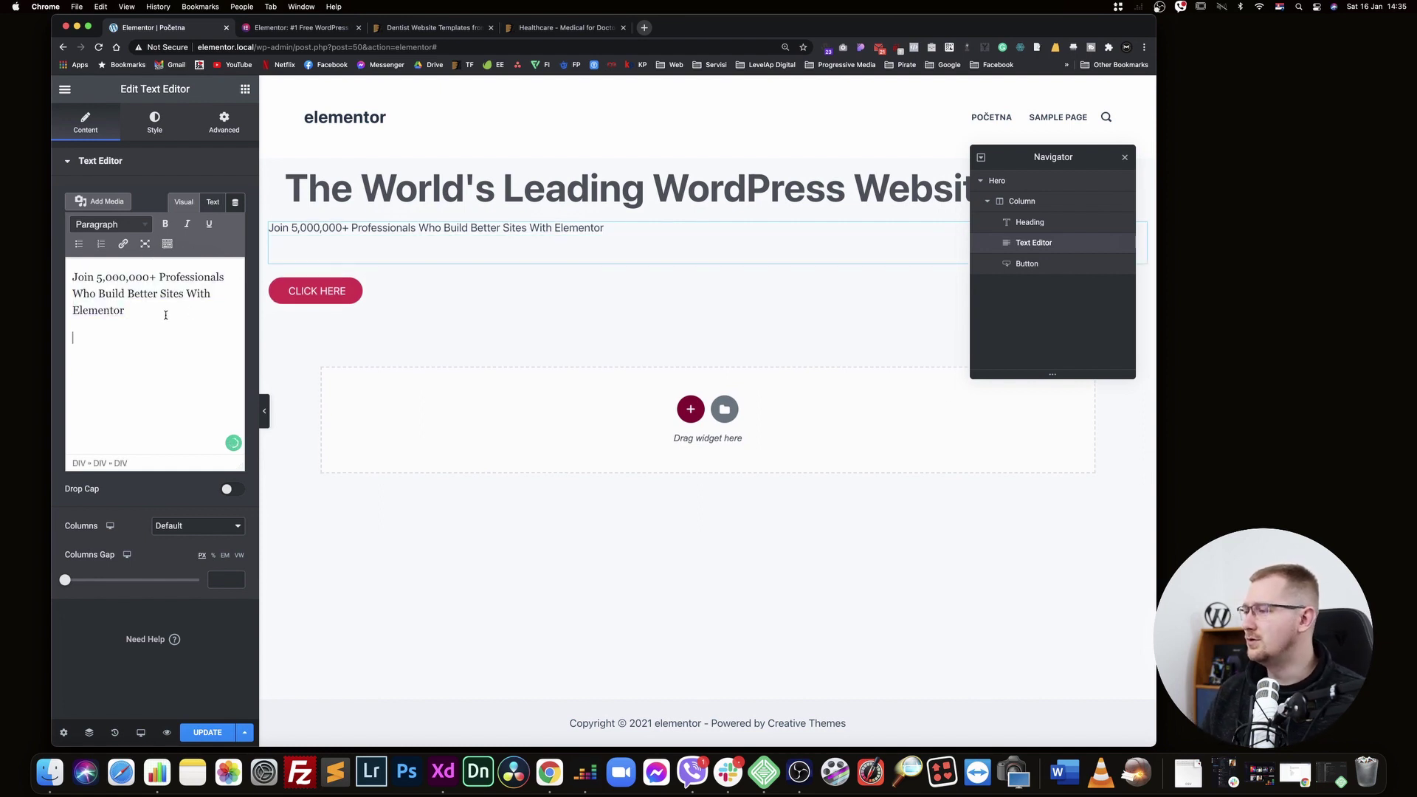
click(212, 203)
drag(105, 265, 172, 289)
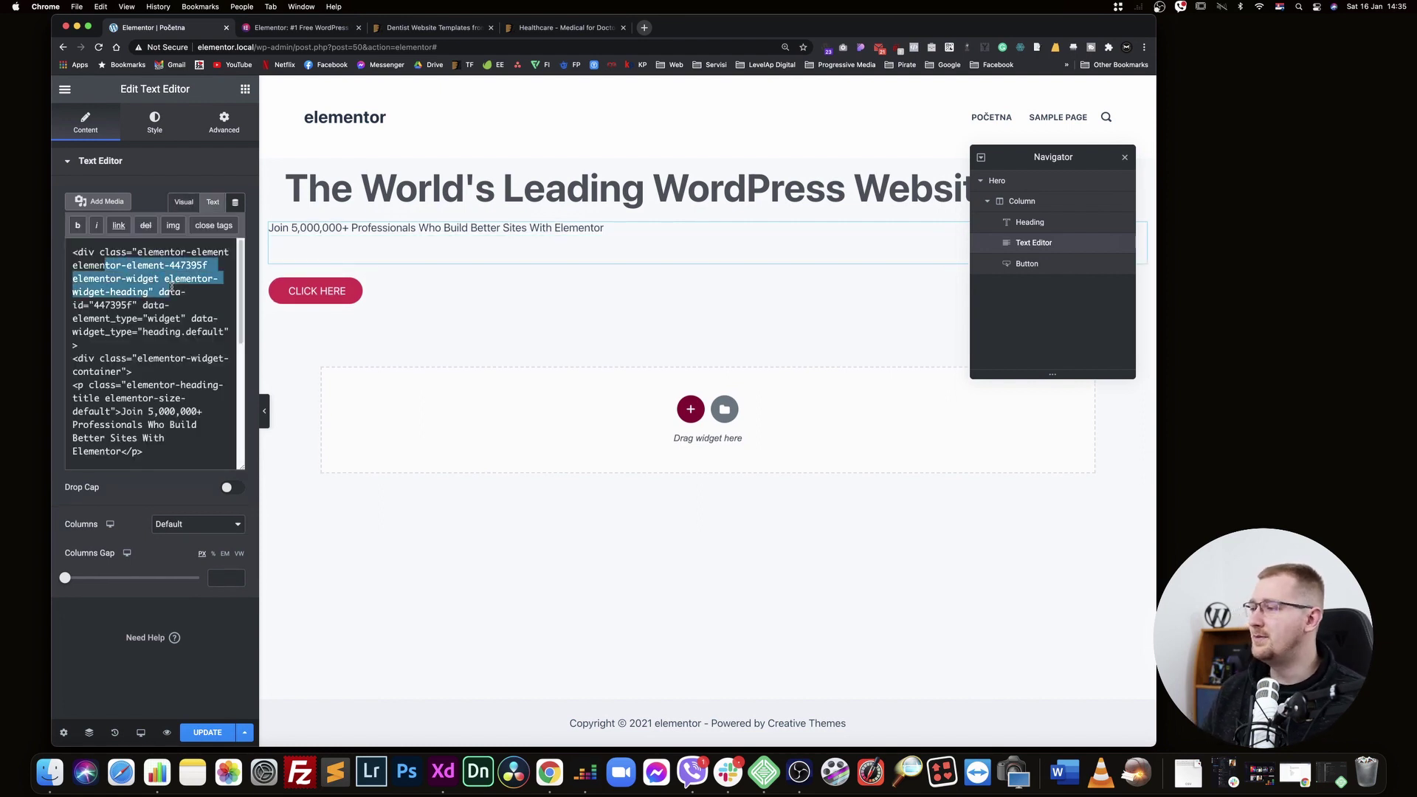
double_click(91, 253)
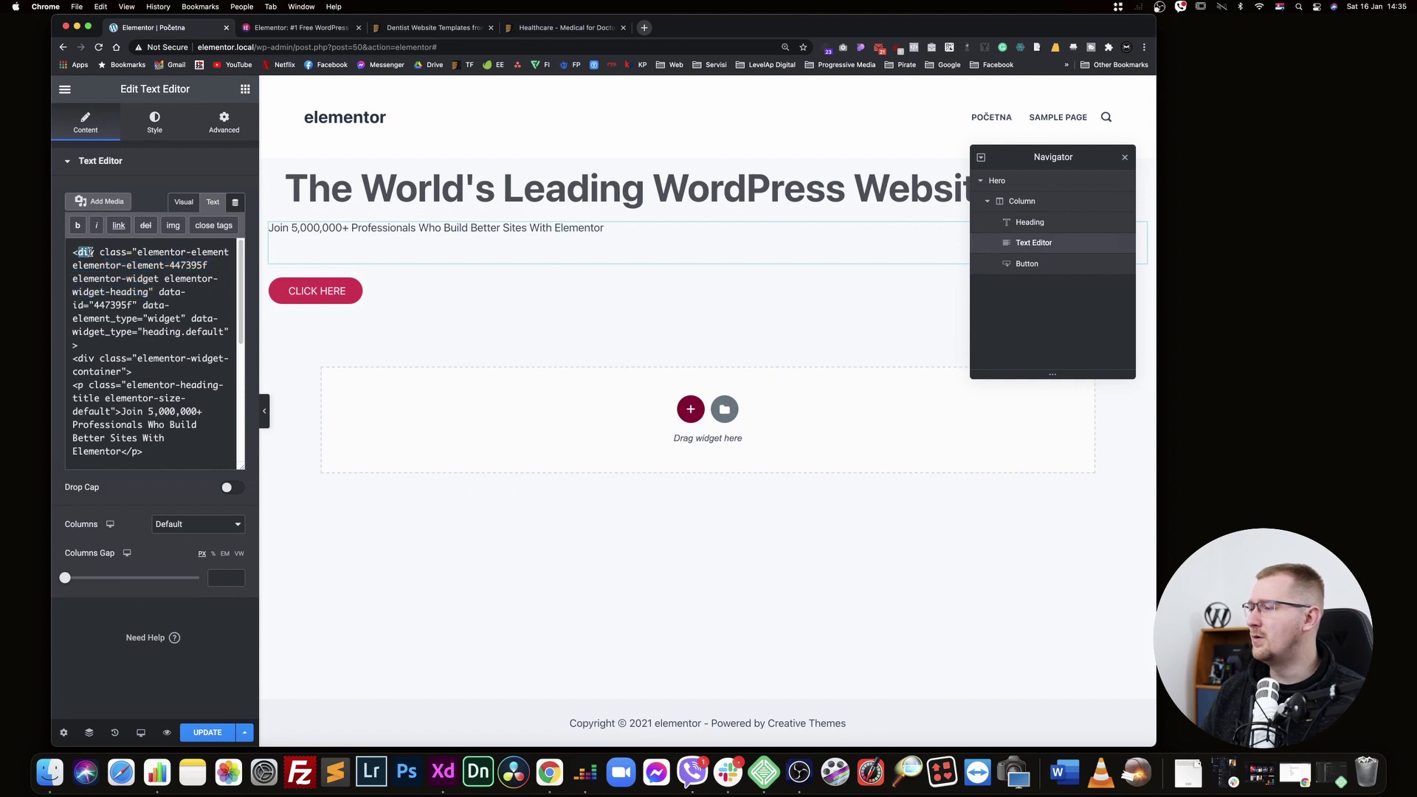
drag(126, 321, 191, 348)
scroll(190, 349, down, 5)
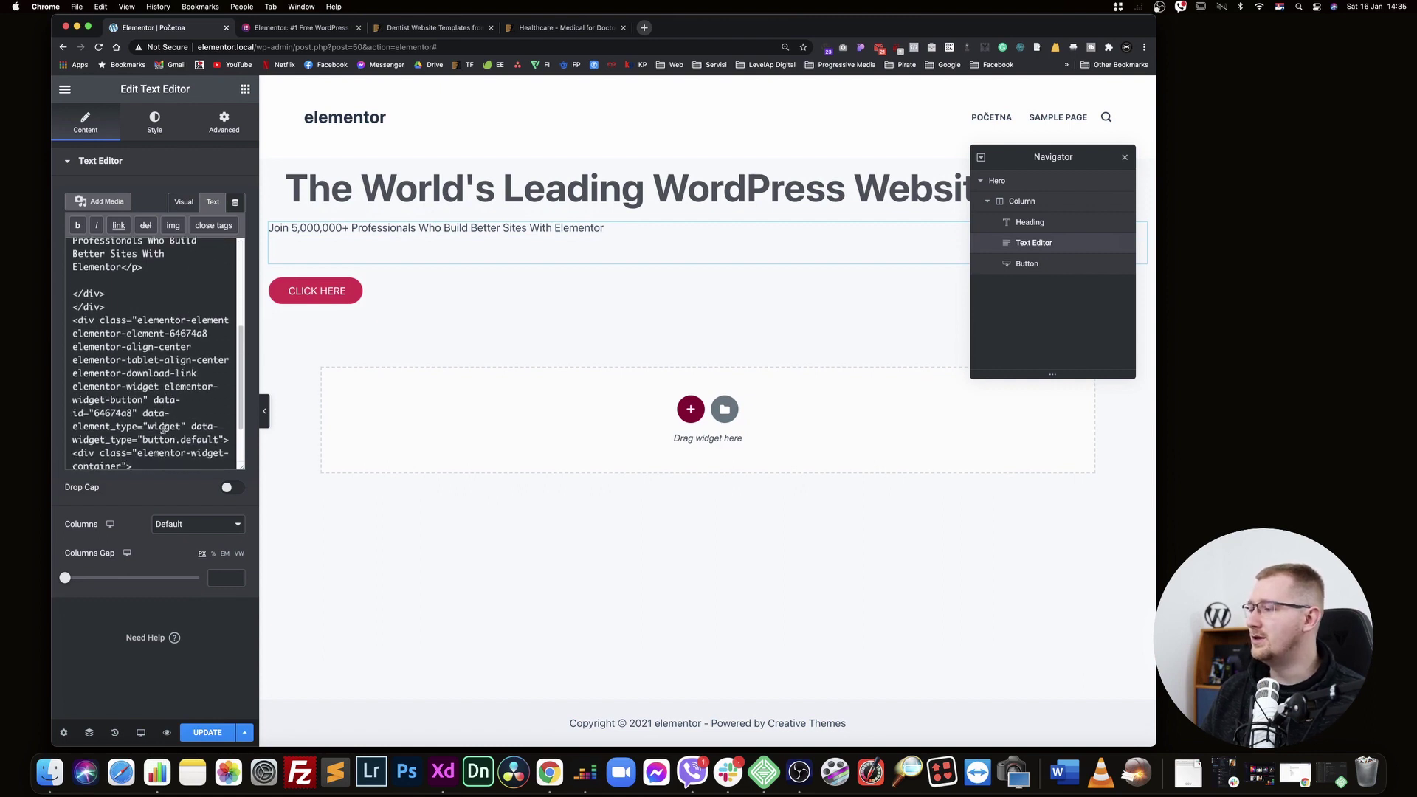
Replace the formatted paste with the plain-text subtitle, remove the surplus empty line and check its HTML code
click(183, 204)
key(super+a)
key(super+x)
key(super+v)
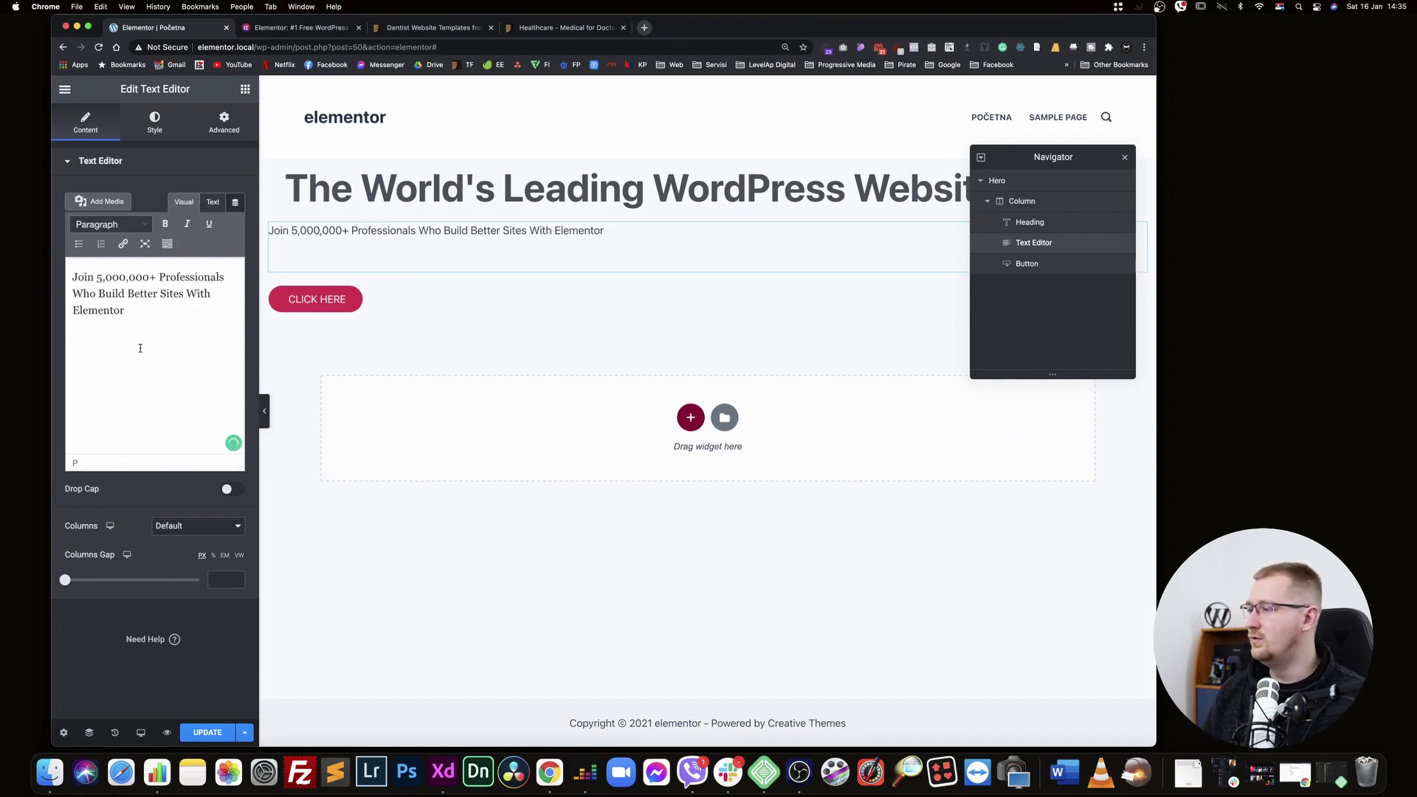
key(BackSpace)
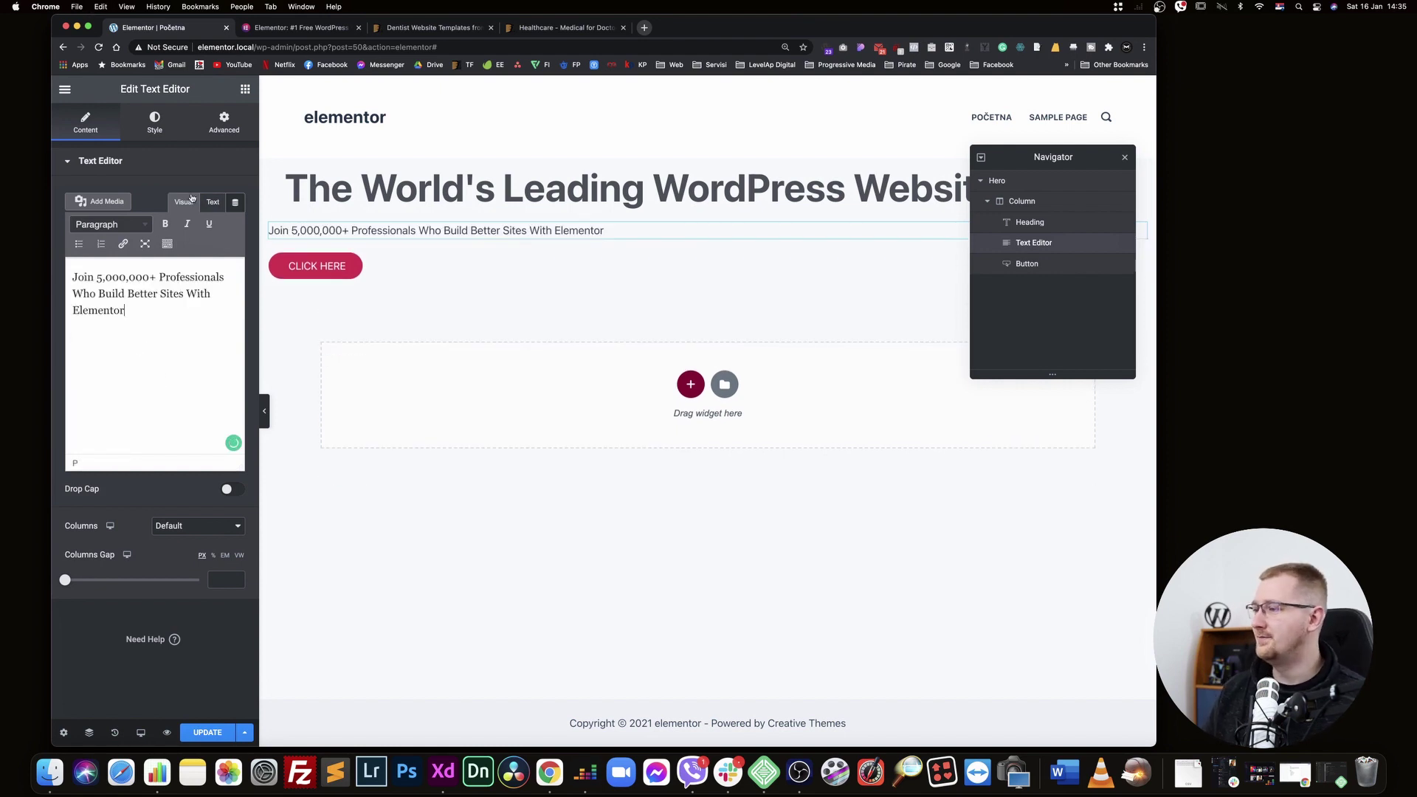
click(214, 201)
drag(182, 282, 71, 252)
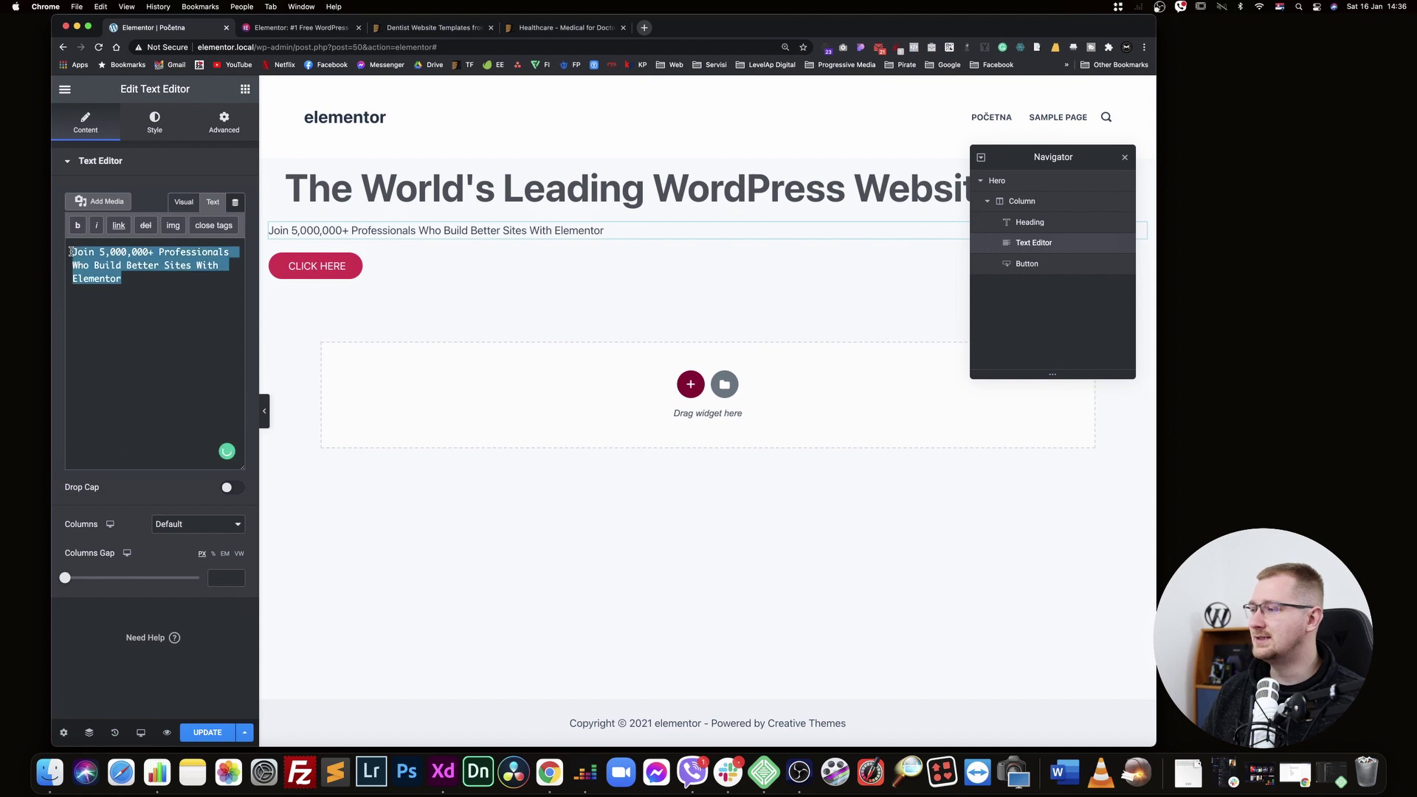
click(182, 202)
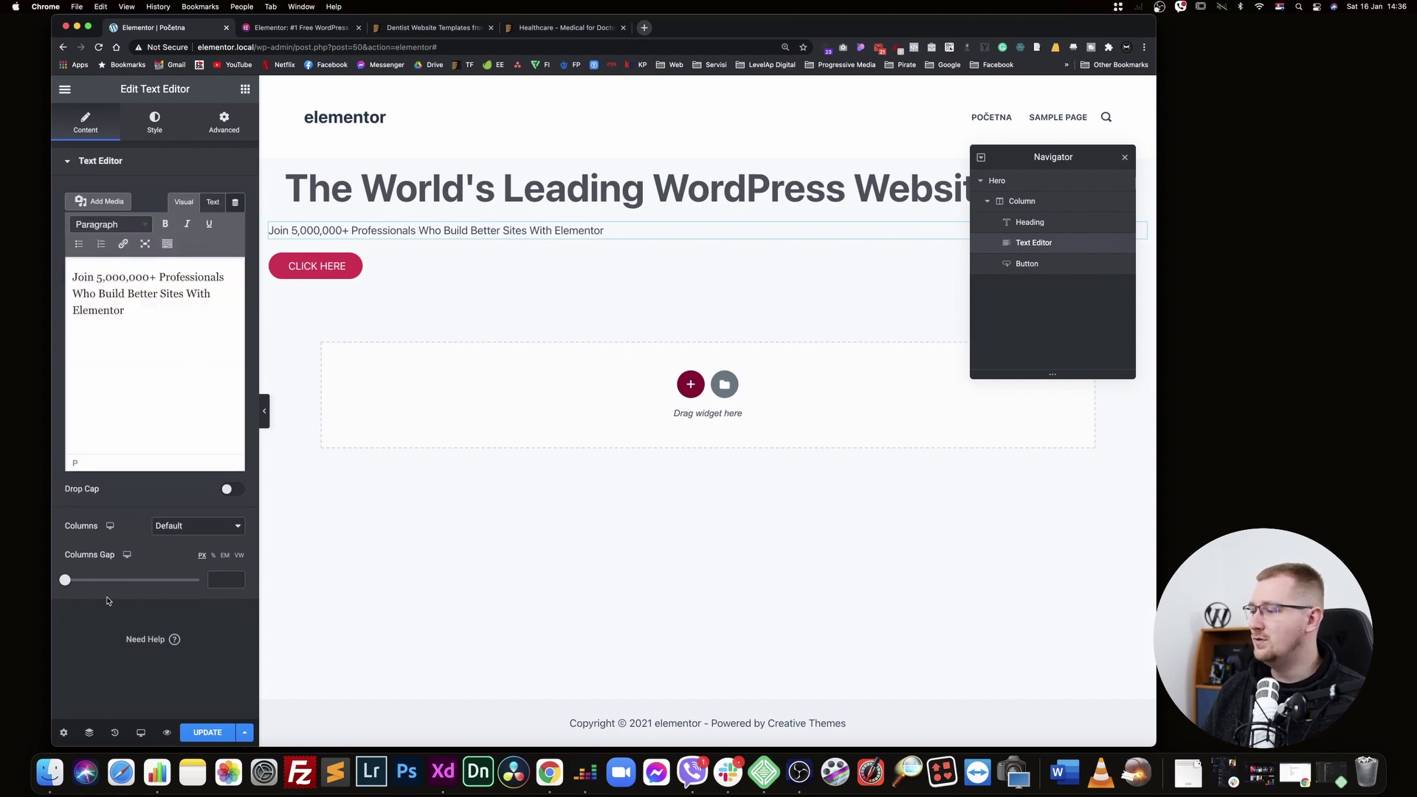
Center the subtitle text of the Text Editor widget under the heading
click(367, 198)
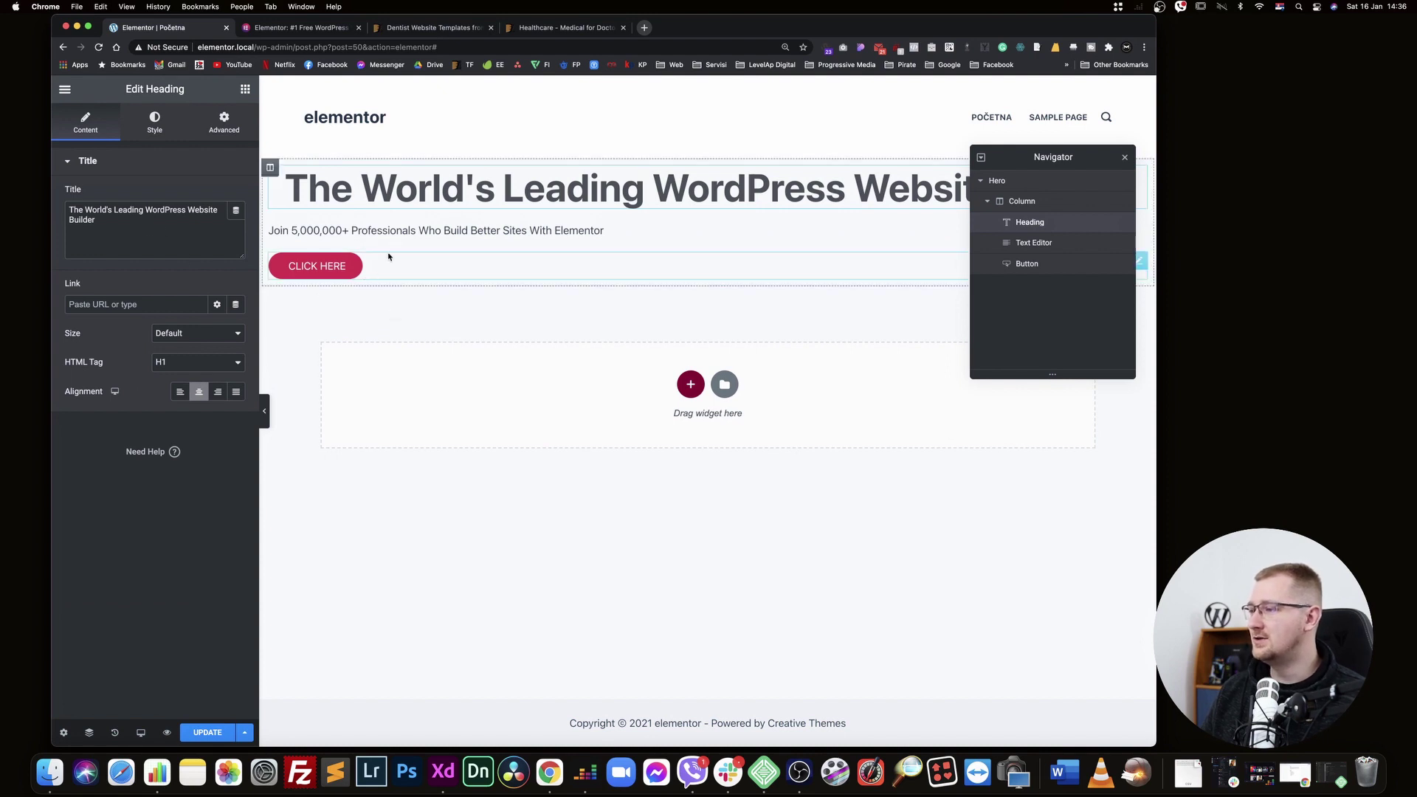
click(388, 231)
drag(152, 88, 207, 91)
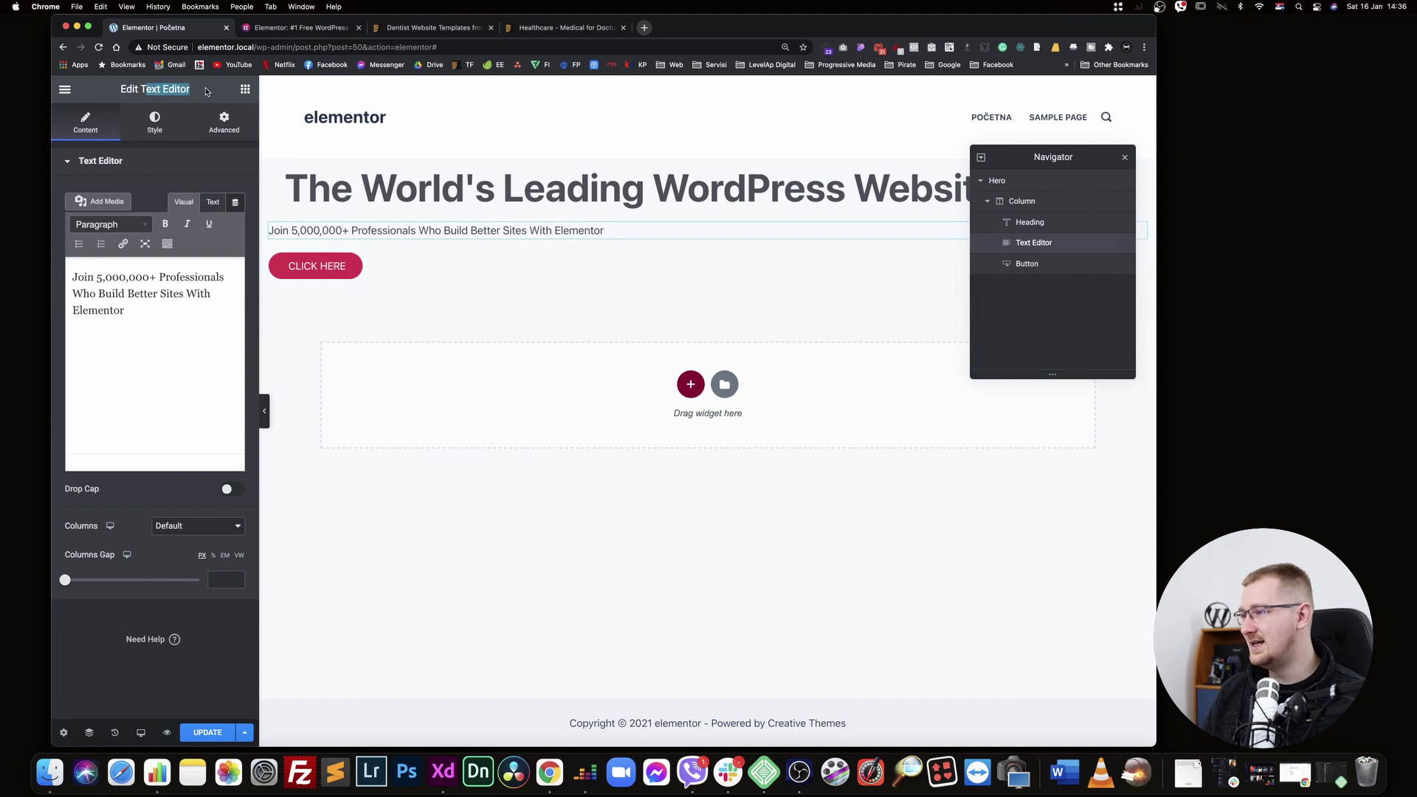
click(155, 120)
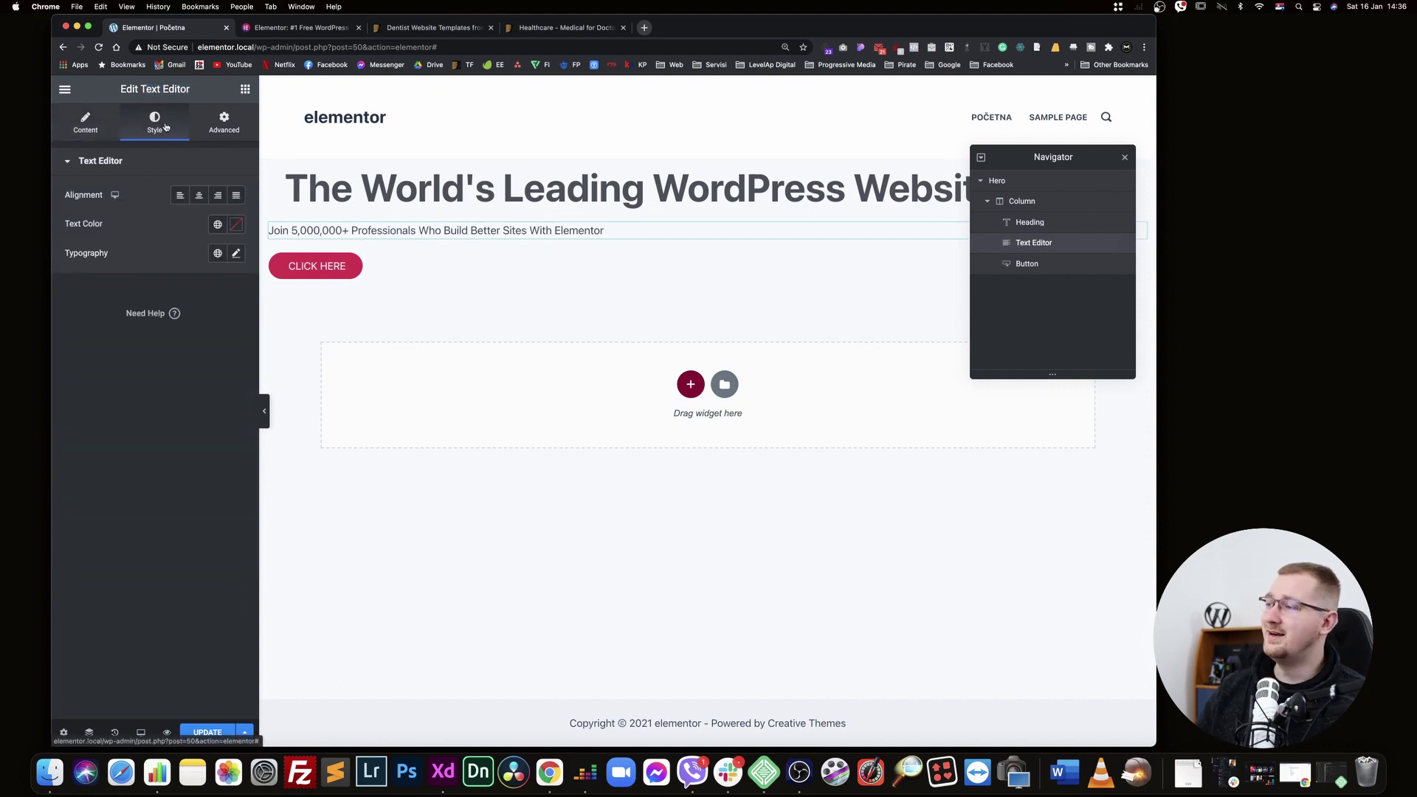
click(199, 195)
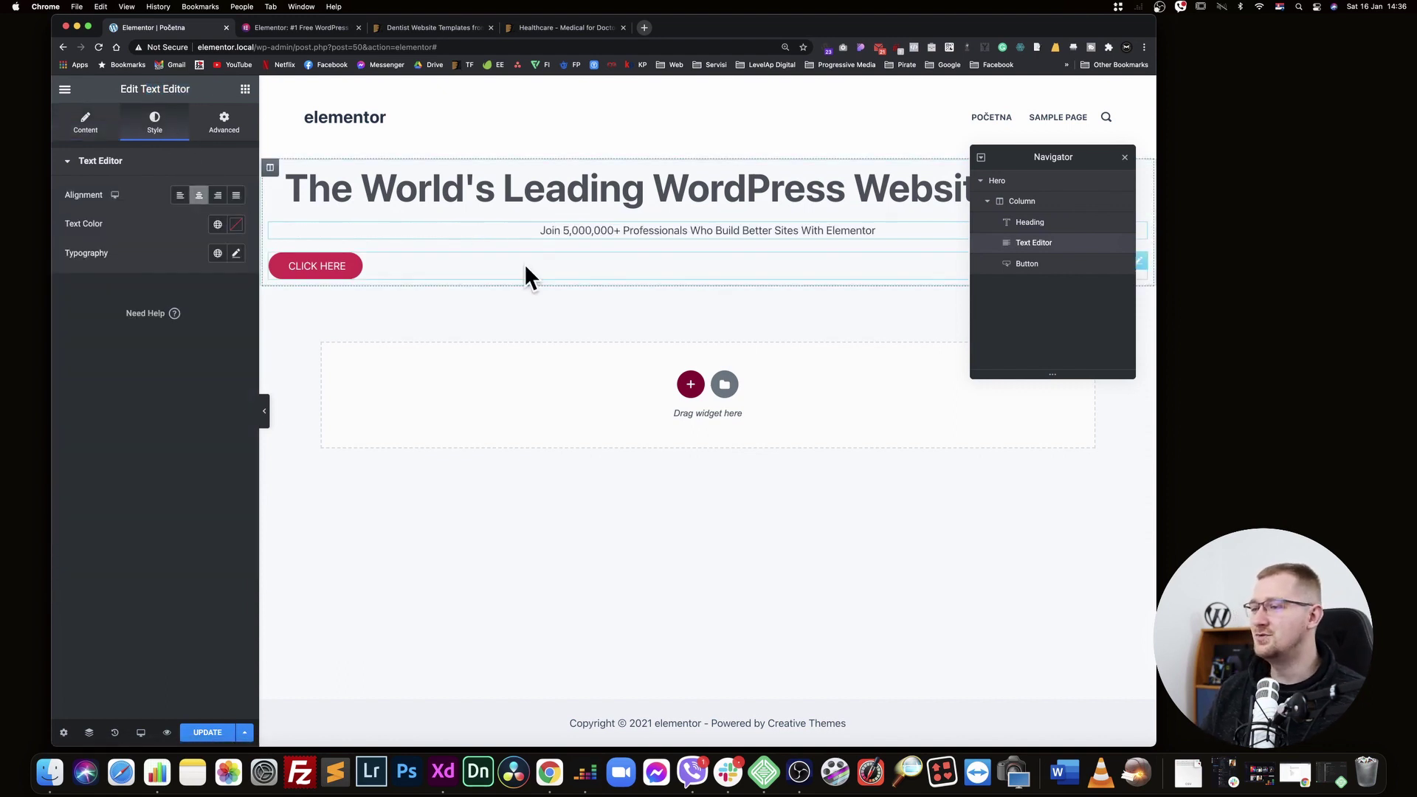
Center the hero button and change its text to "Get started" to match elementor.com
click(402, 281)
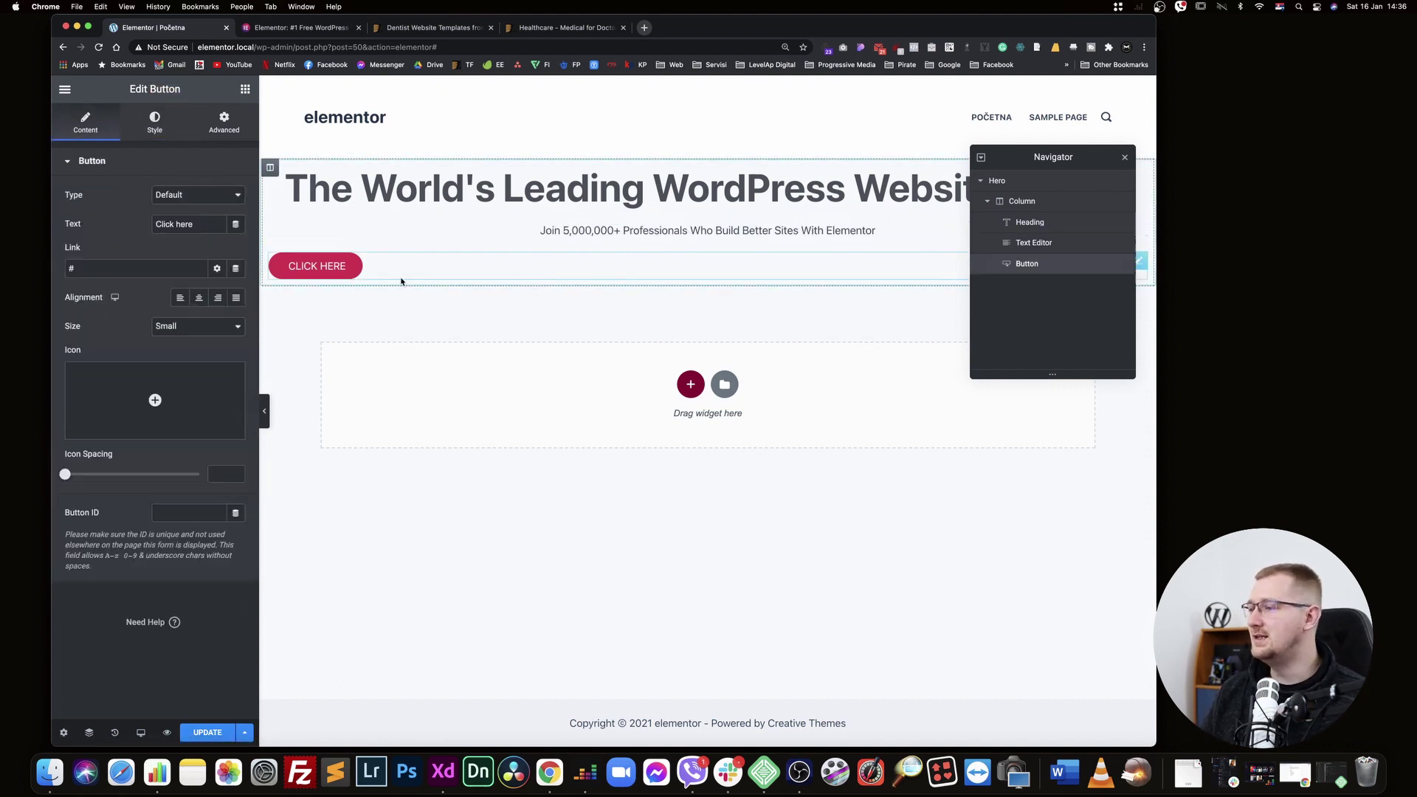
click(200, 300)
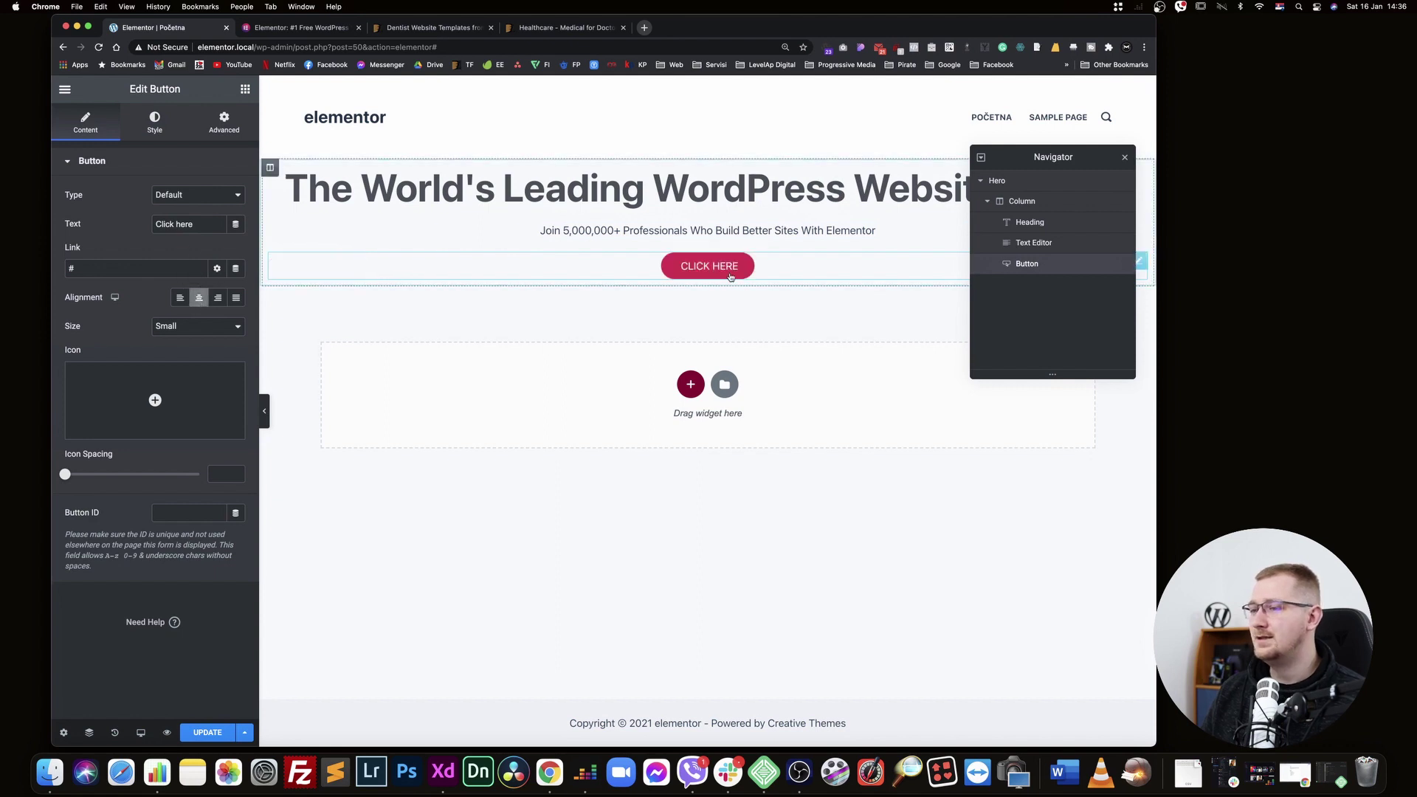
click(272, 31)
click(165, 31)
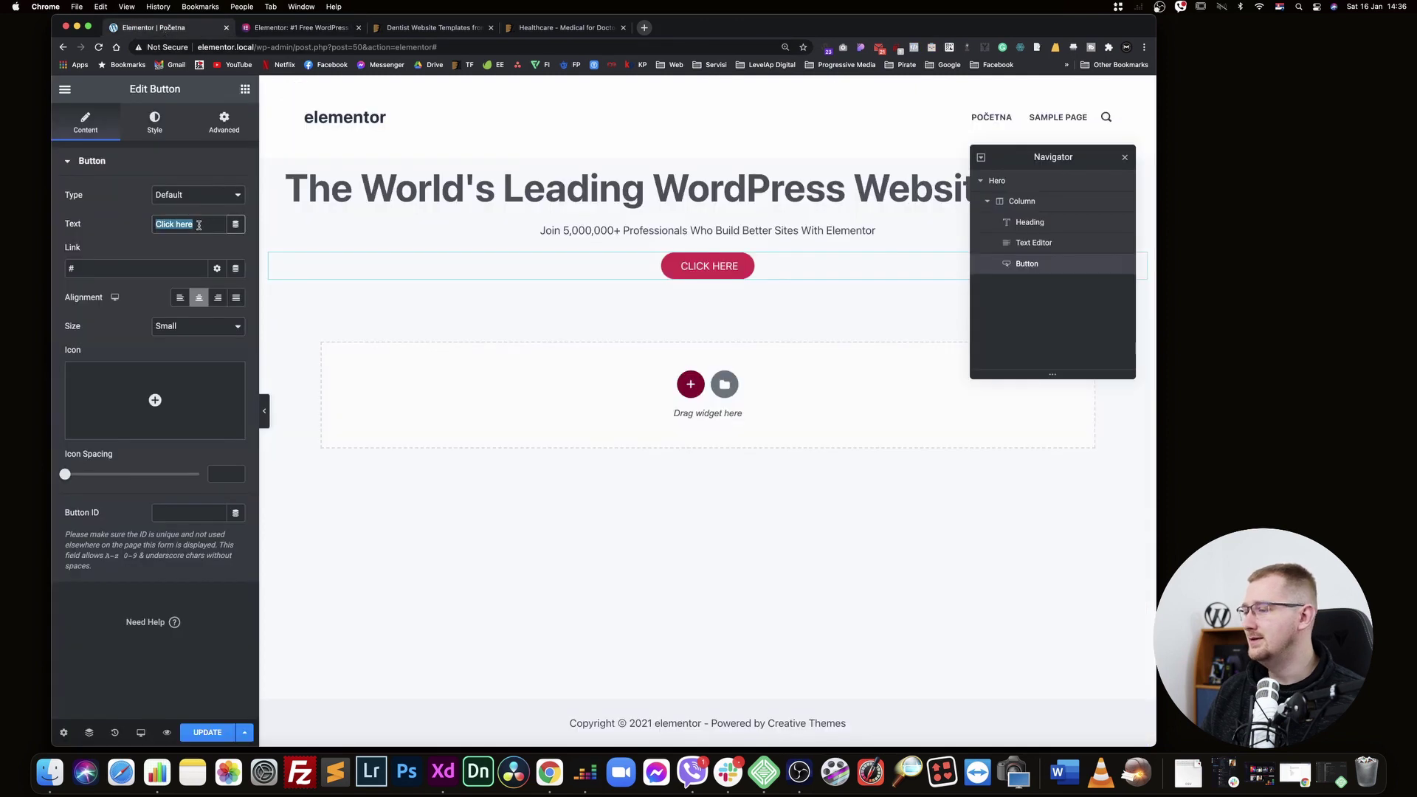
text(Get started)
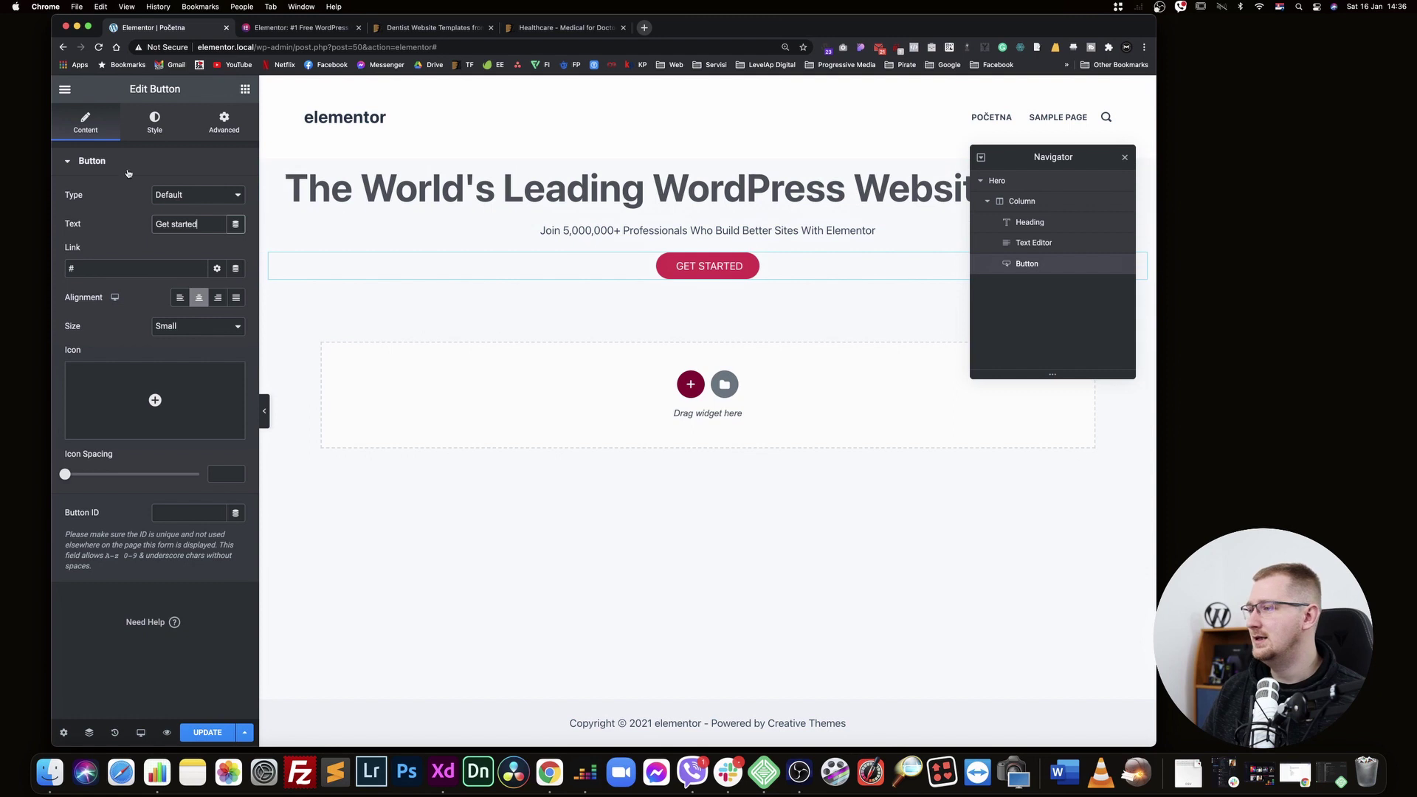
Check the hero button's own hover style and open the theme-wide button hover settings in Site Settings
click(145, 124)
click(200, 254)
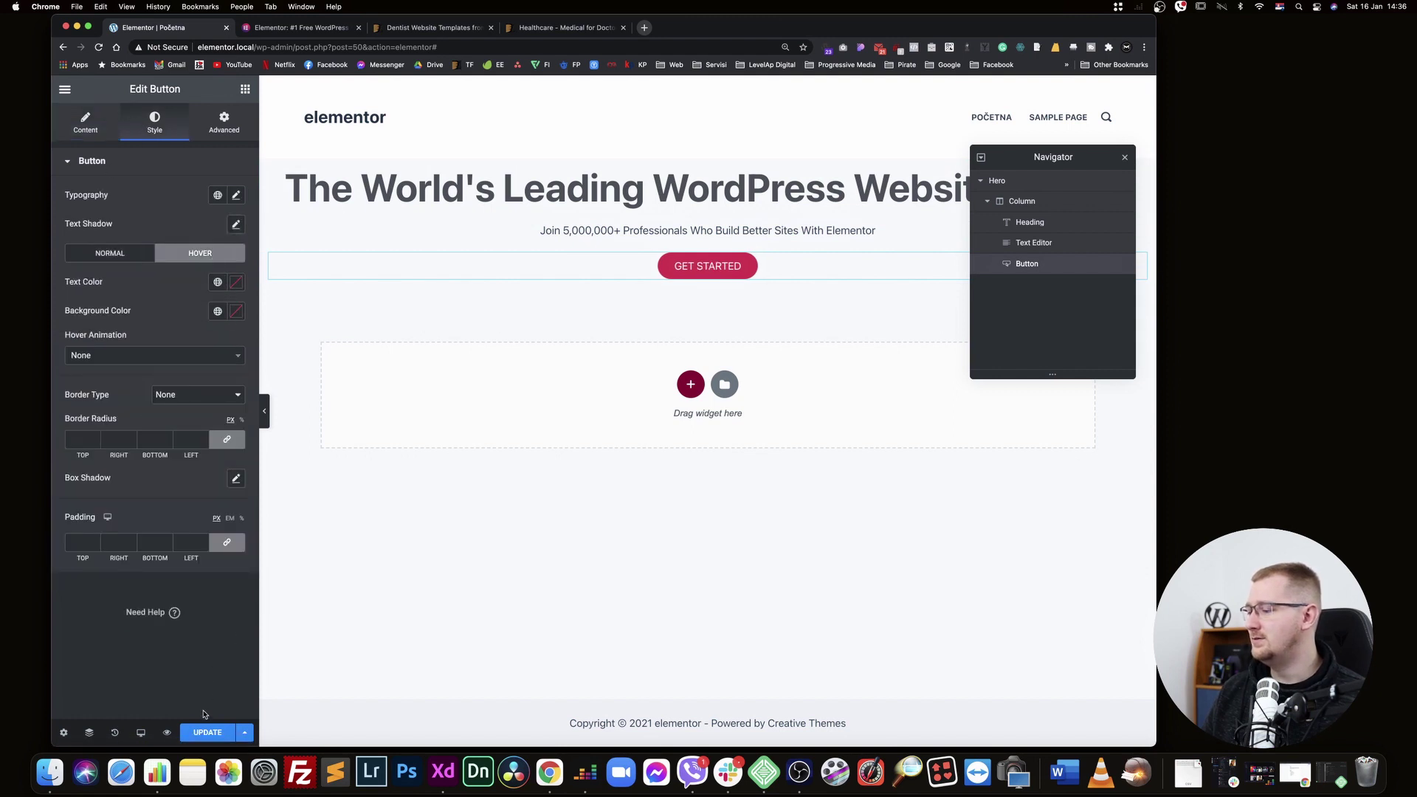
click(65, 90)
click(99, 156)
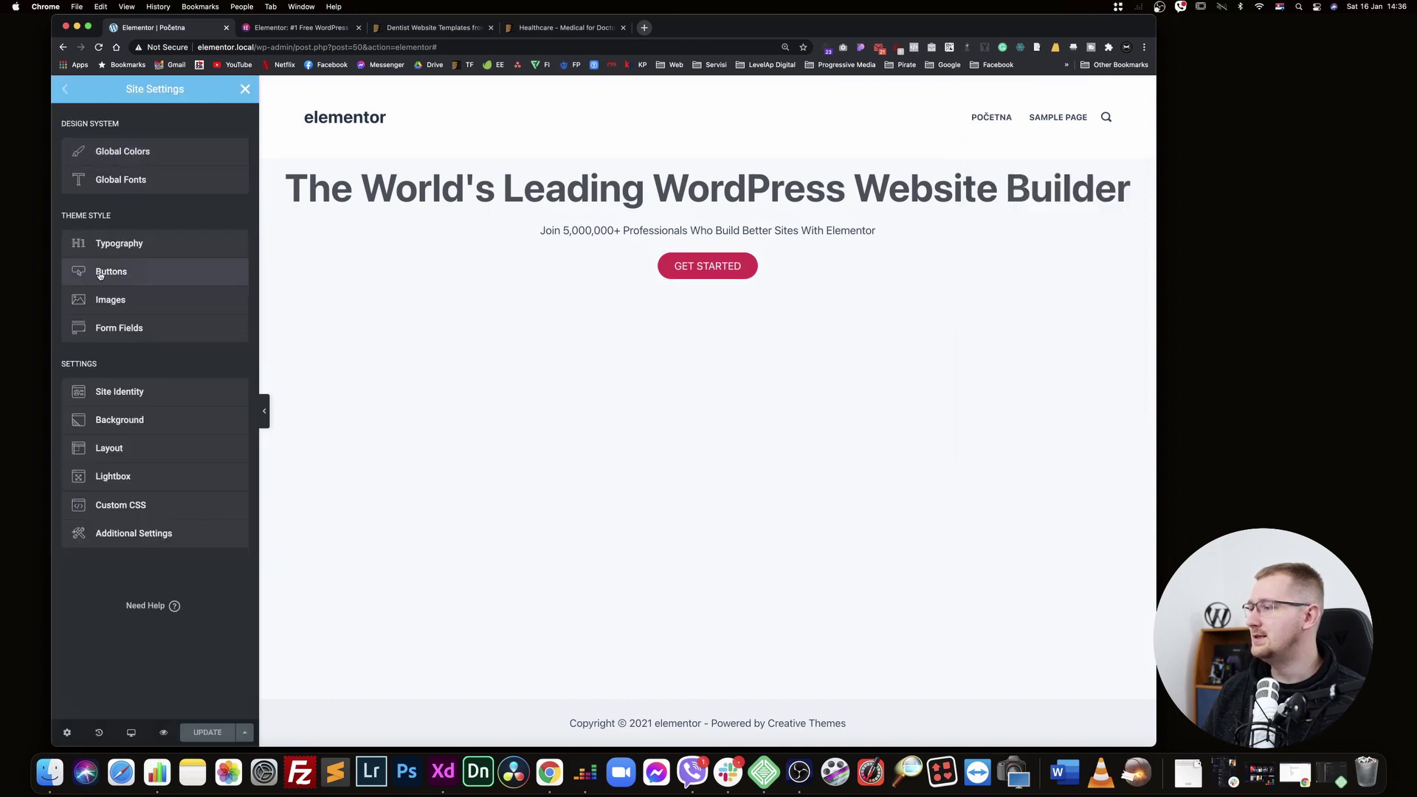
click(112, 273)
click(204, 222)
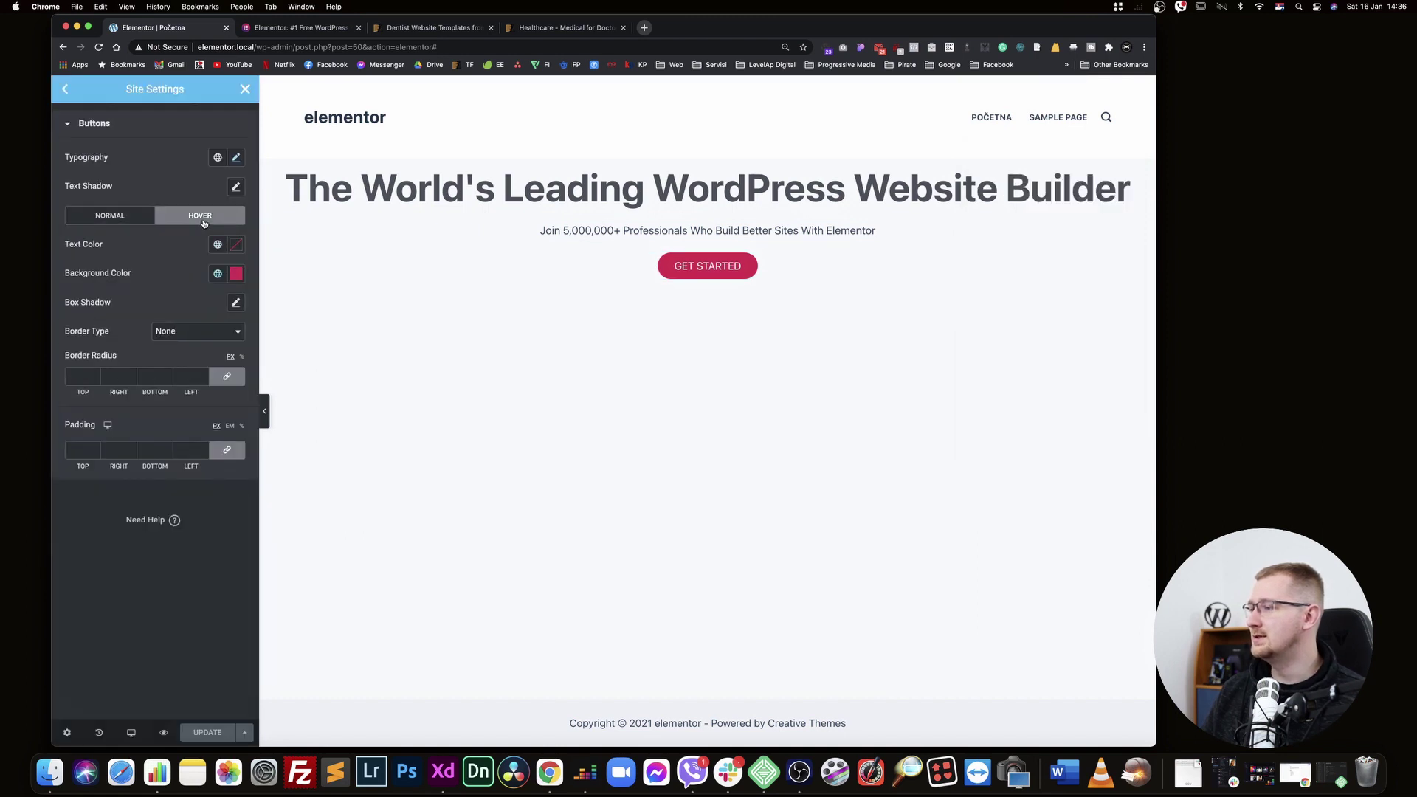
Set the theme buttons' normal background to the green global color to match elementor.com, and close Site Settings
click(218, 274)
click(307, 30)
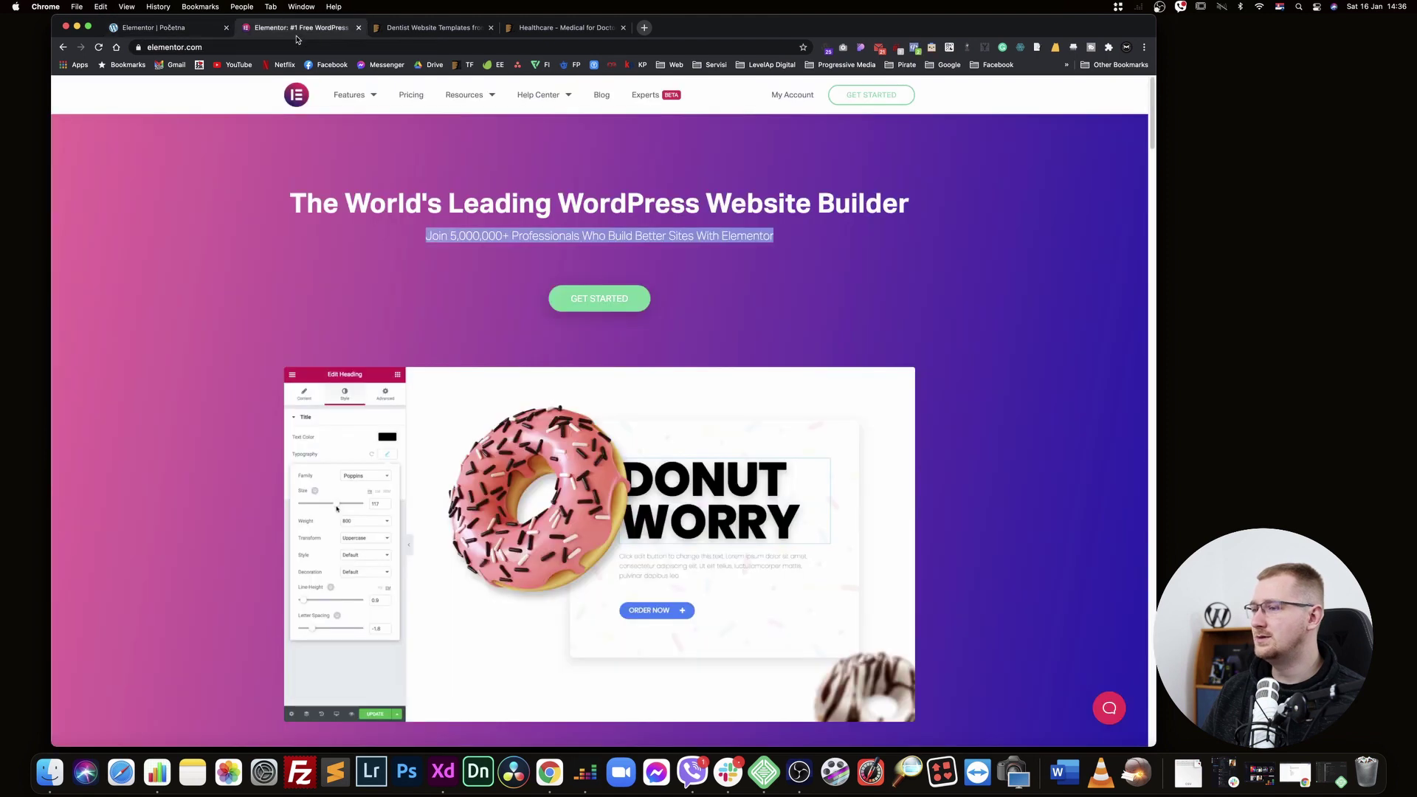
click(146, 30)
click(111, 215)
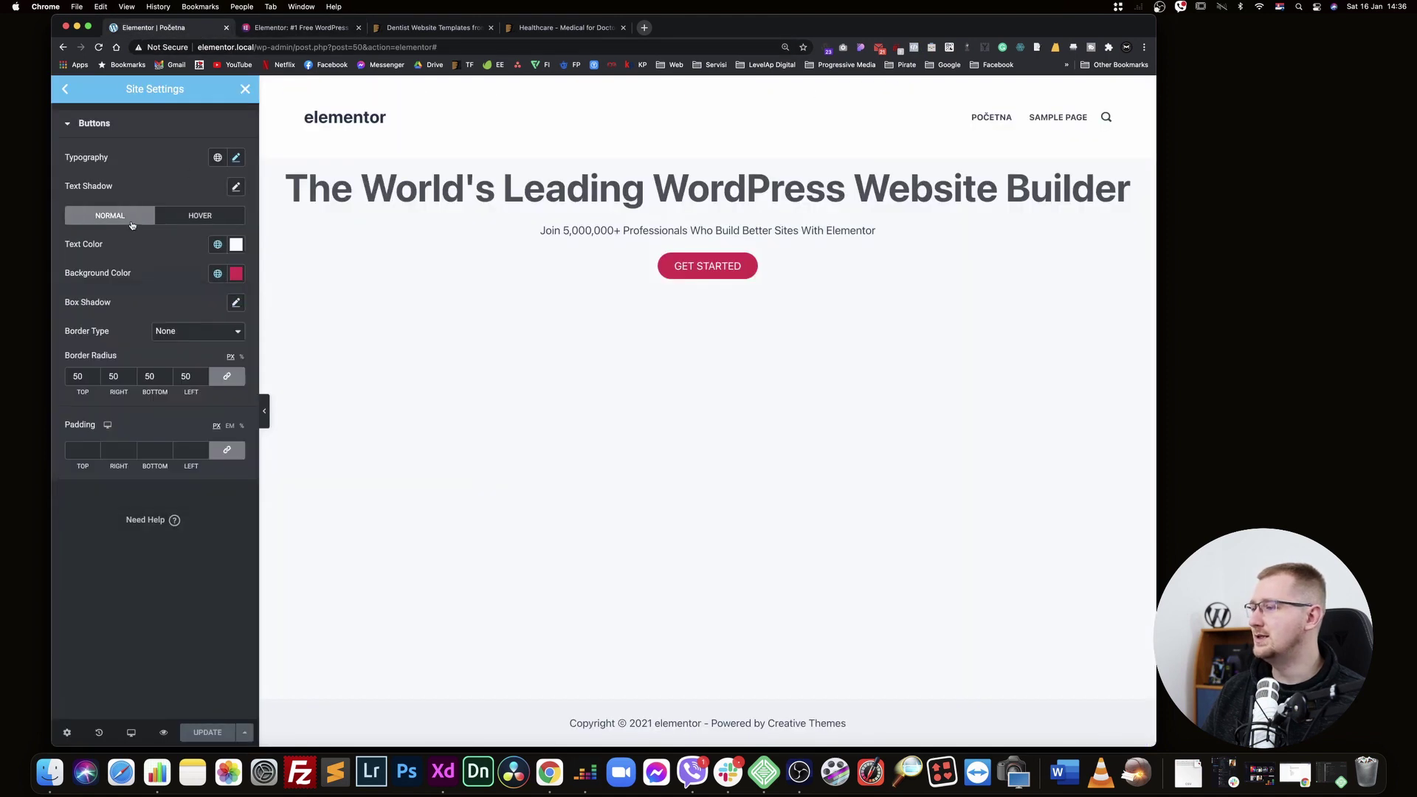
click(218, 274)
click(122, 480)
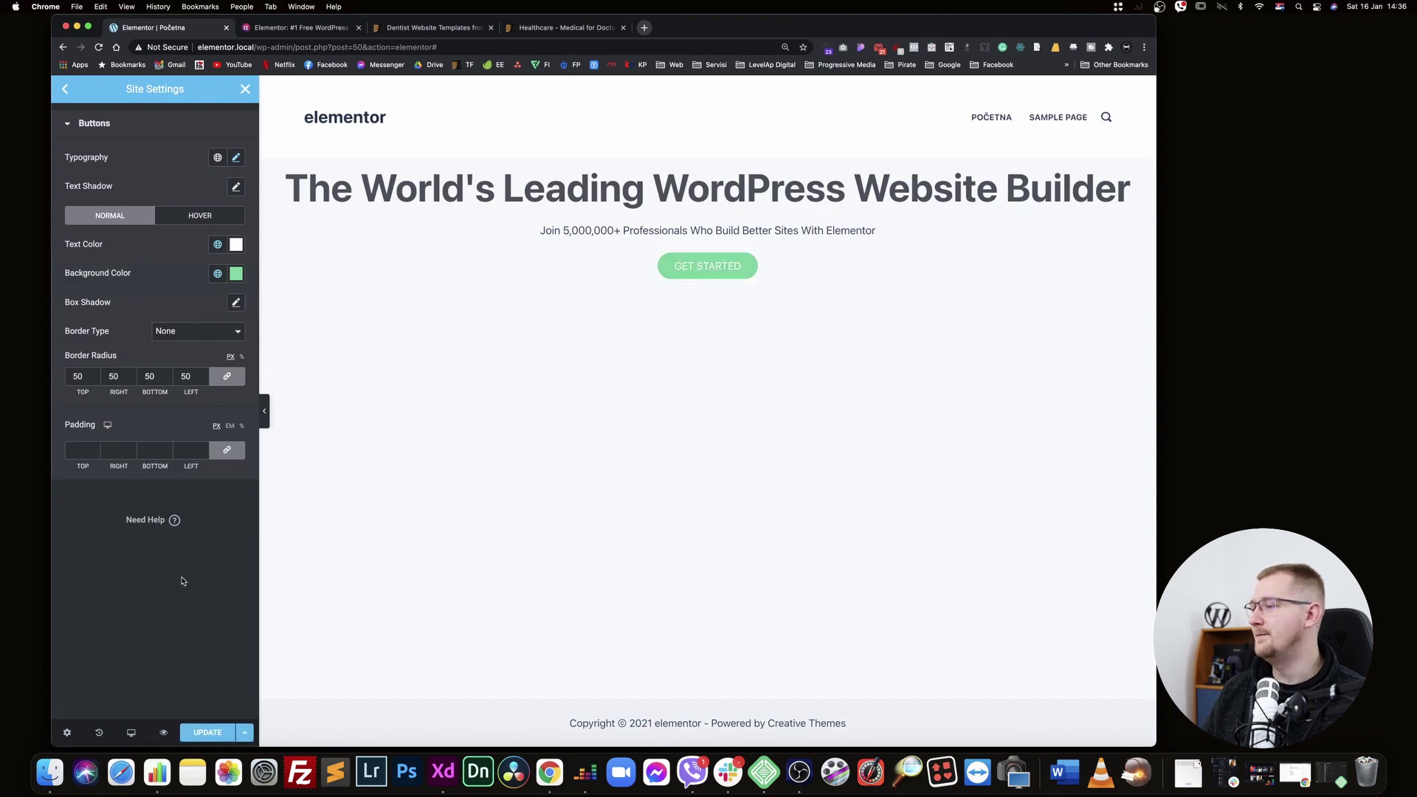
click(245, 89)
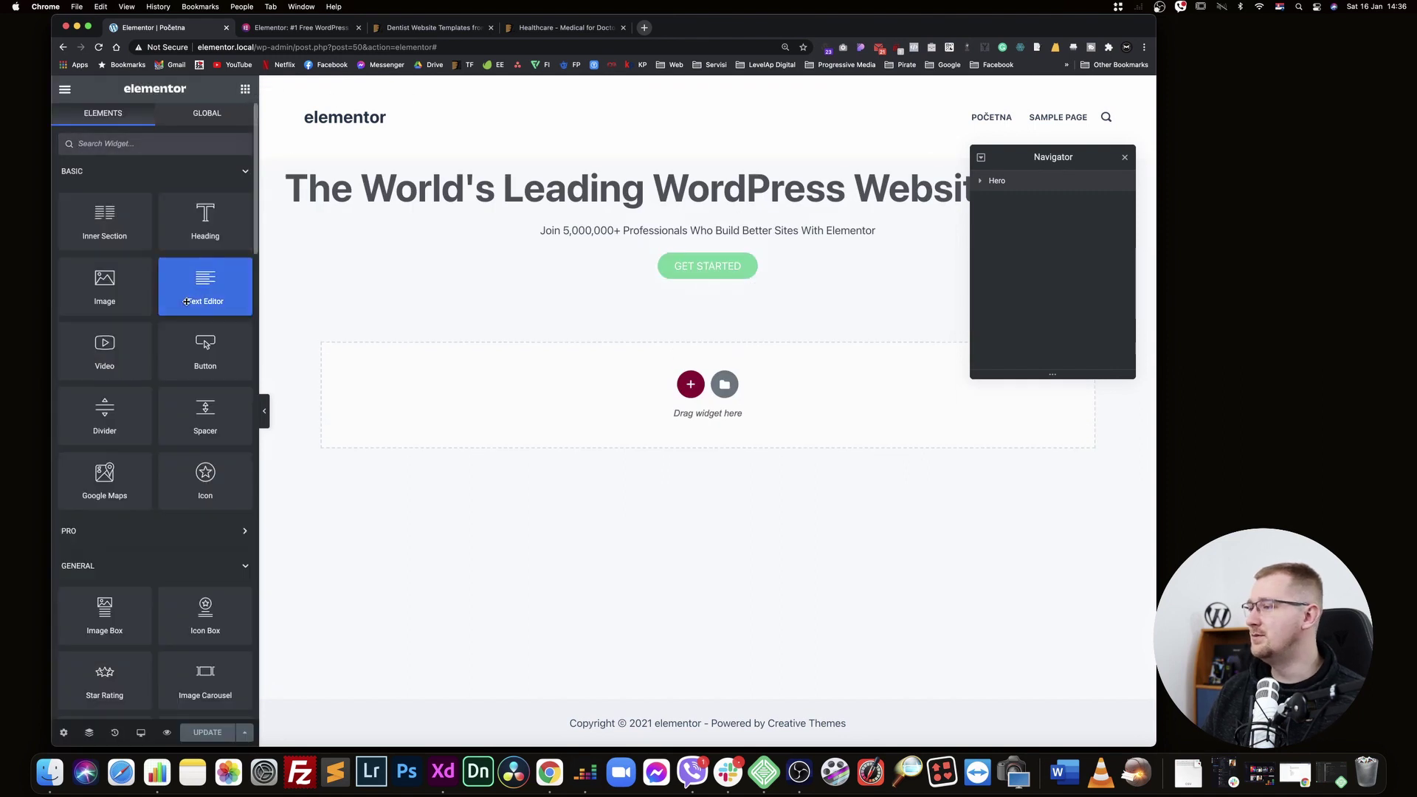
Add a Video widget below the hero button and copy the file address of elementor.com's hero video
drag(148, 342, 745, 279)
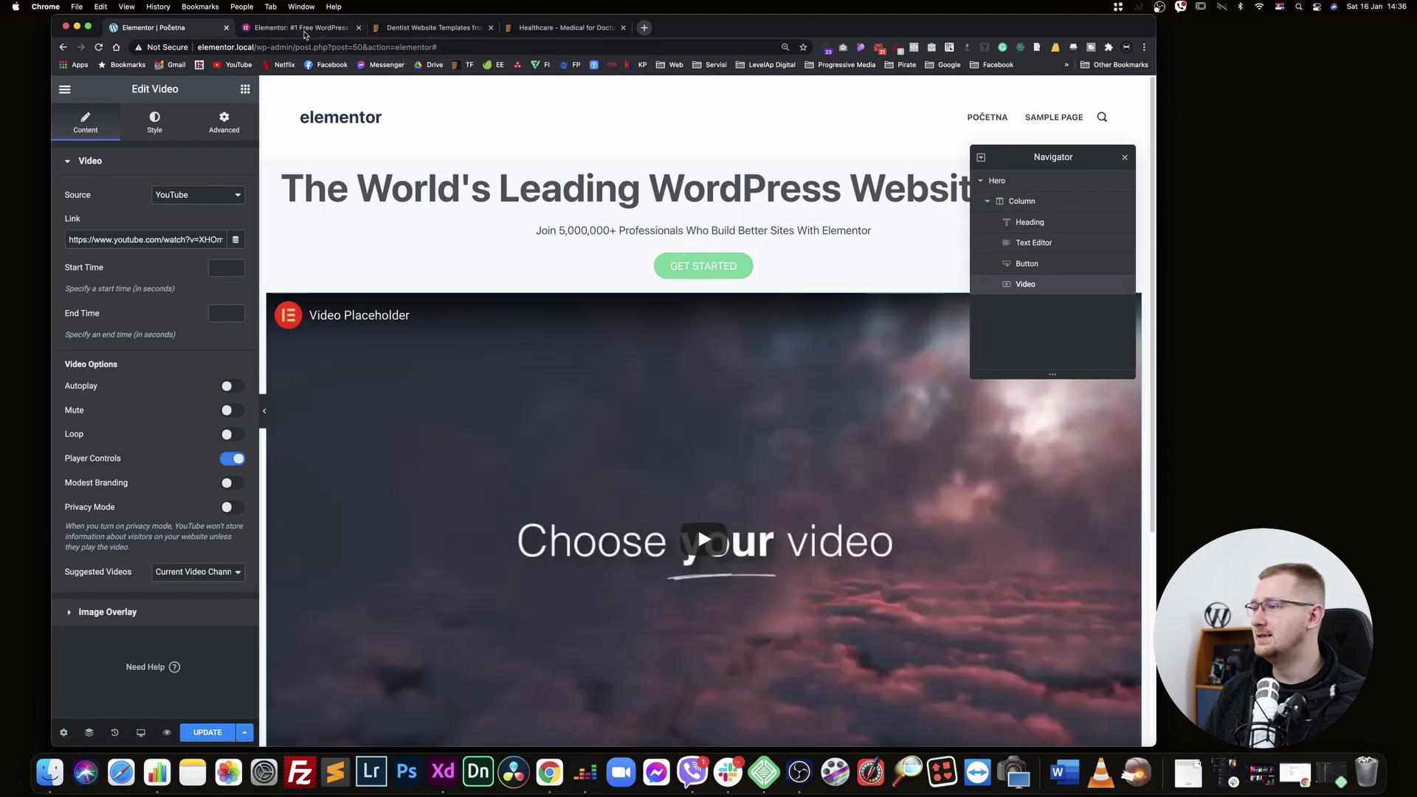
click(302, 27)
right_click(534, 412)
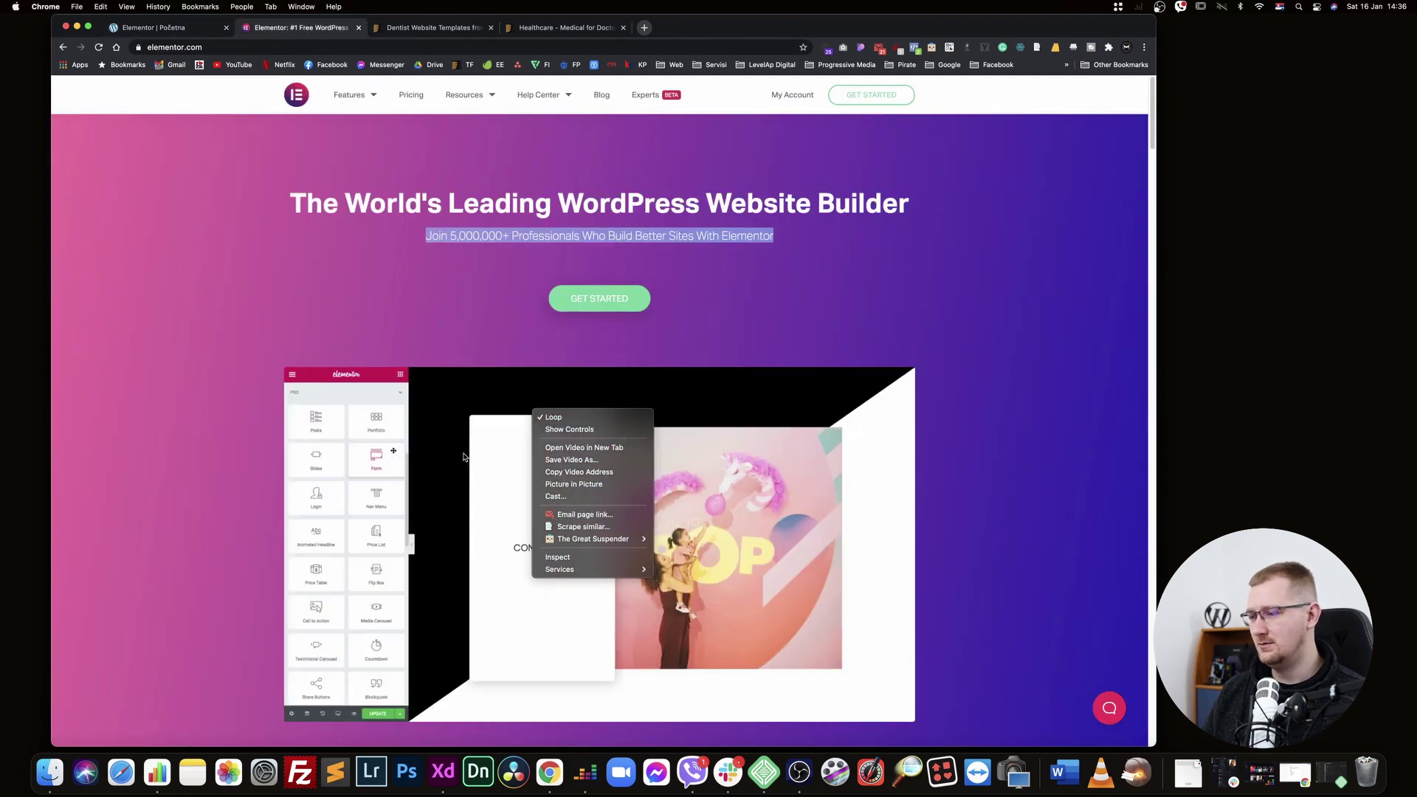
right_click(467, 453)
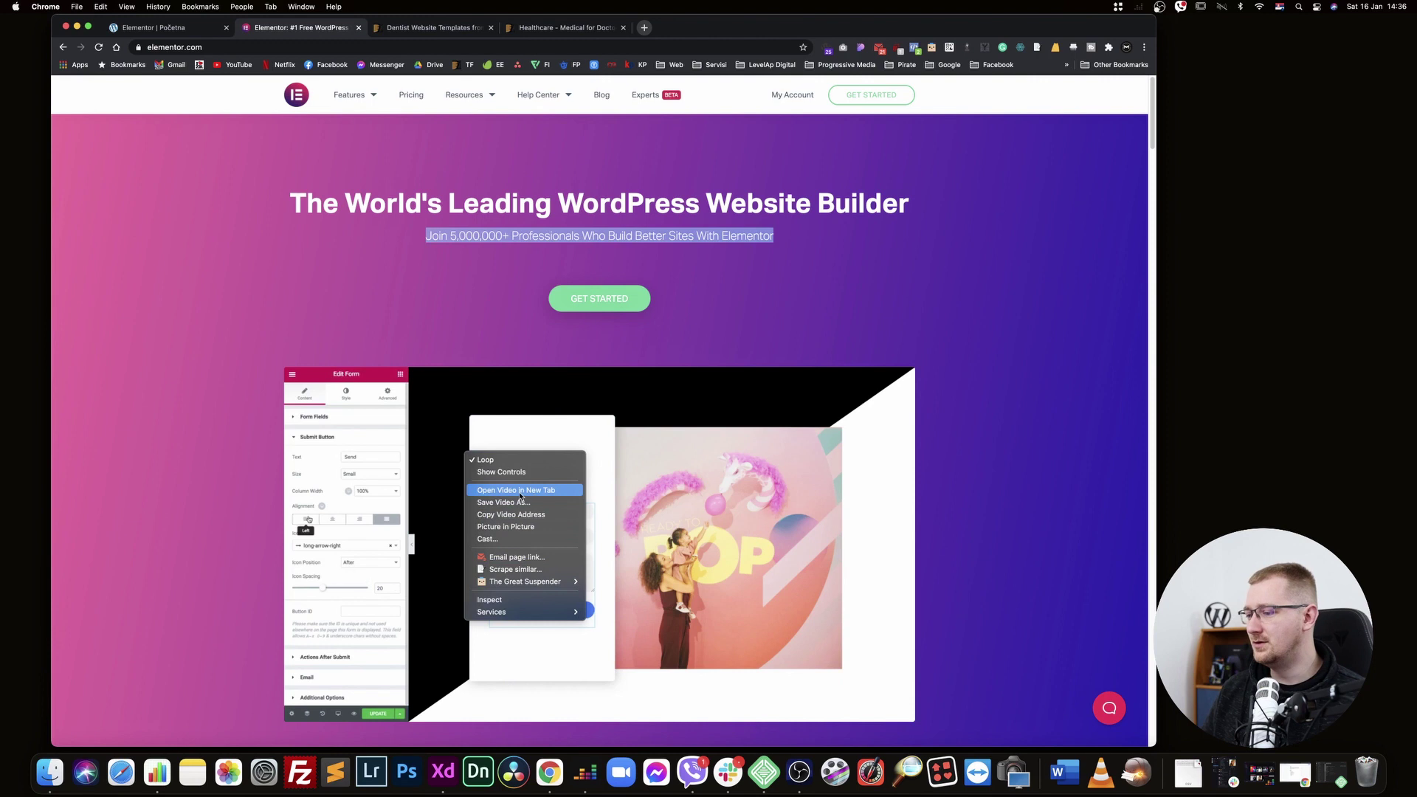
click(488, 494)
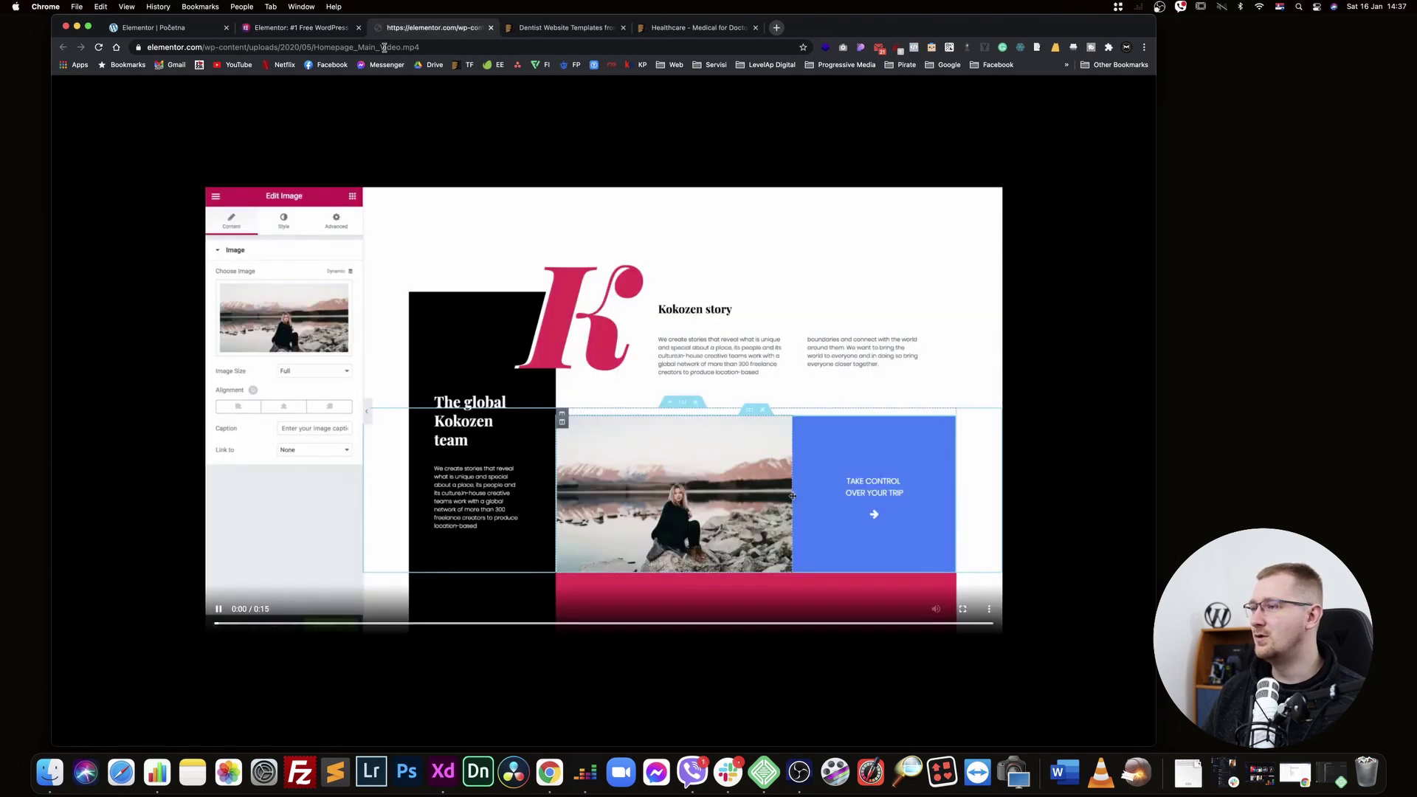
click(378, 46)
key(super+w)
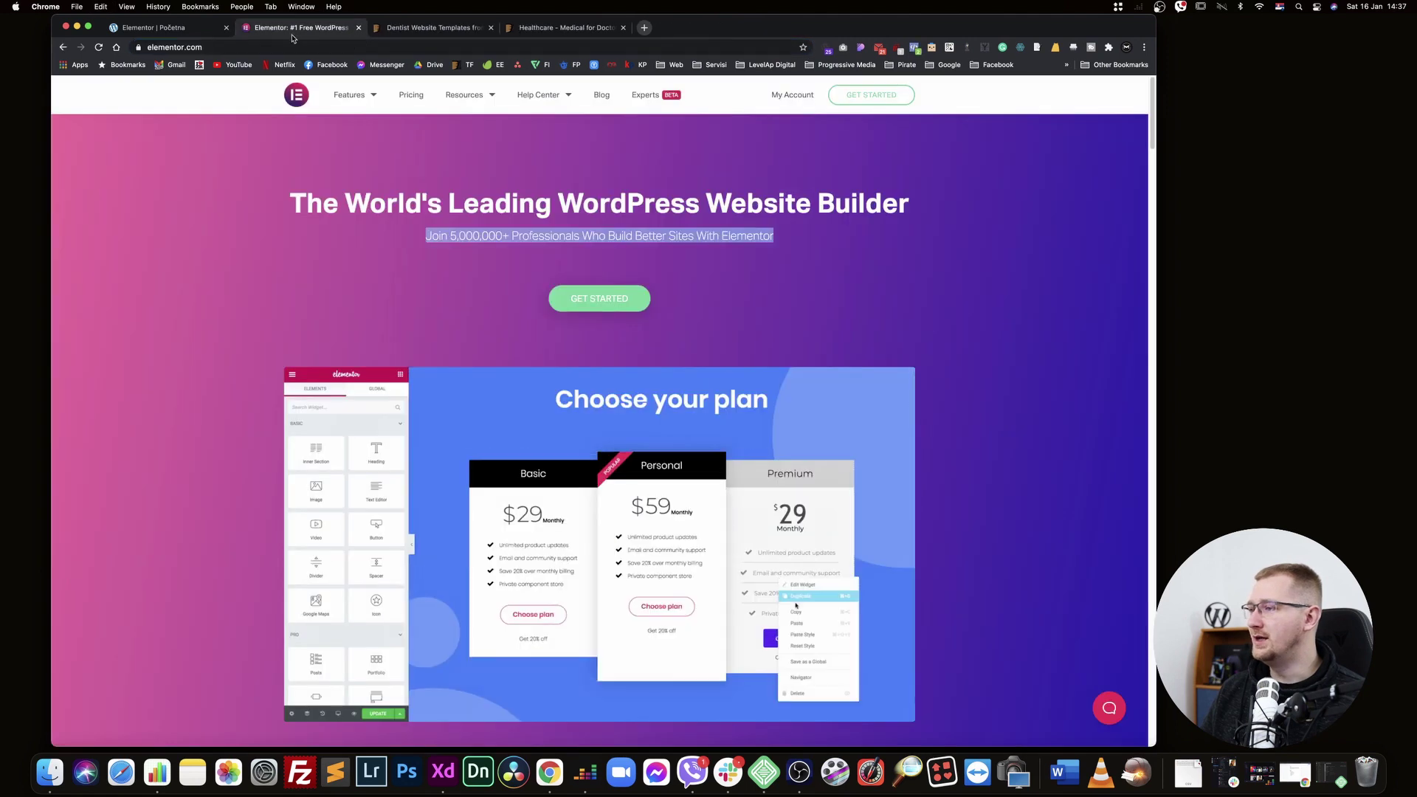
click(193, 30)
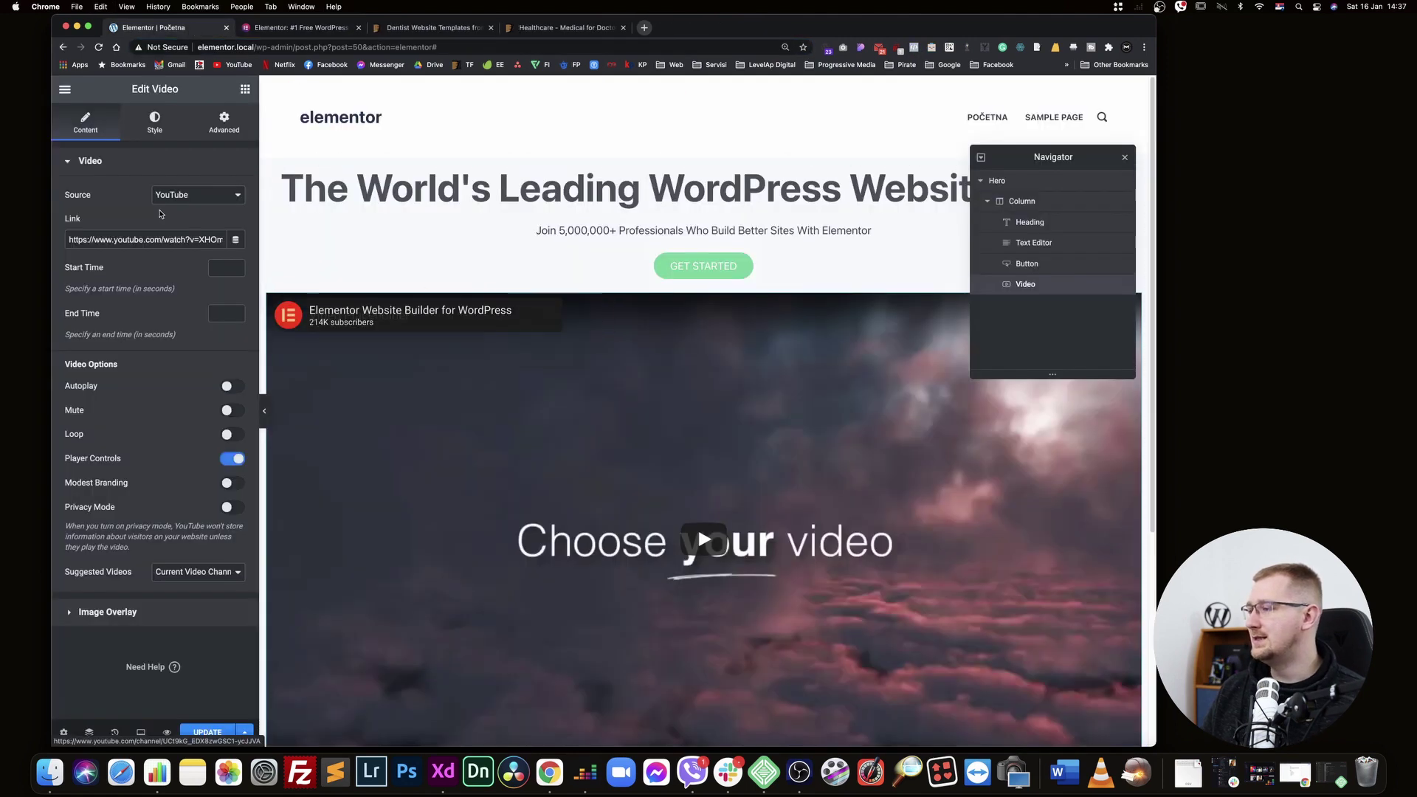
Set the Video widget's source to Self Hosted with an external URL pointing to the copied Homepage_Main_Video.mp4 address
click(198, 195)
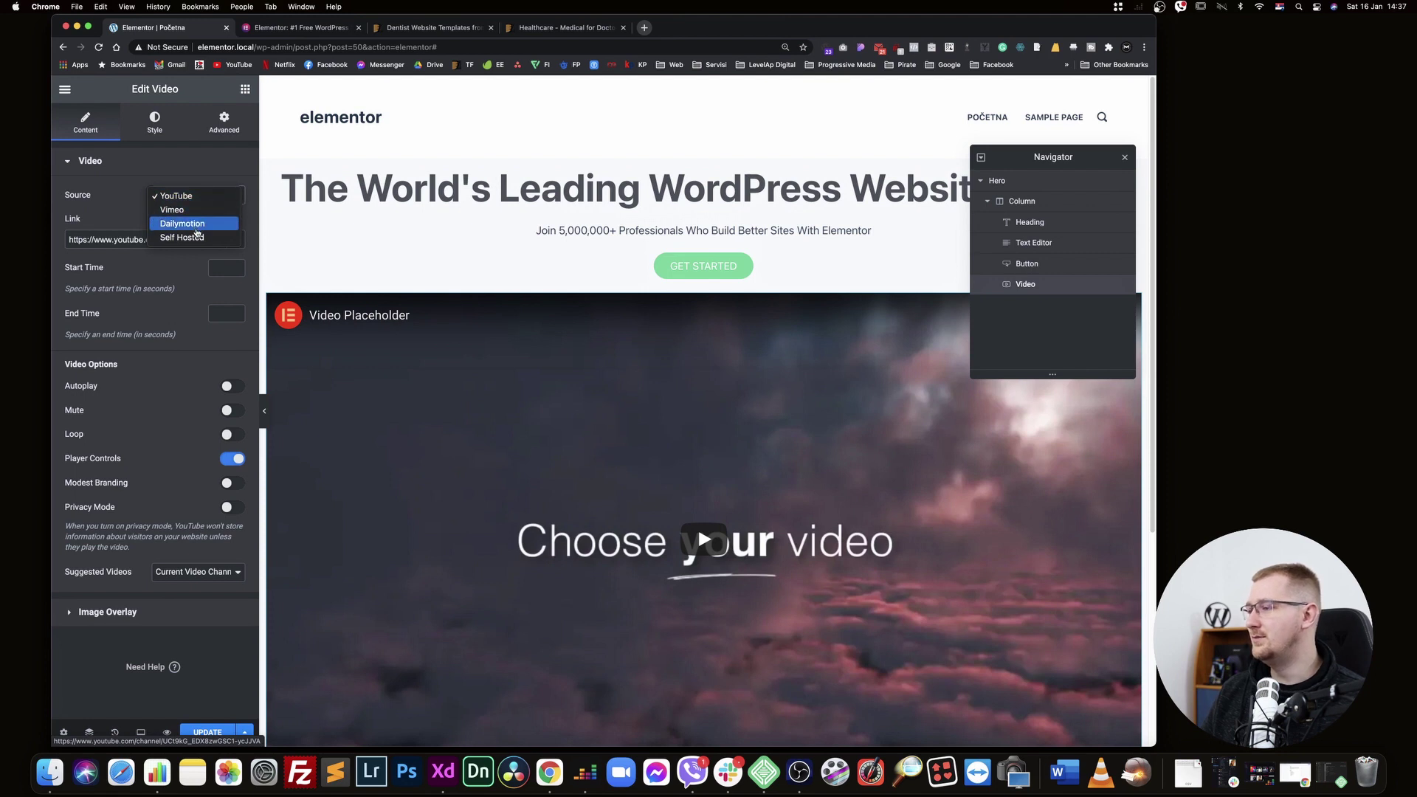
click(197, 237)
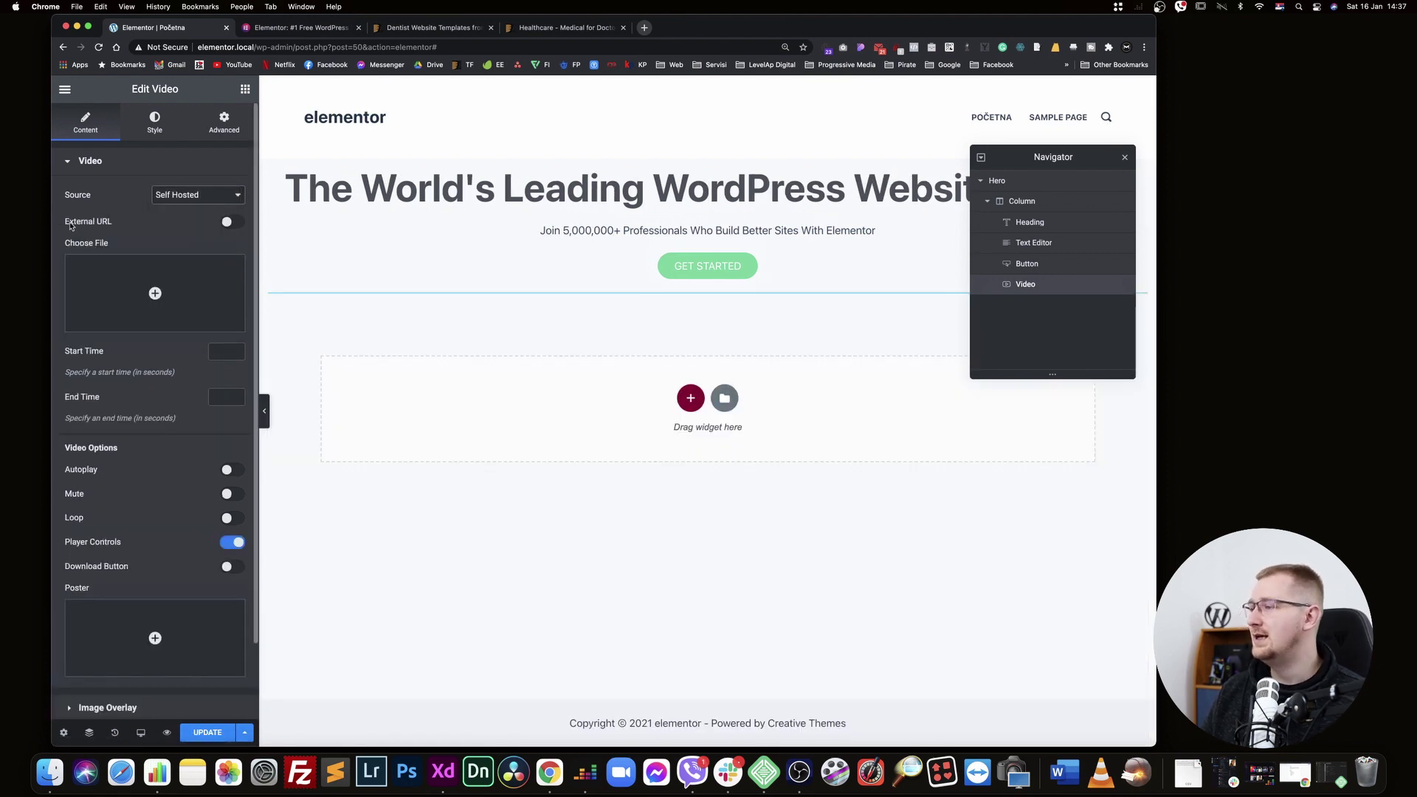
click(127, 291)
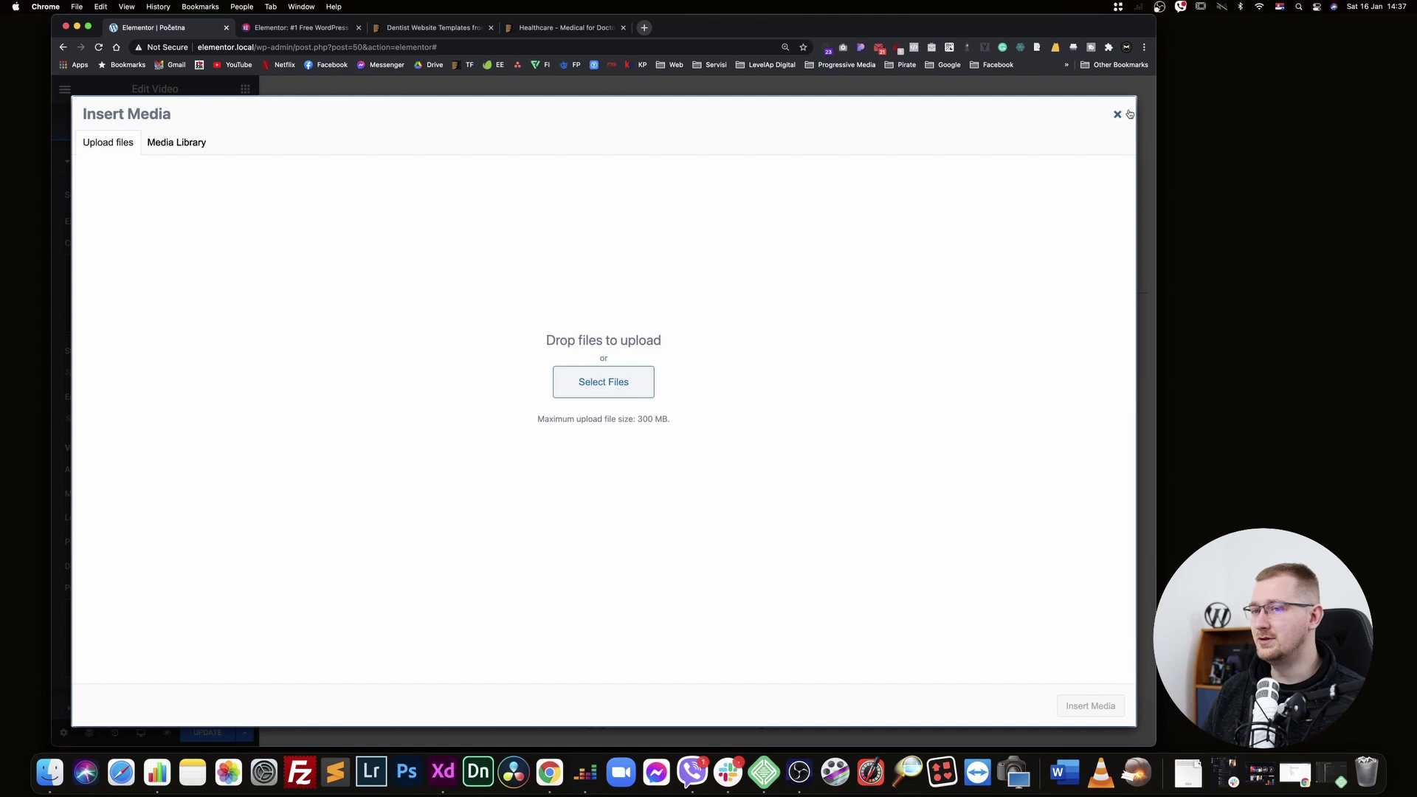
click(1117, 114)
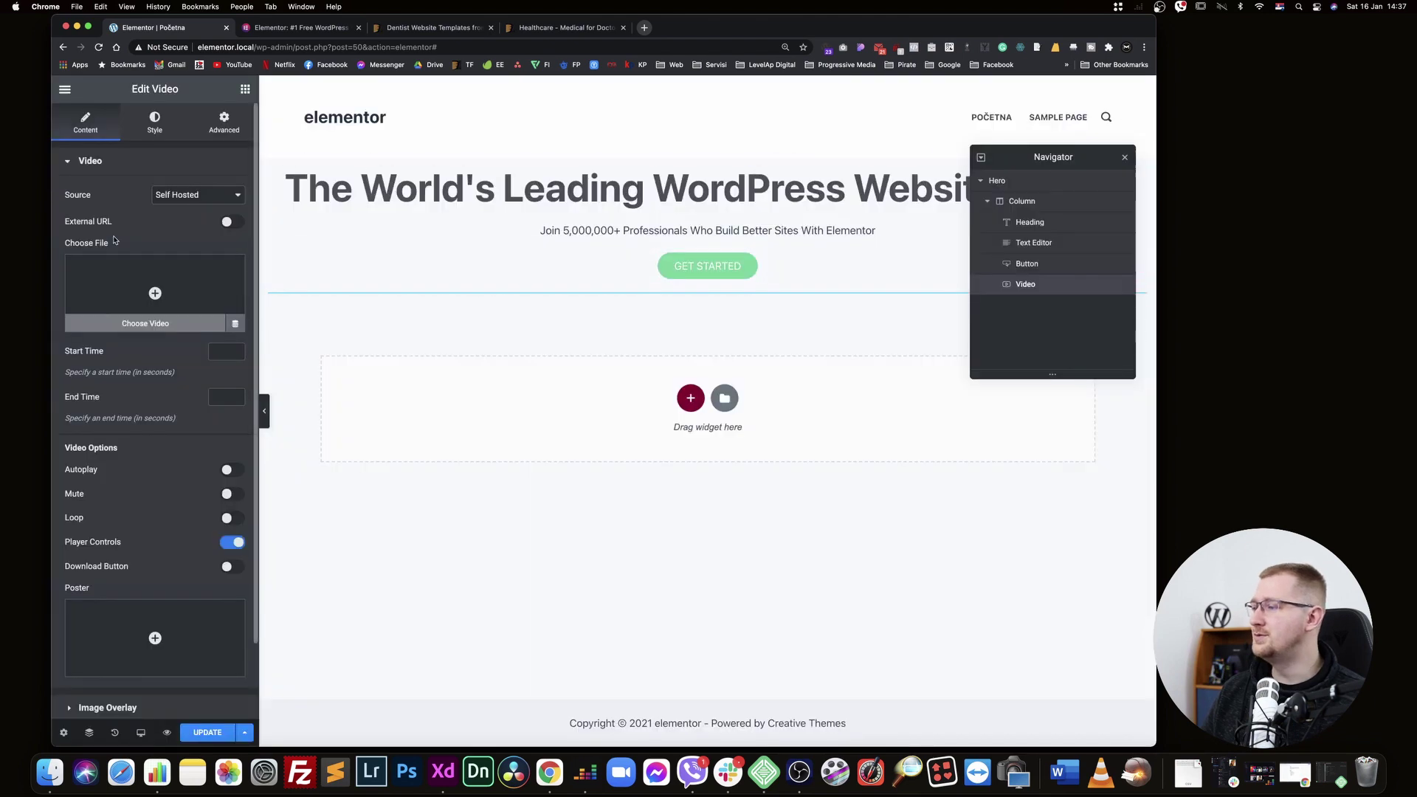
click(230, 221)
click(93, 257)
key(super+v)
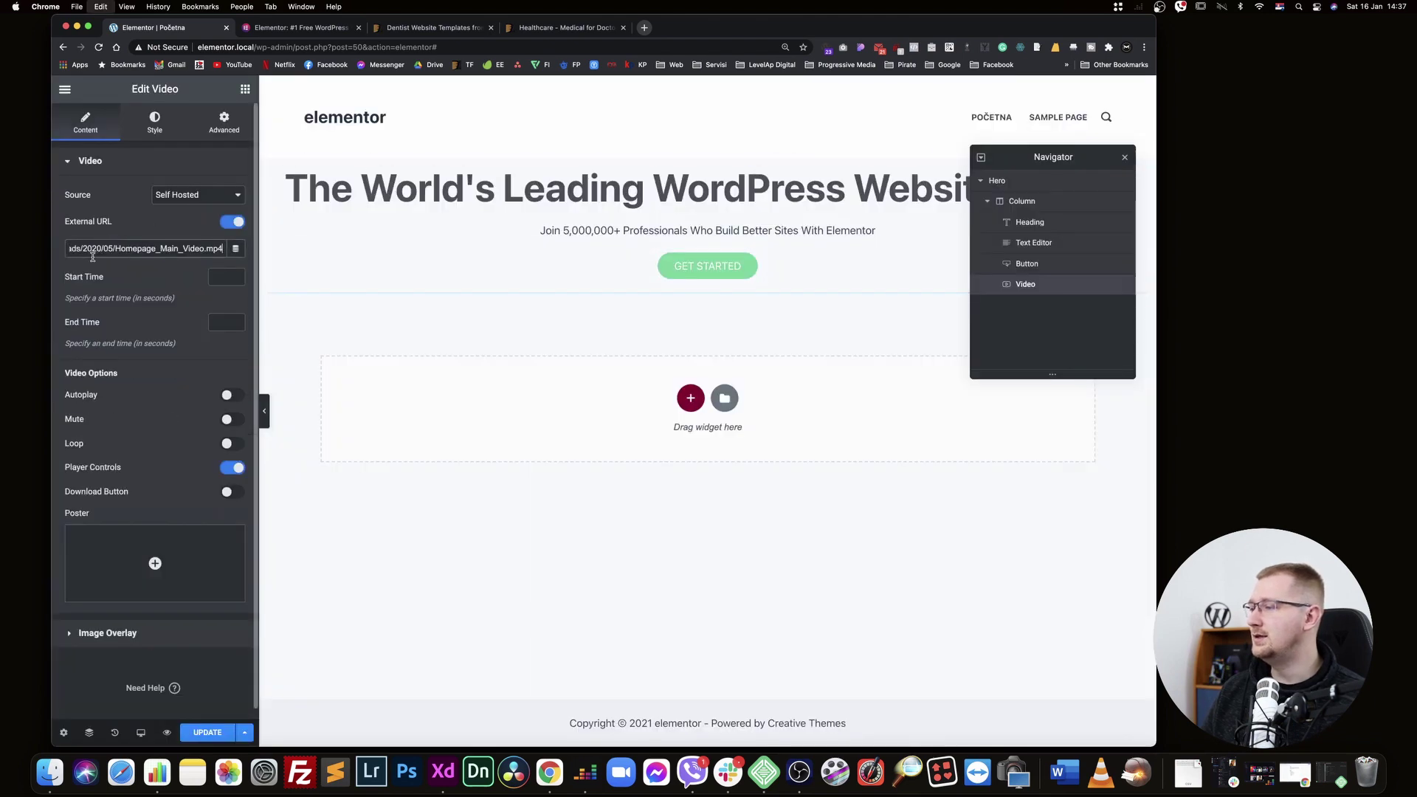
scroll(440, 385, down, 1)
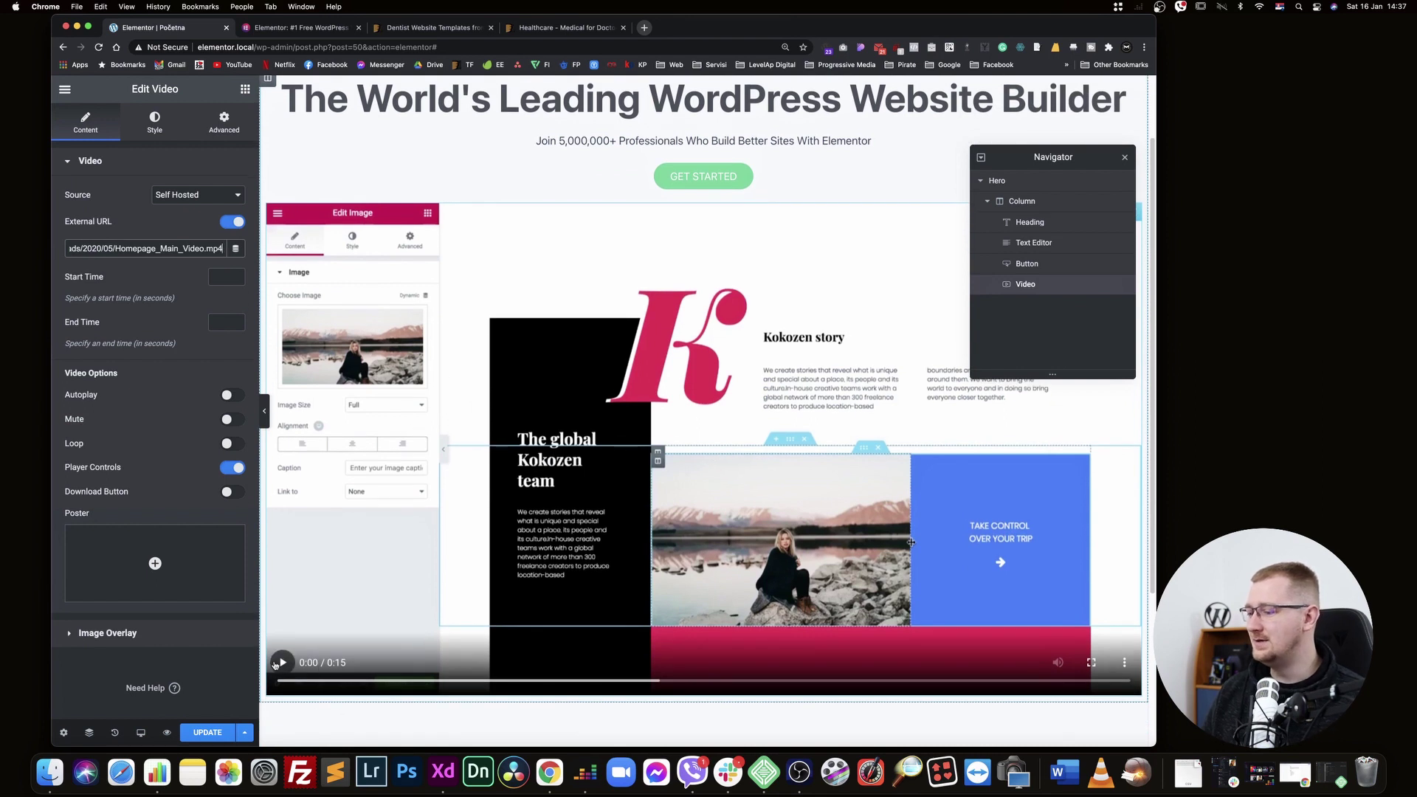
Enable Autoplay, Play On Mobile and Mute for the video, turn off Player Controls to match elementor.com, and update the page
click(298, 30)
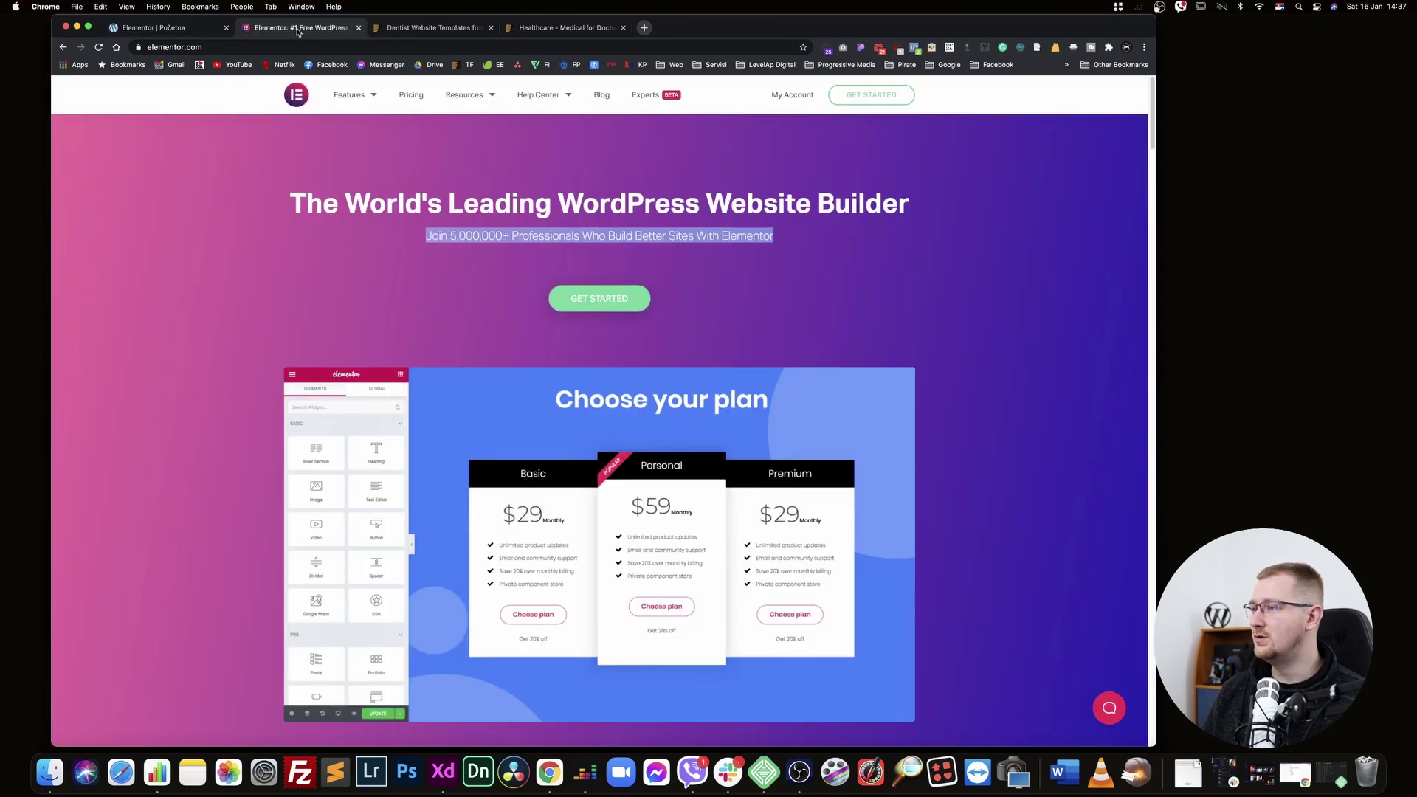
scroll(668, 490, down, 1)
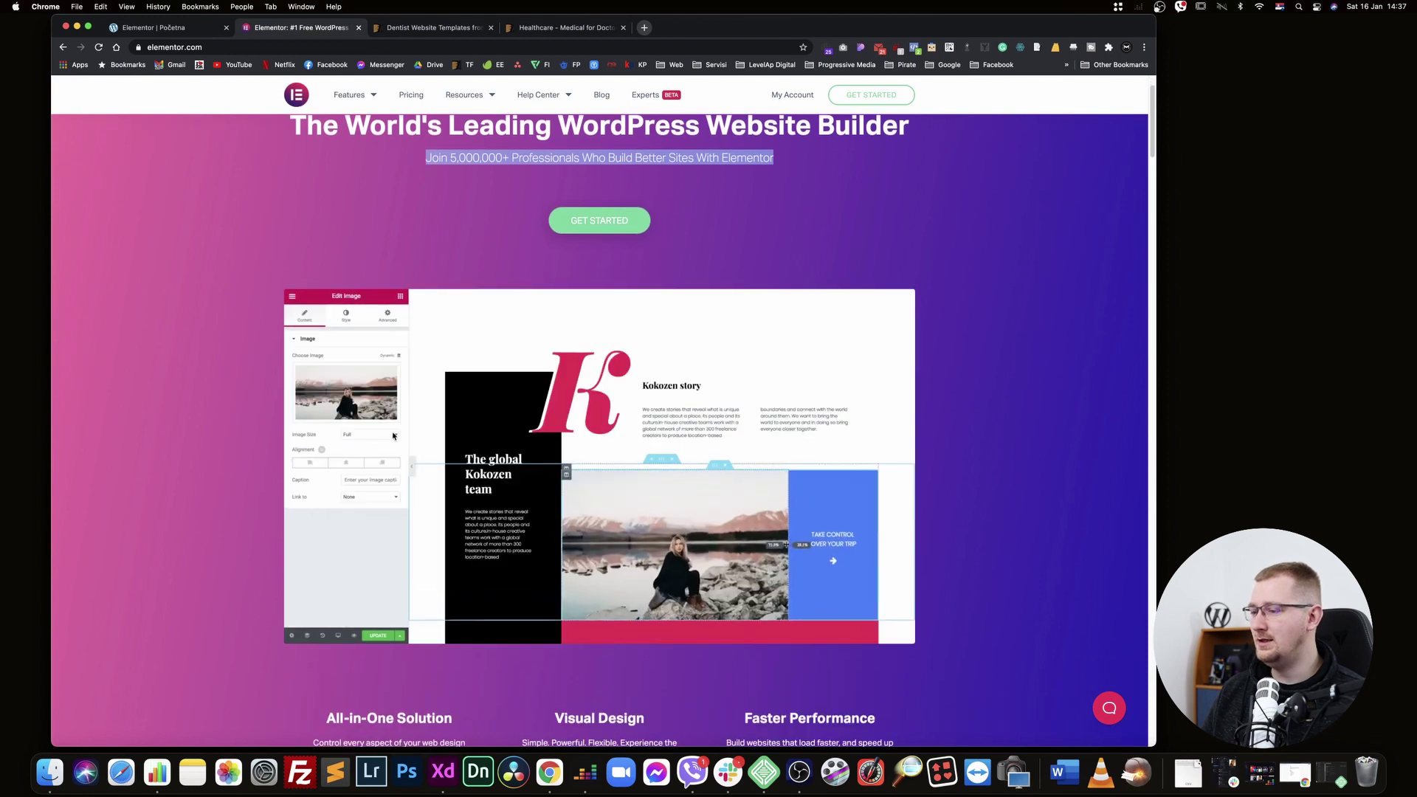
click(167, 26)
scroll(151, 370, down, 1)
click(232, 384)
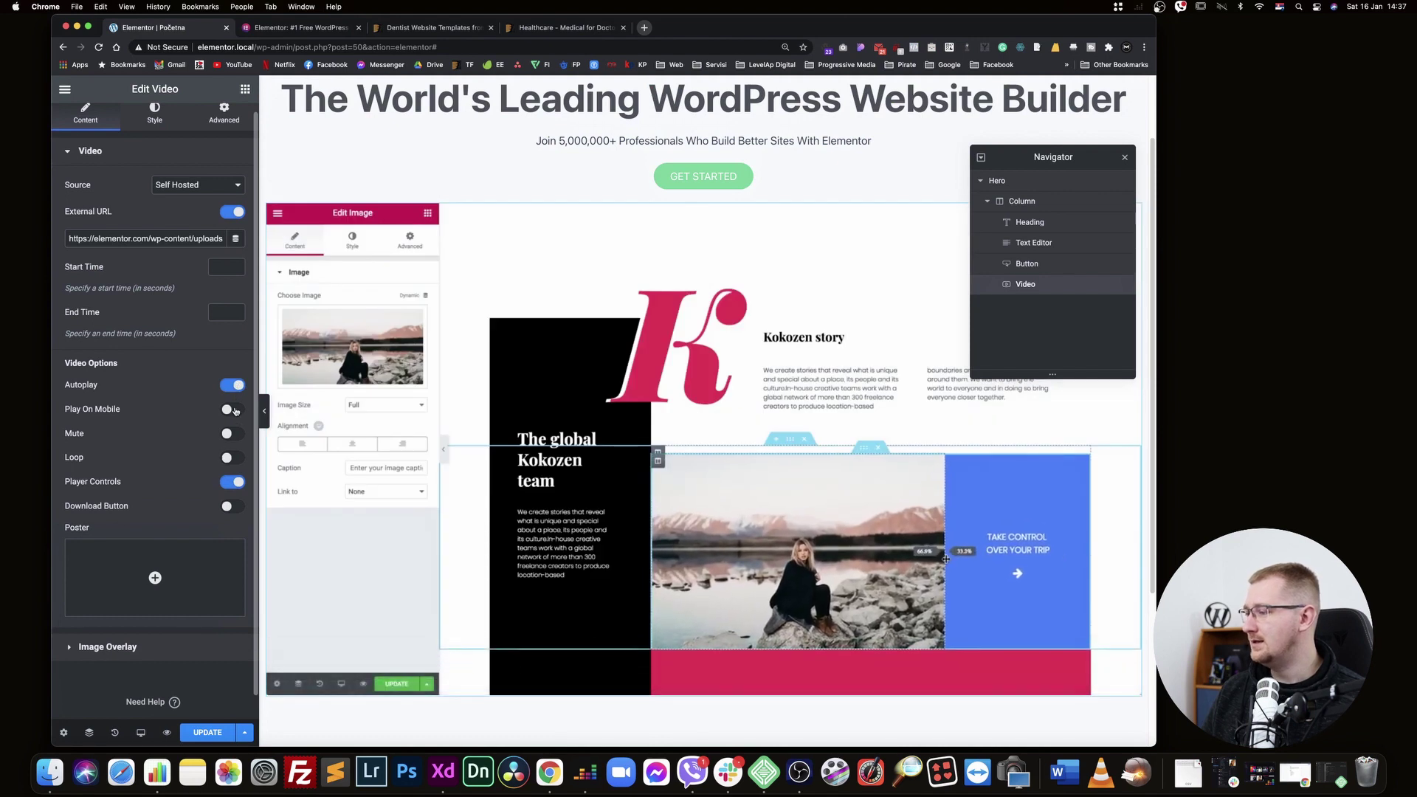
click(232, 410)
click(233, 483)
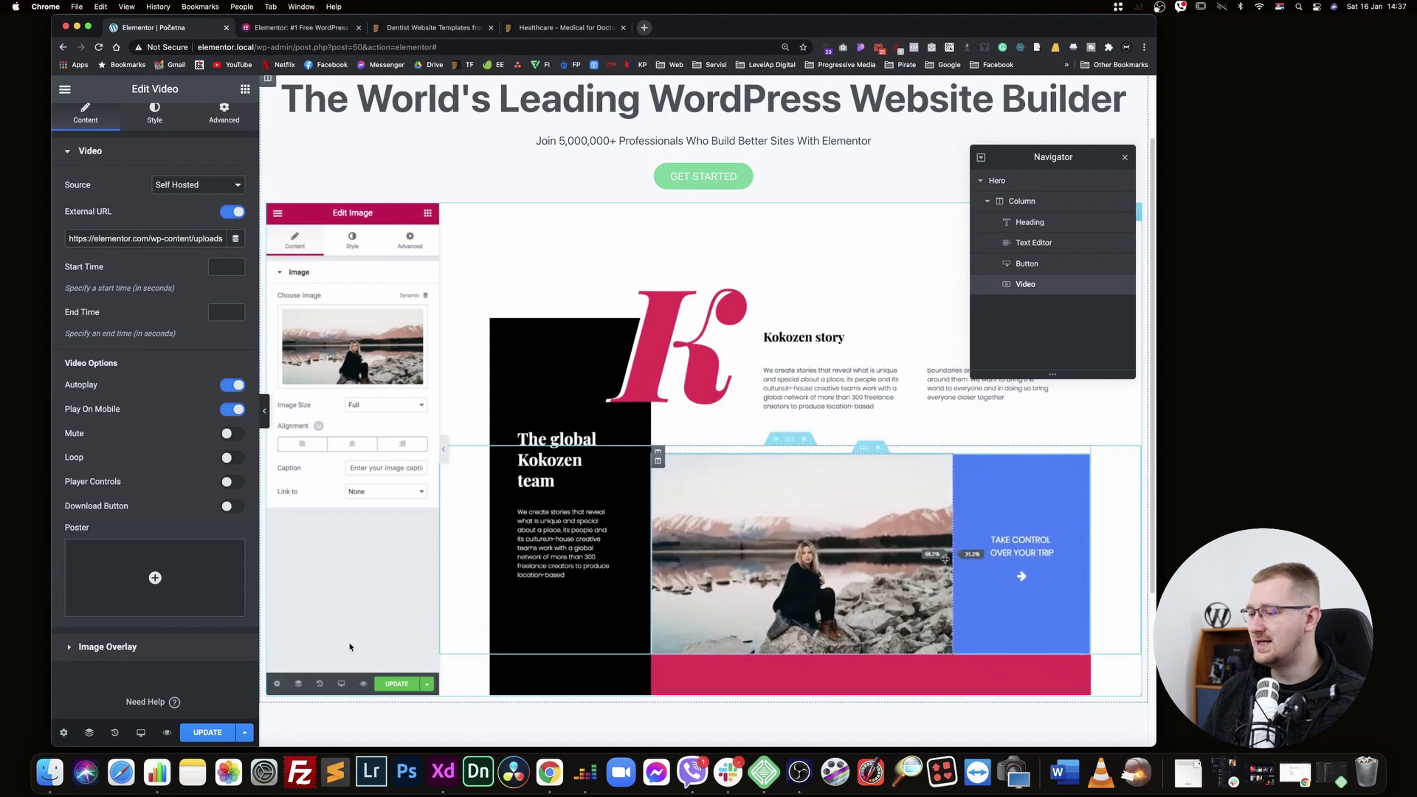
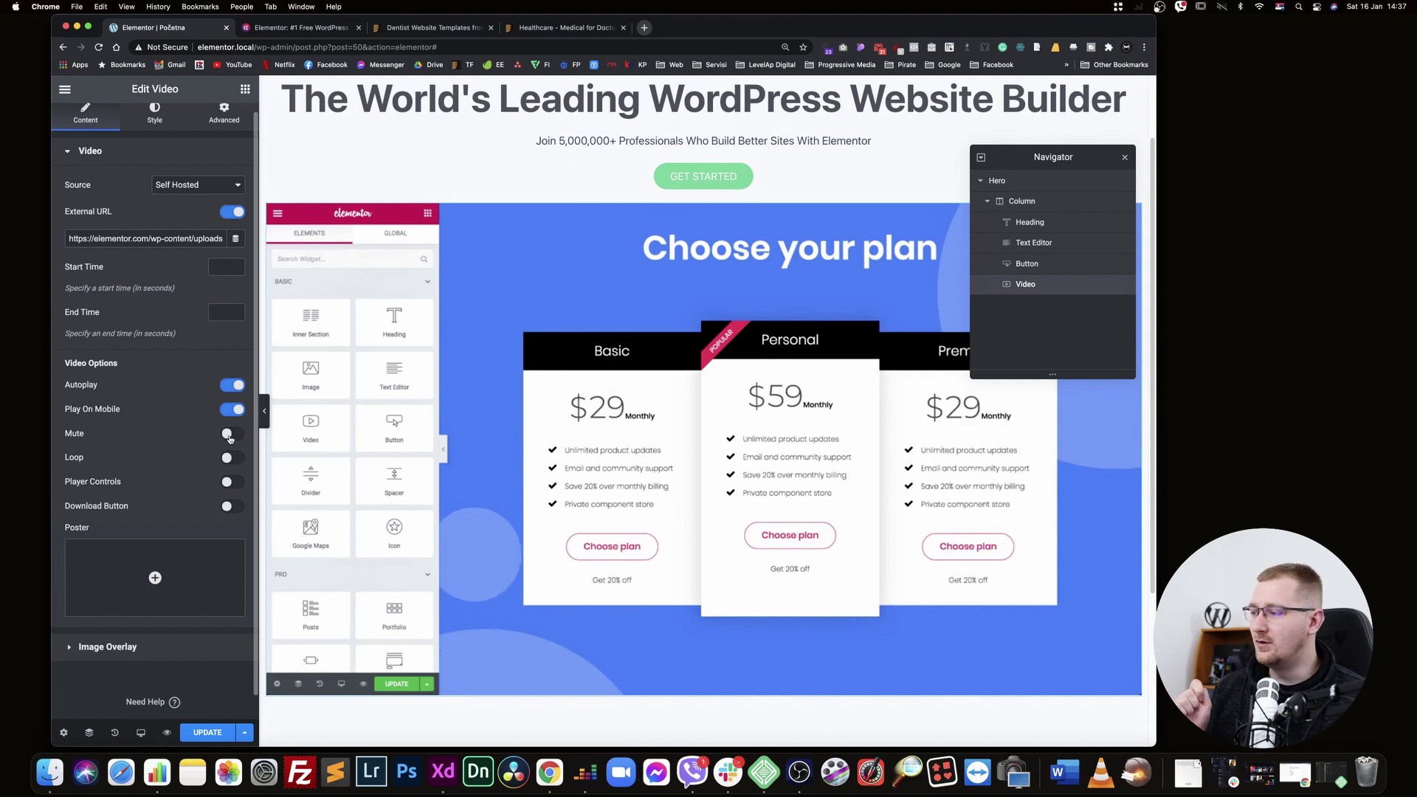
click(229, 437)
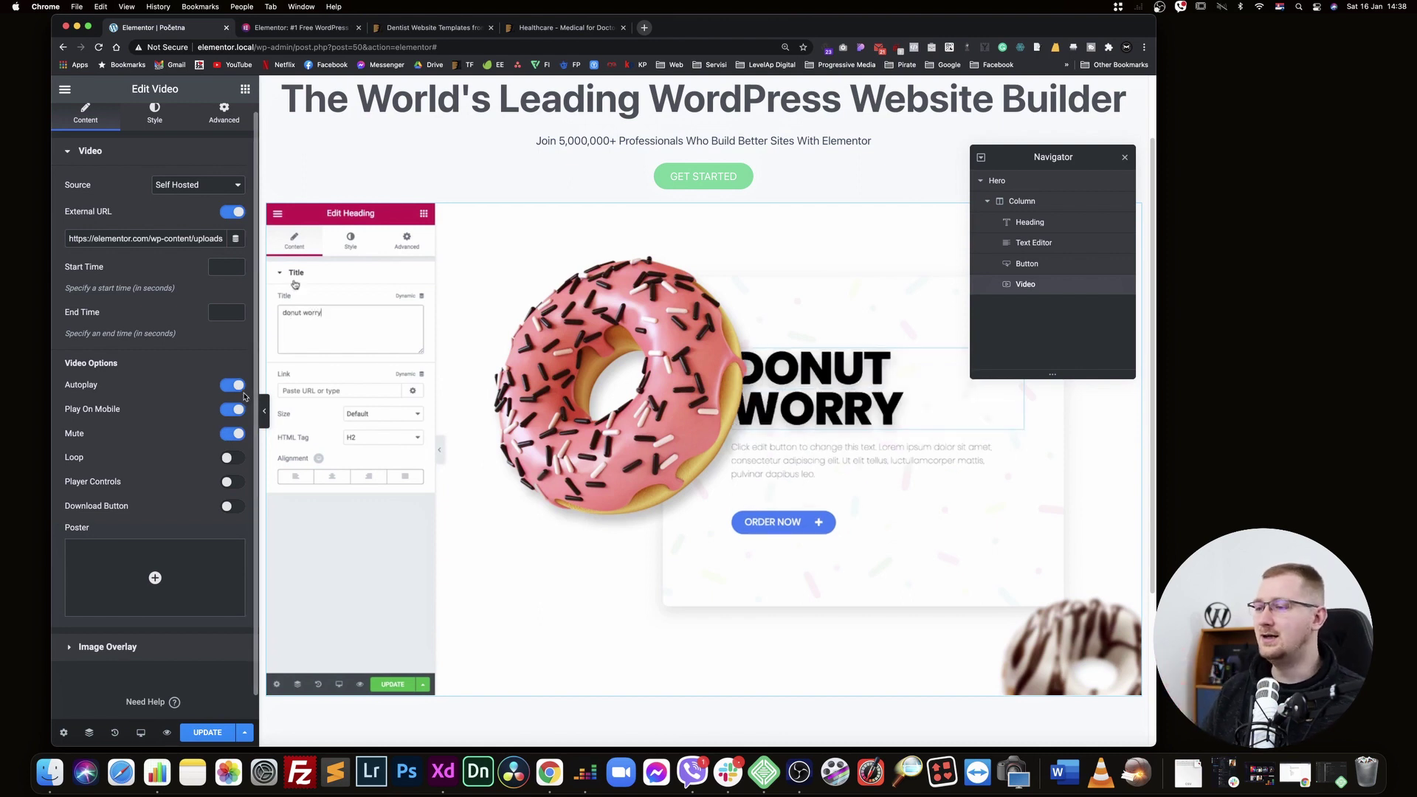
scroll(396, 428, down, 2)
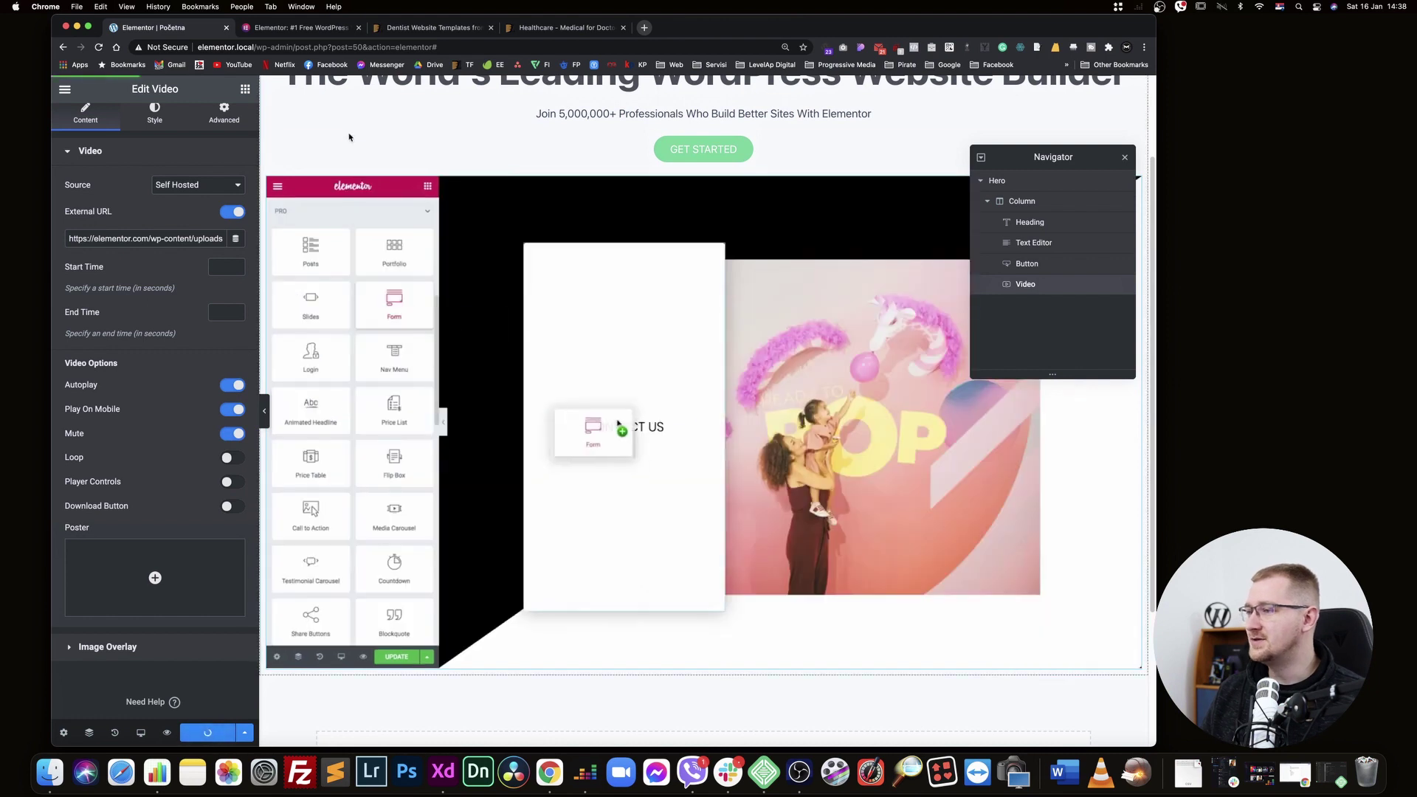
Compare the rebuilt hero's layout and spacing with the original on elementor.com, with the page zoomed out and the editing panel hidden
click(316, 28)
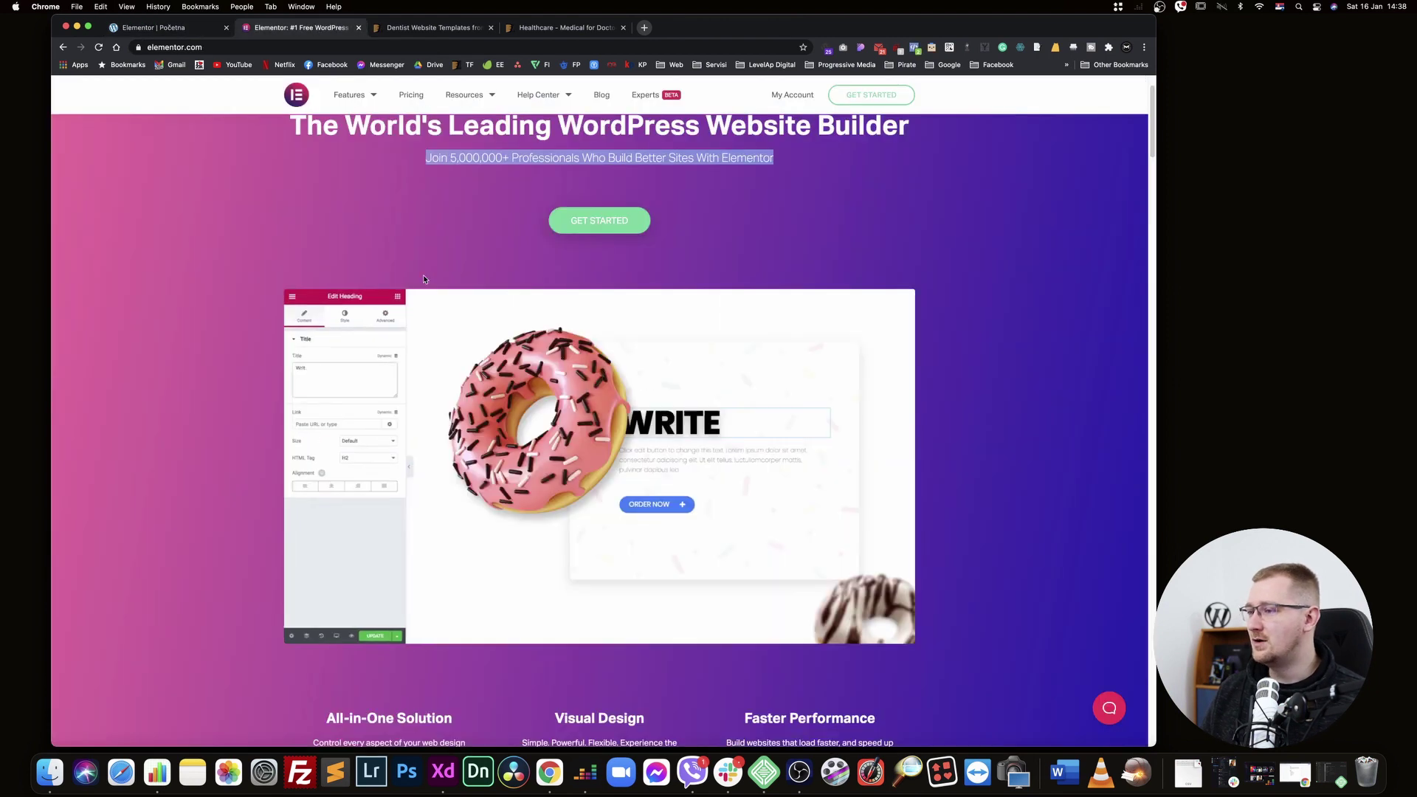
scroll(423, 276, up, 2)
click(423, 276)
click(157, 30)
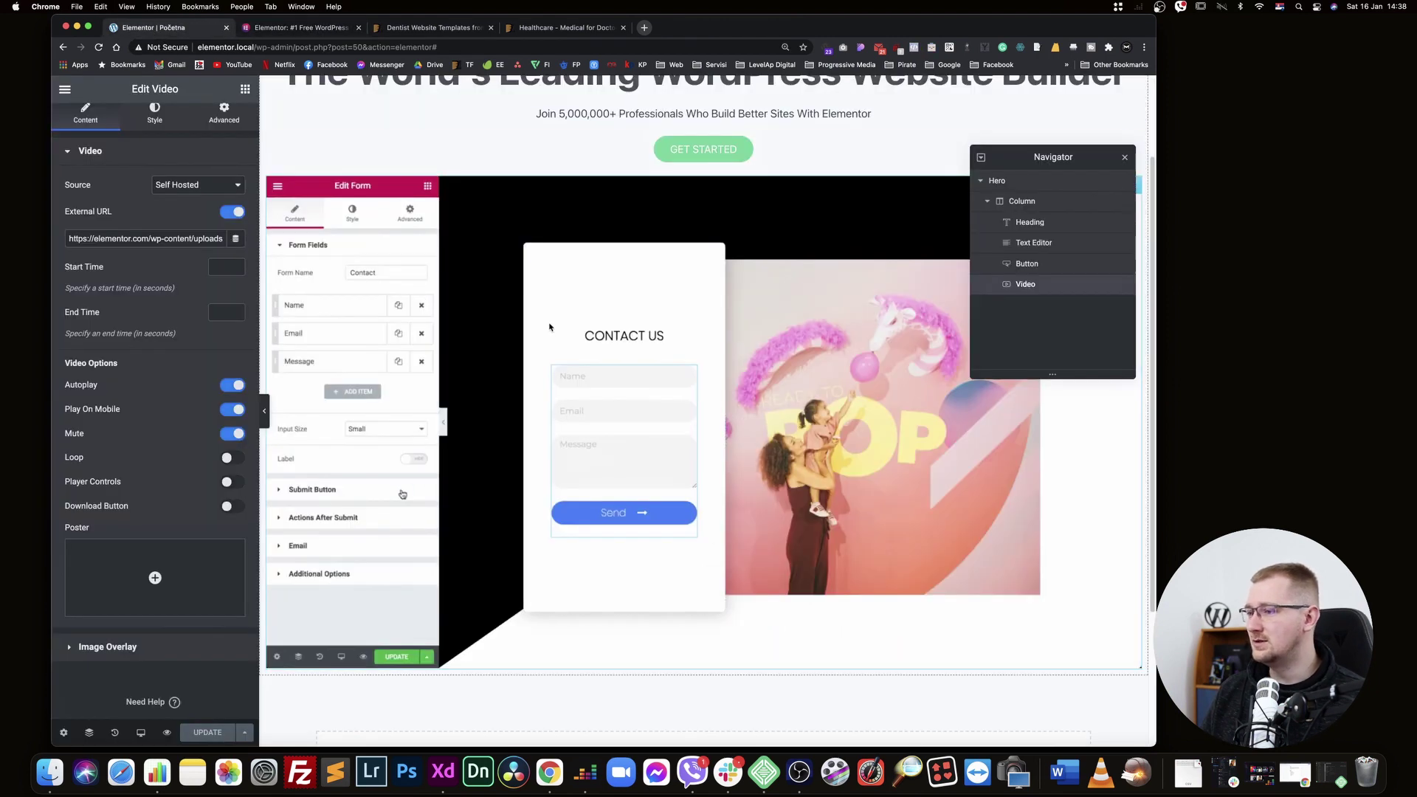
scroll(547, 325, up, 3)
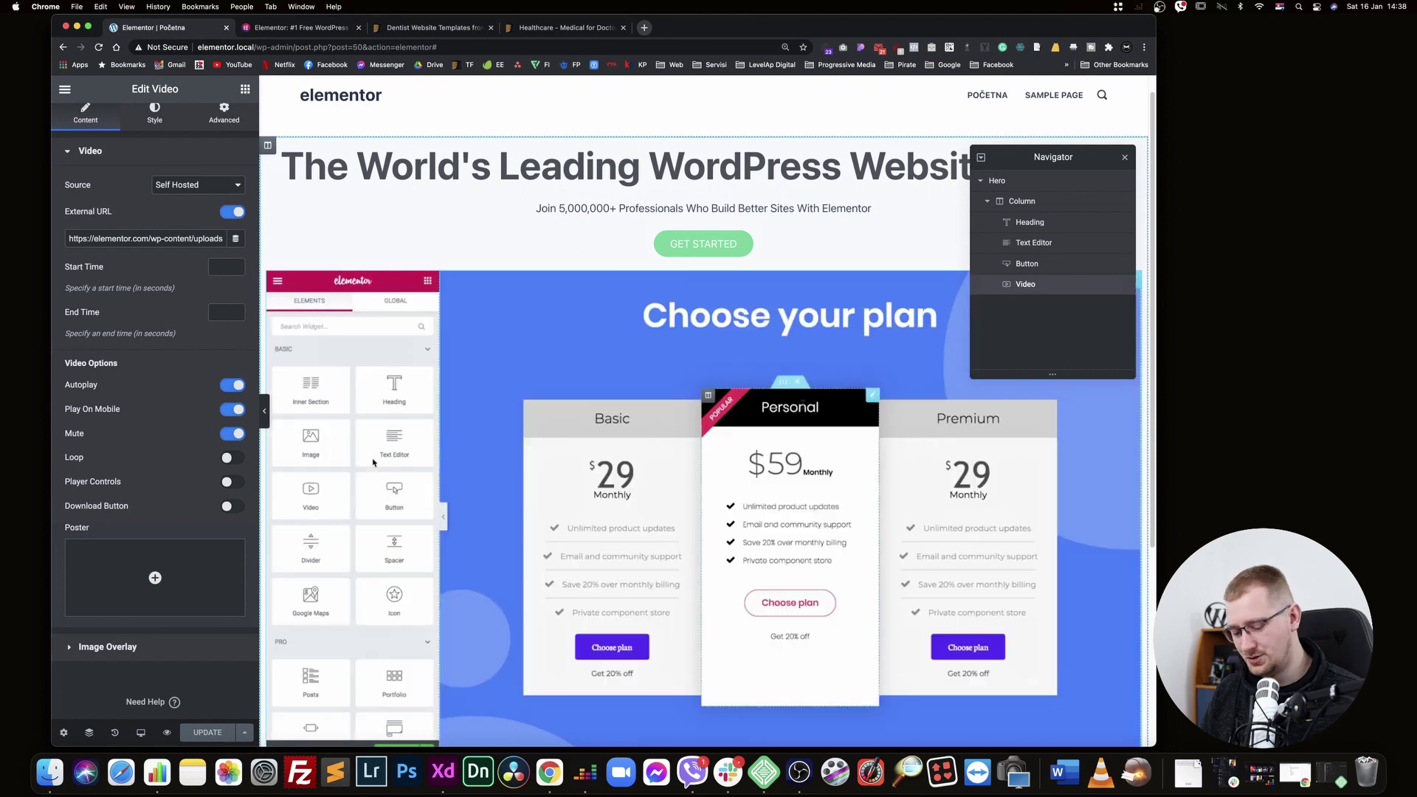
key(super+minus)
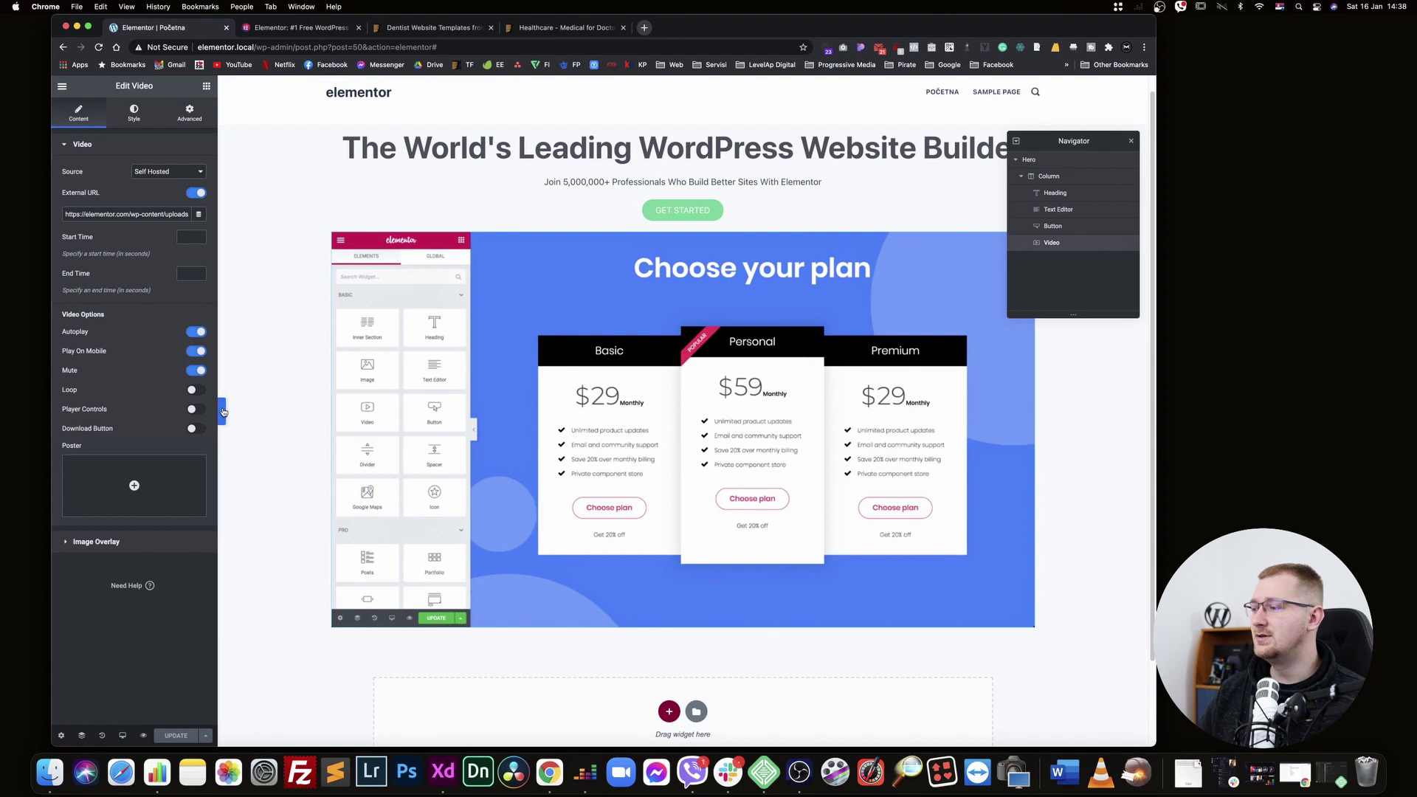
click(223, 411)
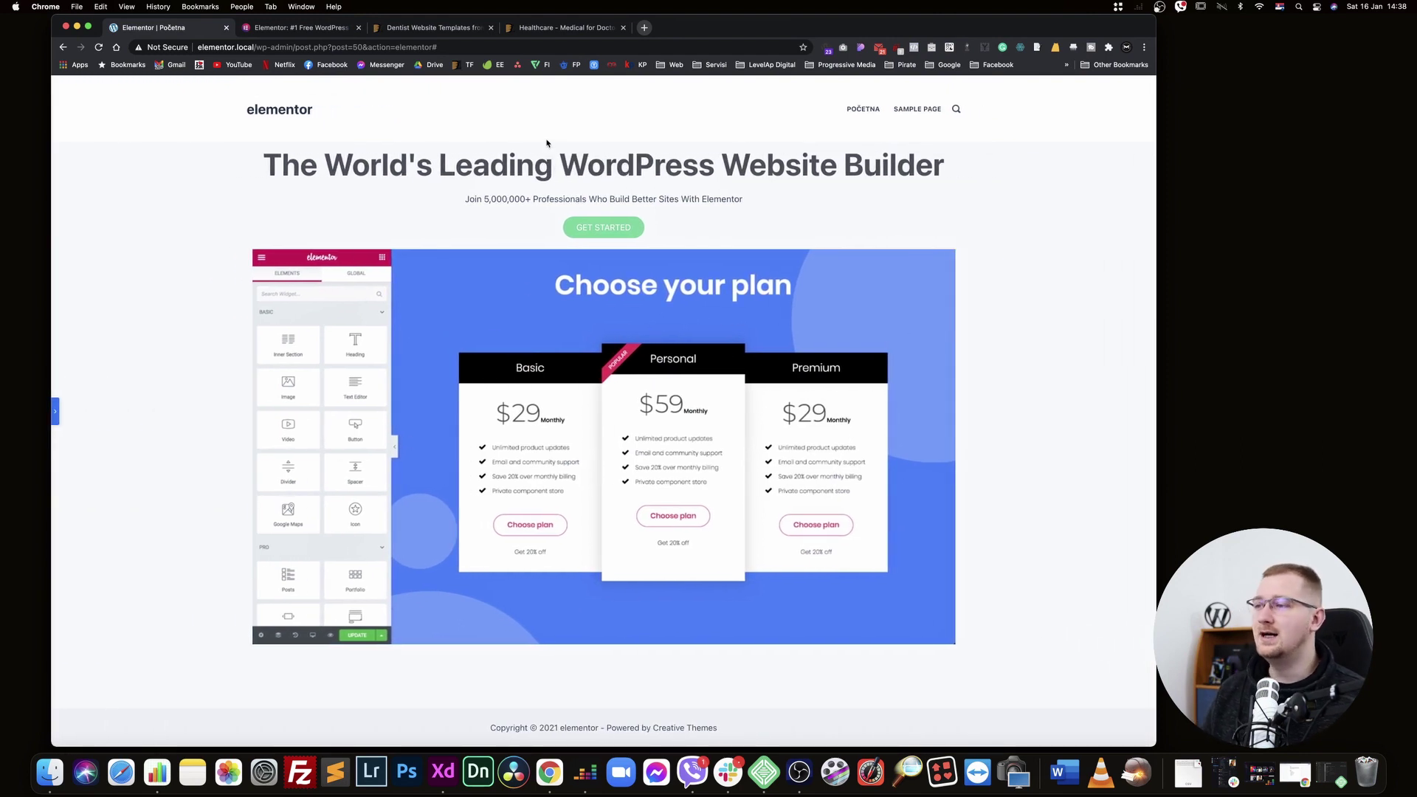
click(297, 27)
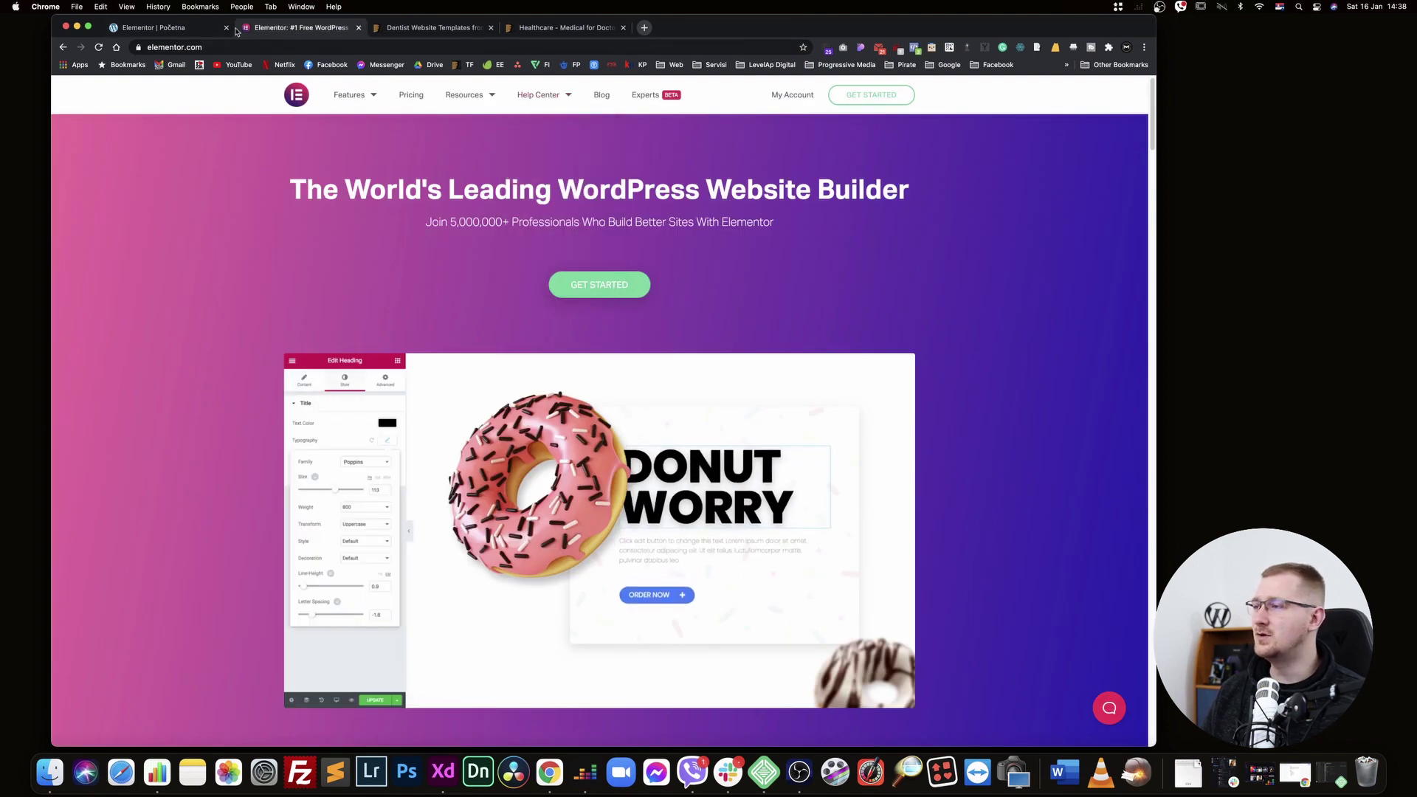
click(177, 30)
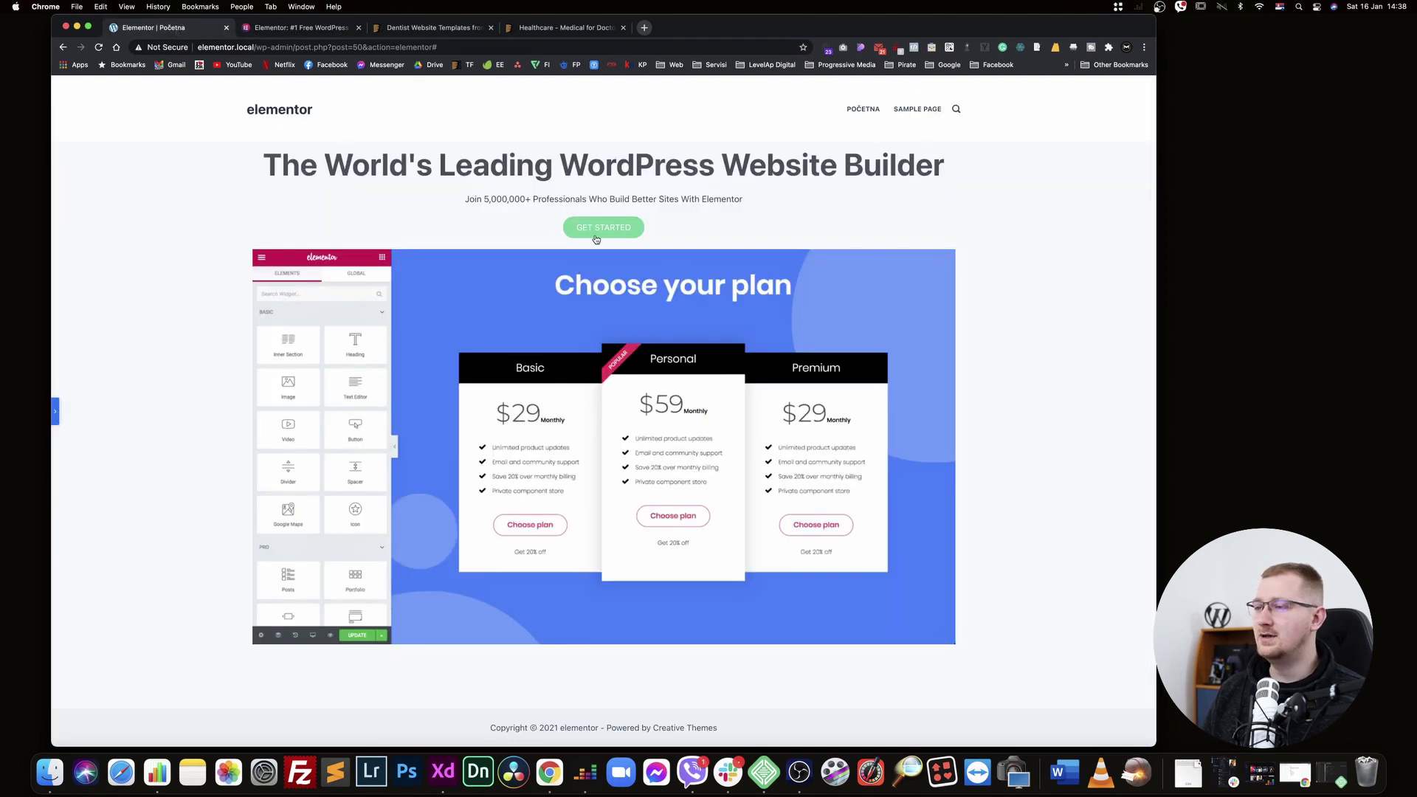
click(308, 29)
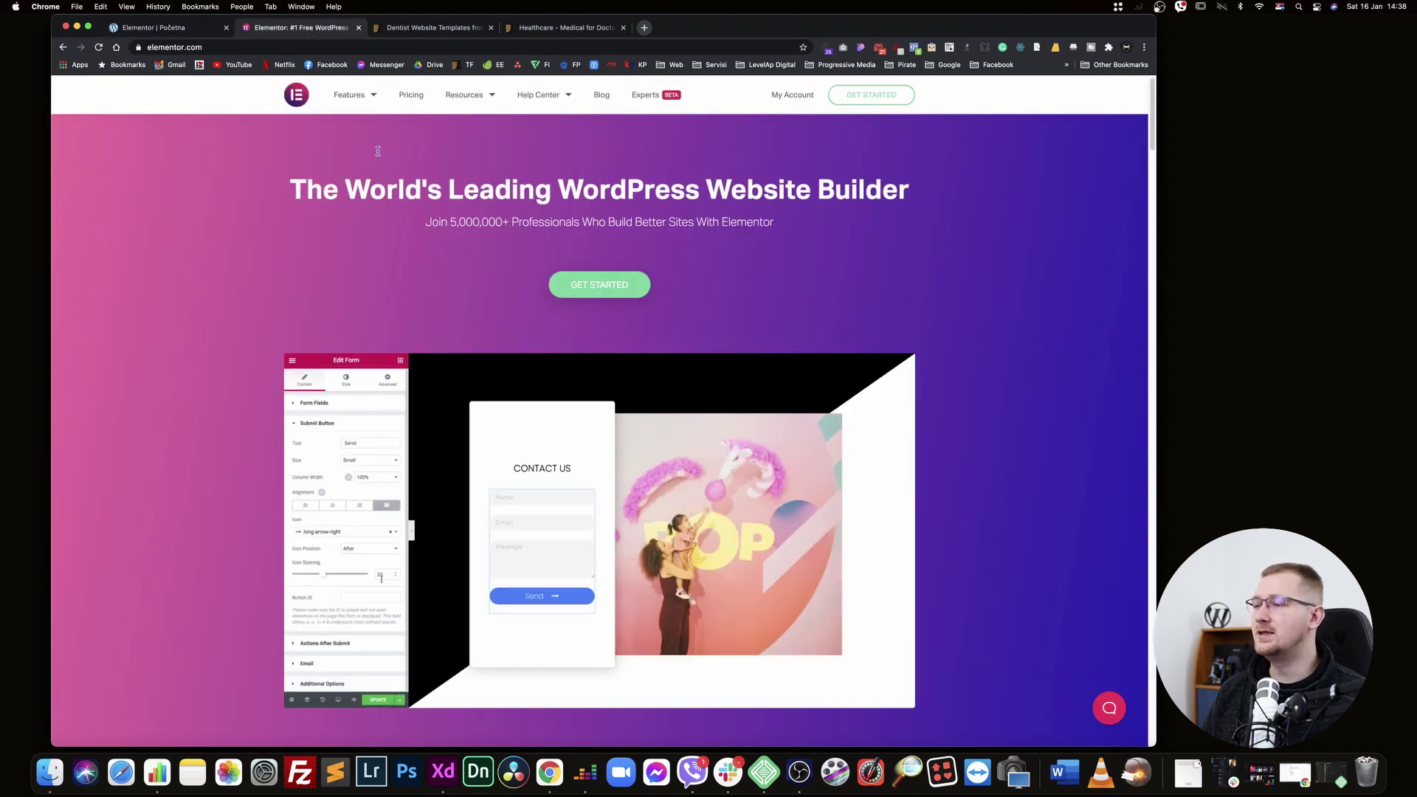
click(157, 30)
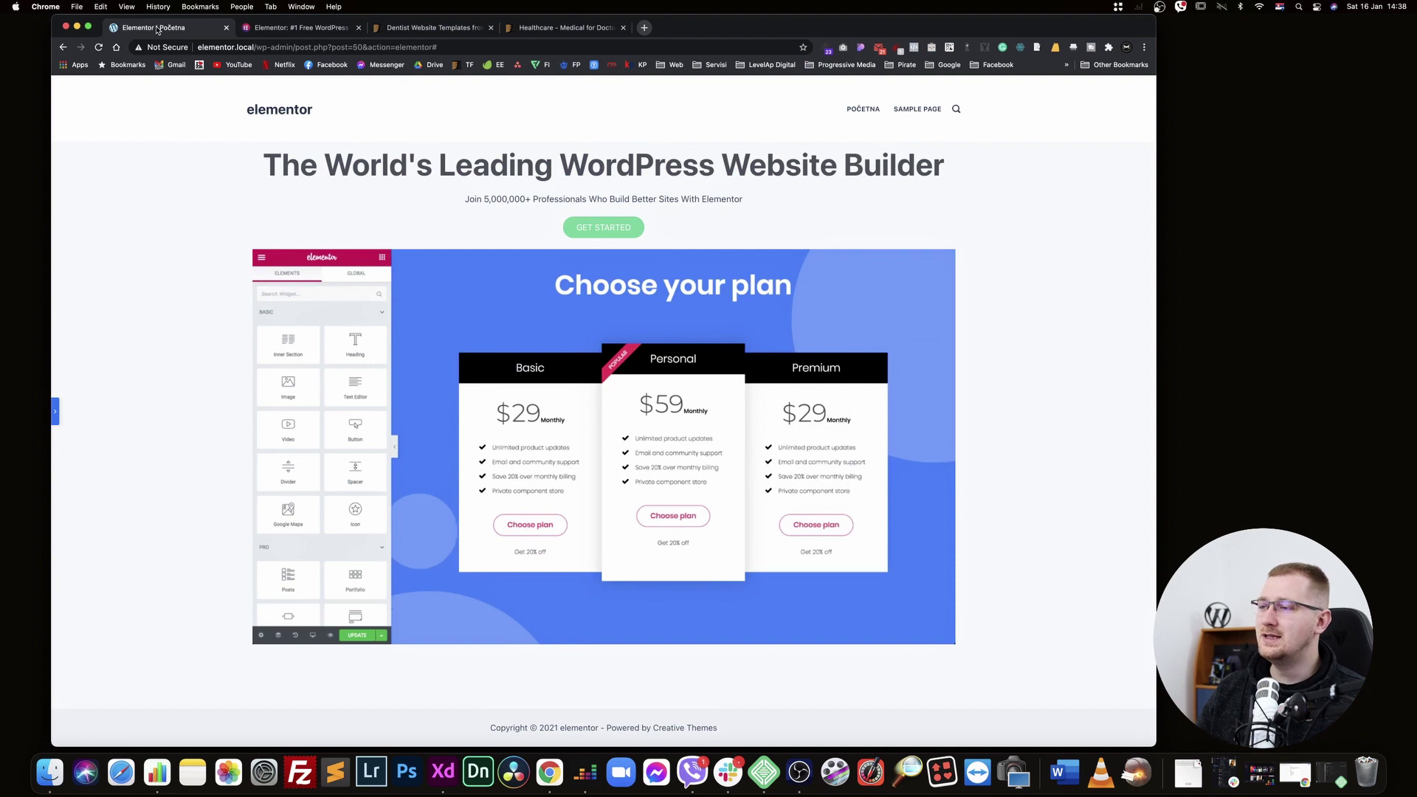
Select the Hero section and set its padding to 30 px on all four sides
click(53, 406)
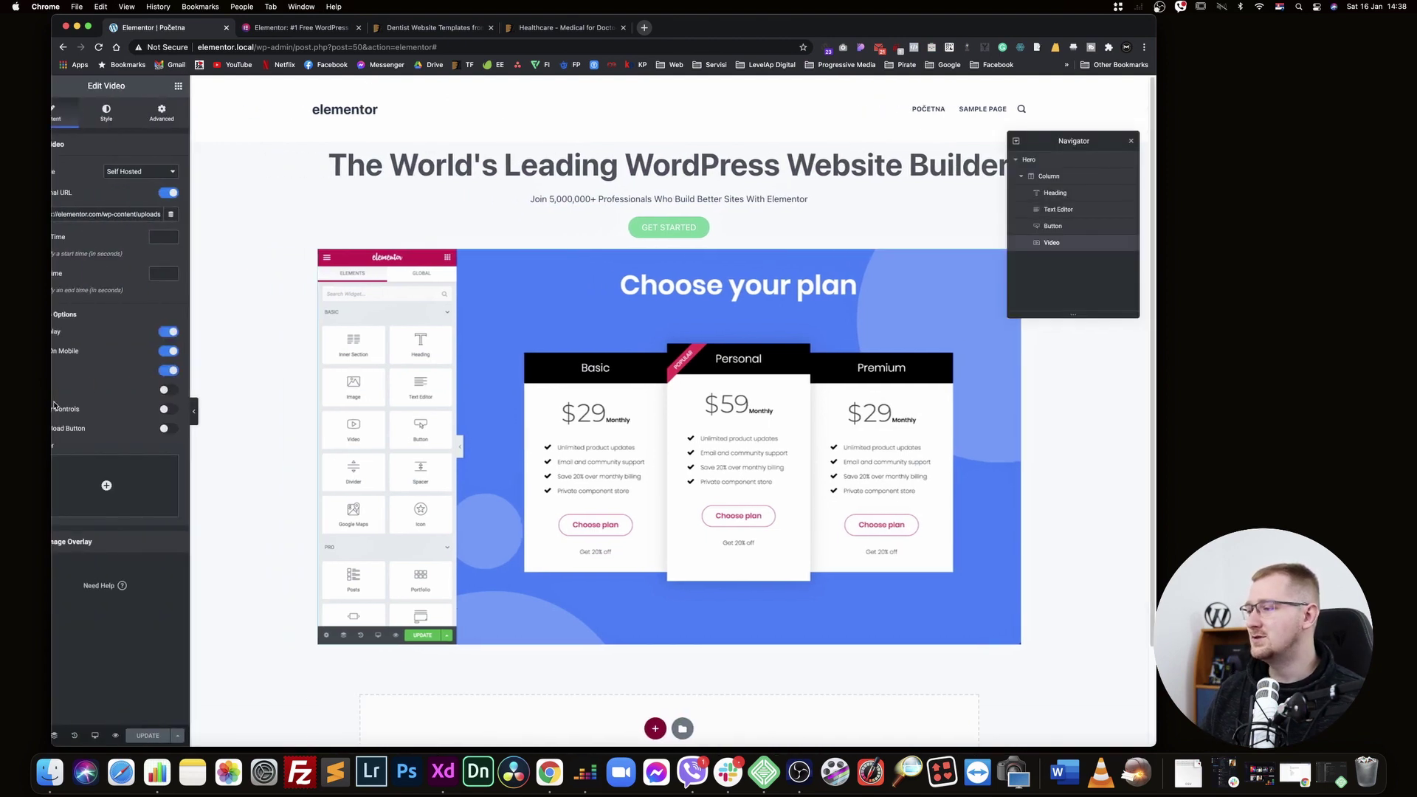
click(770, 165)
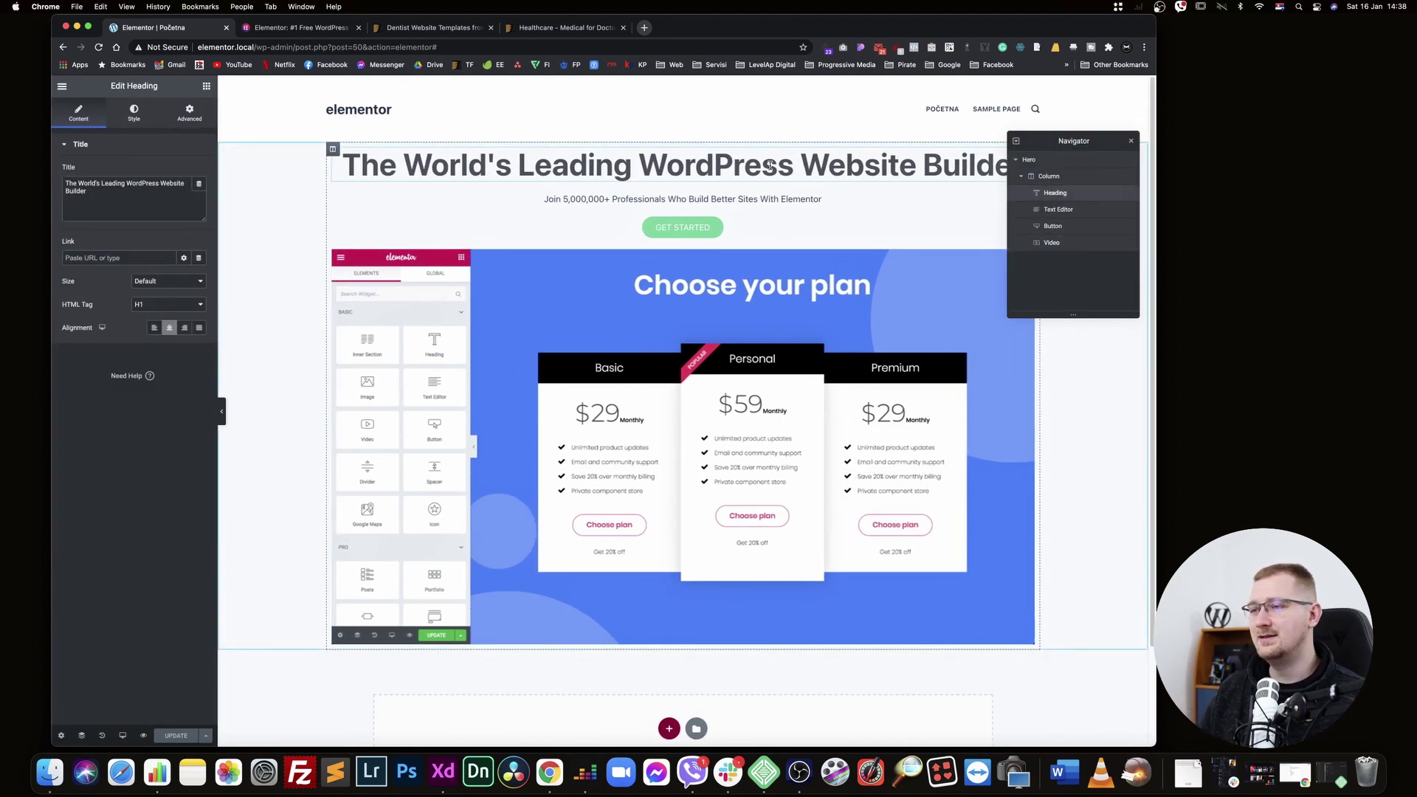
click(1055, 161)
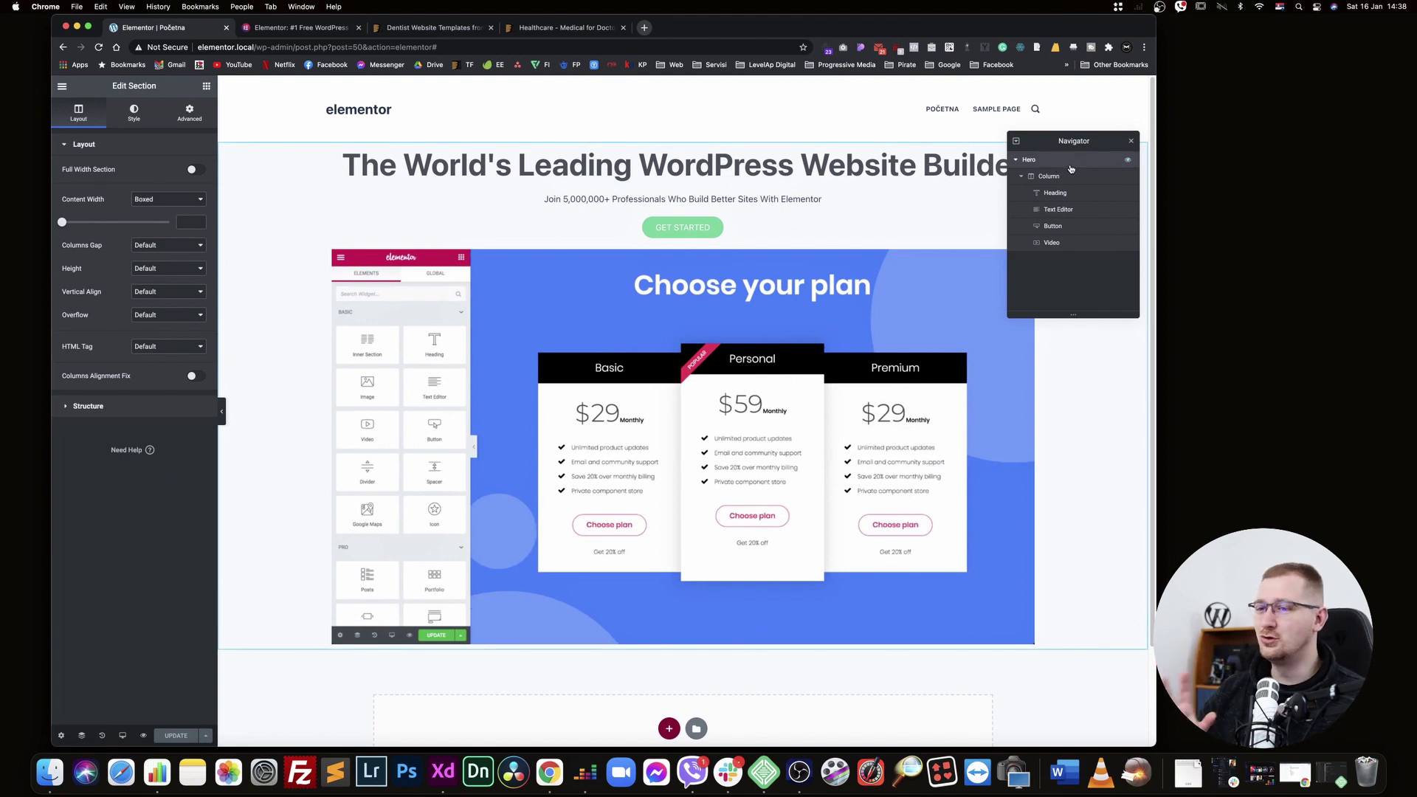
click(190, 114)
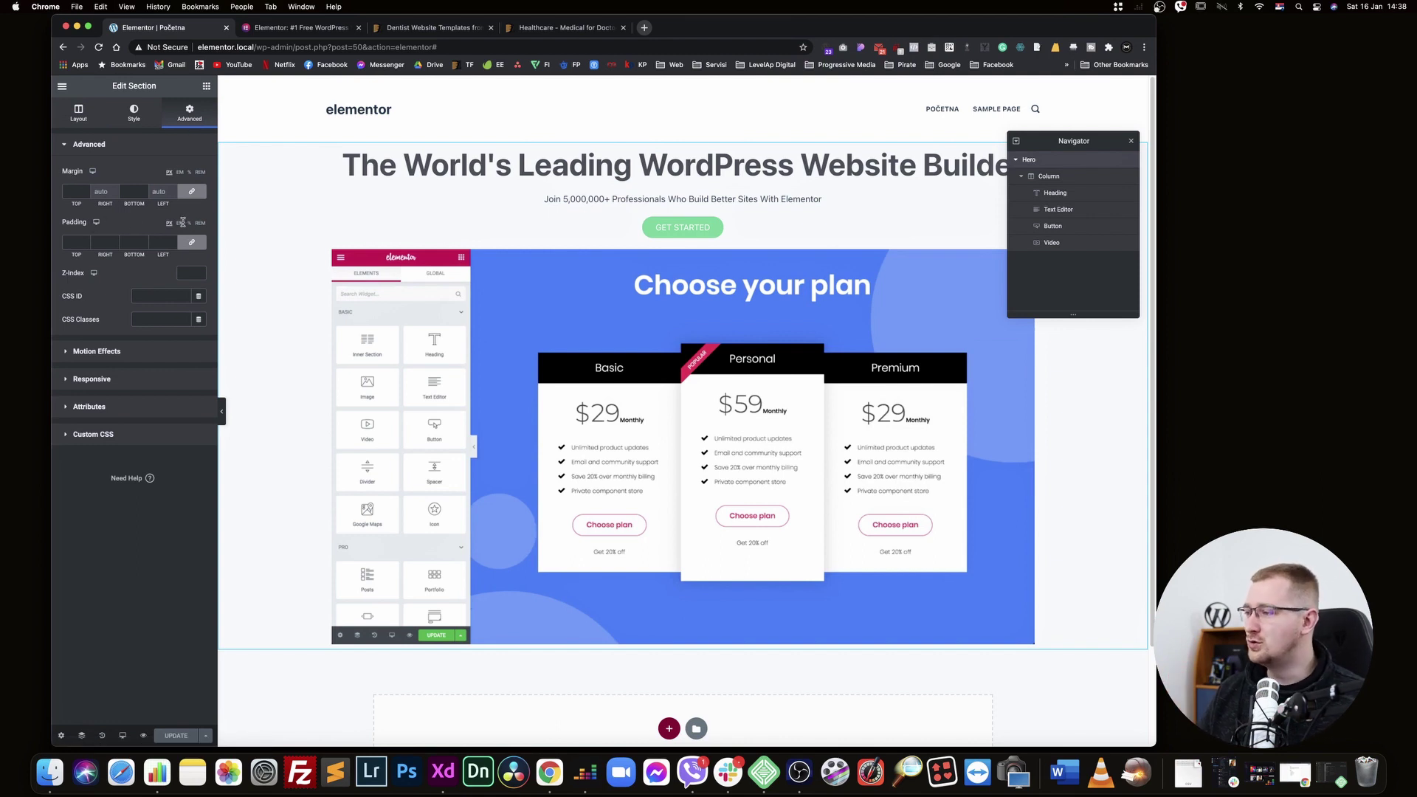
click(71, 242)
text(30)
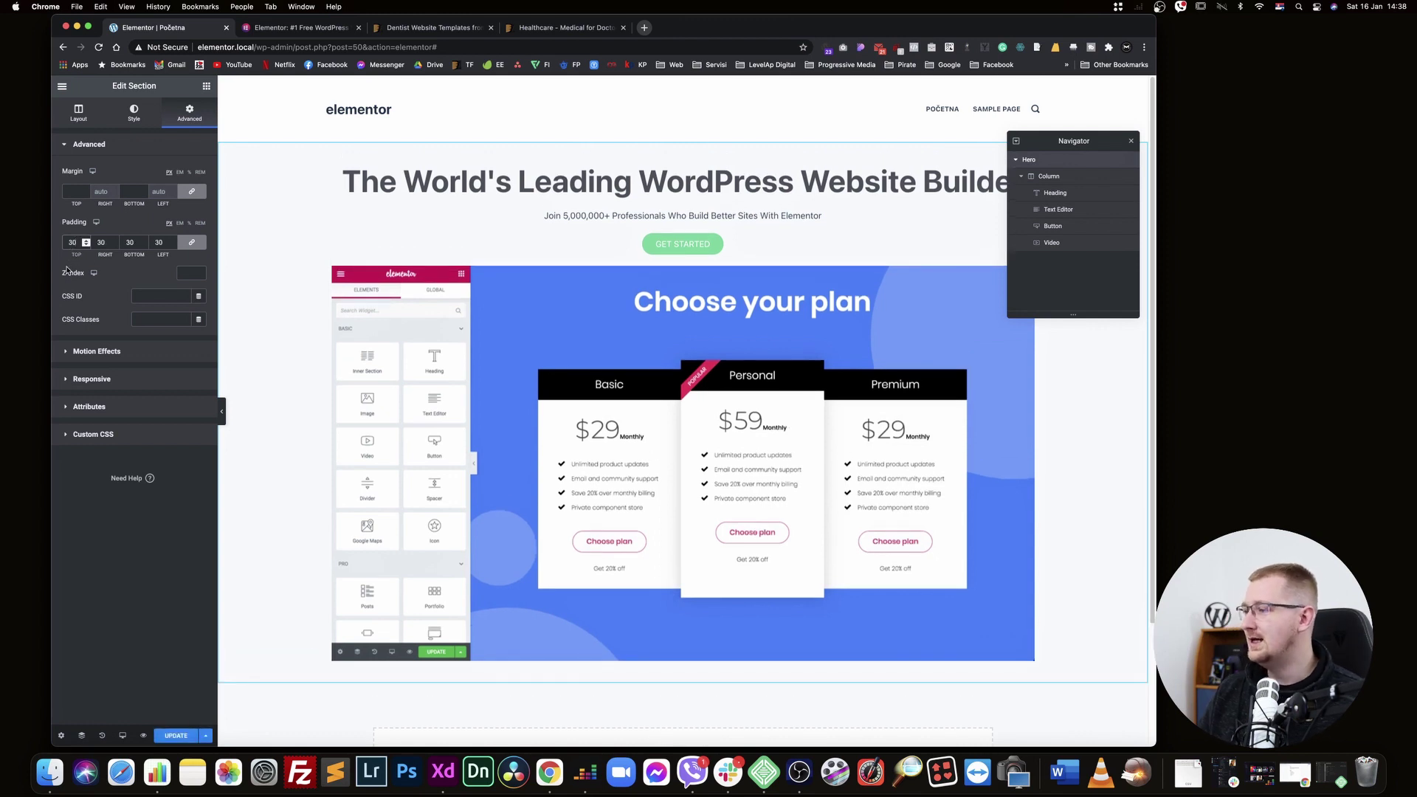
key(super+equal)
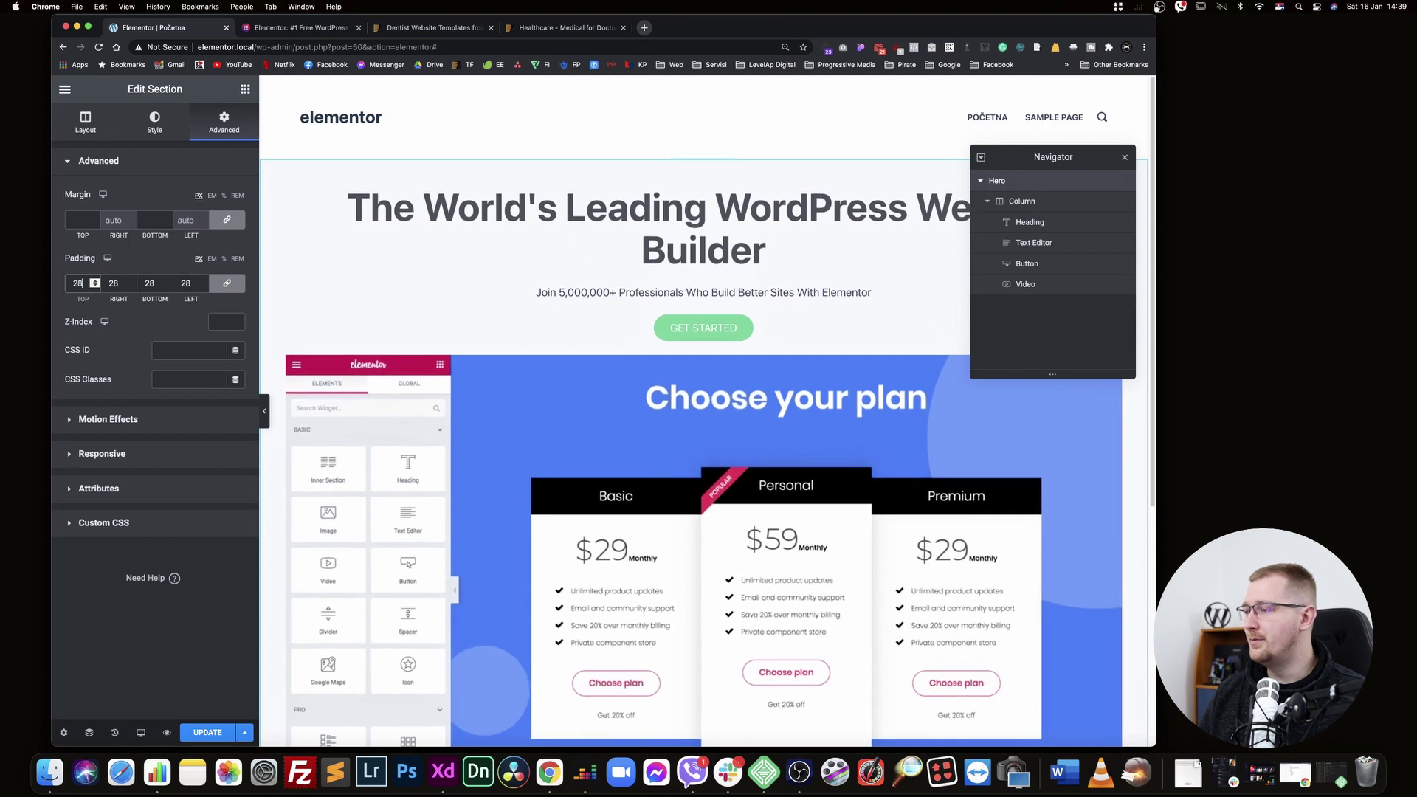
Unlink the Hero section's padding values and set all four sides to 0 px
click(226, 283)
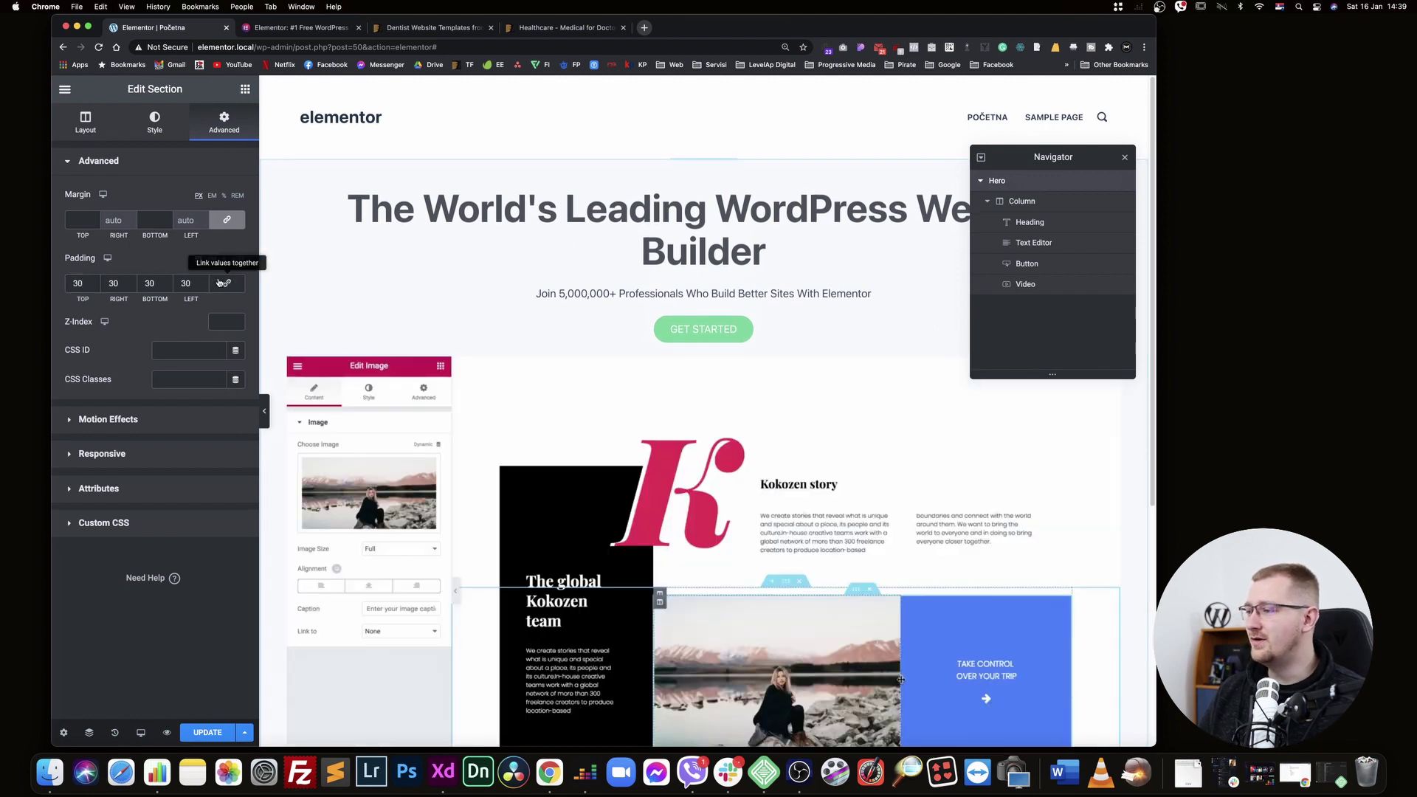
drag(84, 281, 3, 292)
text(0)
key(Tab)
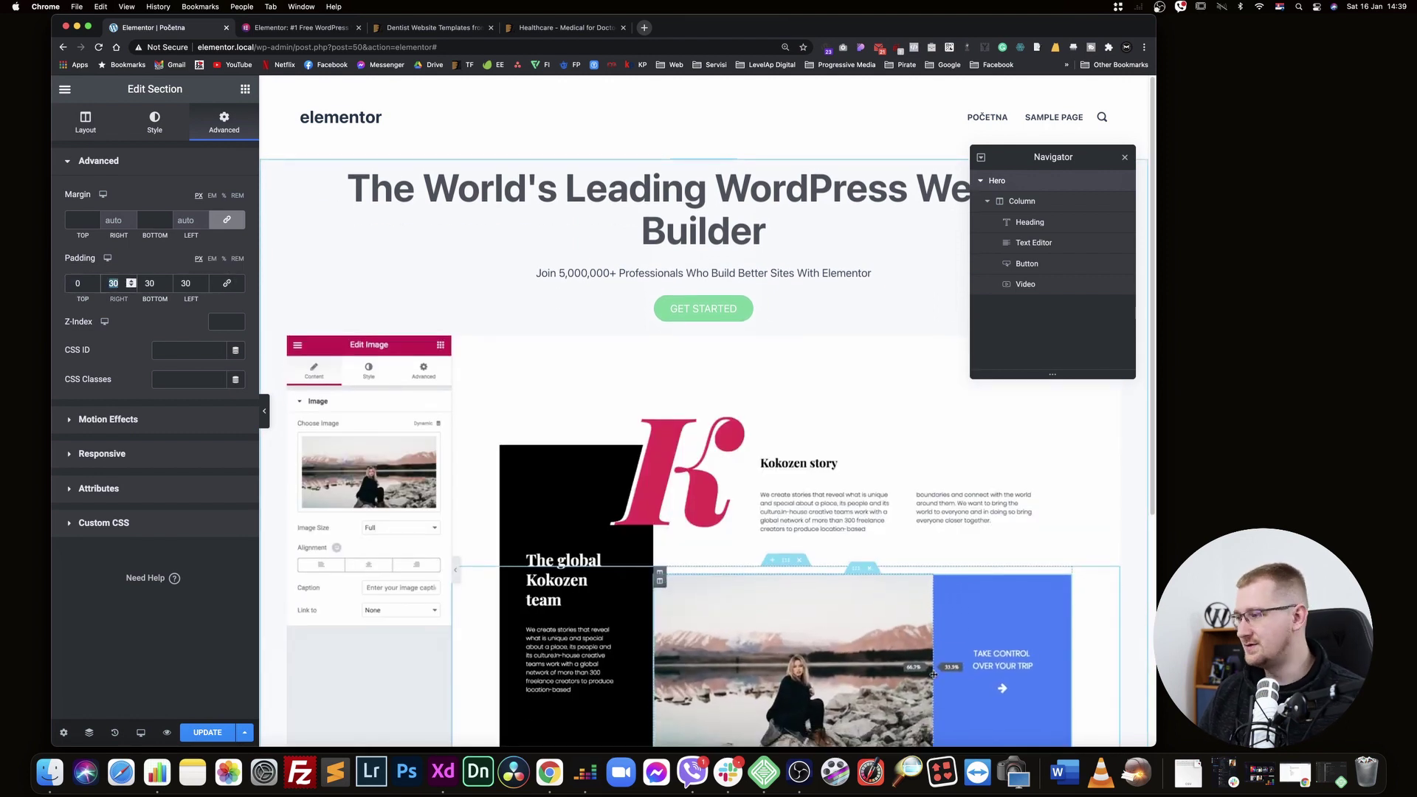
text(0)
key(Tab)
text(0)
key(Tab)
text(0)
Switch the Hero section's padding unit to EM and set top and bottom to 5, leaving right and left at 0
click(212, 259)
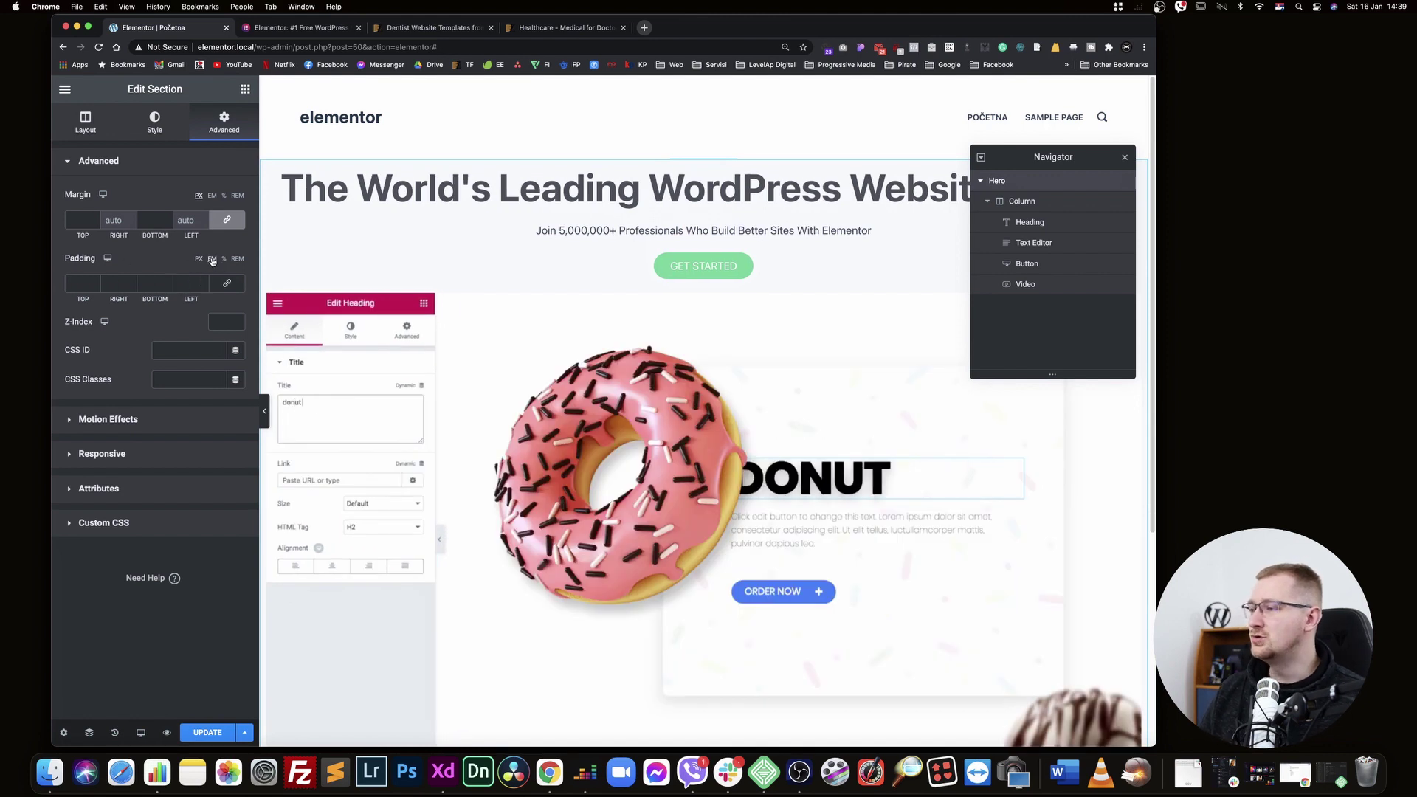
click(77, 284)
text(5)
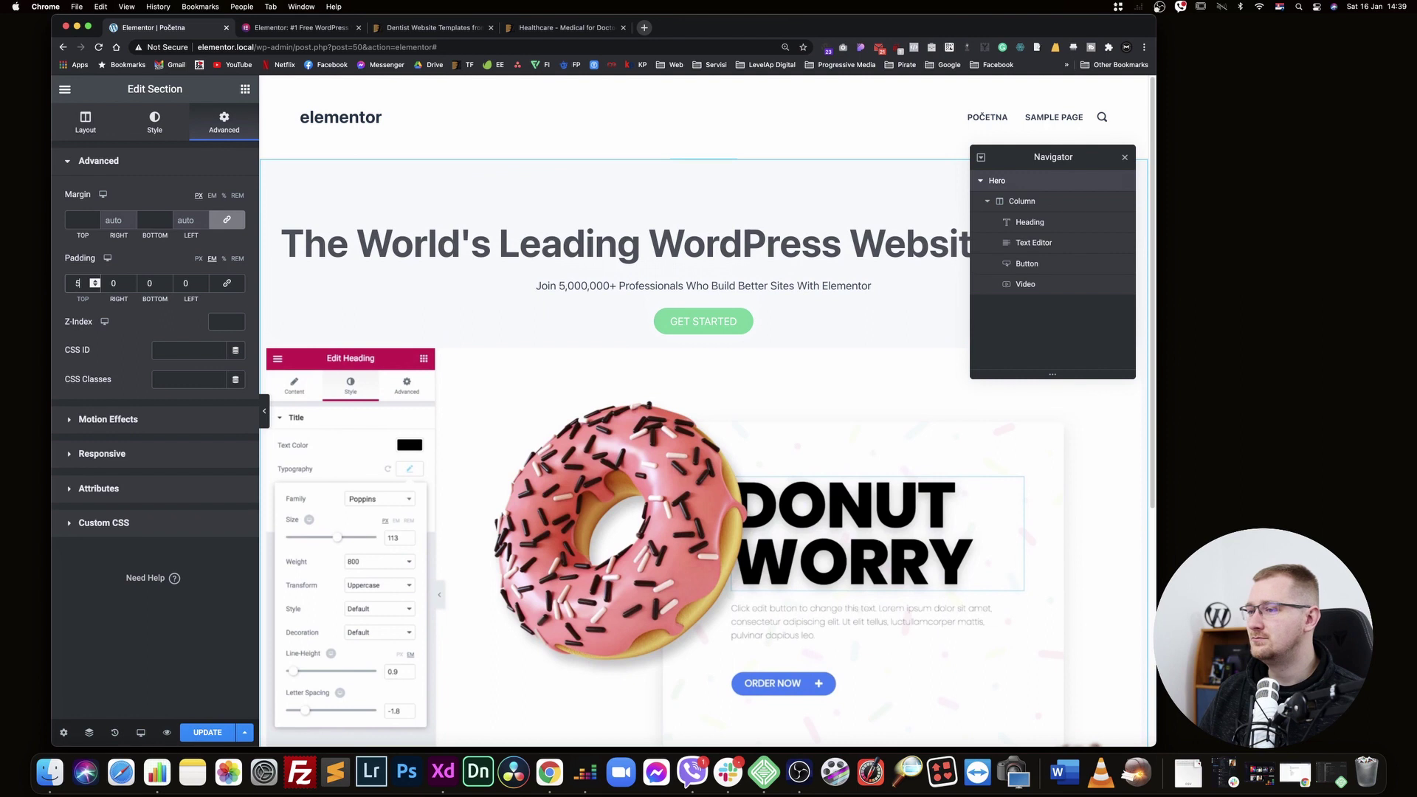
key(Tab)
key(Tab)
text(3)
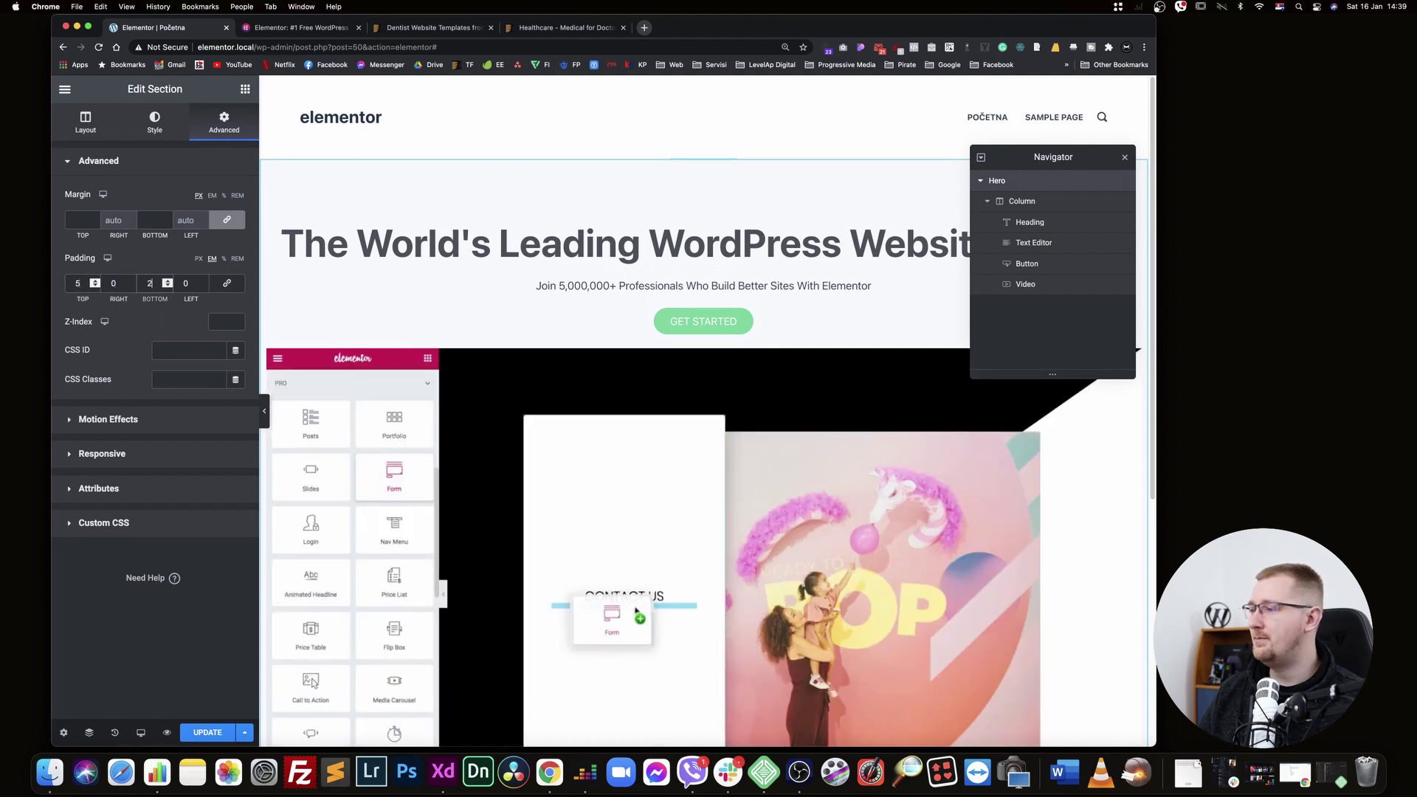
key(BackSpace)
text(5)
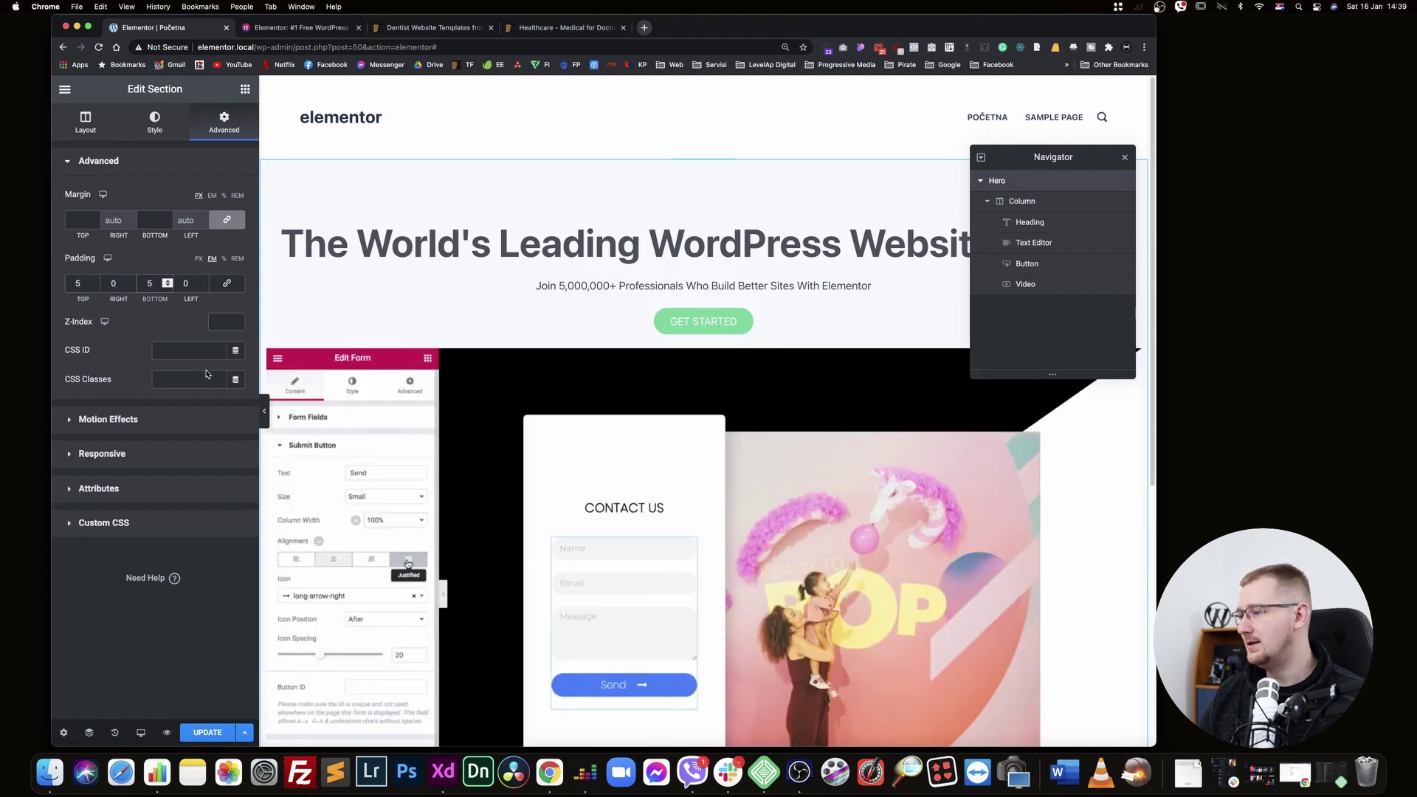
Check the hero's new spacing with the editing panel hidden, at 100% and 125% page zoom
click(260, 412)
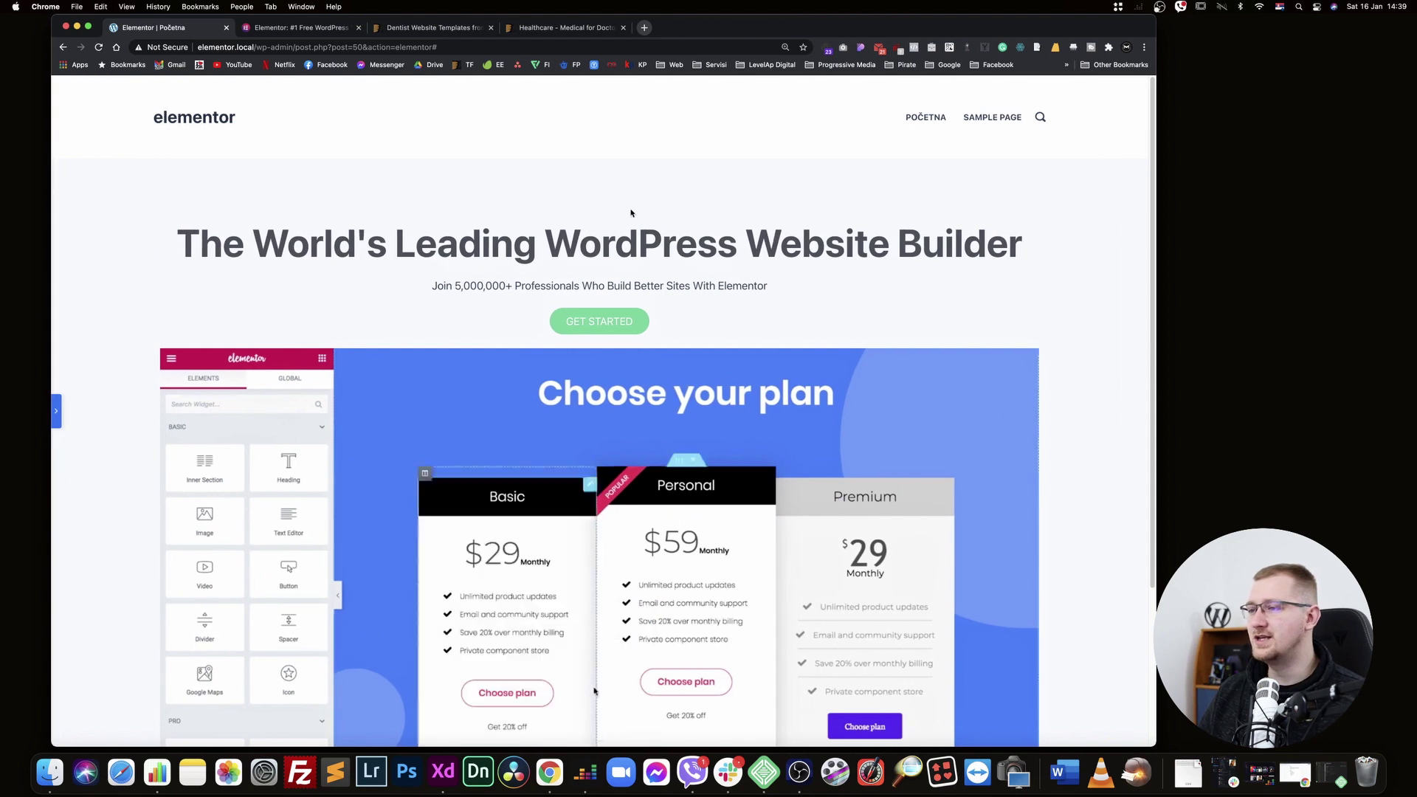
scroll(583, 595, down, 5)
scroll(575, 675, up, 5)
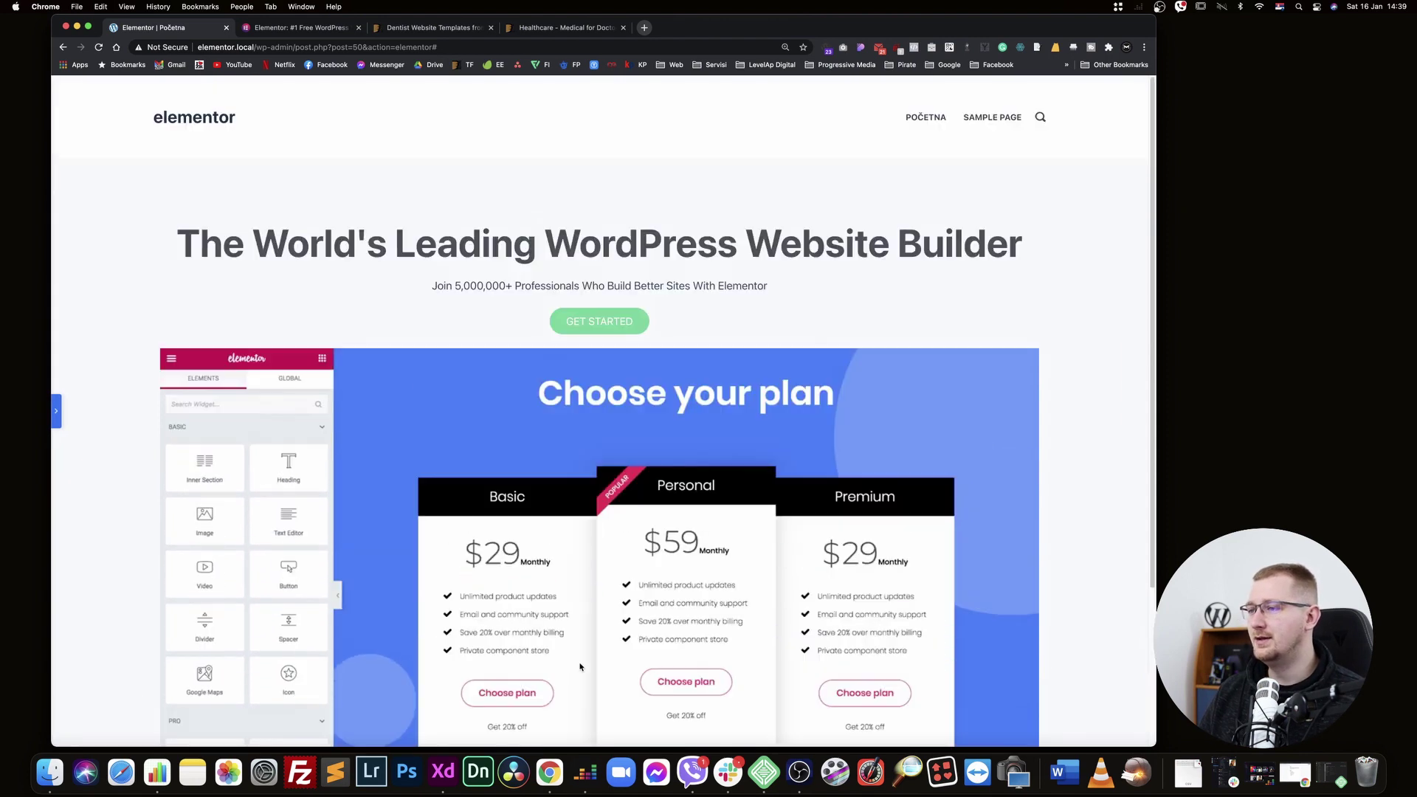
key(super+minus)
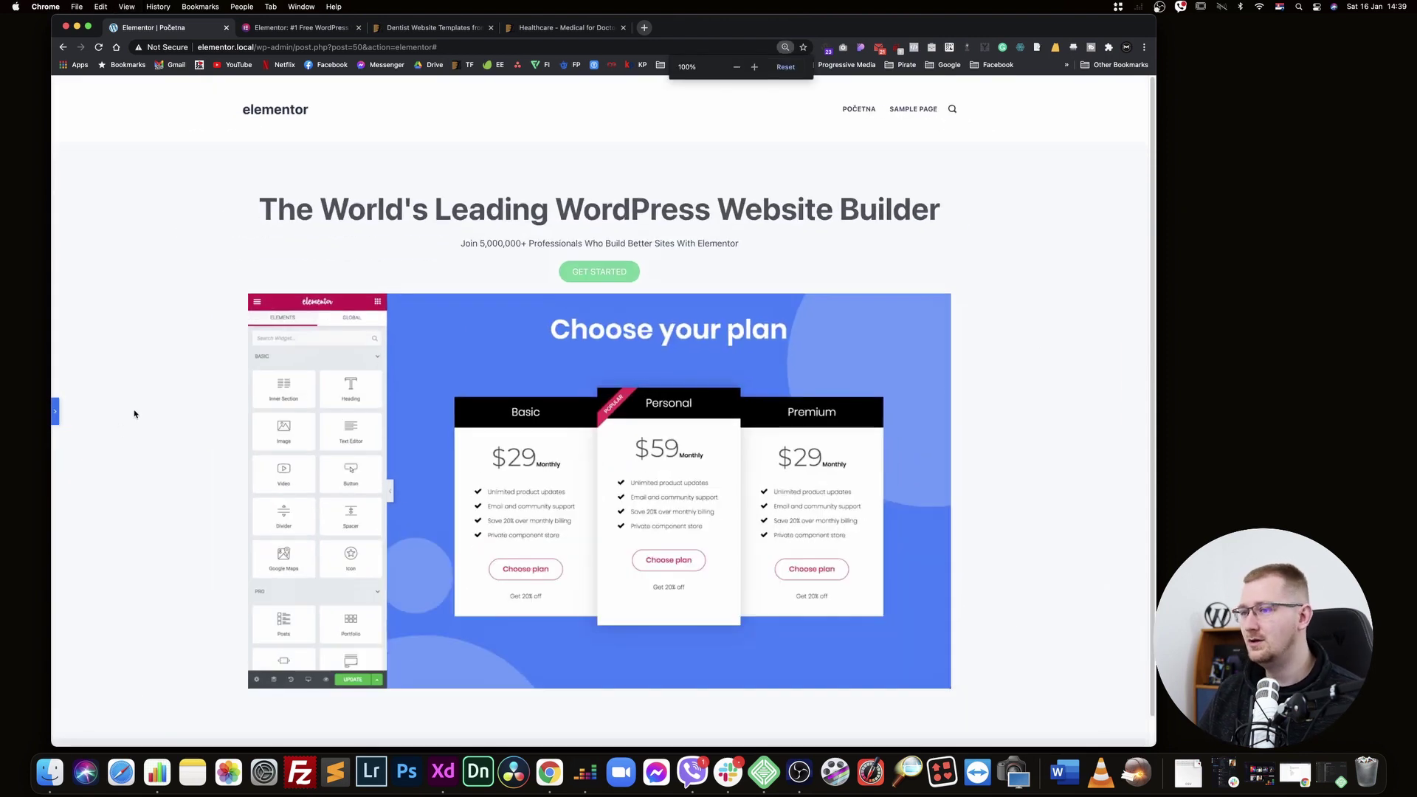
key(super+plus)
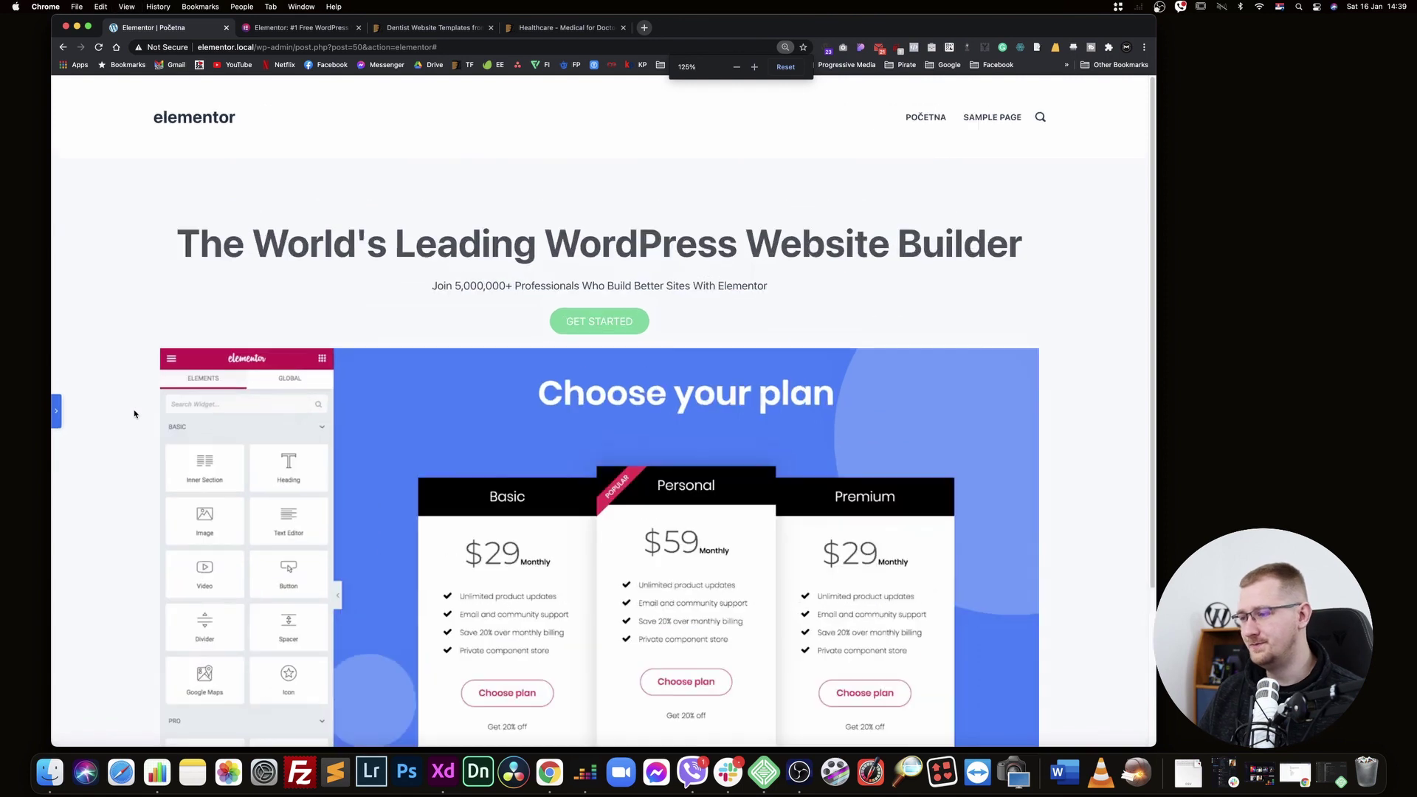
click(57, 411)
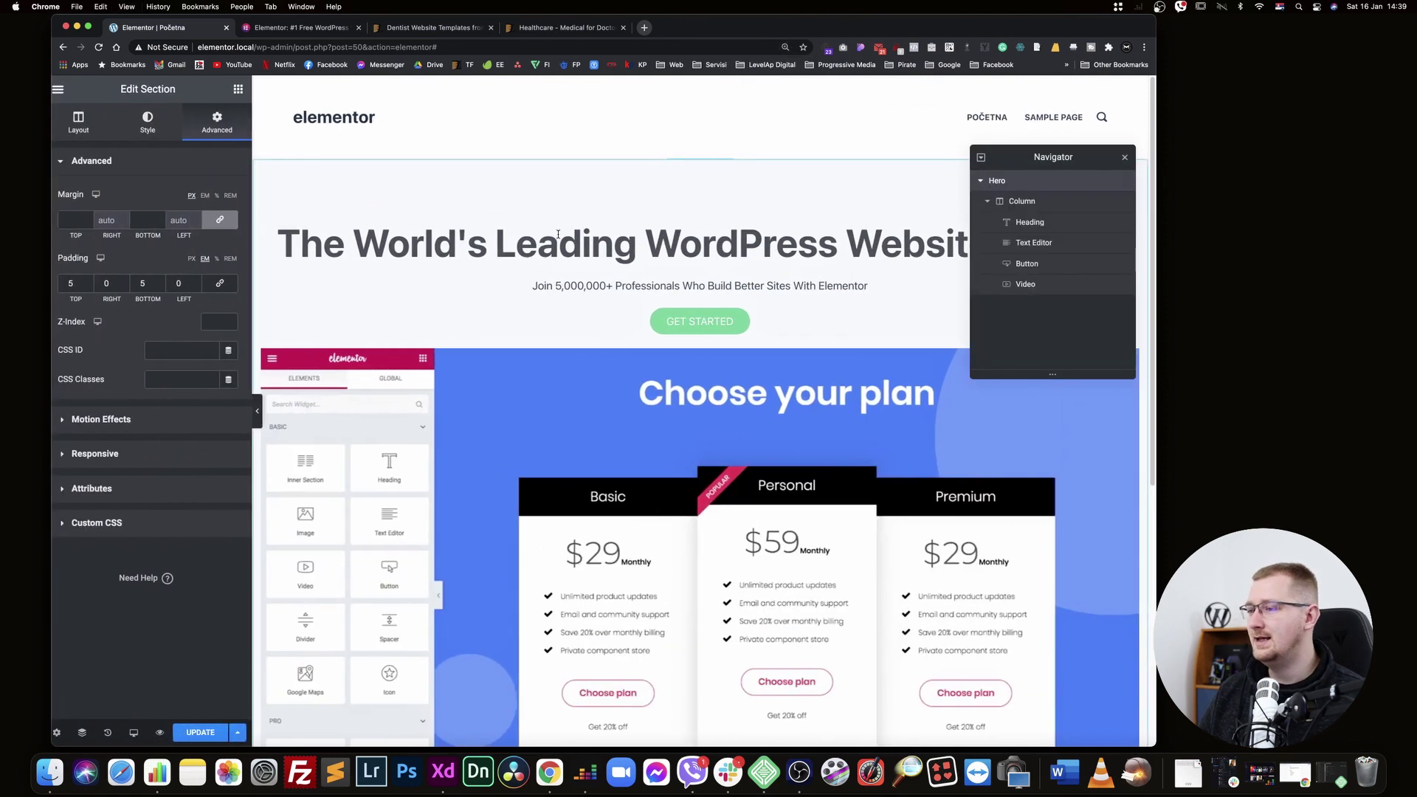
Set the Get Started button's padding to 3 em above and below, with the side values unlinked
click(772, 319)
click(222, 109)
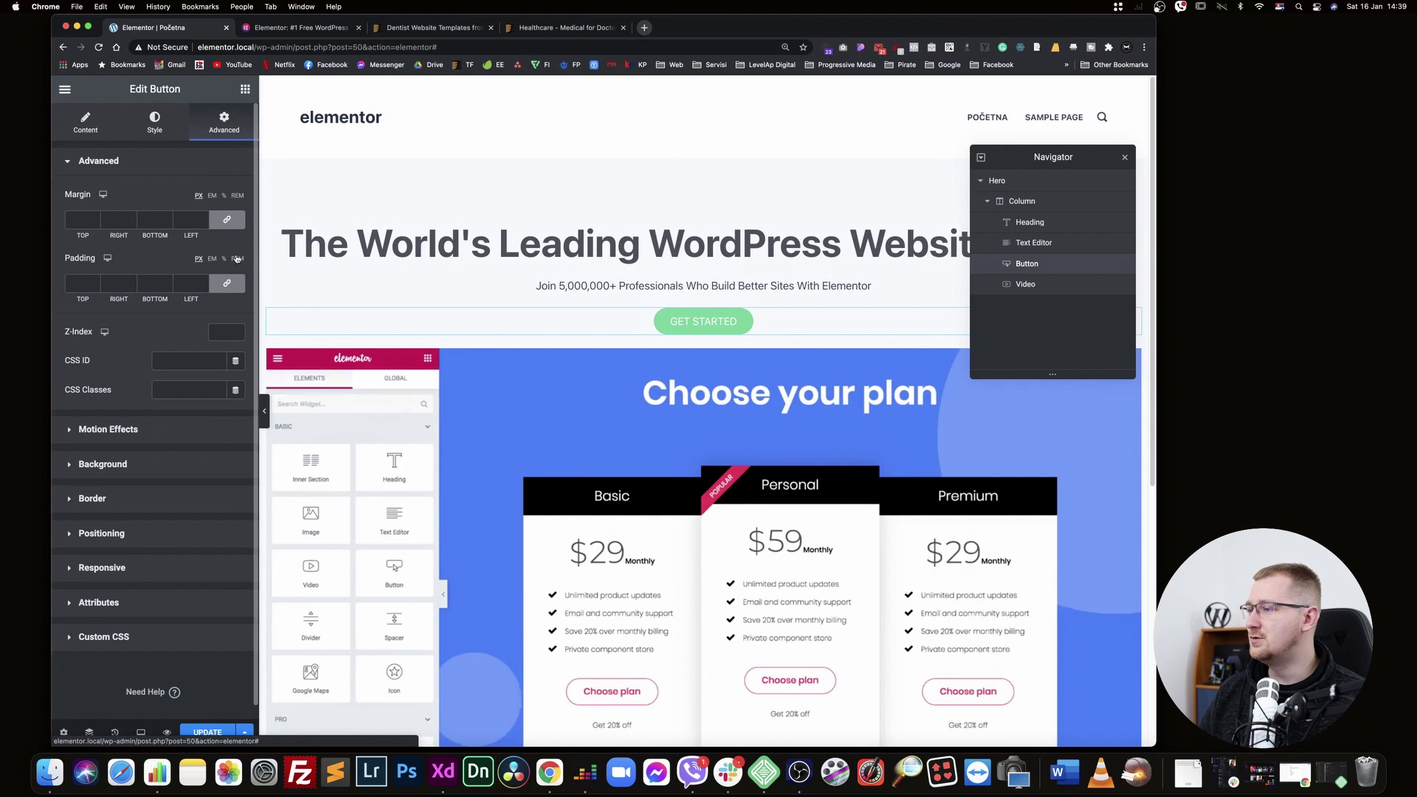
click(228, 283)
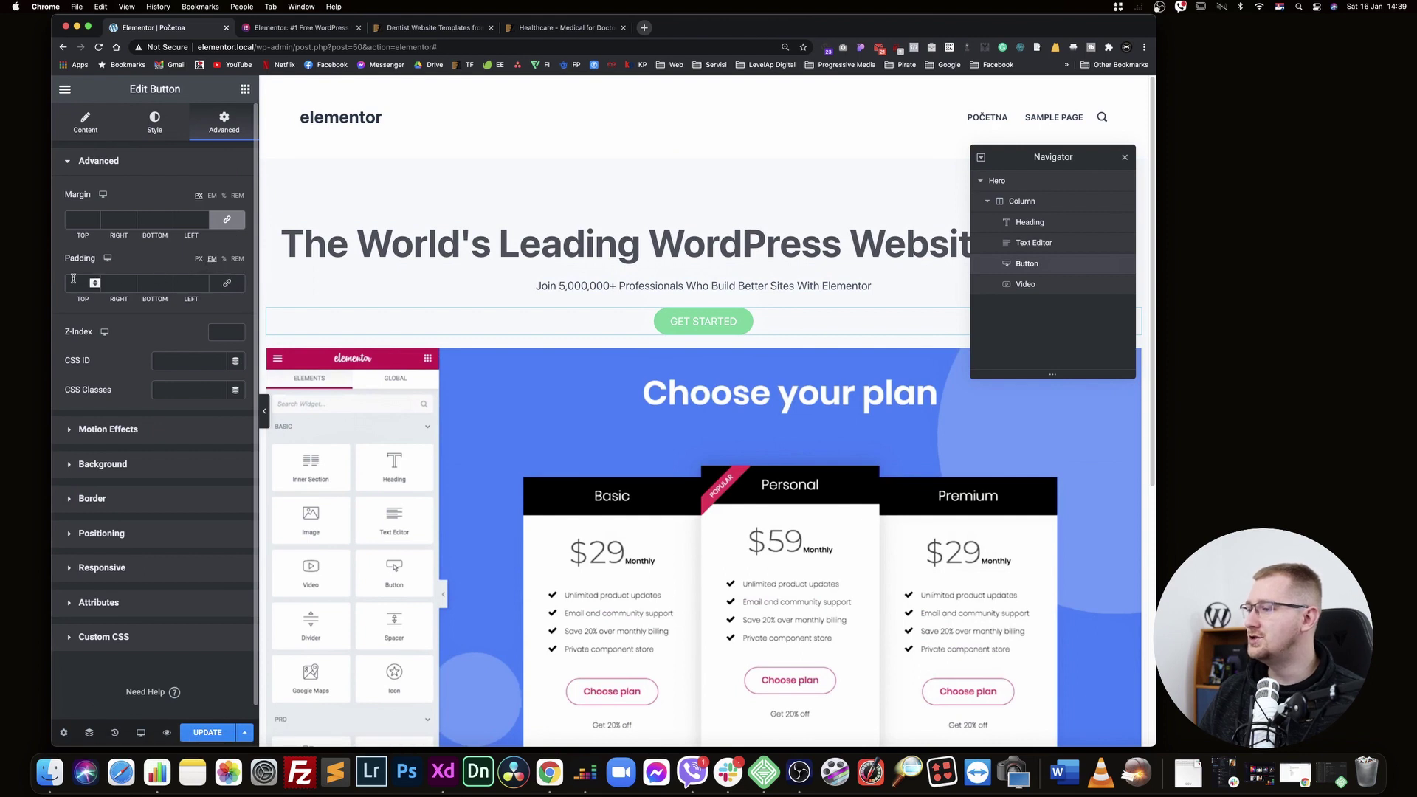
text(3)
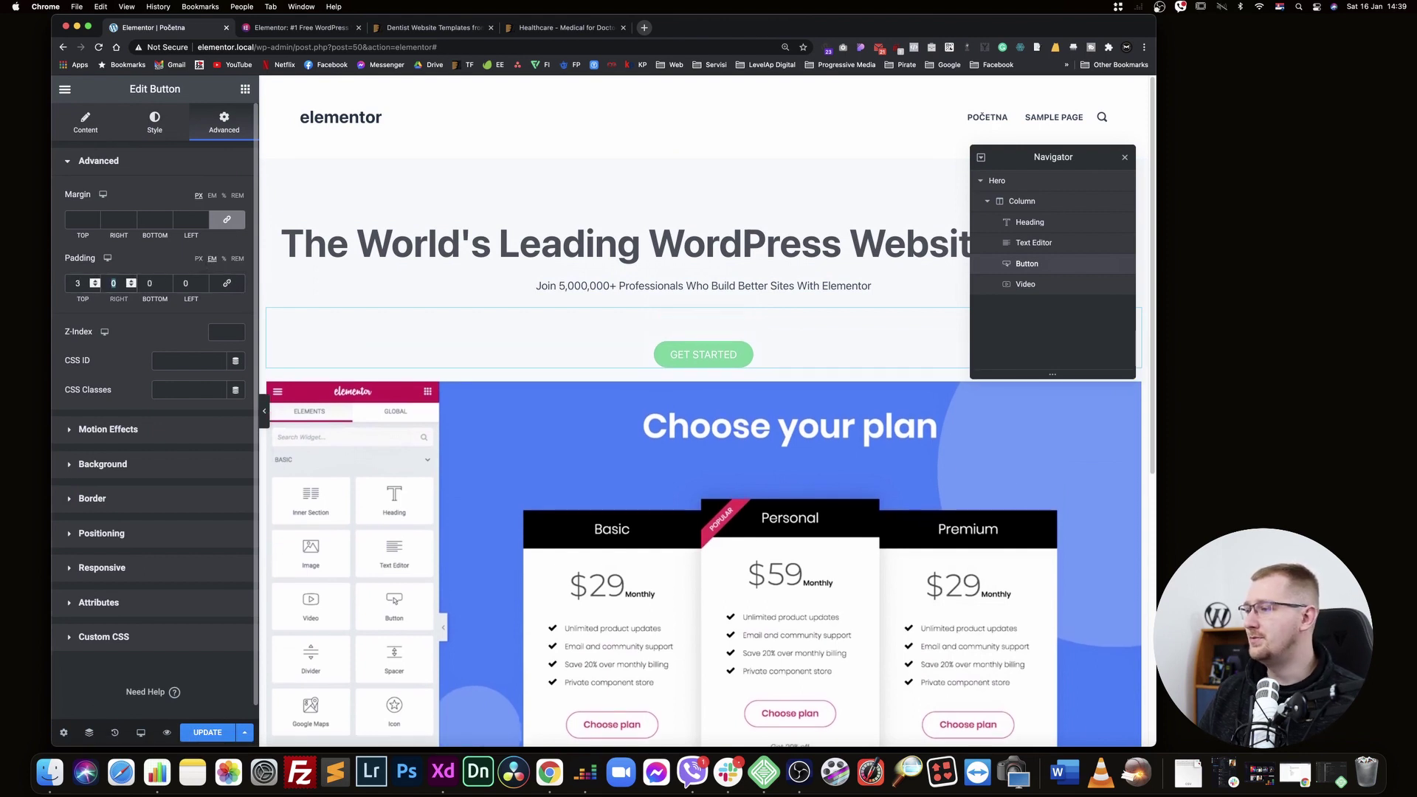
click(147, 283)
text(1)
key(BackSpace)
text(3)
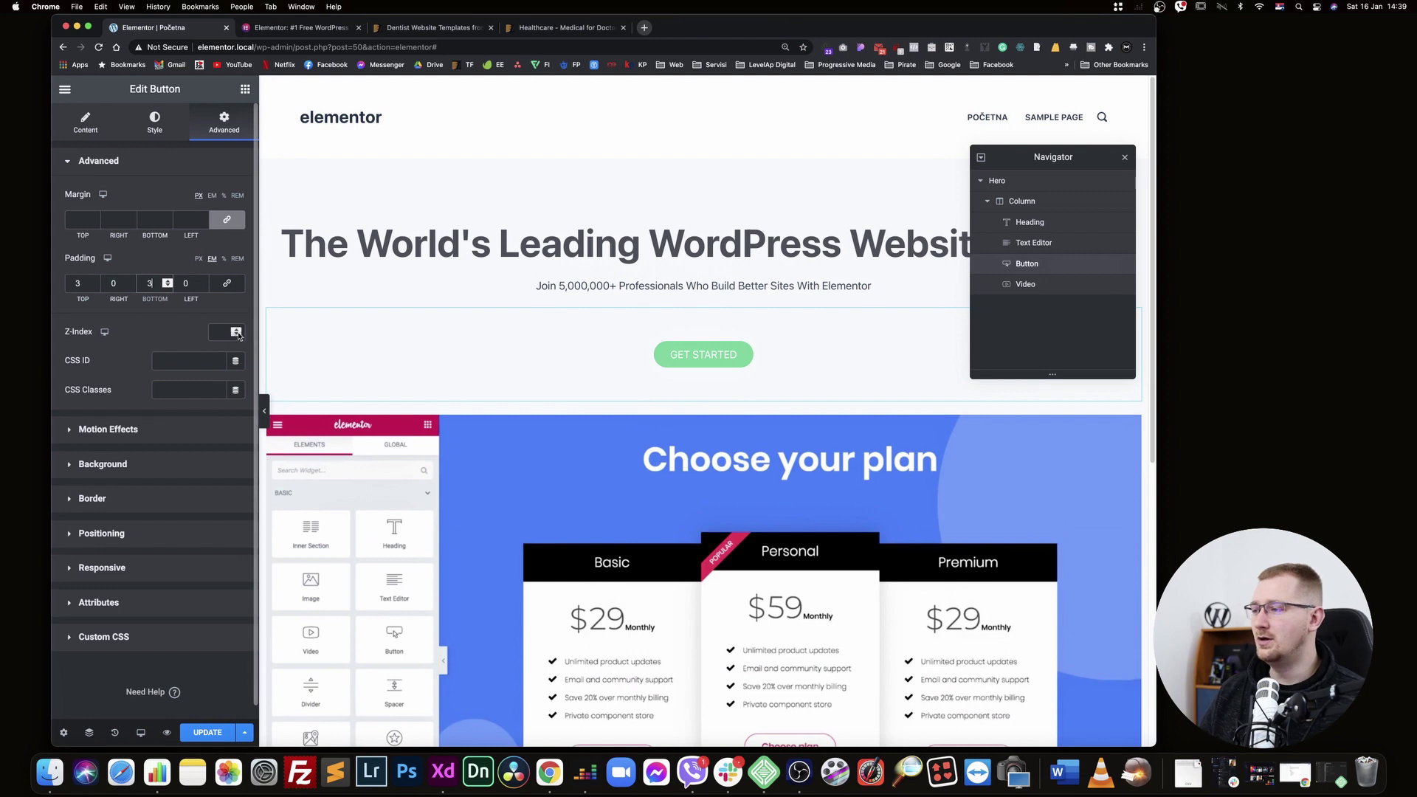
Preview the button spacing without the editing panel, update the page, and compare the hero with elementor.com
click(264, 412)
scroll(459, 401, up, 2)
click(57, 406)
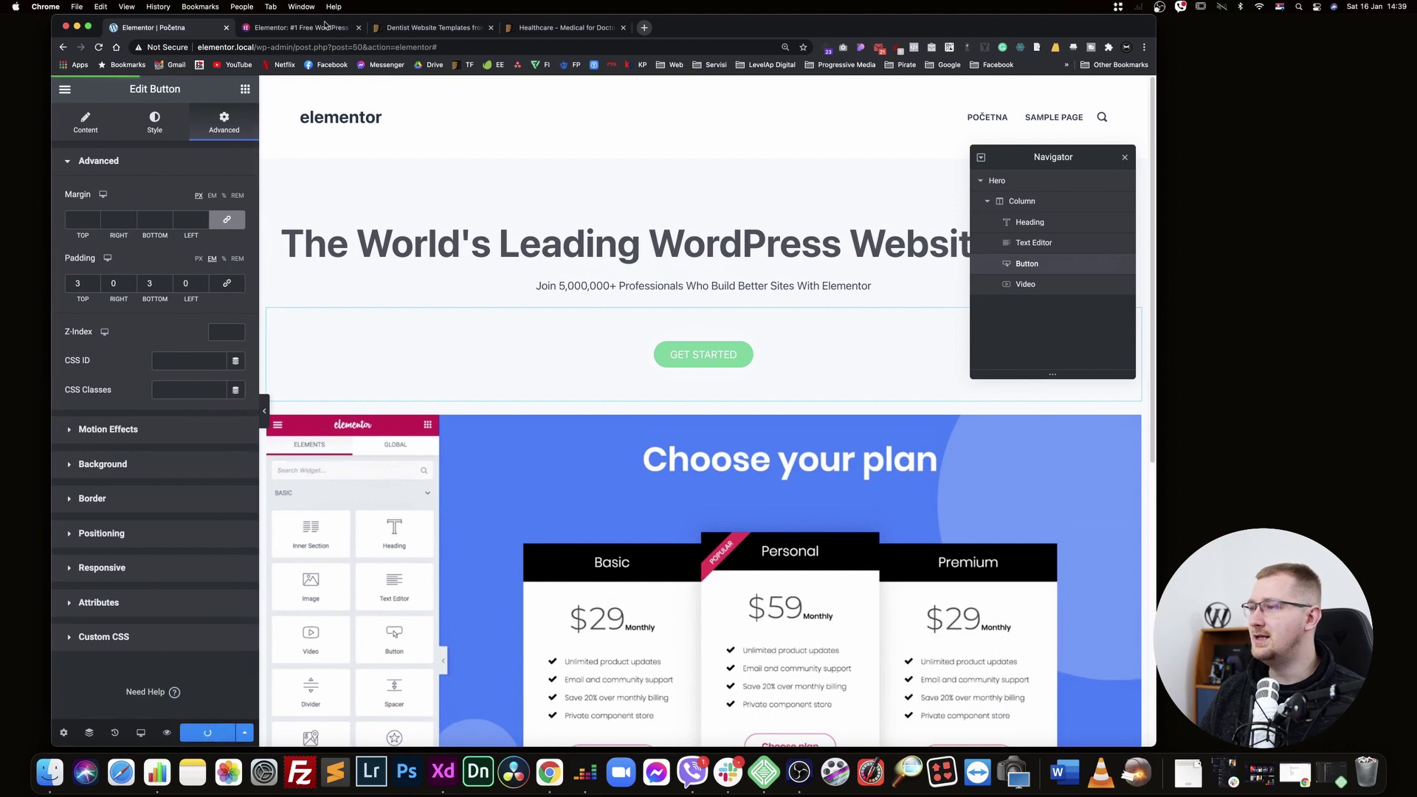
key(ctrl+Tab)
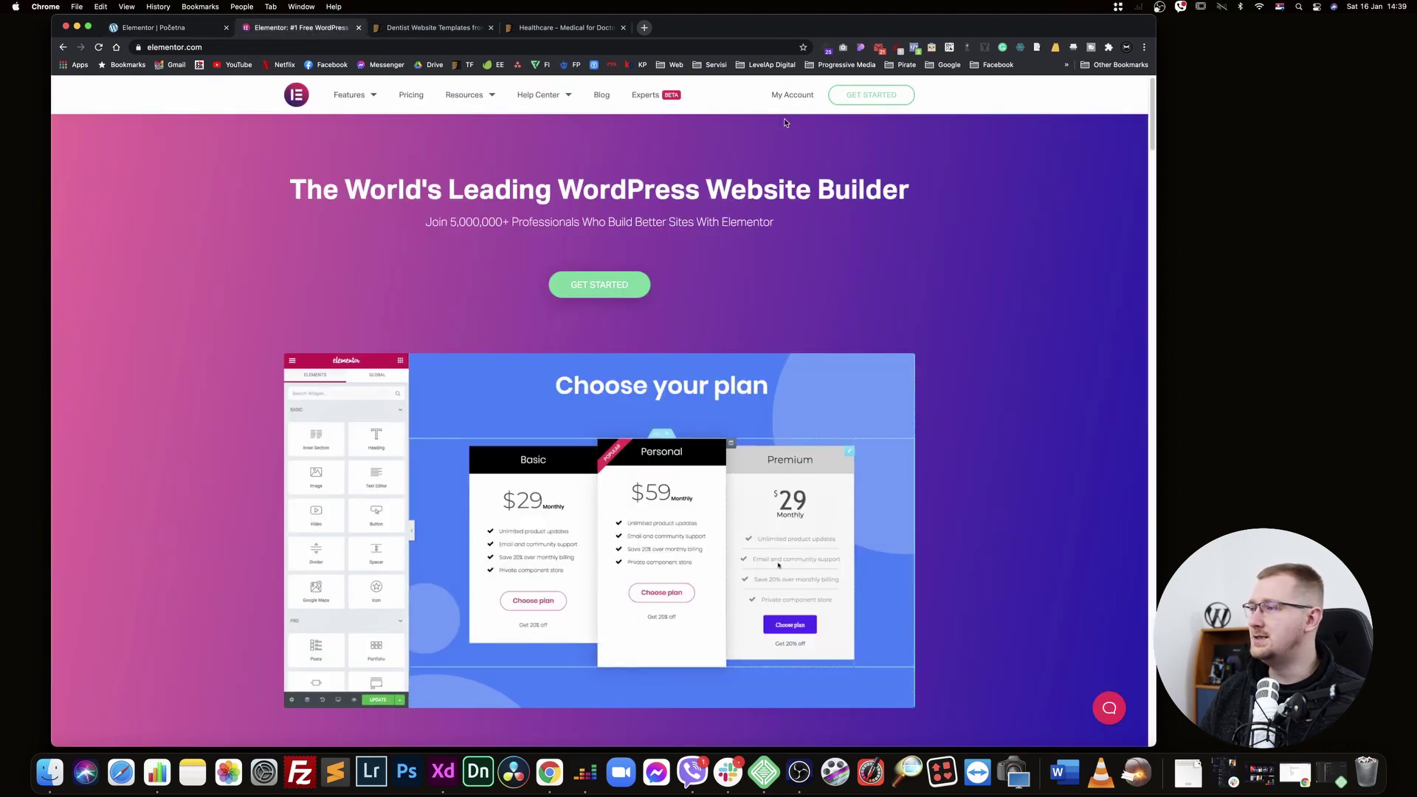
click(174, 28)
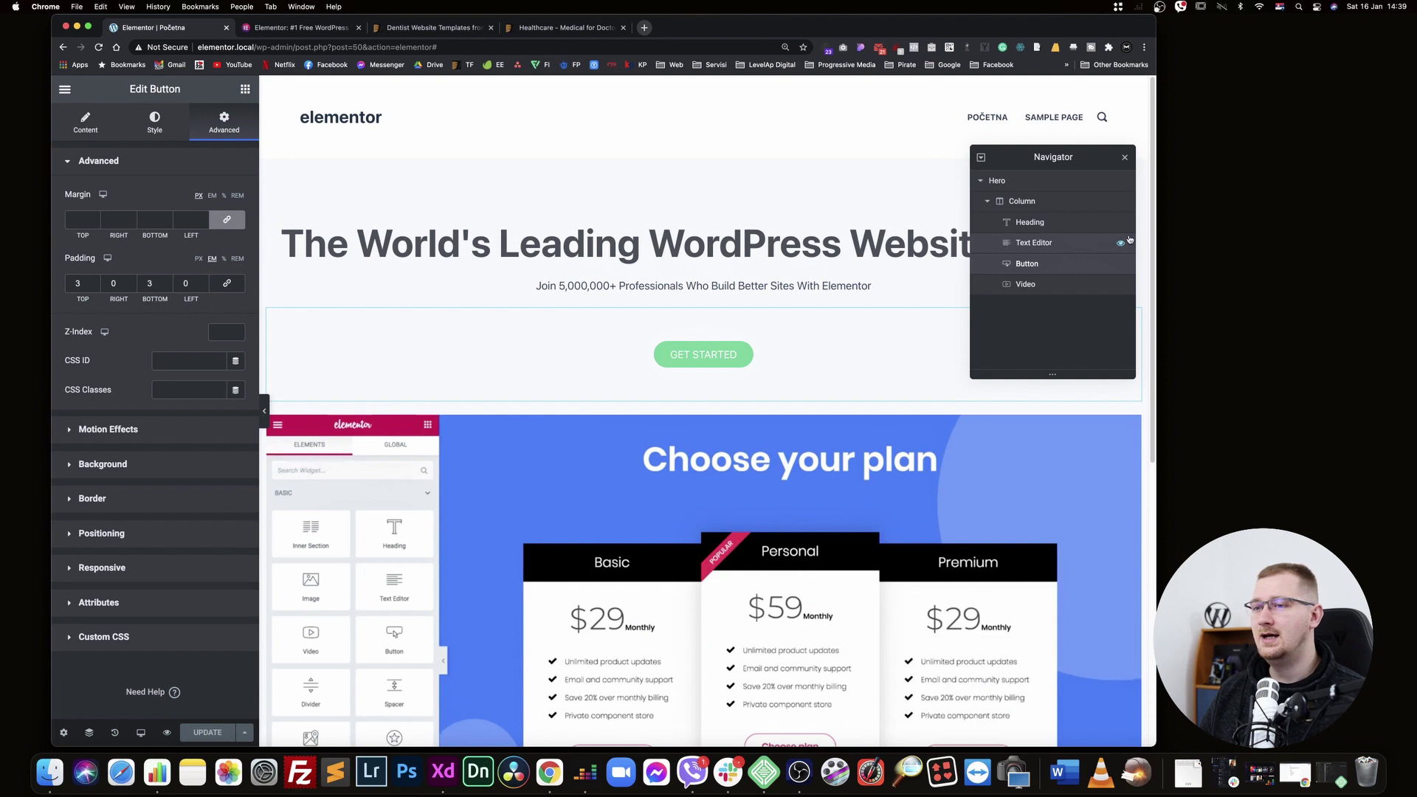
Give the Hero section a classic background in the global Primary color #6EC1E4
click(1004, 182)
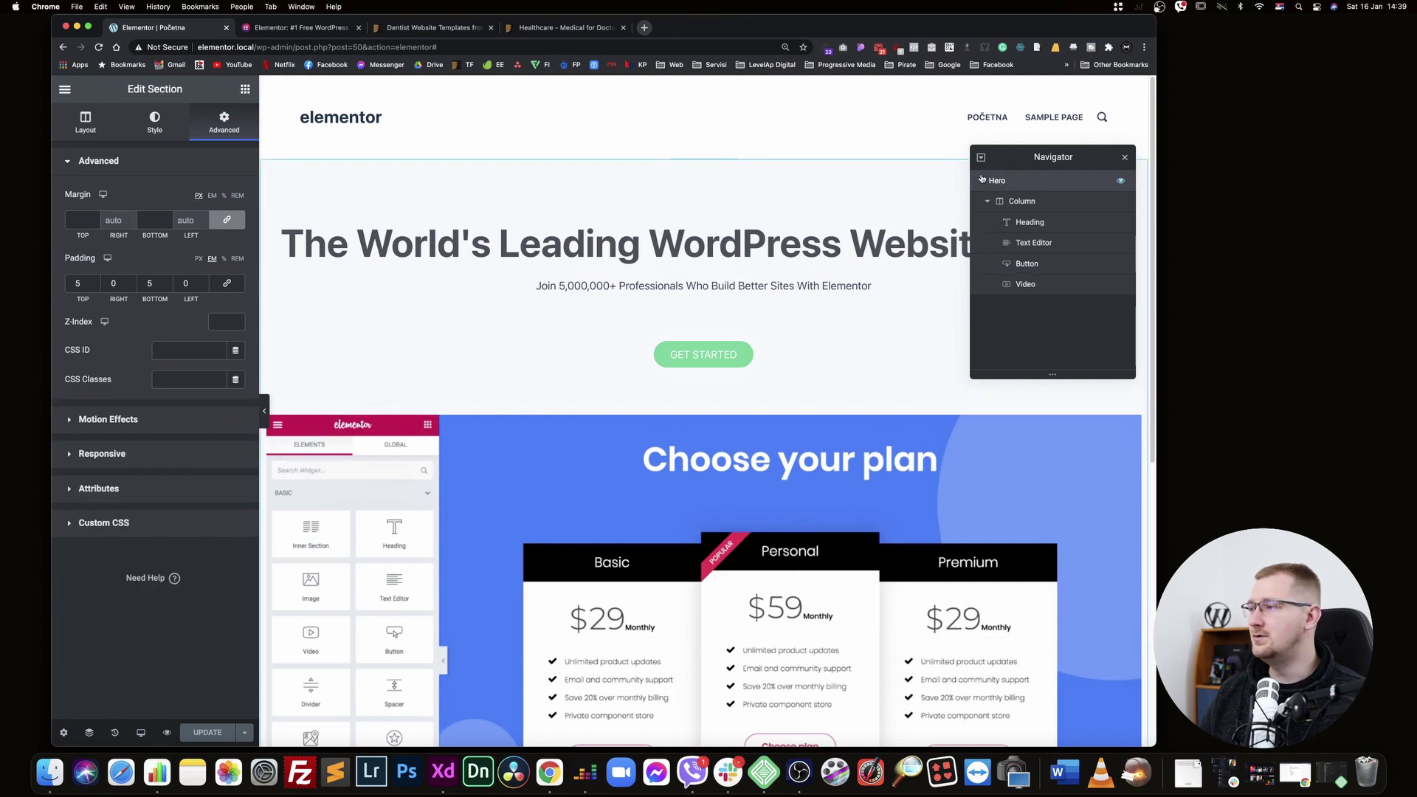
click(152, 130)
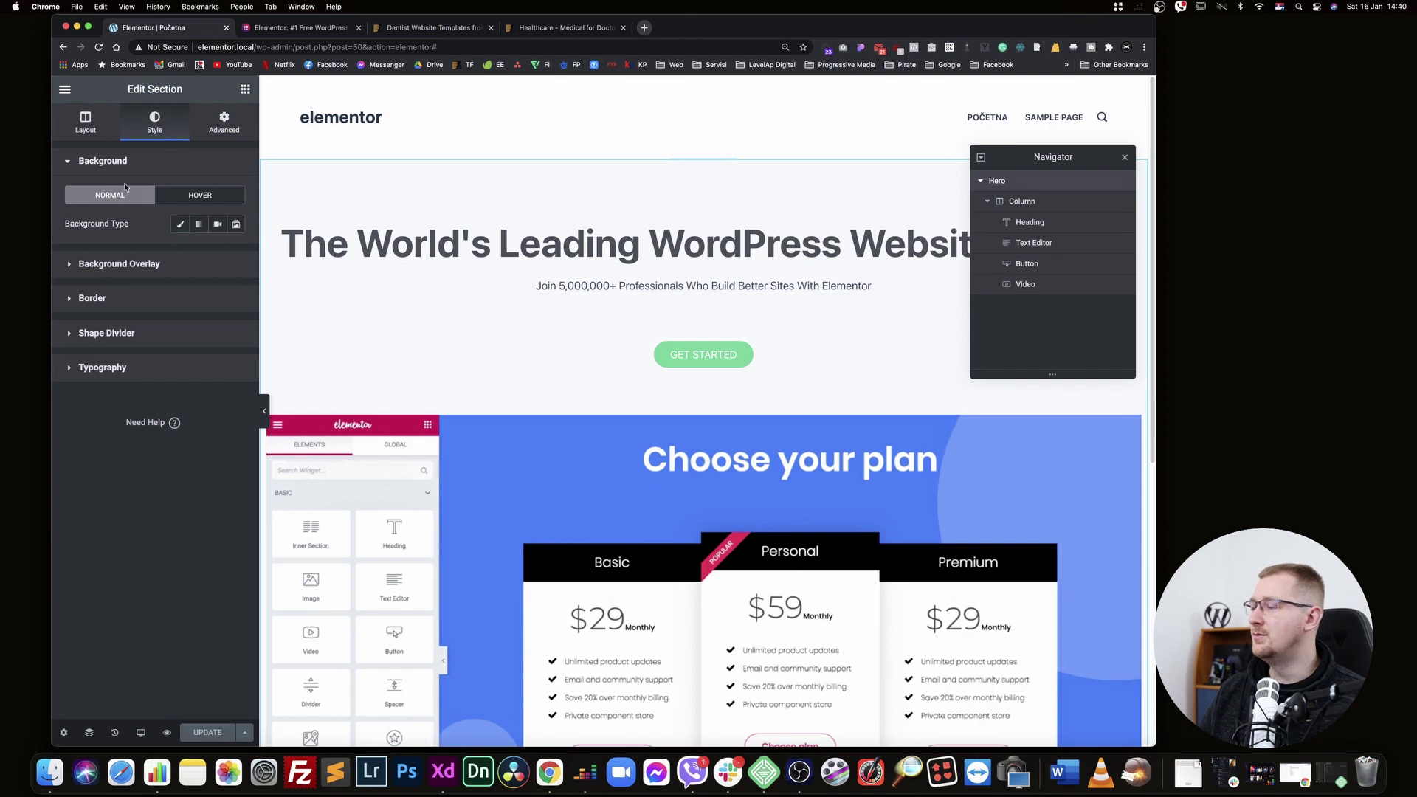
click(179, 224)
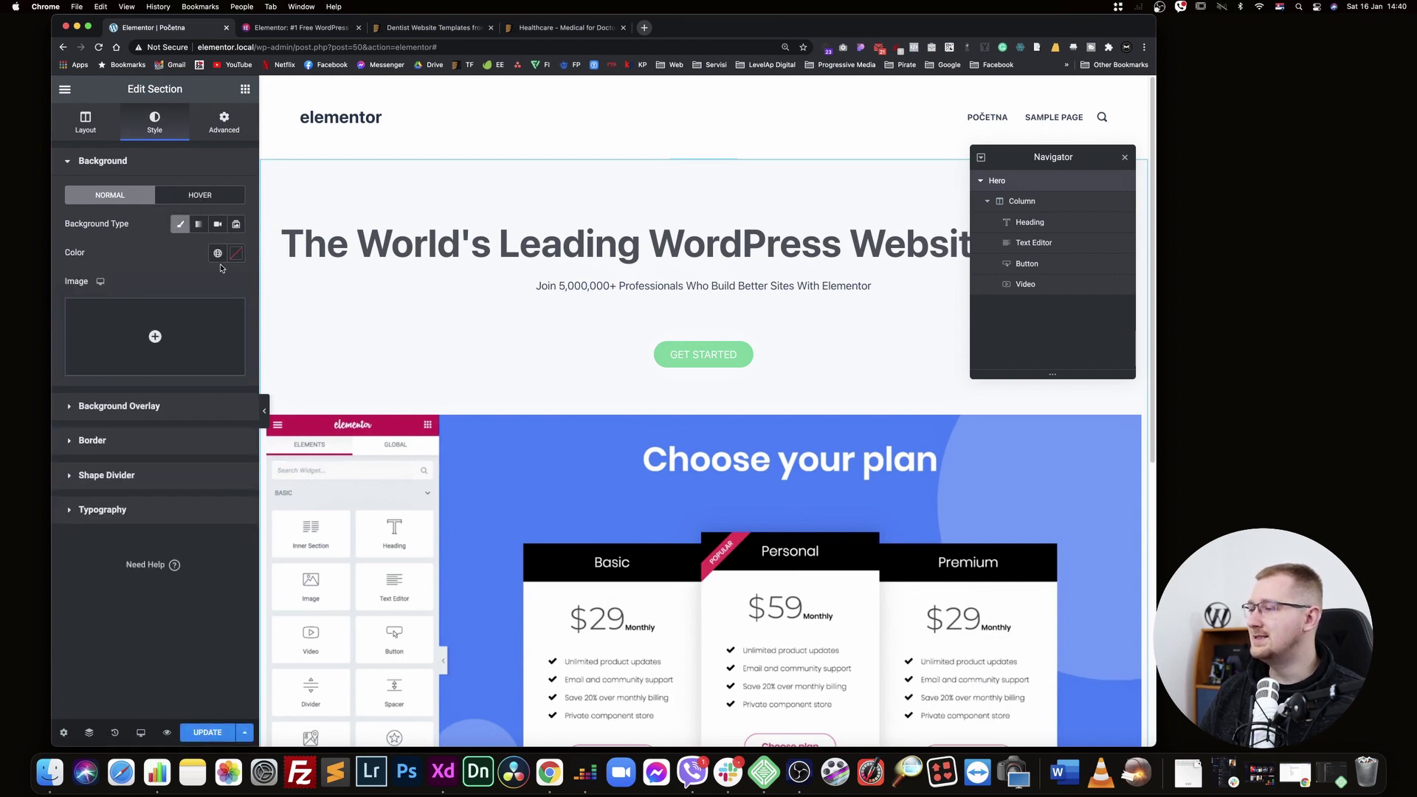
click(218, 254)
click(155, 316)
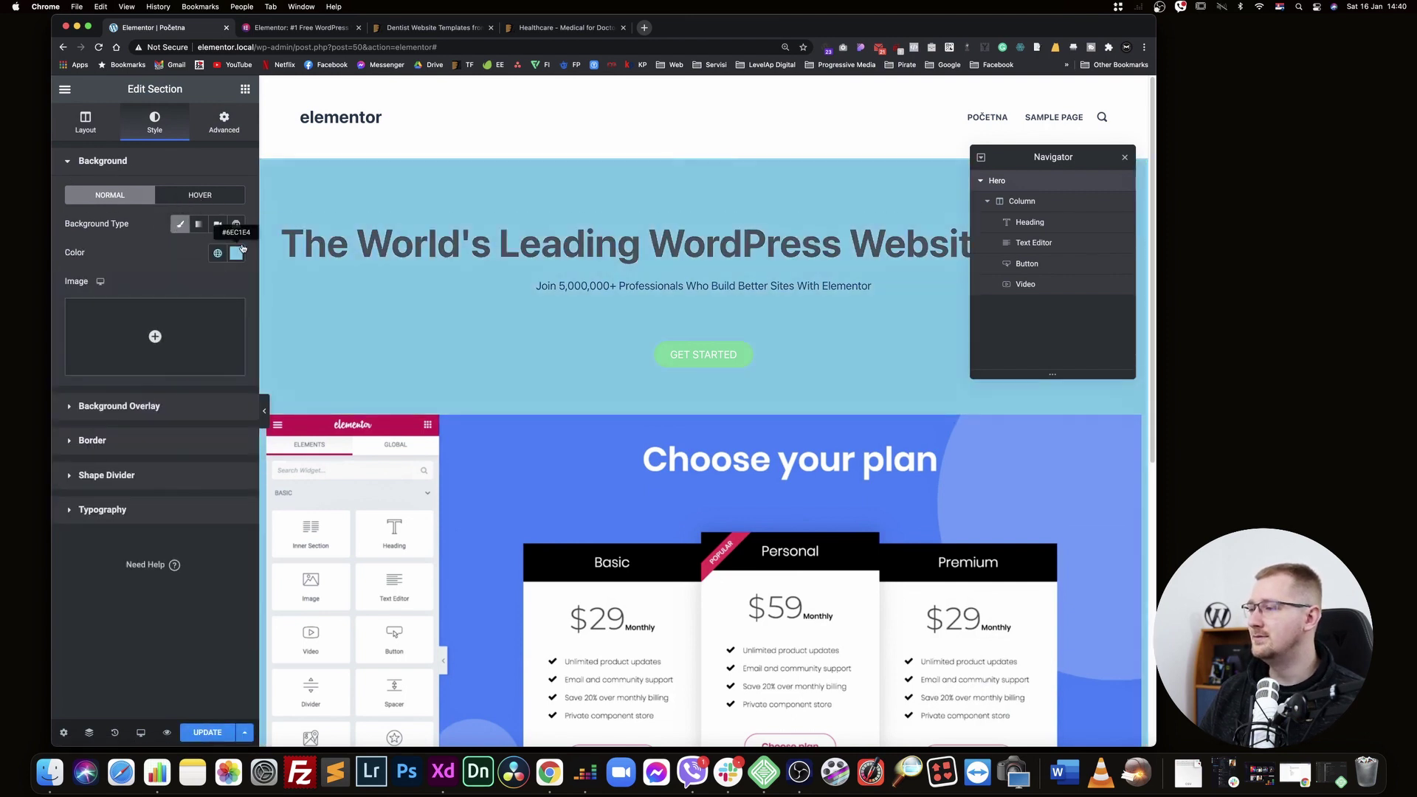
Try the Gradient, Video and Slideshow background types on the Hero section
click(200, 227)
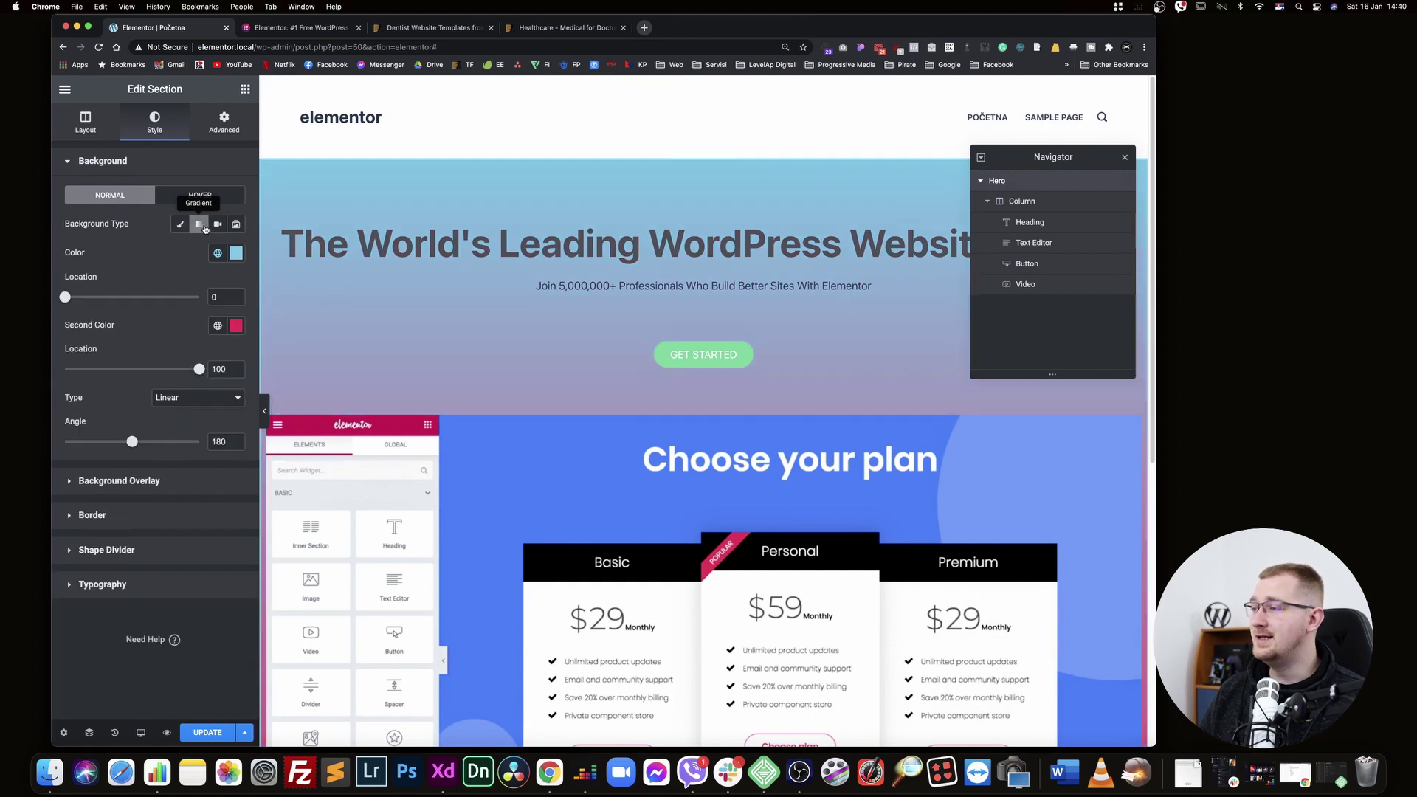
click(219, 225)
click(234, 225)
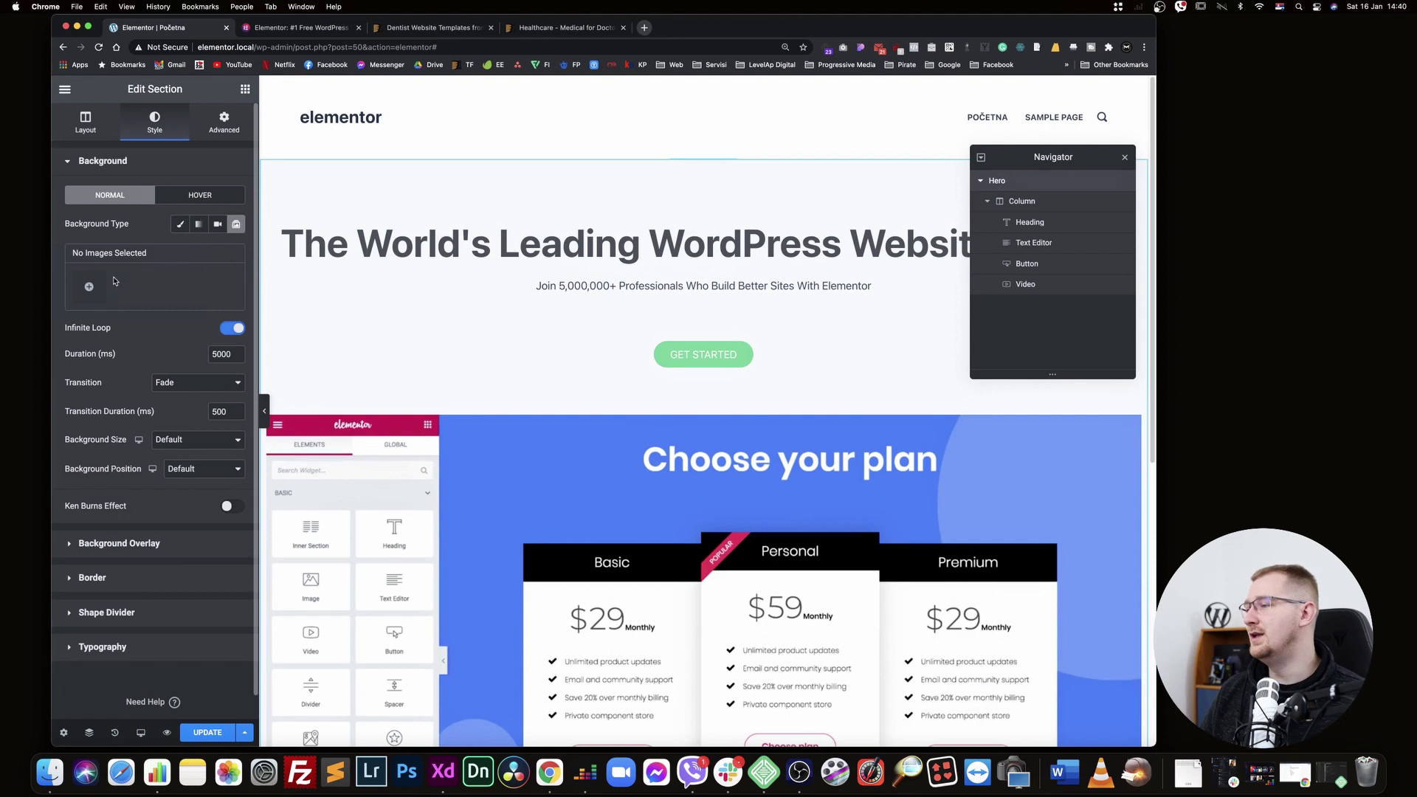
Give the Hero section a linear gradient background from global Pink to global Blue at an angle of 100
click(195, 229)
click(217, 253)
scroll(132, 391, down, 2)
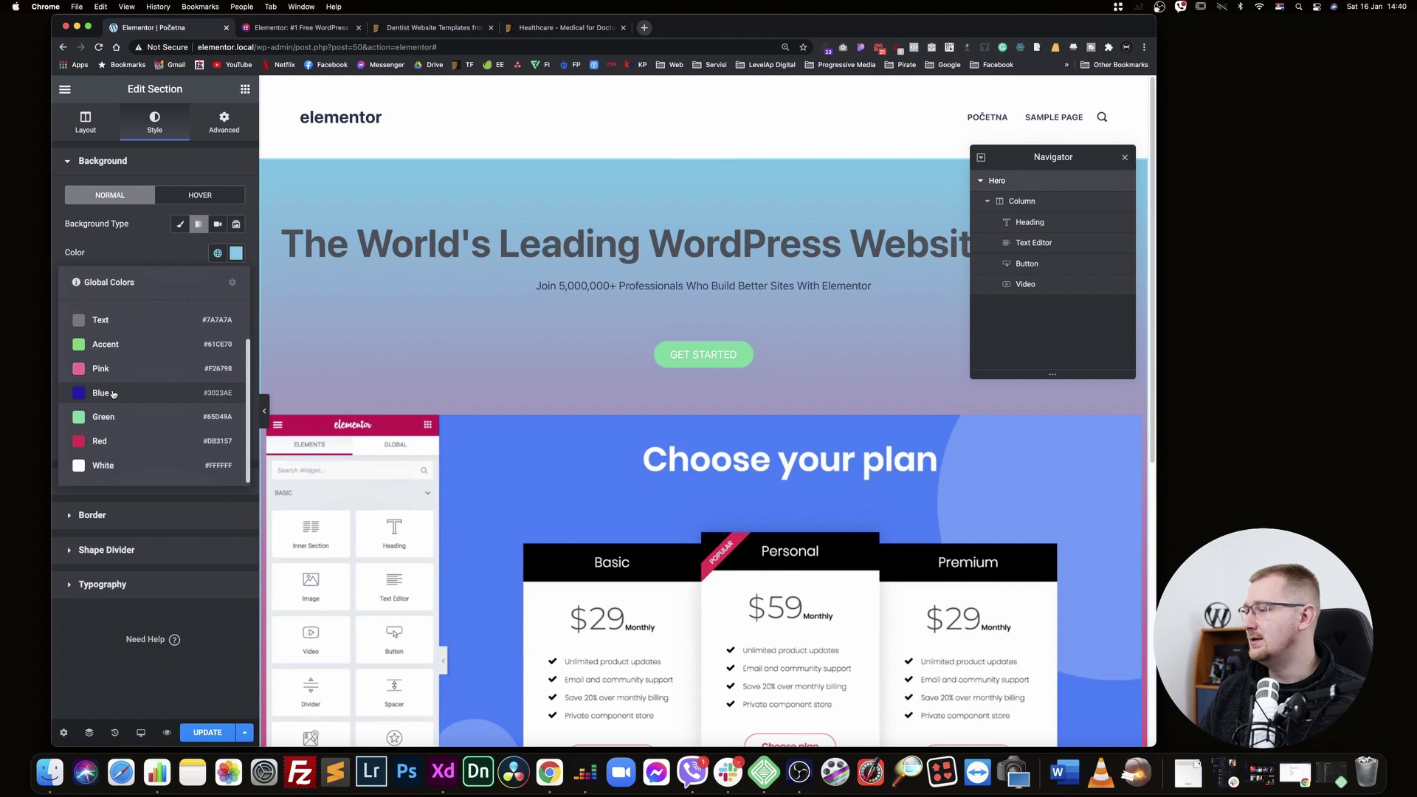
click(100, 368)
click(217, 326)
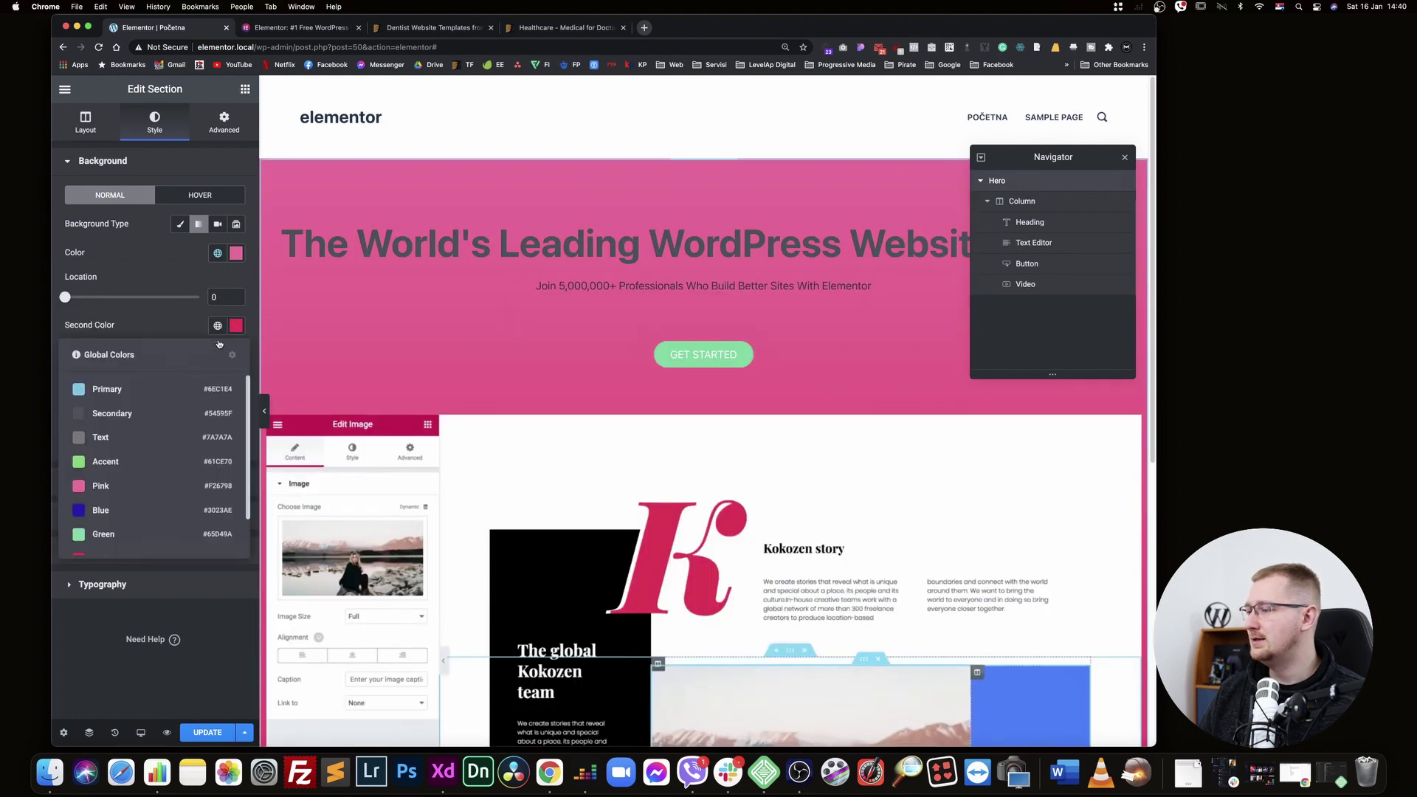
click(103, 510)
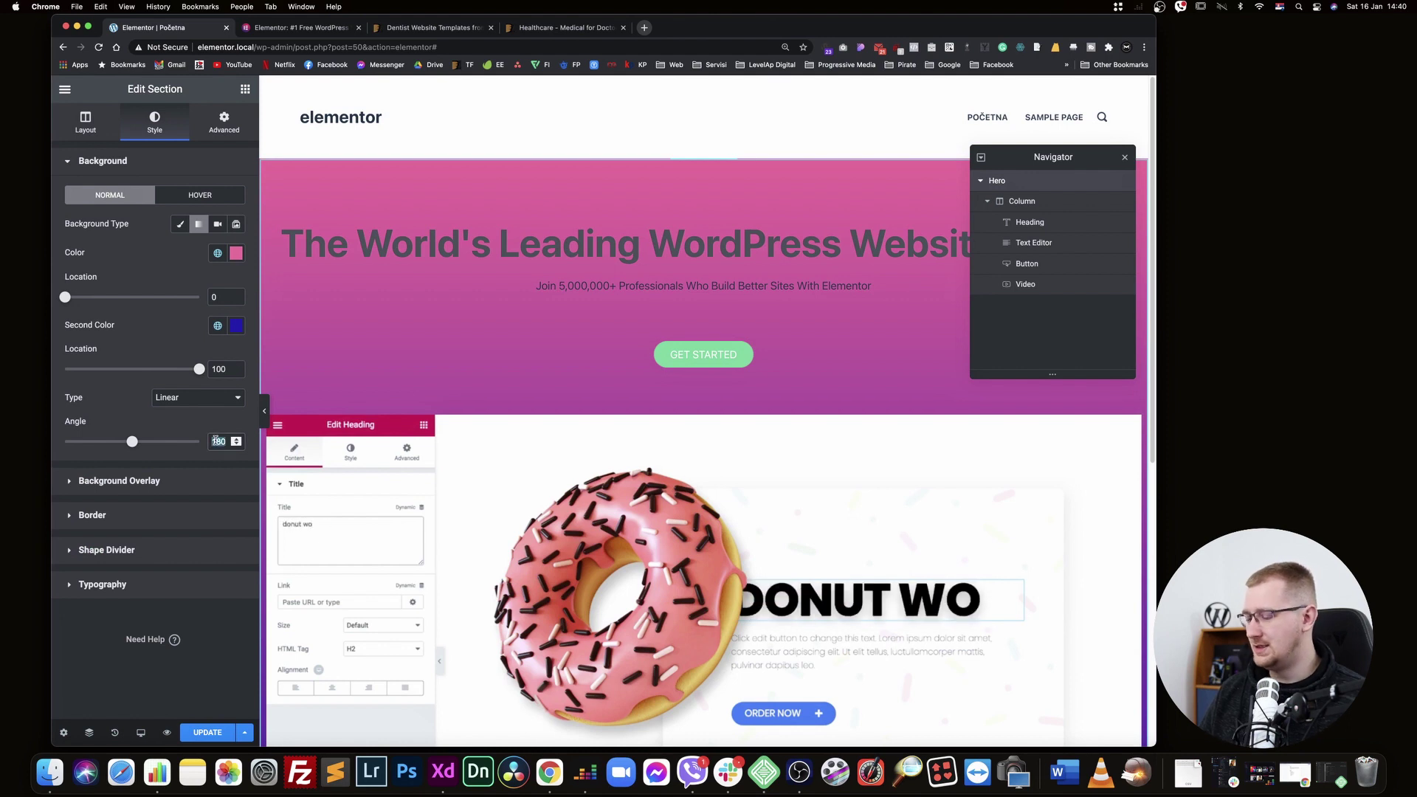
text(100)
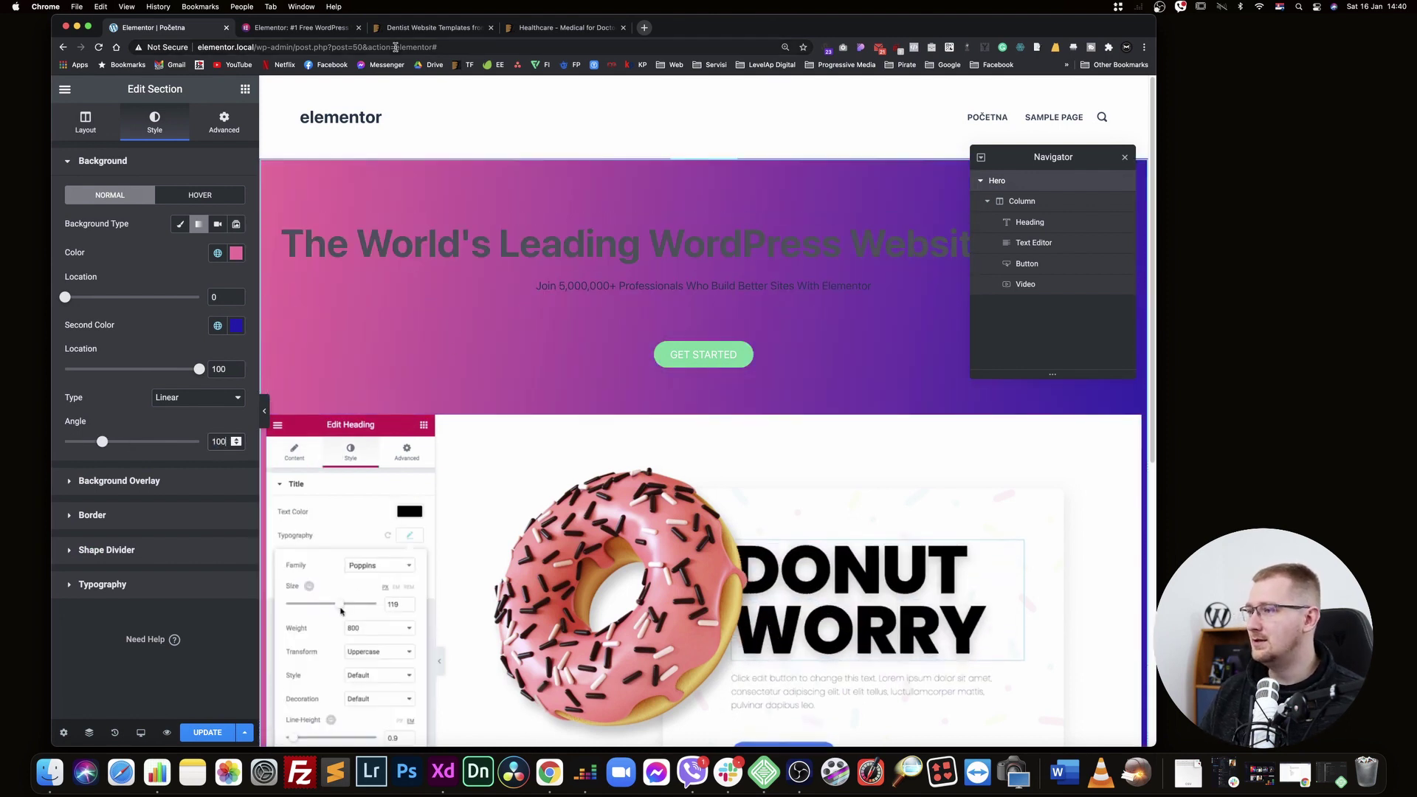
Inspect the hero section on elementor.com and examine the linear-gradient value of its background-image in the CSS styles
click(299, 27)
right_click(205, 288)
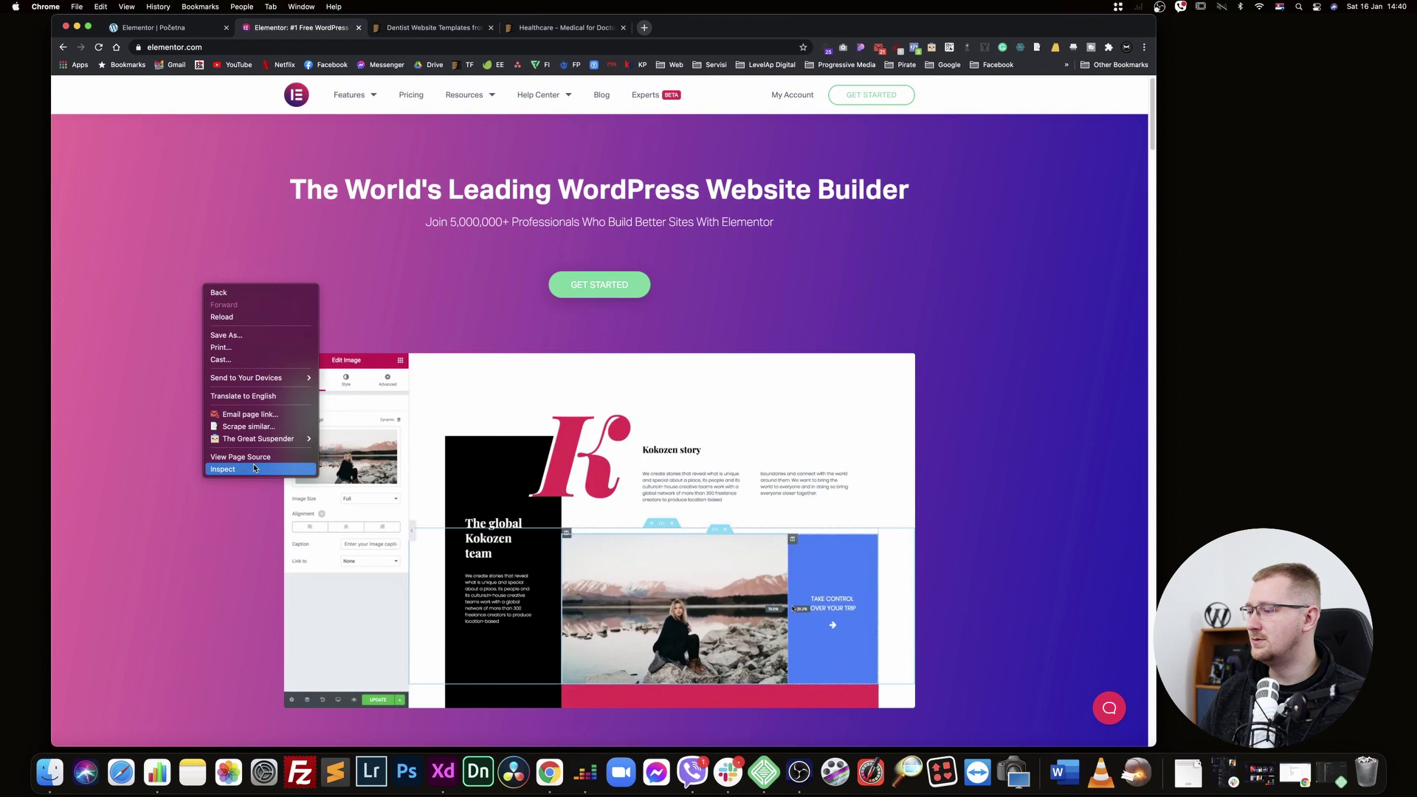
click(254, 468)
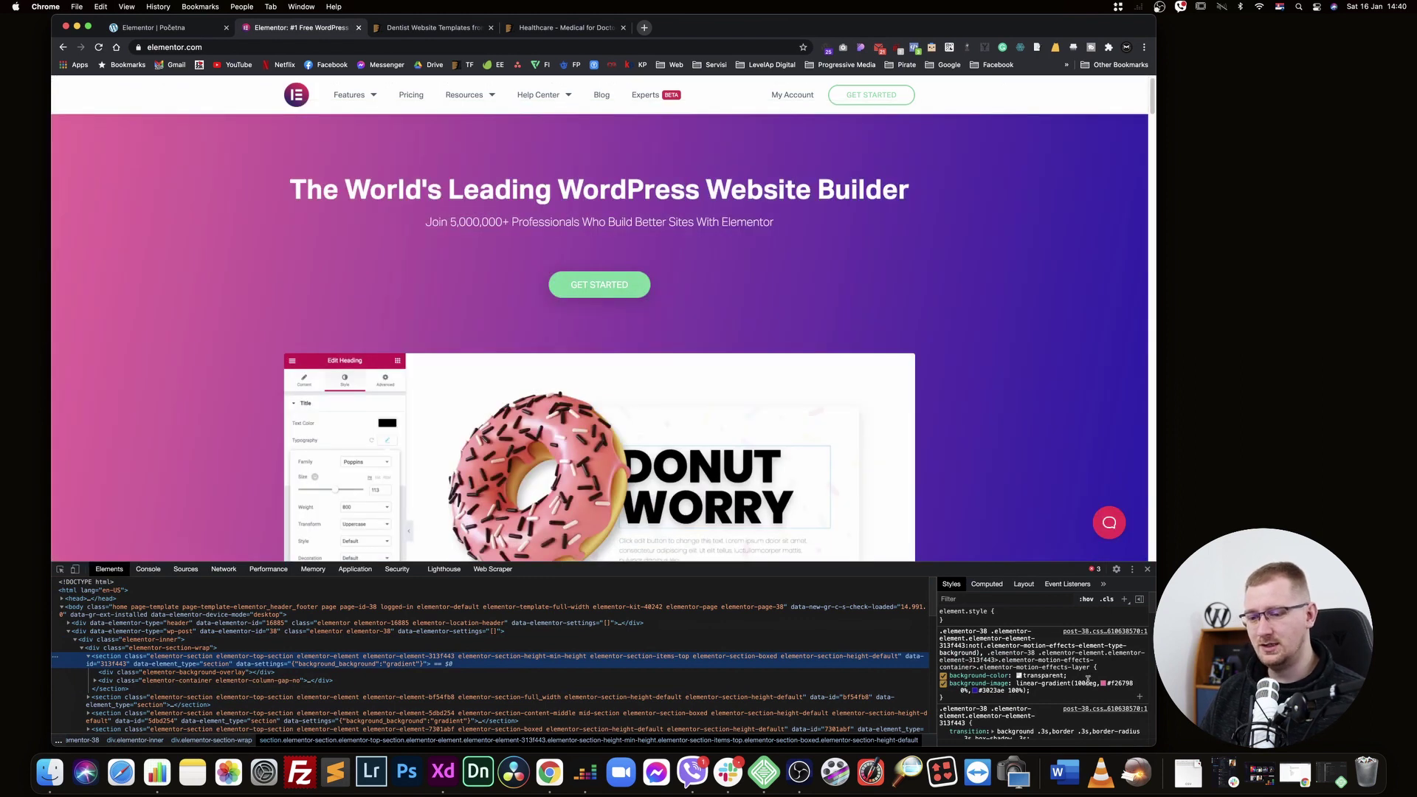
click(1085, 682)
click(1025, 692)
click(1063, 685)
click(1063, 690)
click(1098, 686)
click(1099, 685)
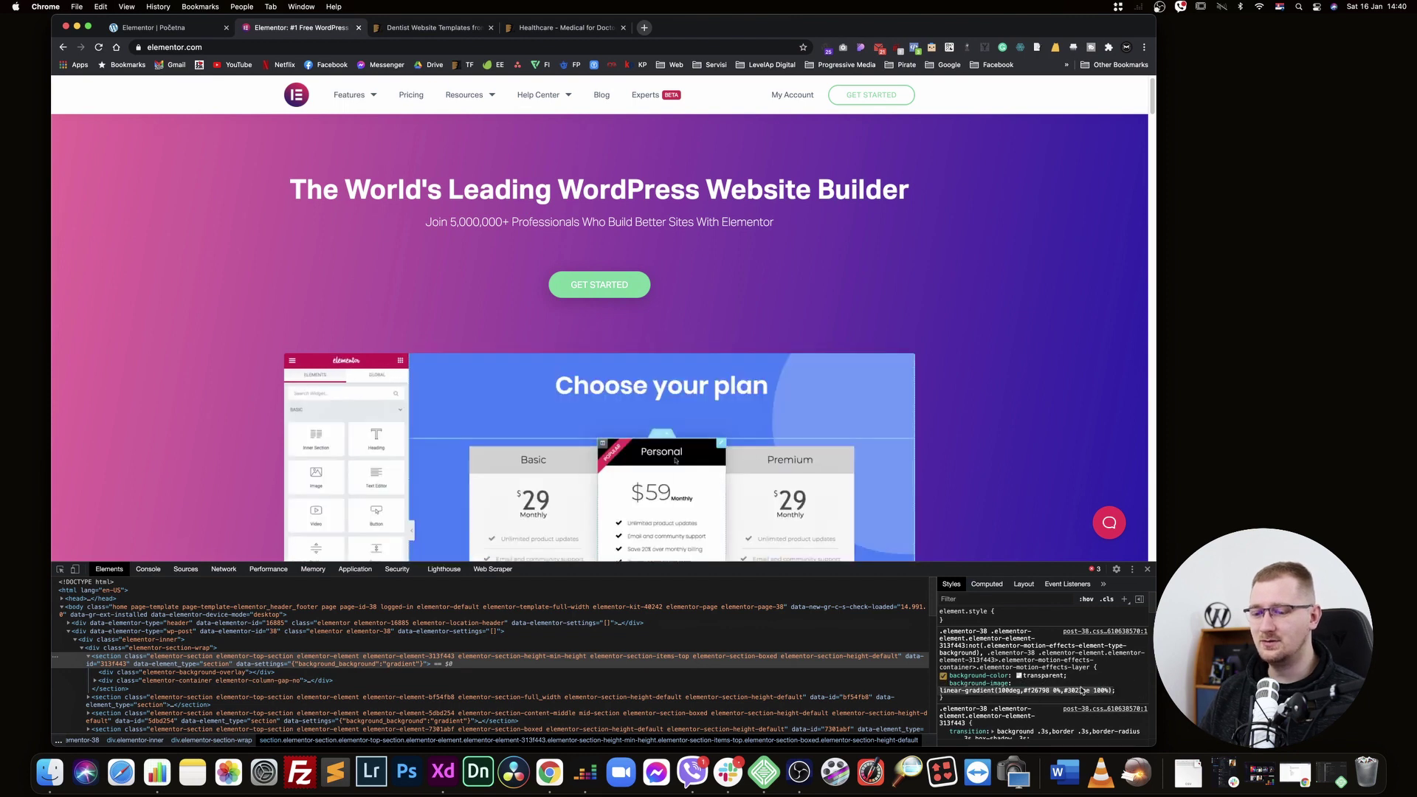
click(1108, 685)
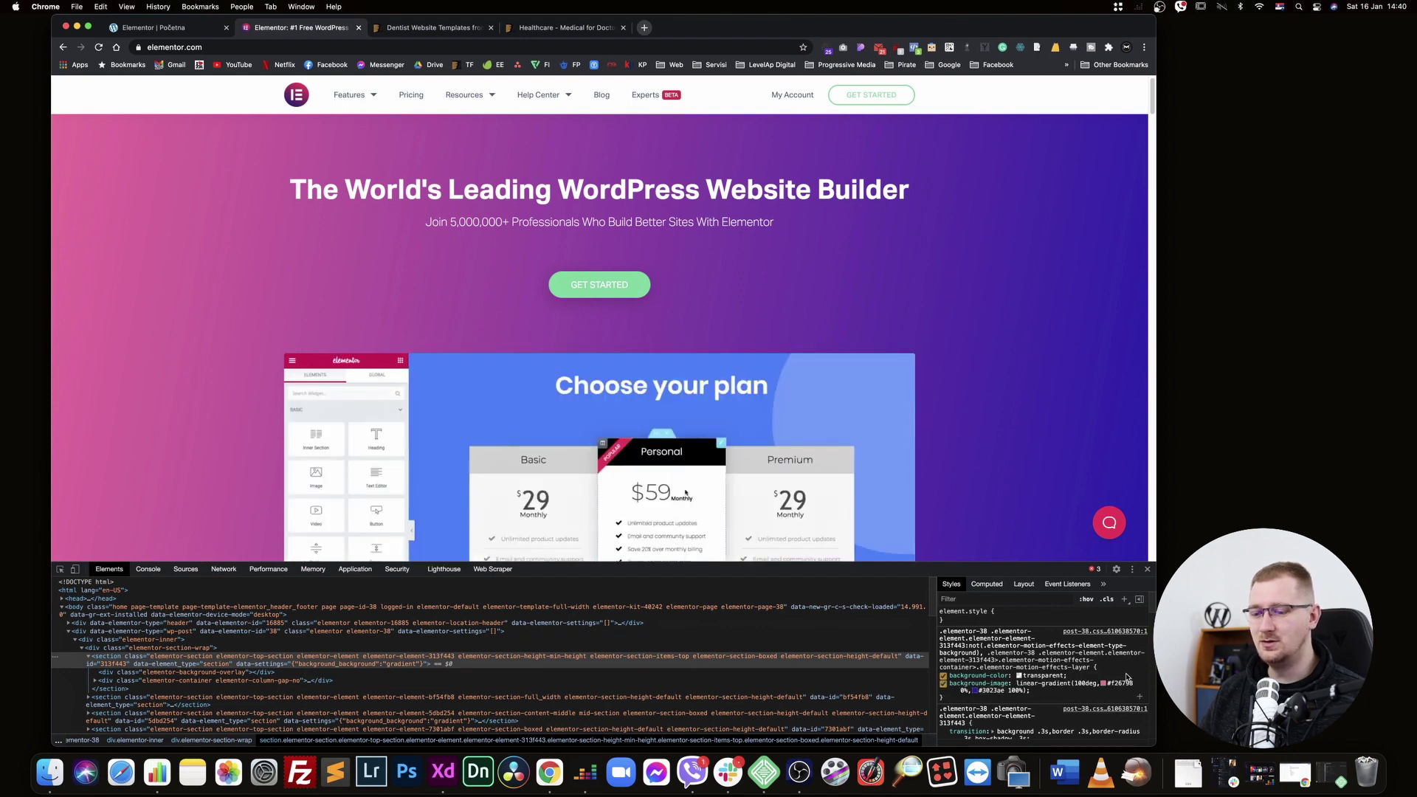
click(1148, 569)
Update the Početna page in the Elementor editor and open the global color choices for the hero heading's text color
click(199, 22)
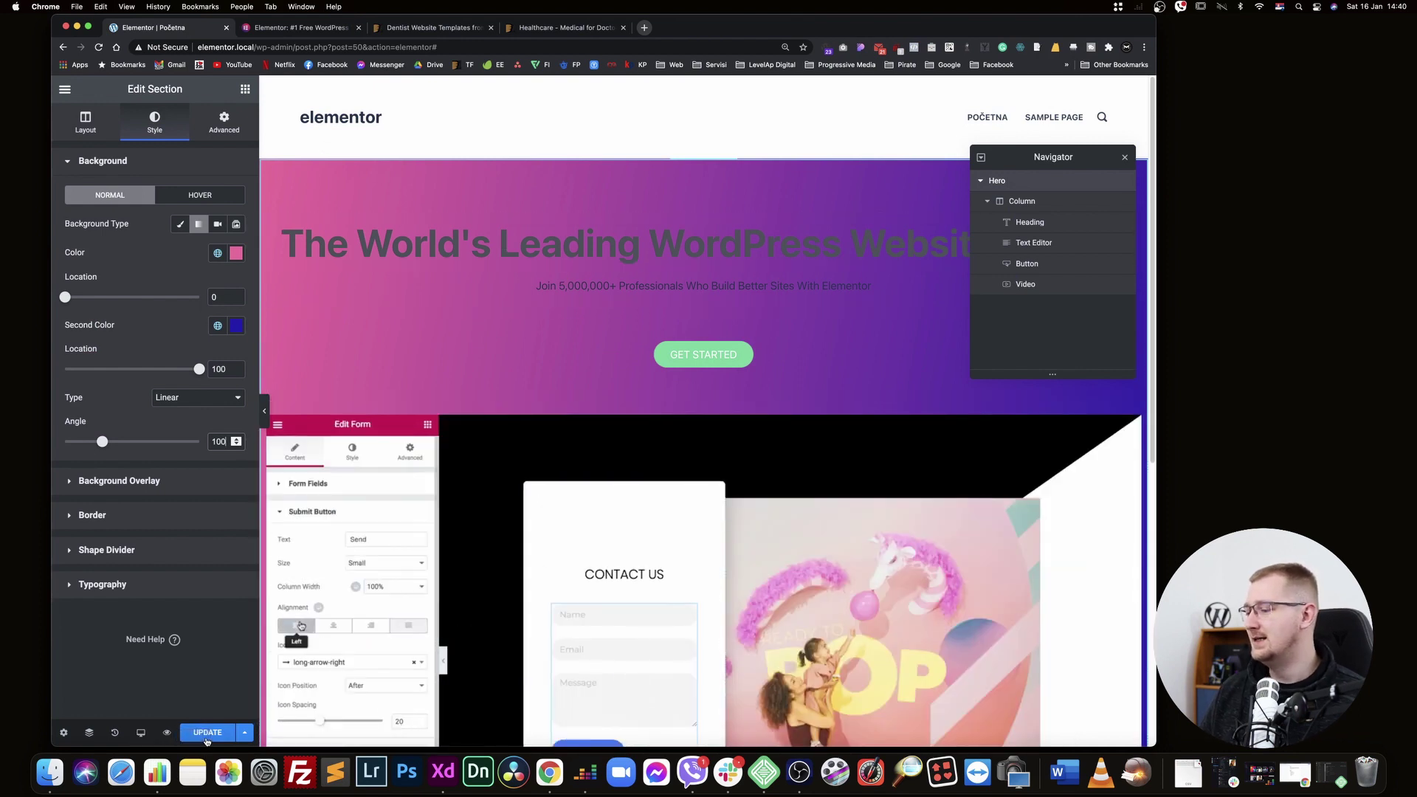
click(510, 253)
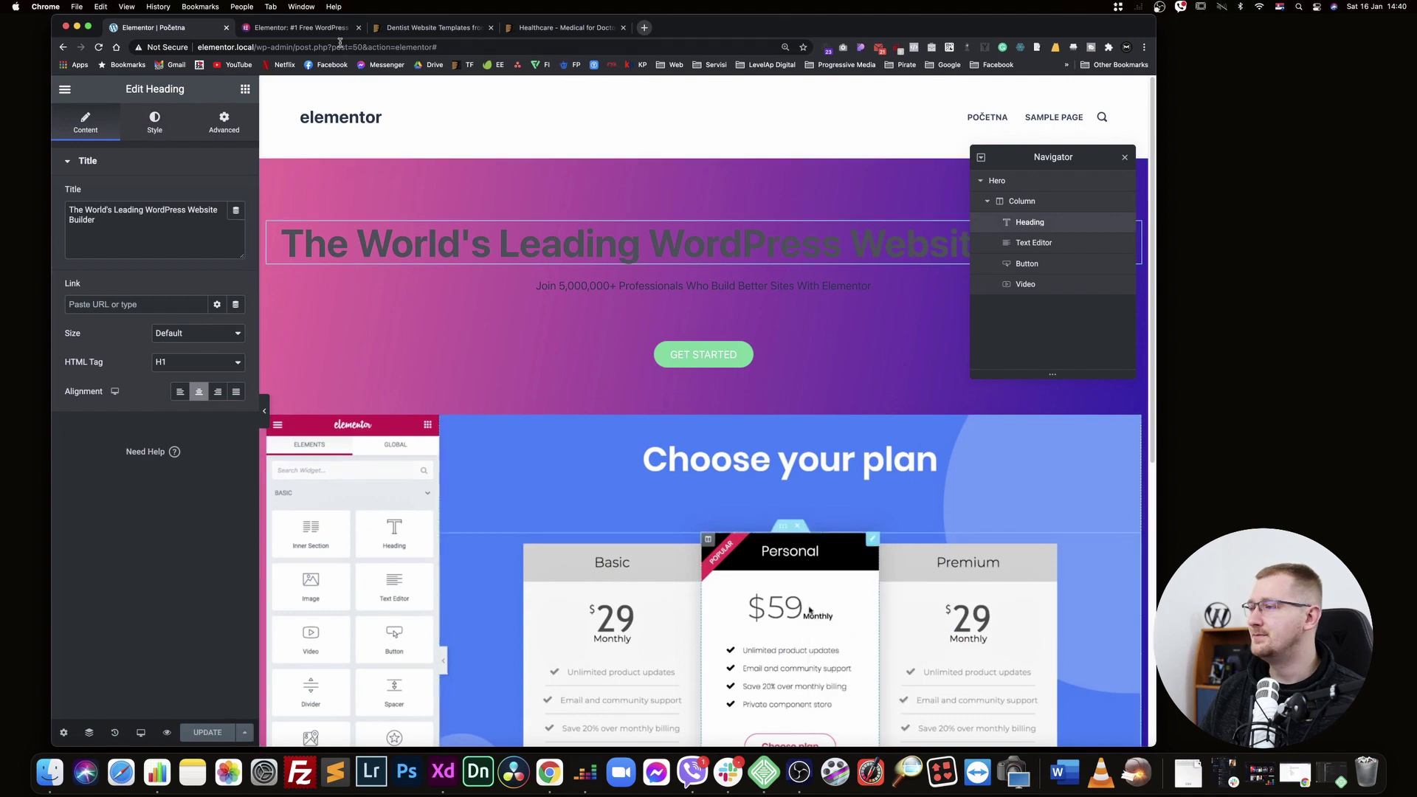
key(ctrl+Tab)
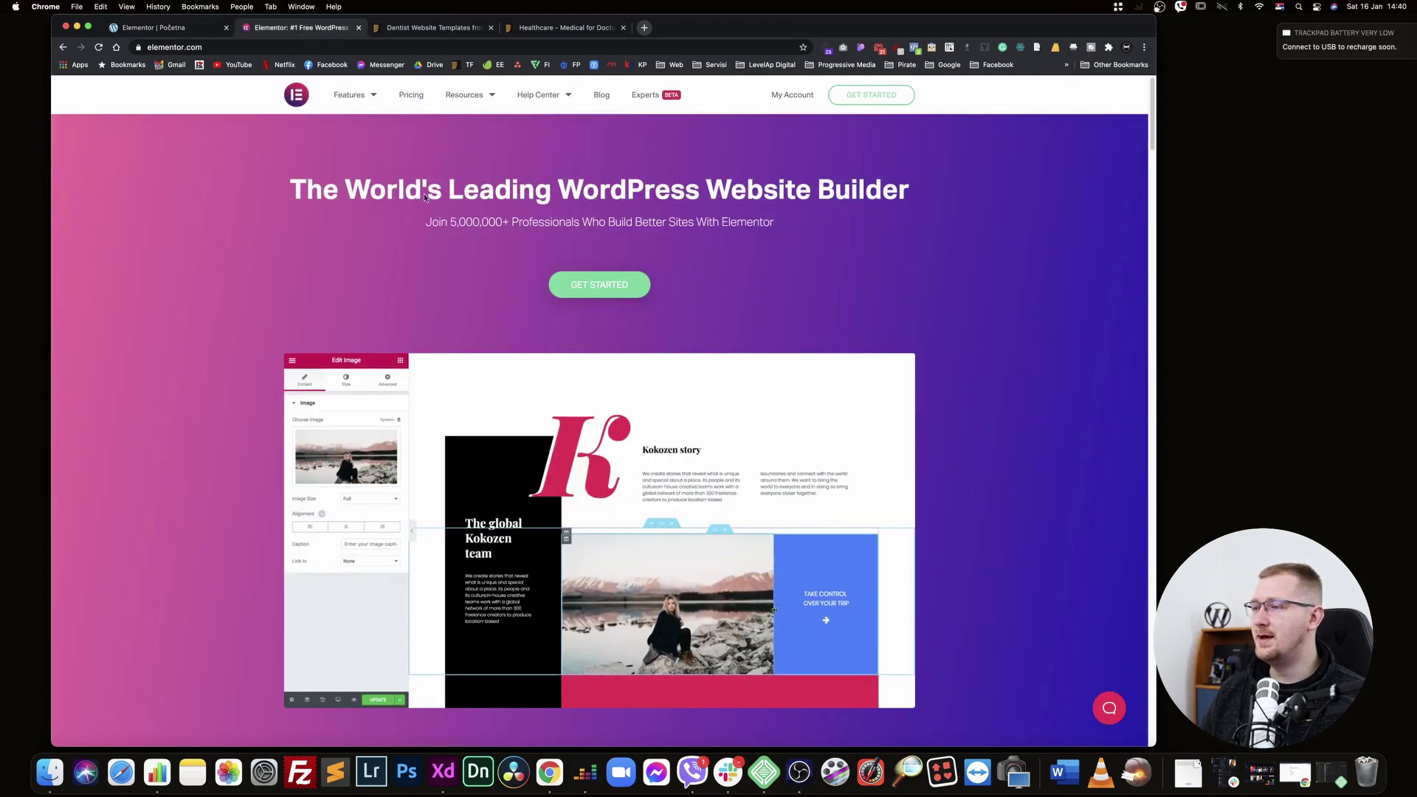
key(ctrl+shift+Tab)
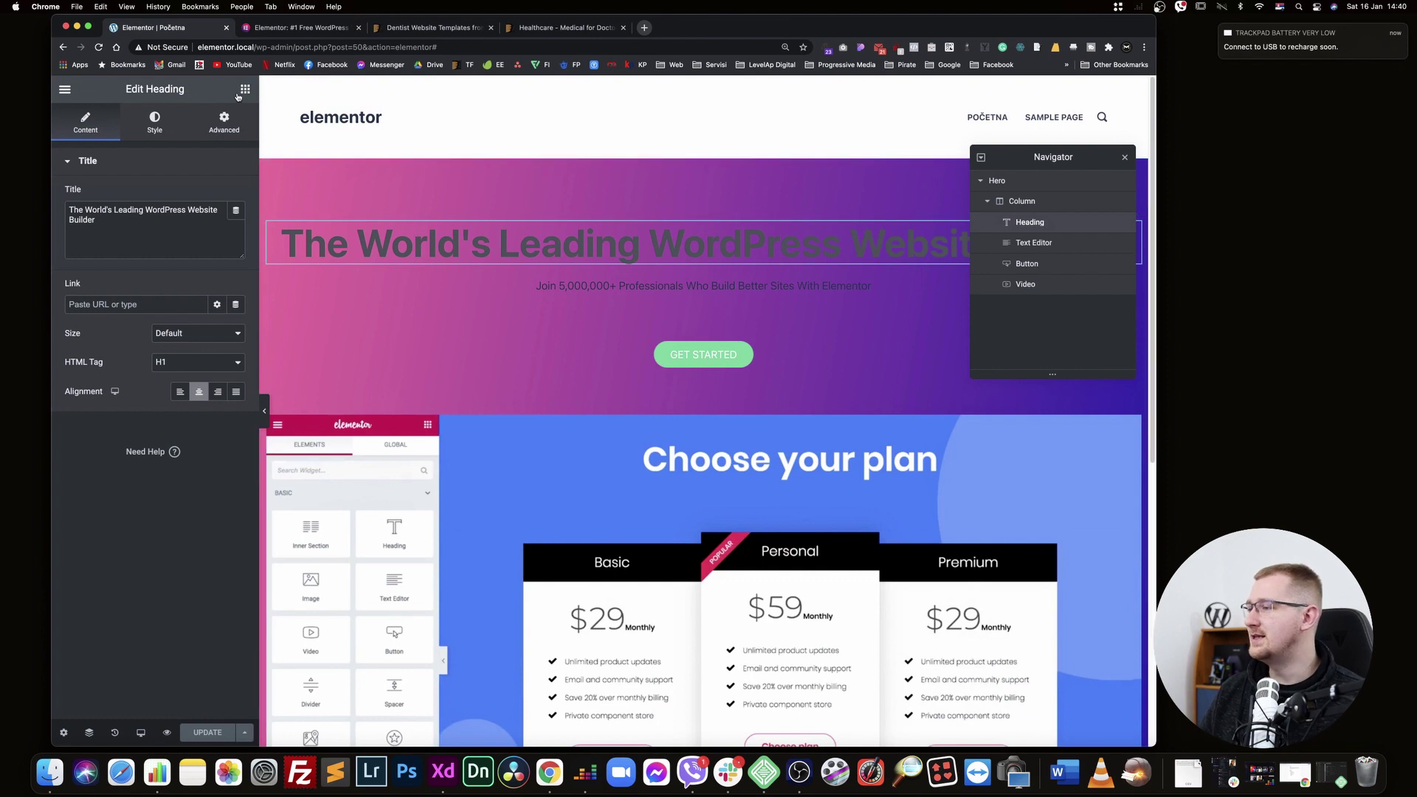
click(154, 122)
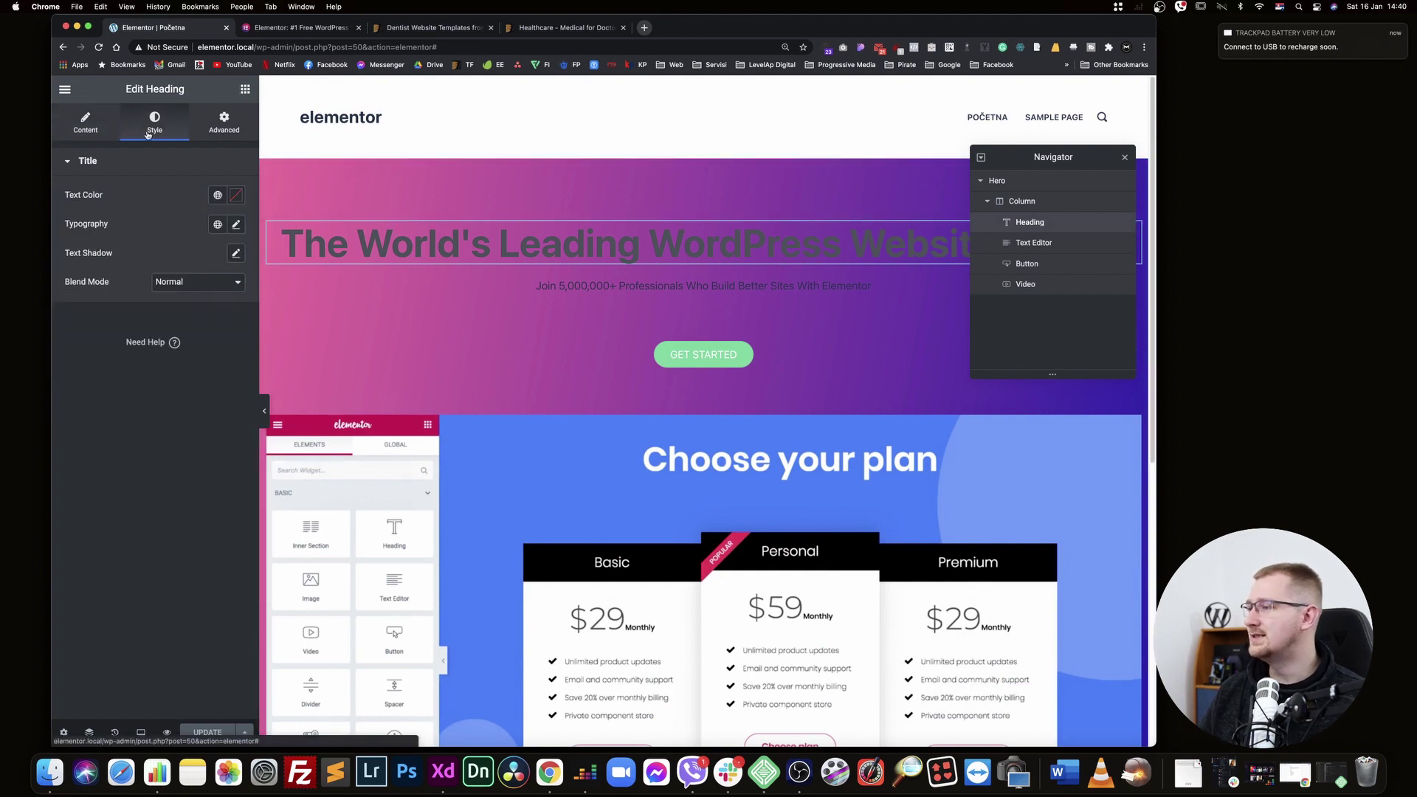
click(217, 194)
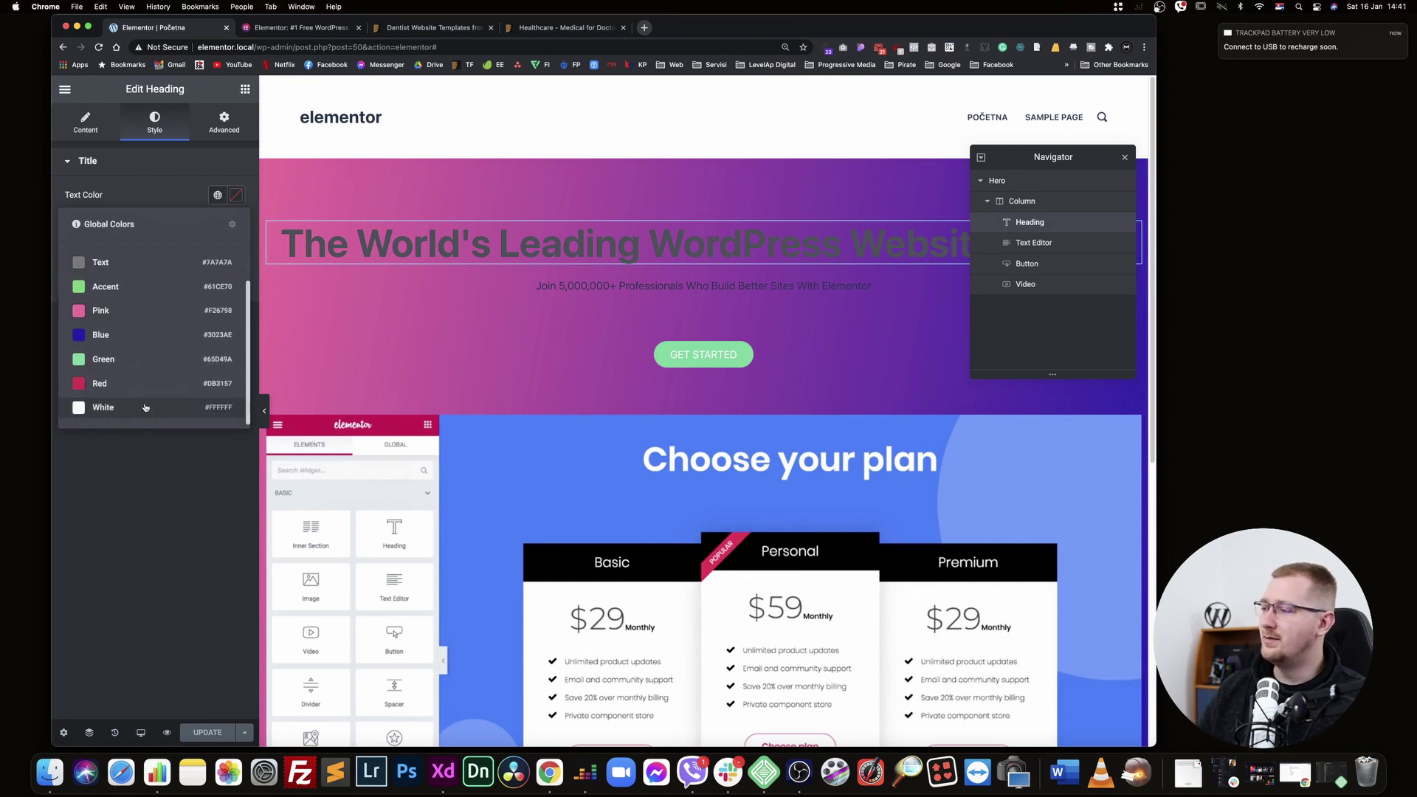
Apply the global color White to the text of the hero heading and the subtitle below it
click(139, 413)
click(612, 284)
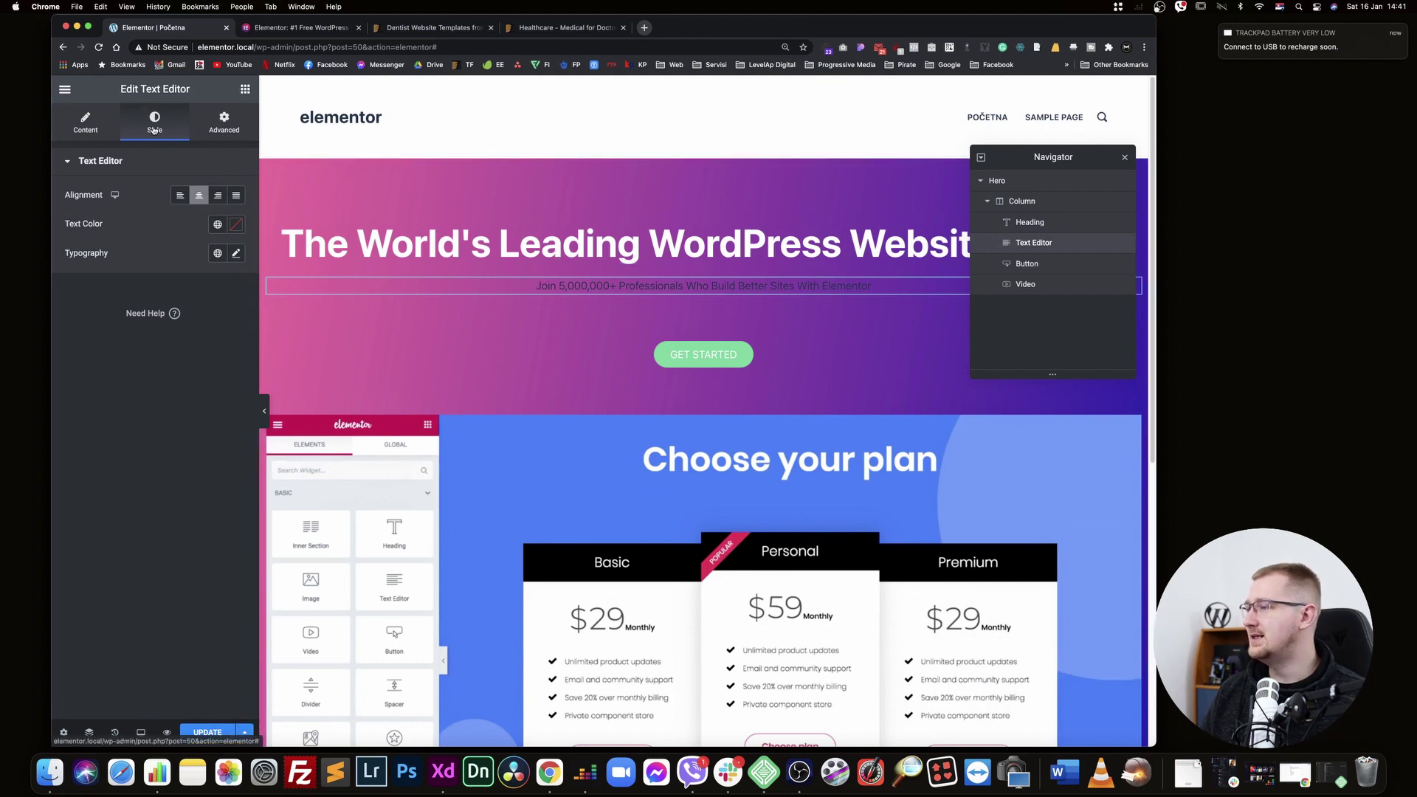
click(216, 230)
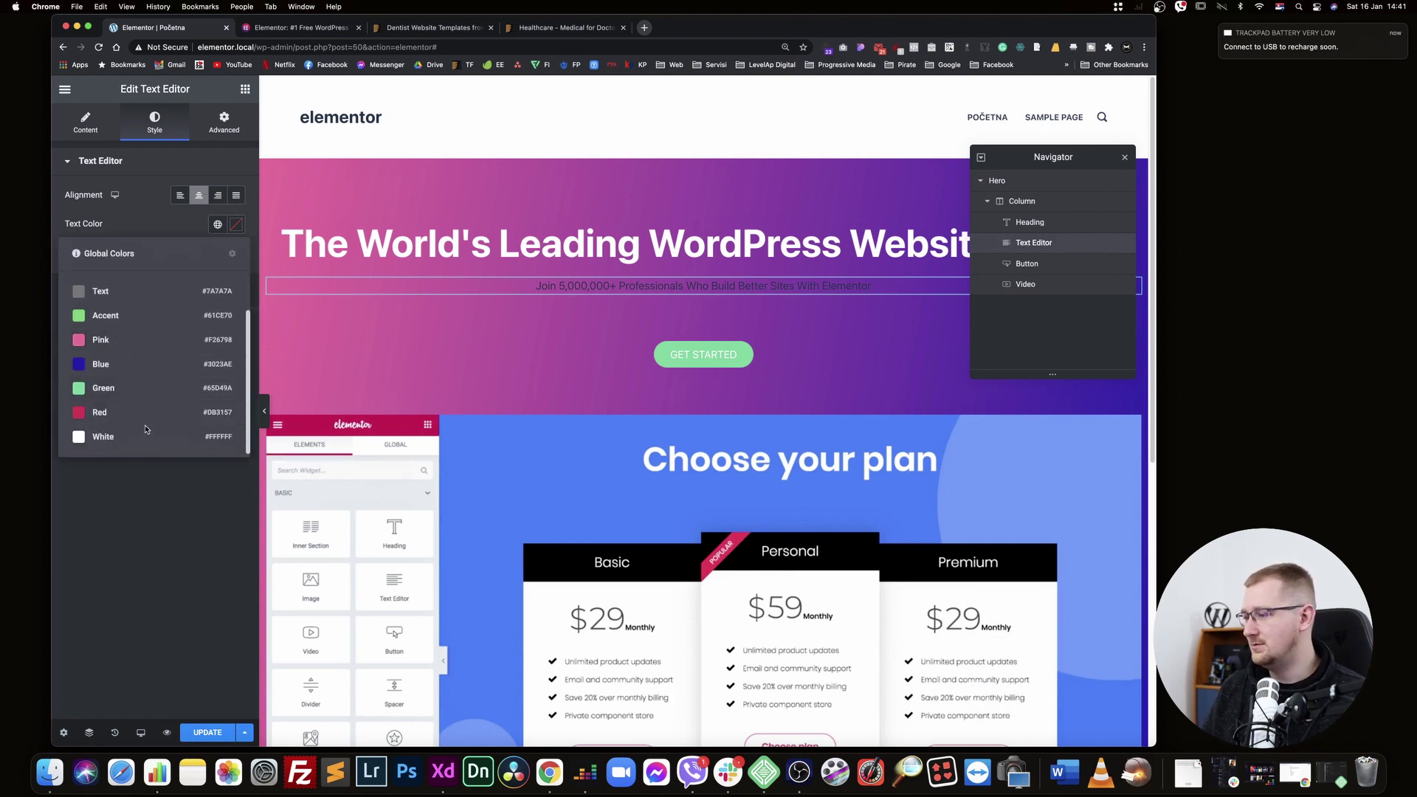
click(136, 435)
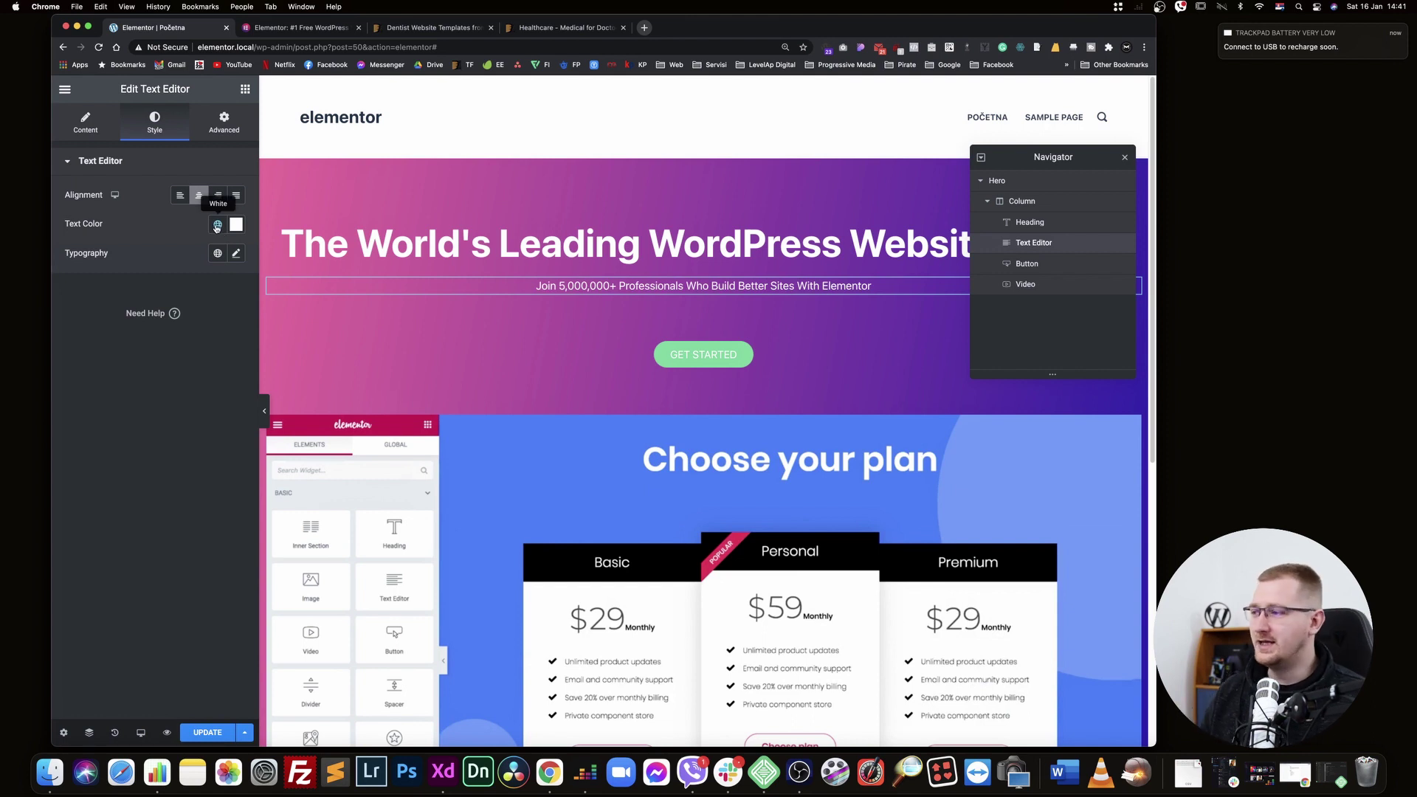
Try custom text colors on the subtitle, including a light red and #FFFFFF, and reapply the global color White
click(234, 225)
drag(139, 351, 144, 273)
click(230, 241)
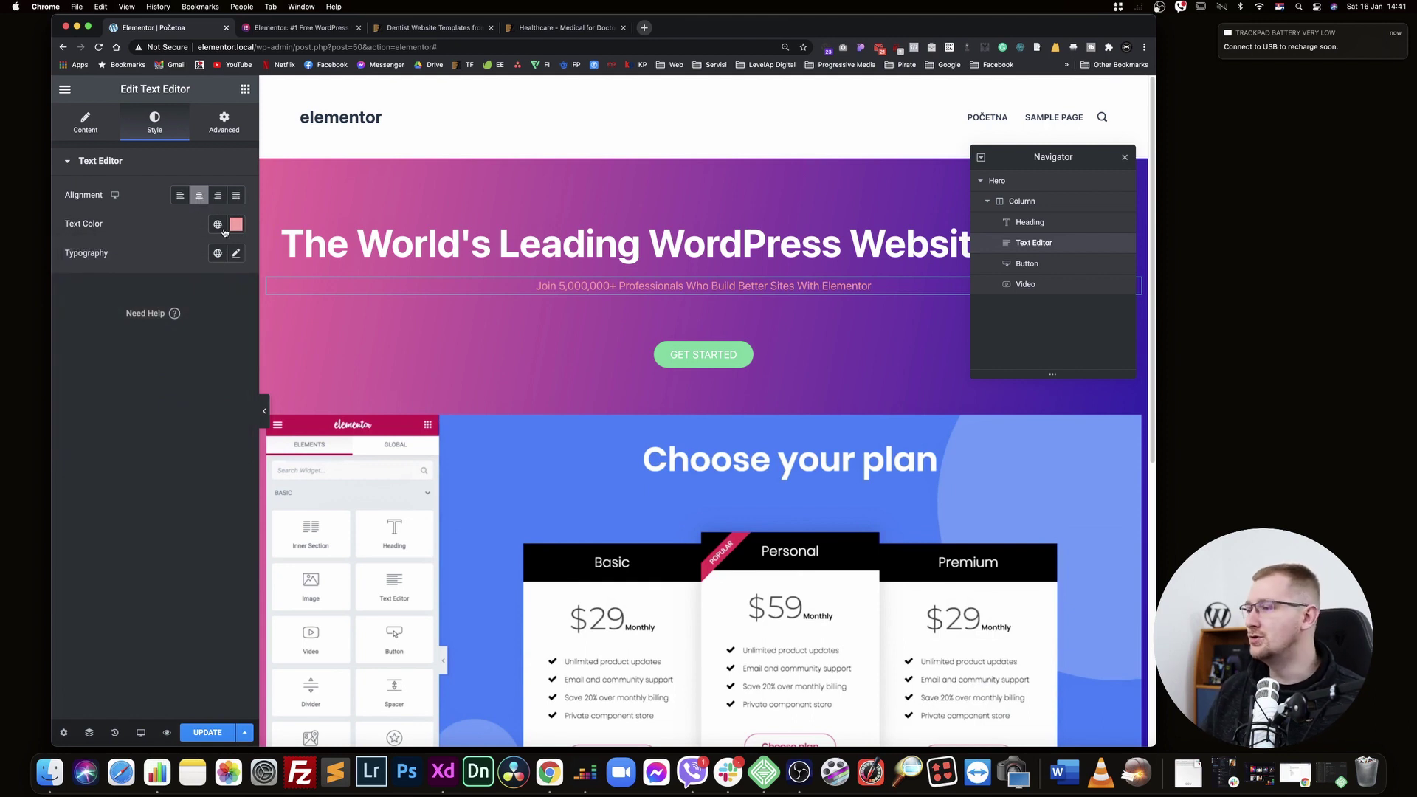
click(236, 225)
drag(155, 357, 9, 202)
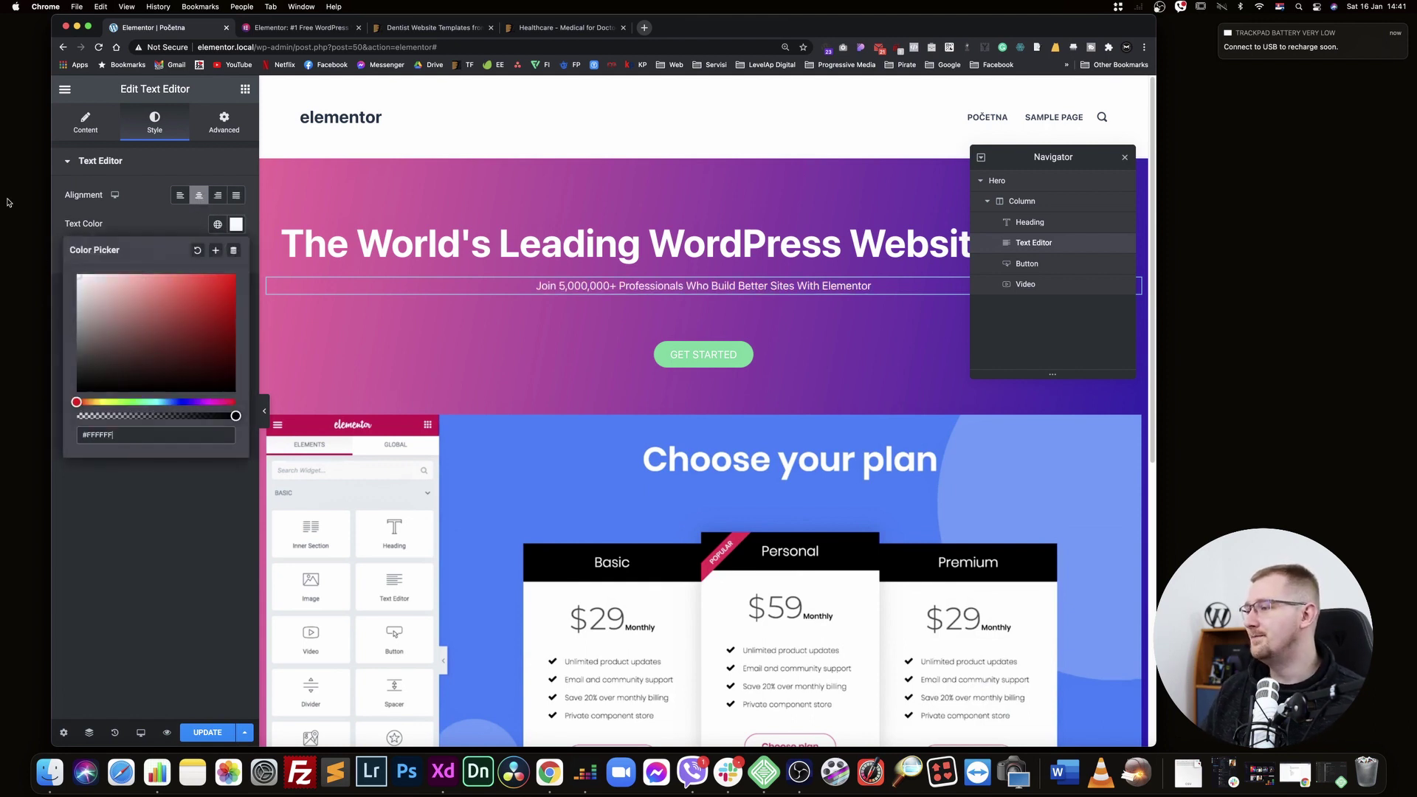
click(241, 225)
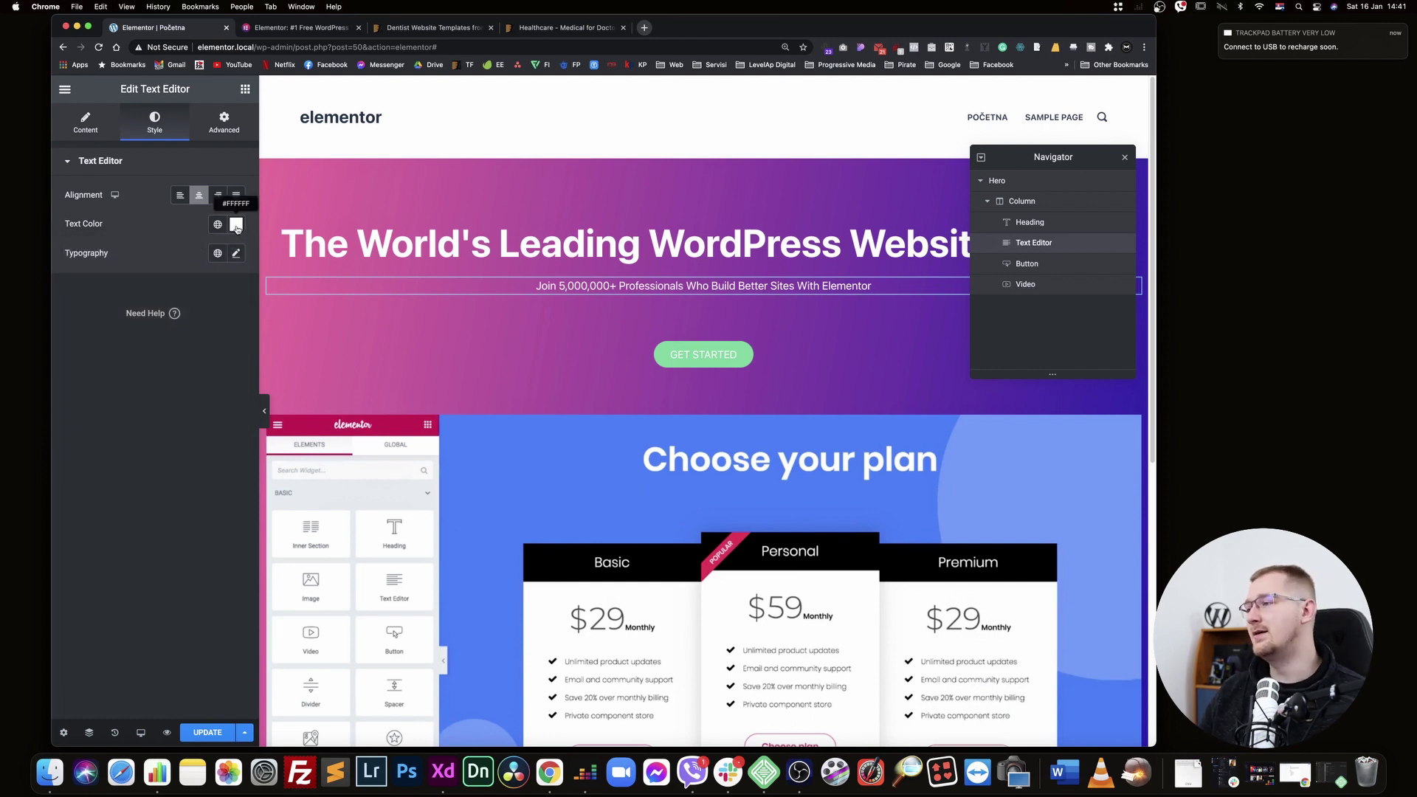
click(224, 227)
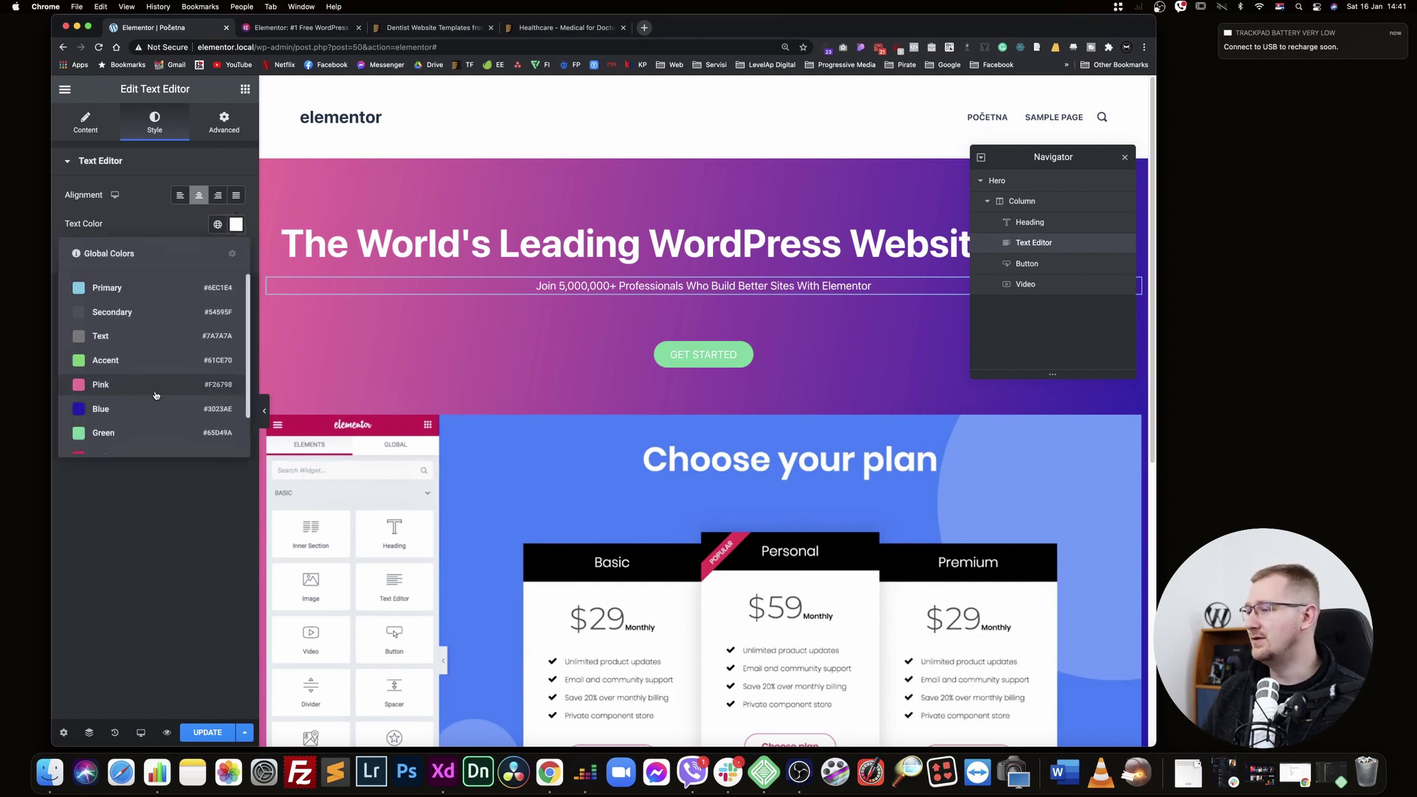
click(131, 443)
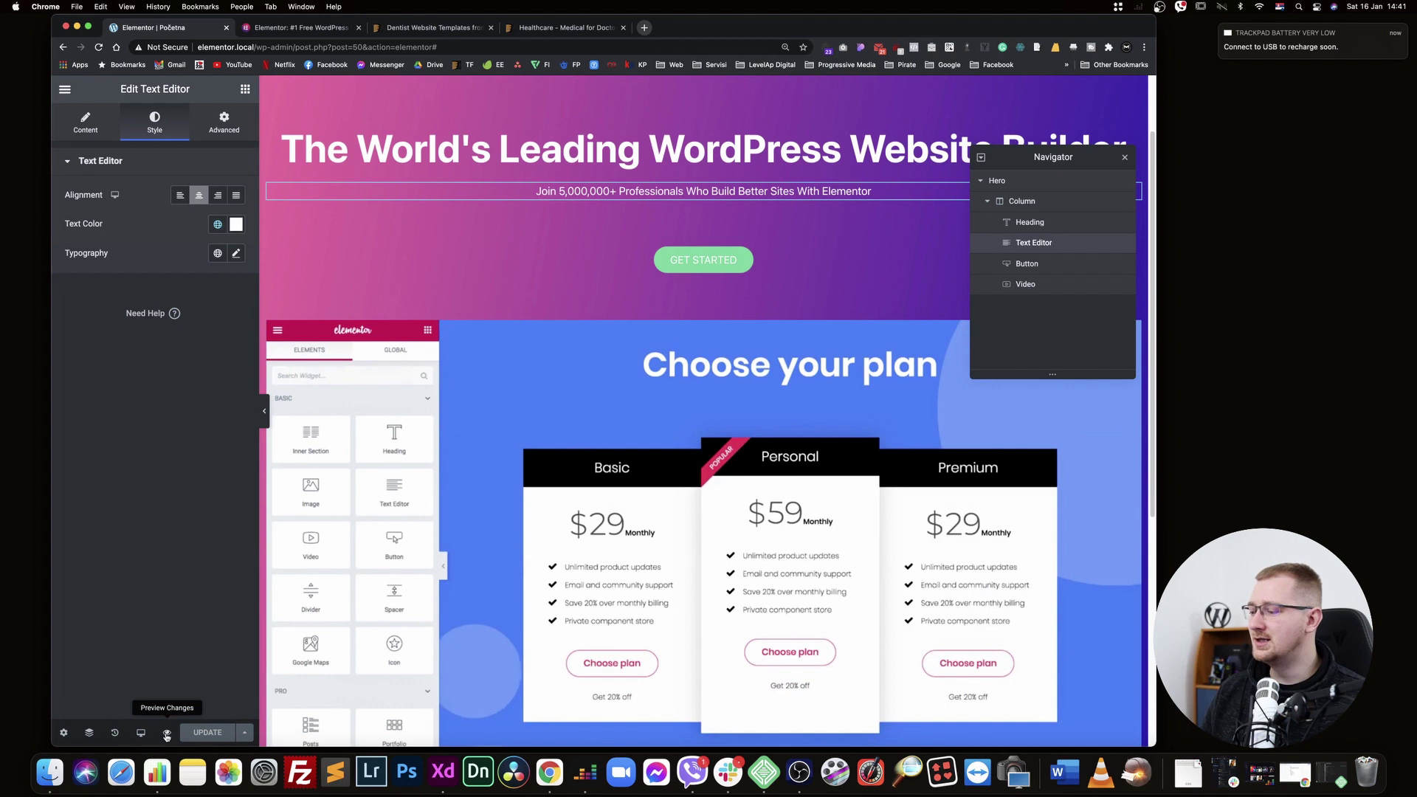
Preview the page at a smaller zoom and compare its hero section with the original elementor.com homepage
click(167, 733)
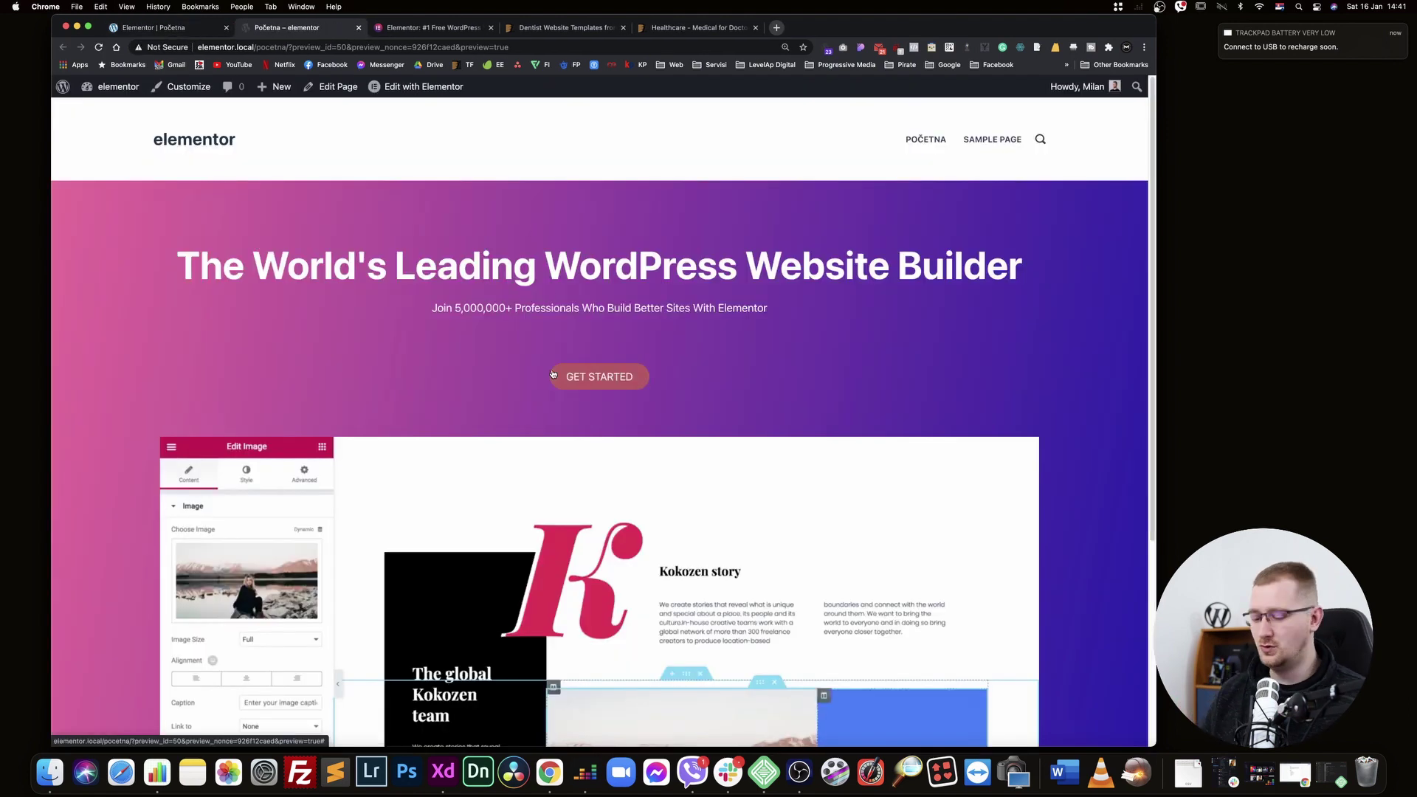
key(super+minus)
key(super+minus)
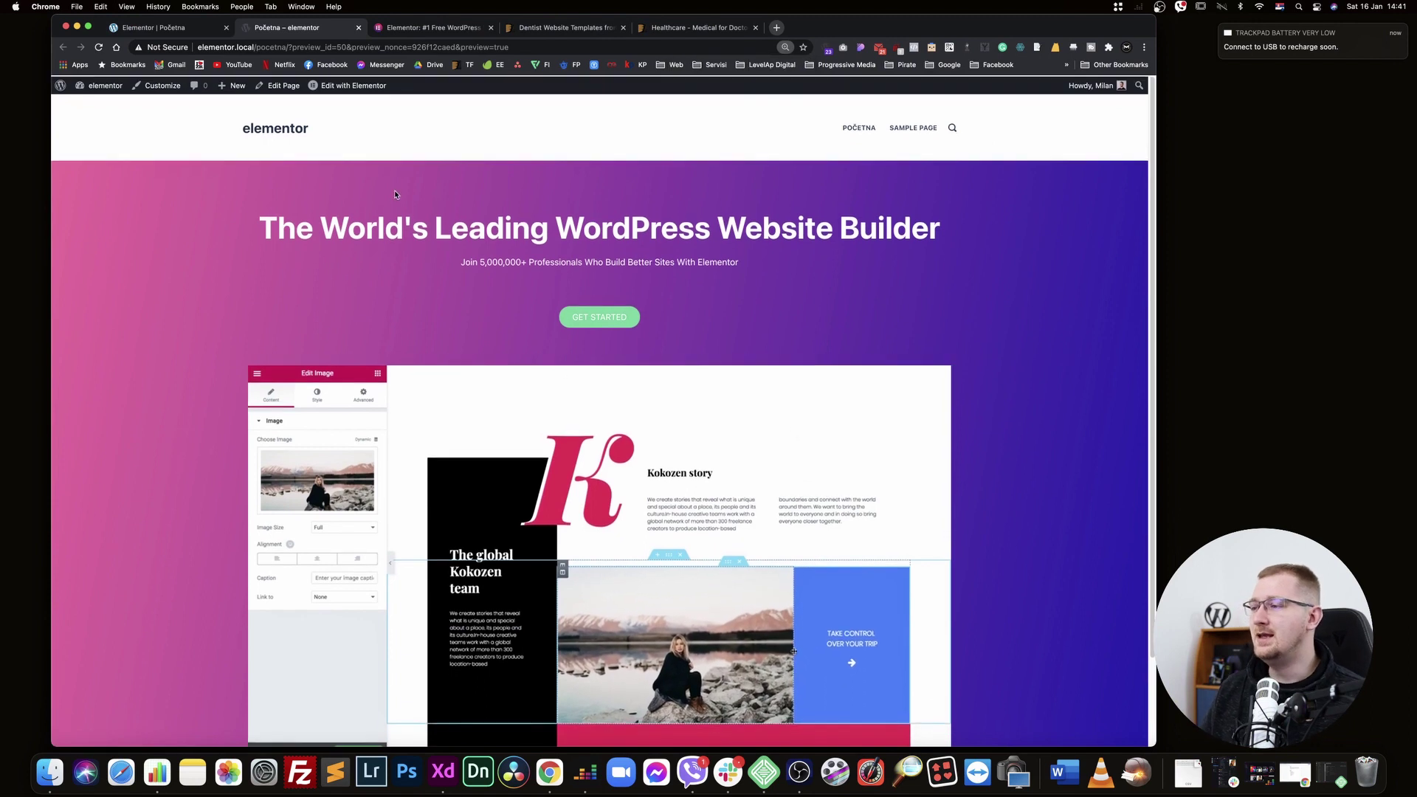
click(426, 28)
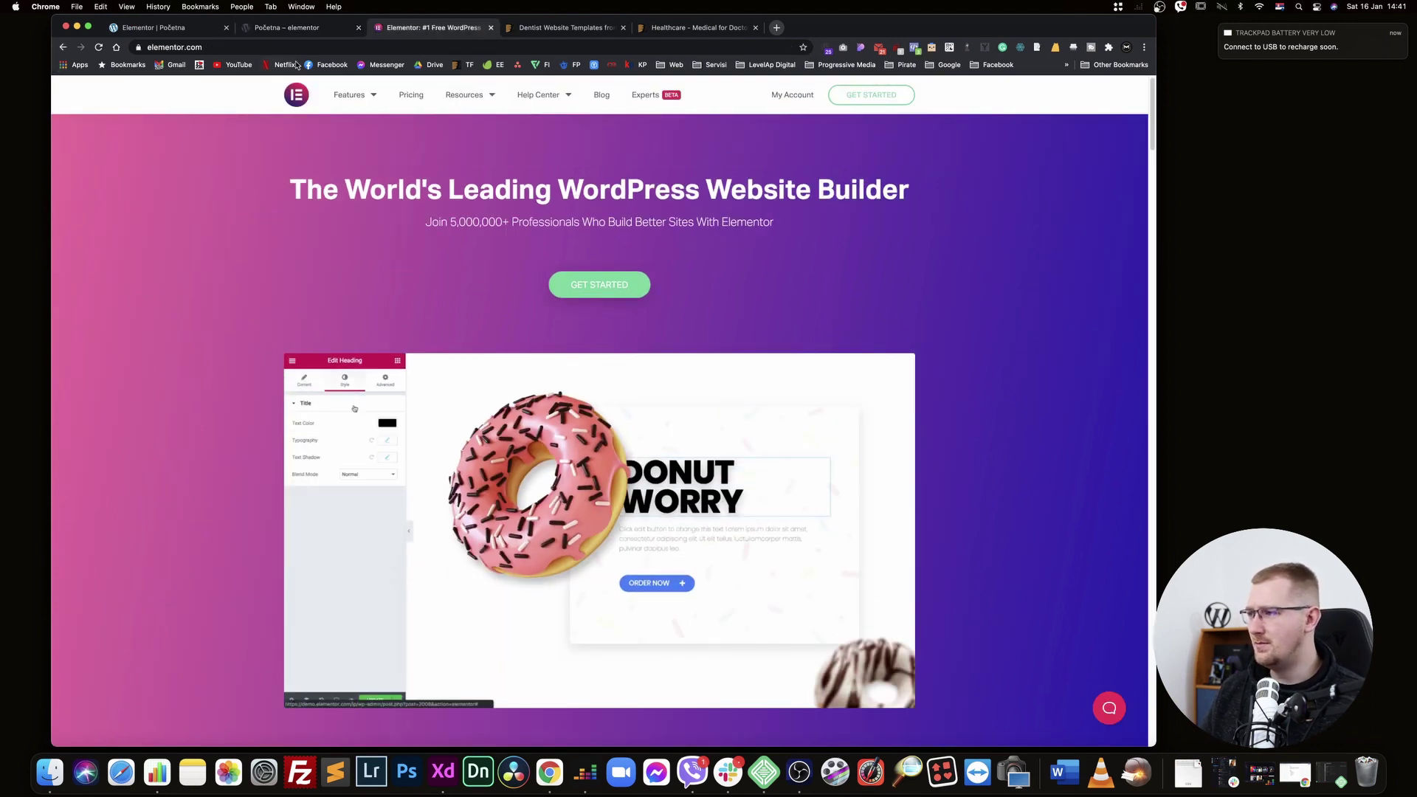
key(super+alt+Left)
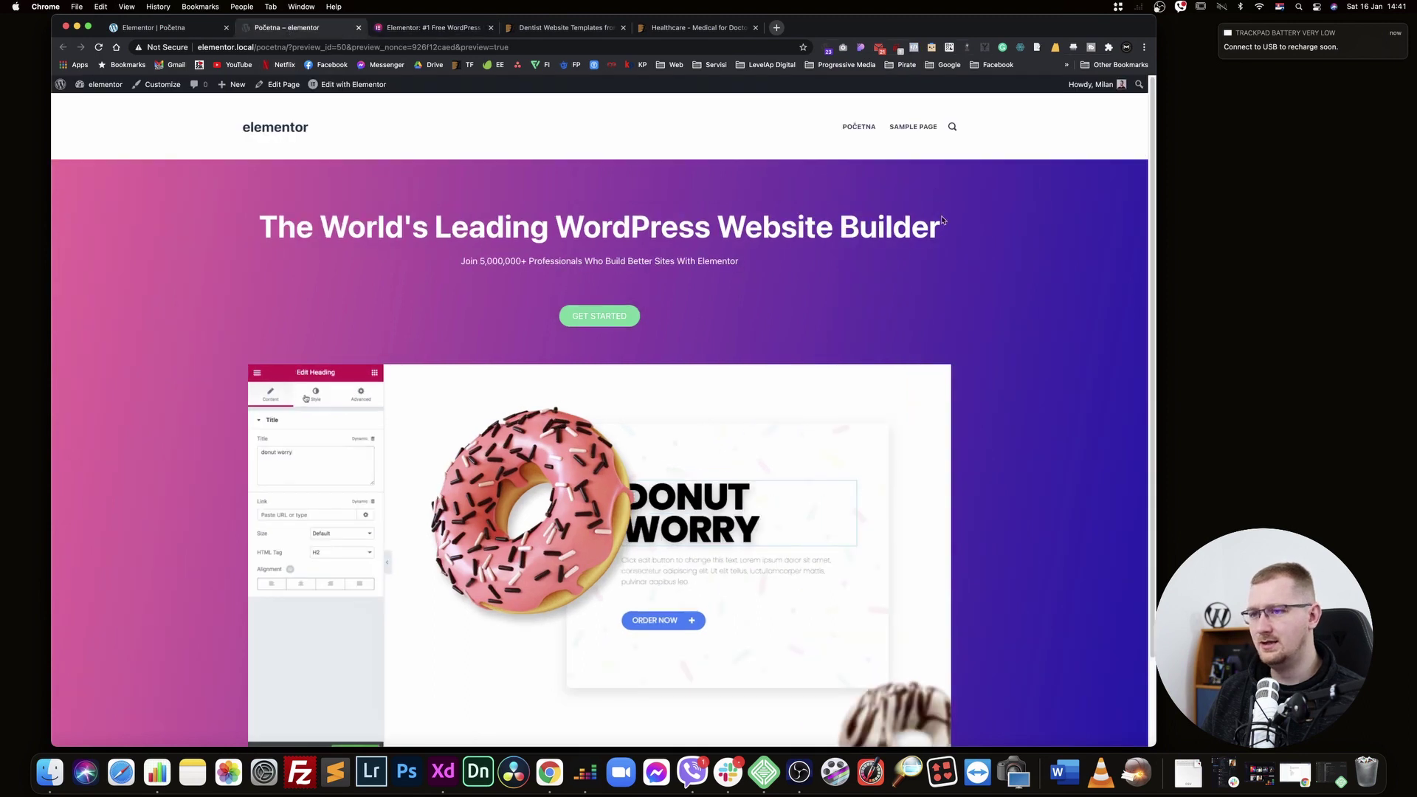
click(428, 29)
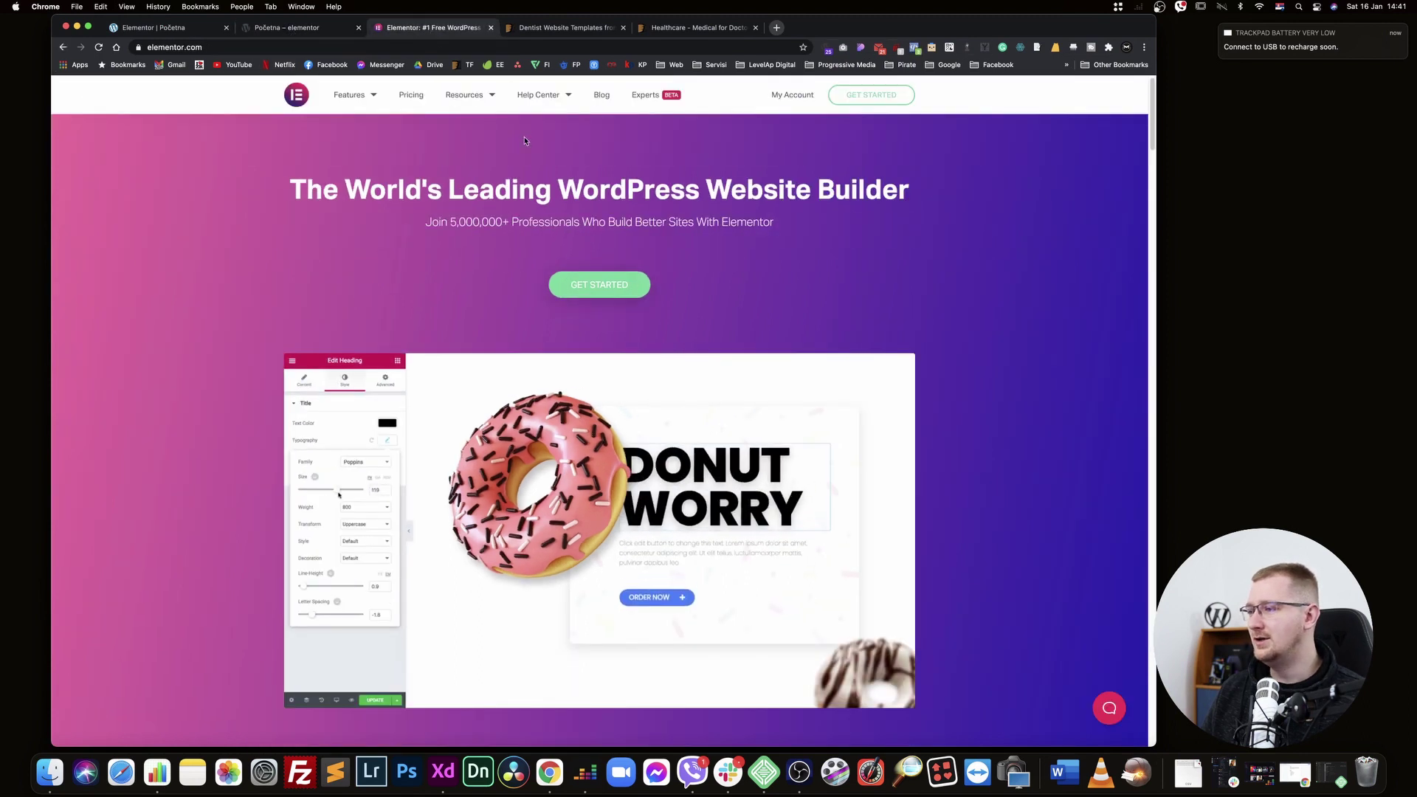
click(286, 28)
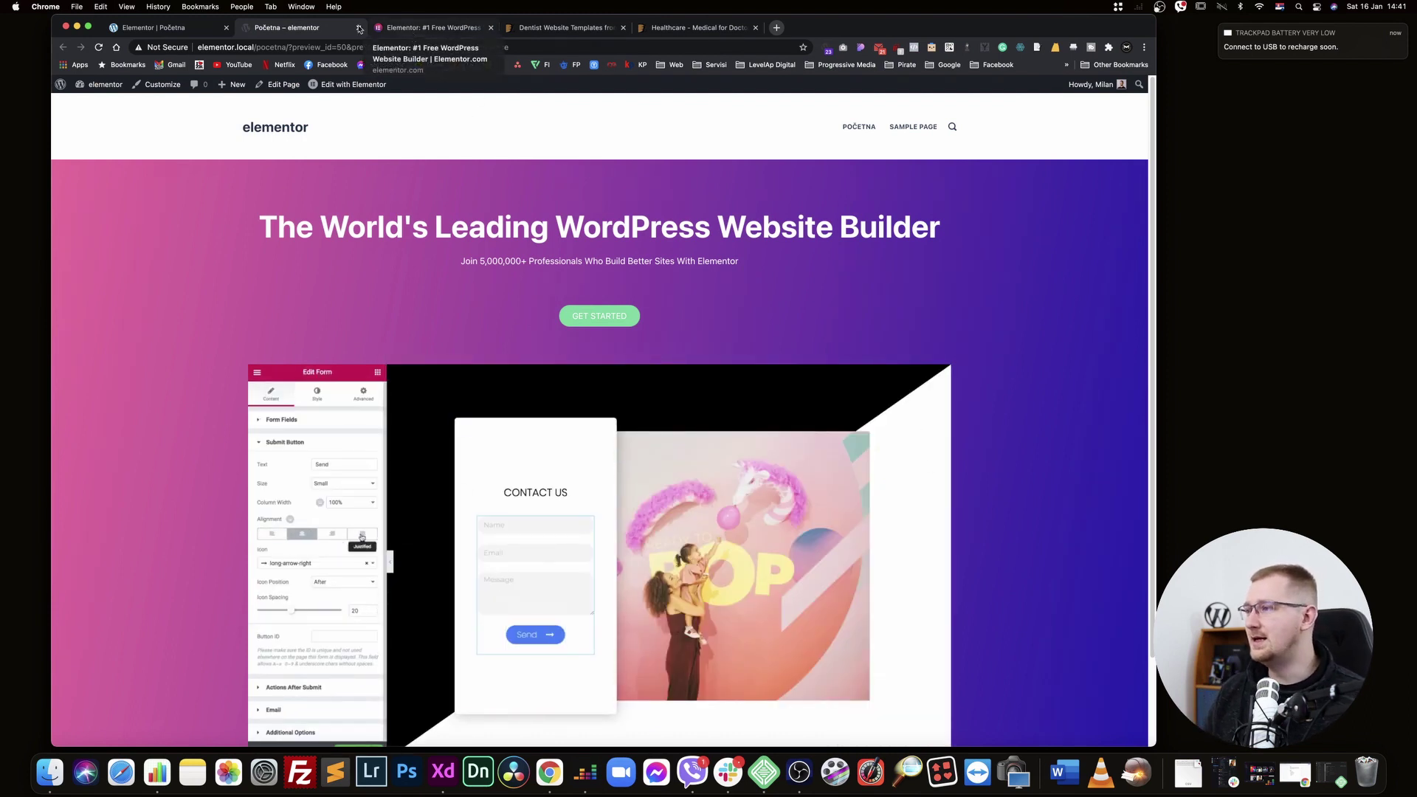
click(155, 27)
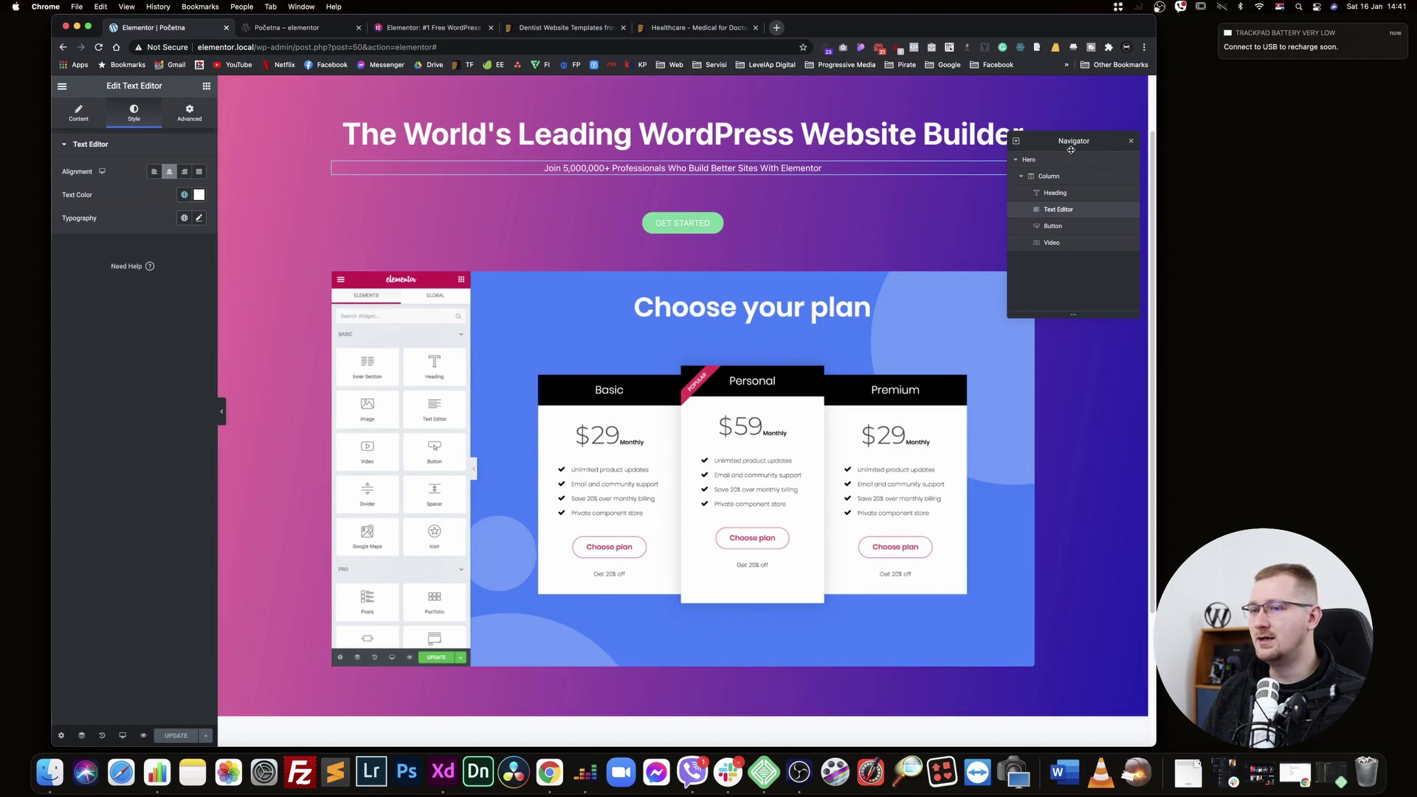
Try a boxed content width of 1000 on the Hero section and clear the value again
click(404, 96)
scroll(405, 96, up, 2)
click(78, 112)
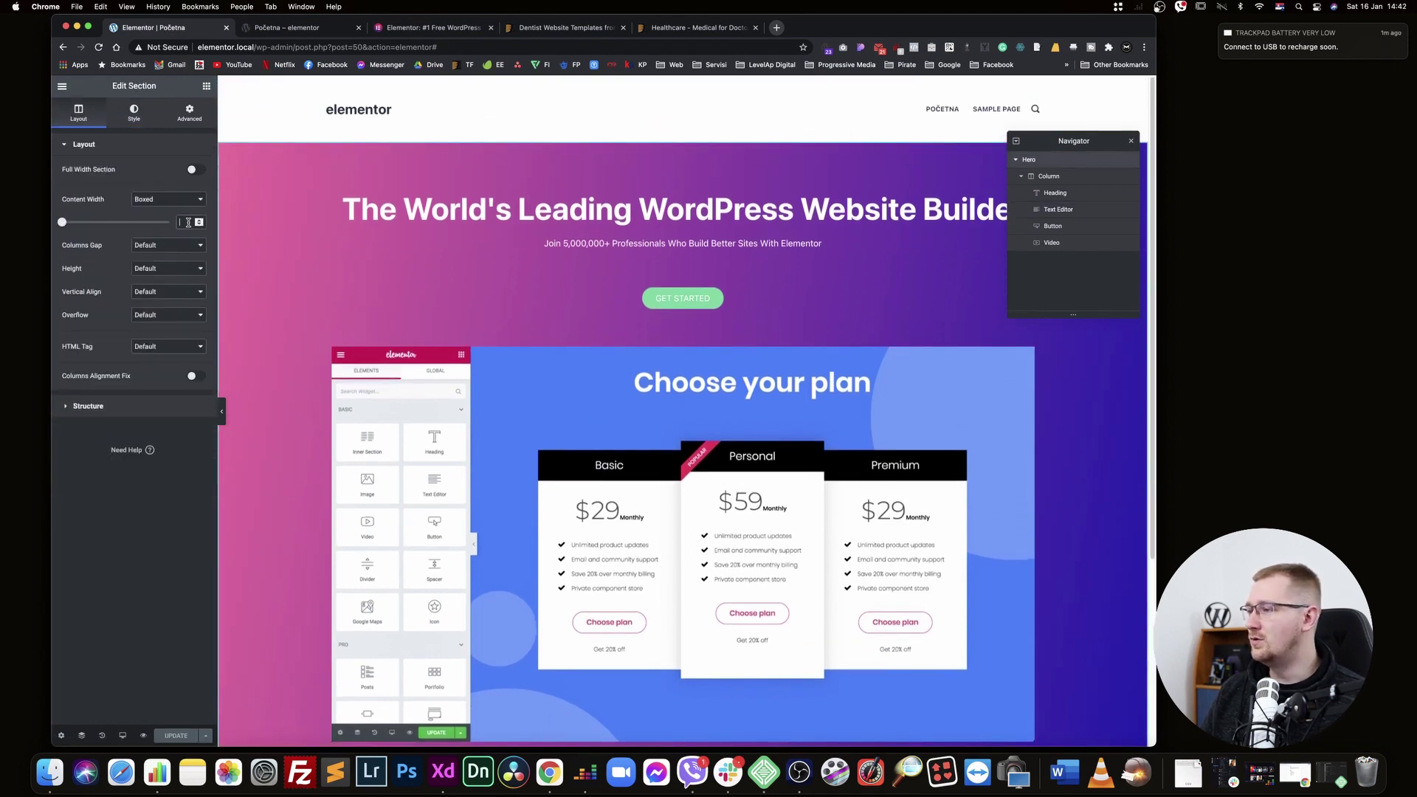
text(100)
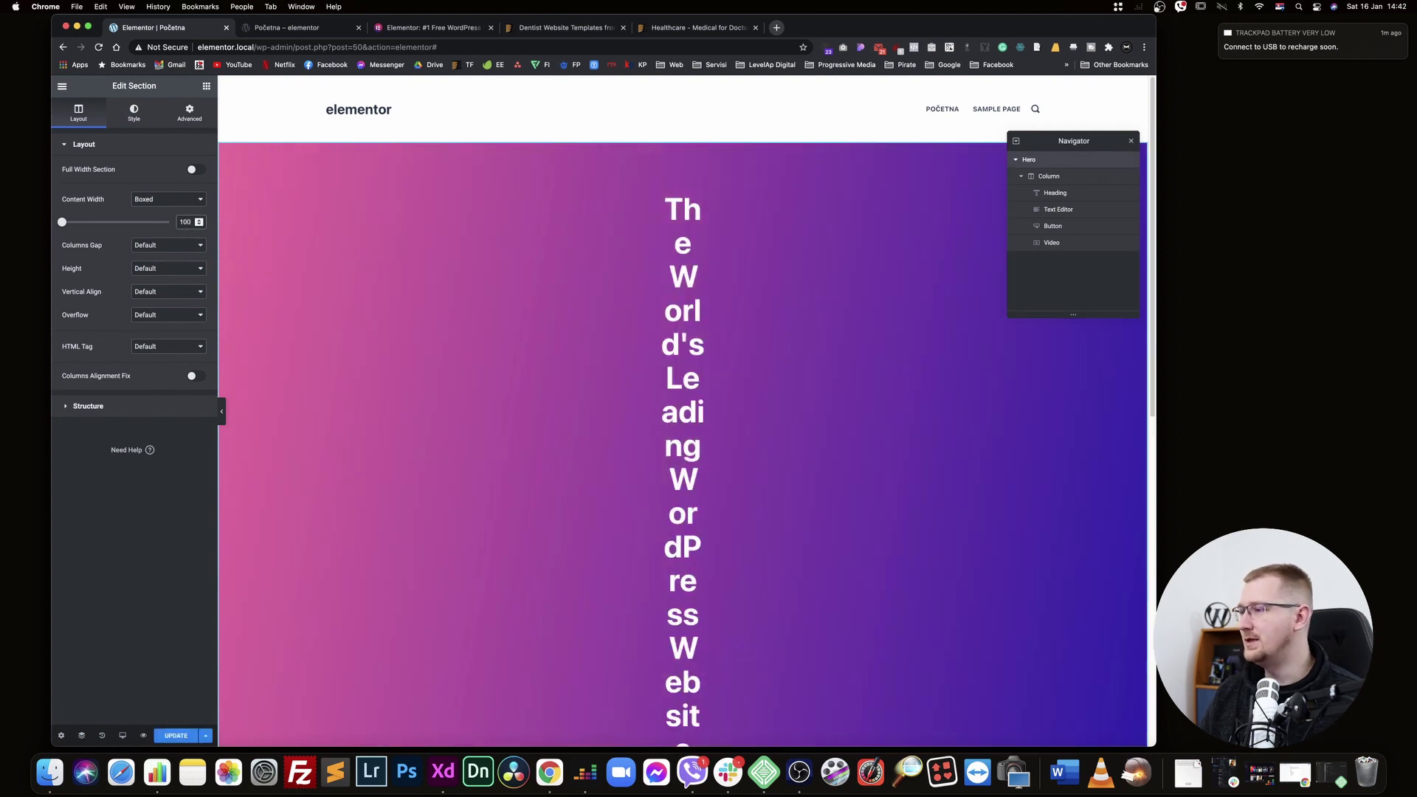
text(0)
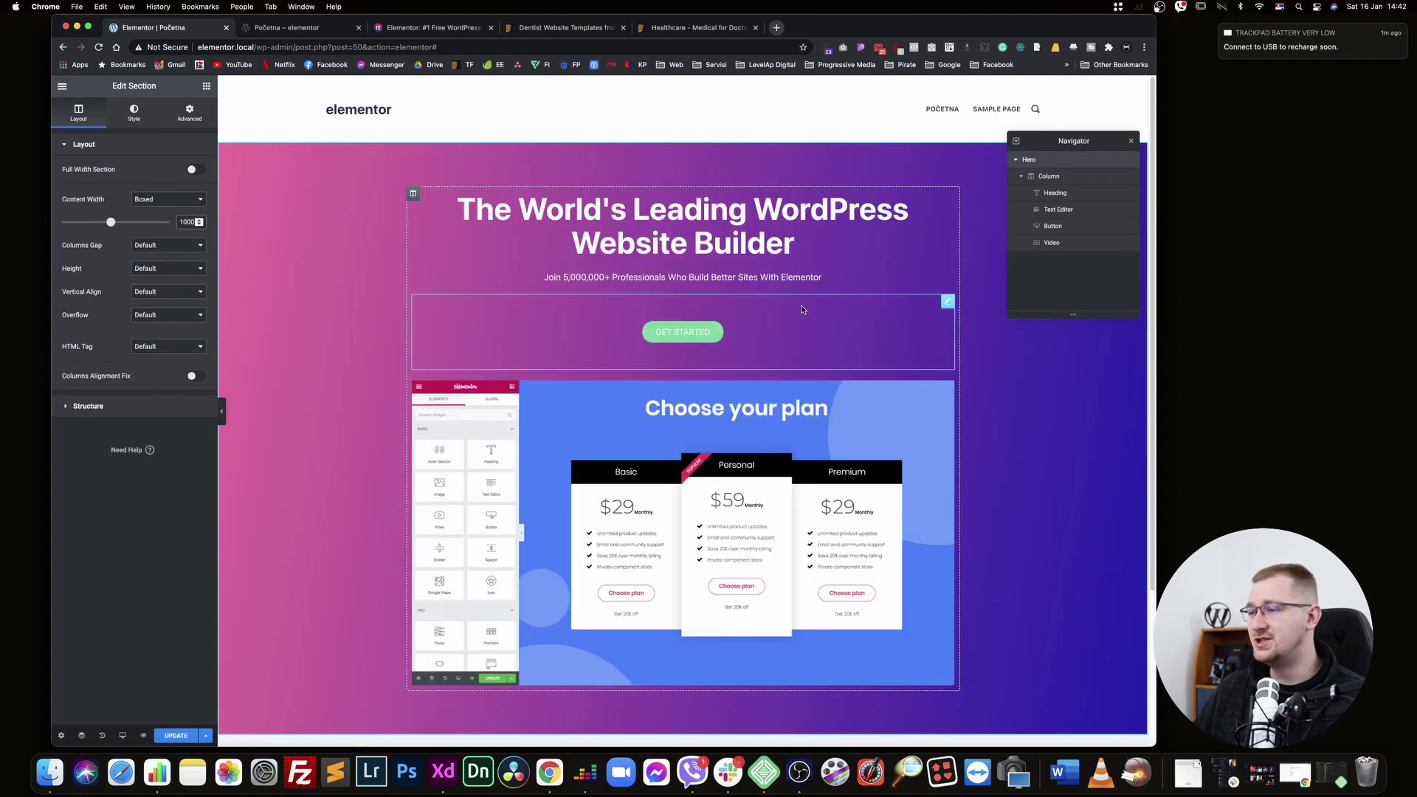
key(BackSpace)
key(BackSpace)
key(BackSpace)
key(BackSpace)
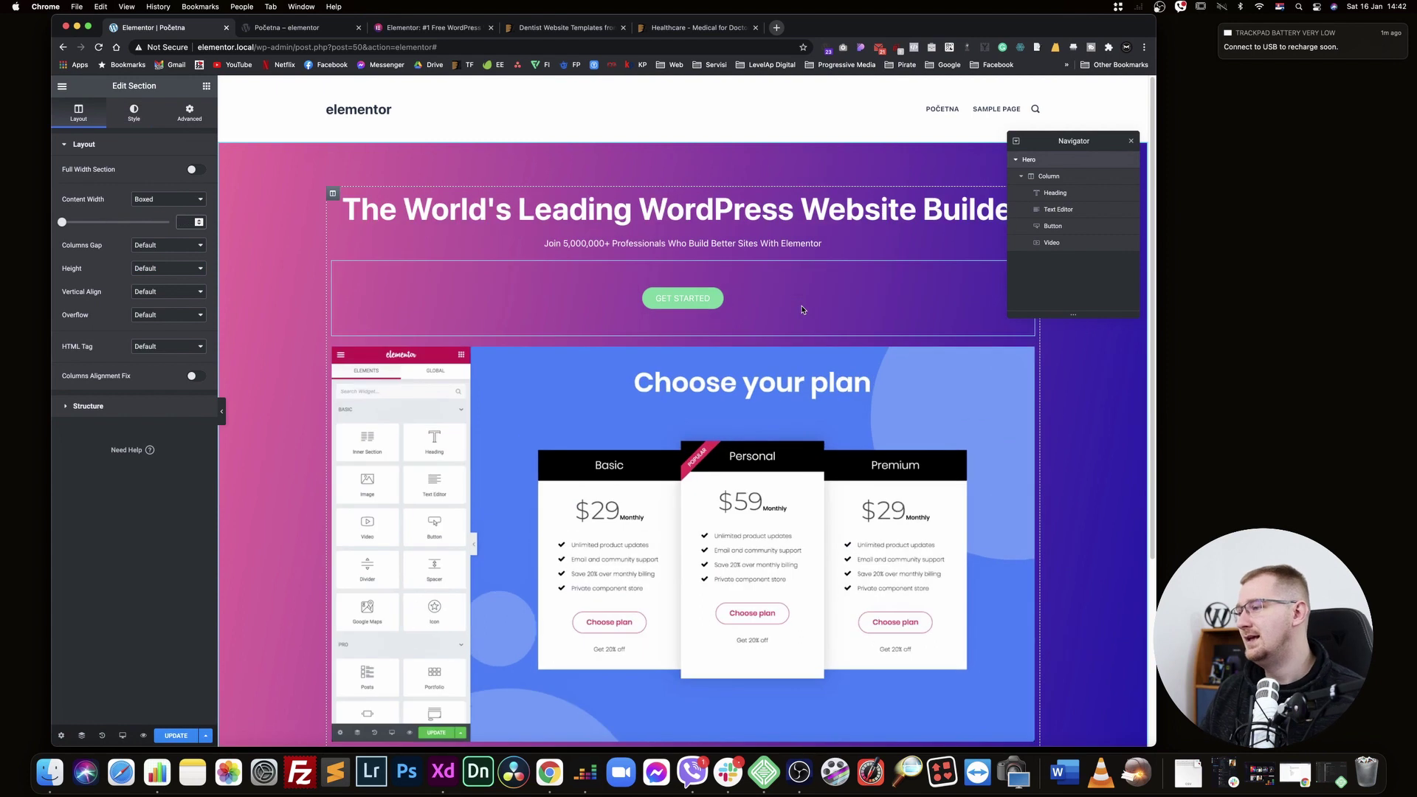
Examine the three feature text columns below the hero video on the elementor.com homepage
click(292, 30)
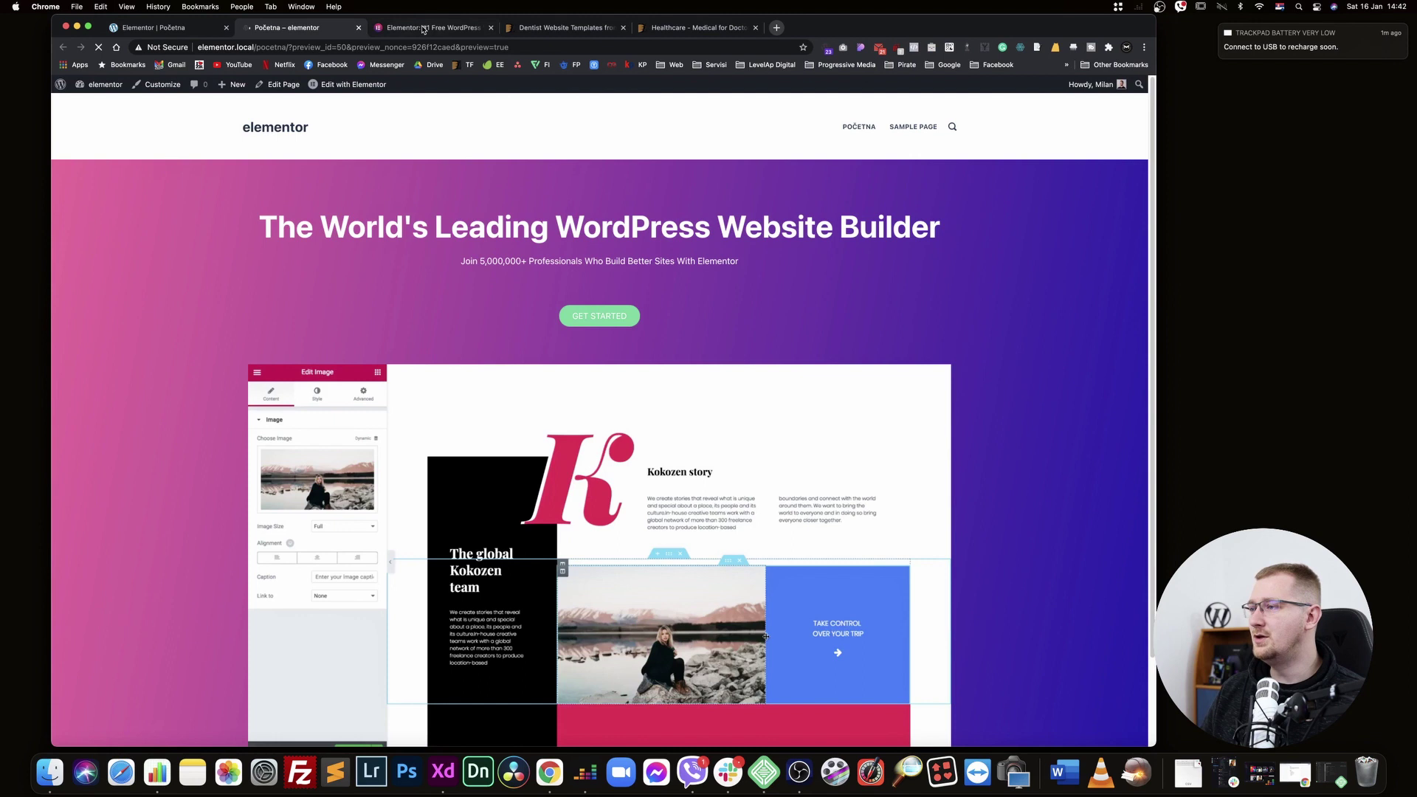
click(428, 27)
scroll(615, 483, down, 10)
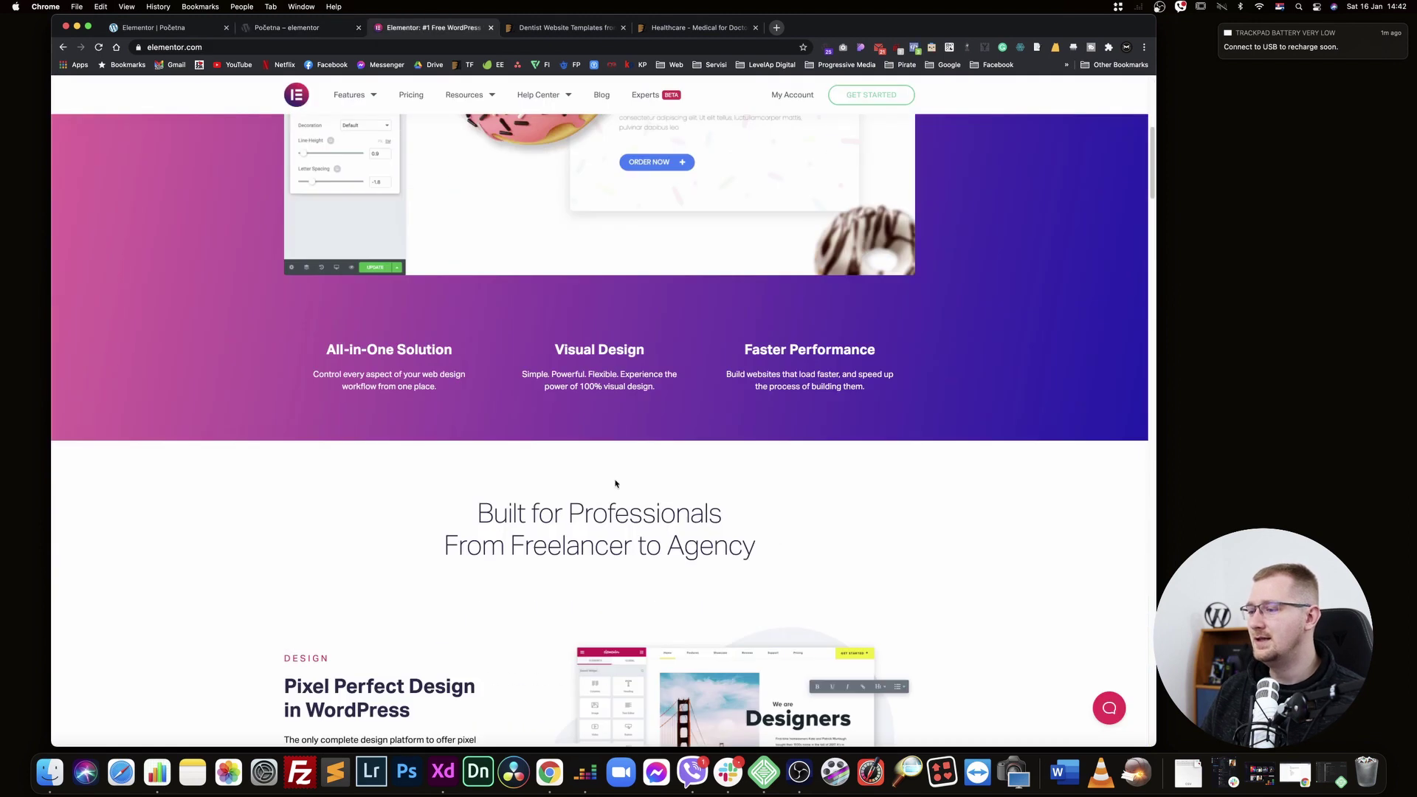
scroll(616, 483, up, 3)
drag(336, 434, 576, 444)
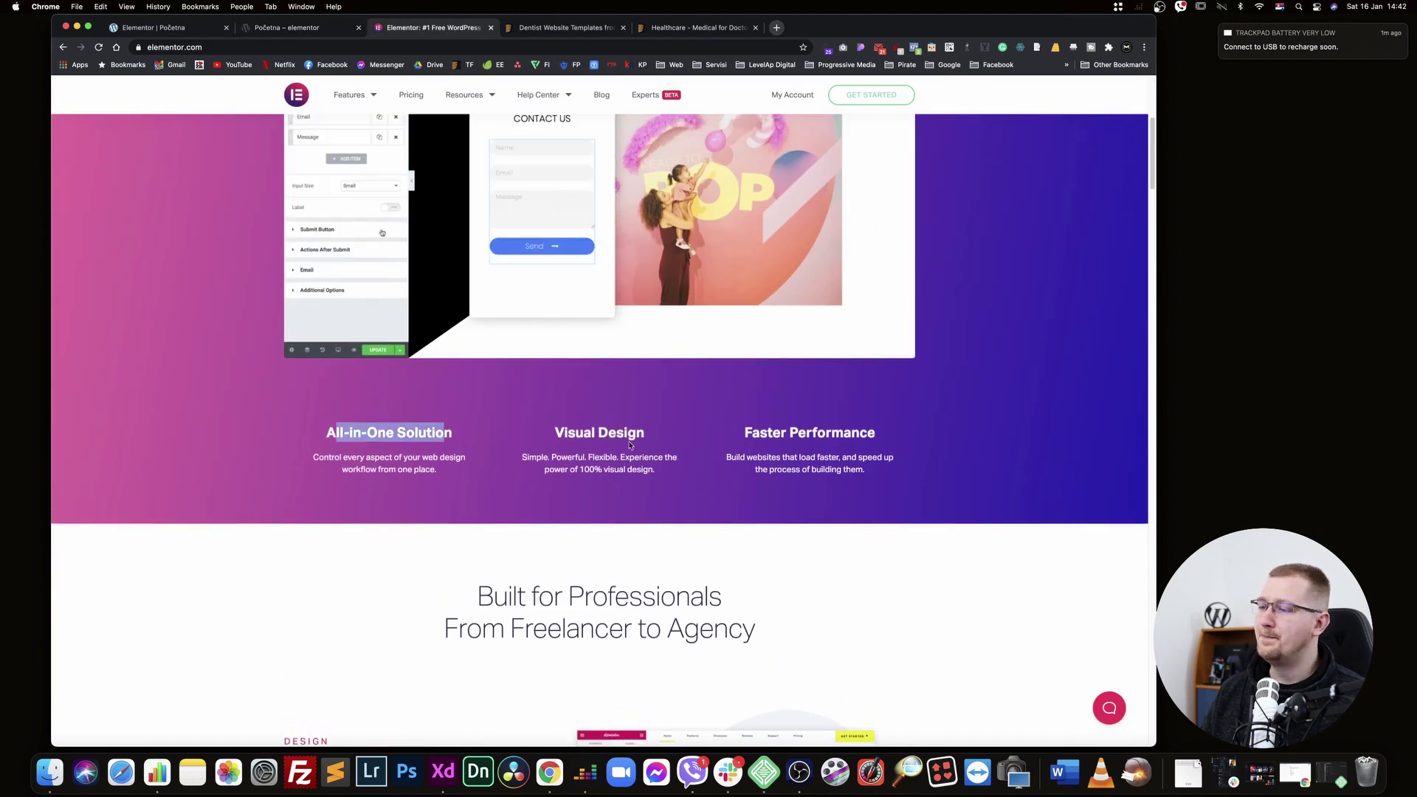
Return to the page editor and add a Heading widget below the video in the Hero section
click(159, 27)
scroll(696, 577, down, 5)
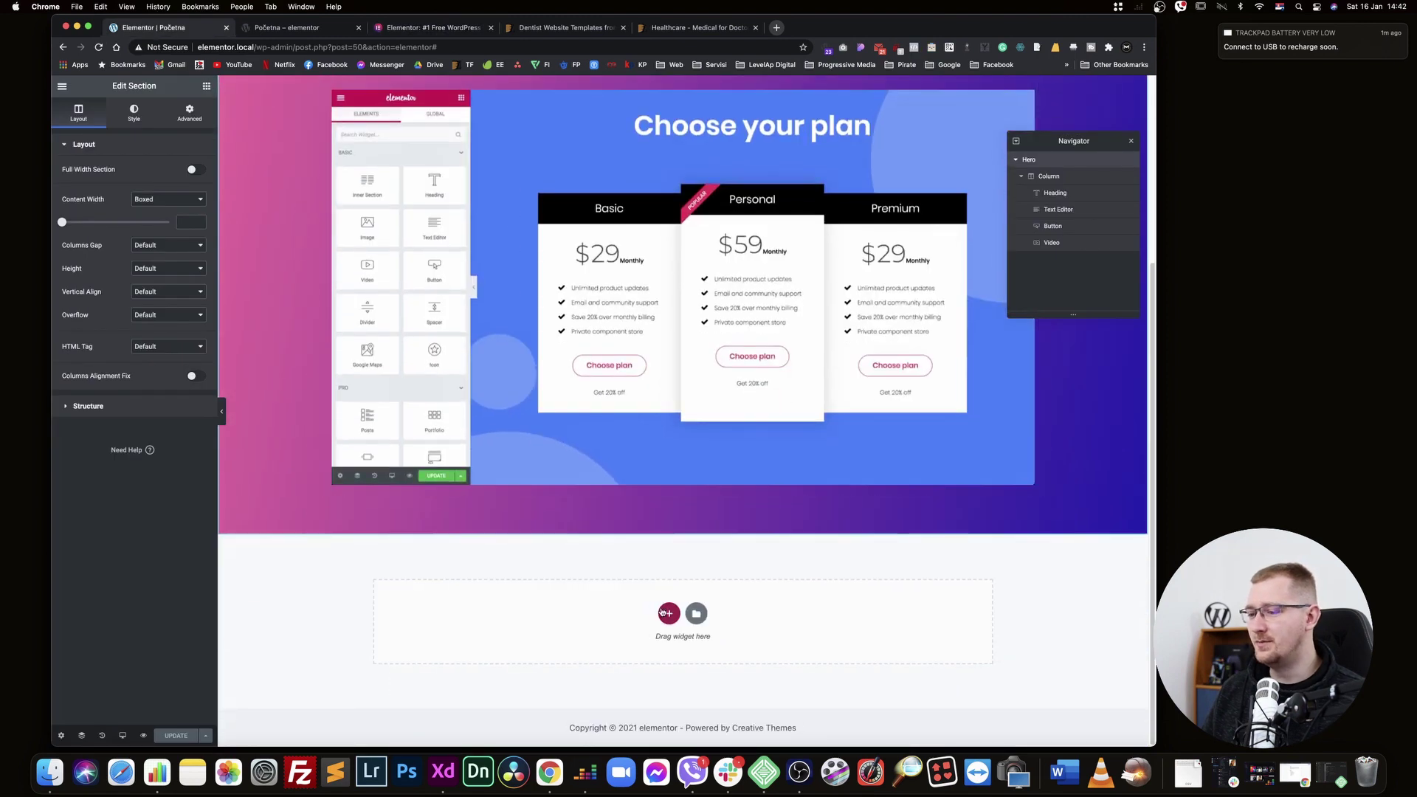
click(206, 86)
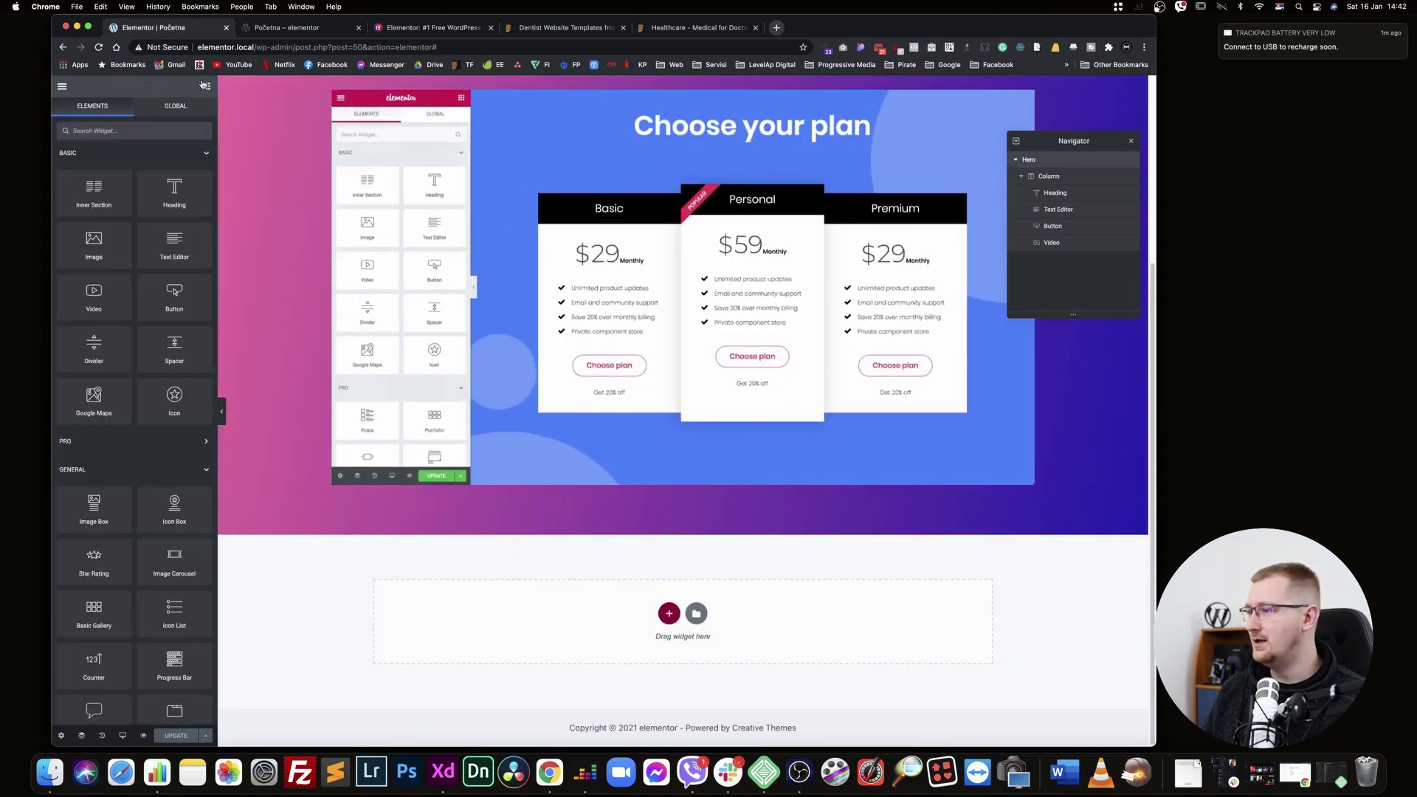
drag(174, 189, 535, 485)
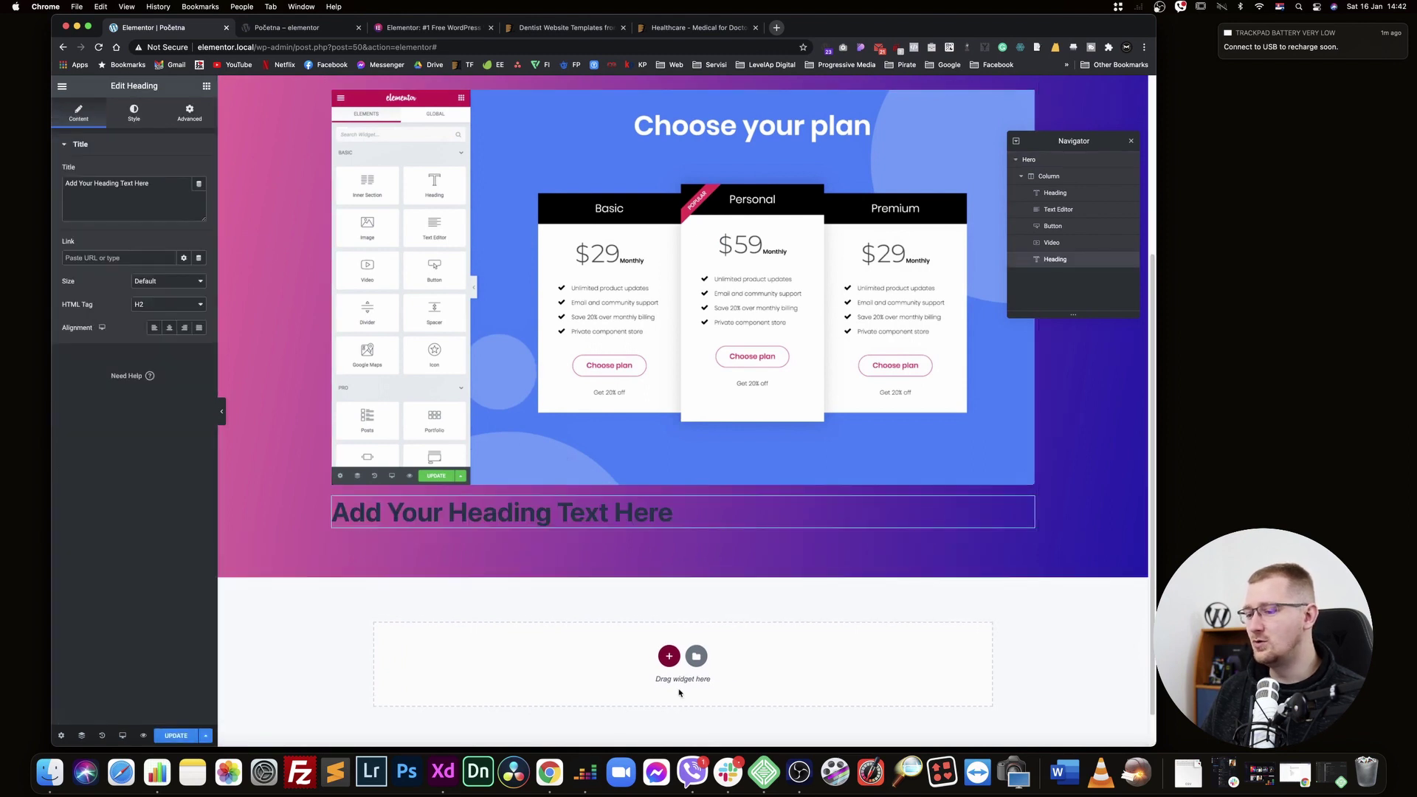
Try a three-column section below the Hero section, and delete both it and the placeholder heading under the video
click(670, 657)
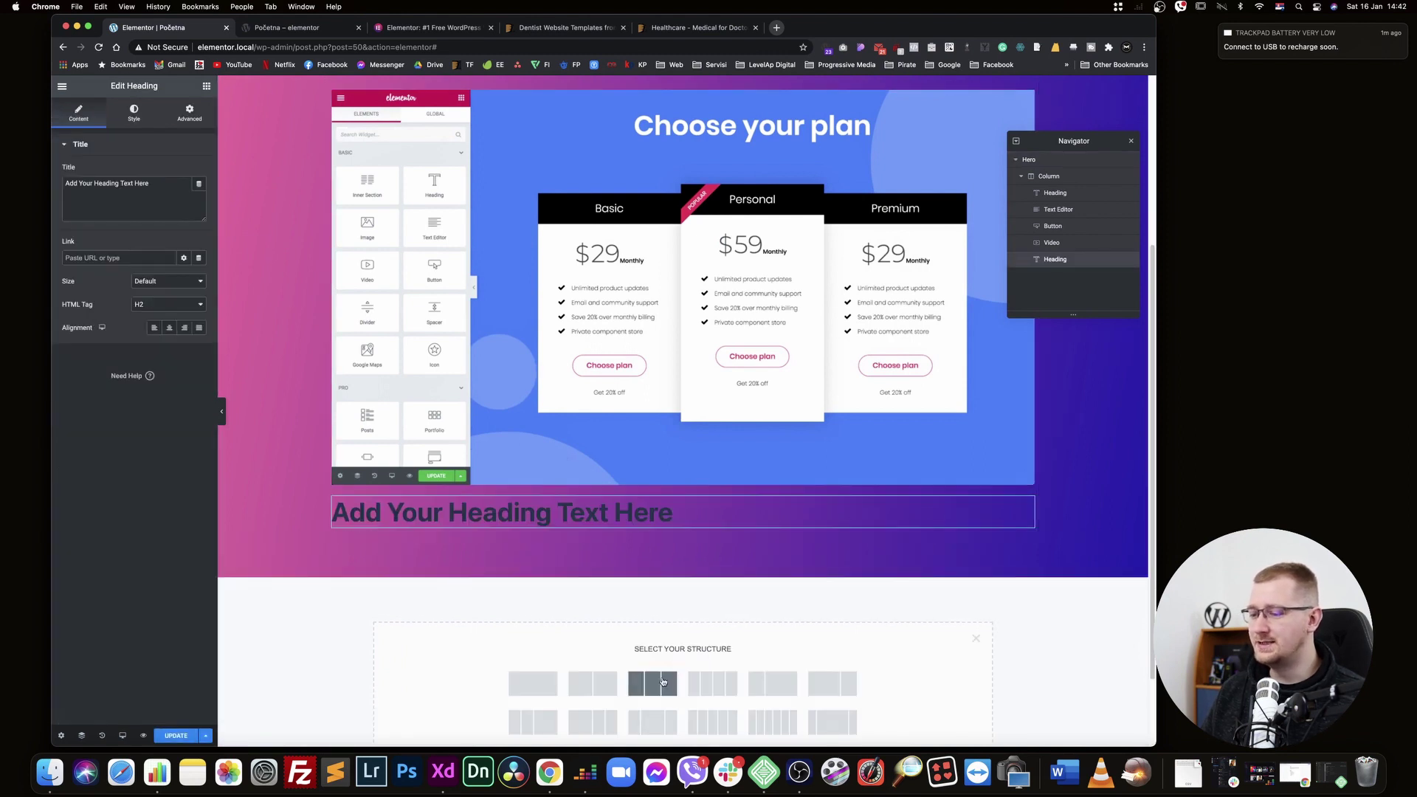
click(663, 681)
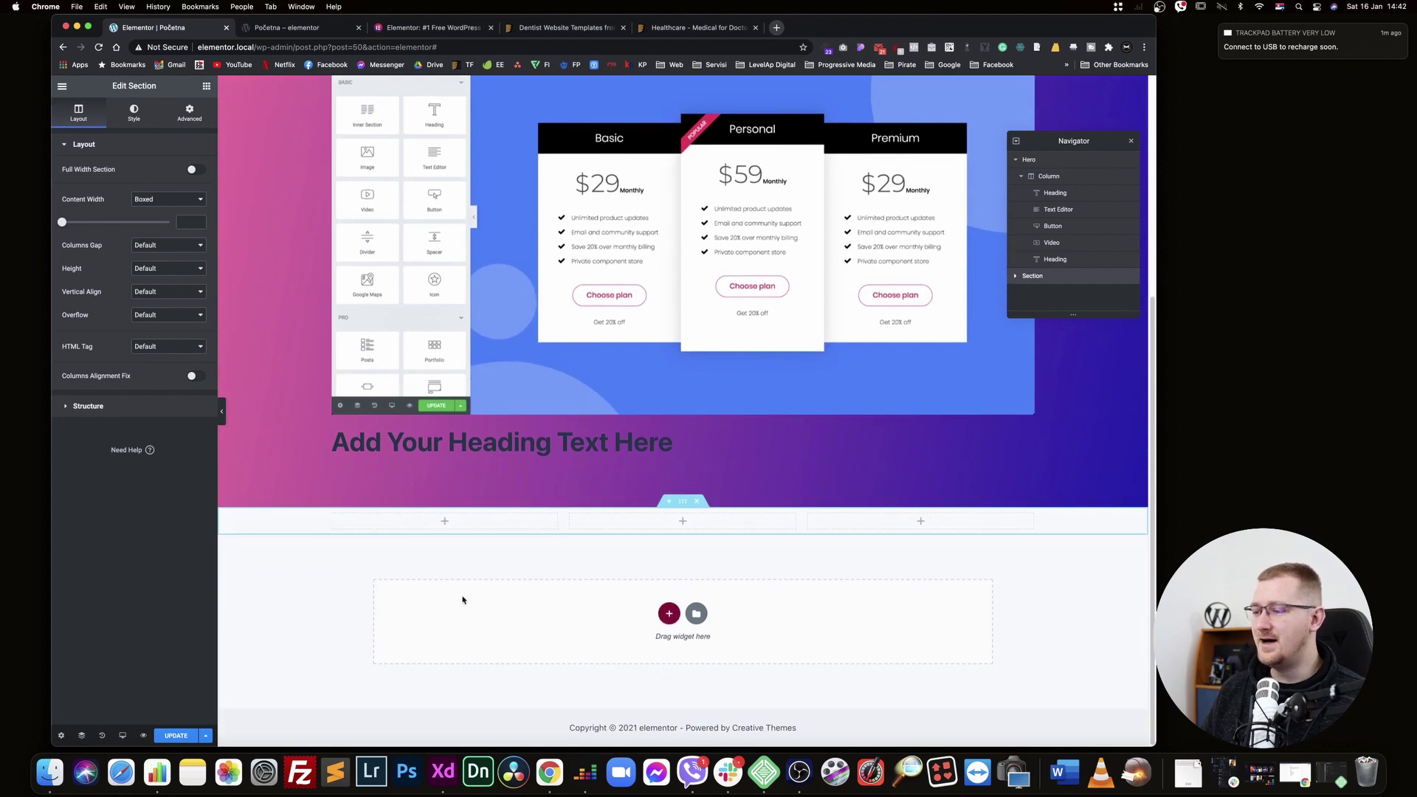
click(697, 502)
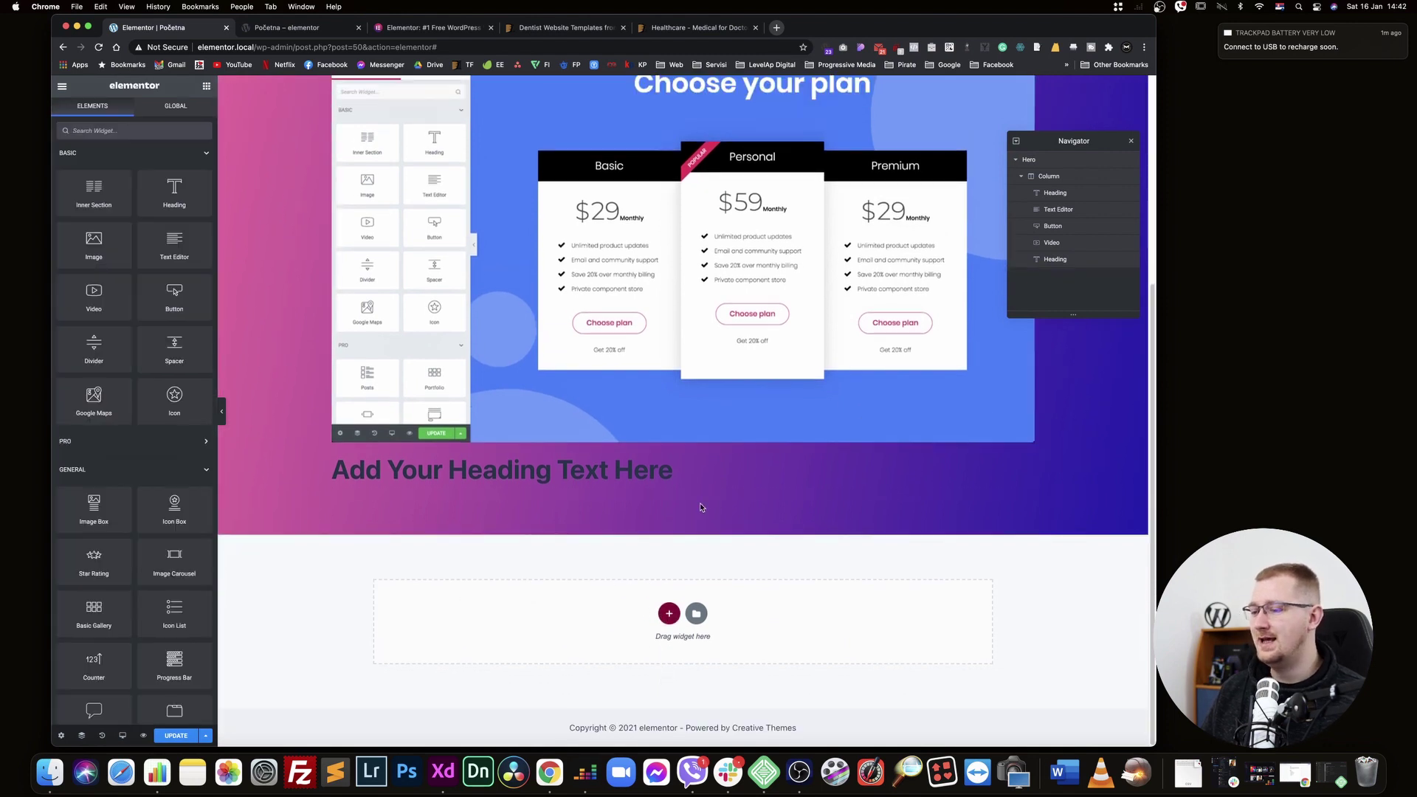
right_click(517, 489)
click(568, 640)
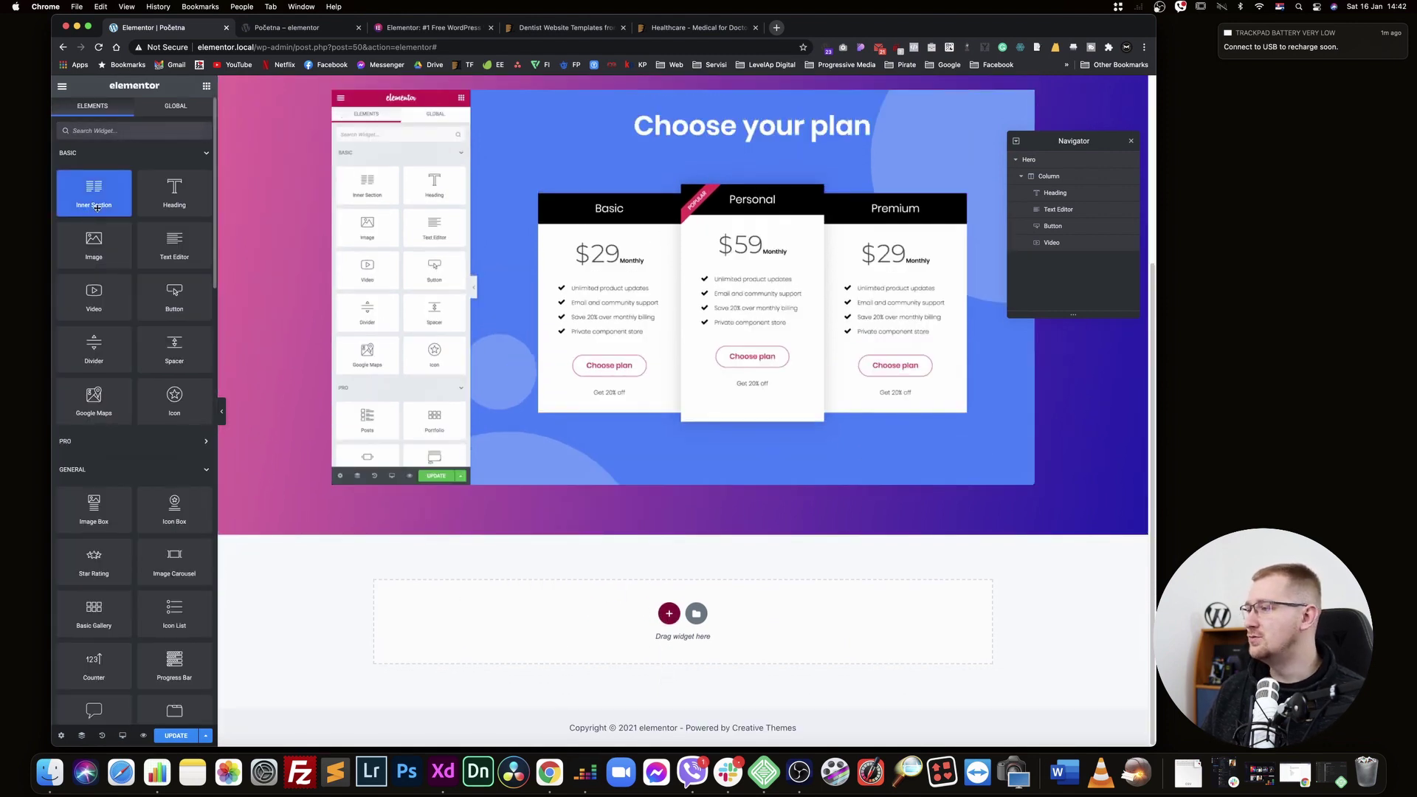
Add an Inner Section below the hero video and place a Heading and a Text Editor widget in its first column
drag(498, 370, 573, 476)
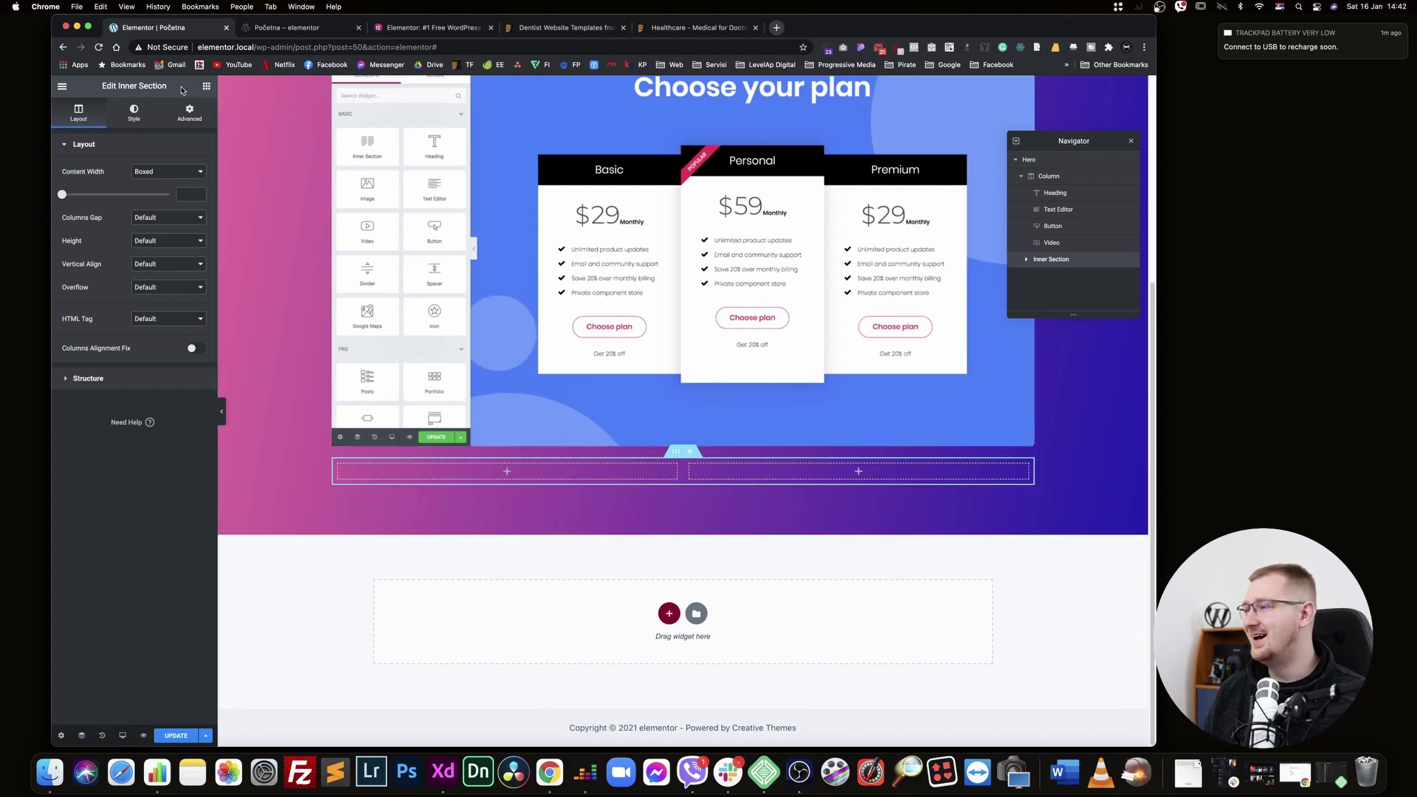
click(206, 87)
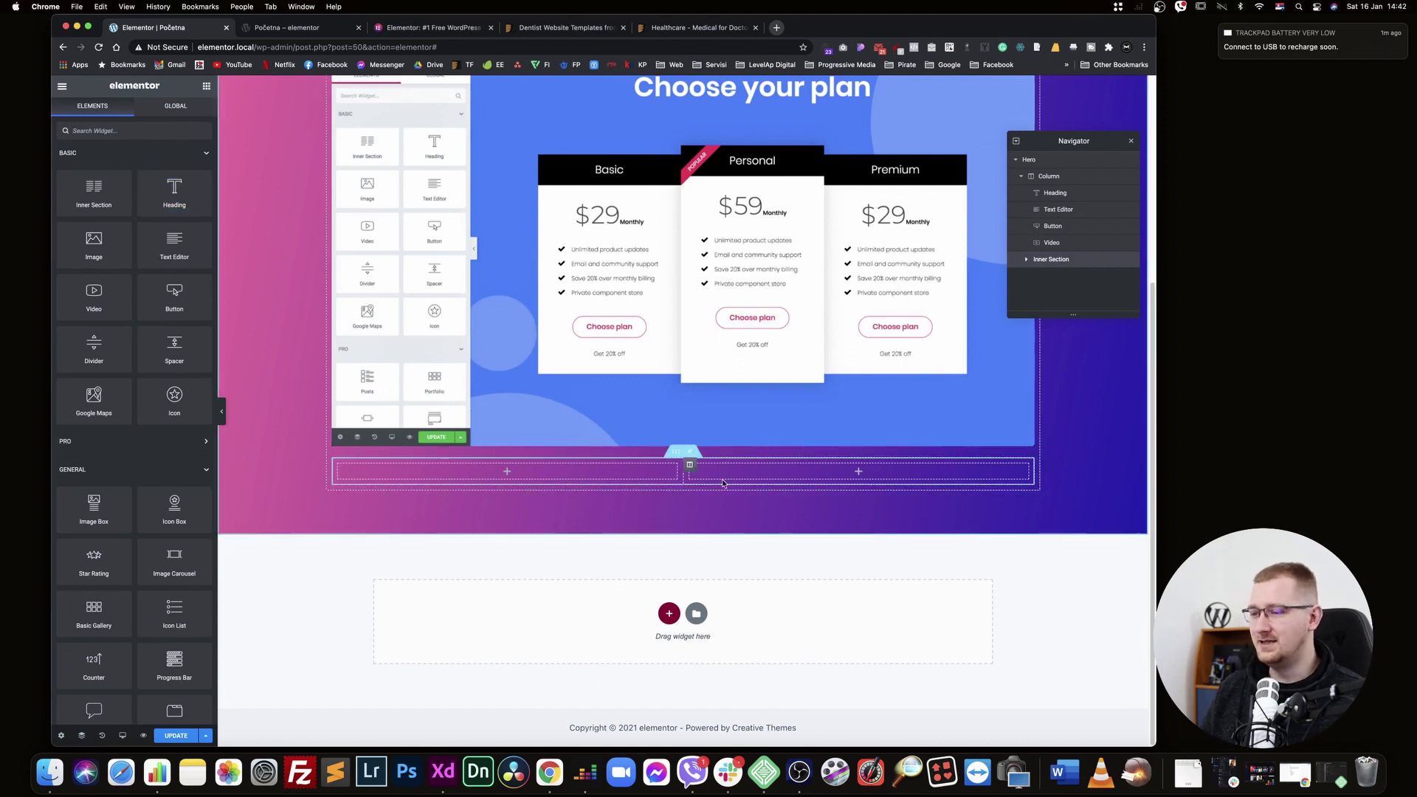
drag(174, 192, 505, 472)
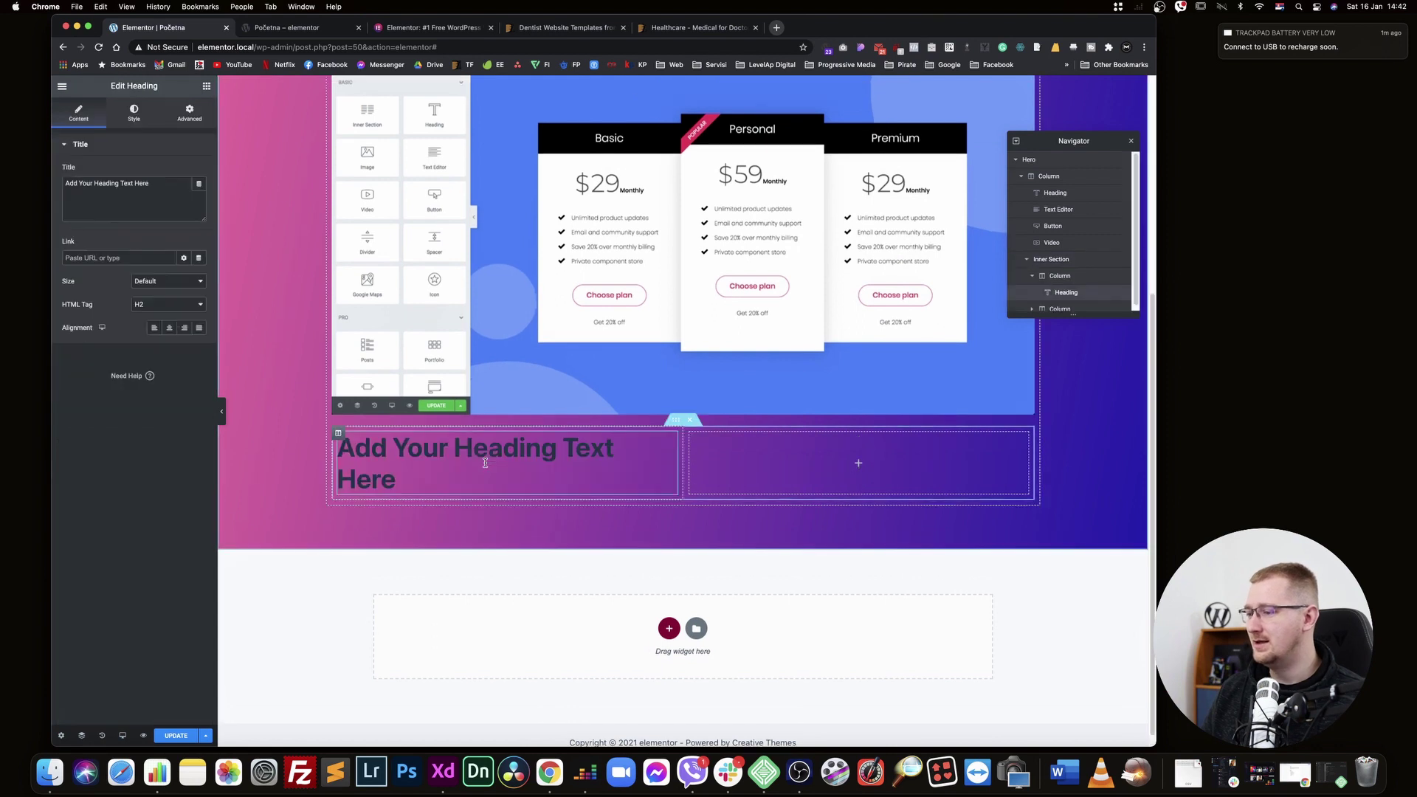
click(206, 86)
drag(174, 244, 458, 492)
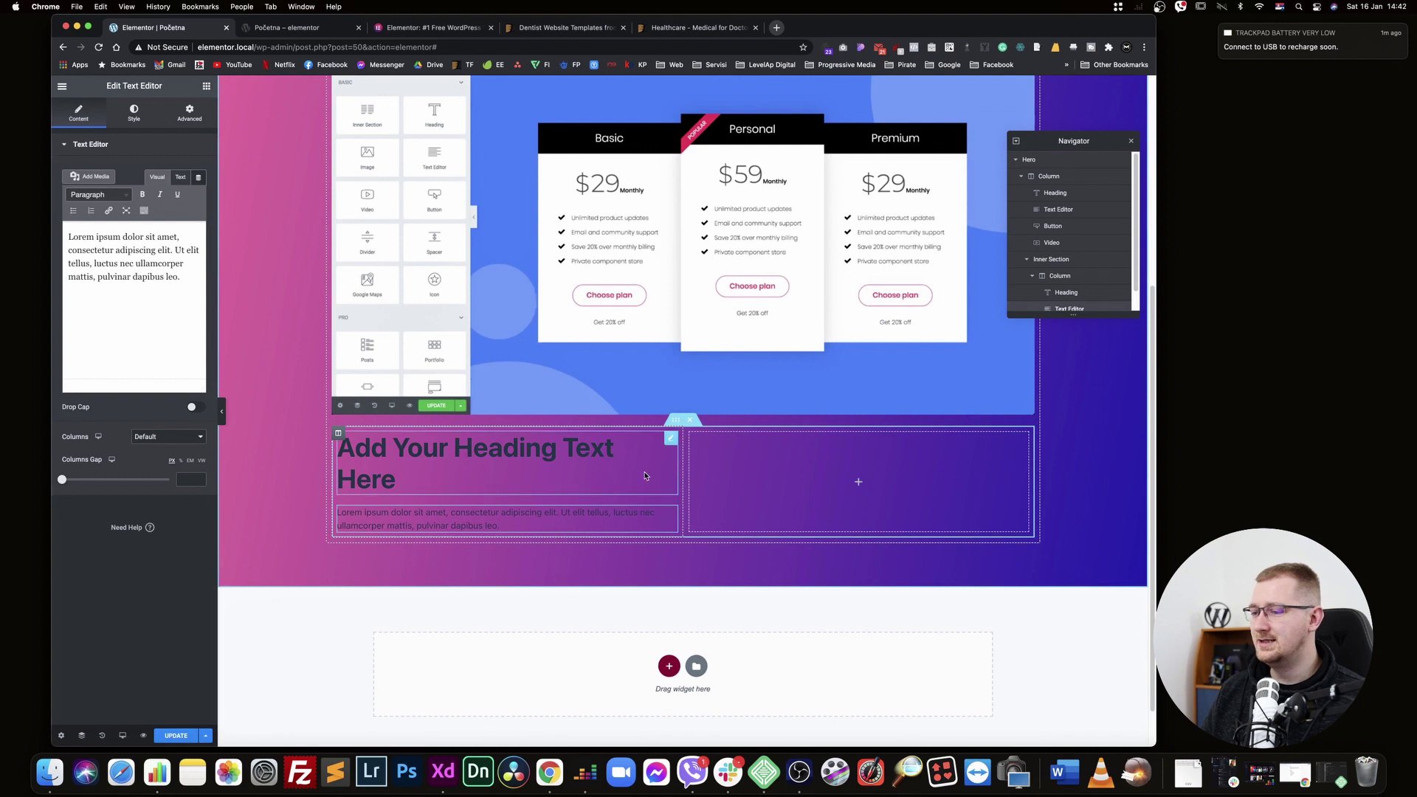
Set the width of the inner section's first column to 70%
click(338, 434)
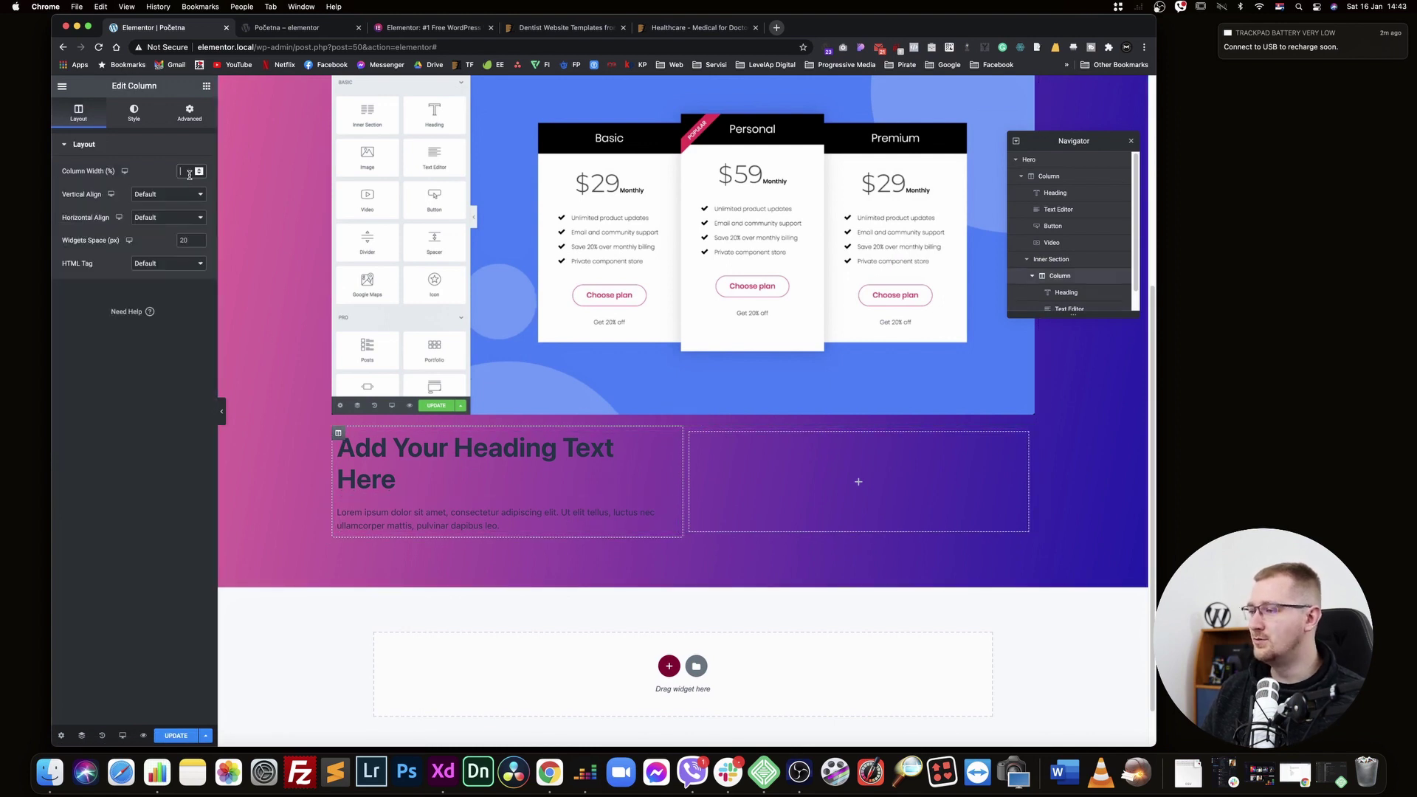
text(70)
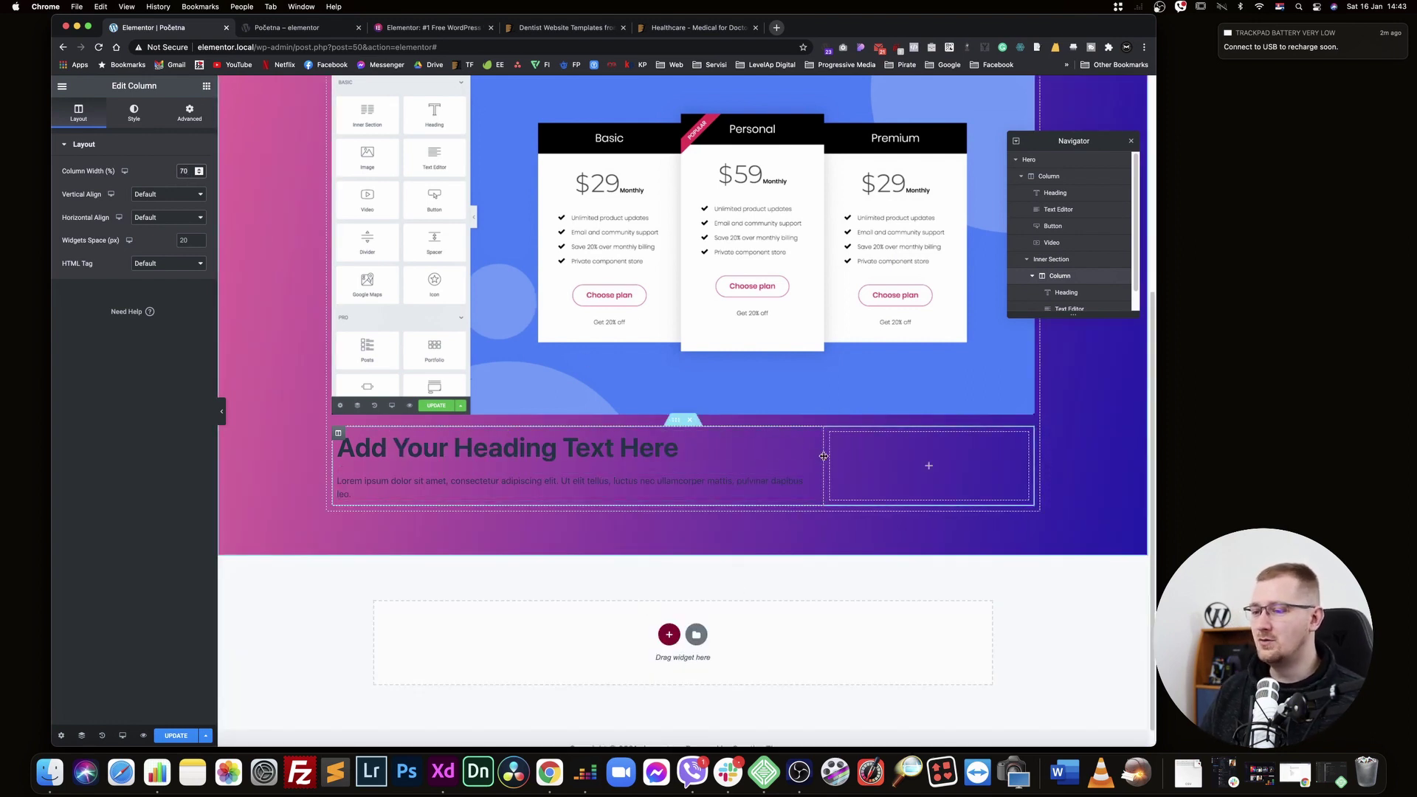
Resize the inner section's columns and set the first column's width to 50%
drag(824, 460, 546, 504)
drag(463, 523, 631, 472)
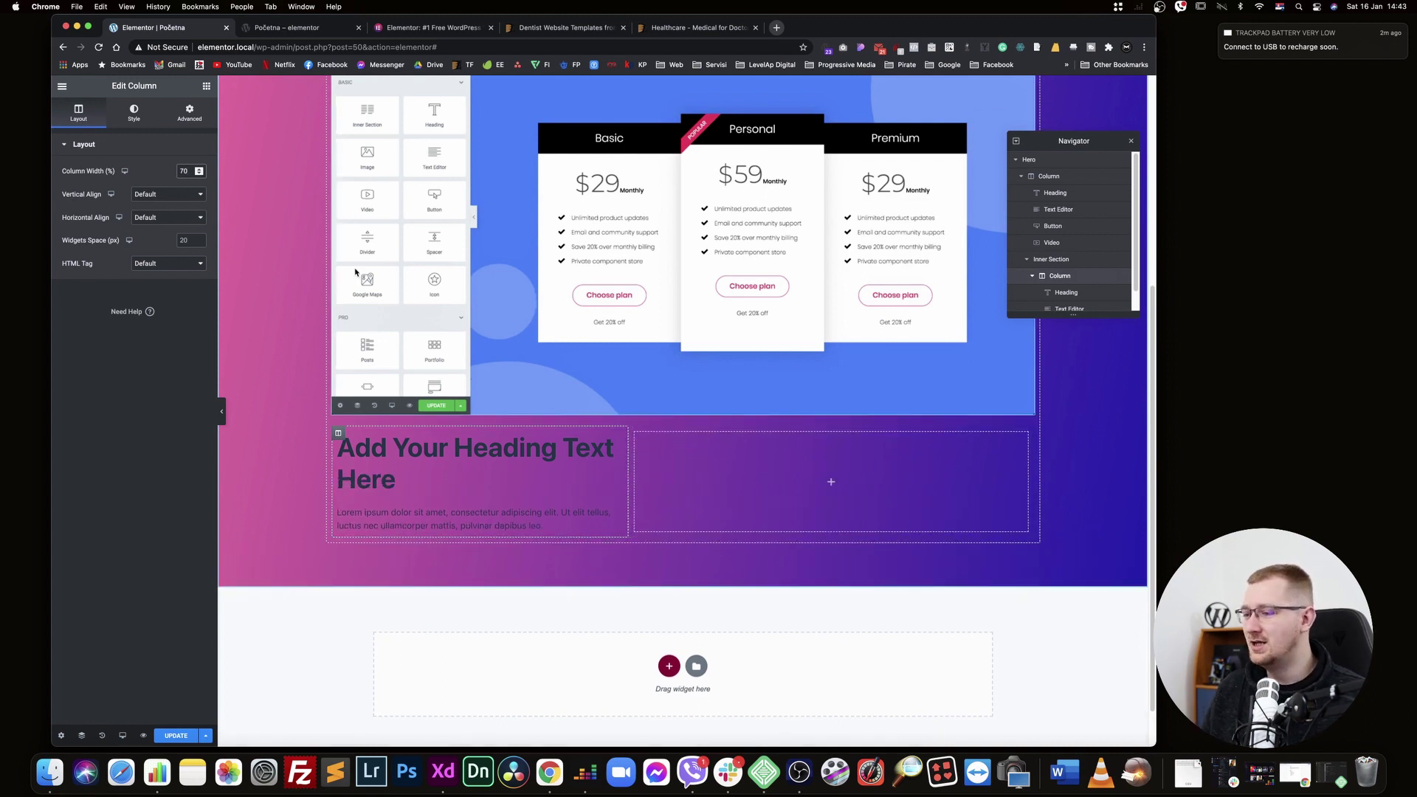
text(50)
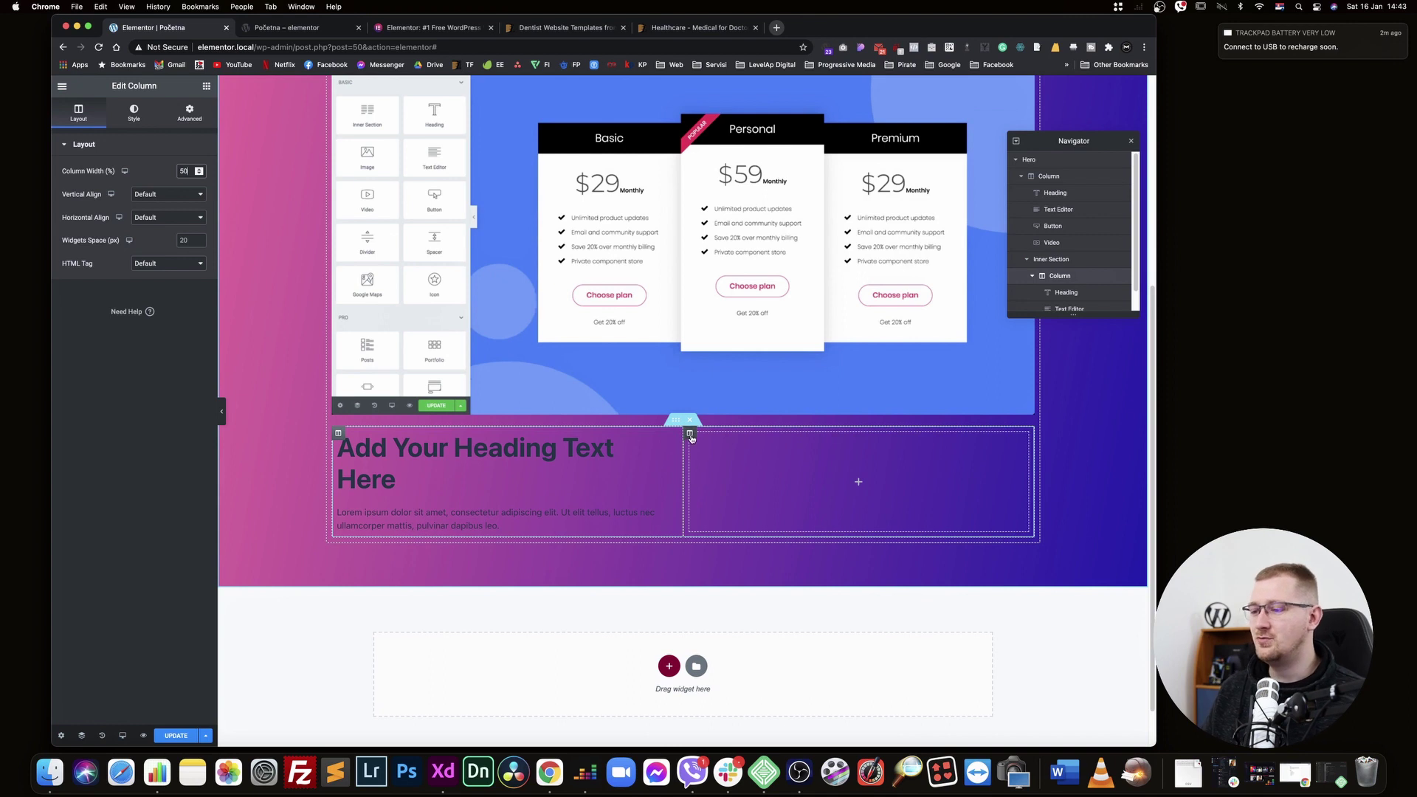
Add a third column to the inner section by duplicating its empty second column
right_click(691, 435)
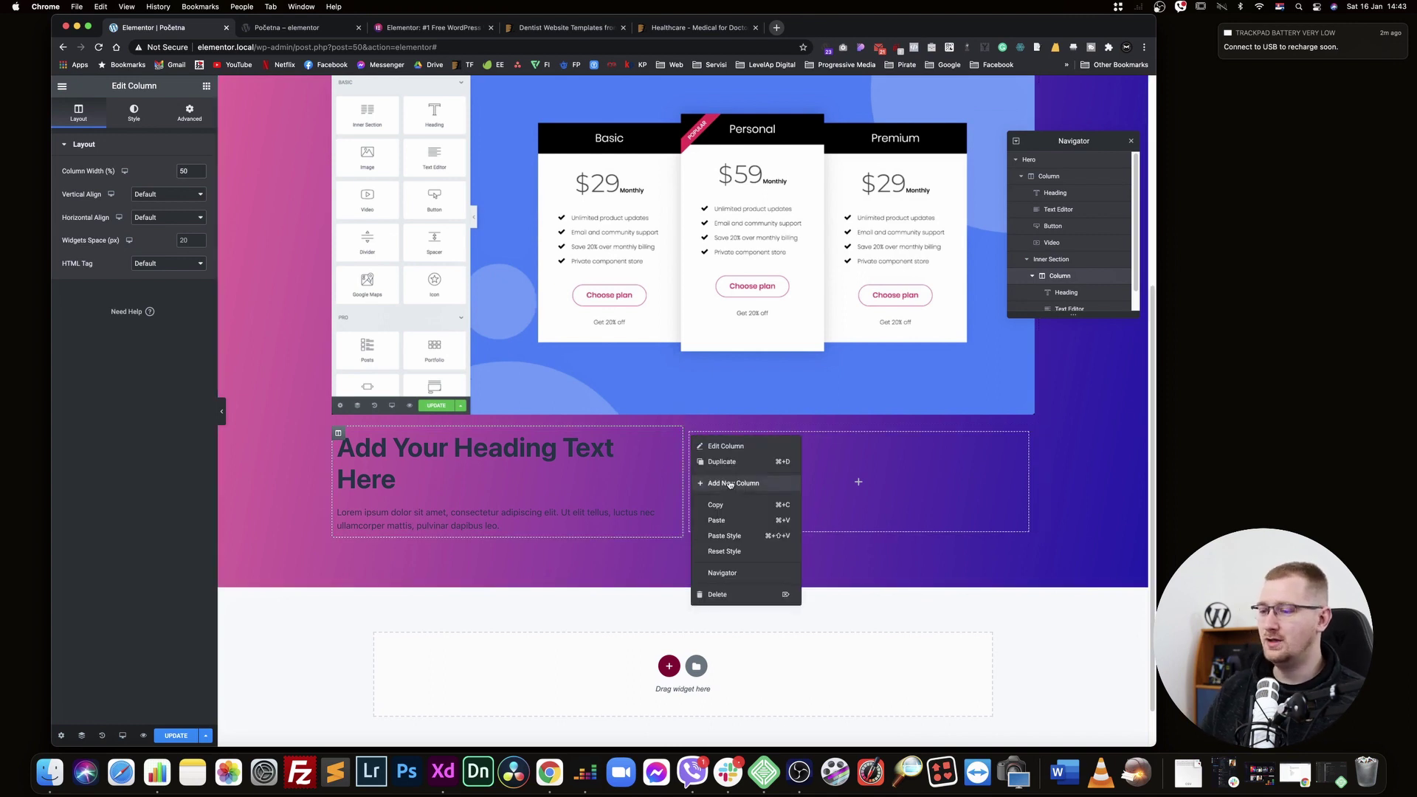
click(778, 483)
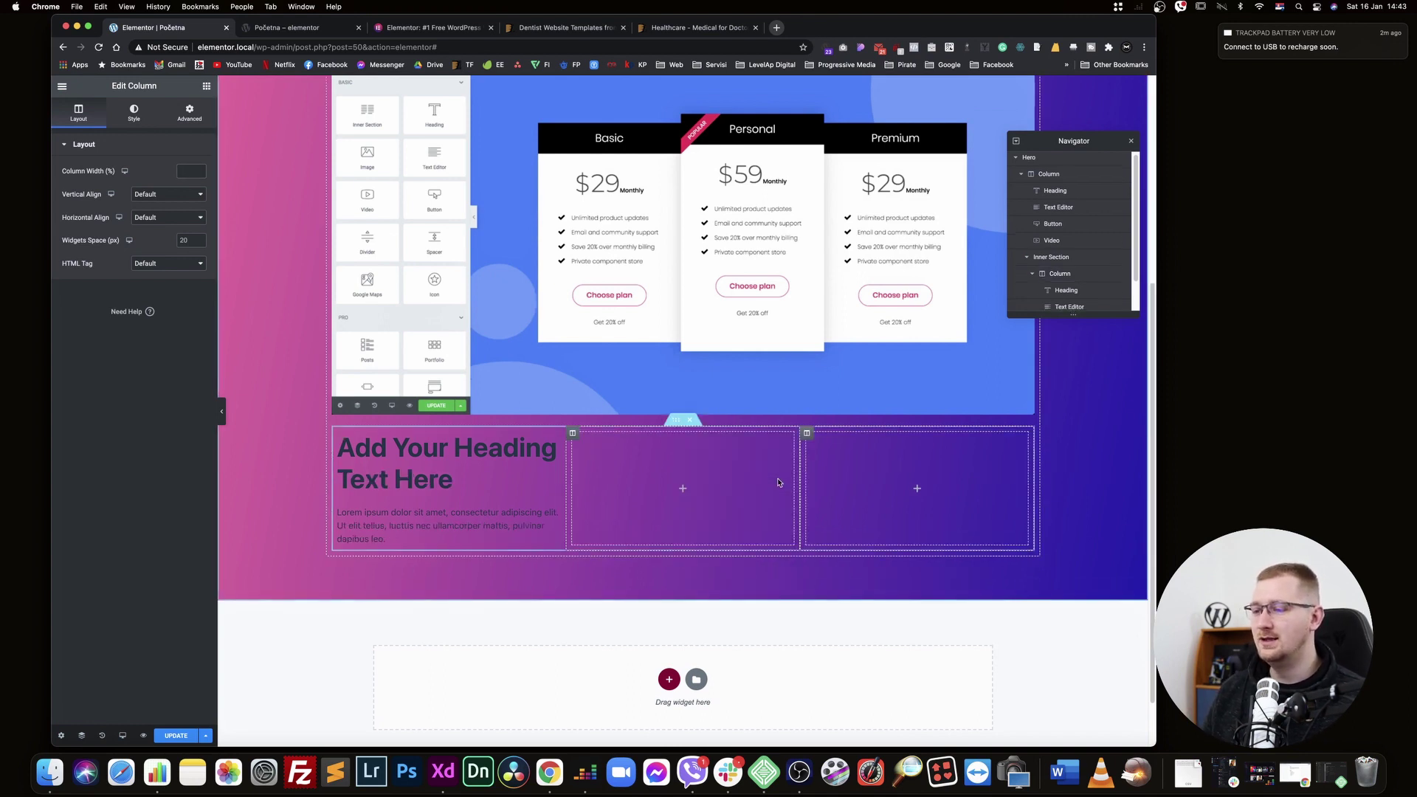
key(super+z)
right_click(691, 436)
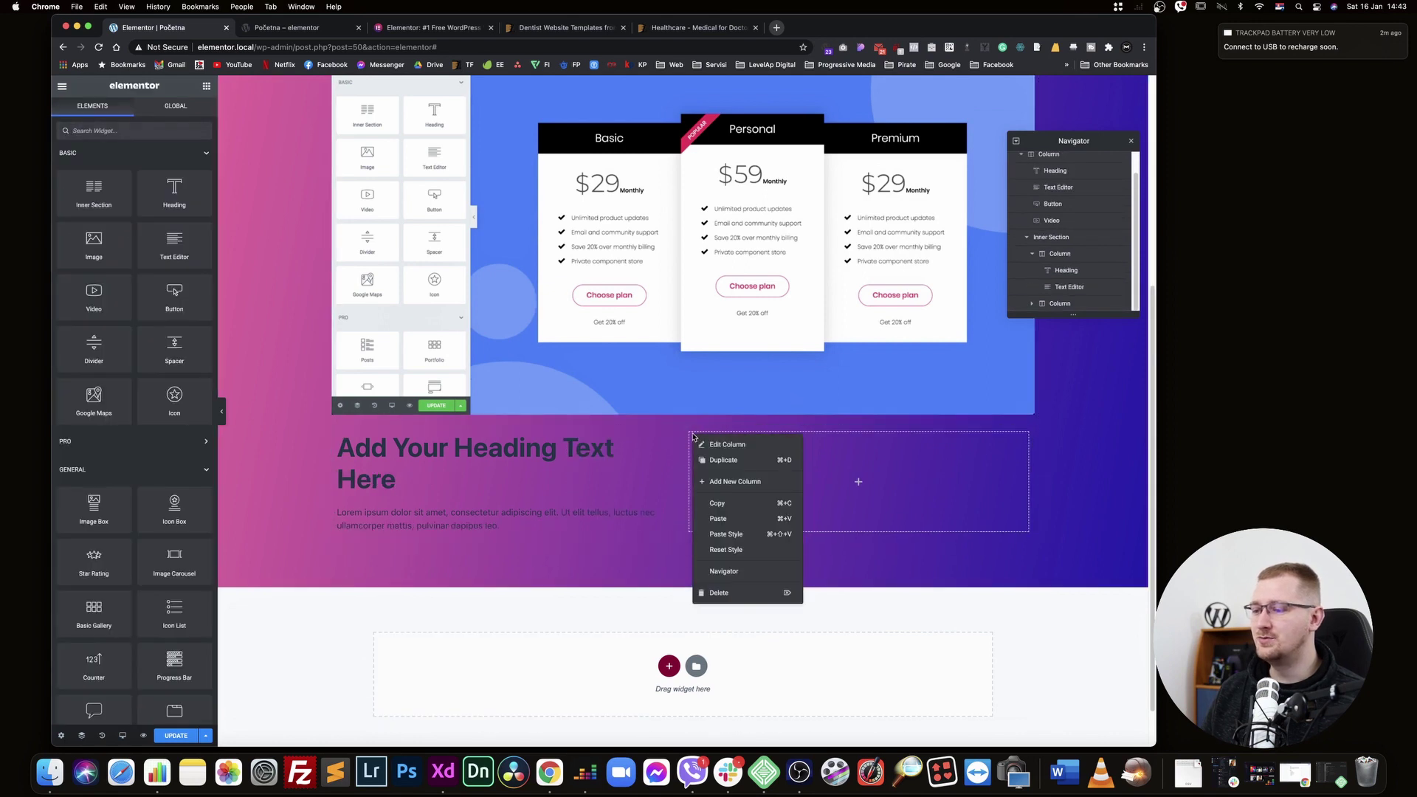
click(742, 465)
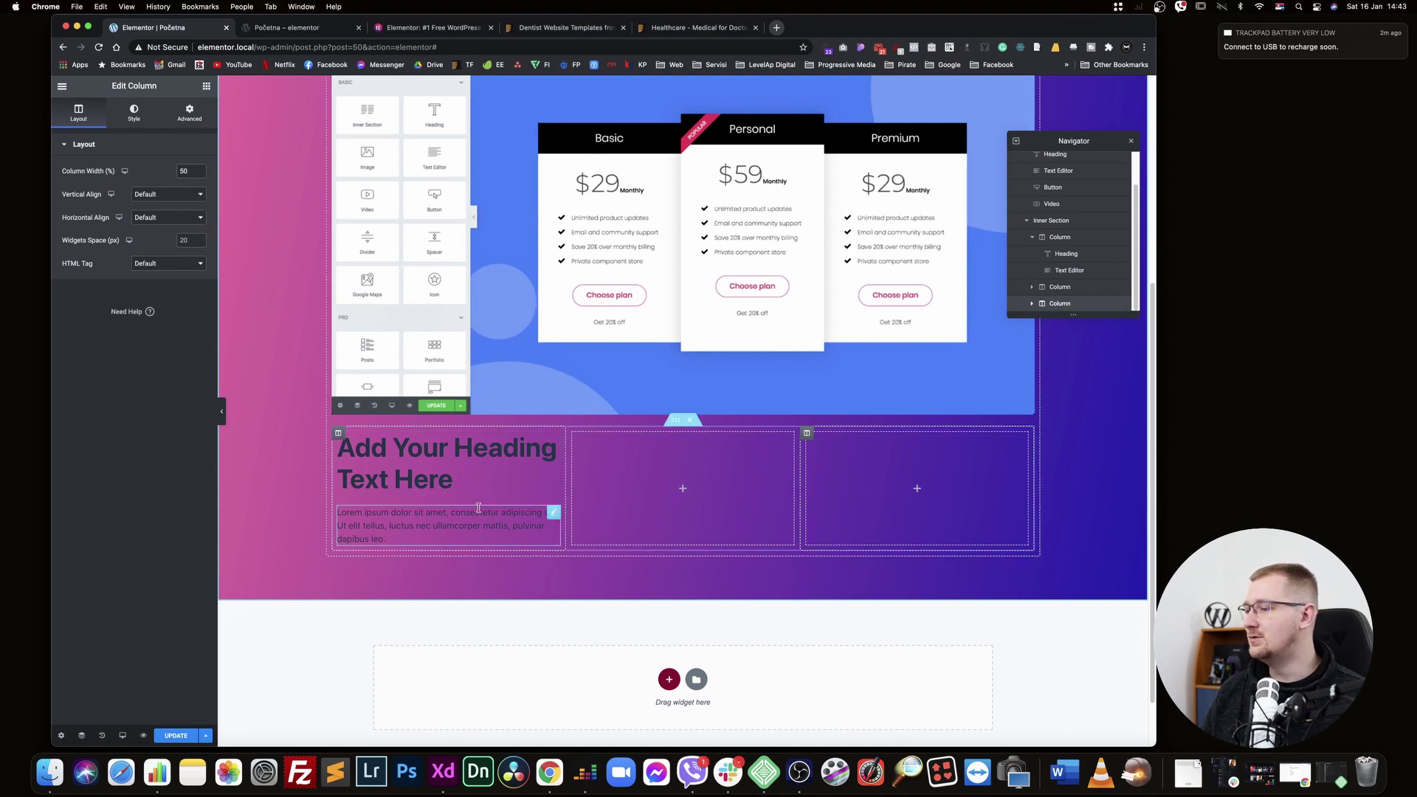
Try the White global color on the first column's heading and undo it
click(476, 459)
click(133, 112)
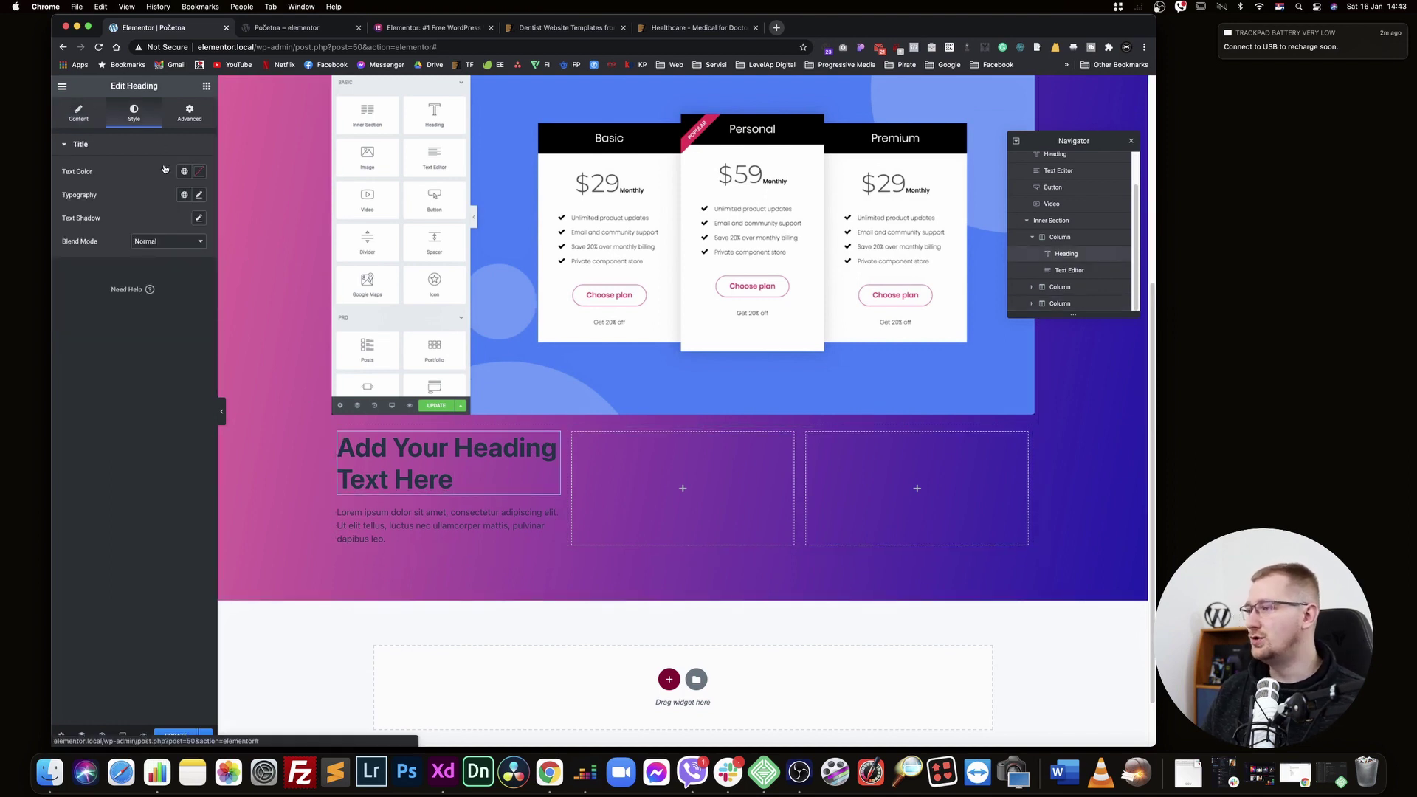
click(184, 171)
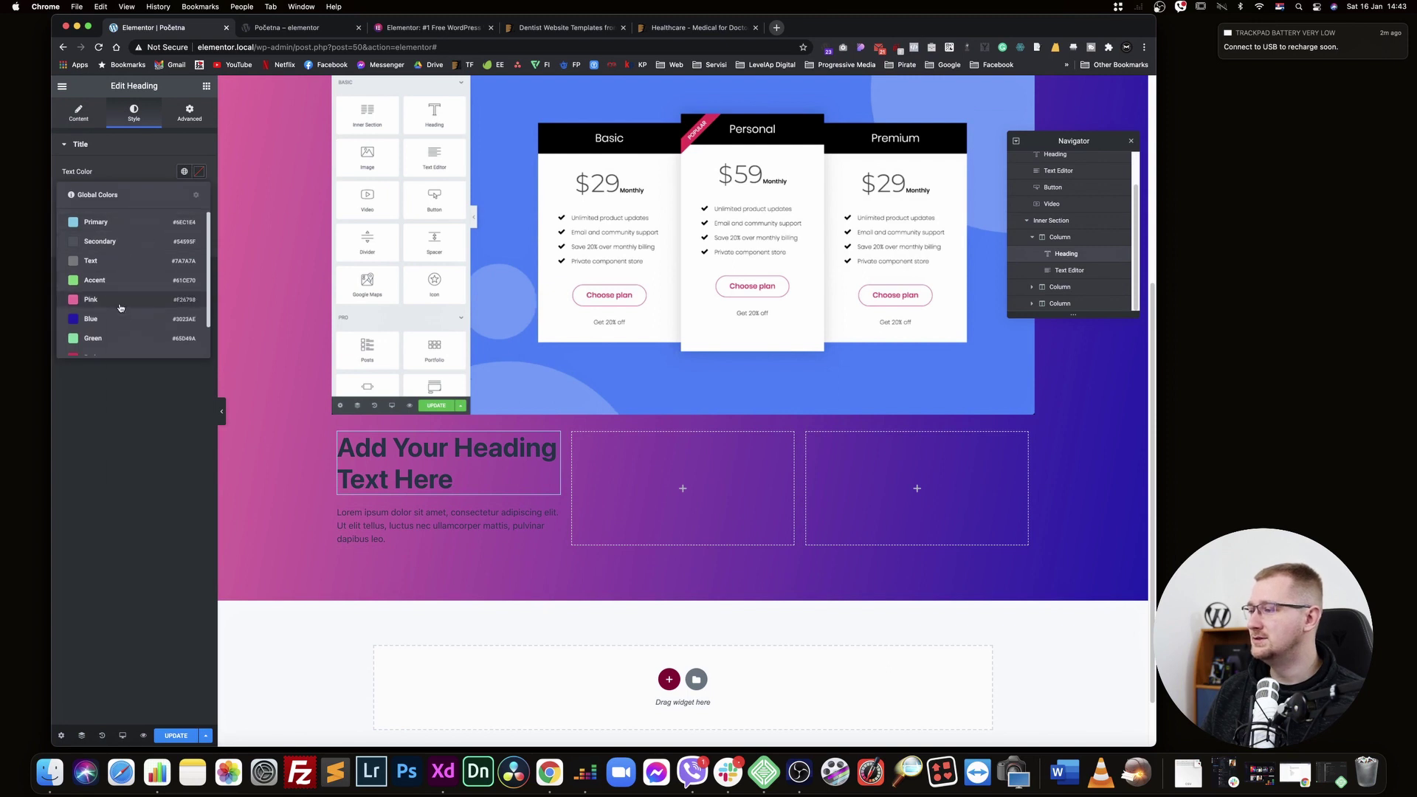
click(99, 340)
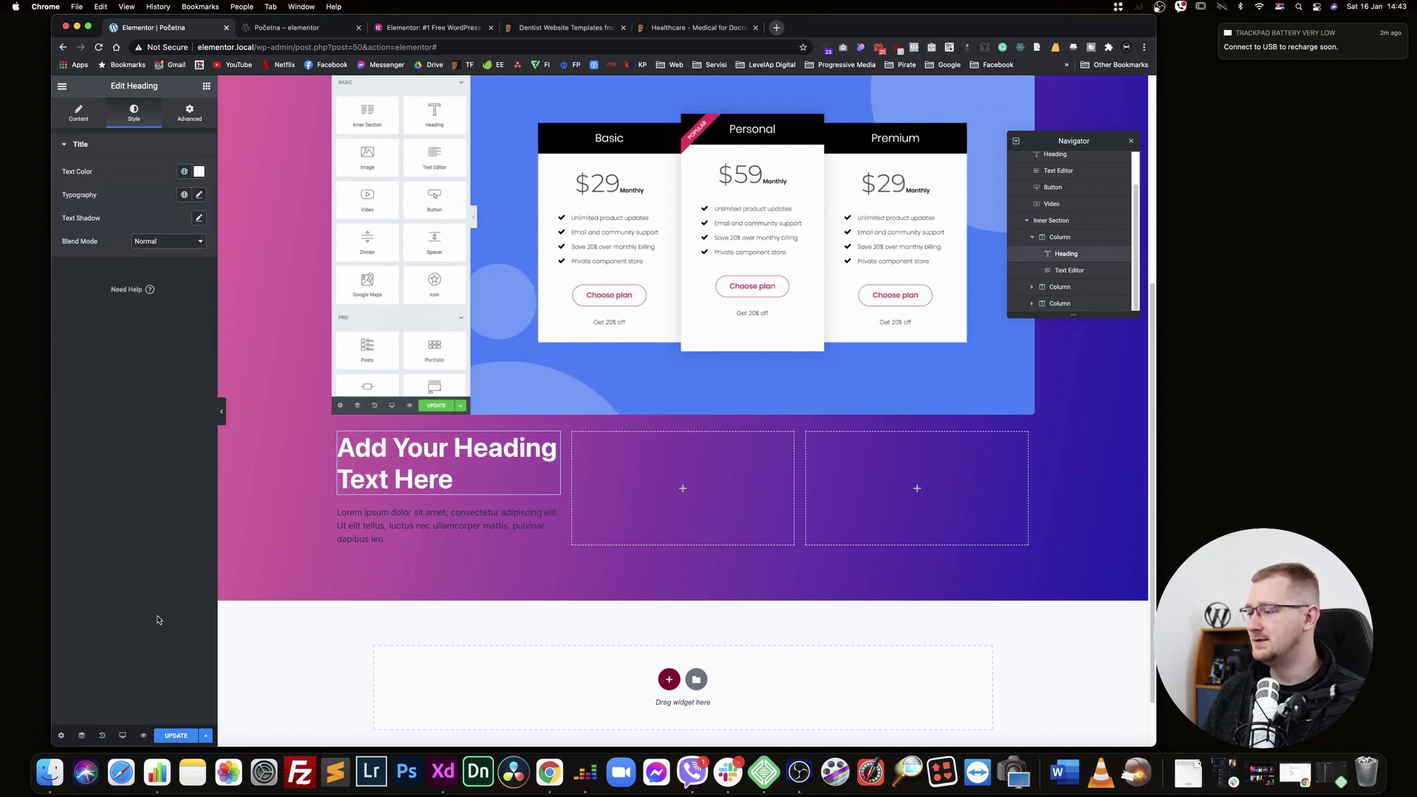
key(super+z)
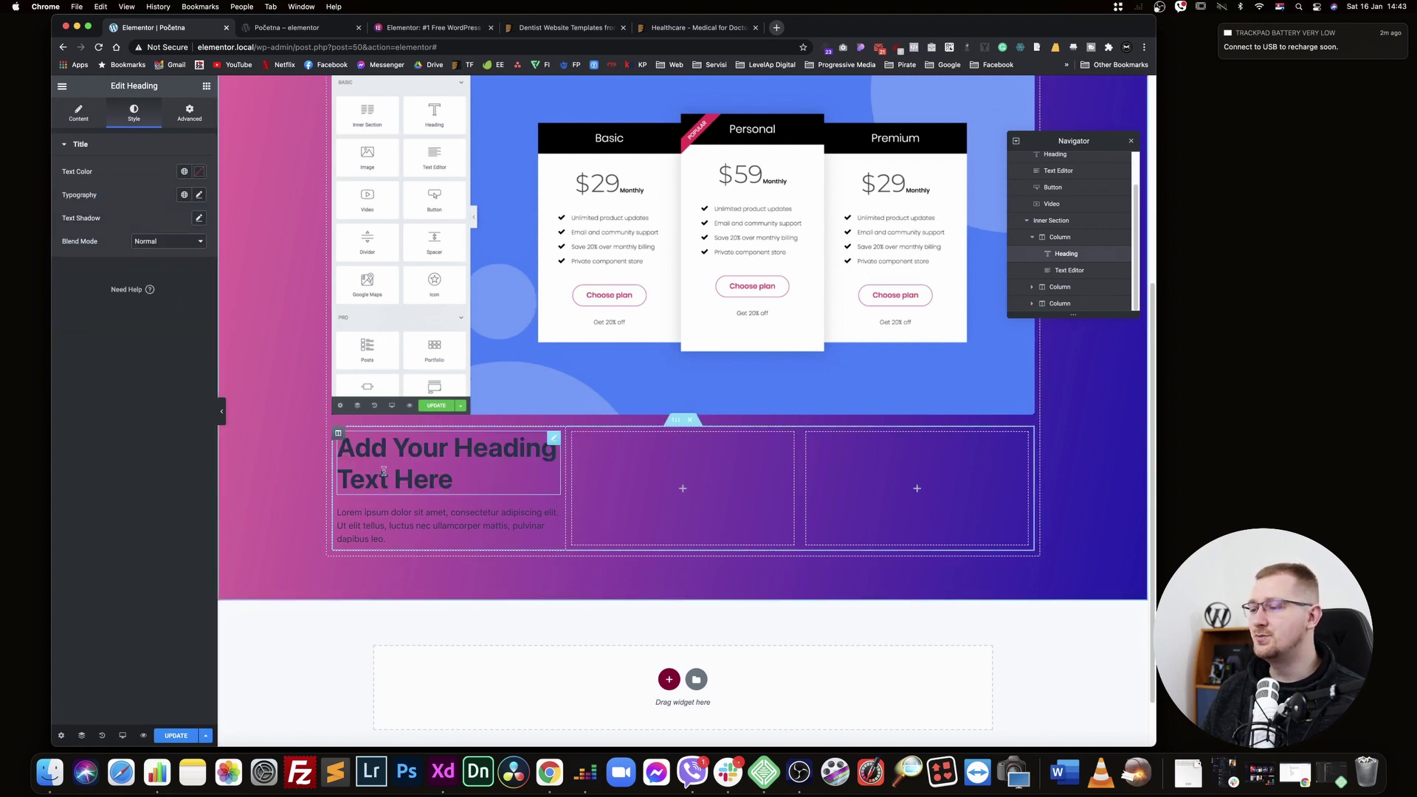
Center the text of the inner section's first column through the column's typography settings
click(338, 434)
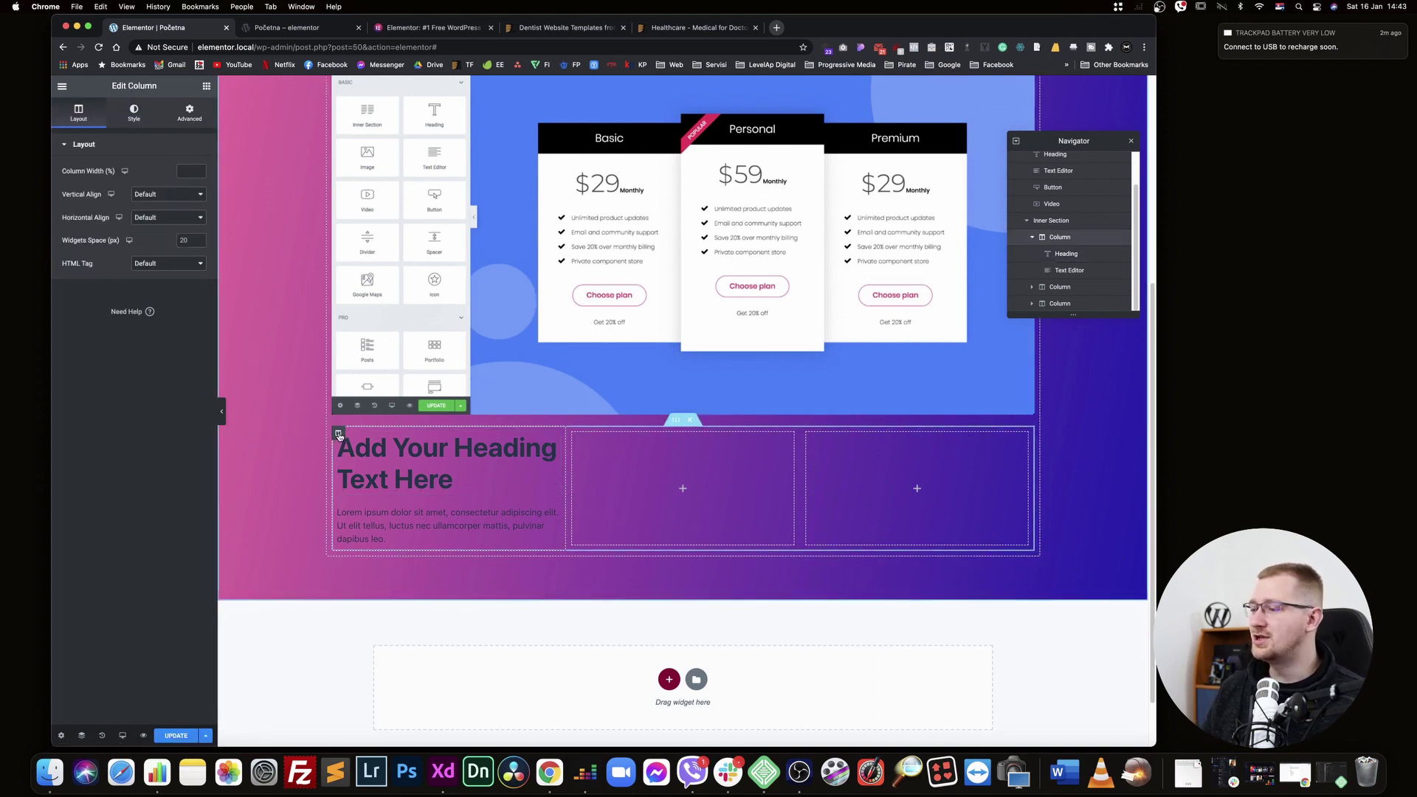
click(135, 114)
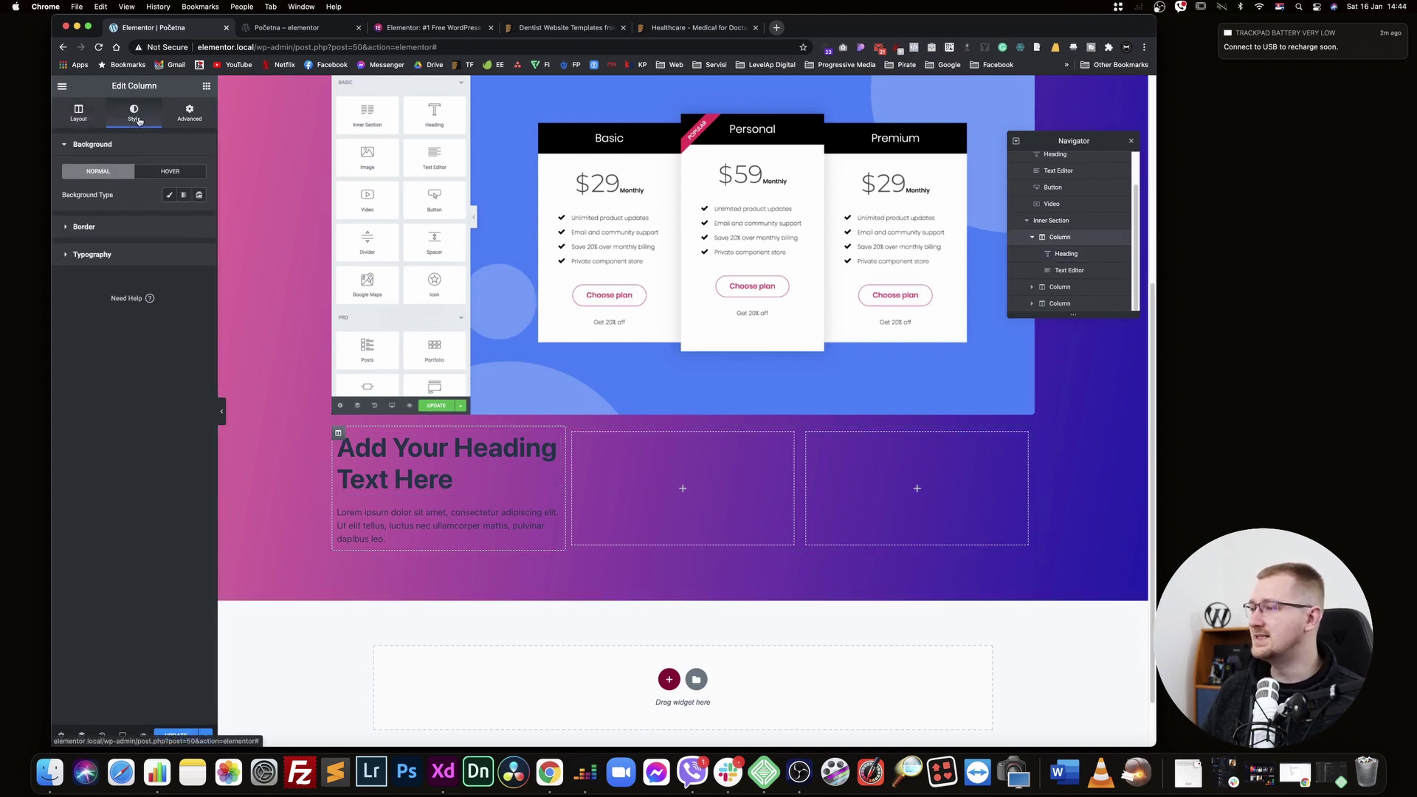
click(109, 254)
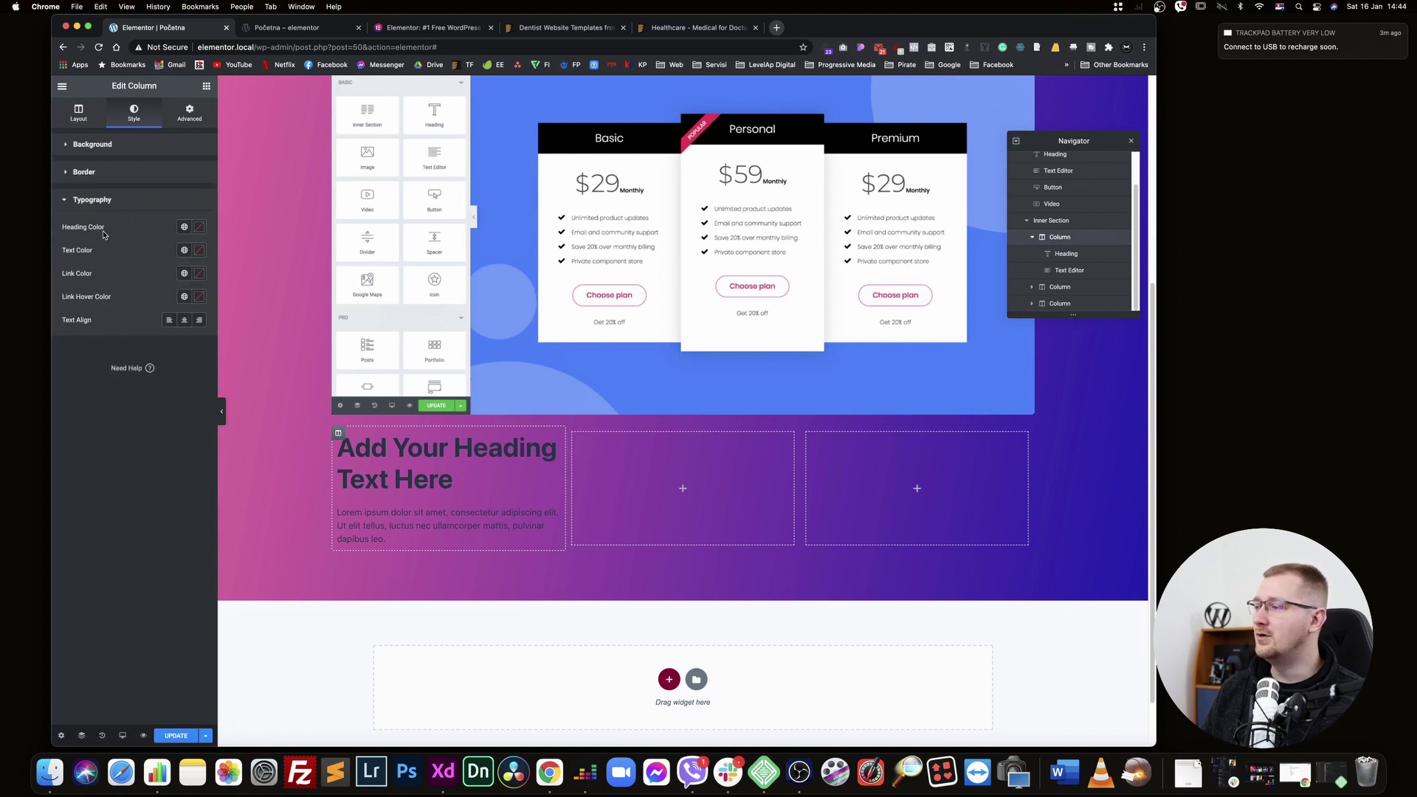
click(184, 322)
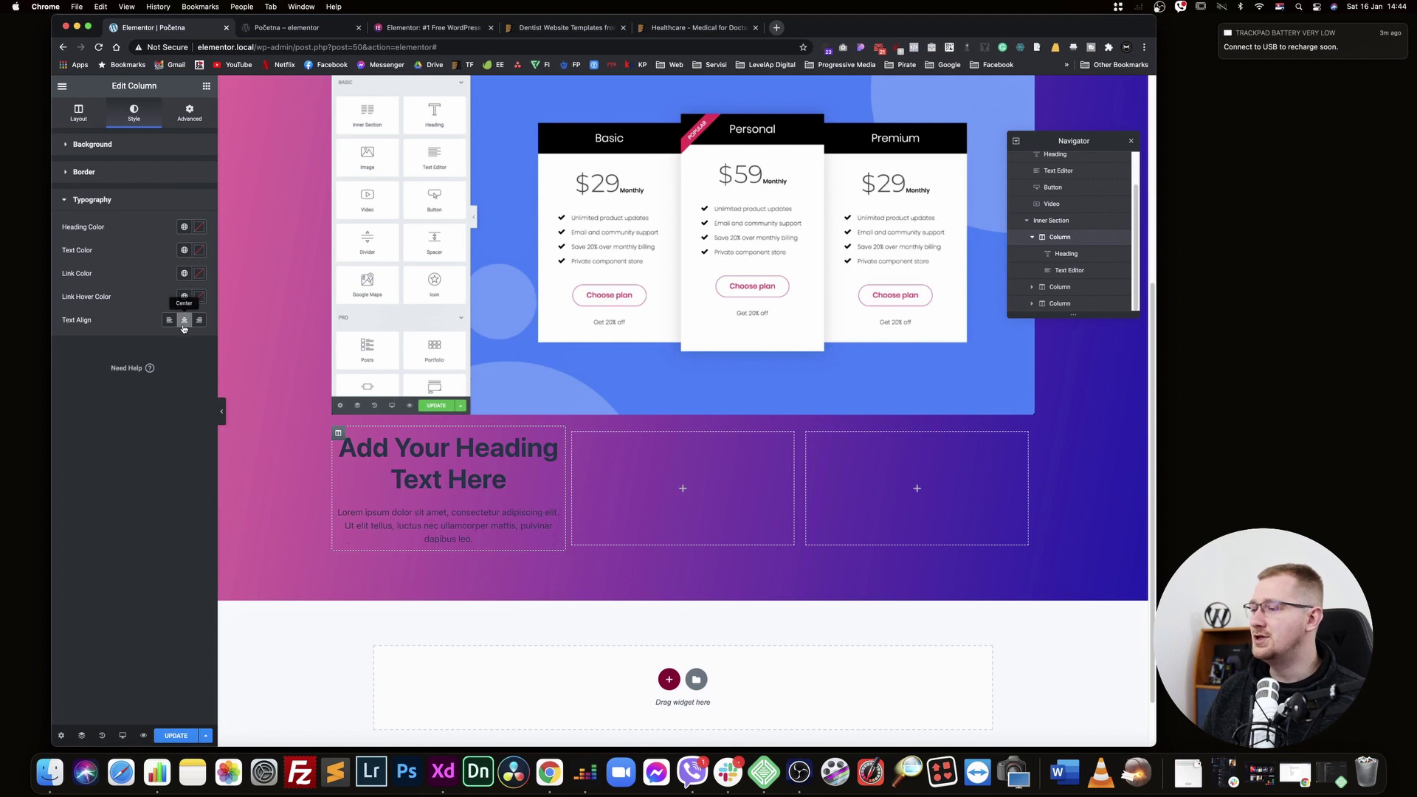
Set the first column's heading and text colors to the White global color
click(183, 227)
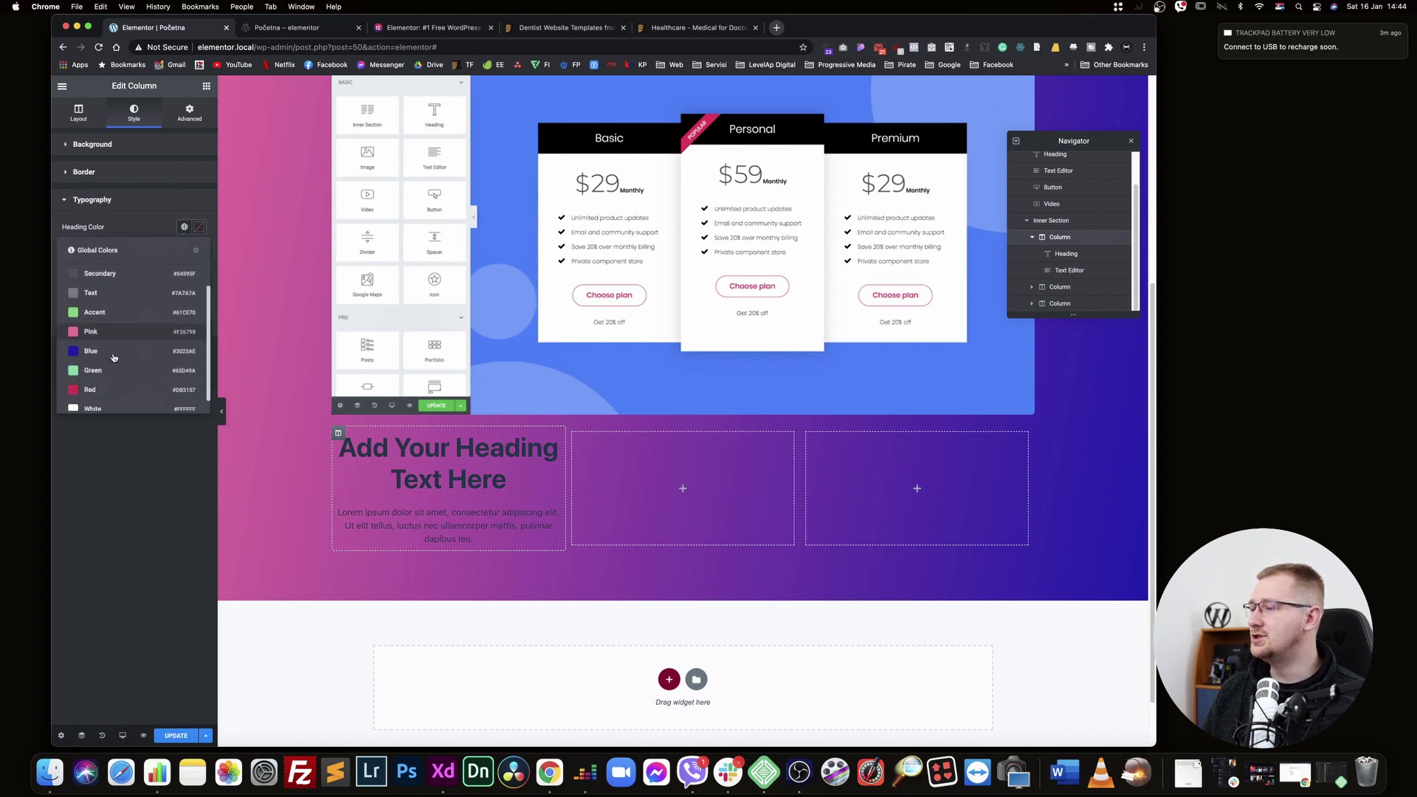
click(107, 401)
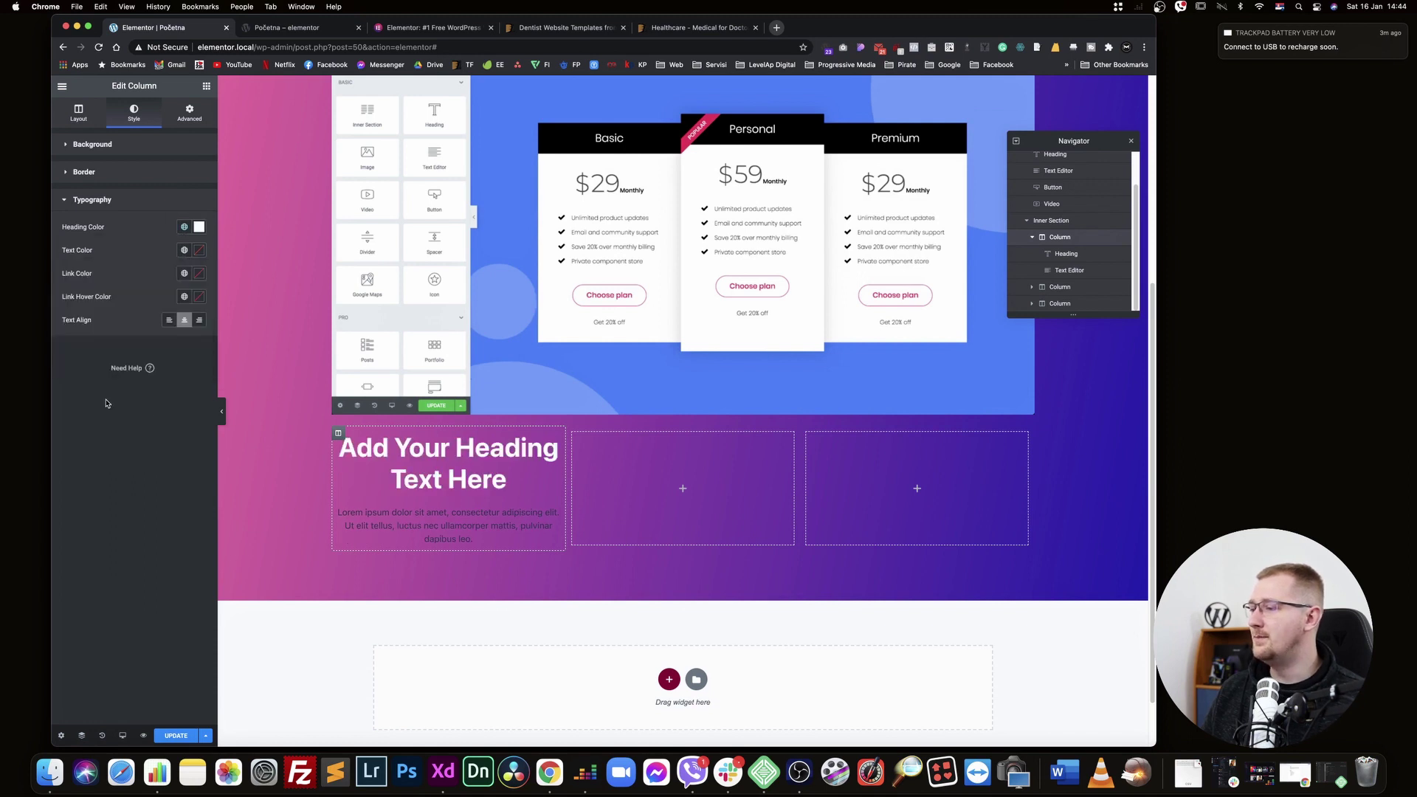
click(184, 251)
scroll(121, 373, down, 2)
click(111, 408)
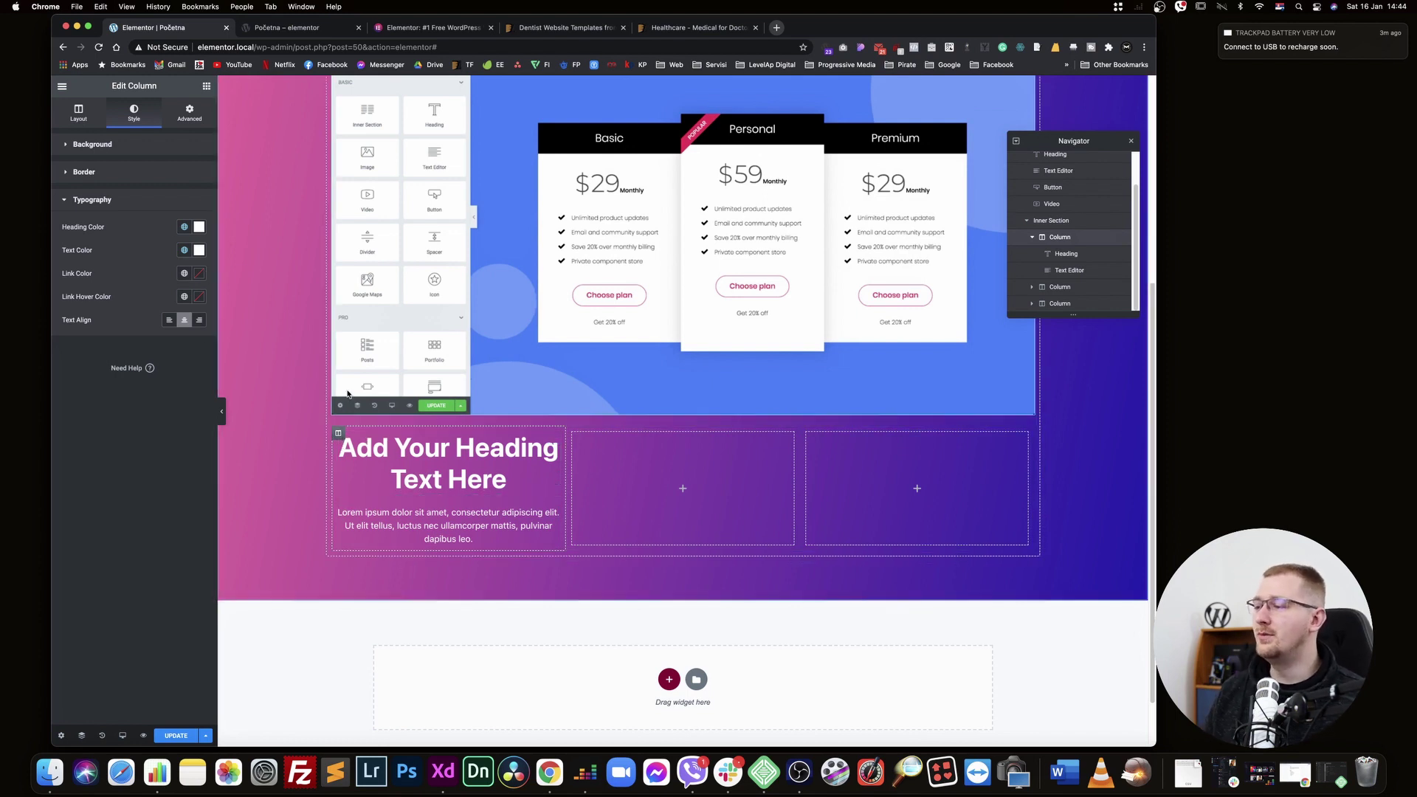
Try the Accent global color on the first column's heading, and undo the column's color changes
click(446, 462)
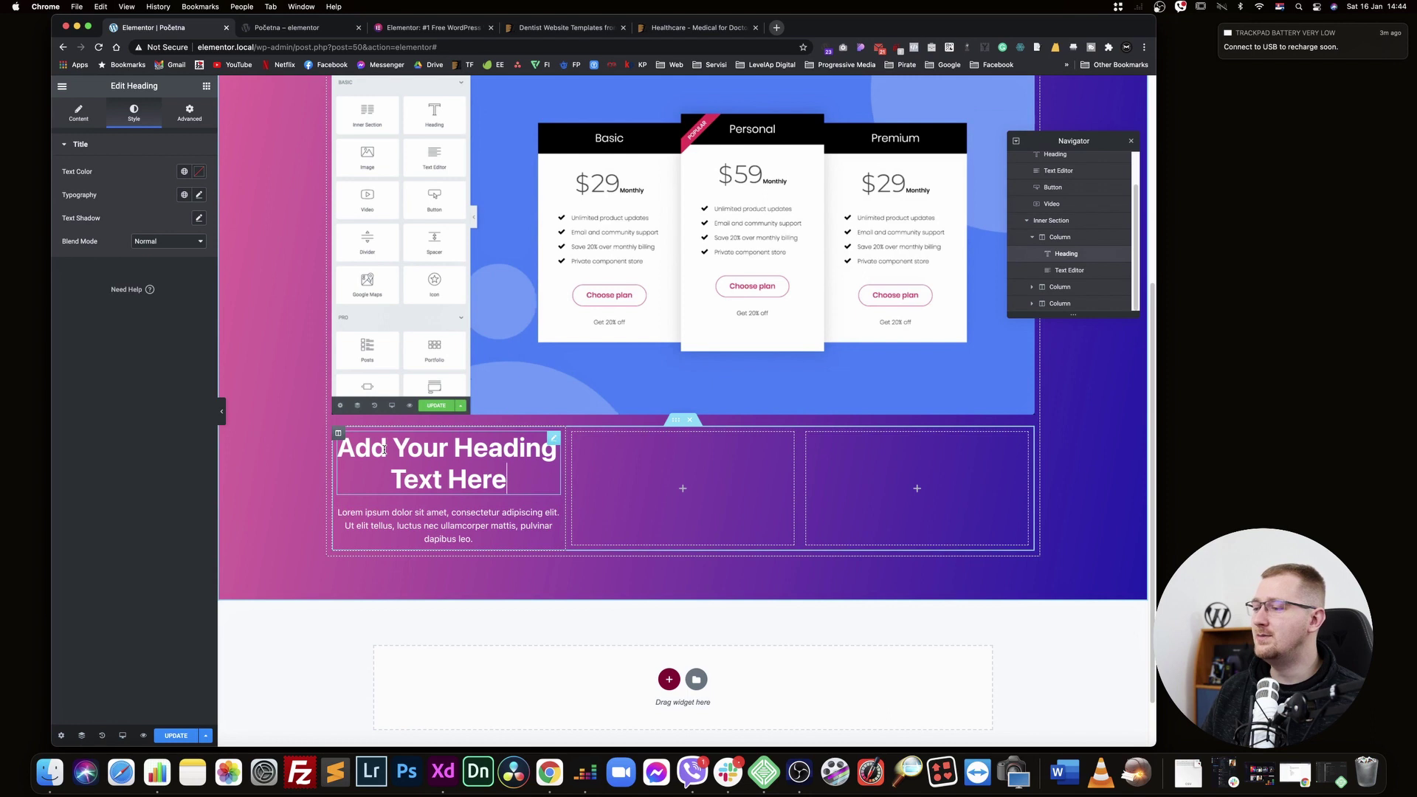
click(184, 171)
click(115, 282)
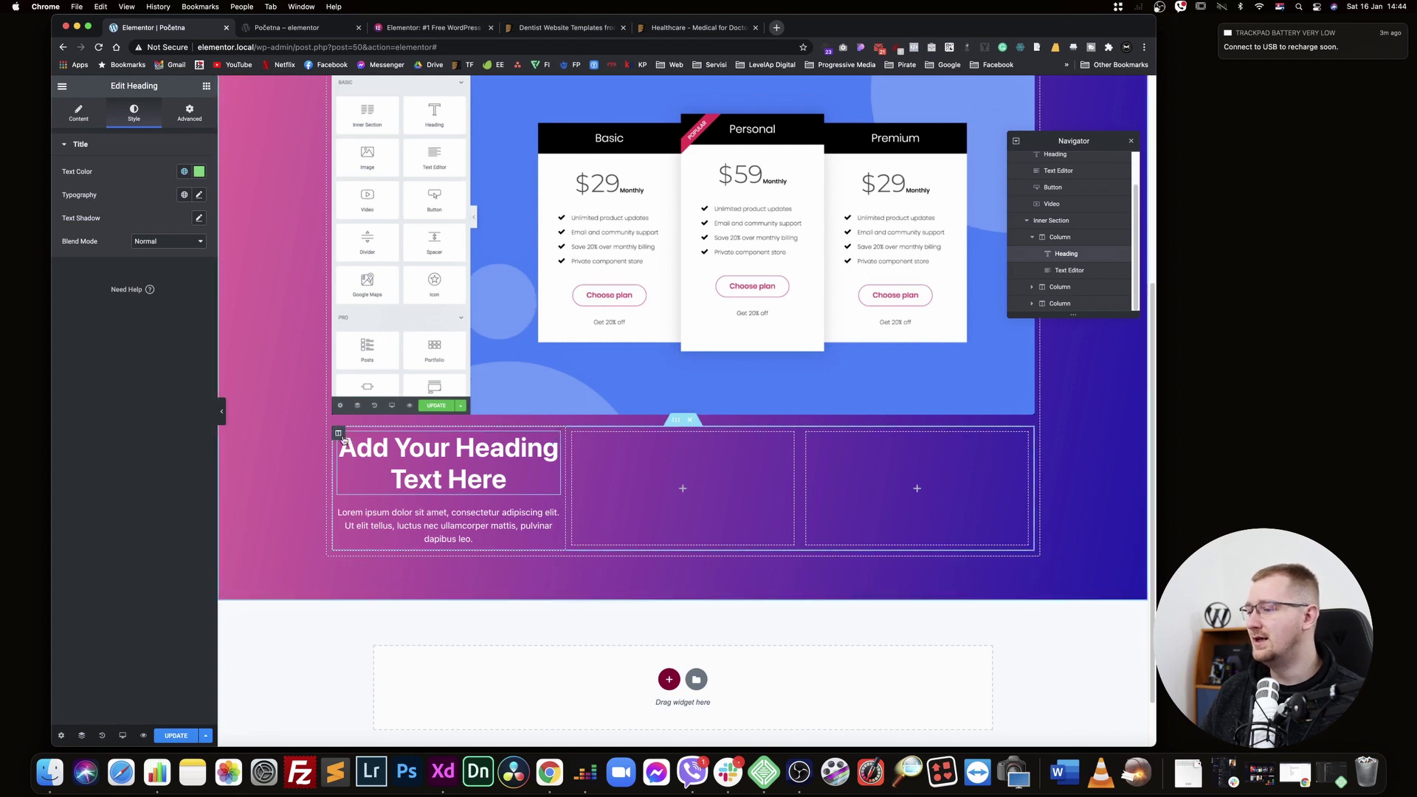
click(339, 435)
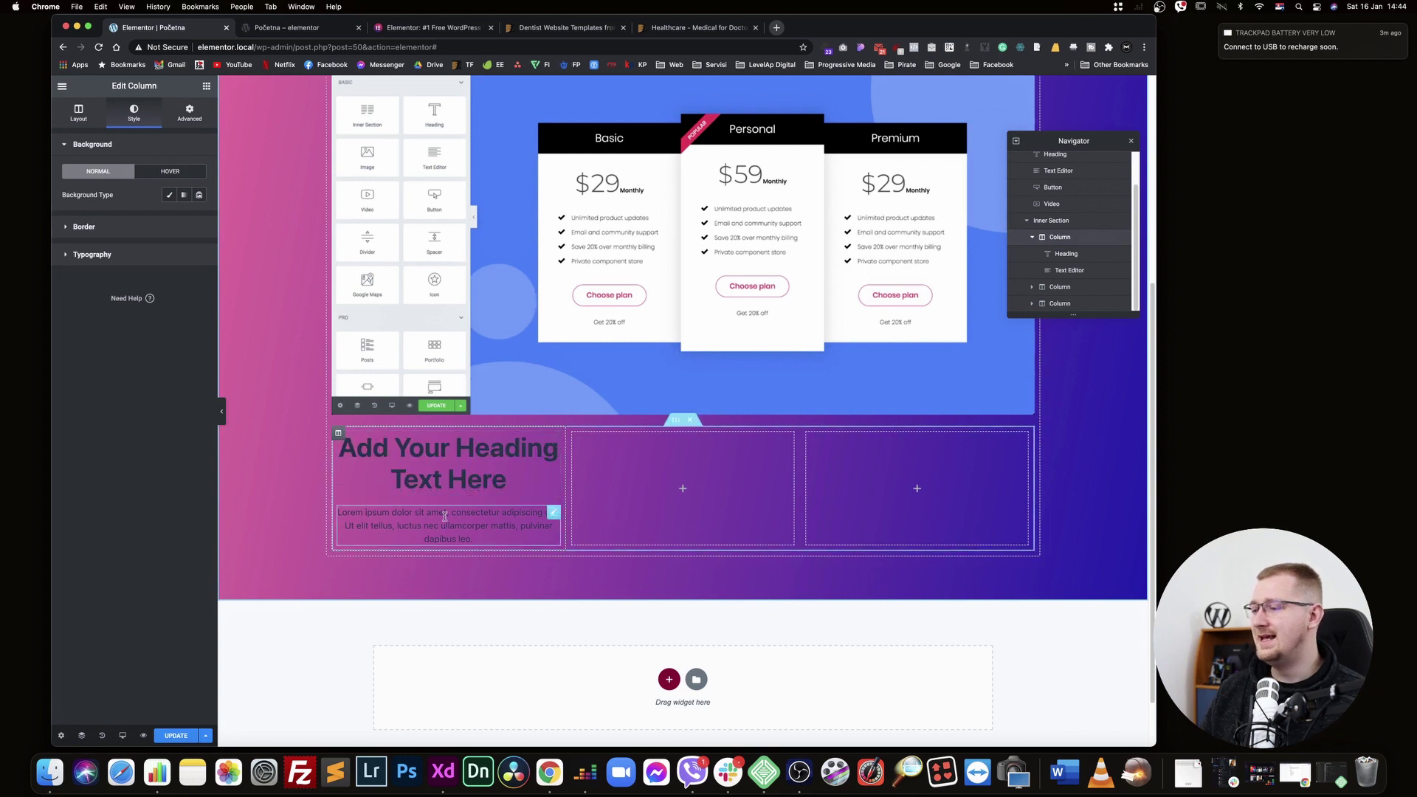
Duplicate the first column with its centered heading and text twice
right_click(338, 435)
click(392, 466)
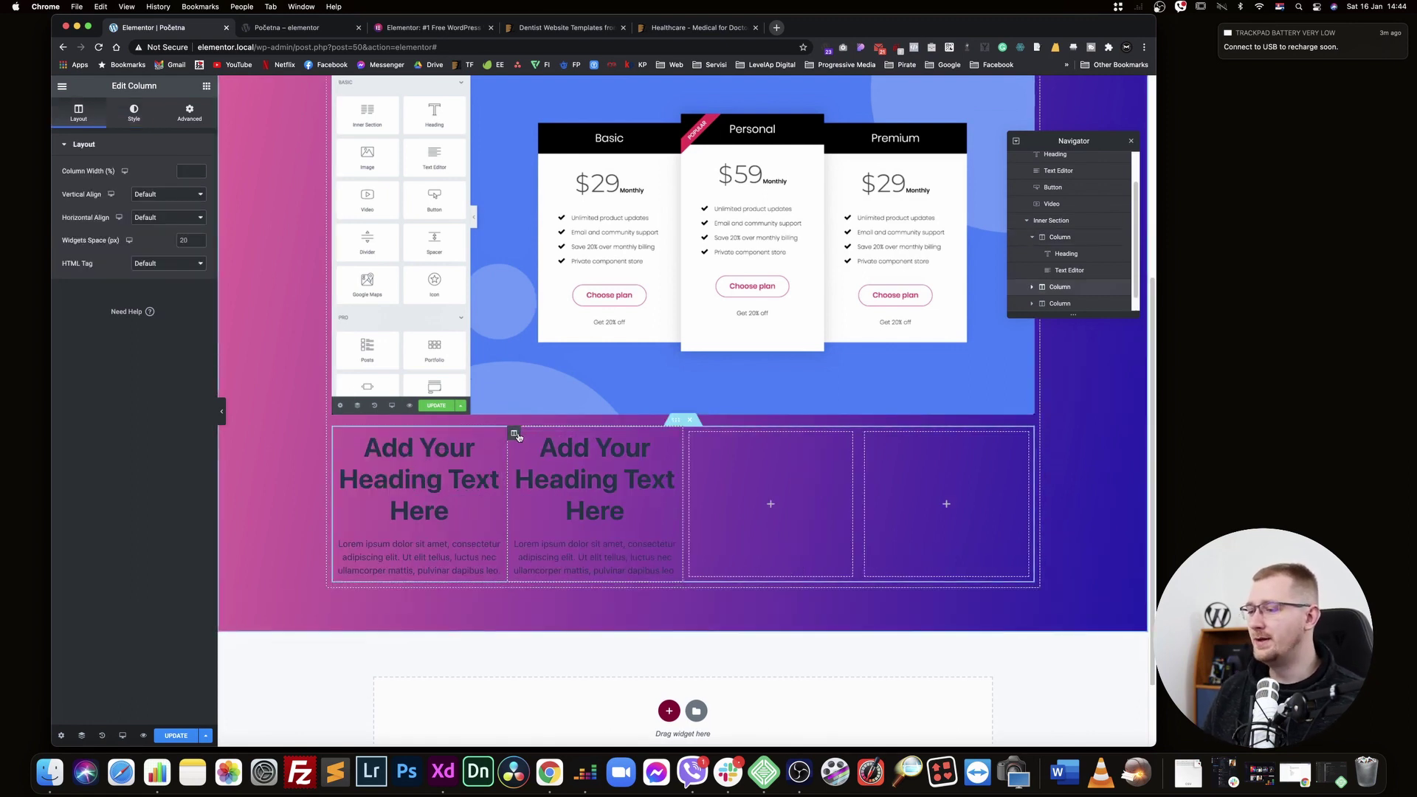
right_click(515, 434)
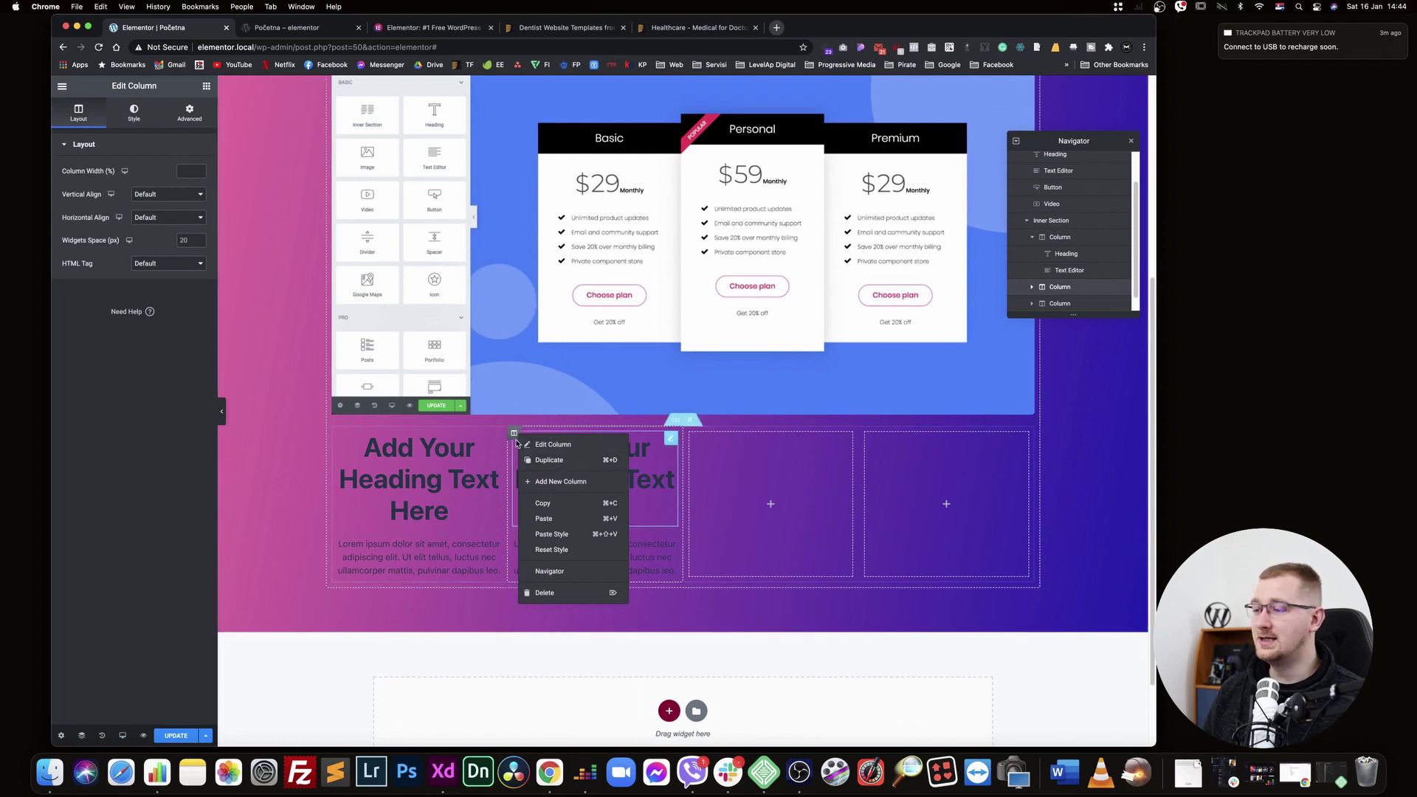
click(550, 460)
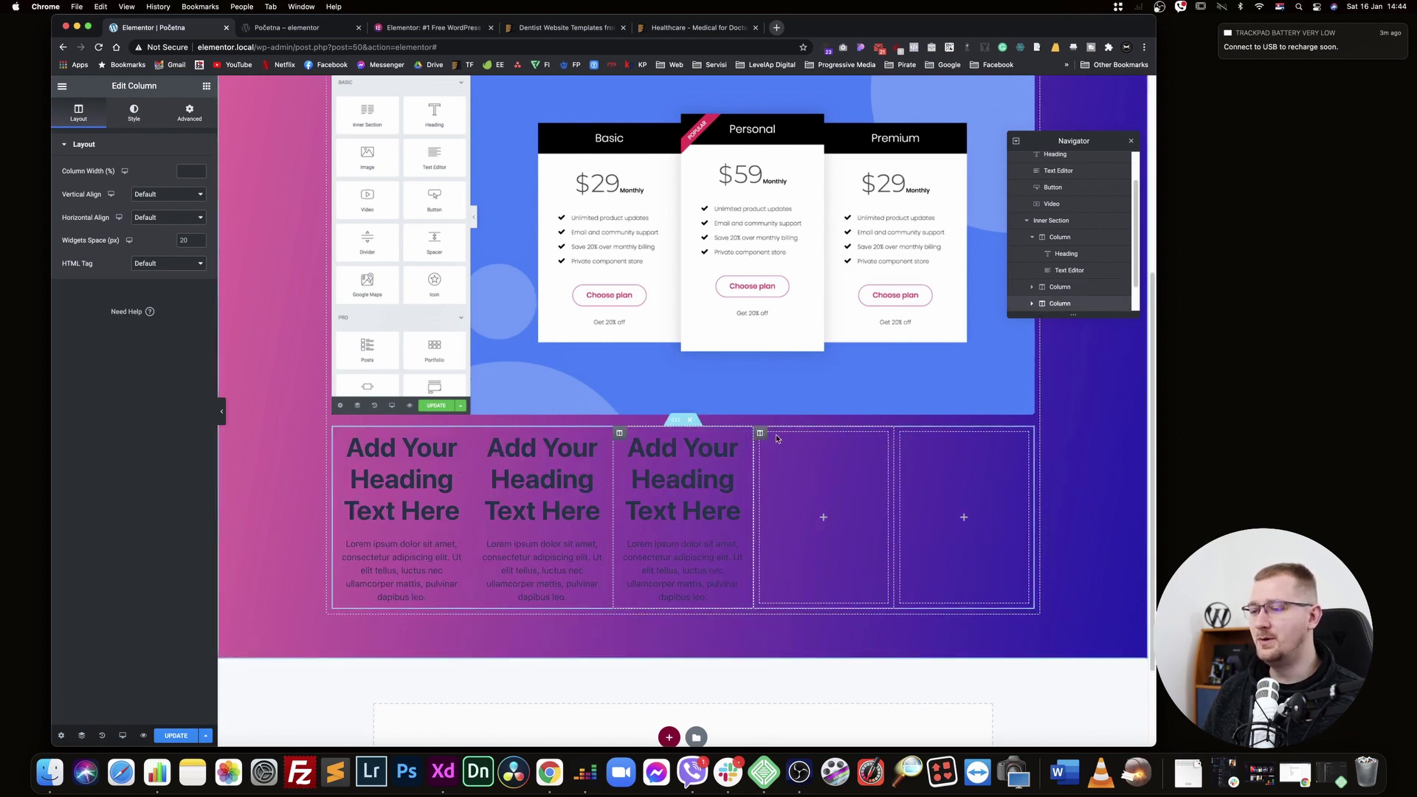
Delete the two empty columns at the end of the inner section
right_click(761, 434)
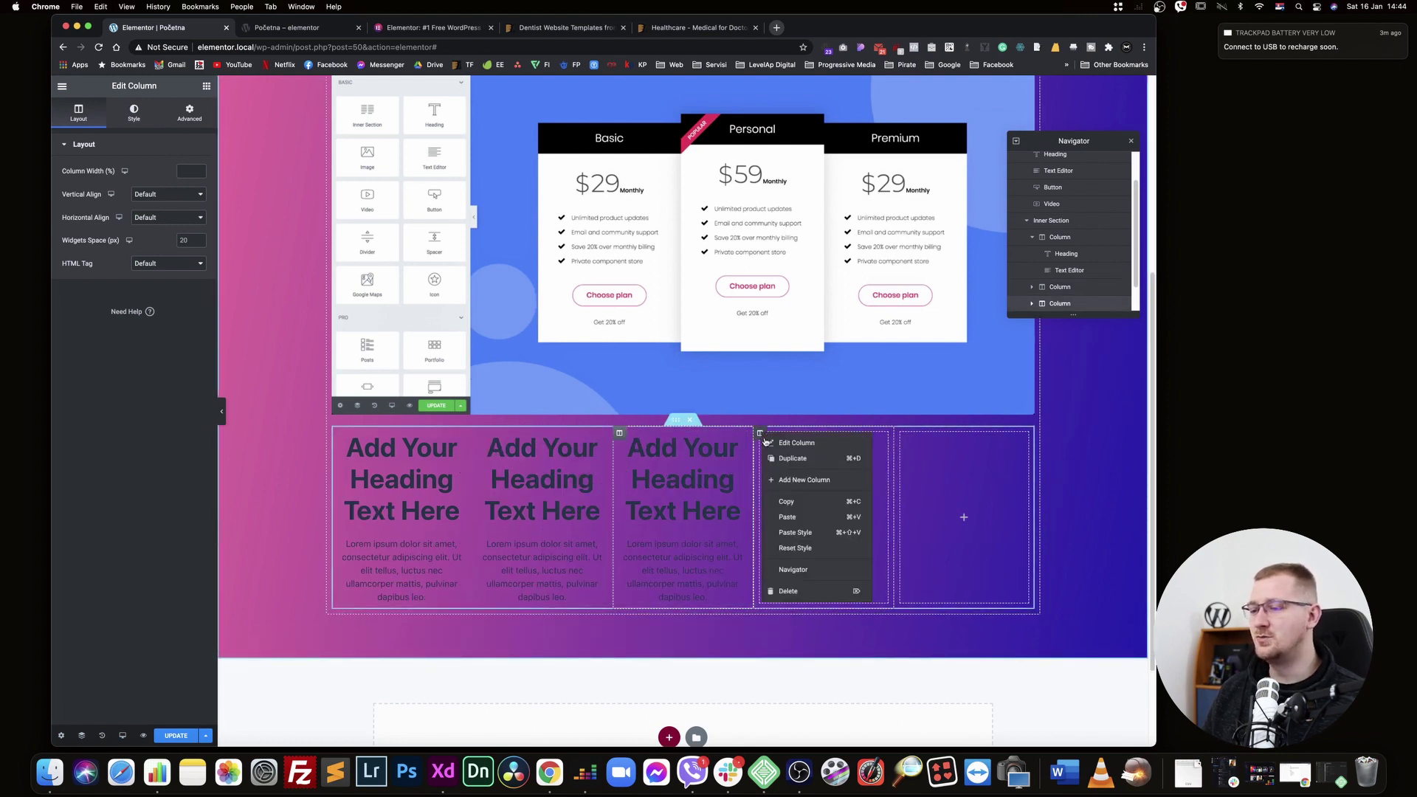
click(812, 593)
right_click(867, 441)
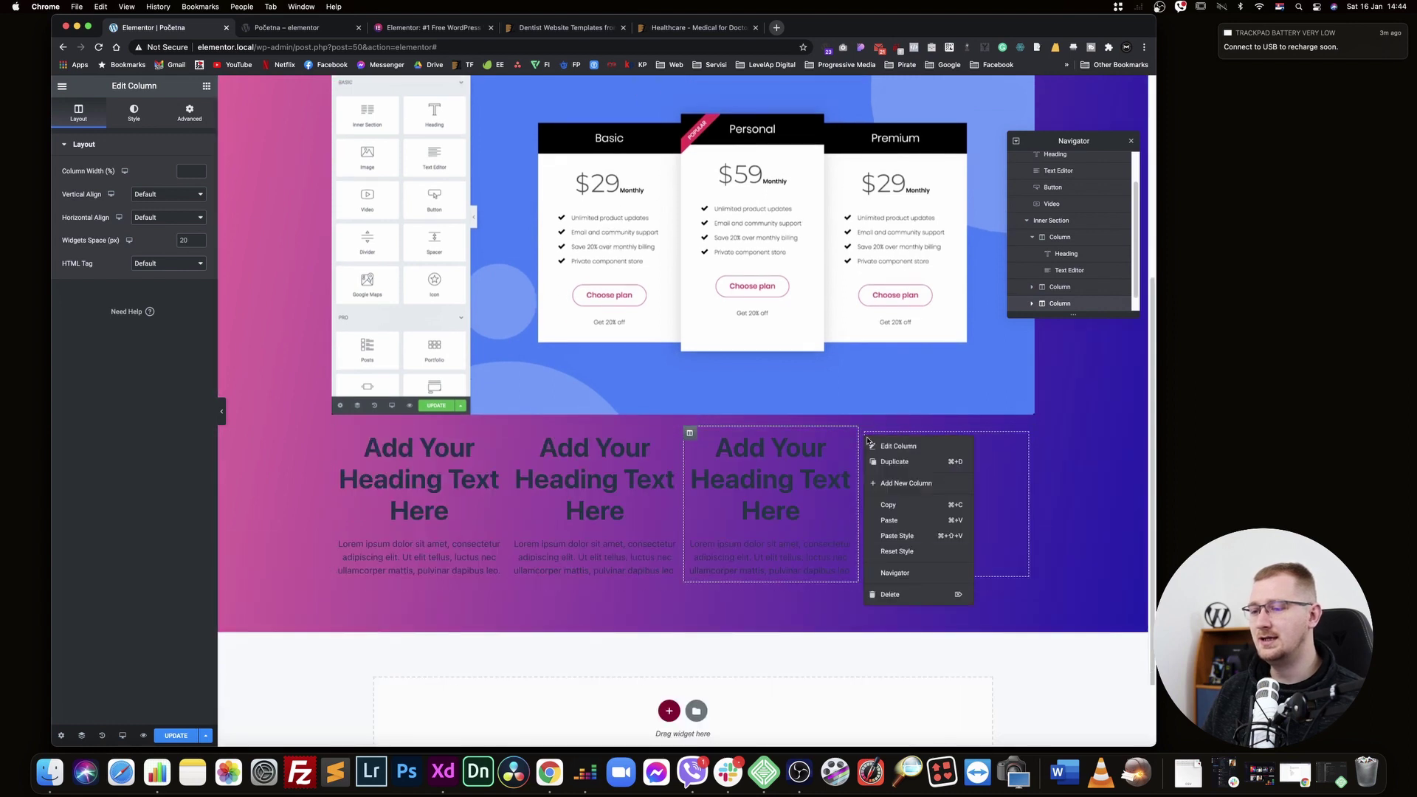
click(912, 595)
Set the heading and text colors of the whole inner section to the White global color
key(super+plus)
key(super+plus)
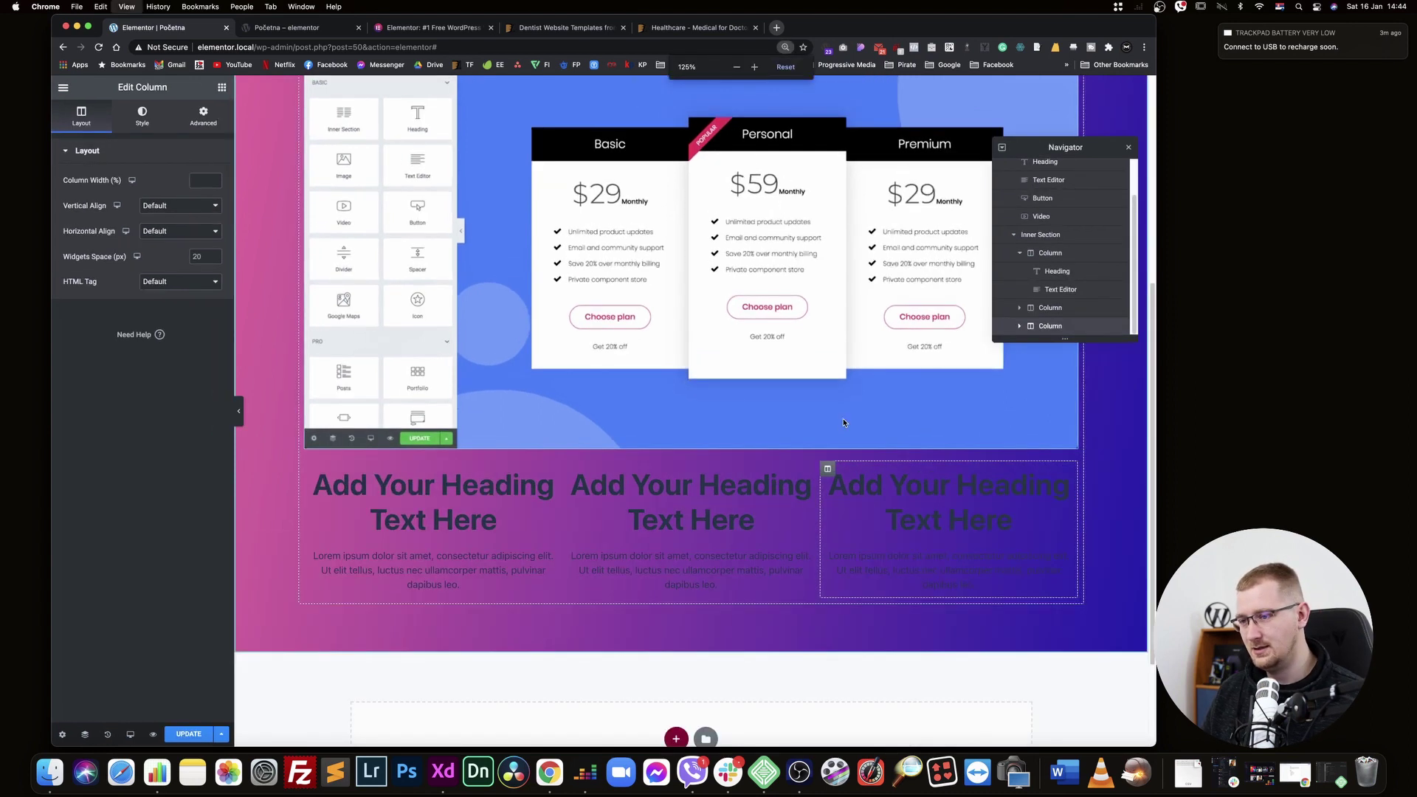
scroll(819, 517, down, 3)
key(super+minus)
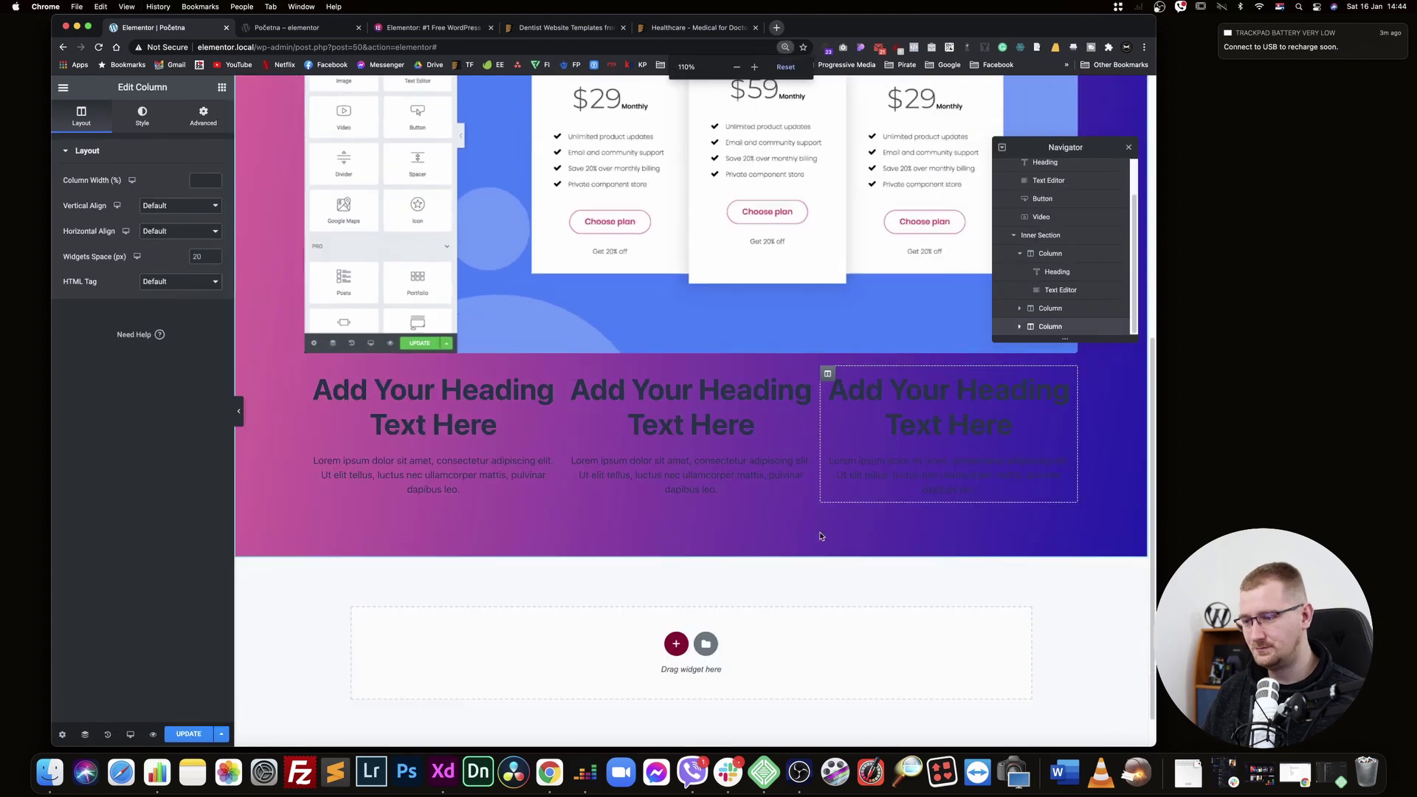
drag(1157, 456, 1198, 456)
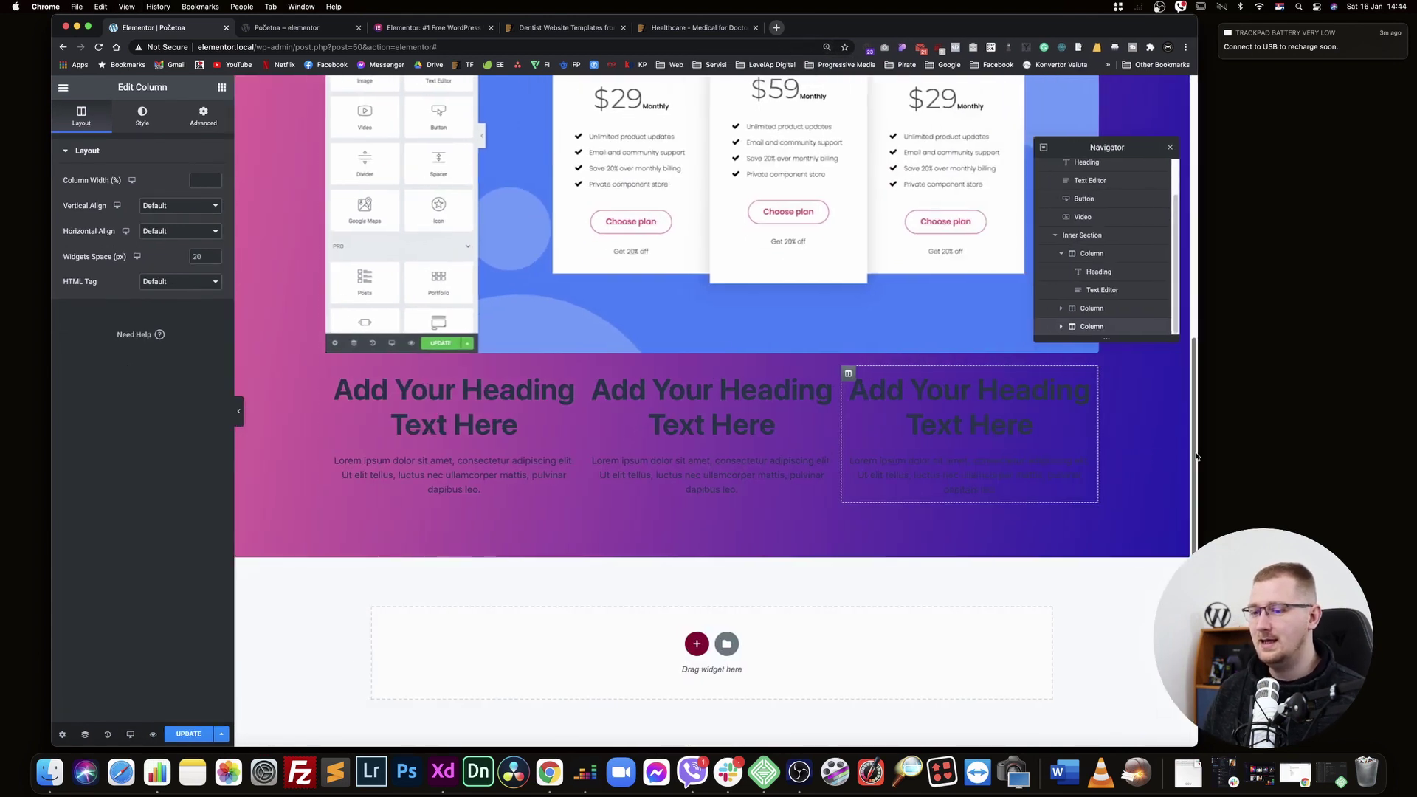
scroll(767, 443, up, 2)
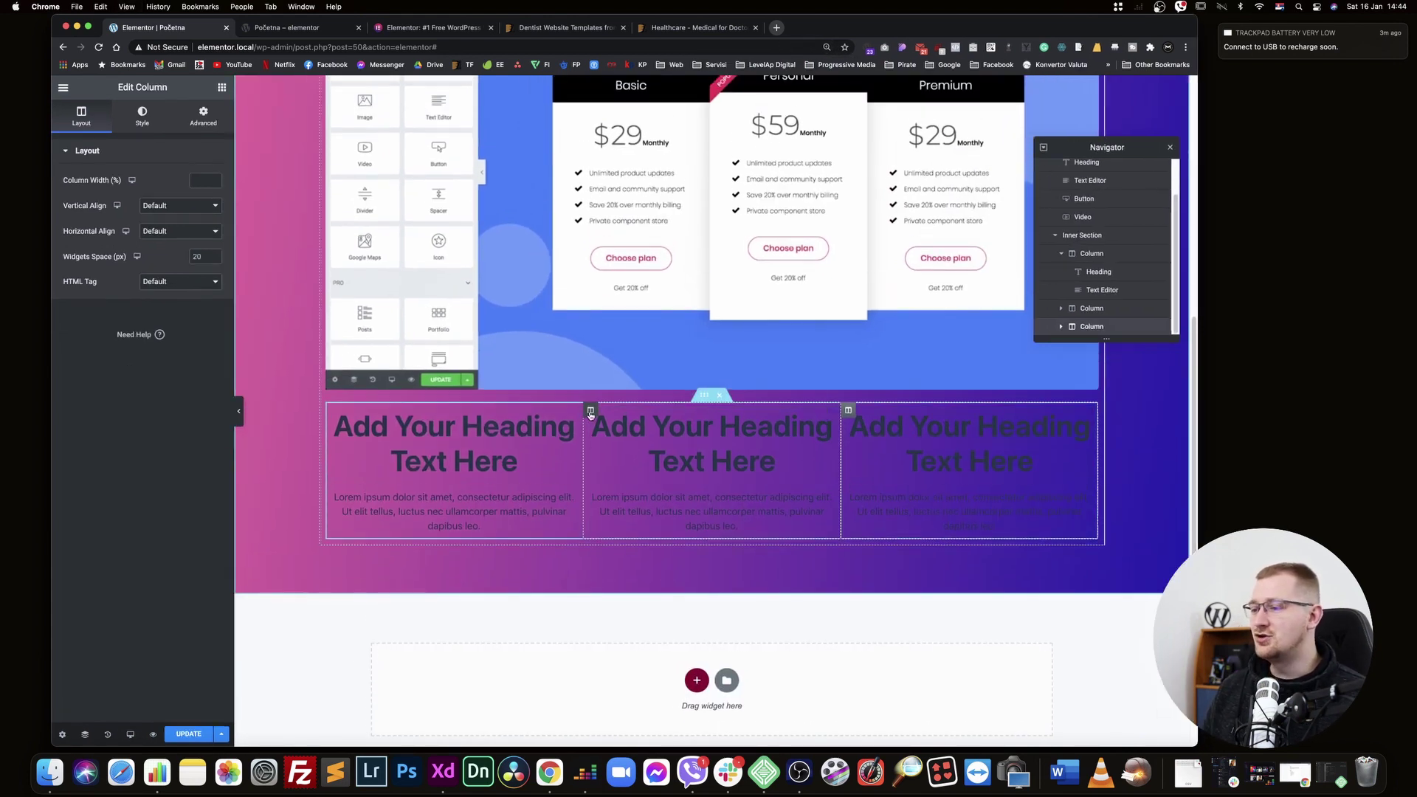
click(704, 396)
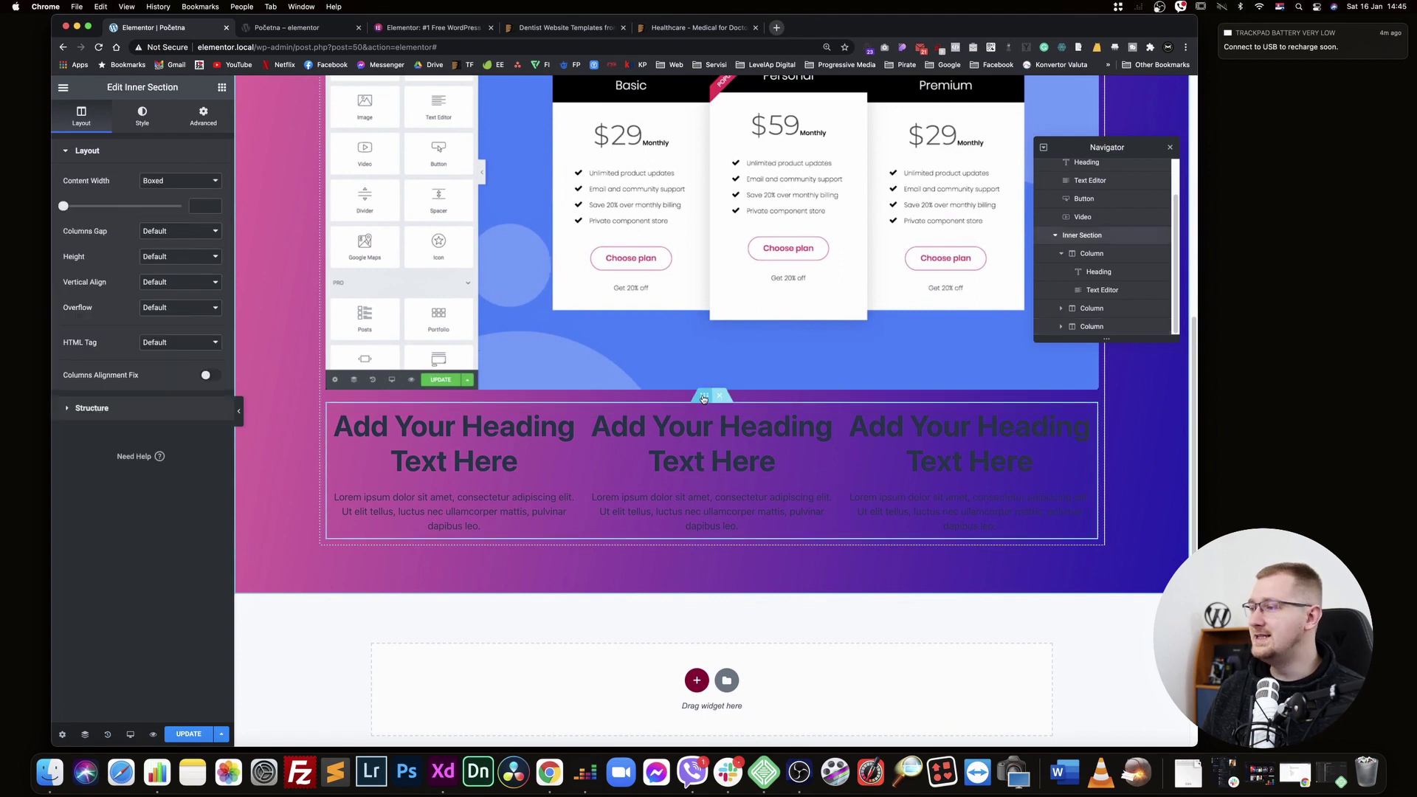
click(141, 122)
click(129, 360)
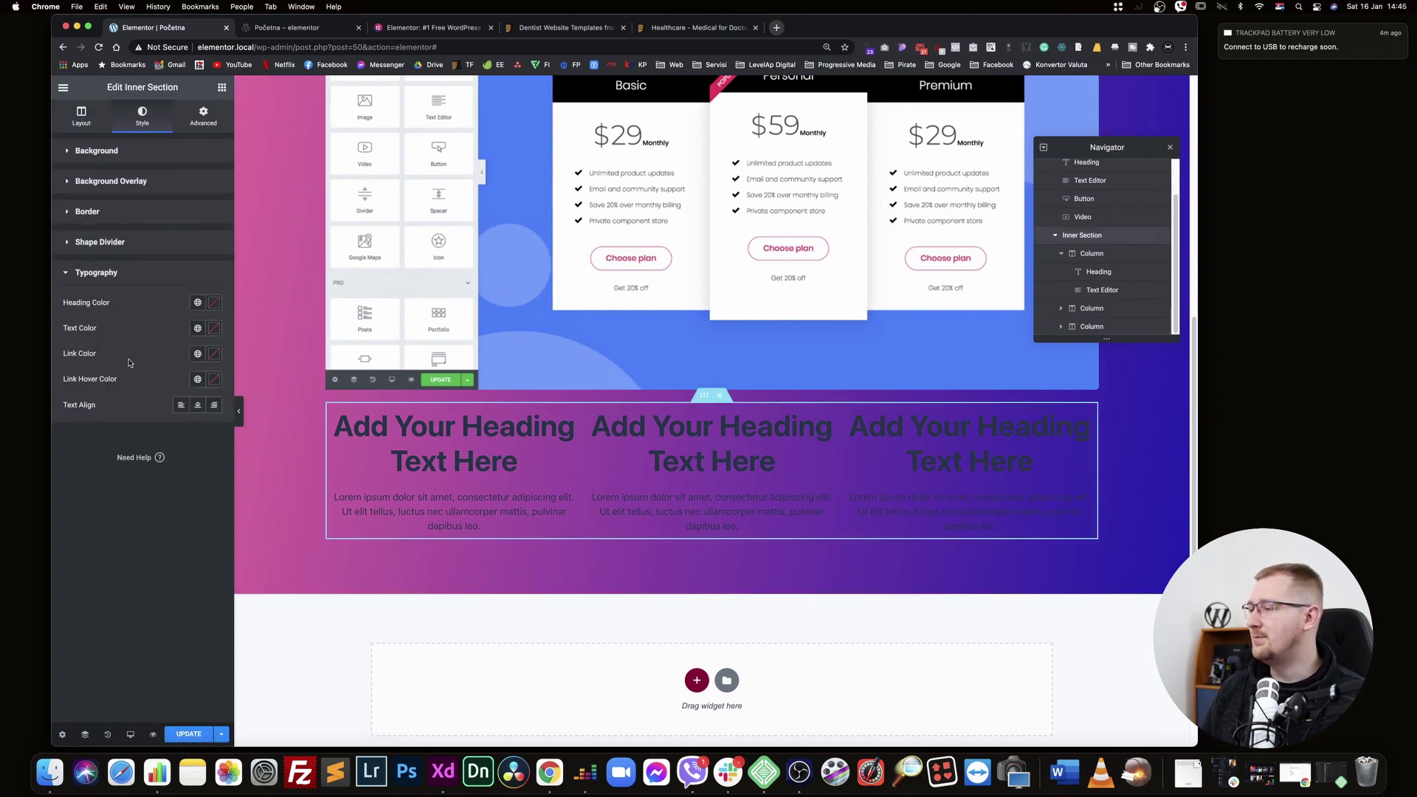
click(197, 303)
click(135, 491)
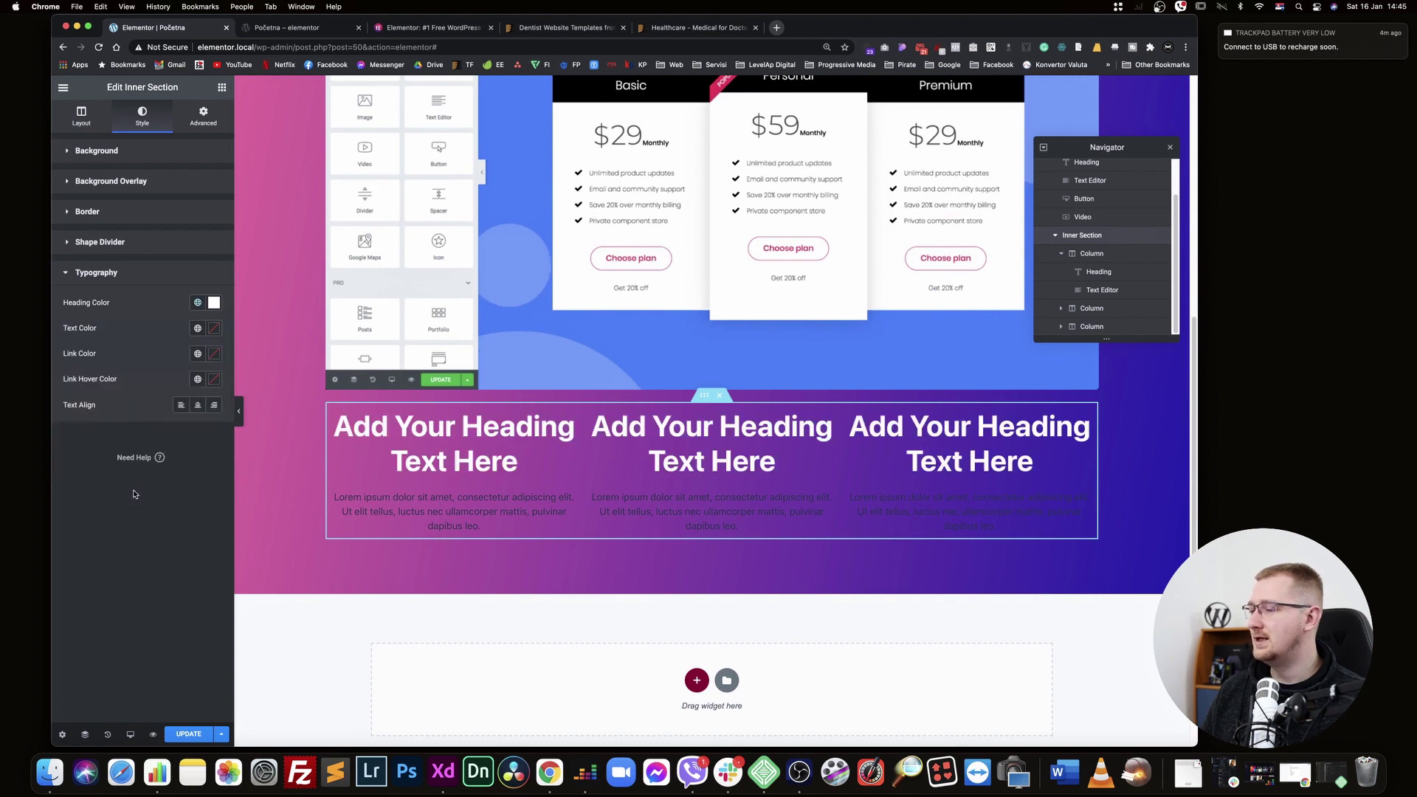
click(198, 328)
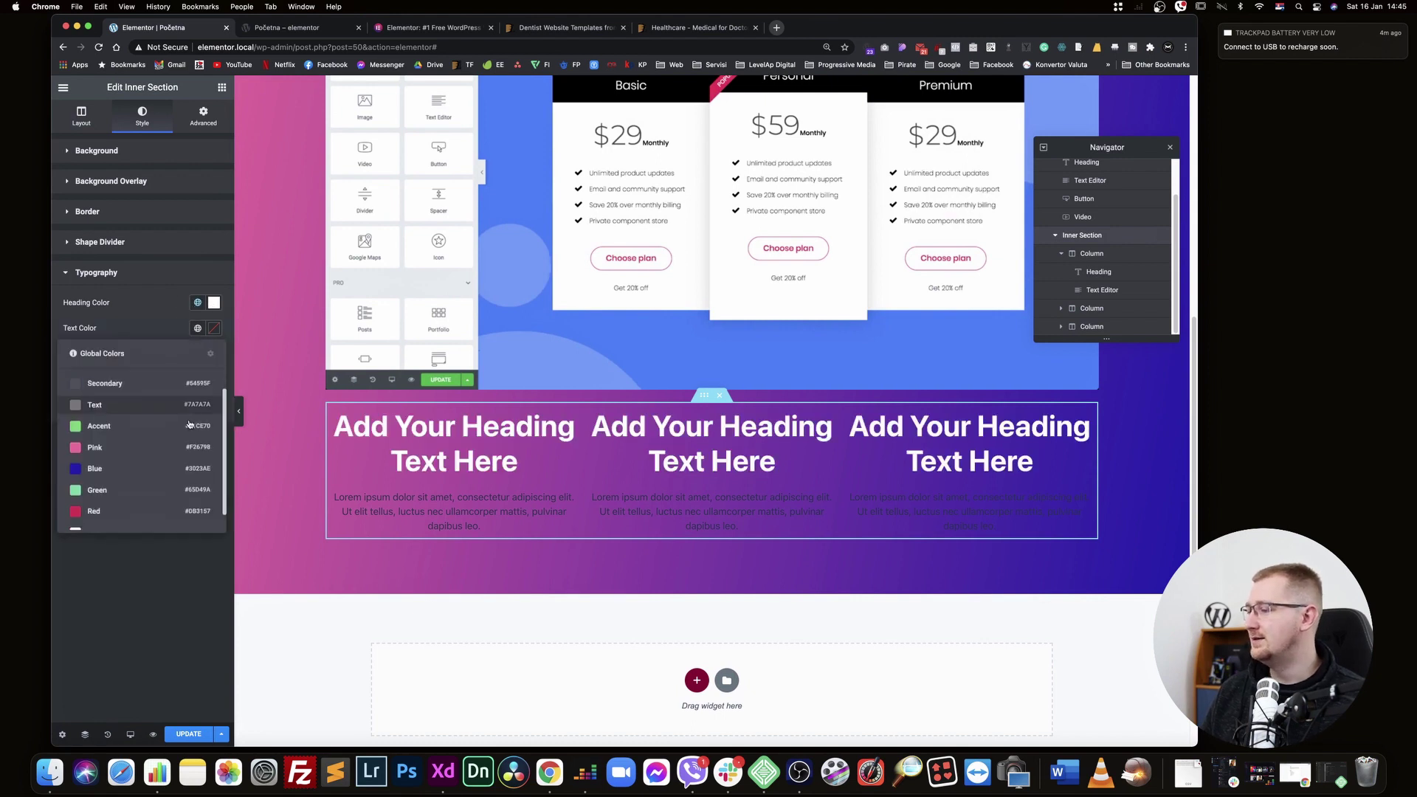
click(144, 527)
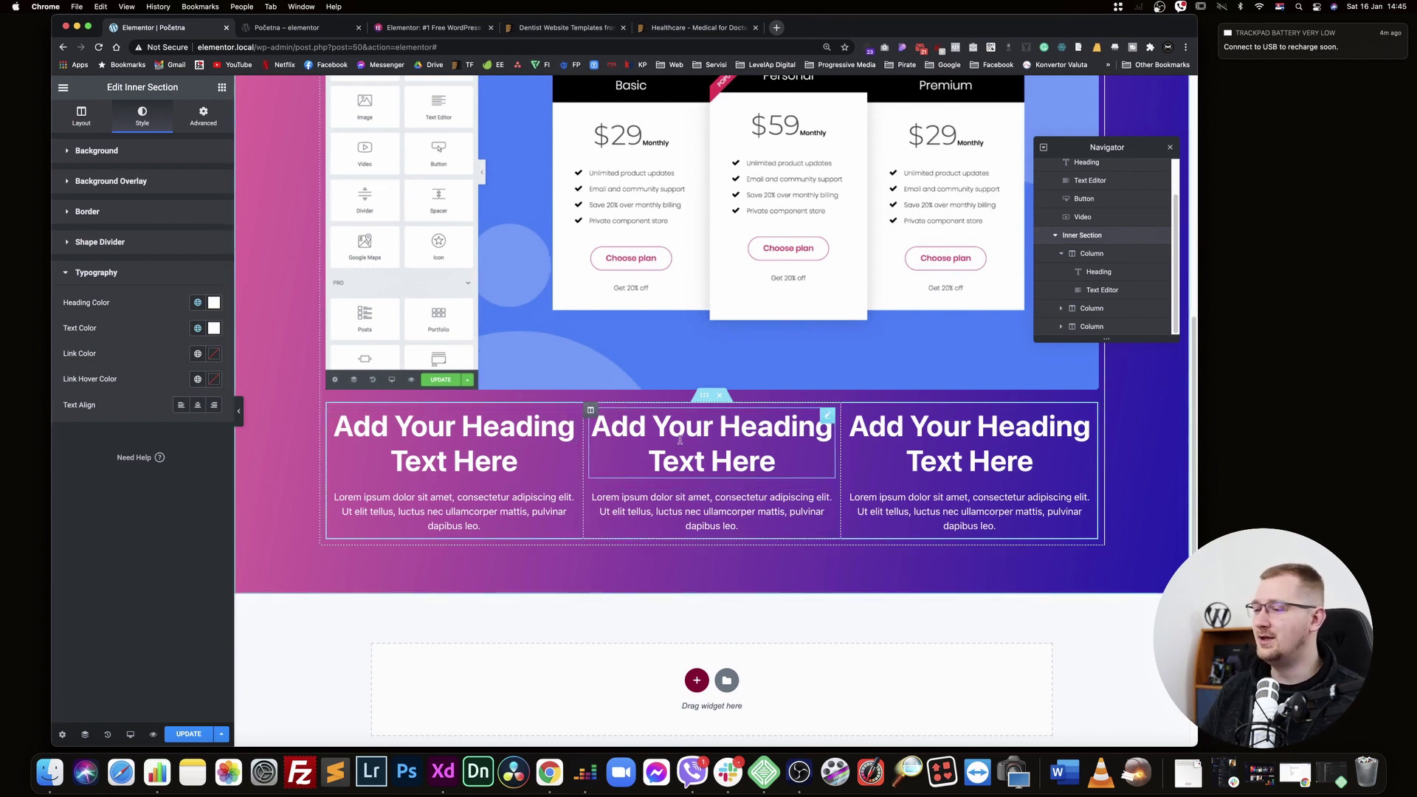
scroll(679, 443, up, 3)
scroll(680, 443, down, 3)
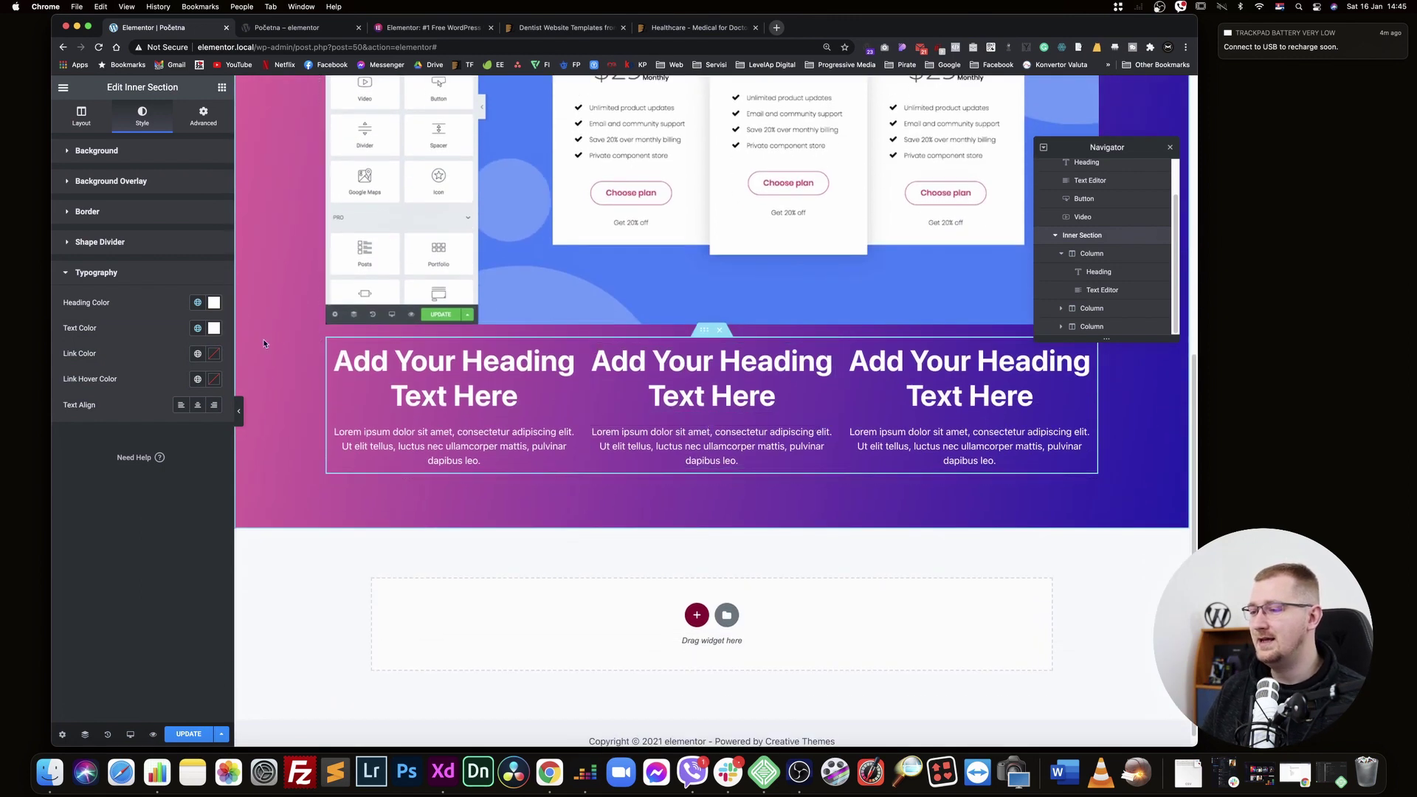
Replace the first column's heading with "All-in-One Solution", copied from the elementor.com homepage
click(434, 27)
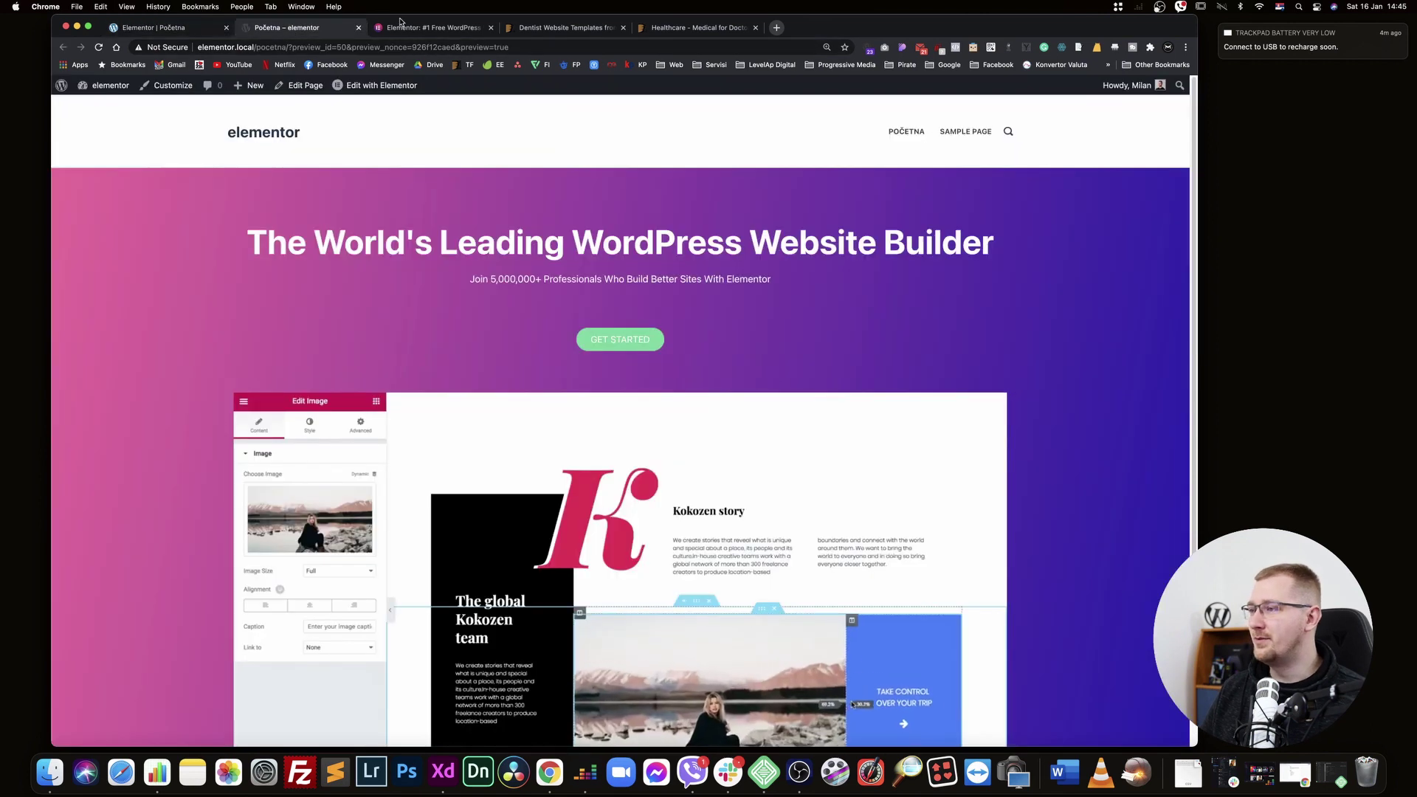
scroll(376, 471, down, 10)
triple_click(402, 432)
key(super+c)
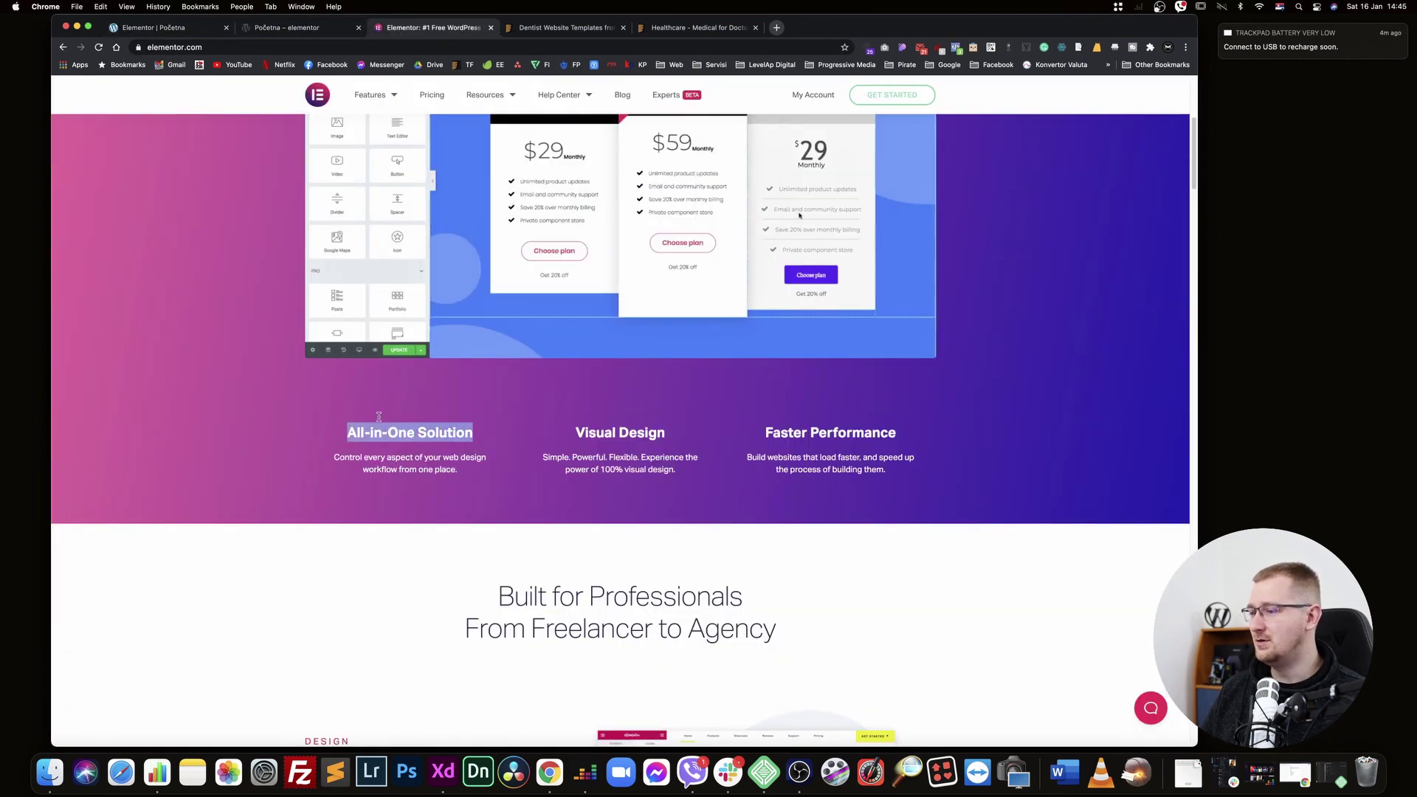
key(super+1)
click(527, 395)
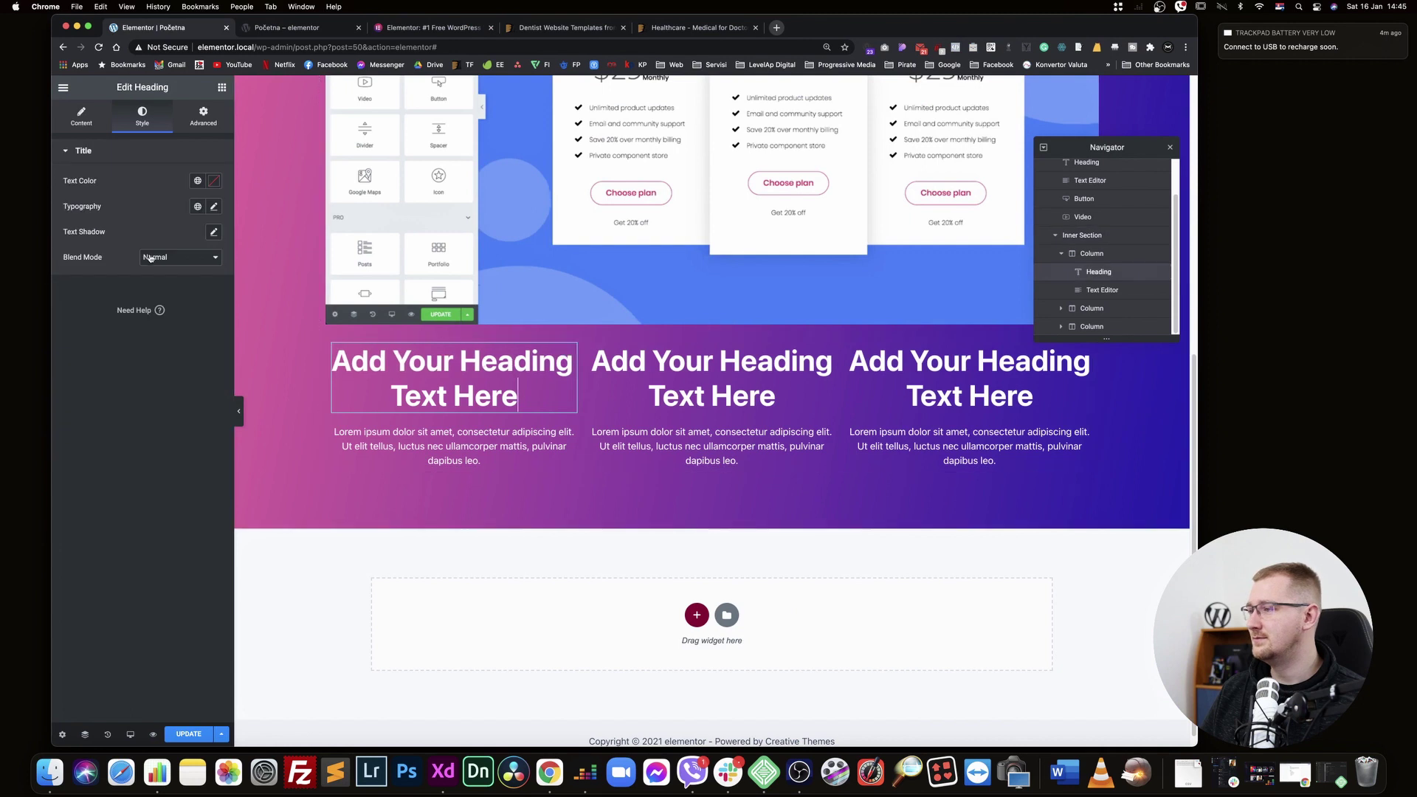
click(81, 118)
click(138, 217)
key(super+a)
key(super+v)
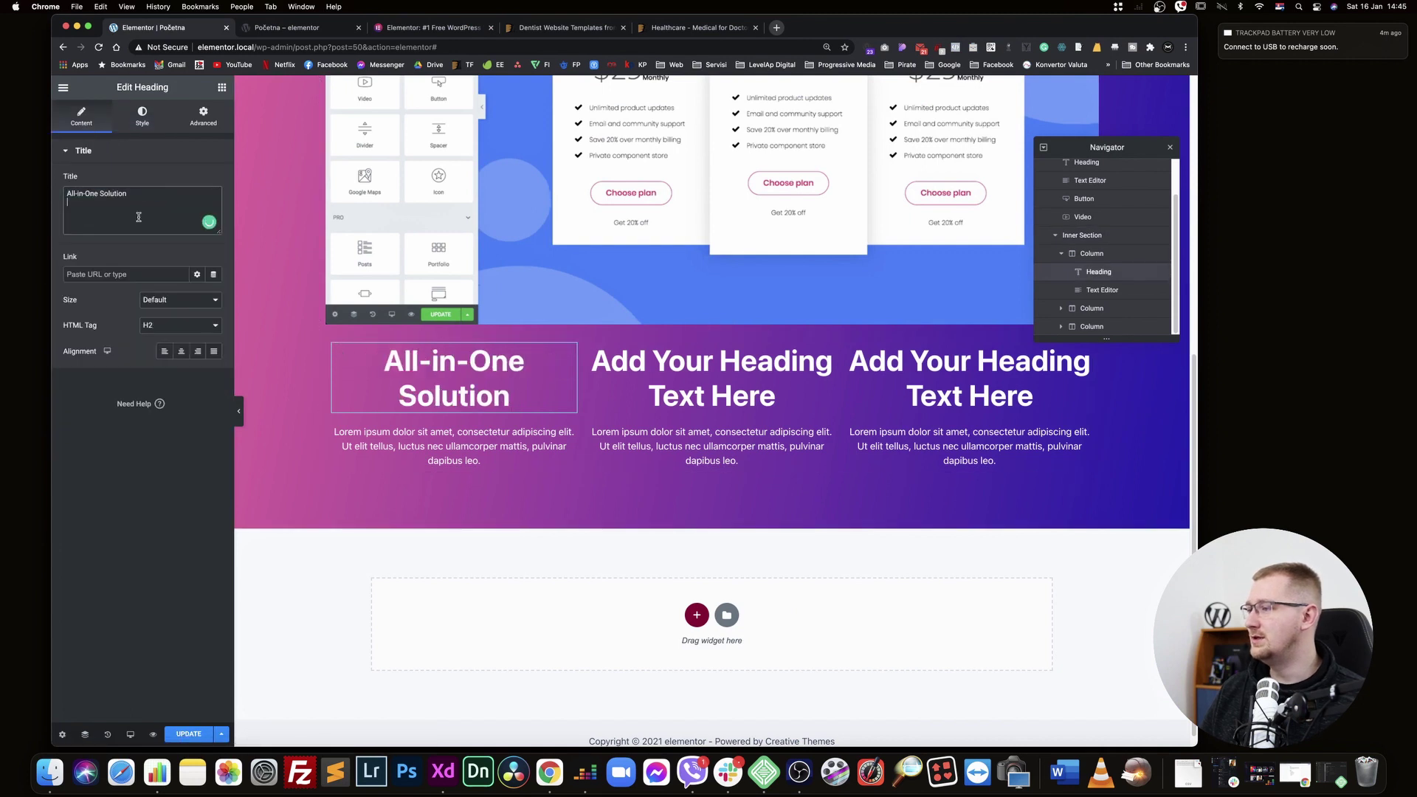
Replace the first column's text with "Control every aspect of your web design workflow from one place.", copied from the elementor.com homepage
click(298, 30)
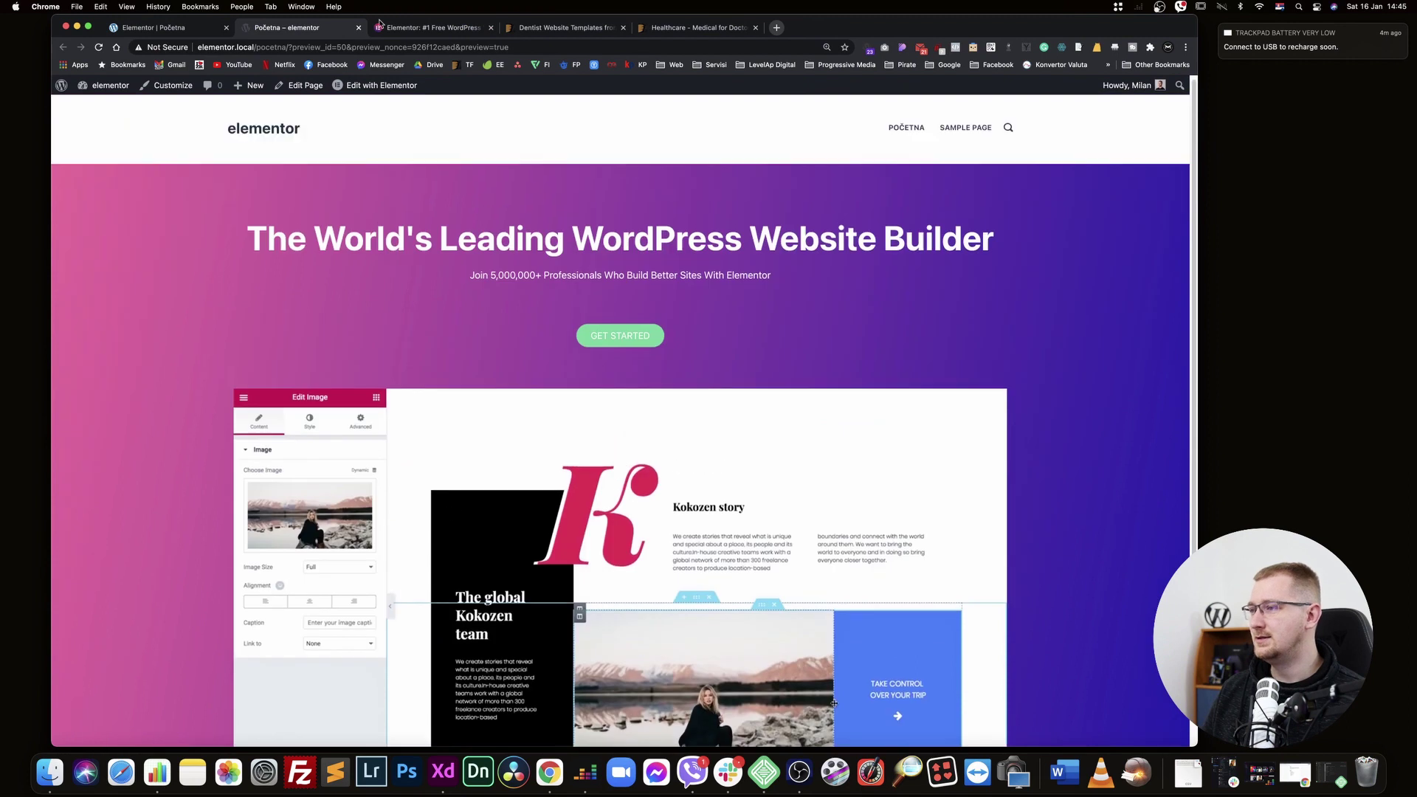
click(428, 27)
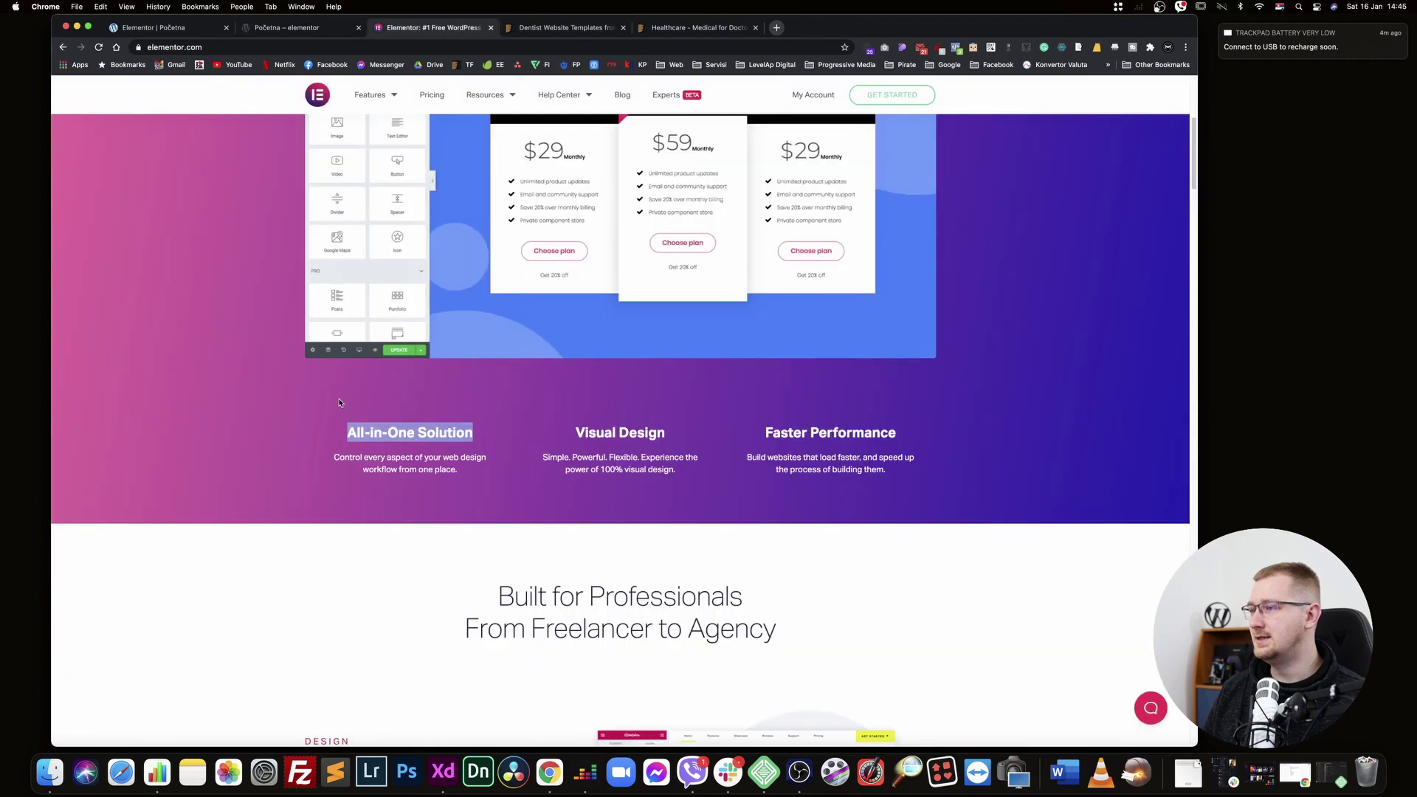
drag(335, 457, 458, 471)
key(ctrl+c)
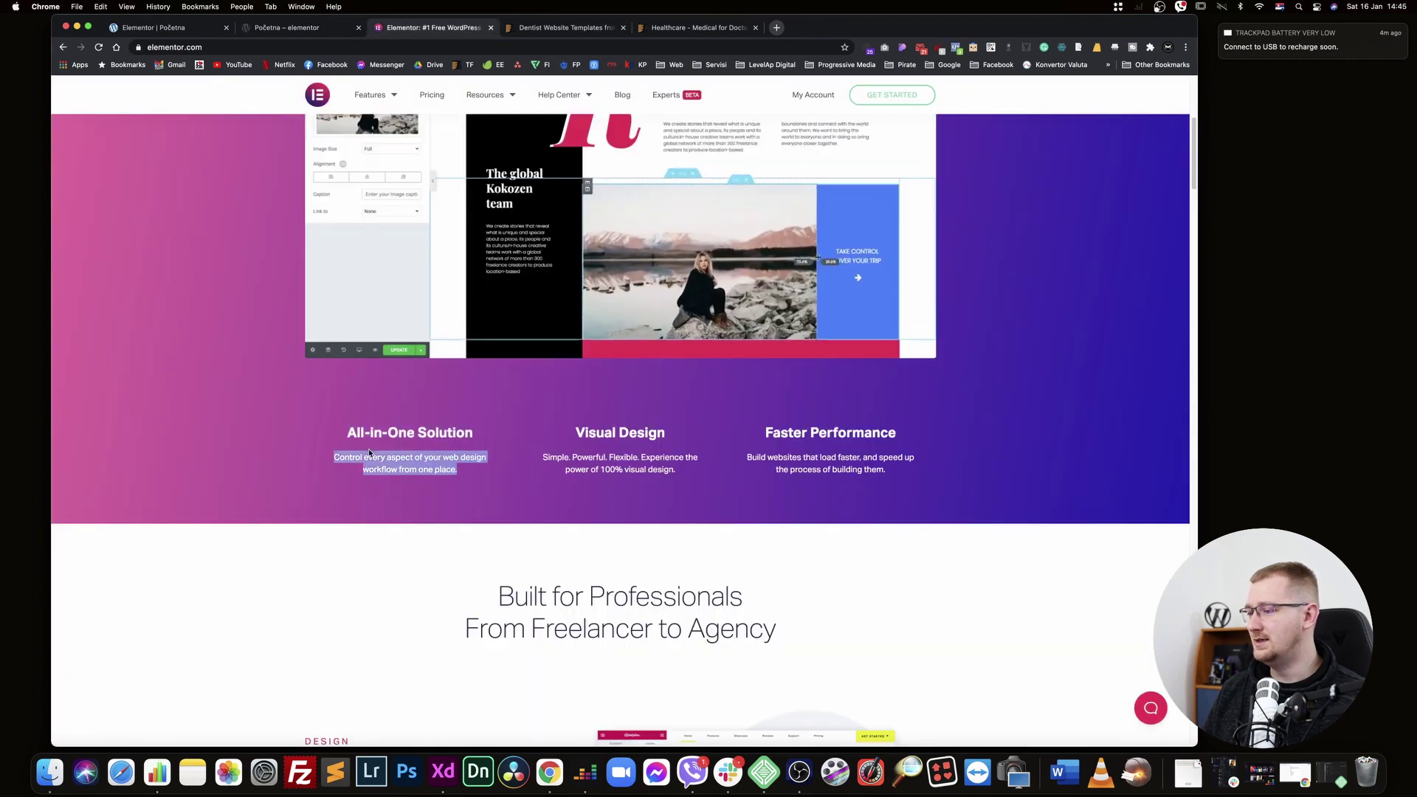
click(147, 28)
click(411, 461)
key(ctrl+a)
key(ctrl+v)
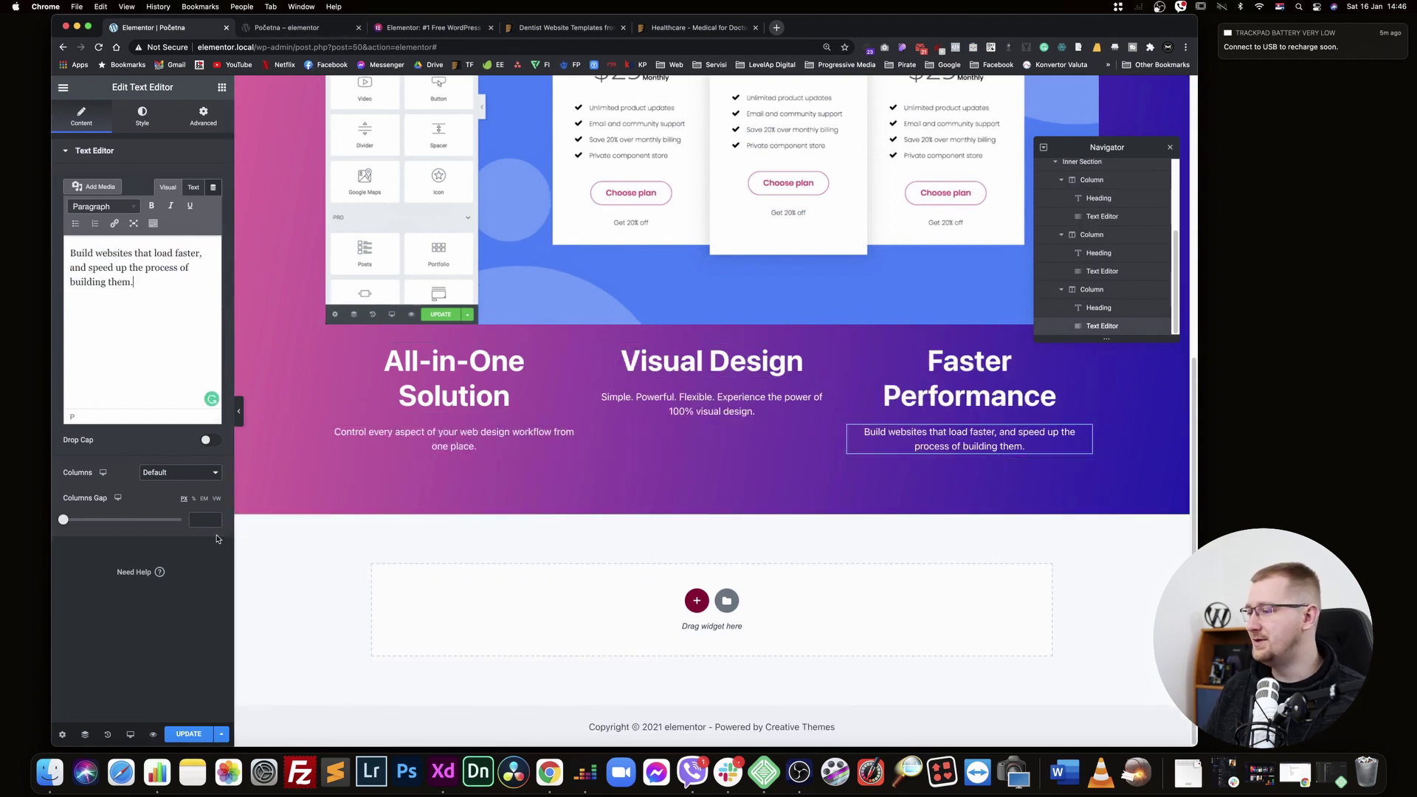
Inspect the font styling of the "All-in-One Solution" heading on the elementor.com homepage
click(506, 395)
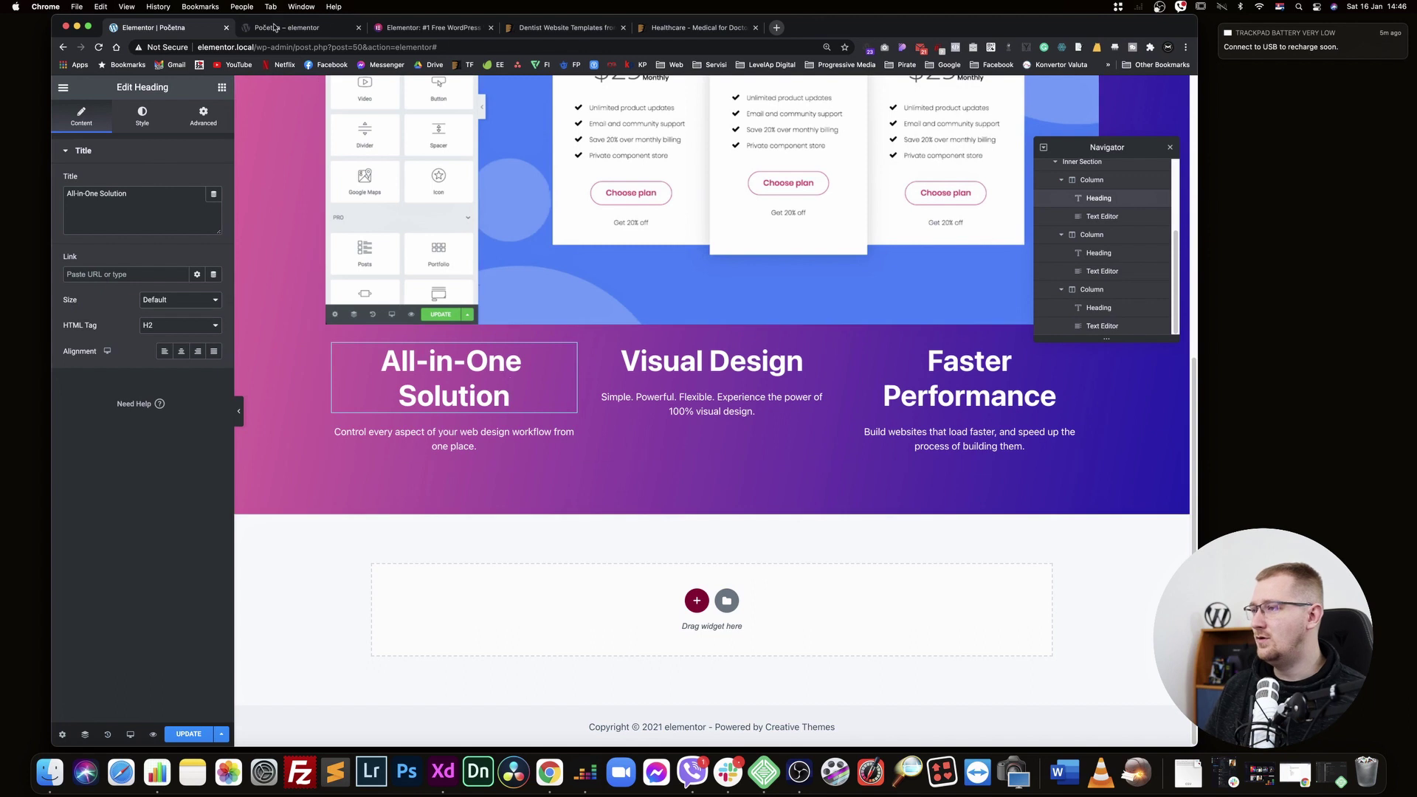
click(398, 26)
right_click(434, 432)
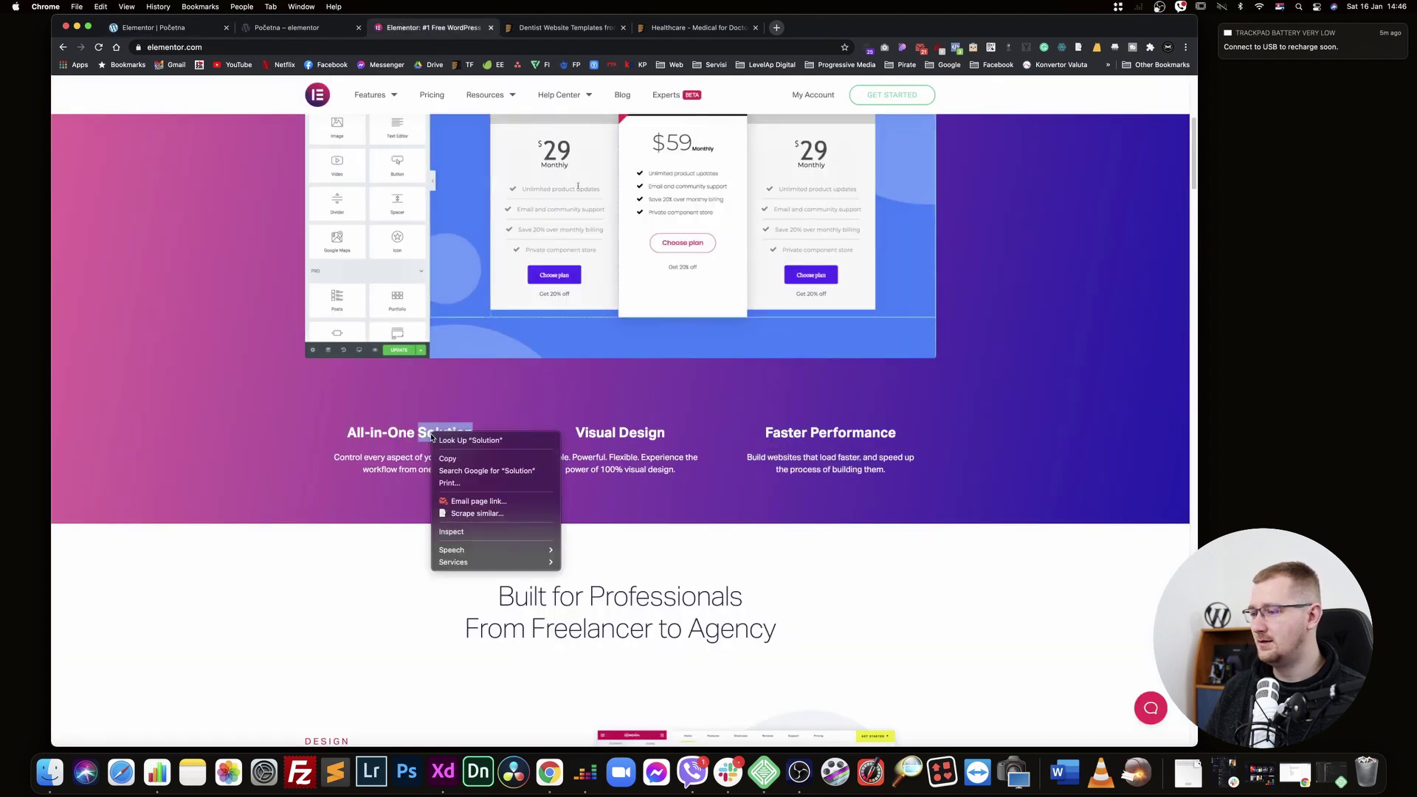
click(478, 533)
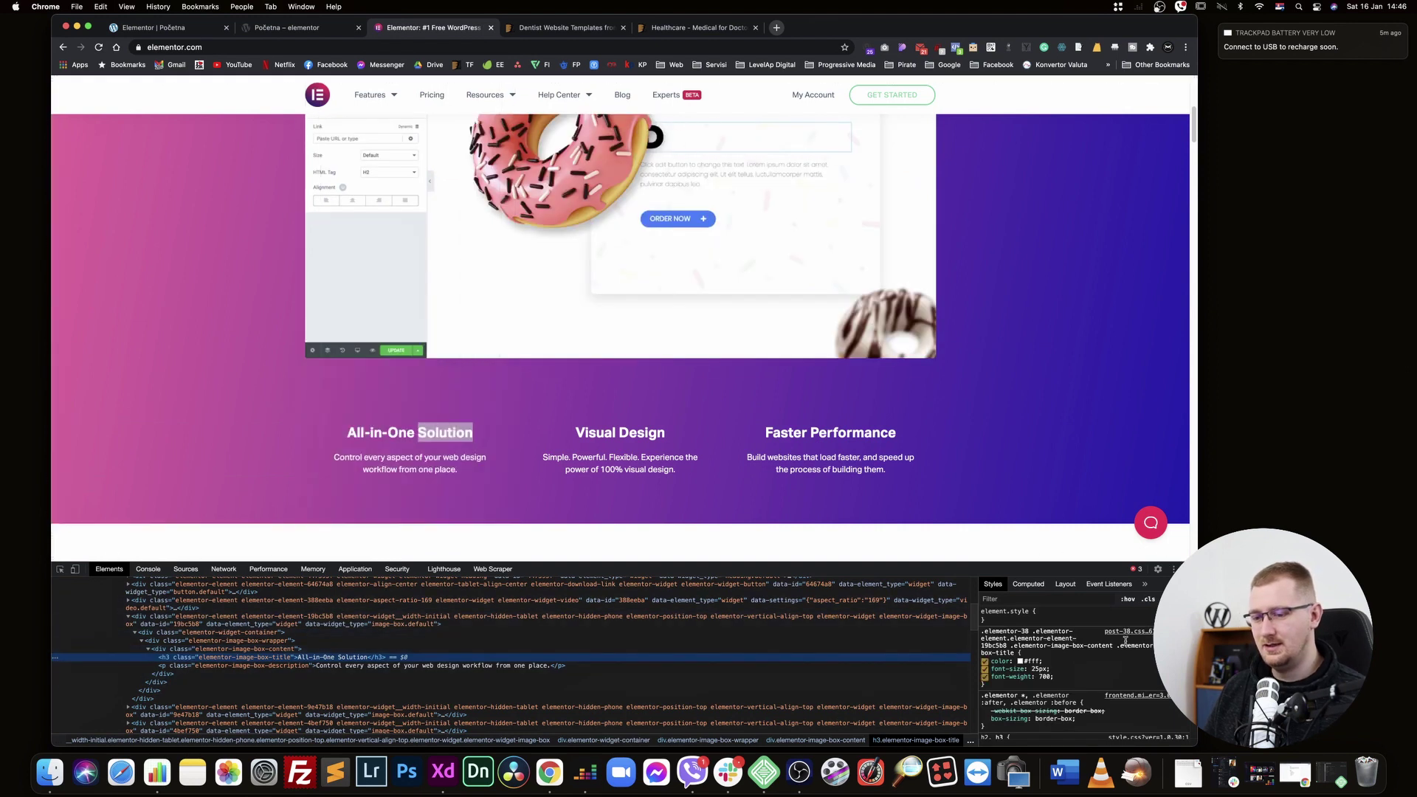
click(1176, 569)
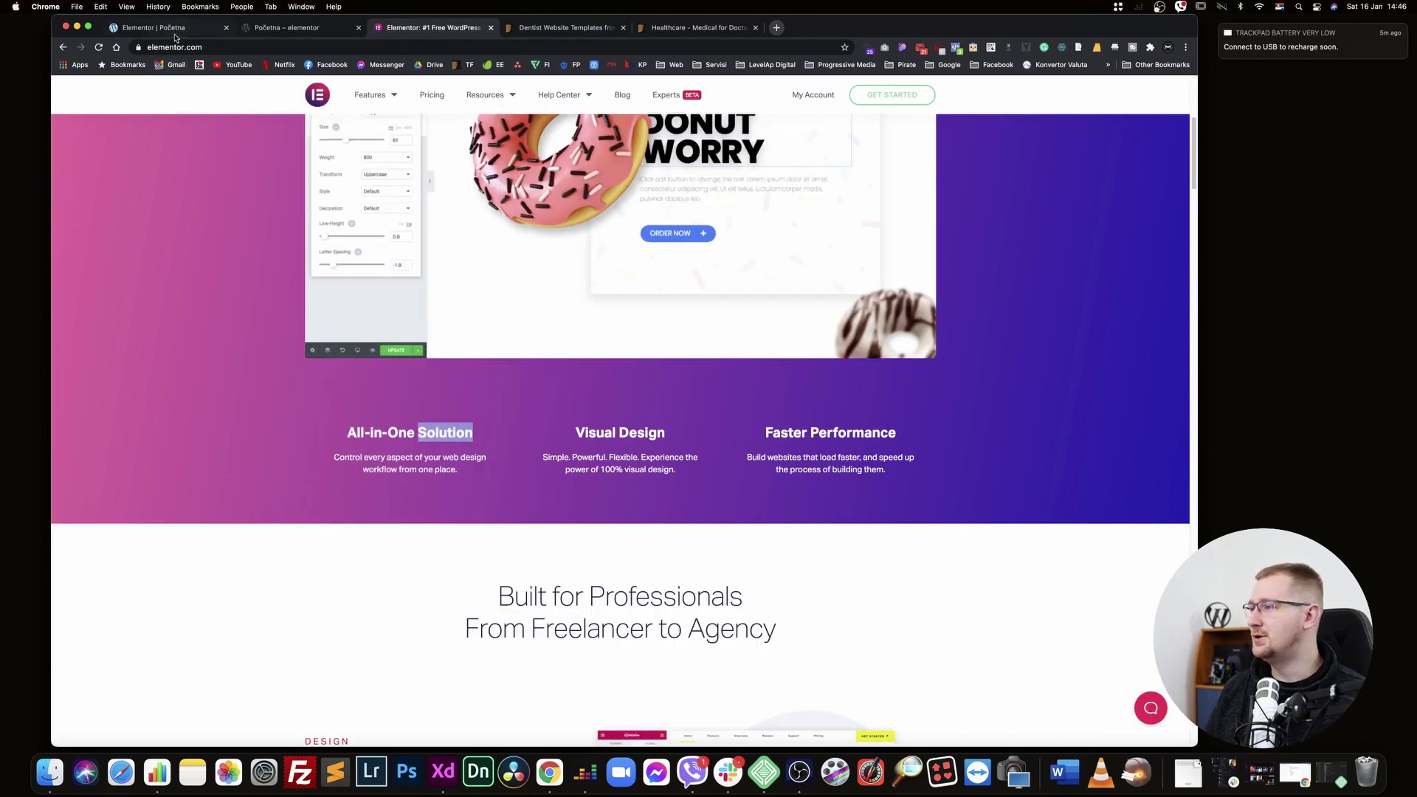
Set the HTML tag of the three column headings in the Elementor page to H3
click(173, 32)
click(481, 429)
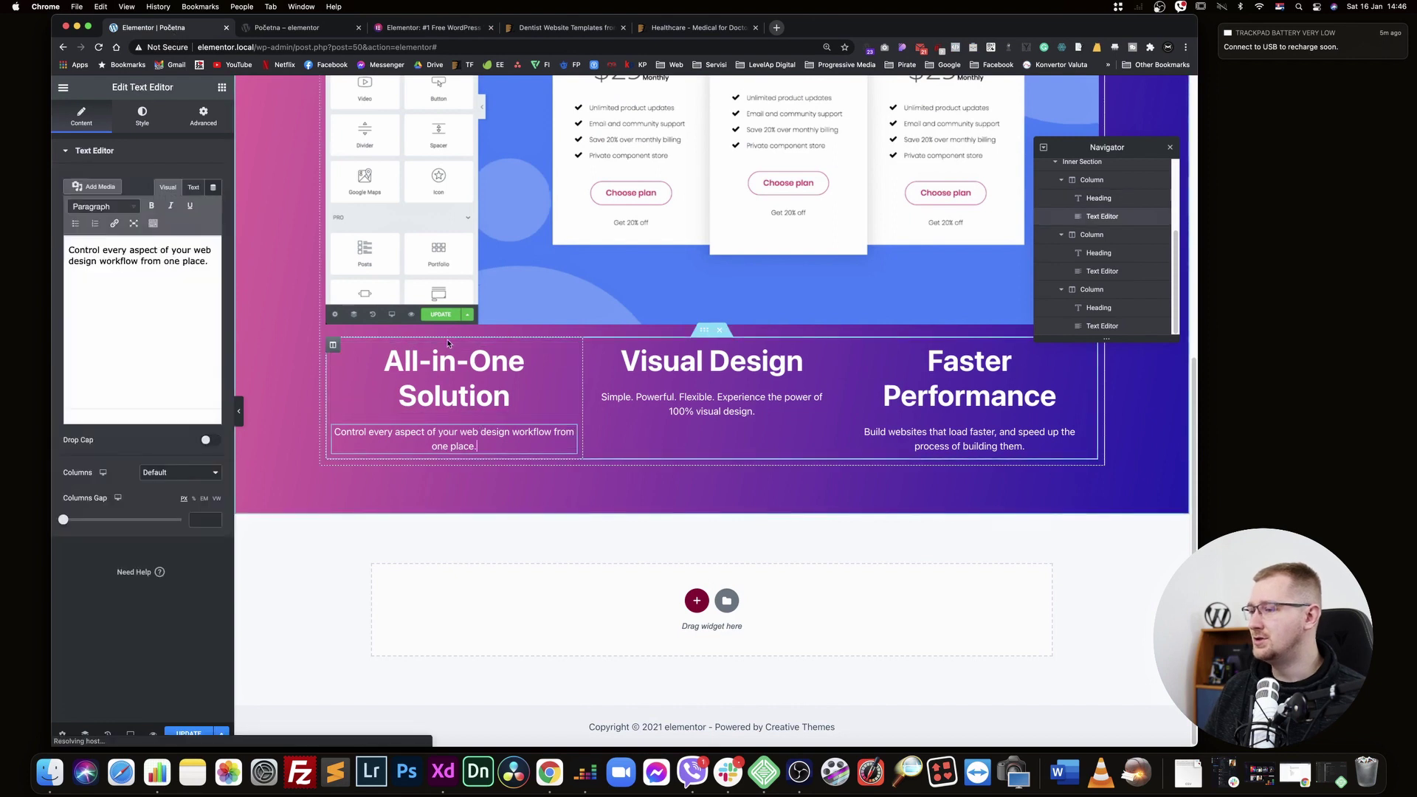
click(444, 378)
click(179, 326)
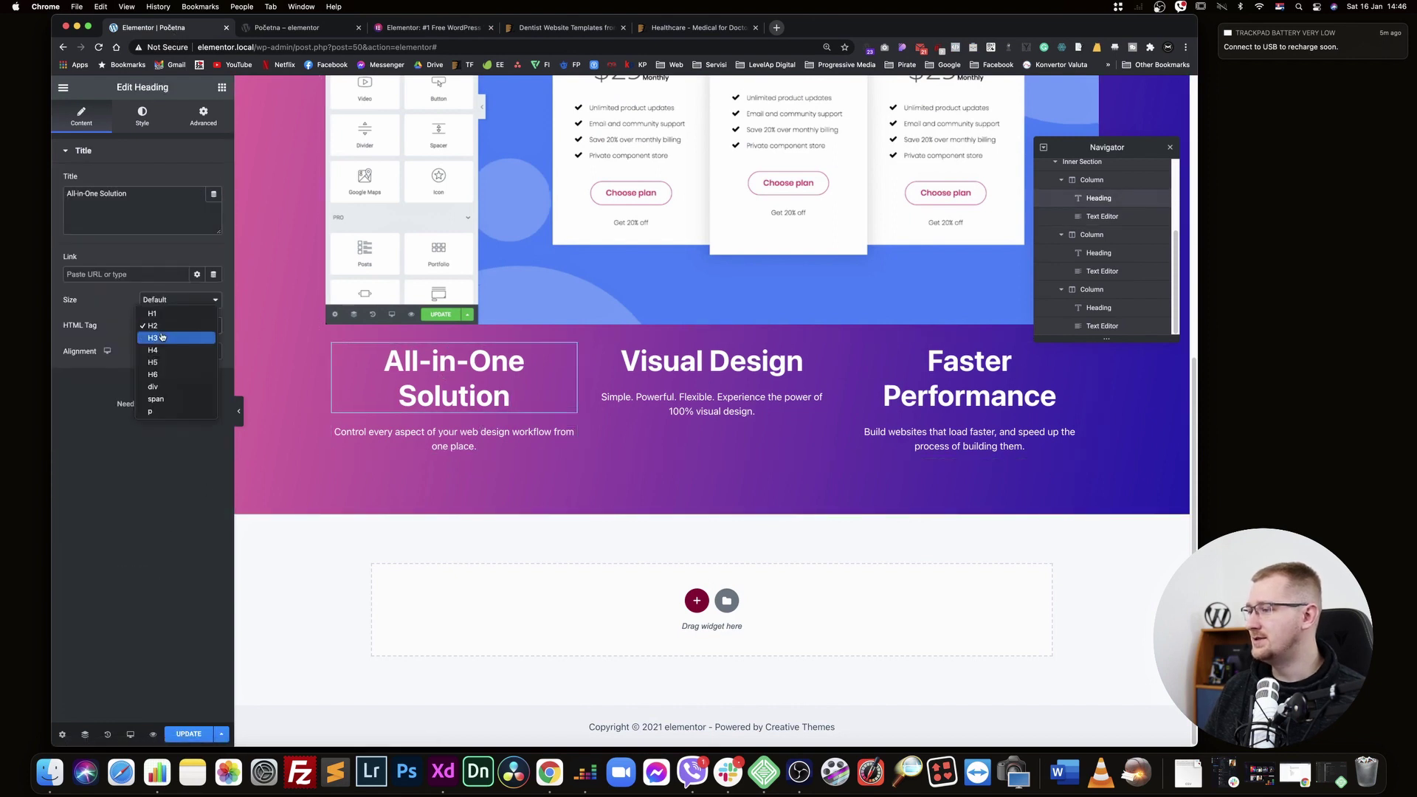
click(163, 338)
click(712, 361)
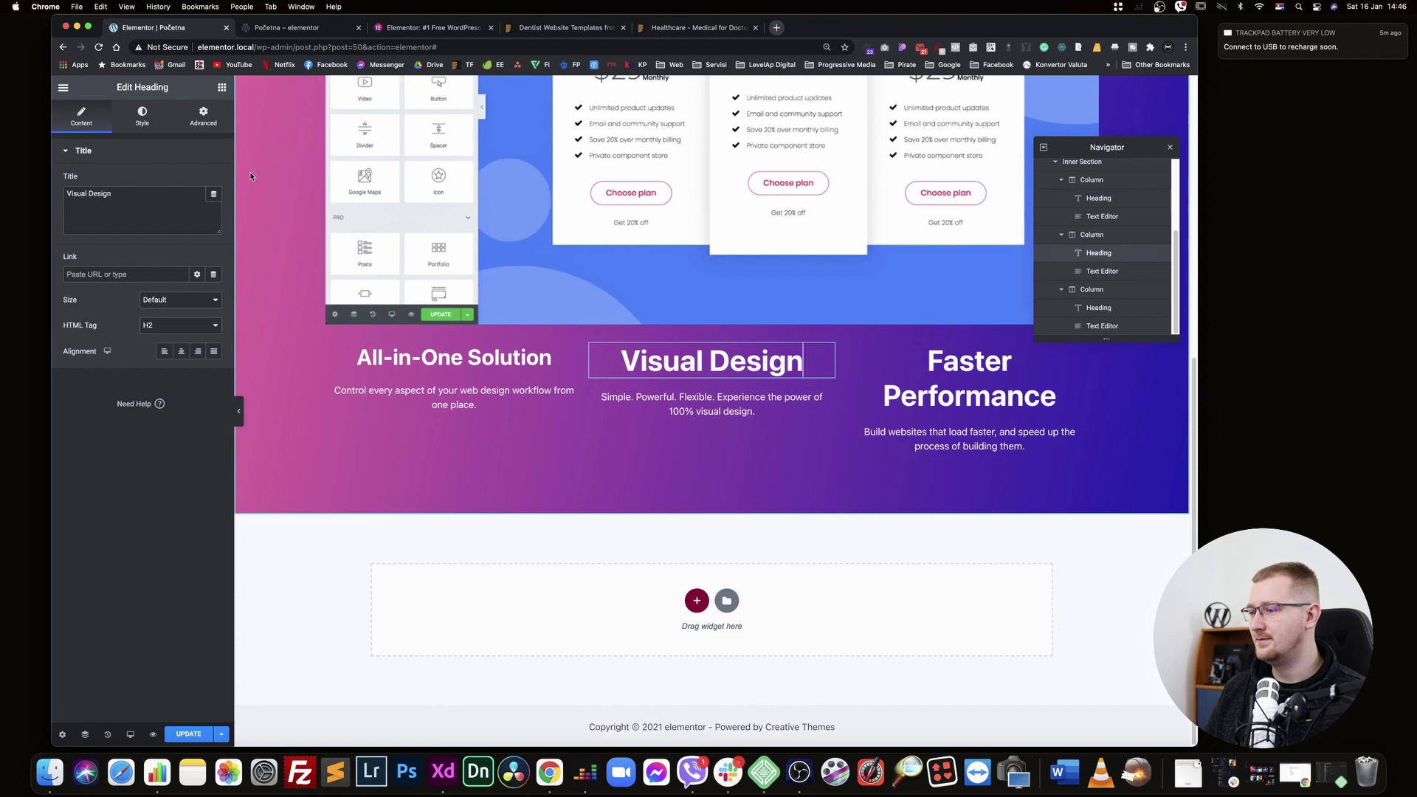
click(141, 117)
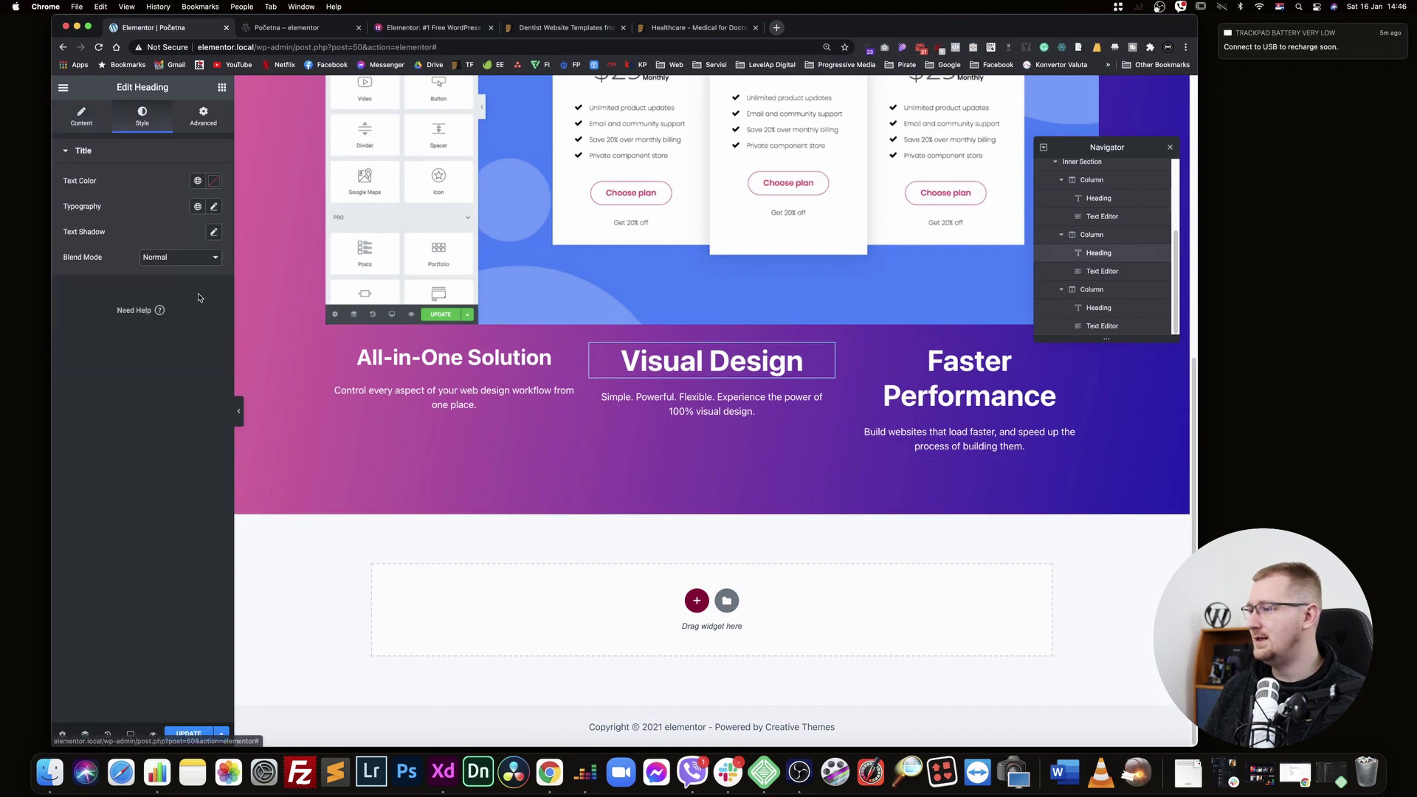
click(84, 130)
click(174, 326)
click(171, 339)
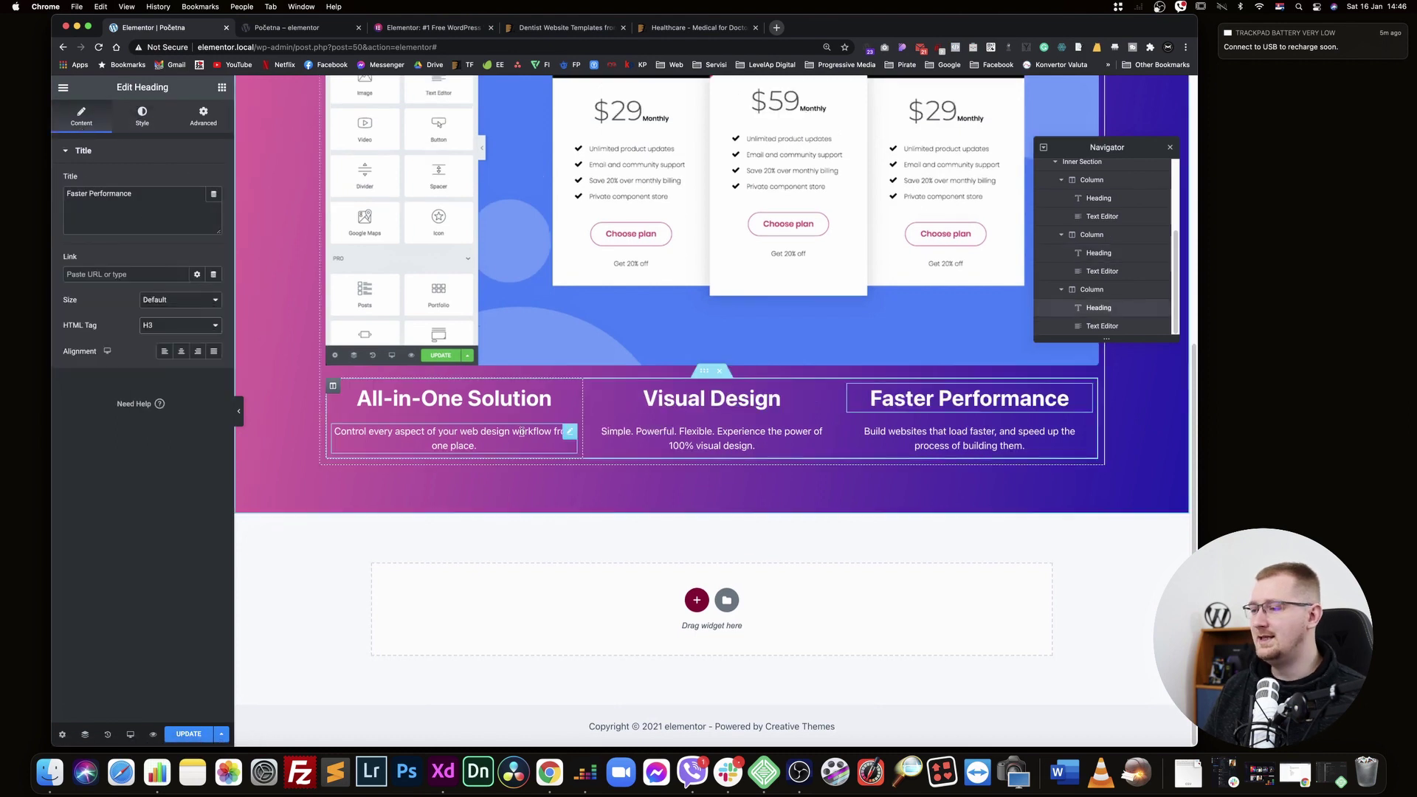
Set the typography size of the "All-in-One Solution" heading to 25 px
click(454, 398)
click(139, 120)
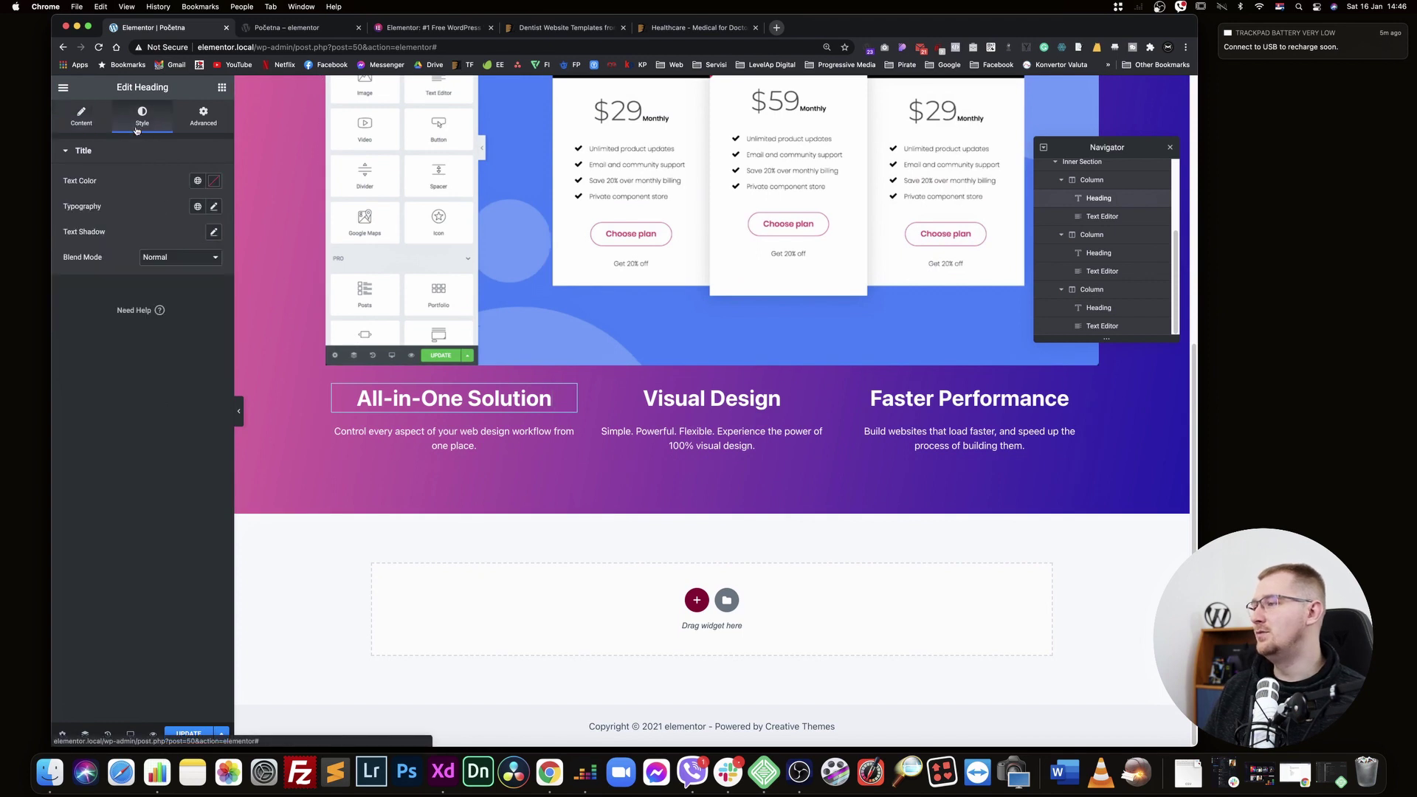
click(212, 211)
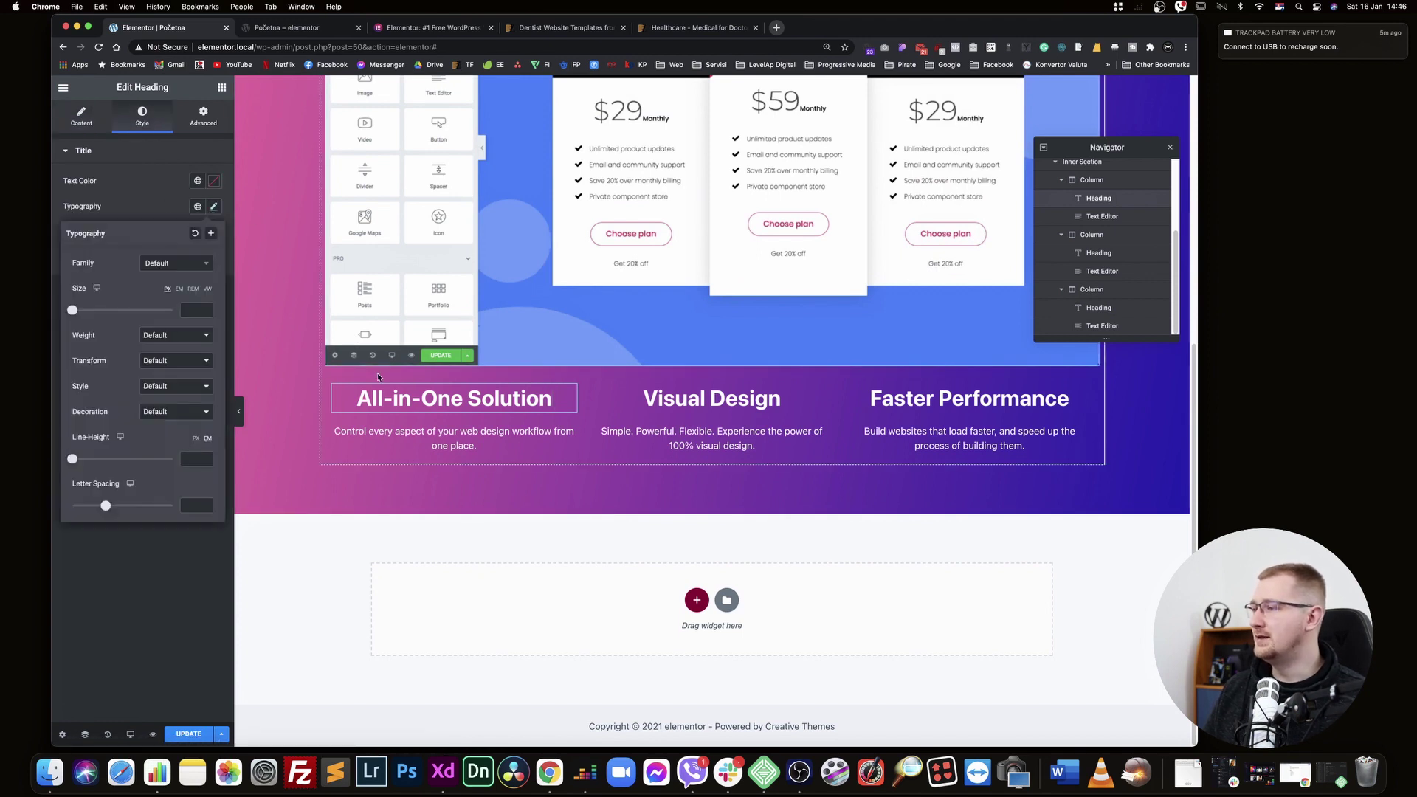
click(551, 402)
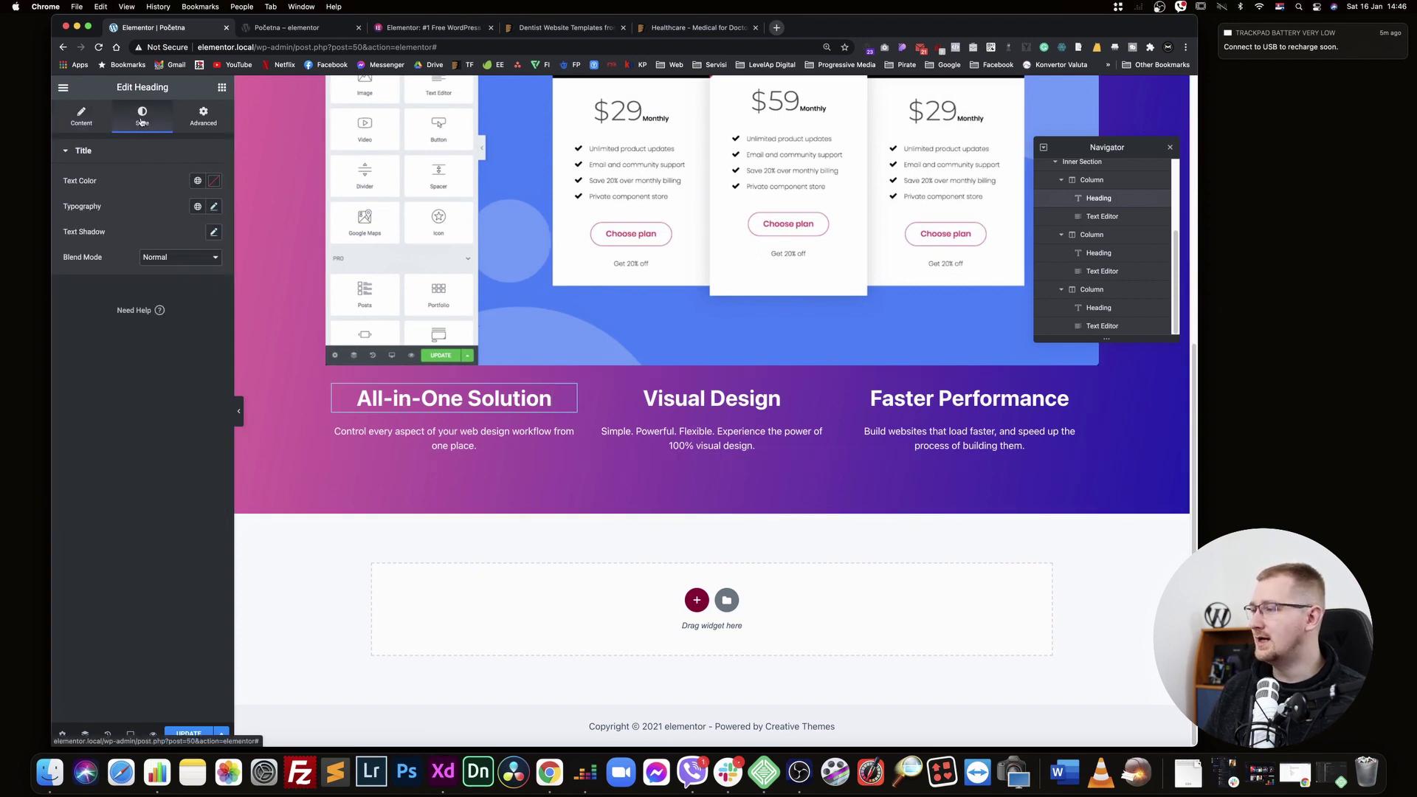
click(215, 207)
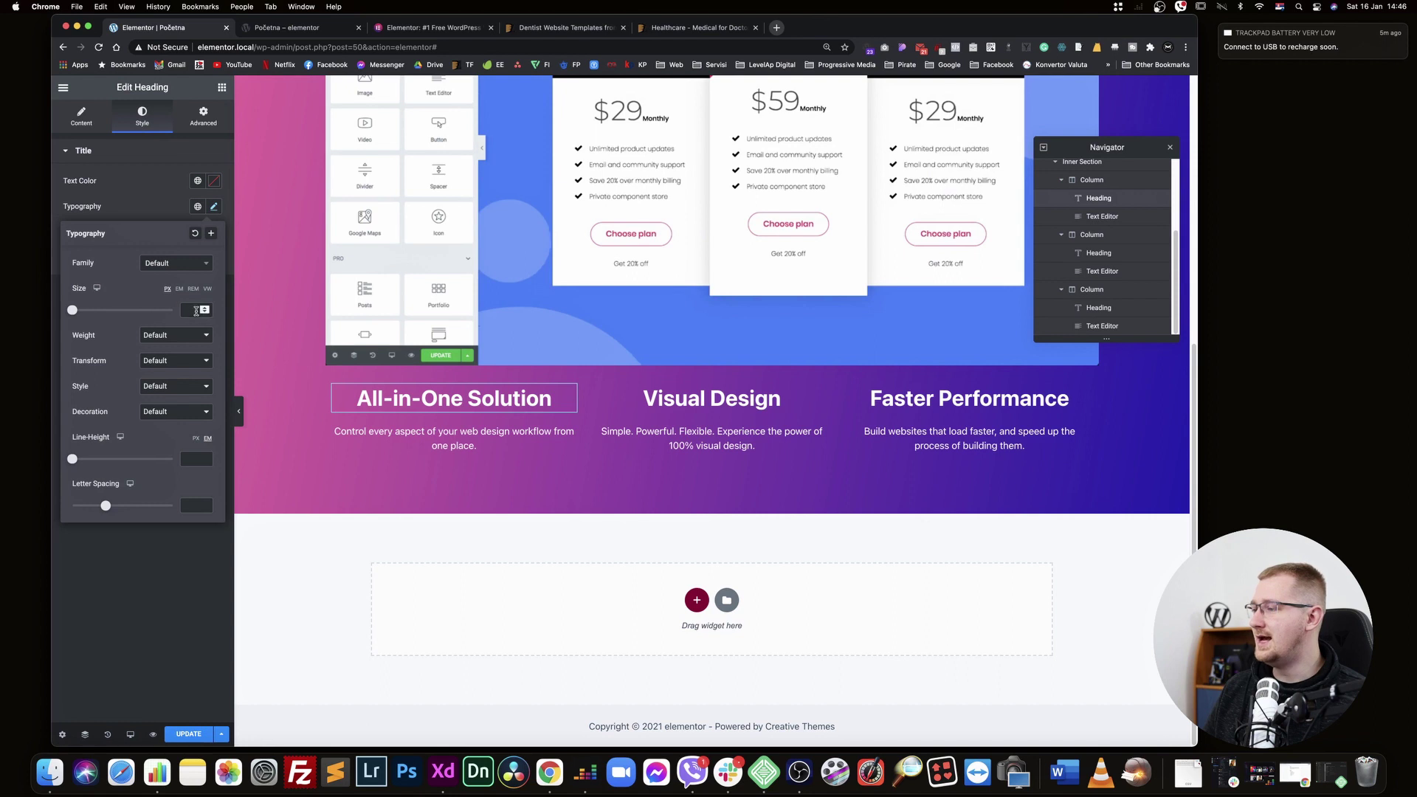
text(25)
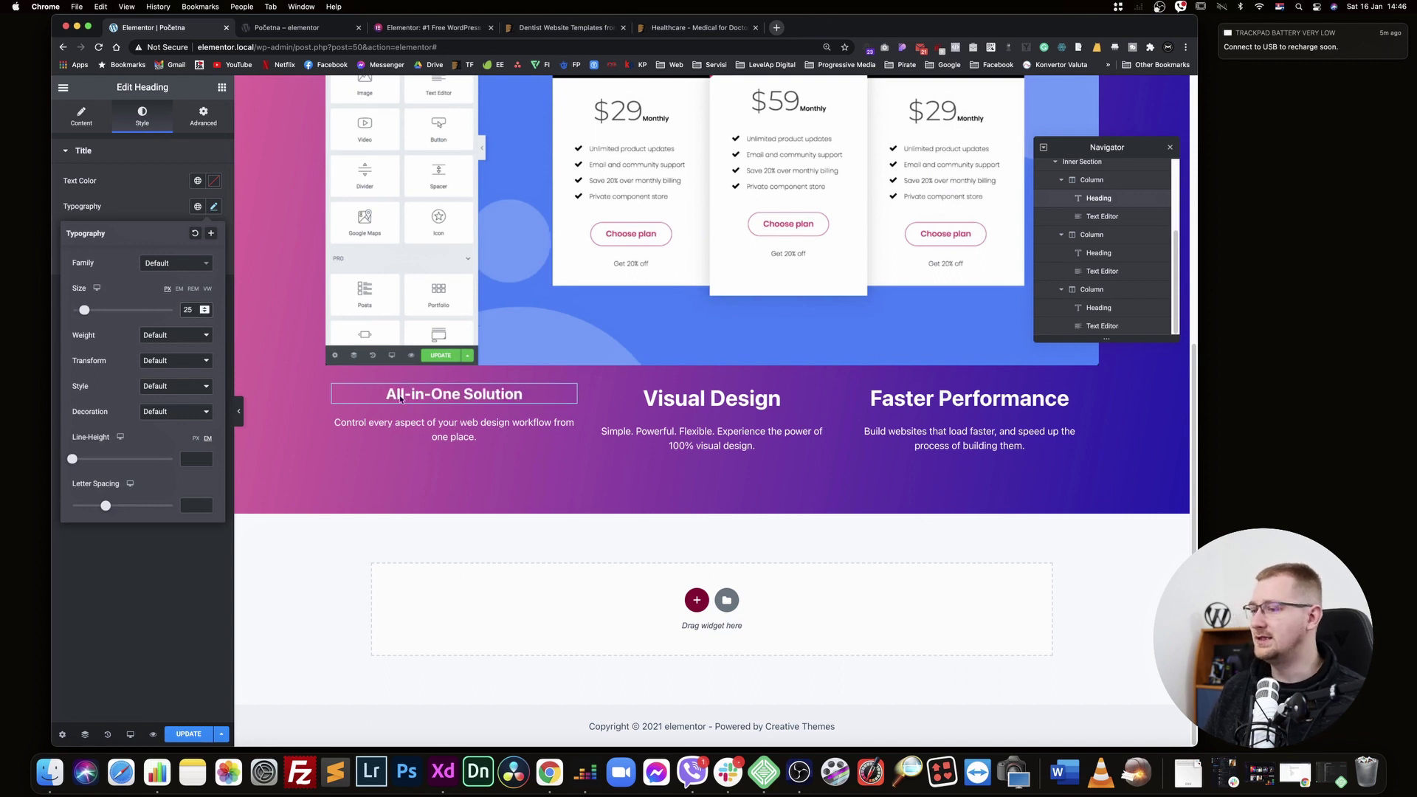
Copy the style of the "All-in-One Solution" heading onto the "Visual Design" and "Faster Performance" headings
click(610, 406)
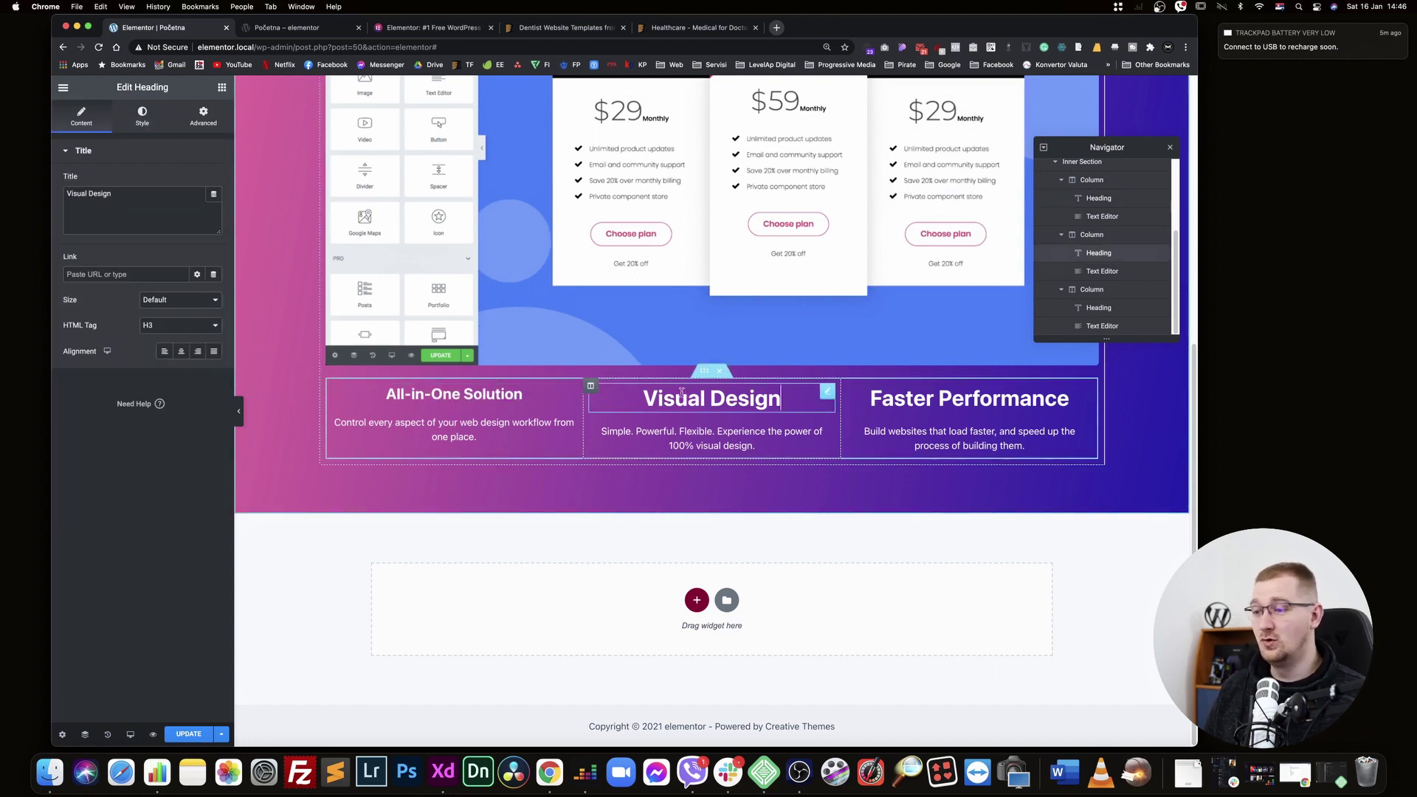
right_click(460, 392)
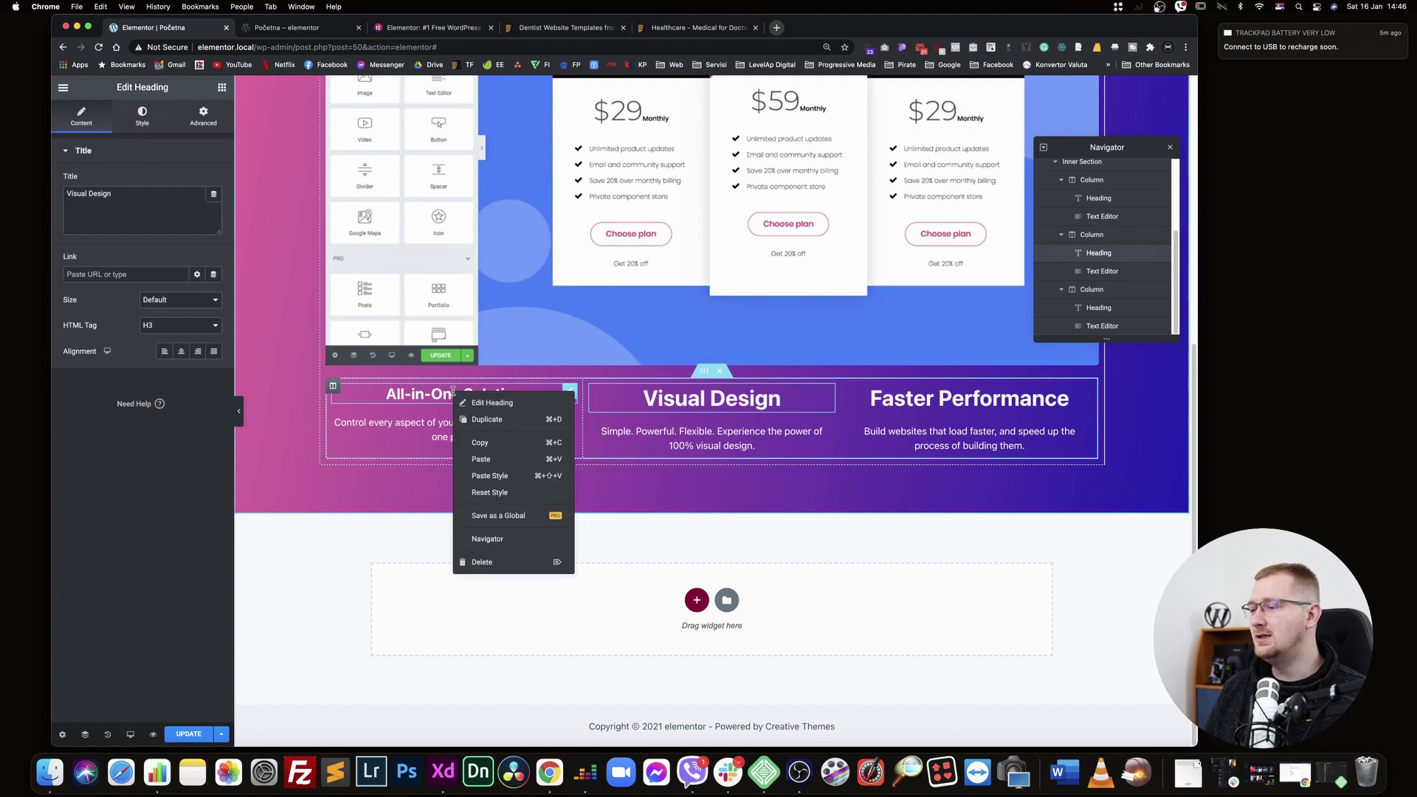
click(484, 441)
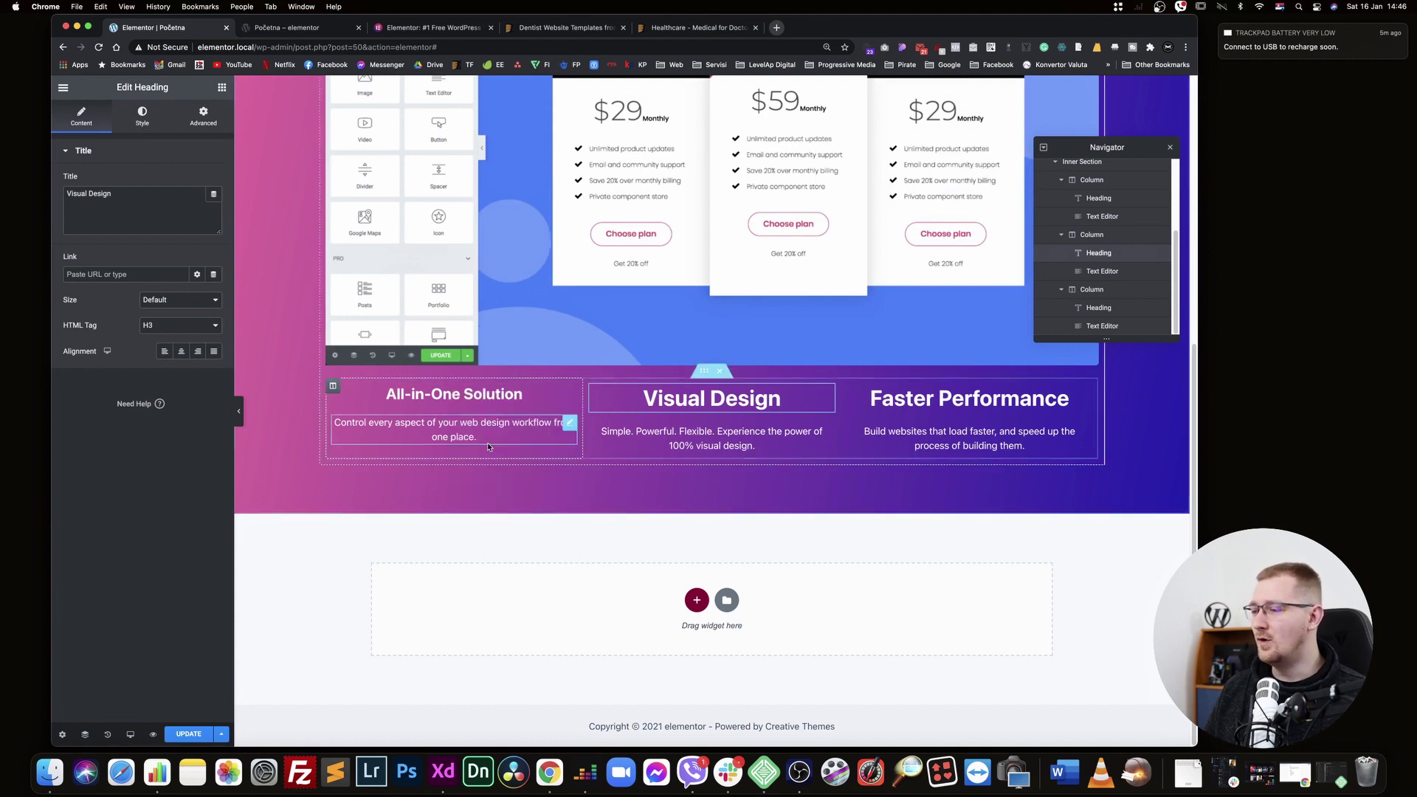
right_click(664, 397)
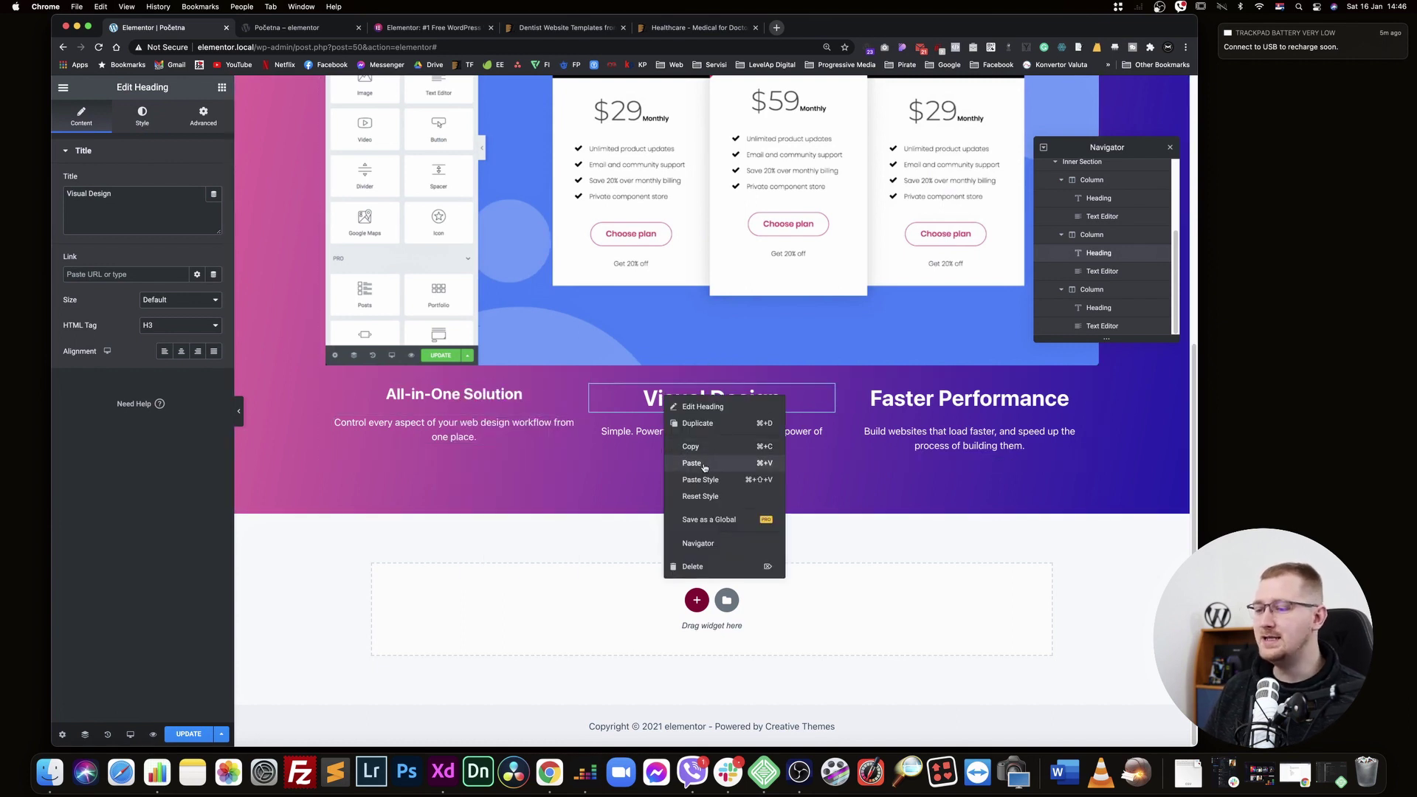
click(722, 481)
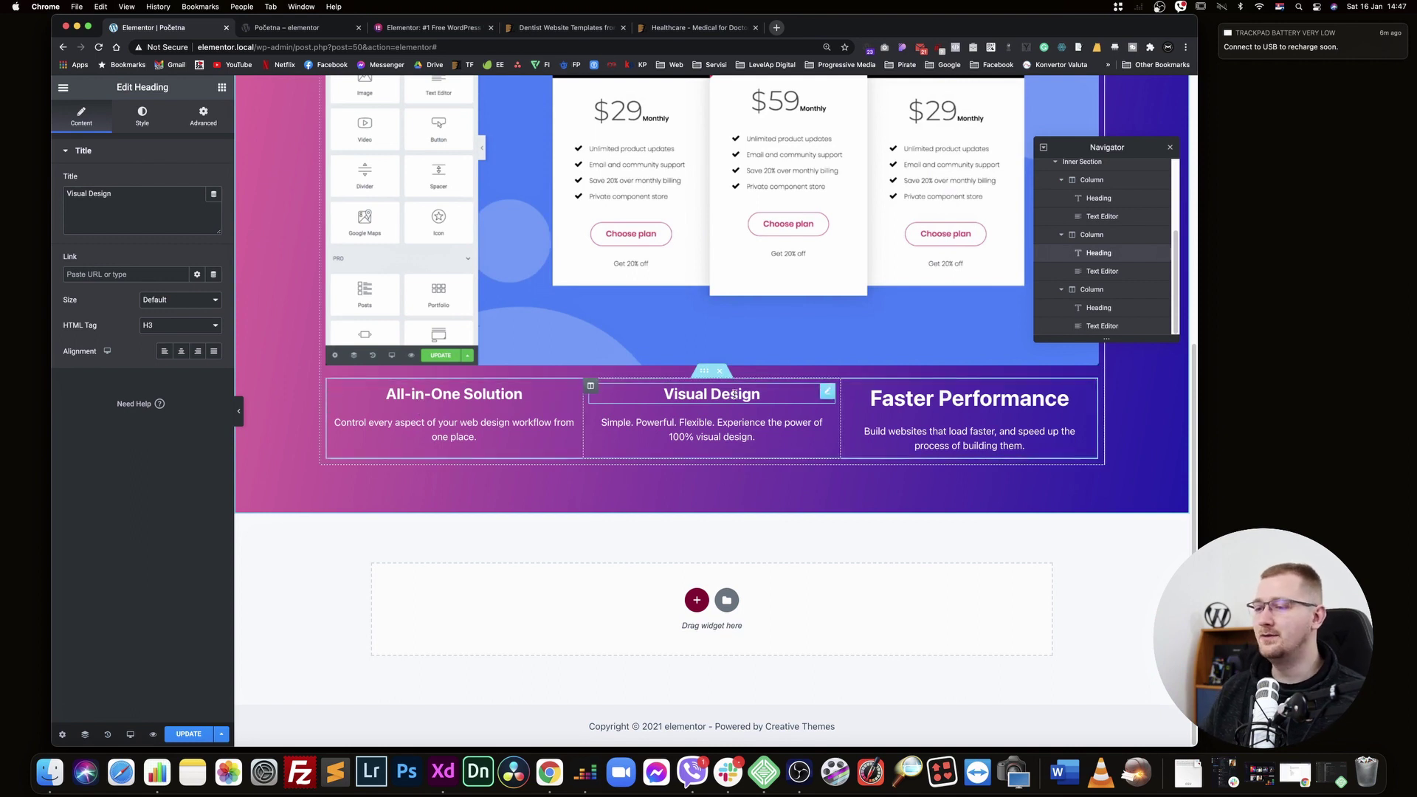
right_click(951, 405)
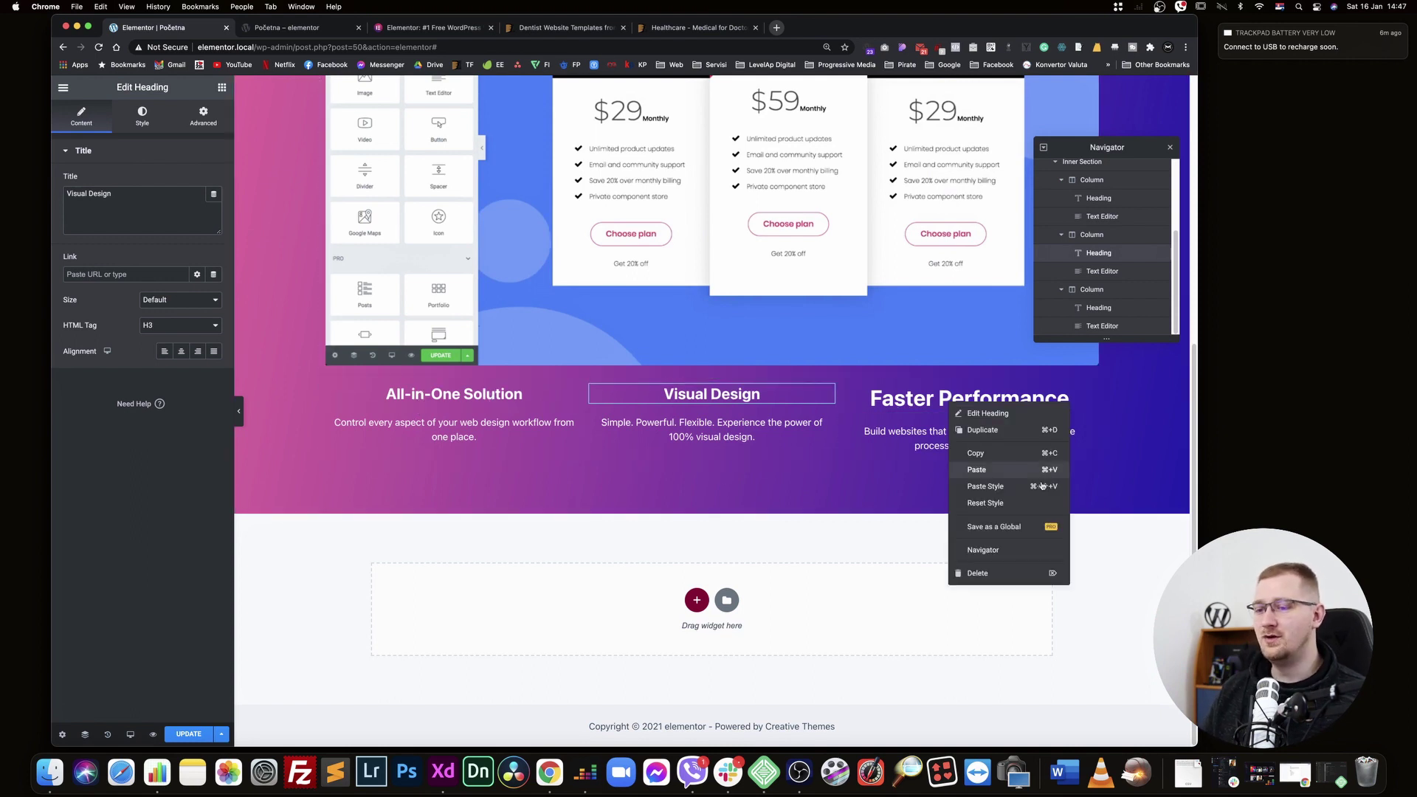
click(1031, 494)
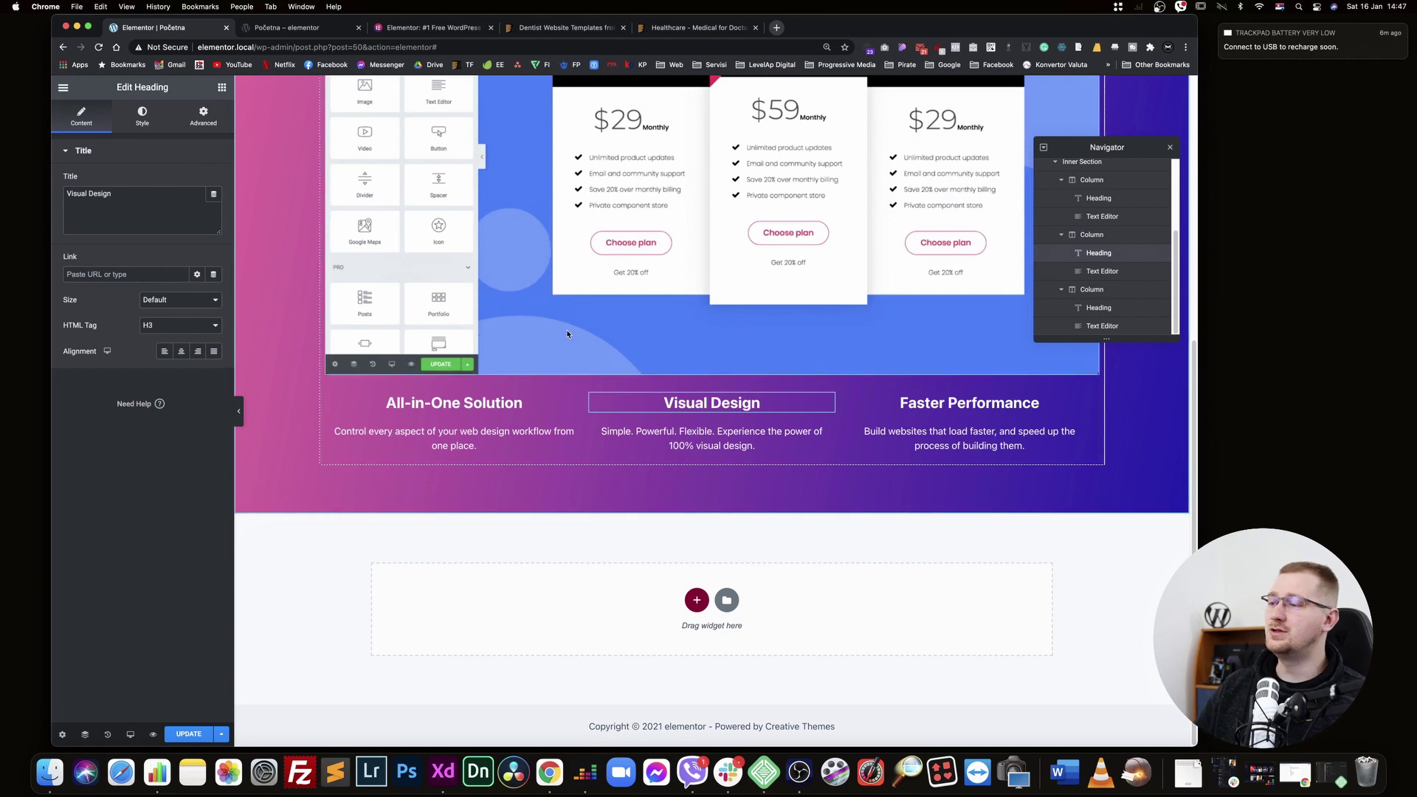
Set the inner section's top margin to 4 em and check the spacing above the feature columns in the page preview
click(404, 31)
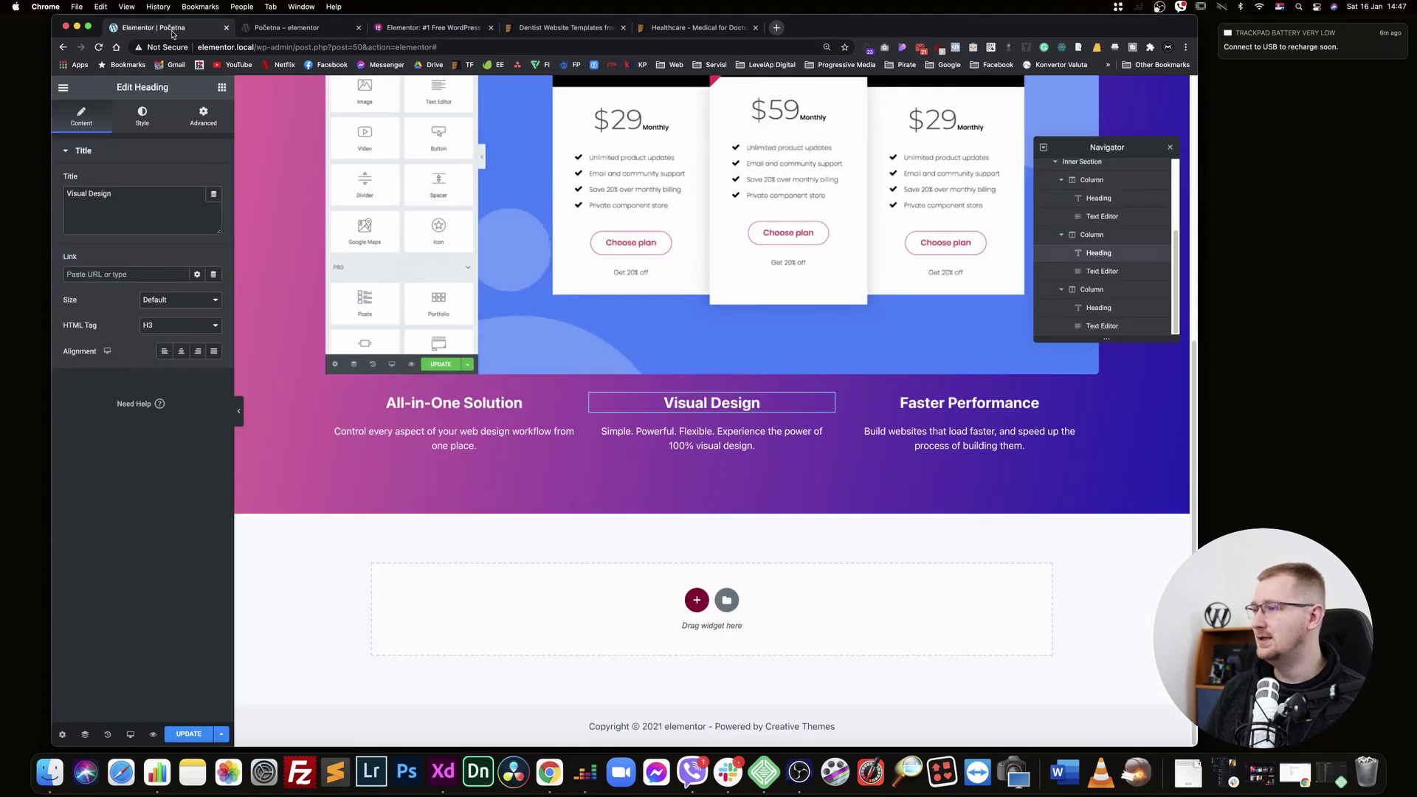
key(super+1)
click(704, 382)
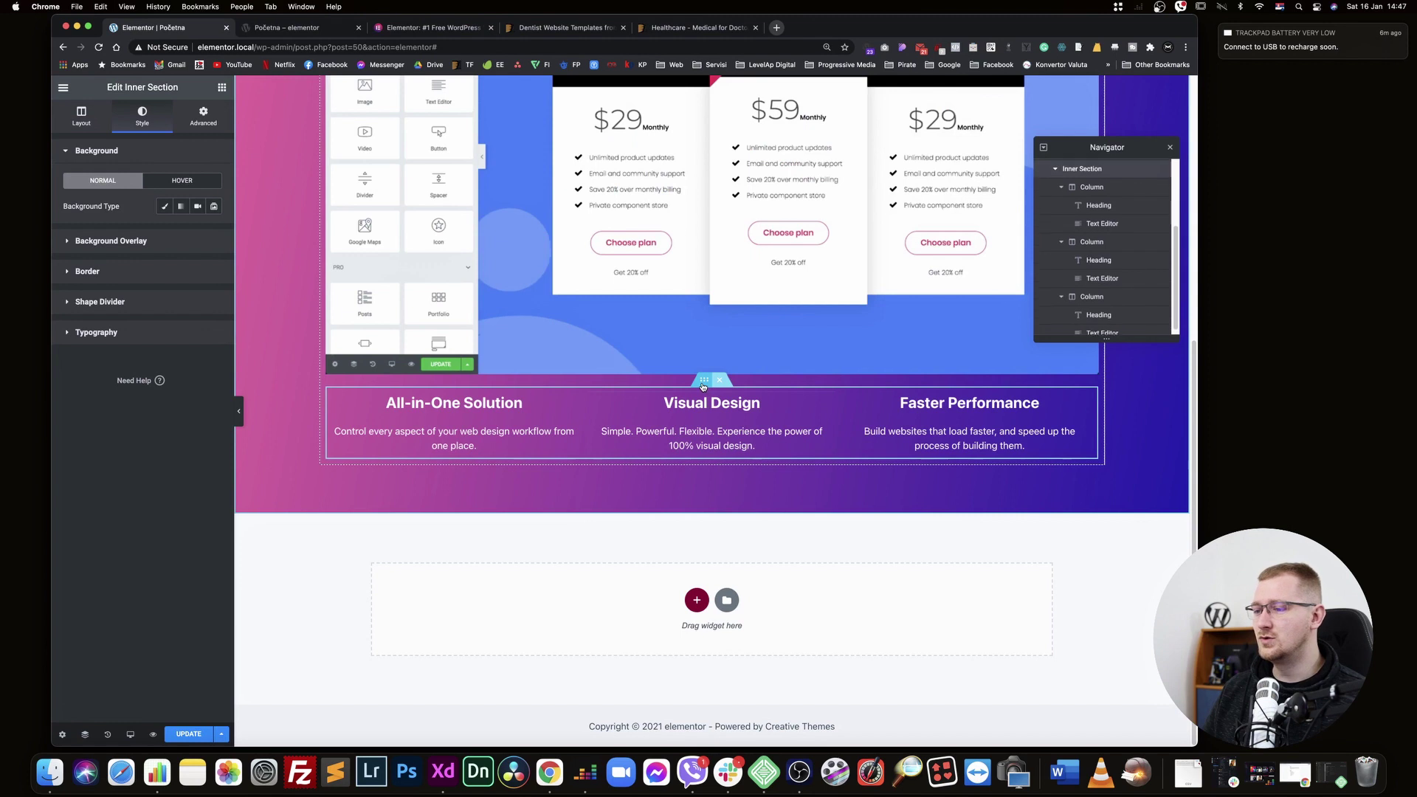
click(201, 117)
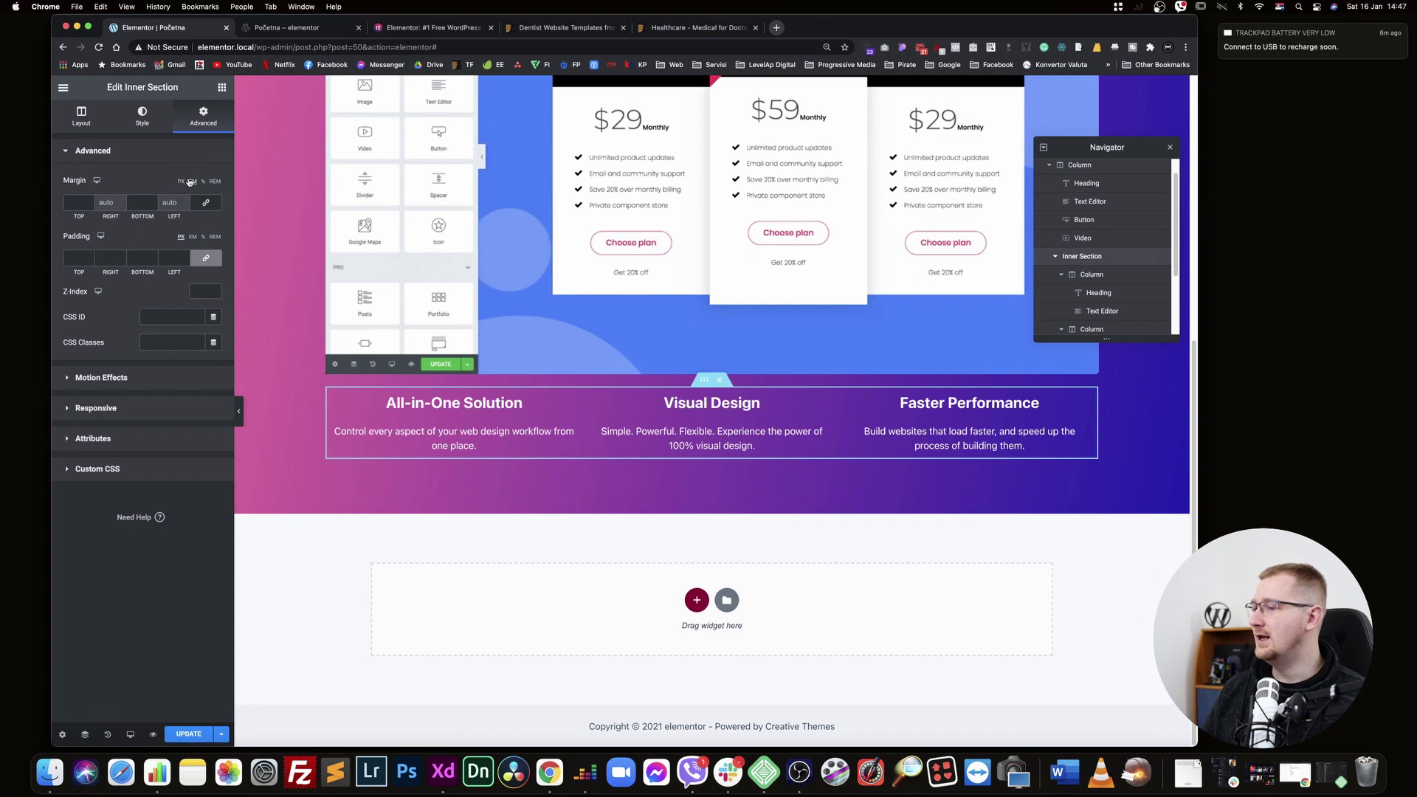
click(77, 205)
text(4)
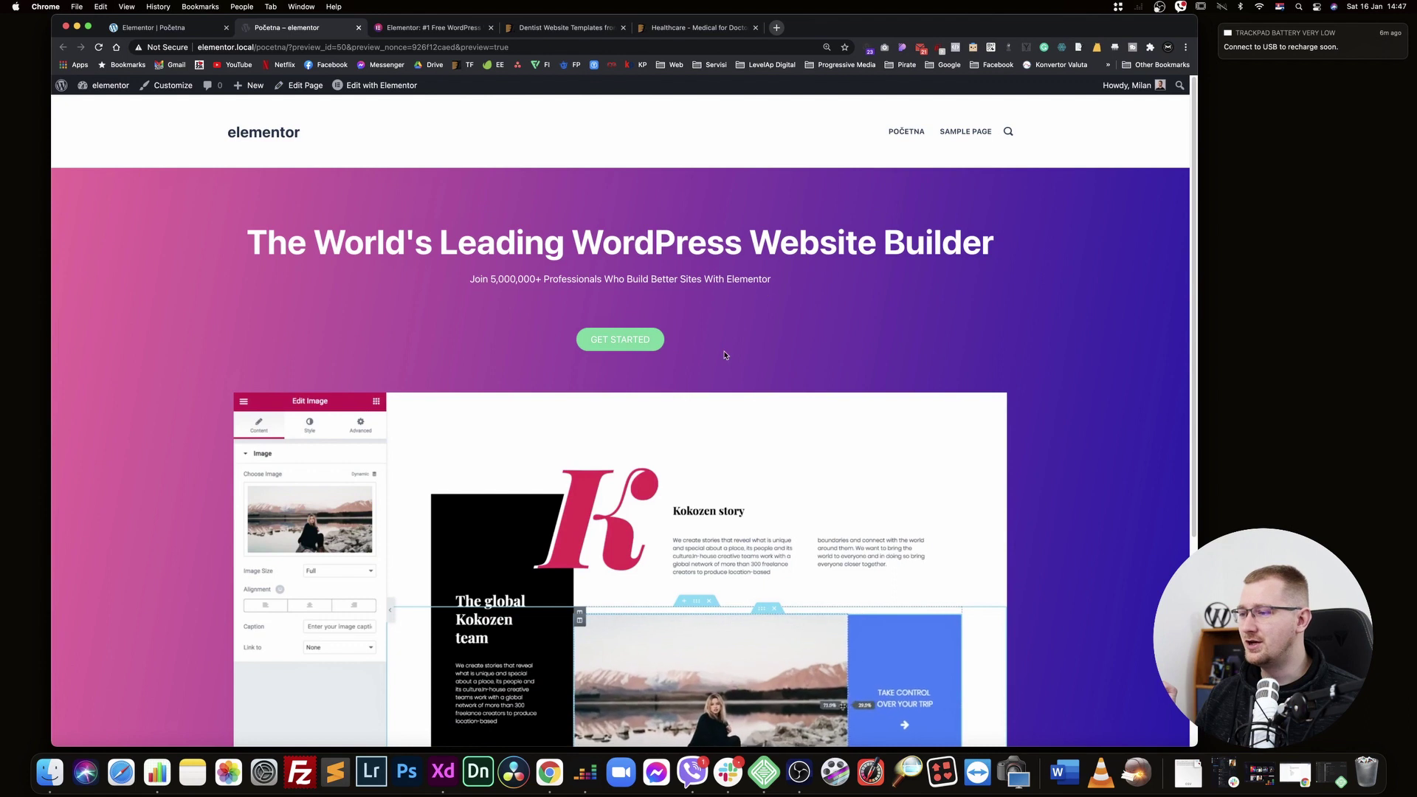
scroll(640, 246, down, 2)
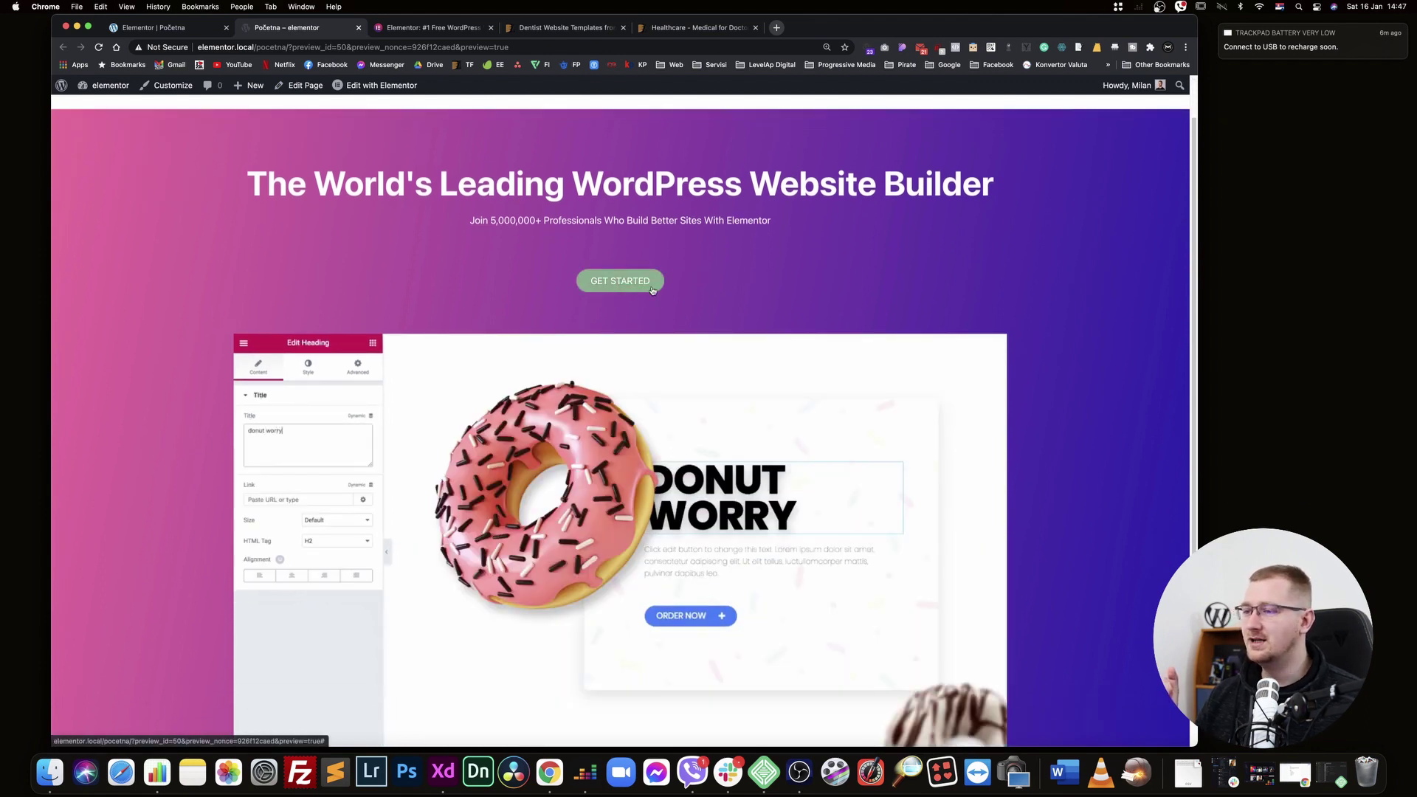
scroll(616, 287, down, 4)
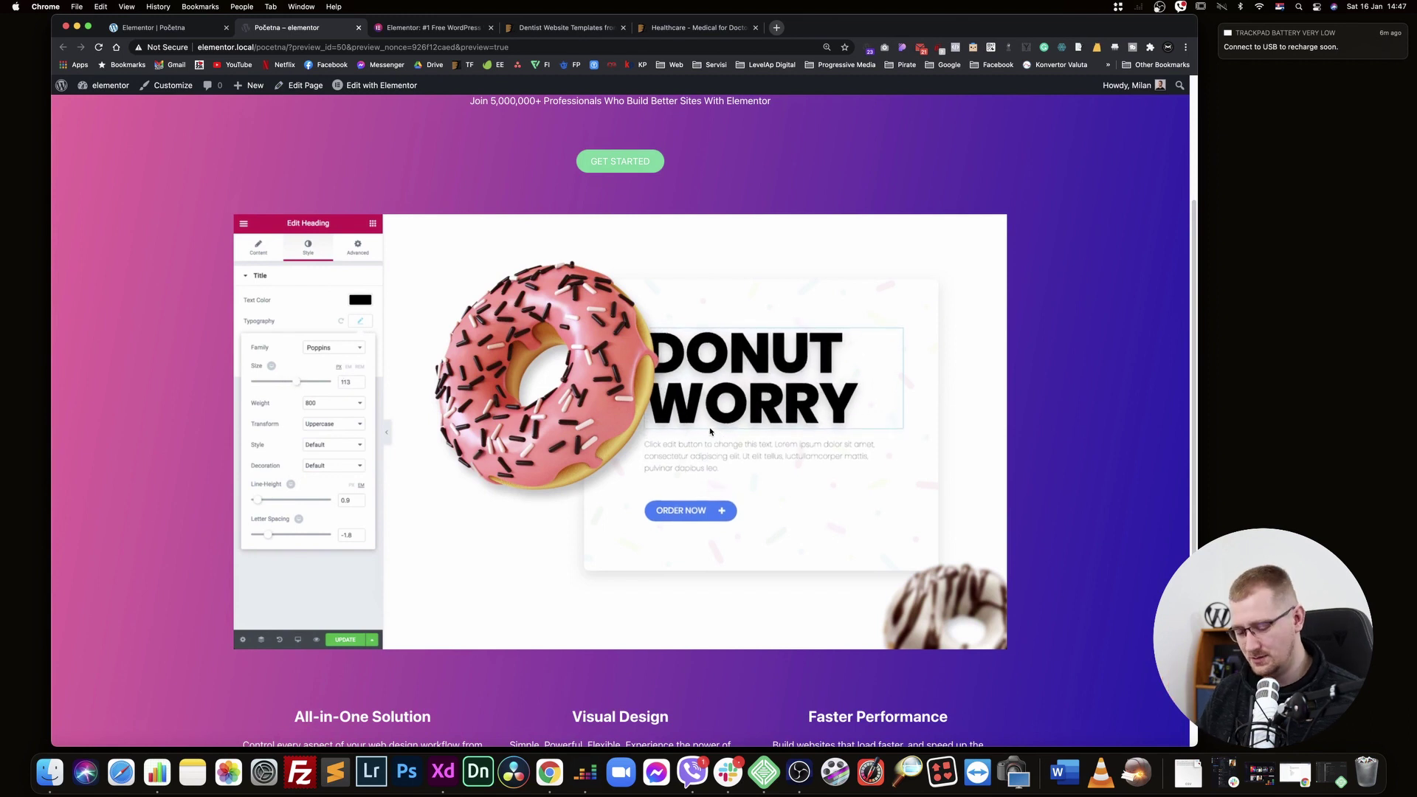
Examine the recreated hero in the page preview at a reduced zoom, from the header to the three feature columns
key(super+minus)
key(super+minus)
key(super+plus)
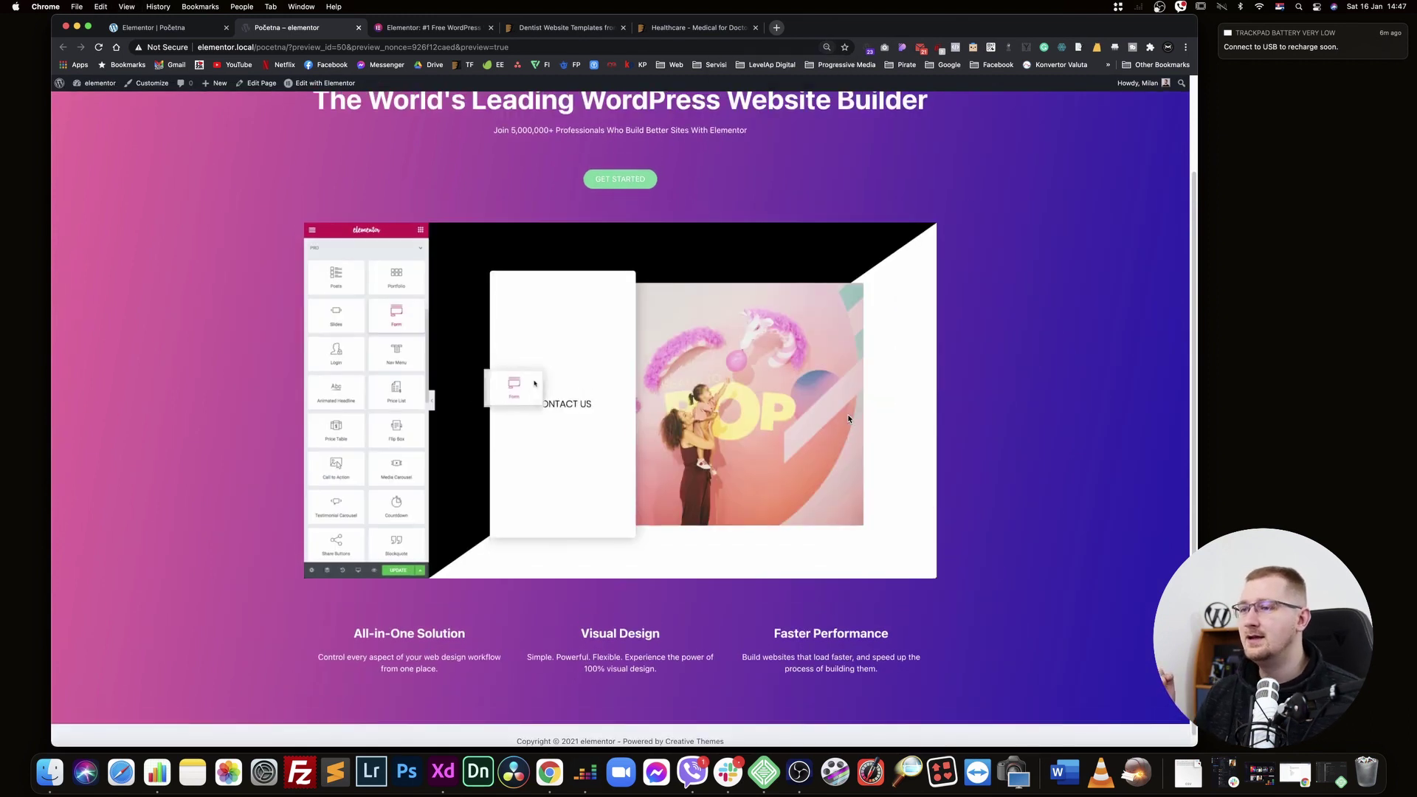
scroll(1029, 512, down, 3)
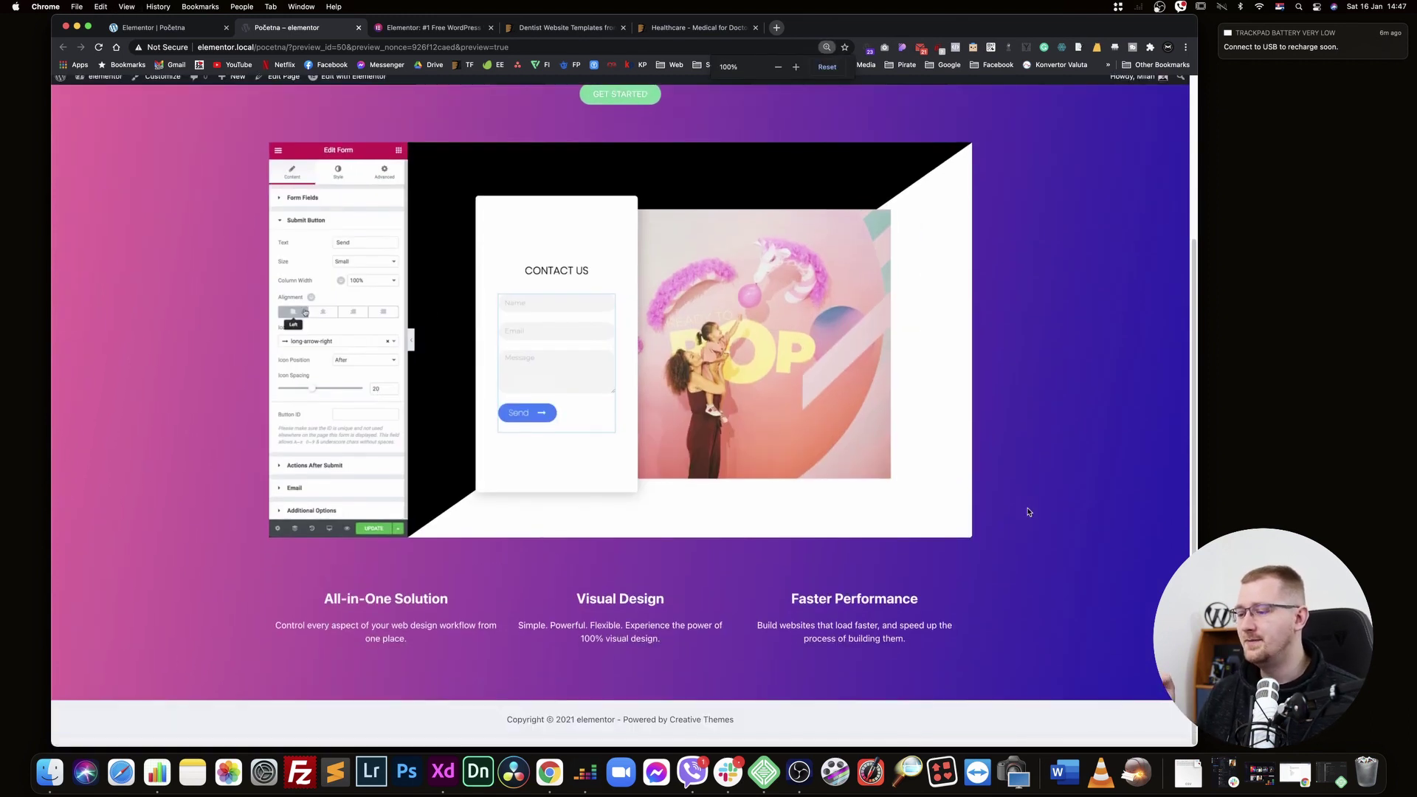
scroll(761, 564, up, 3)
scroll(761, 565, up, 3)
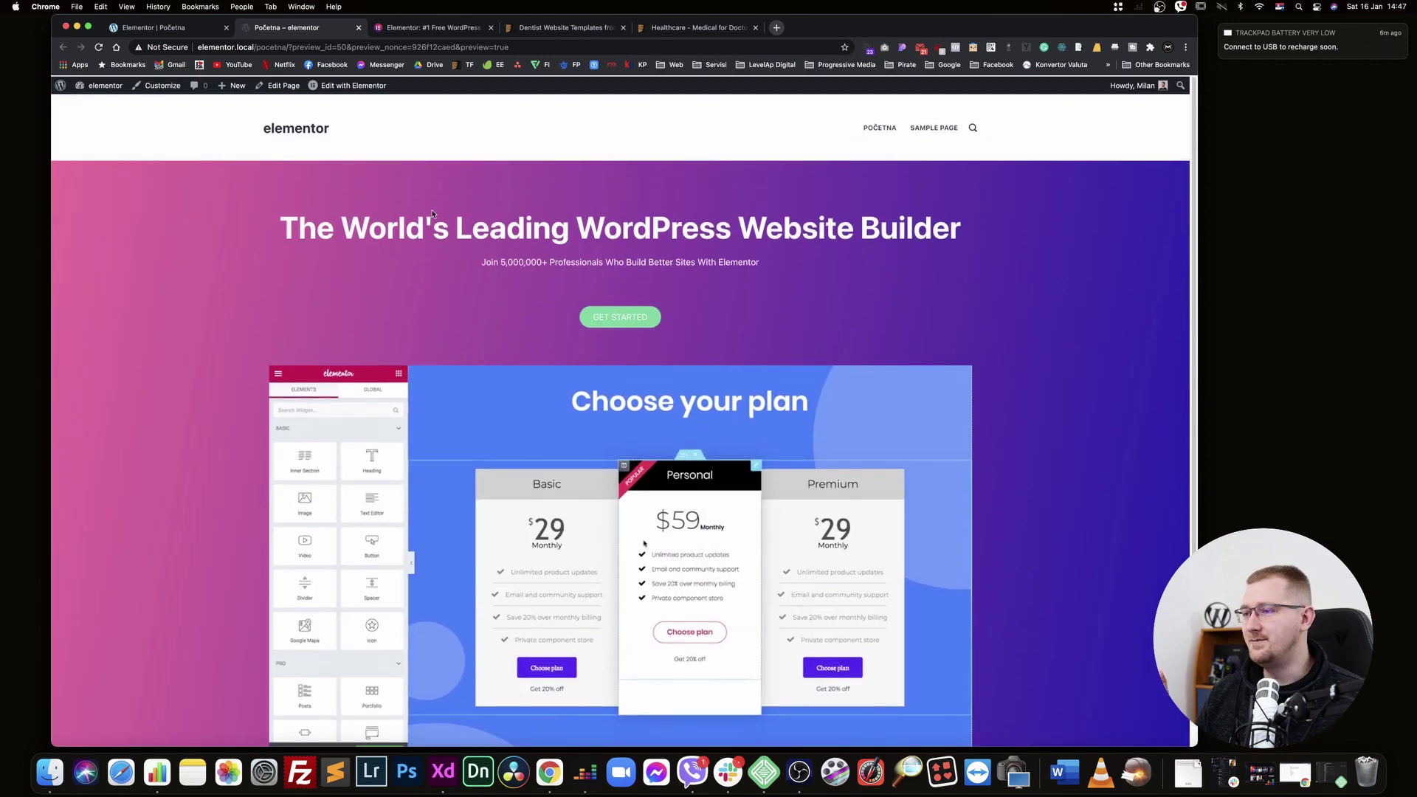
Examine the sections of the original elementor.com homepage from the hero down to the footer
click(428, 29)
scroll(637, 270, up, 5)
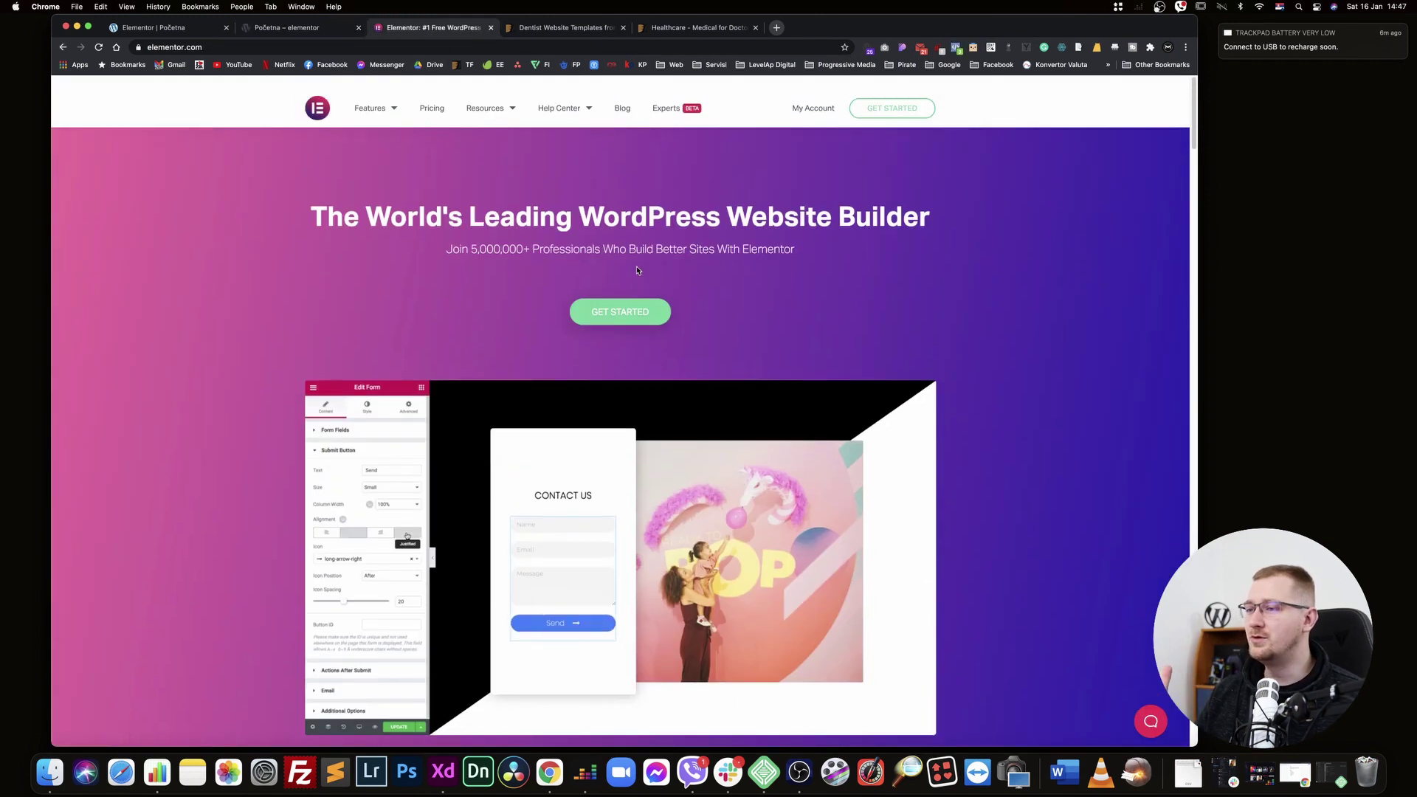
scroll(692, 339, down, 10)
scroll(692, 339, down, 2)
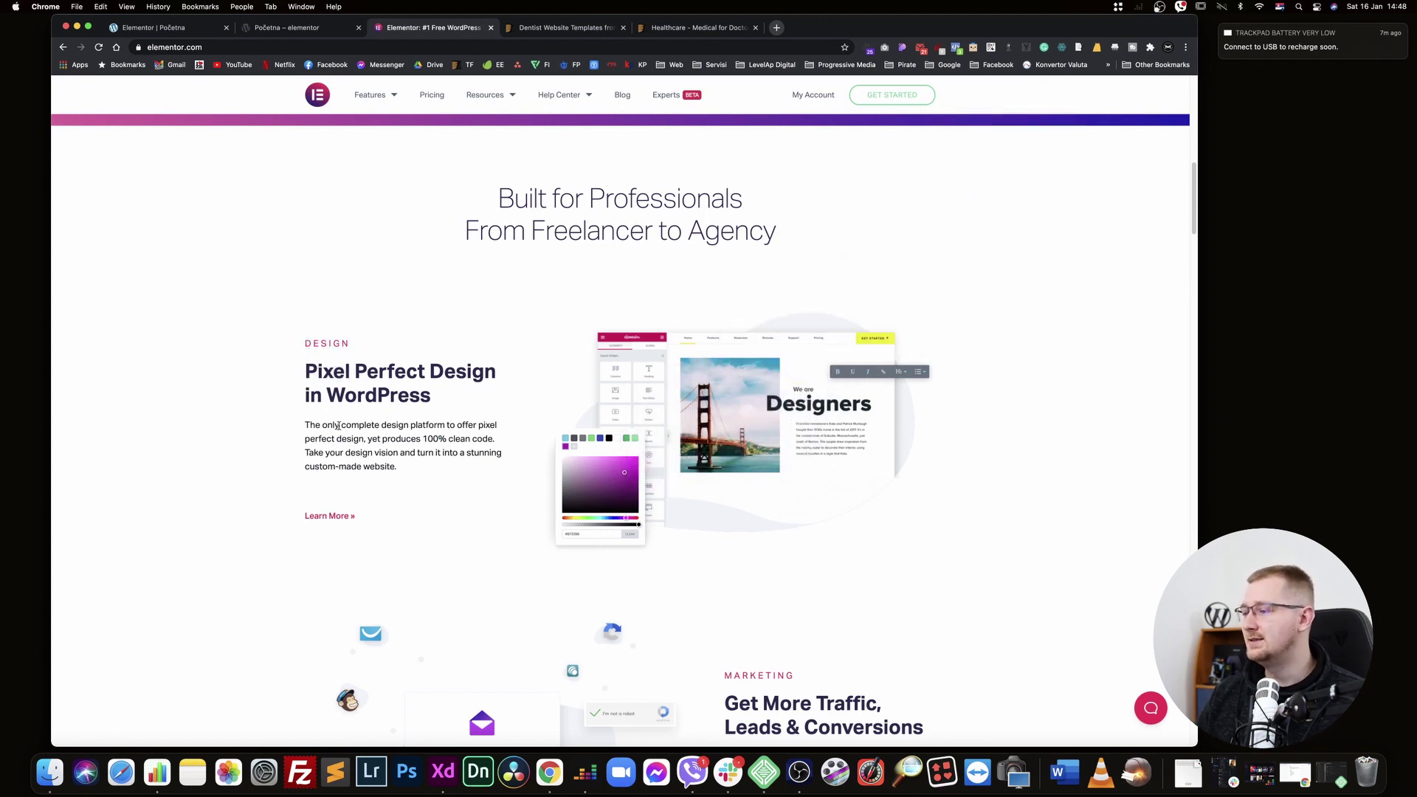
scroll(336, 515, down, 15)
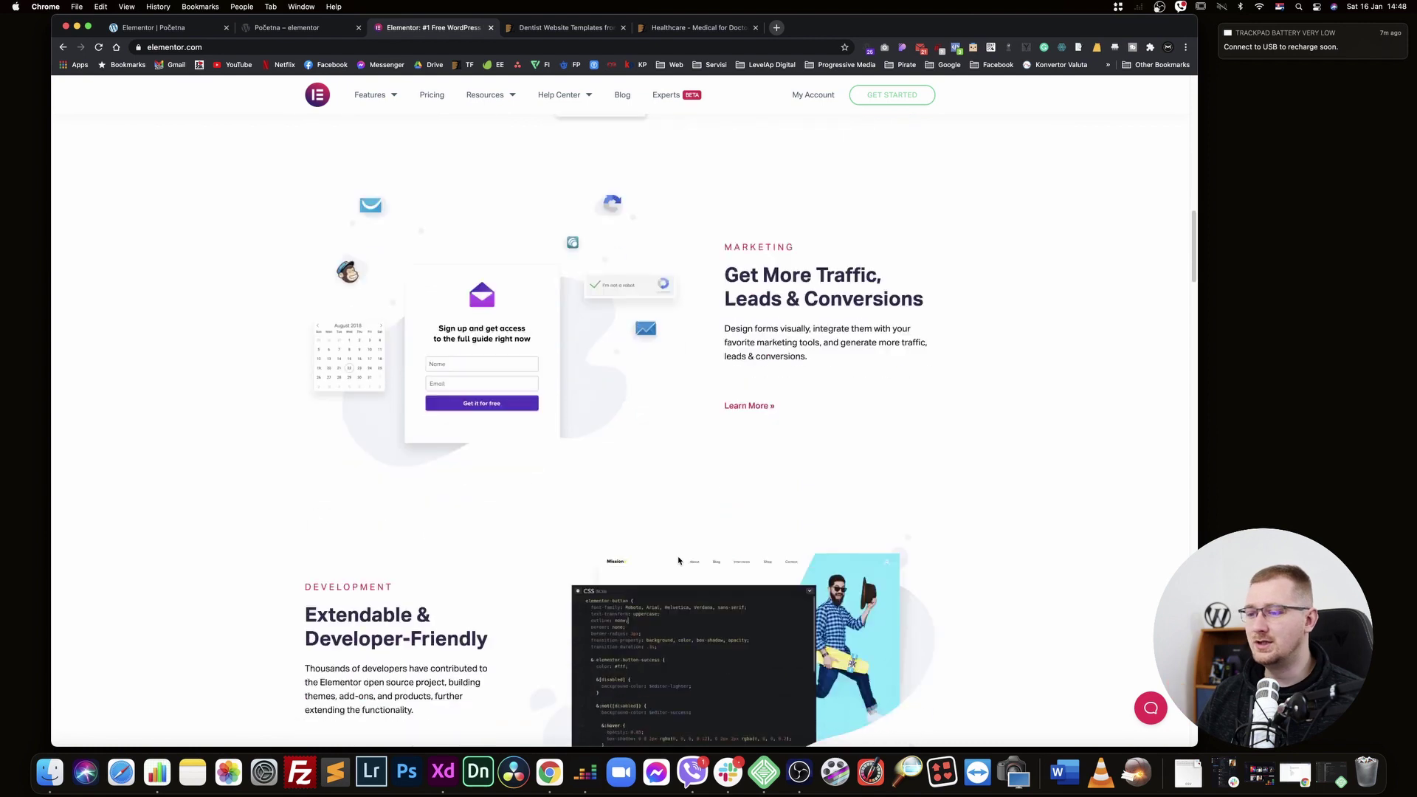
scroll(678, 560, down, 8)
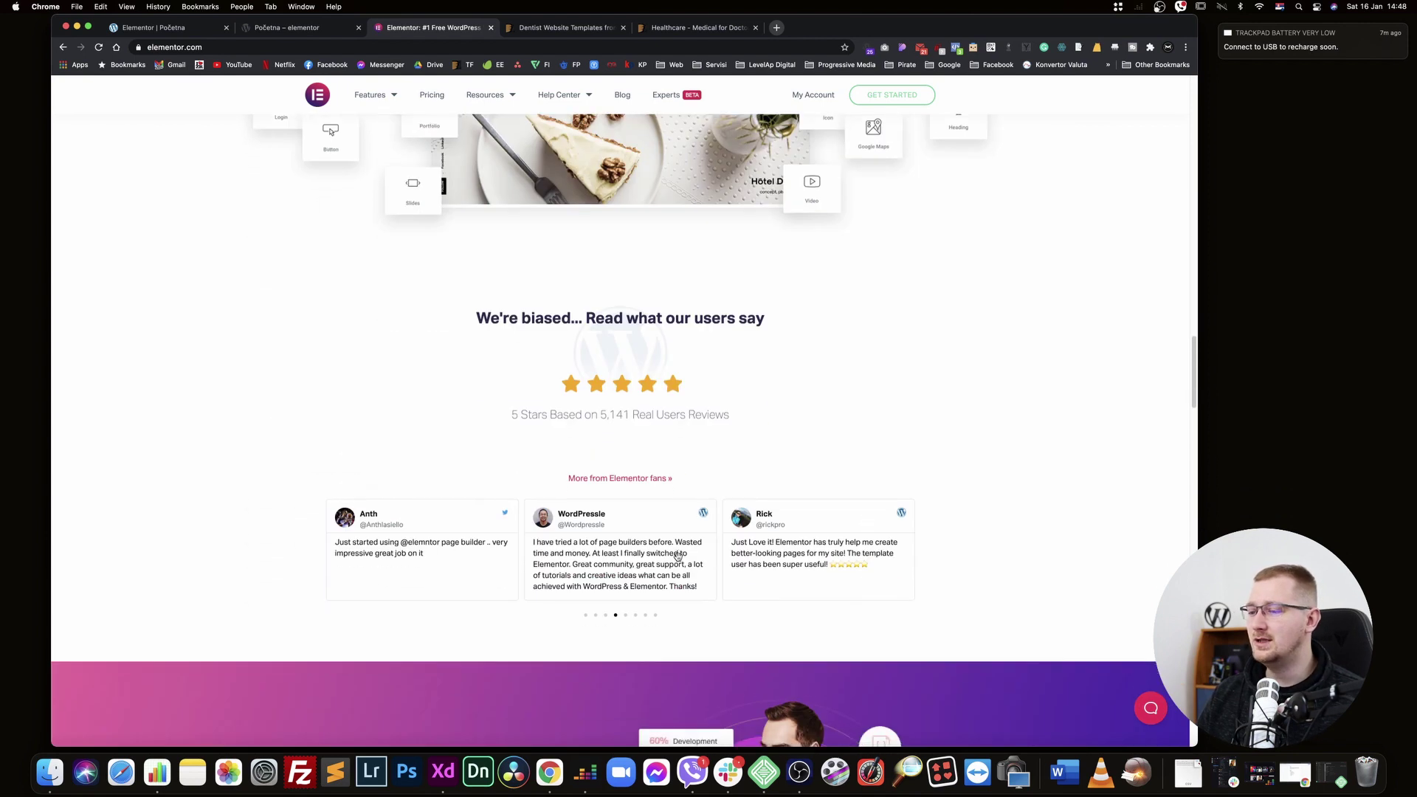
scroll(678, 557, down, 8)
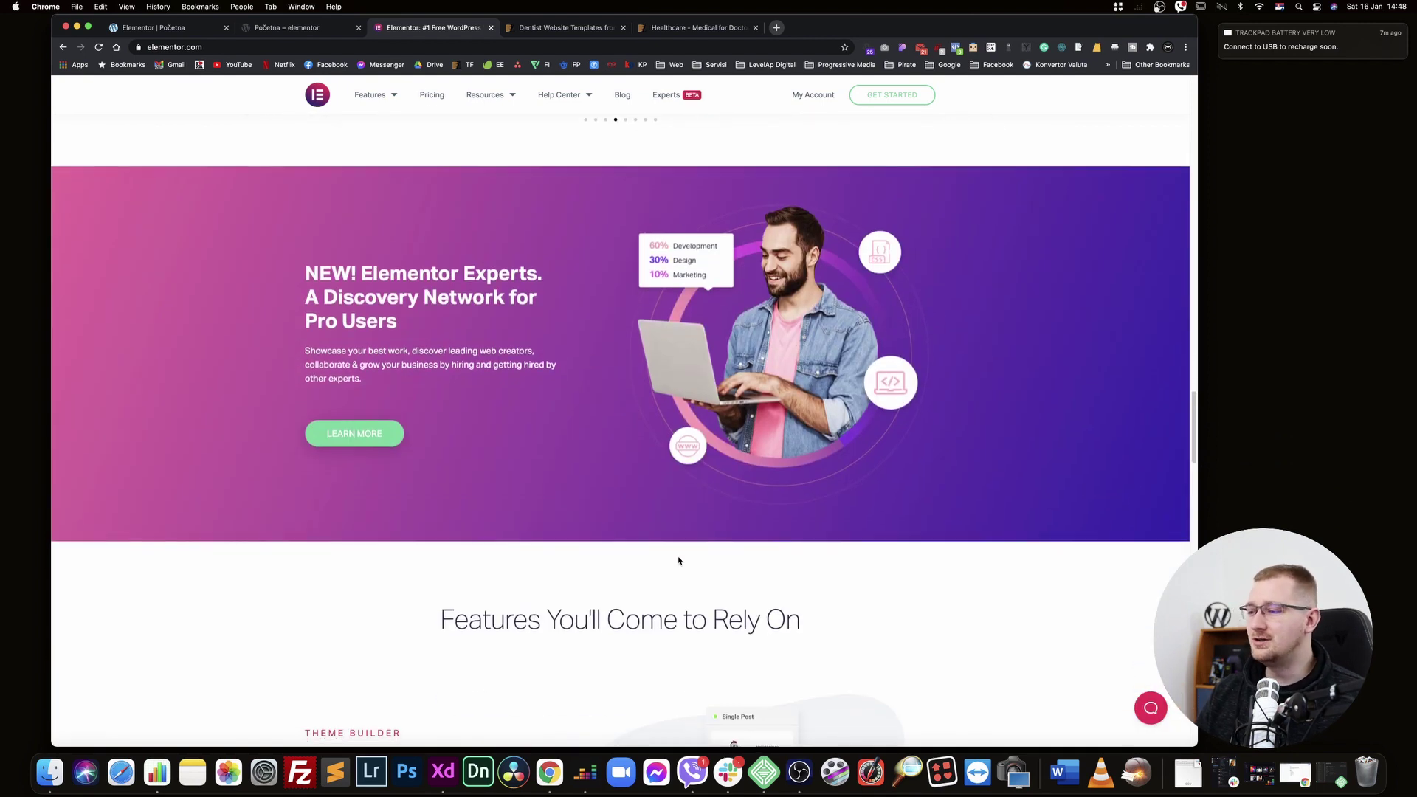
scroll(680, 561, down, 5)
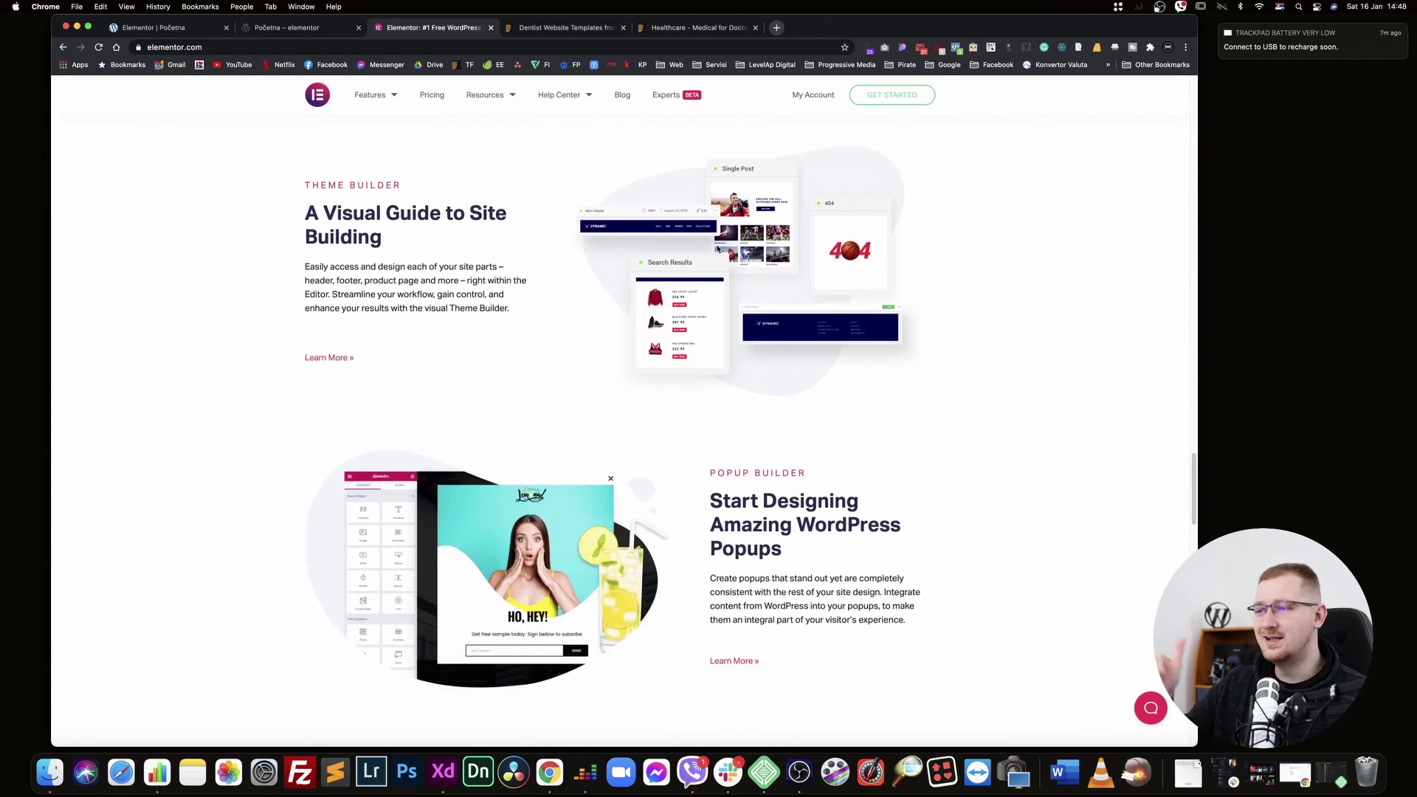
scroll(717, 248, down, 8)
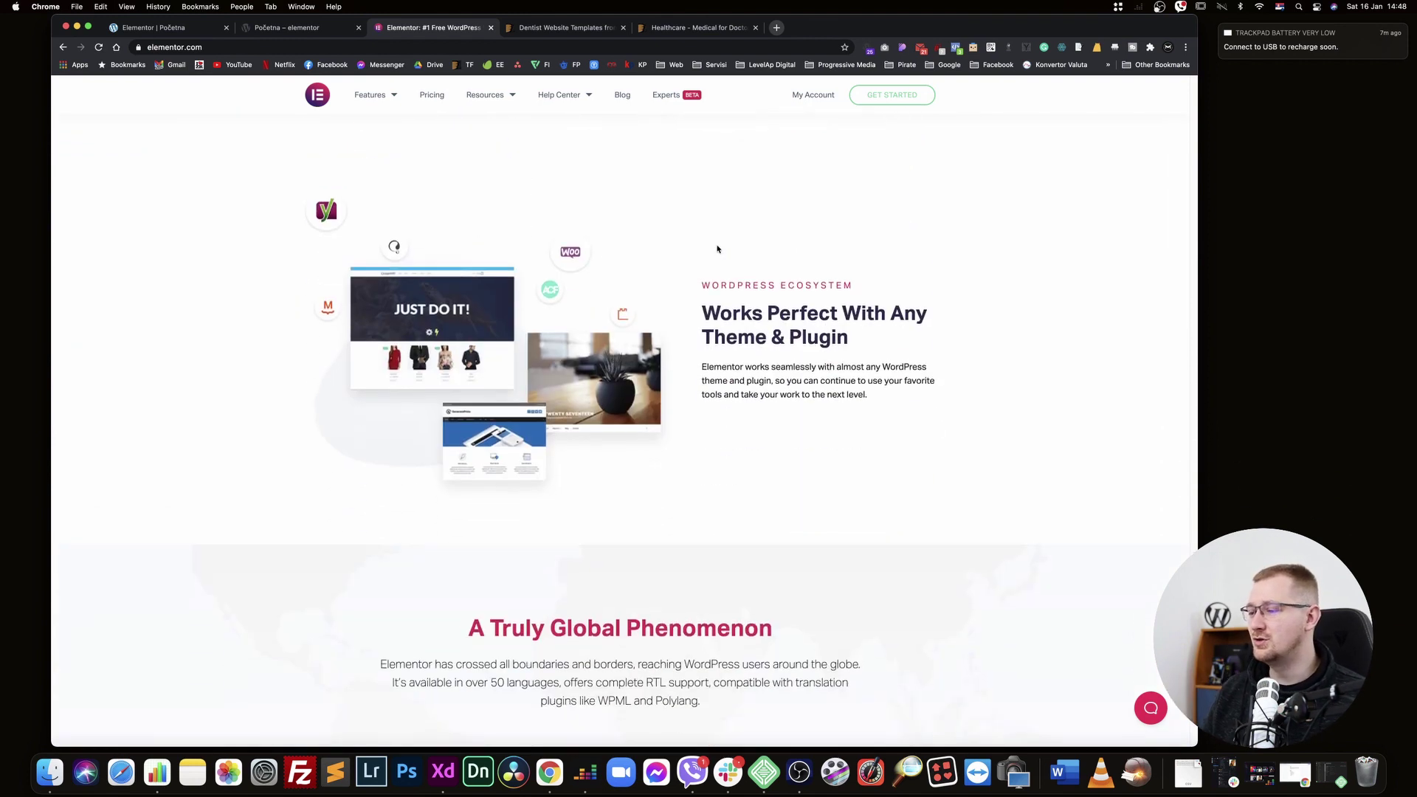
scroll(717, 248, down, 5)
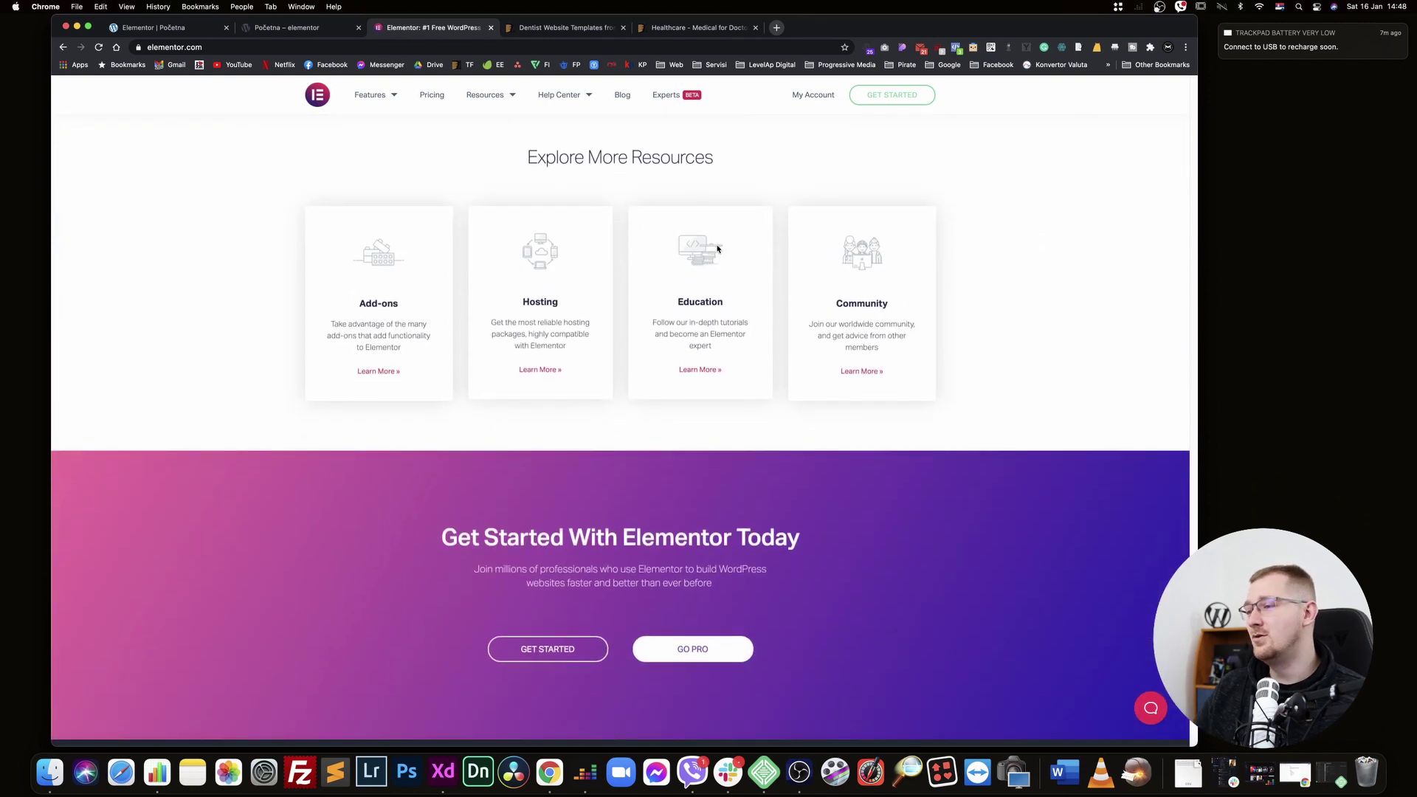
scroll(832, 278, down, 5)
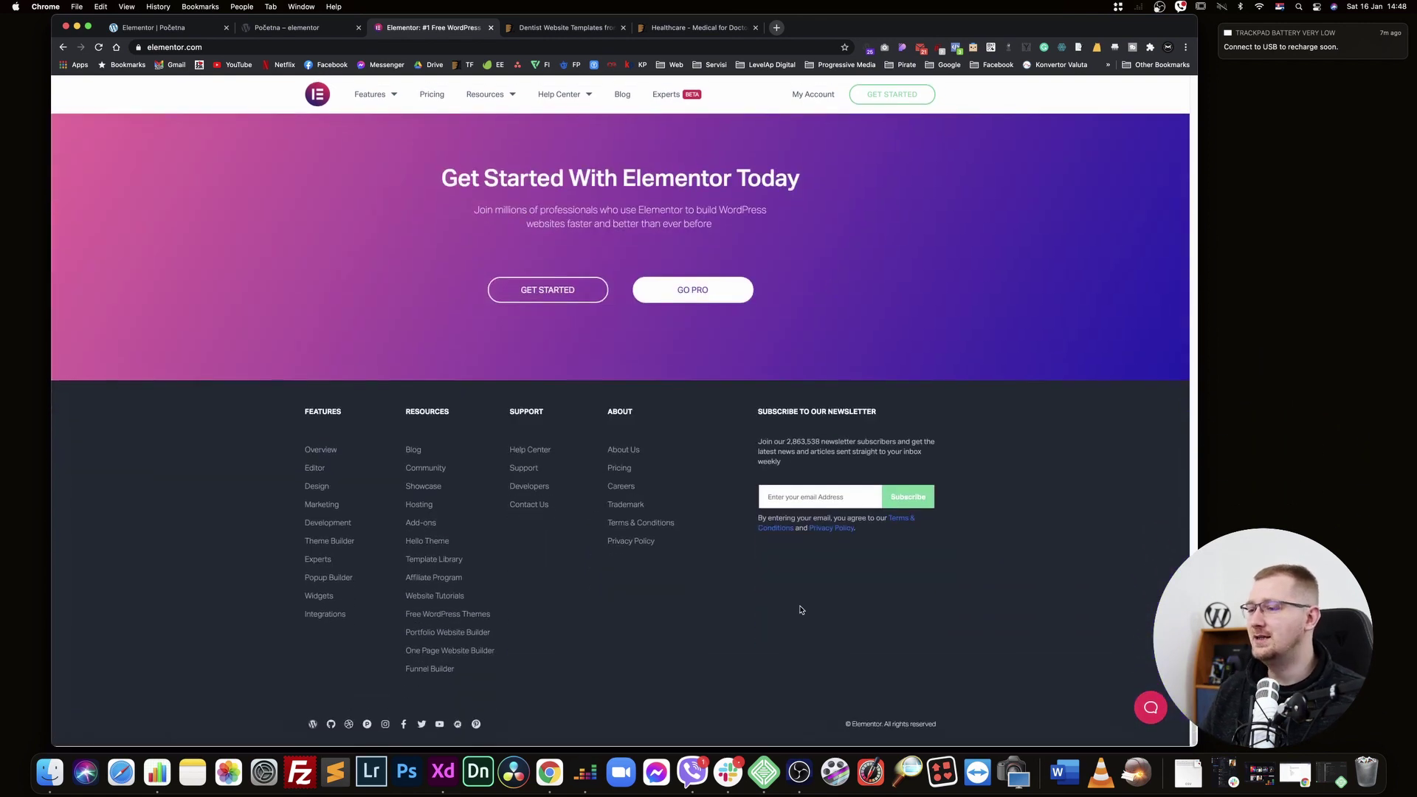
scroll(800, 607, up, 15)
scroll(800, 611, up, 20)
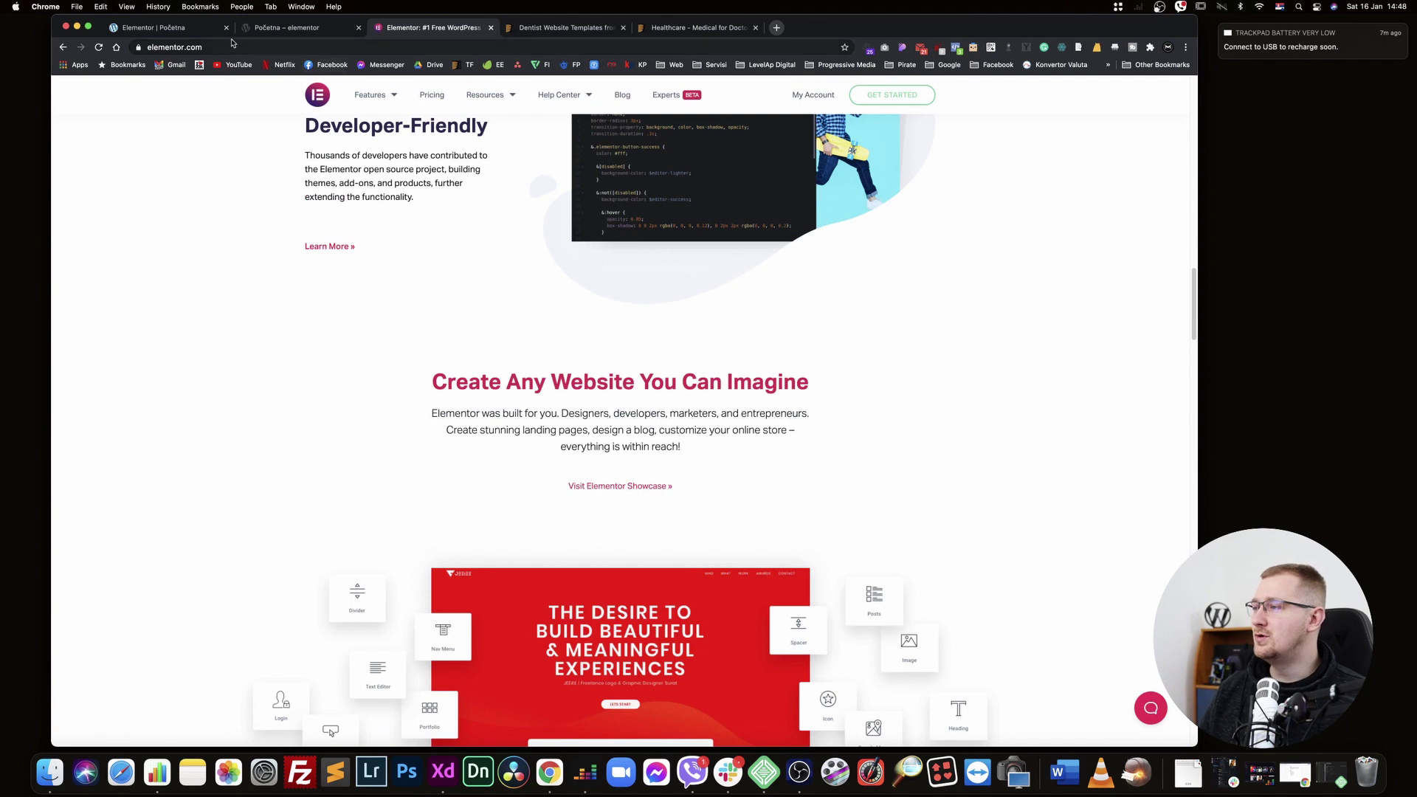
Return to the Elementor editor, close the Navigator and look over the finished hero section
click(175, 29)
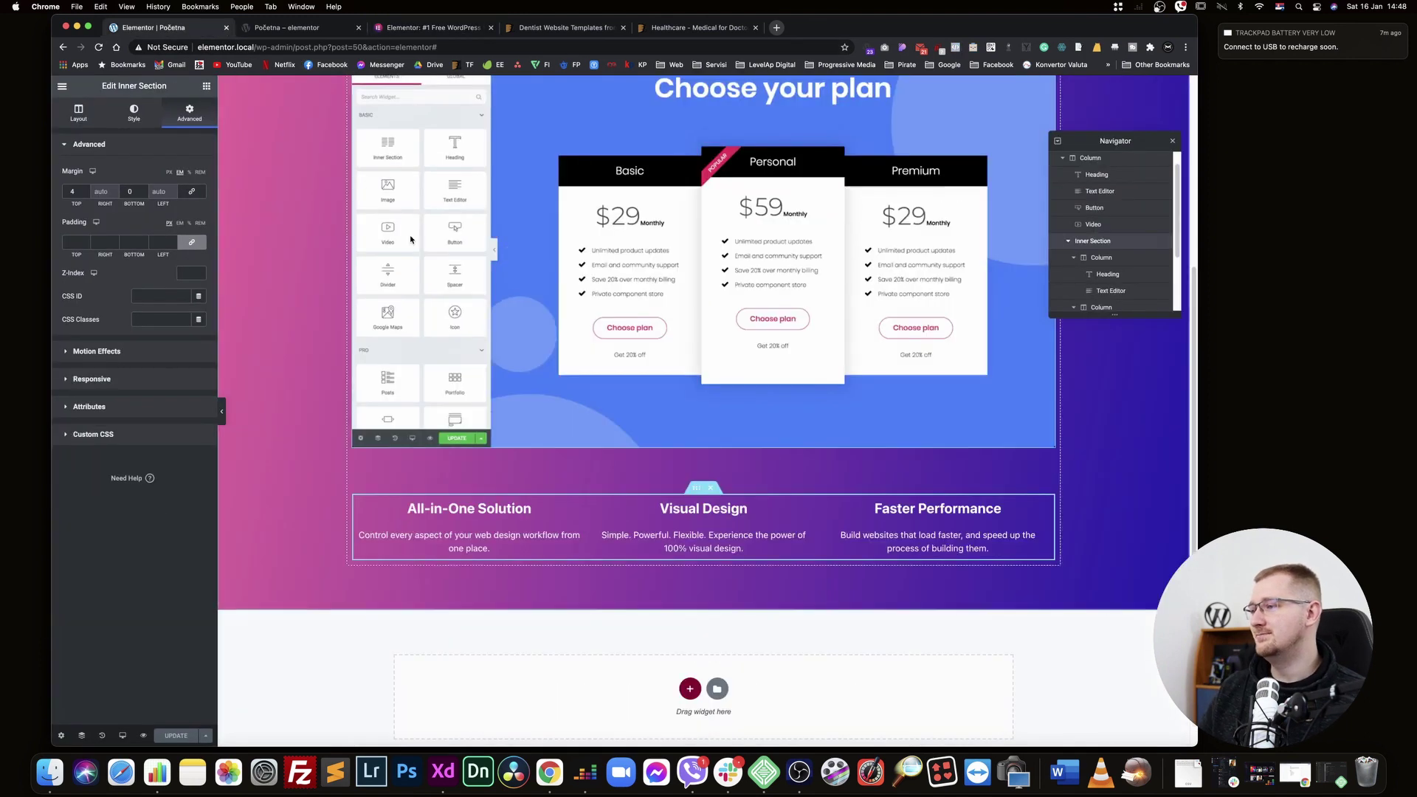
scroll(409, 235, up, 5)
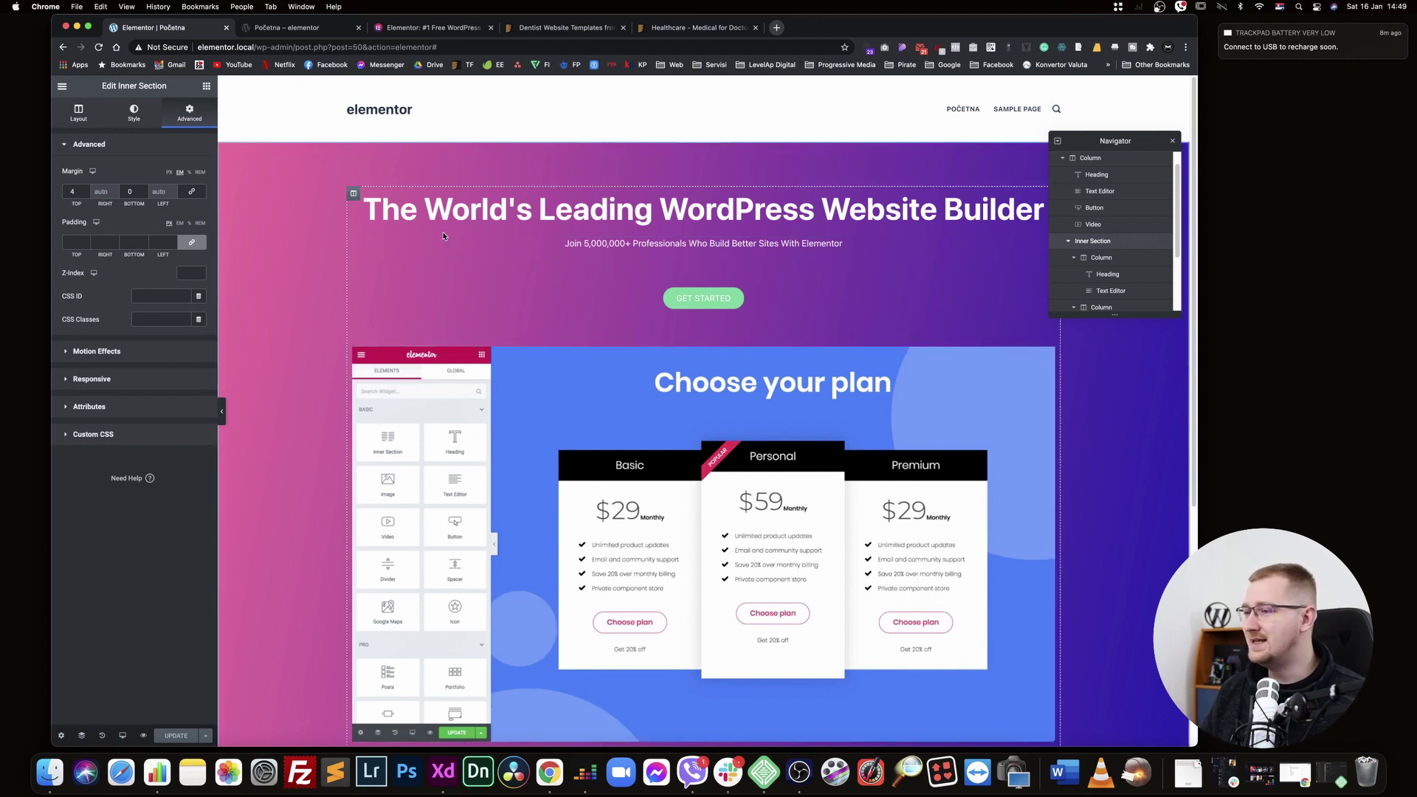
click(1173, 141)
scroll(448, 454, down, 5)
scroll(488, 493, up, 5)
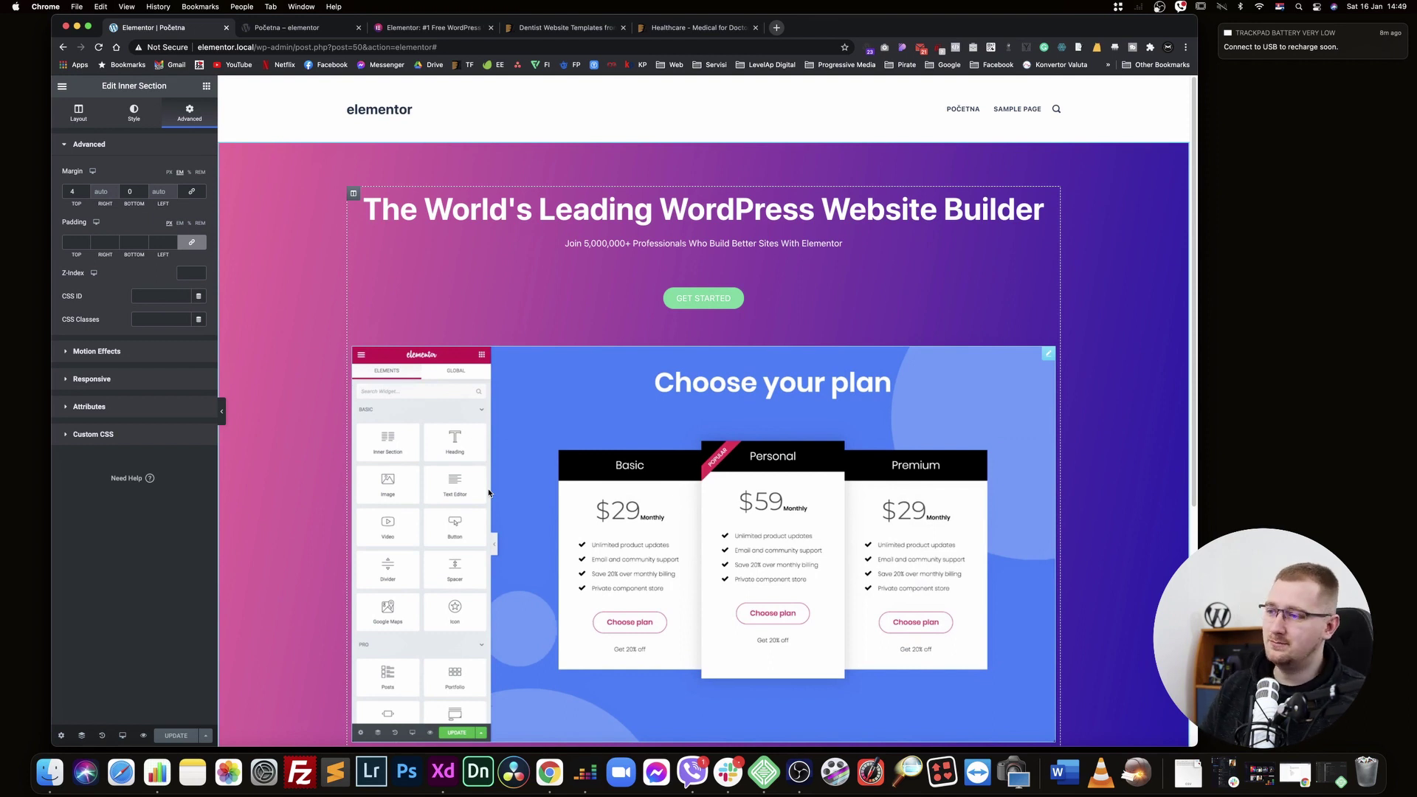
Preview the page in tablet and mobile responsive modes, checking the hero and stacked feature columns on mobile
click(123, 736)
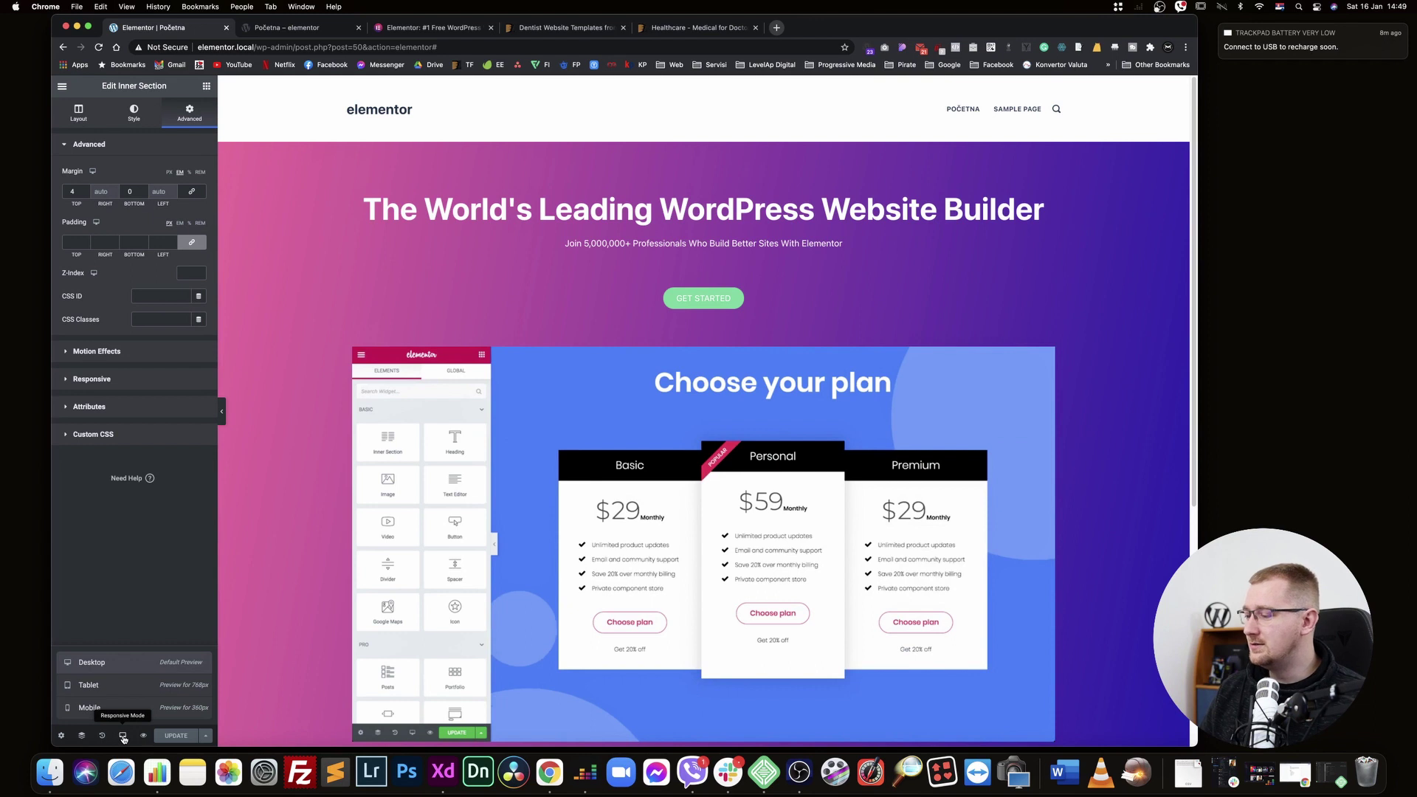
click(102, 683)
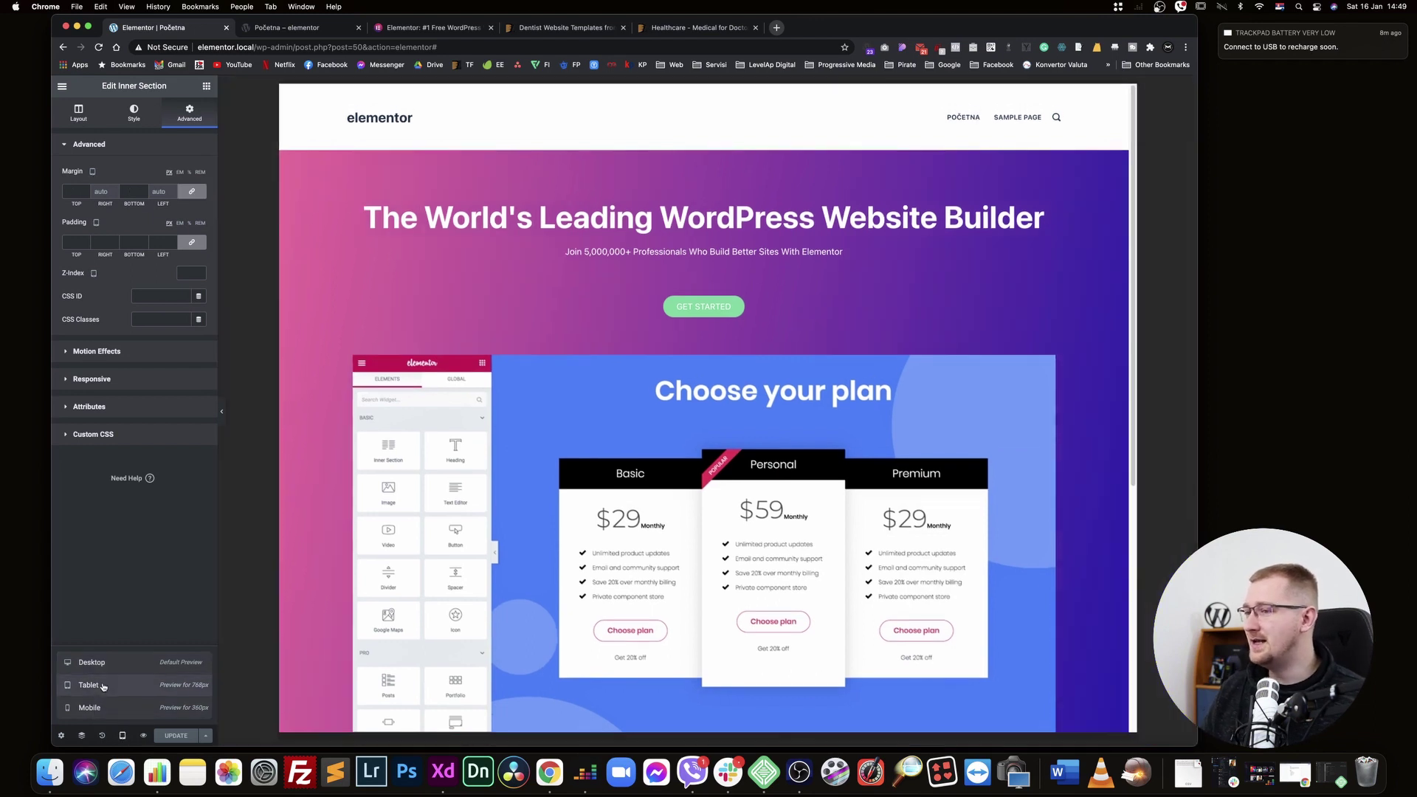
click(110, 709)
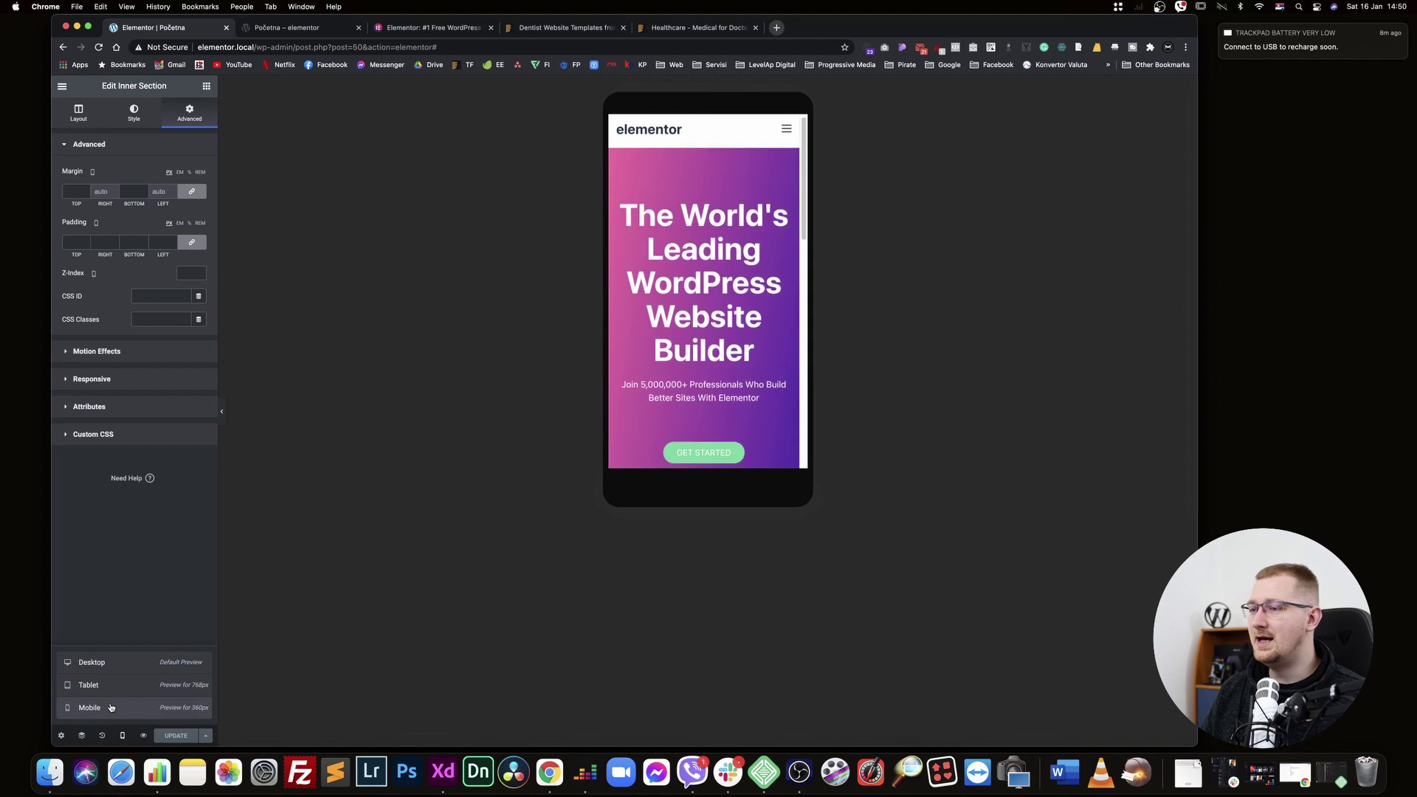
scroll(633, 342, down, 10)
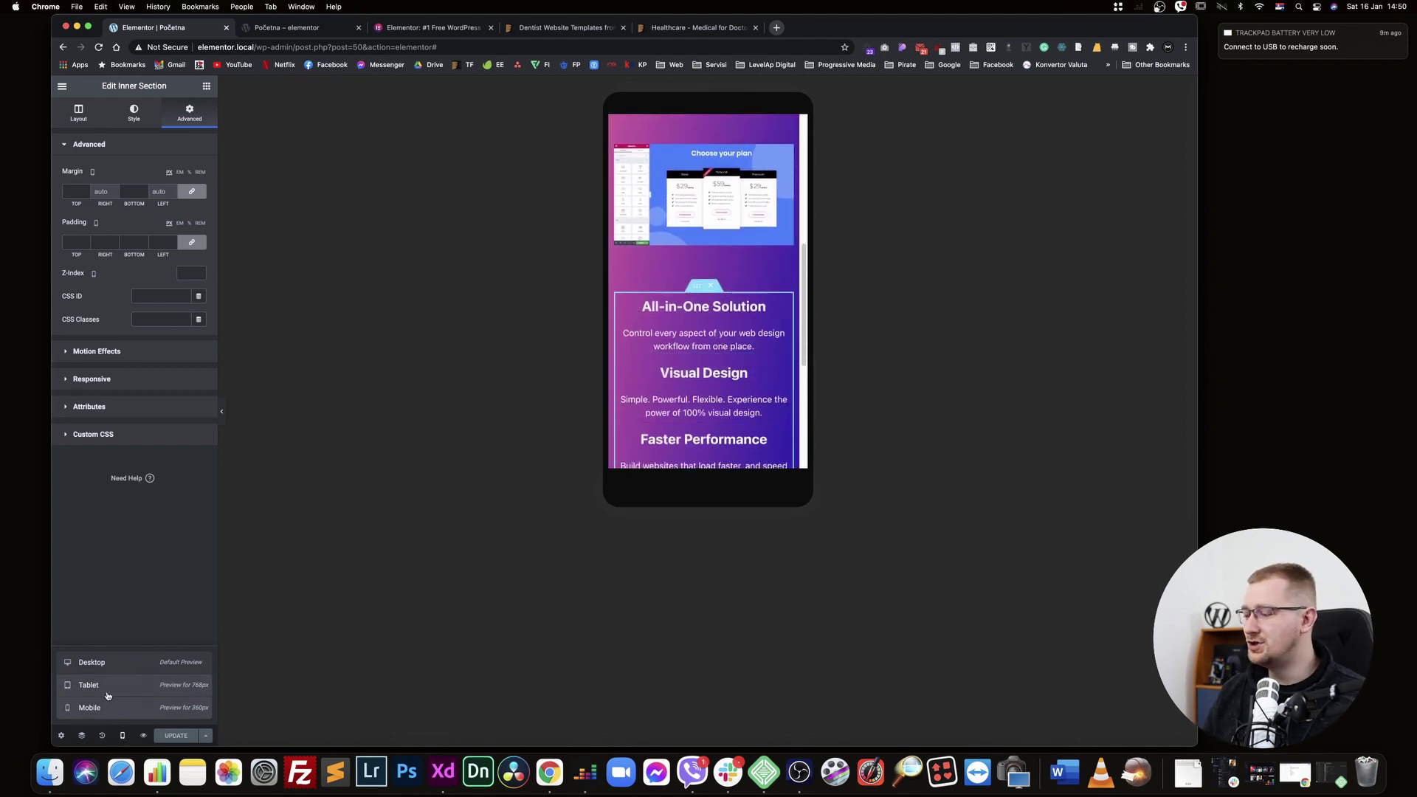
scroll(709, 325, up, 10)
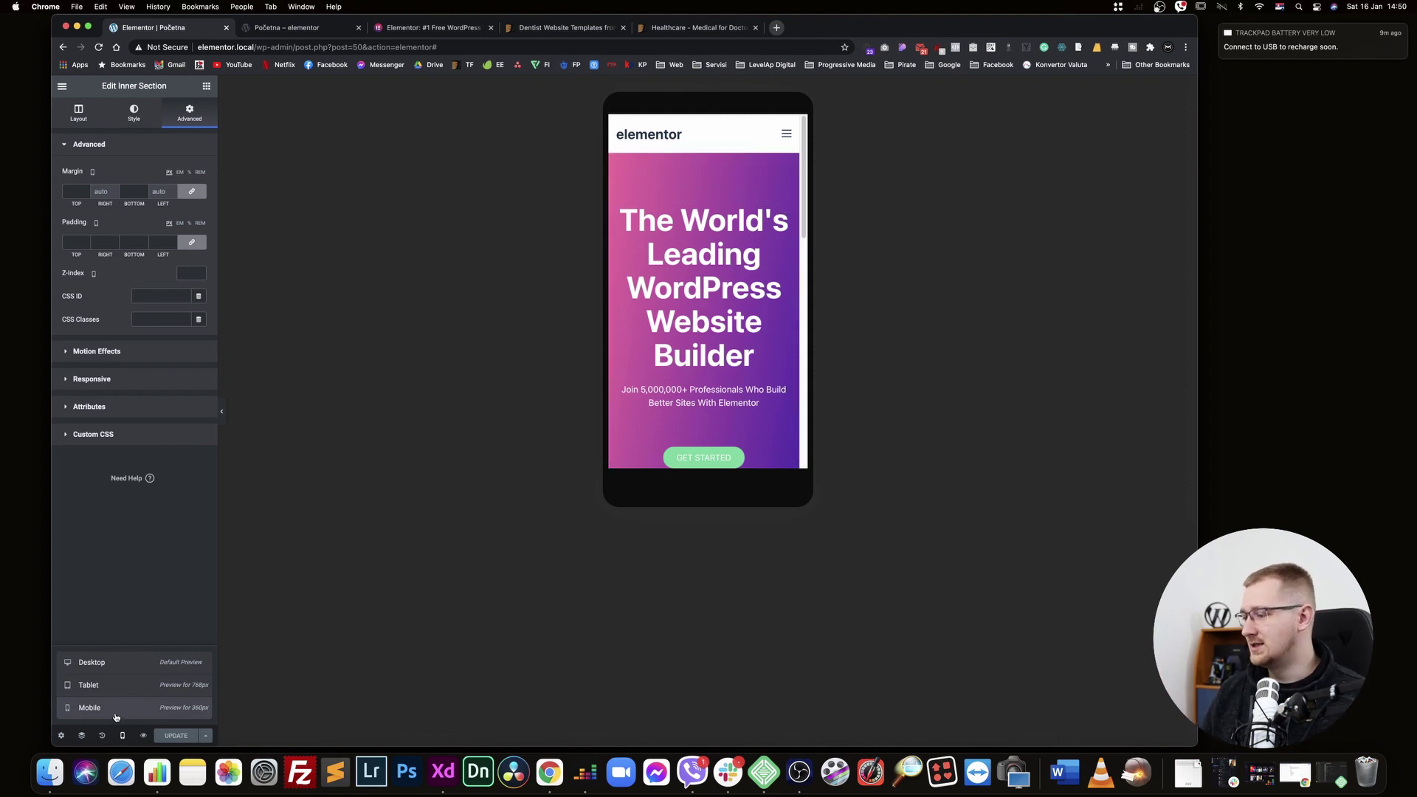
Set the mobile typography size of the "The World's Leading WordPress Website Builder" heading to 16 px
click(142, 590)
click(753, 356)
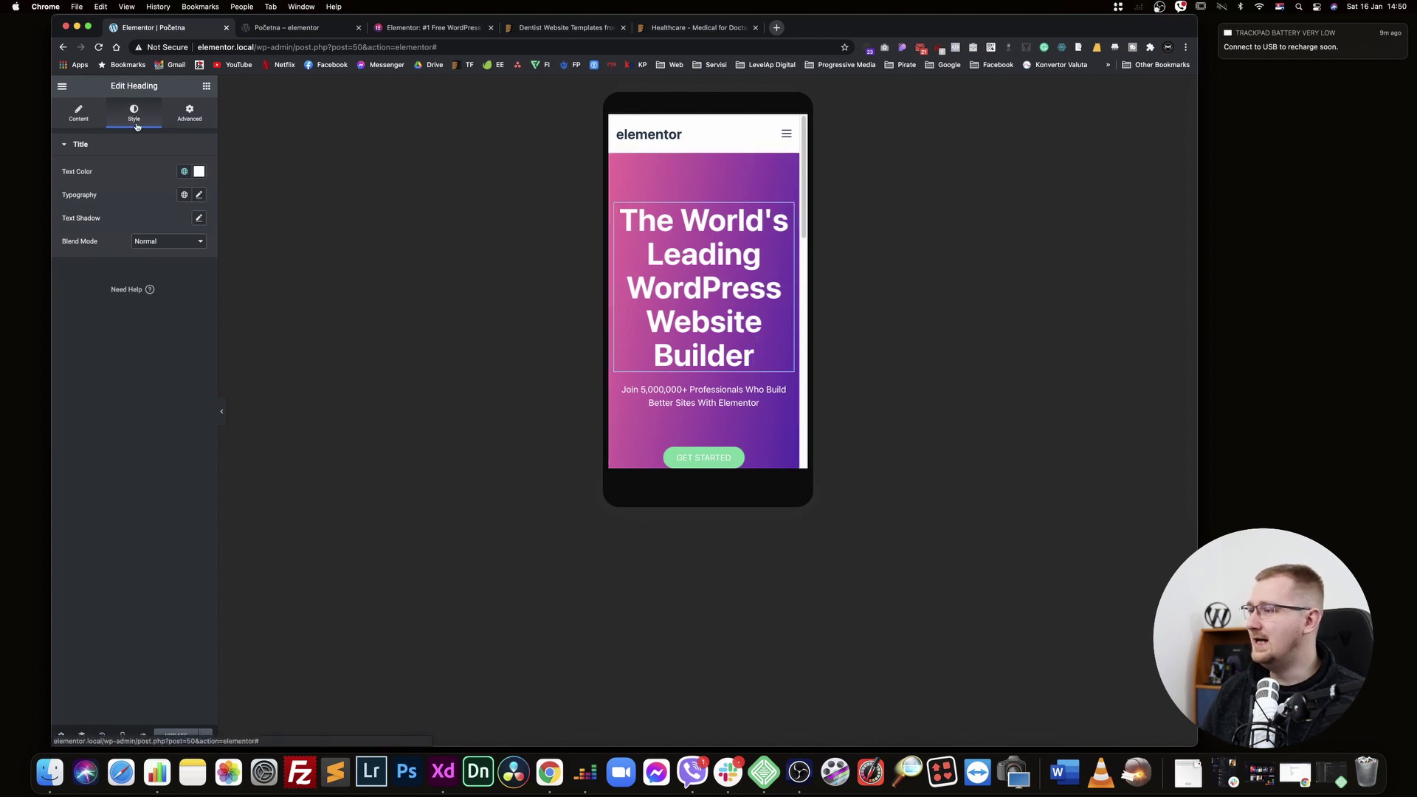
click(200, 195)
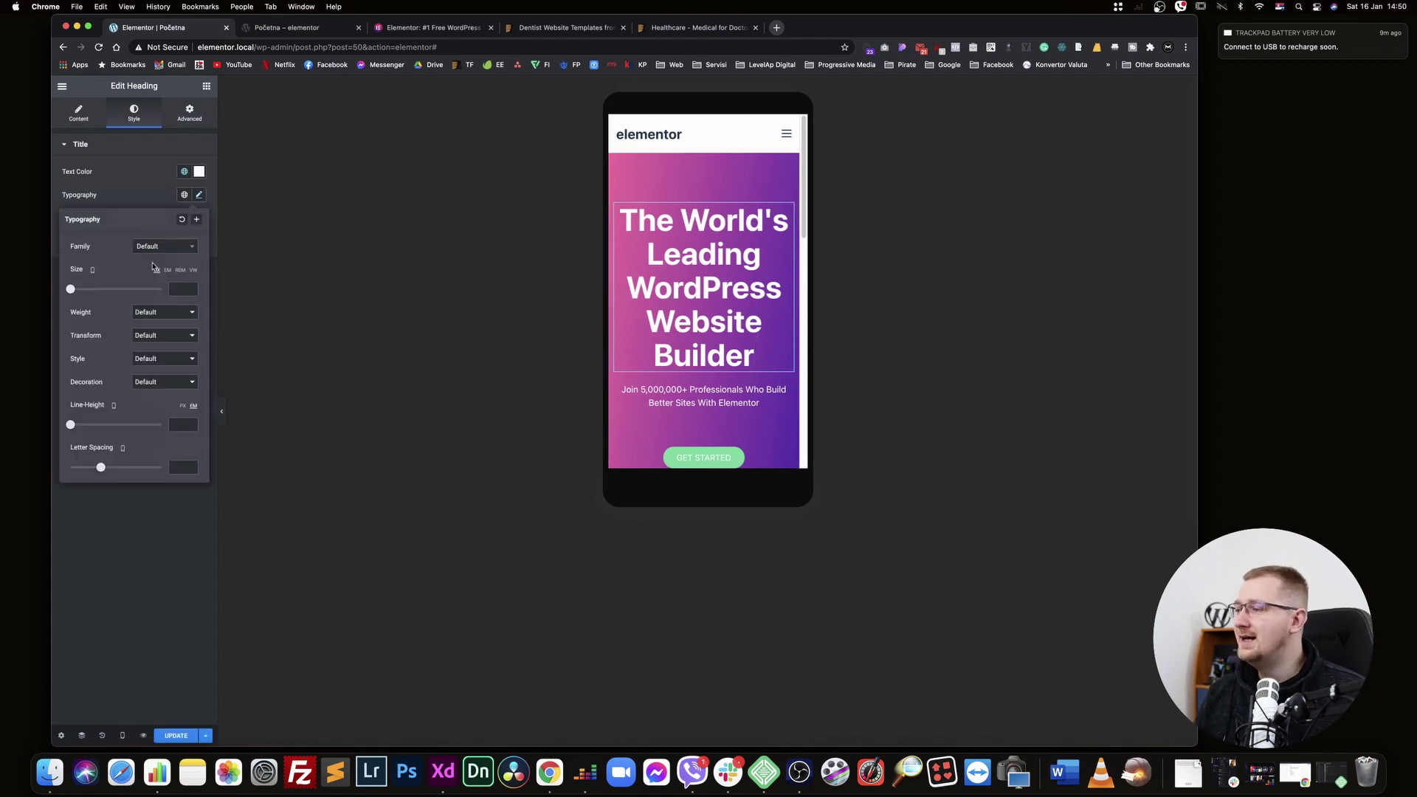
key(super+plus)
key(super+plus)
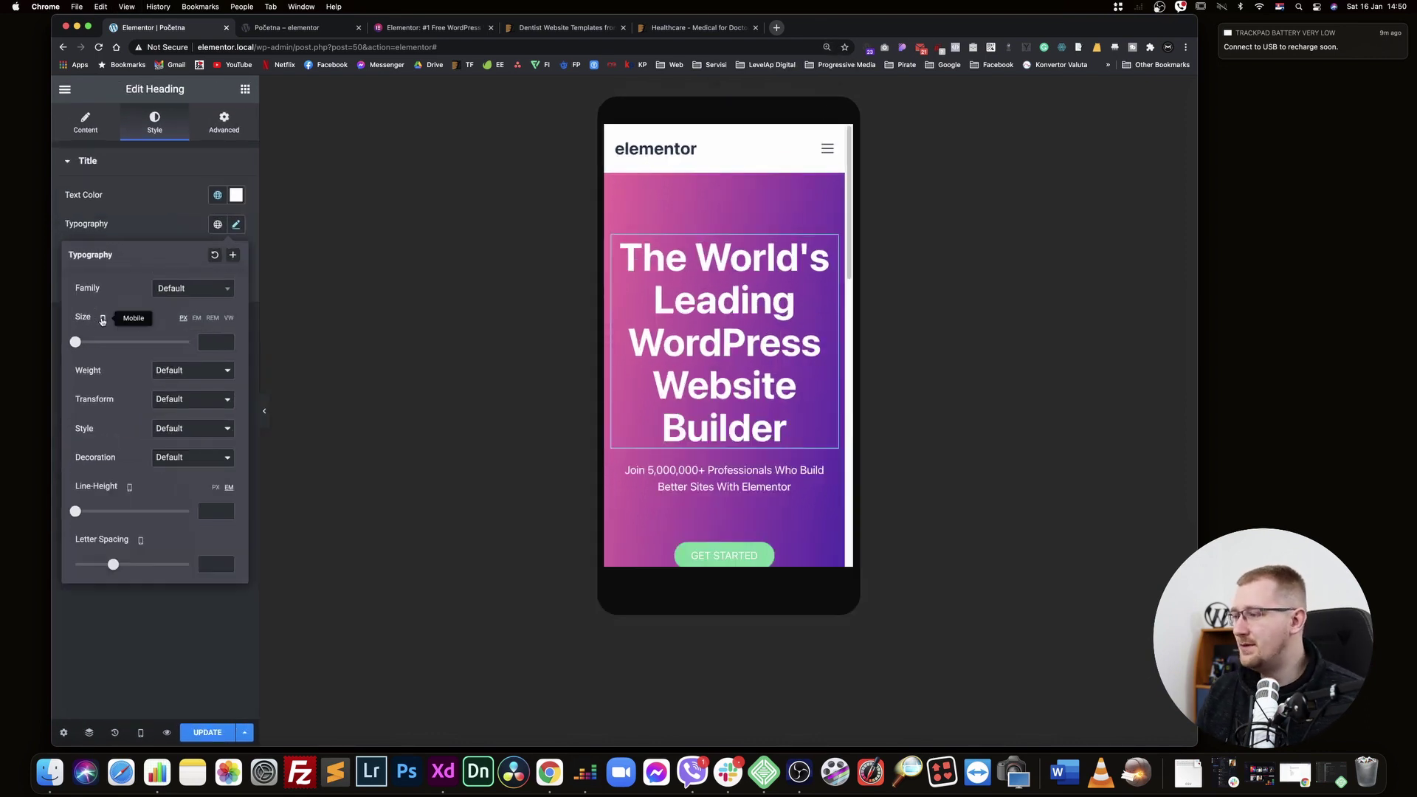
click(103, 319)
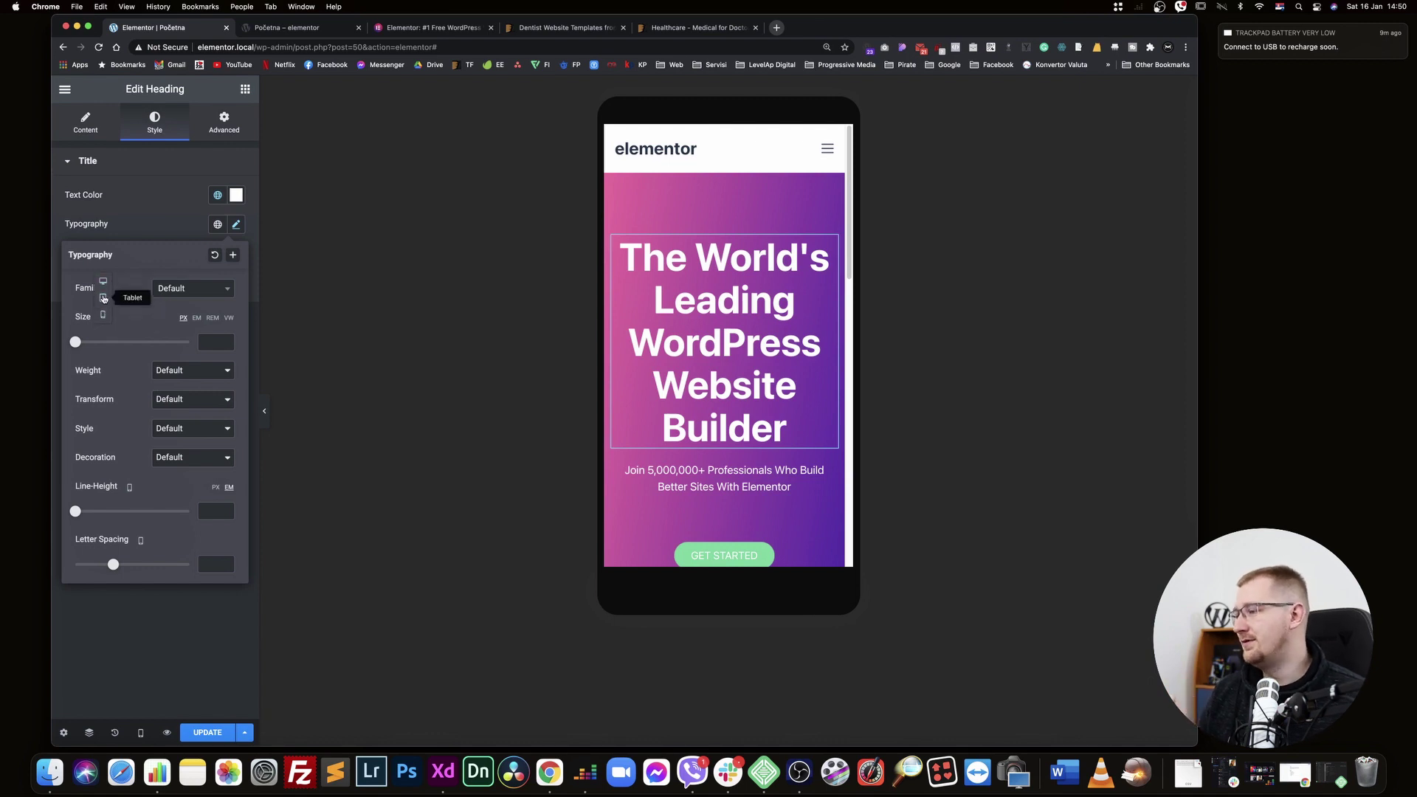
click(214, 345)
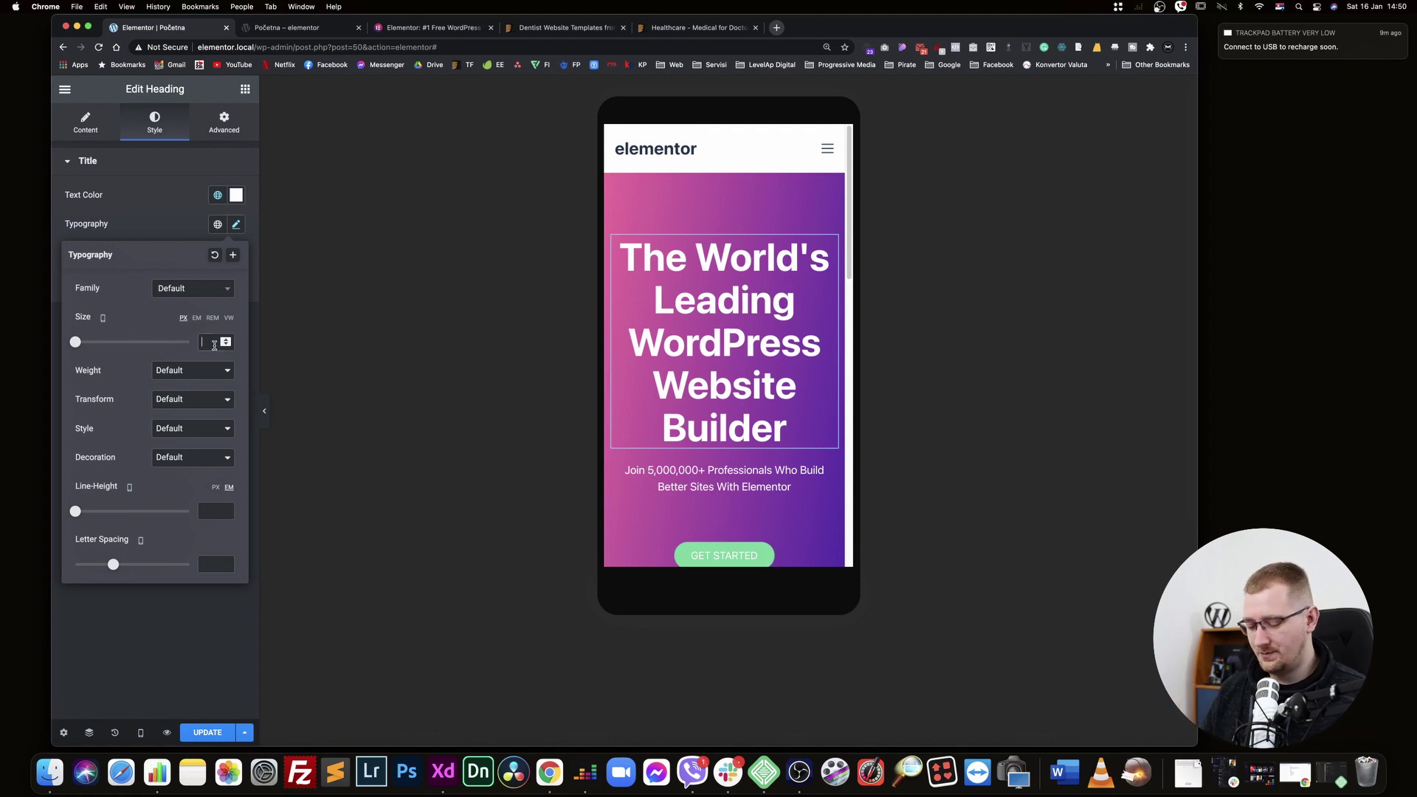
text(16)
Compare the main heading's size setting between the desktop and mobile views
mouse_move(103, 317)
click(104, 280)
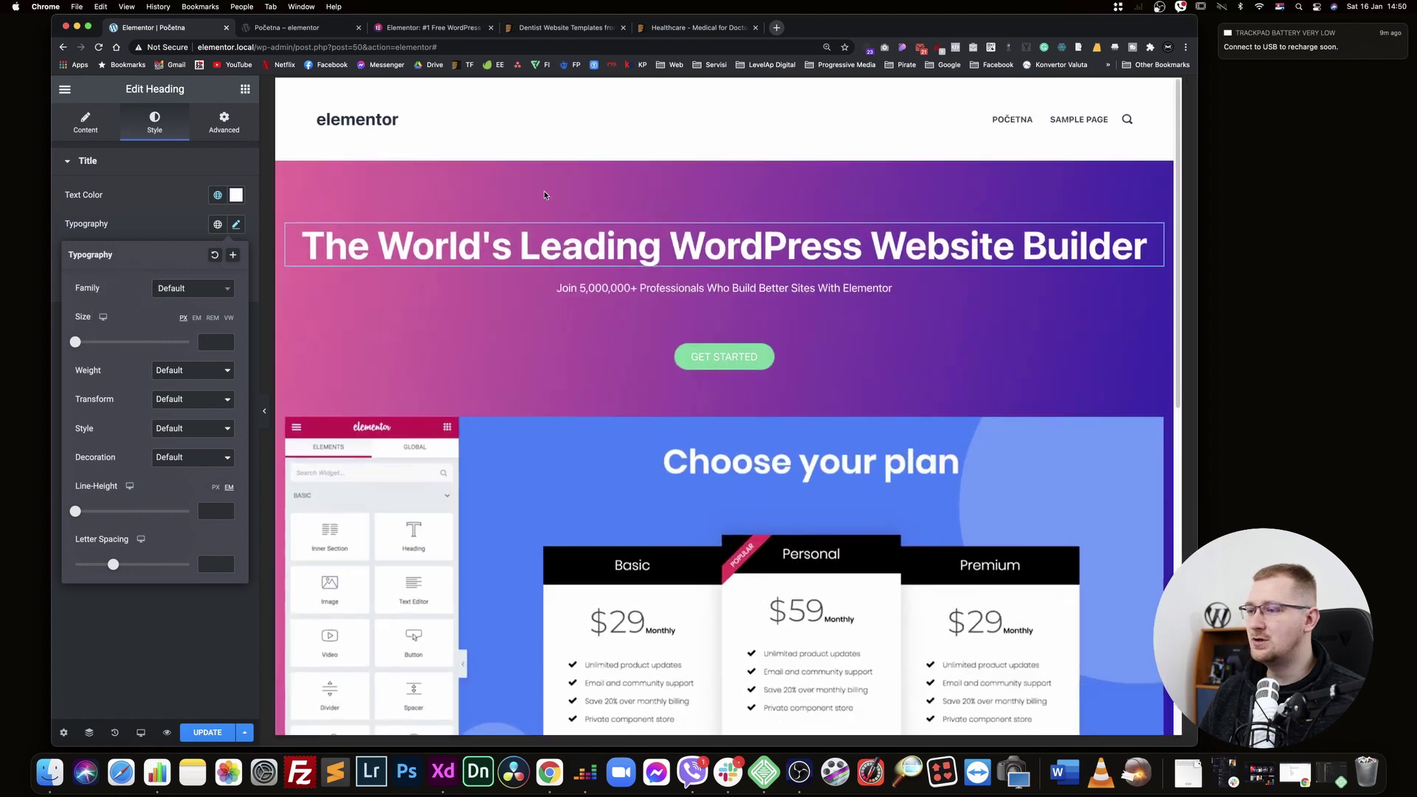
mouse_move(103, 317)
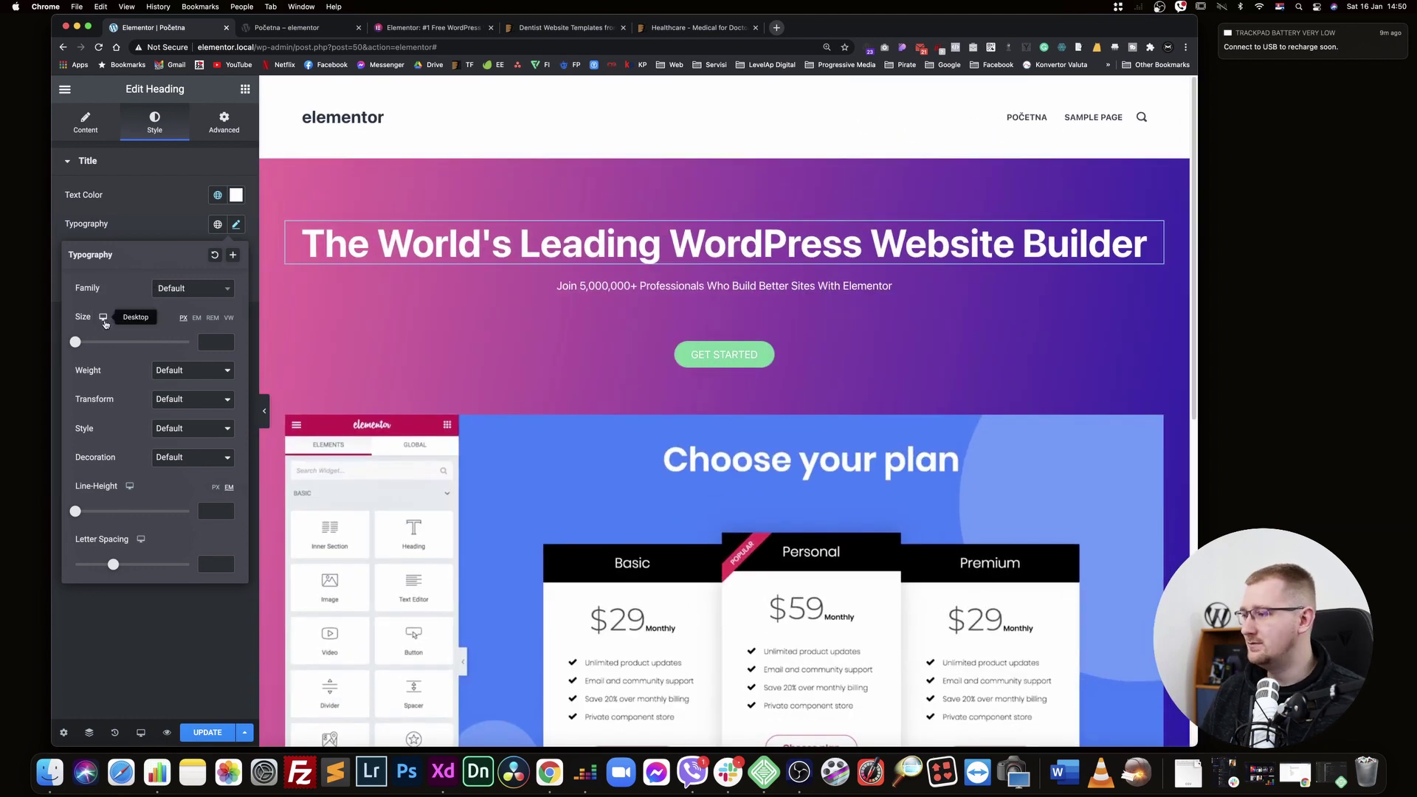
click(105, 354)
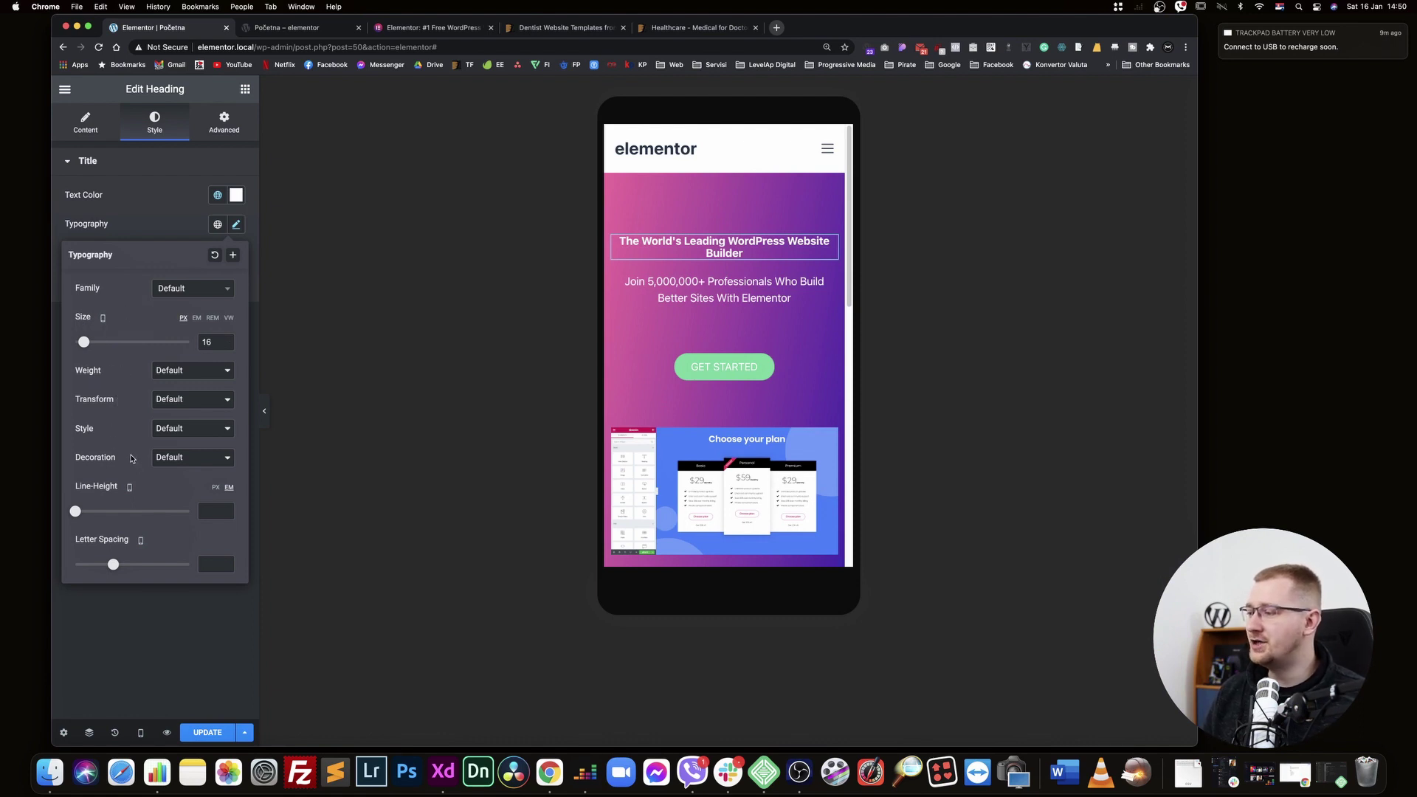
Clear the main heading's mobile typography size and set its text transform to Uppercase
double_click(213, 342)
key(BackSpace)
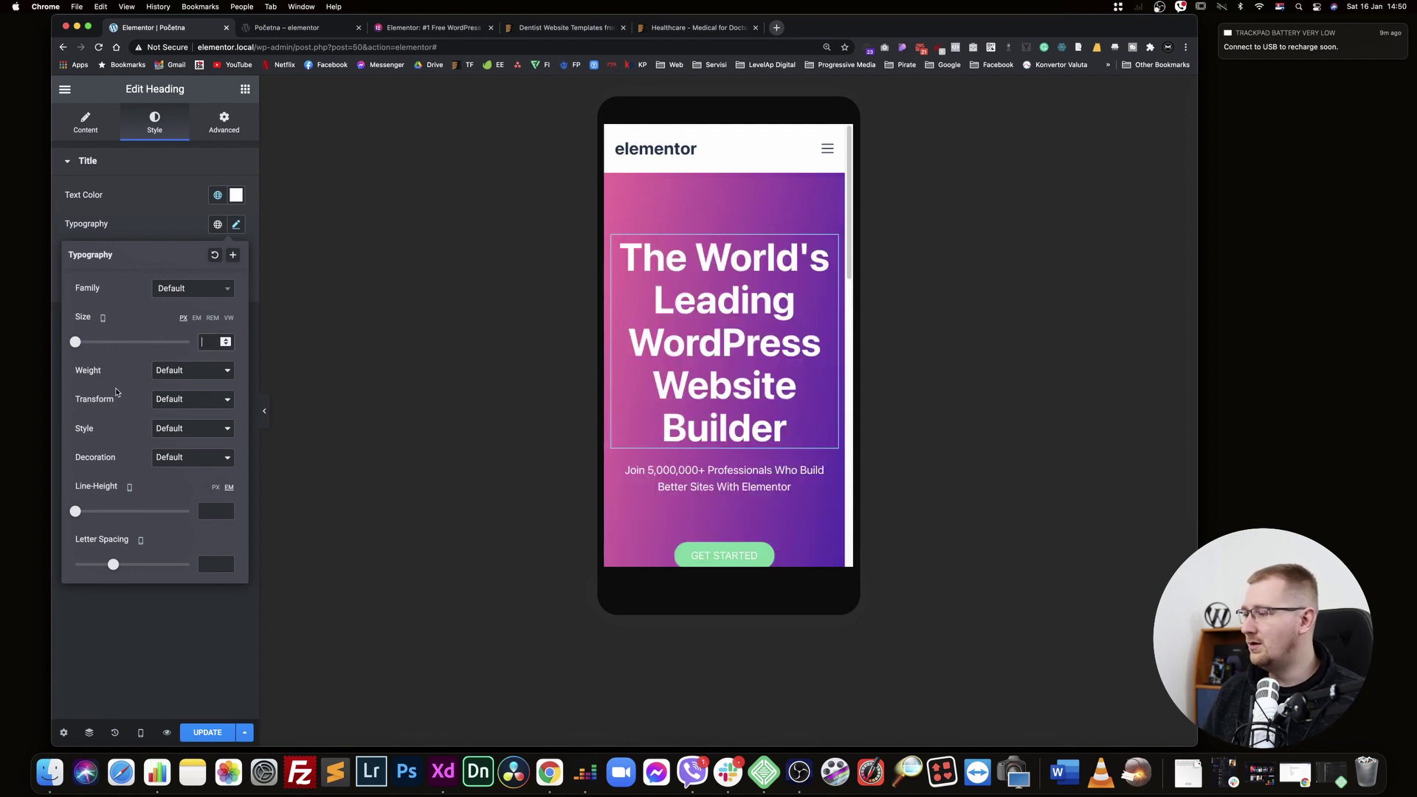
click(177, 397)
click(193, 414)
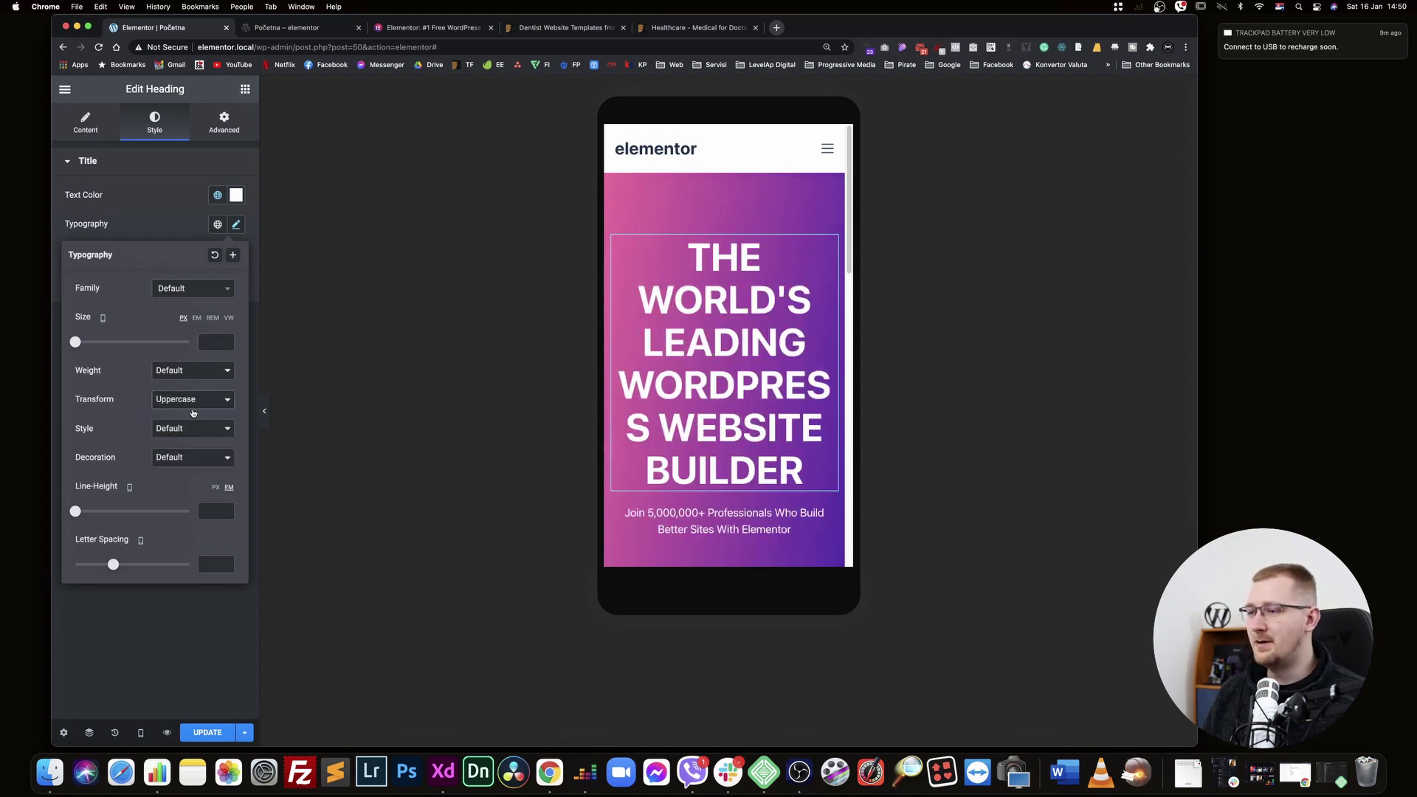
Check the uppercase main heading in the desktop and mobile previews, and reopen its typography settings in mobile mode
click(140, 732)
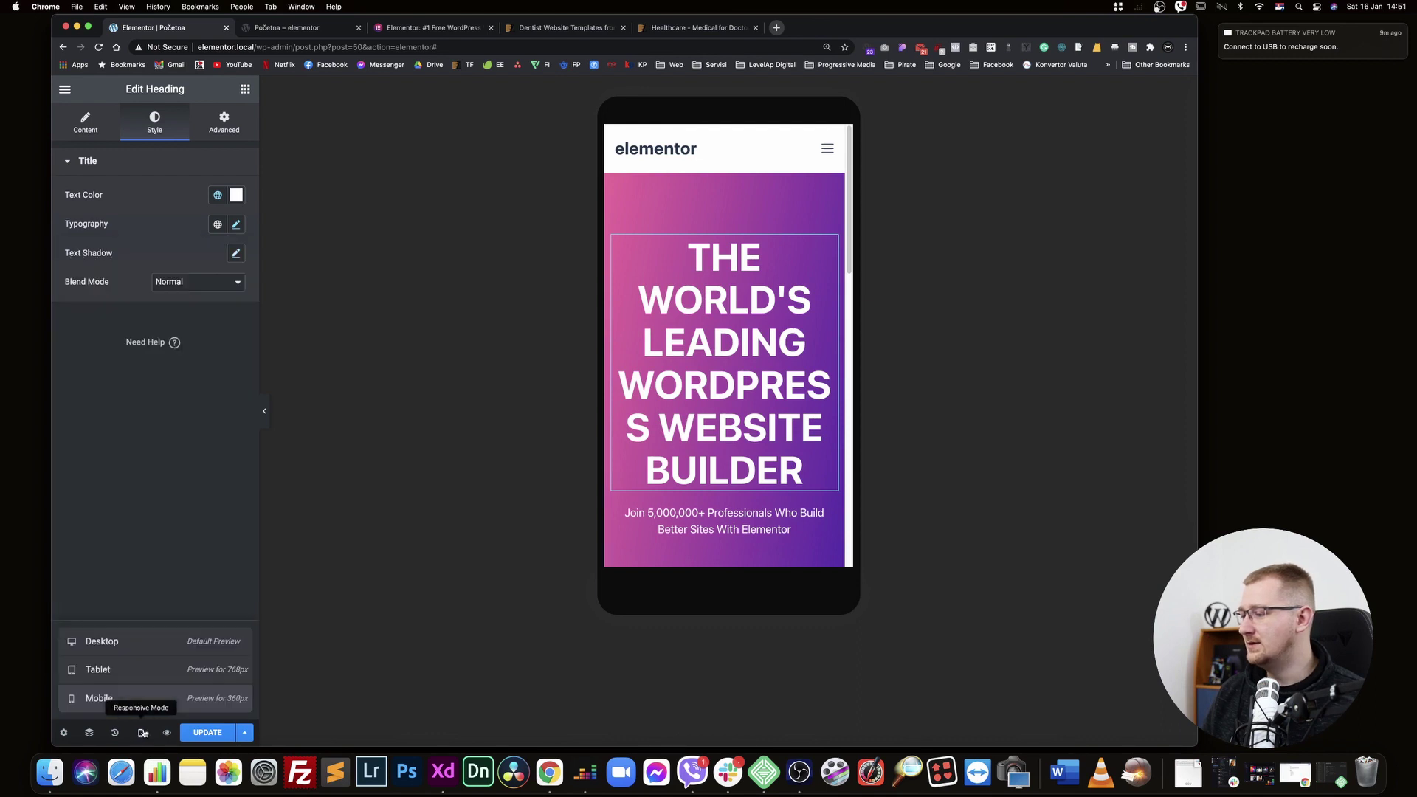
click(132, 642)
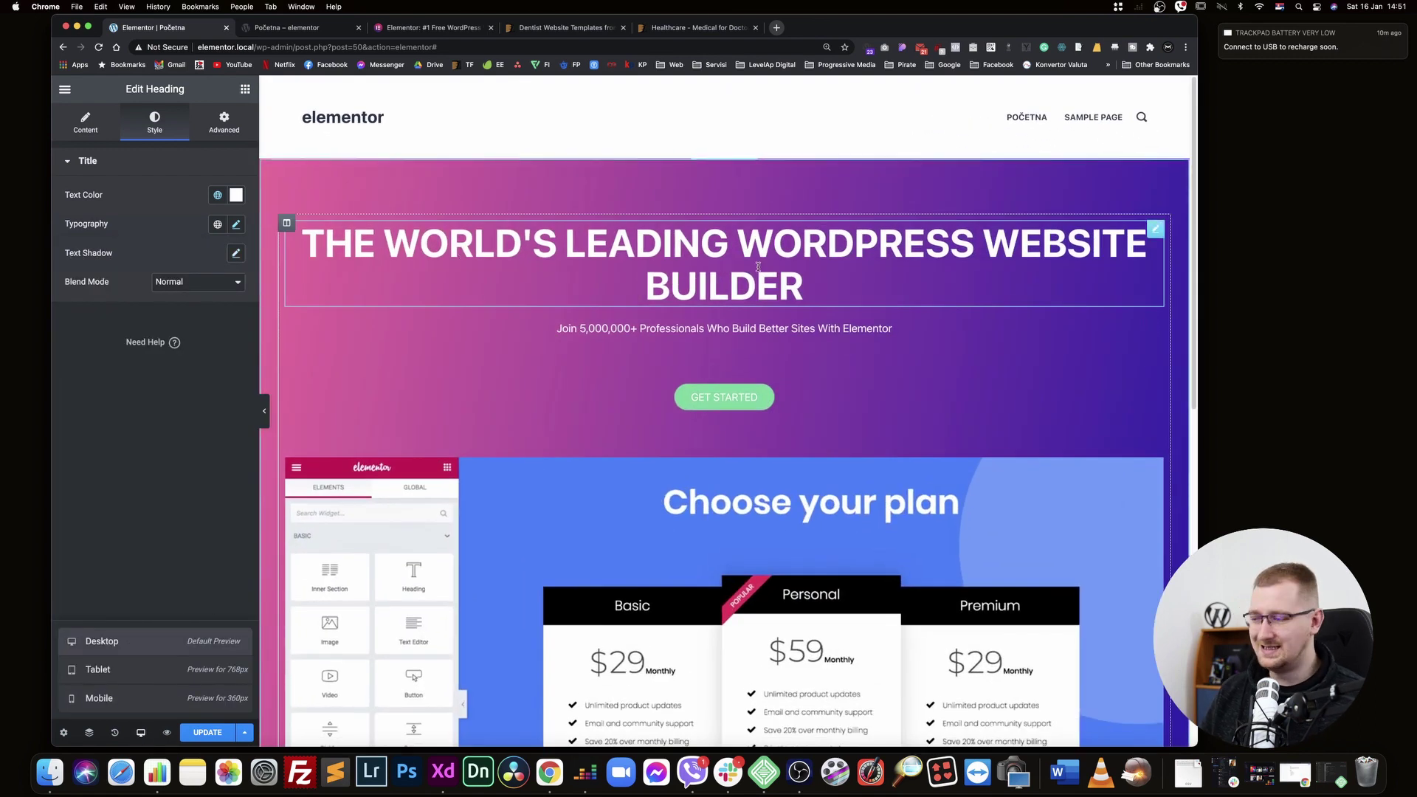
click(126, 697)
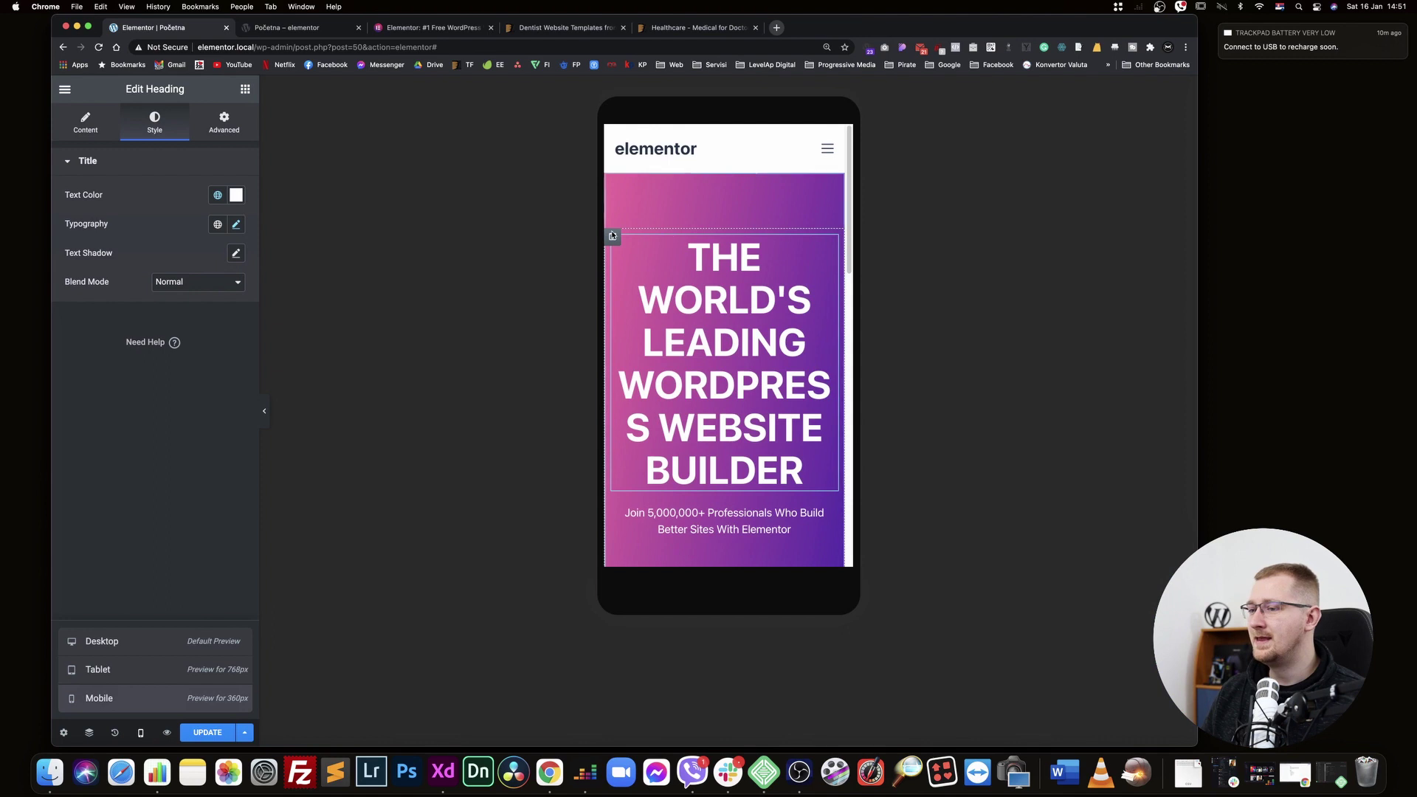
click(236, 224)
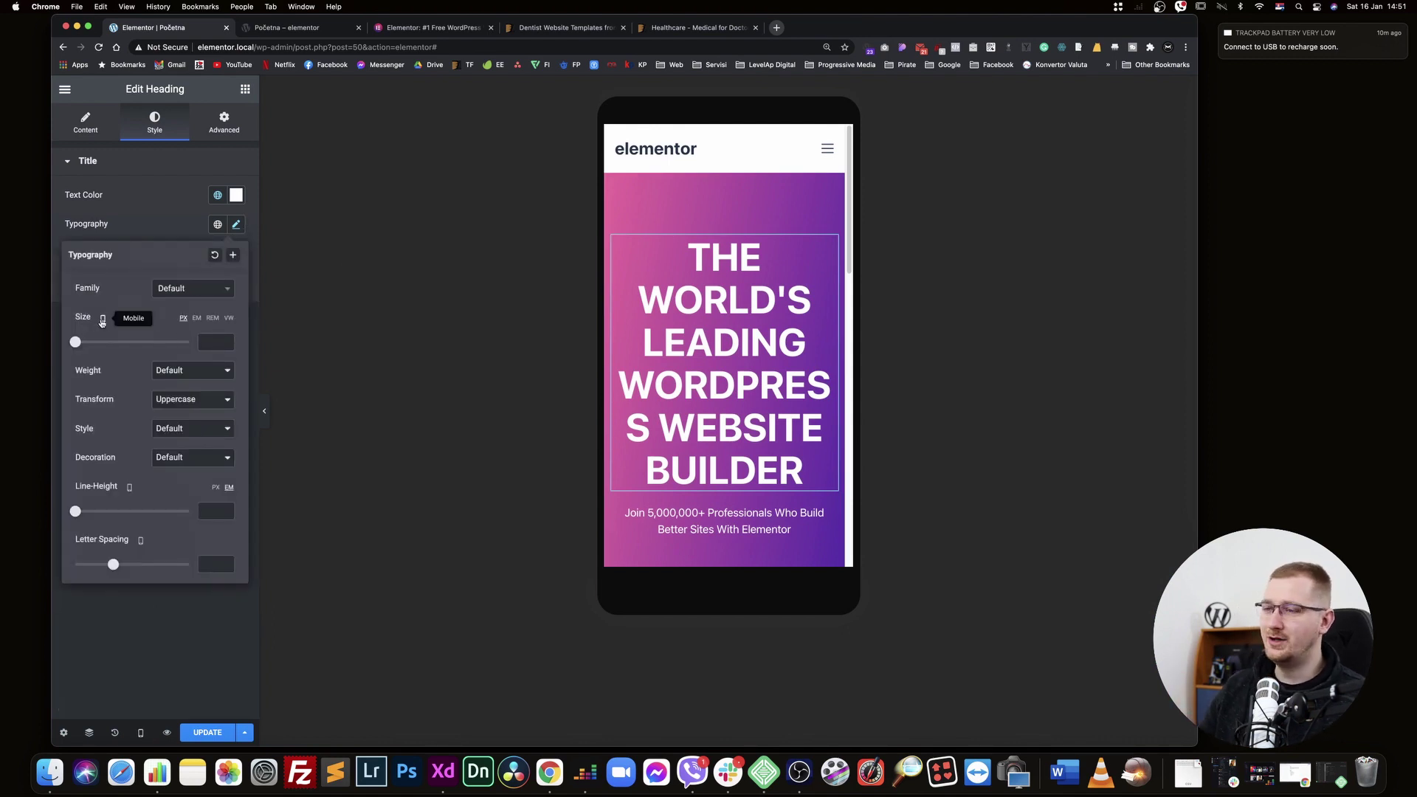
Reset the main heading's text transform to Default and set its mobile typography size to 36 px
click(185, 400)
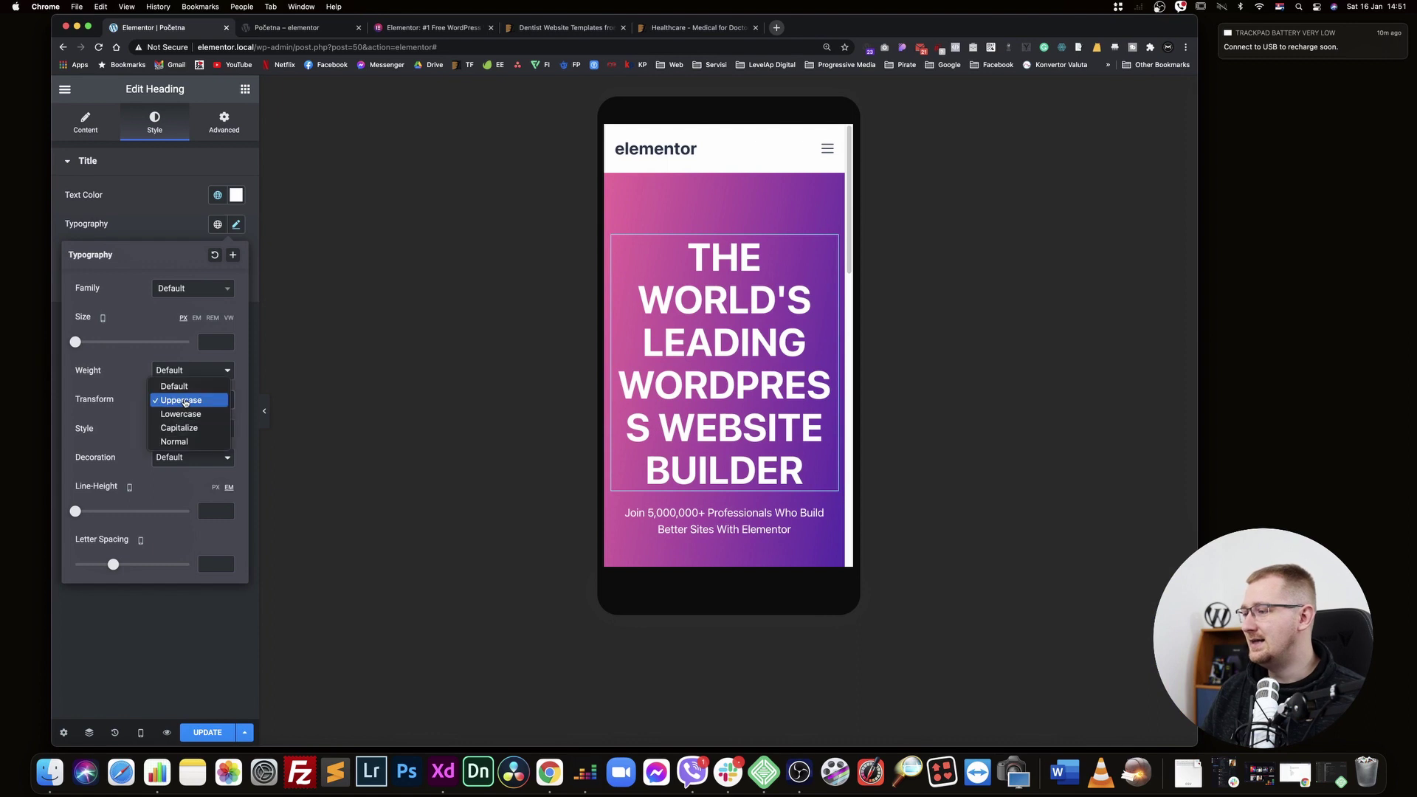
click(174, 386)
click(207, 343)
text(44)
key(Down)
key(Down)
key(Down)
key(Down)
key(Down)
key(Down)
key(Down)
key(Down)
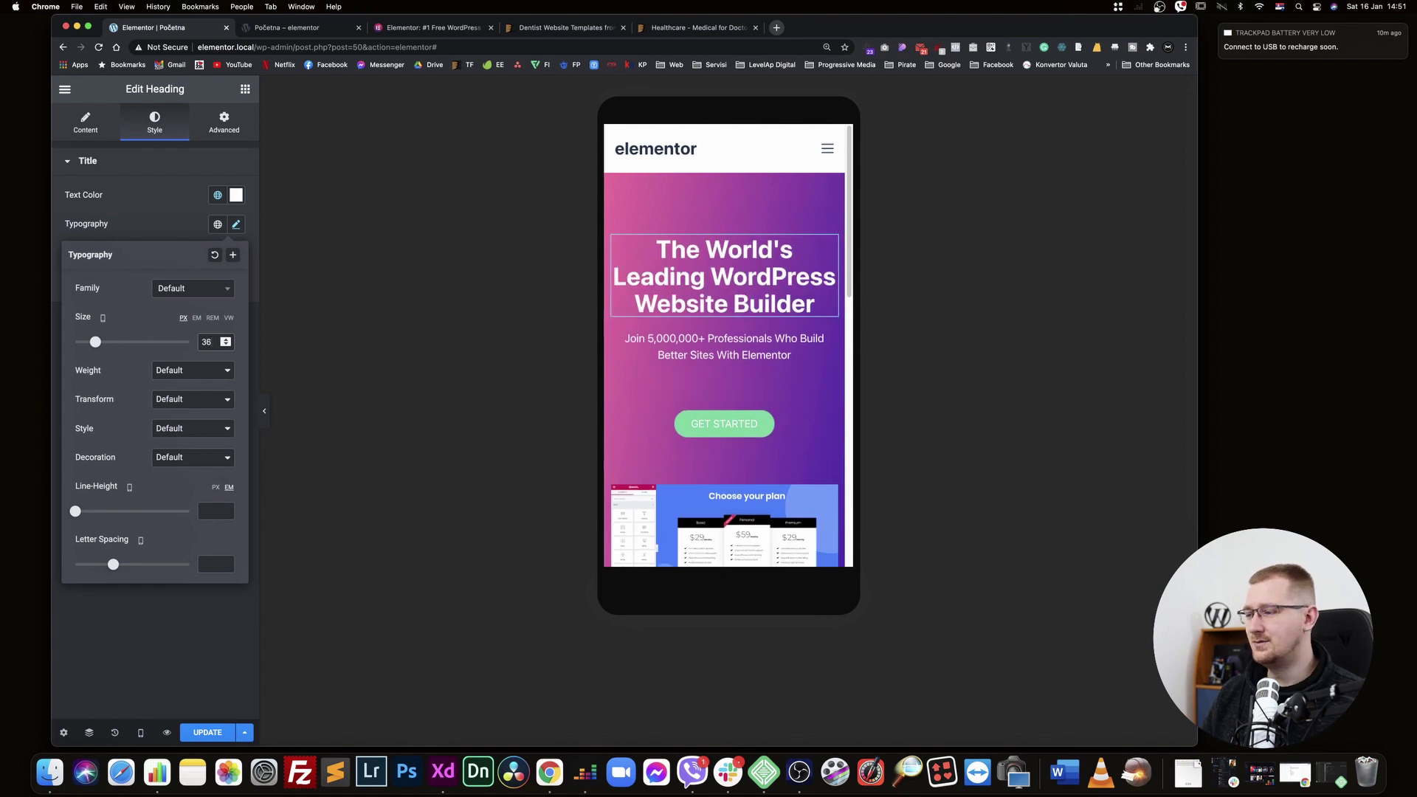
Set the main heading's mobile line height to 1.3 em
click(212, 510)
text(1,2)
key(Up)
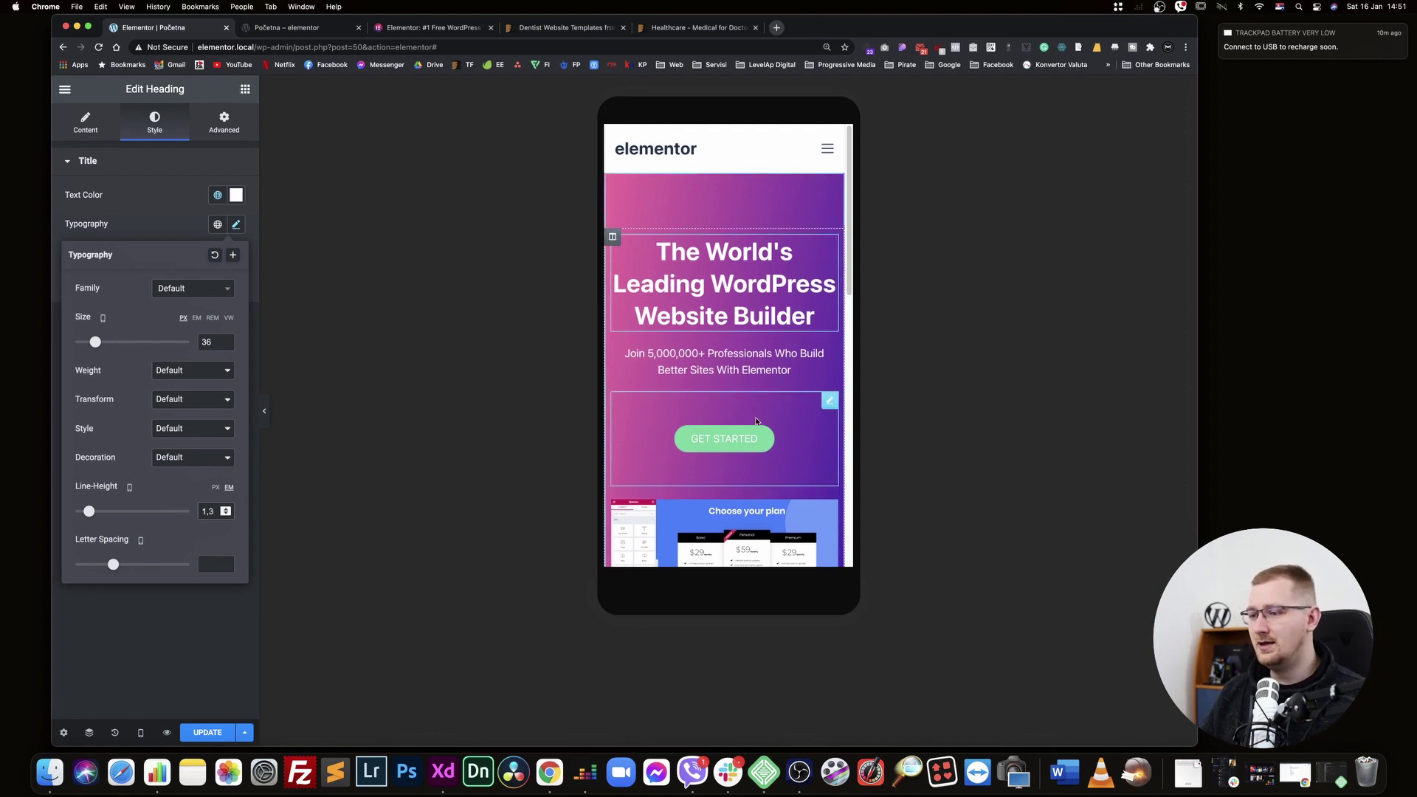
Set the Get Started button's mobile padding to 1 em above and below and 0 on both sides
click(796, 411)
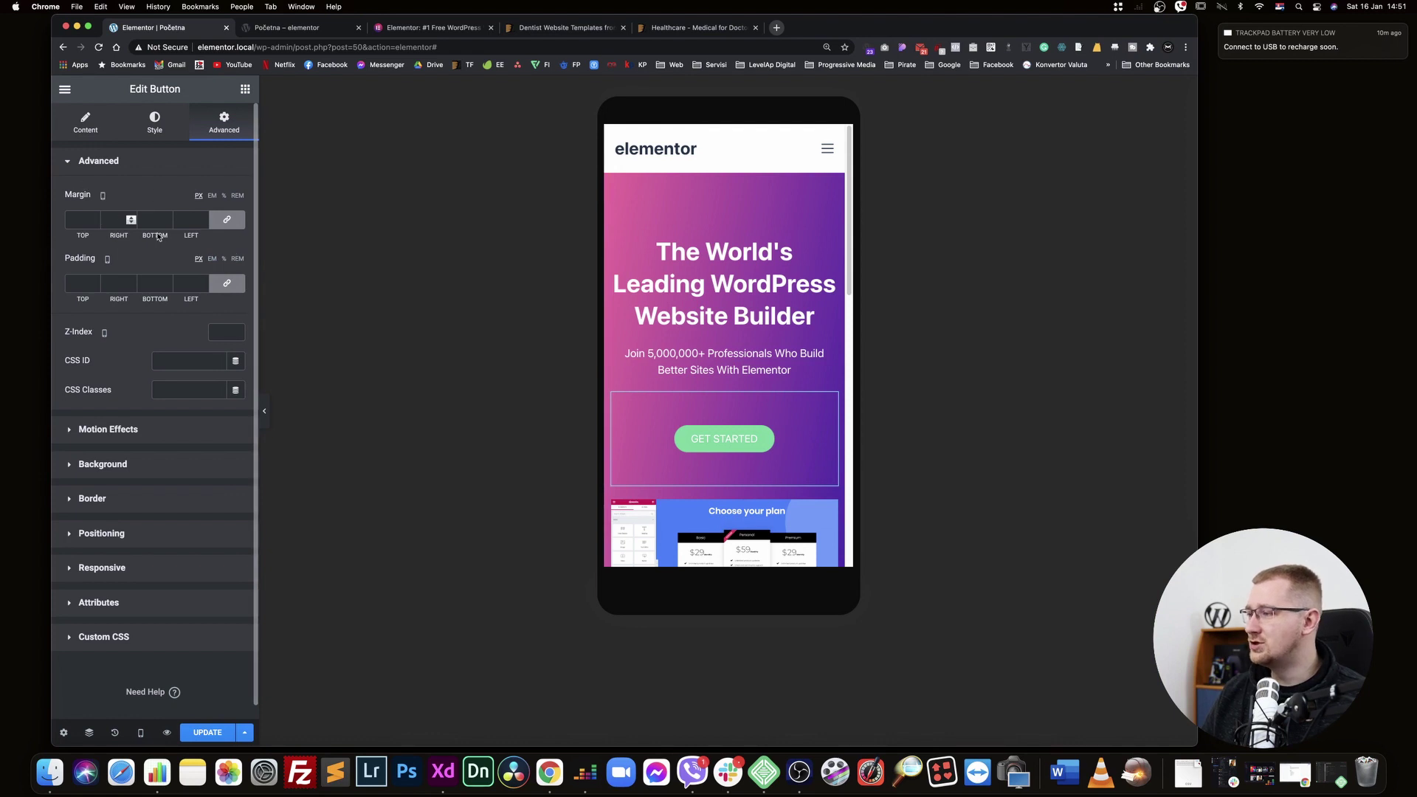
click(226, 284)
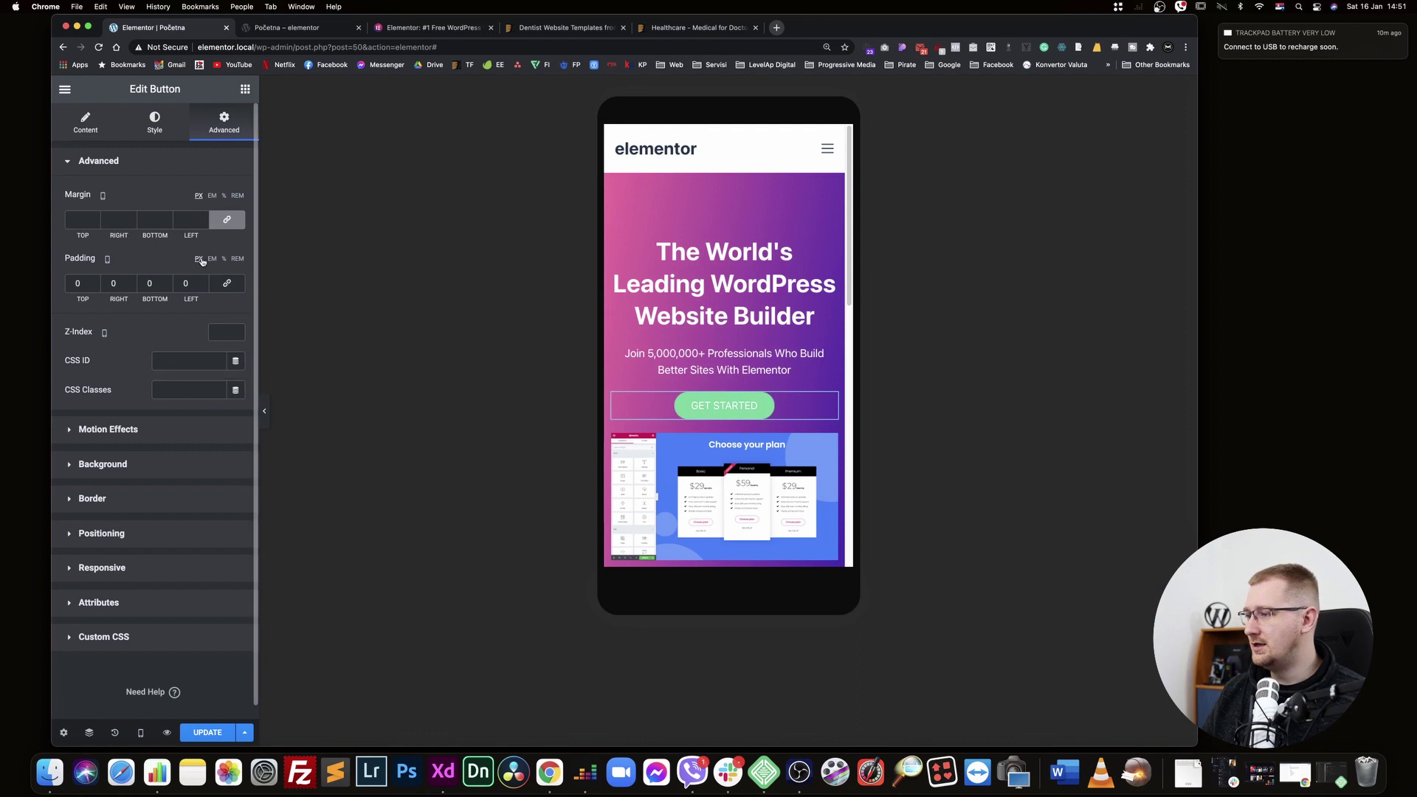
click(212, 259)
click(84, 290)
text(1)
key(Tab)
key(Tab)
text(1)
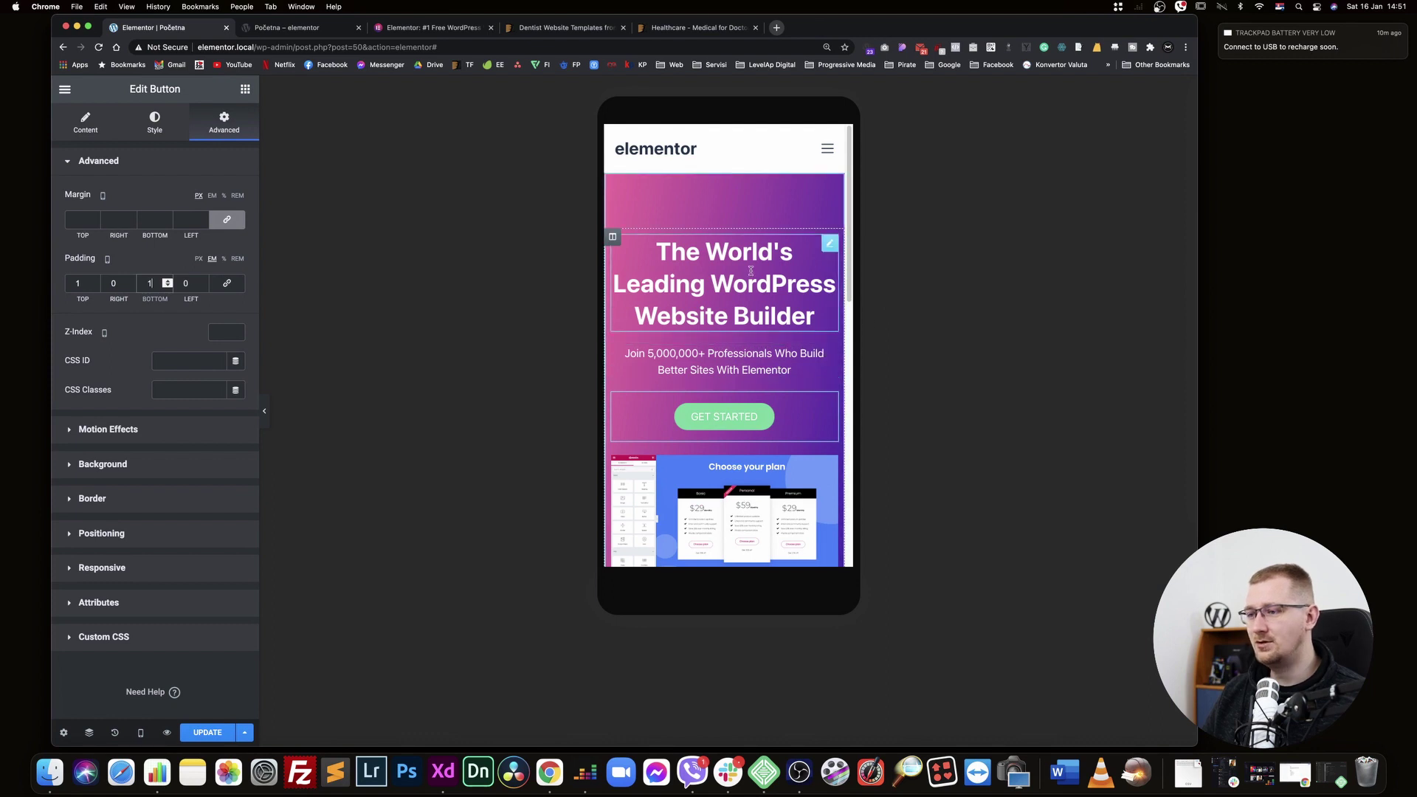
Review the hero and feature columns in the mobile preview, and return to the desktop view
scroll(751, 270, down, 10)
scroll(748, 393, down, 5)
scroll(749, 395, up, 15)
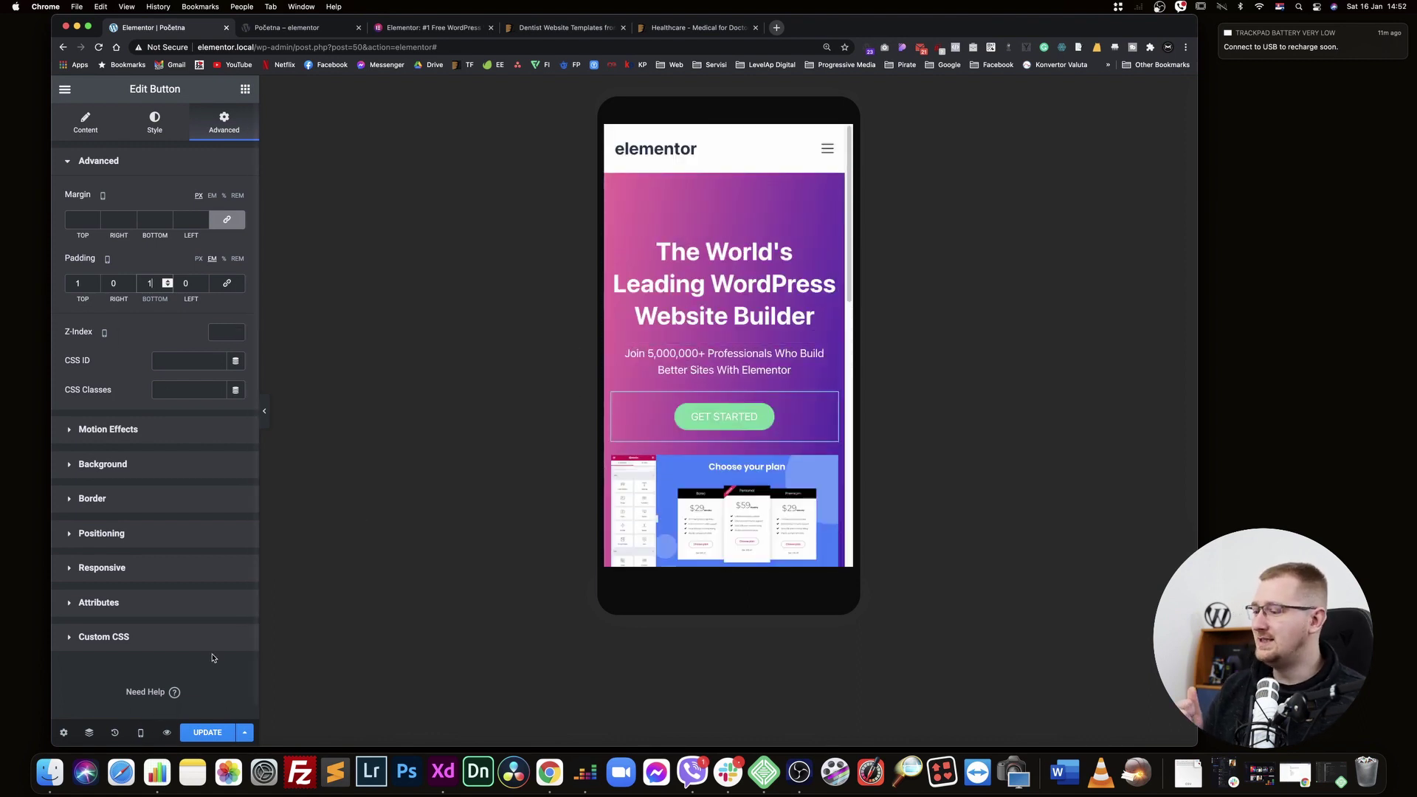
click(143, 732)
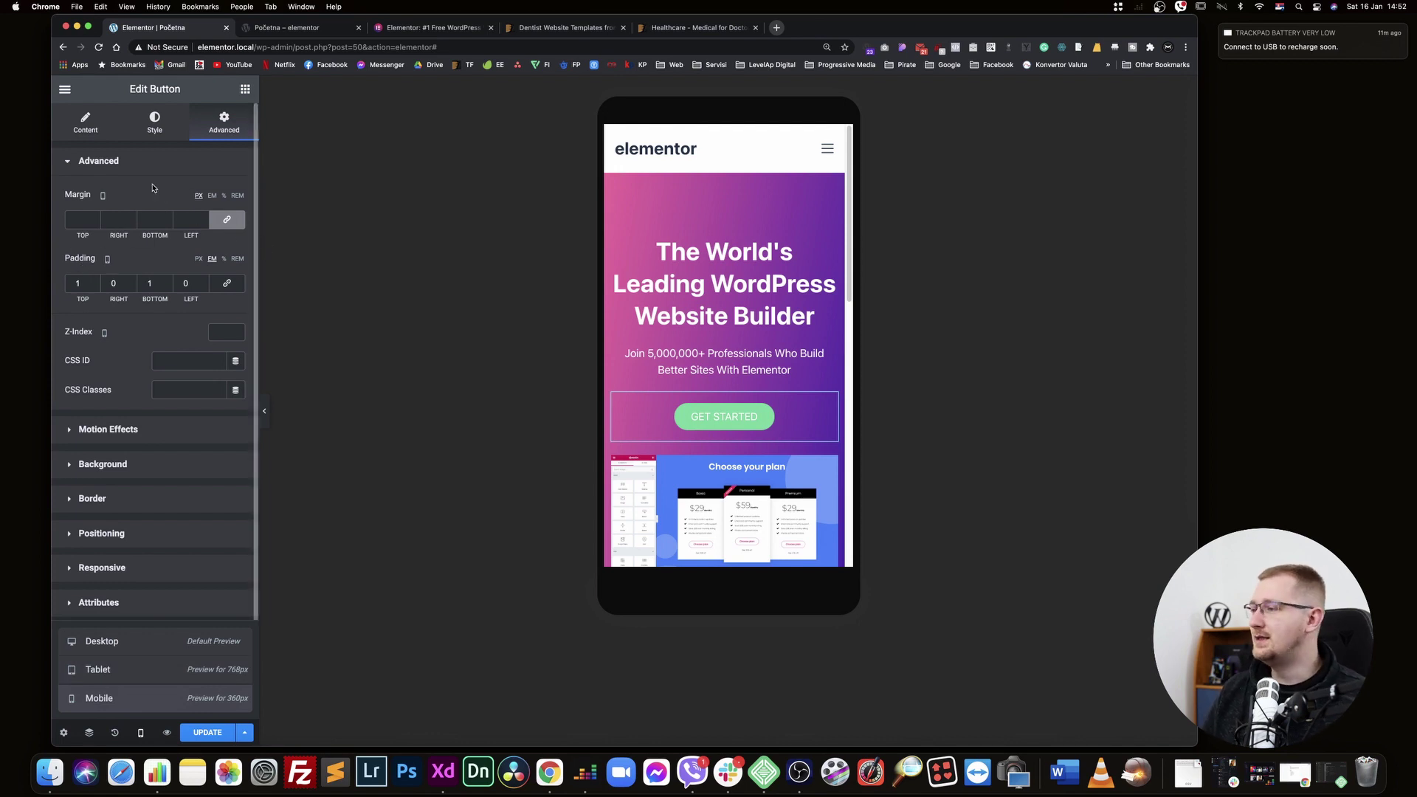
click(534, 214)
scroll(671, 533, down, 10)
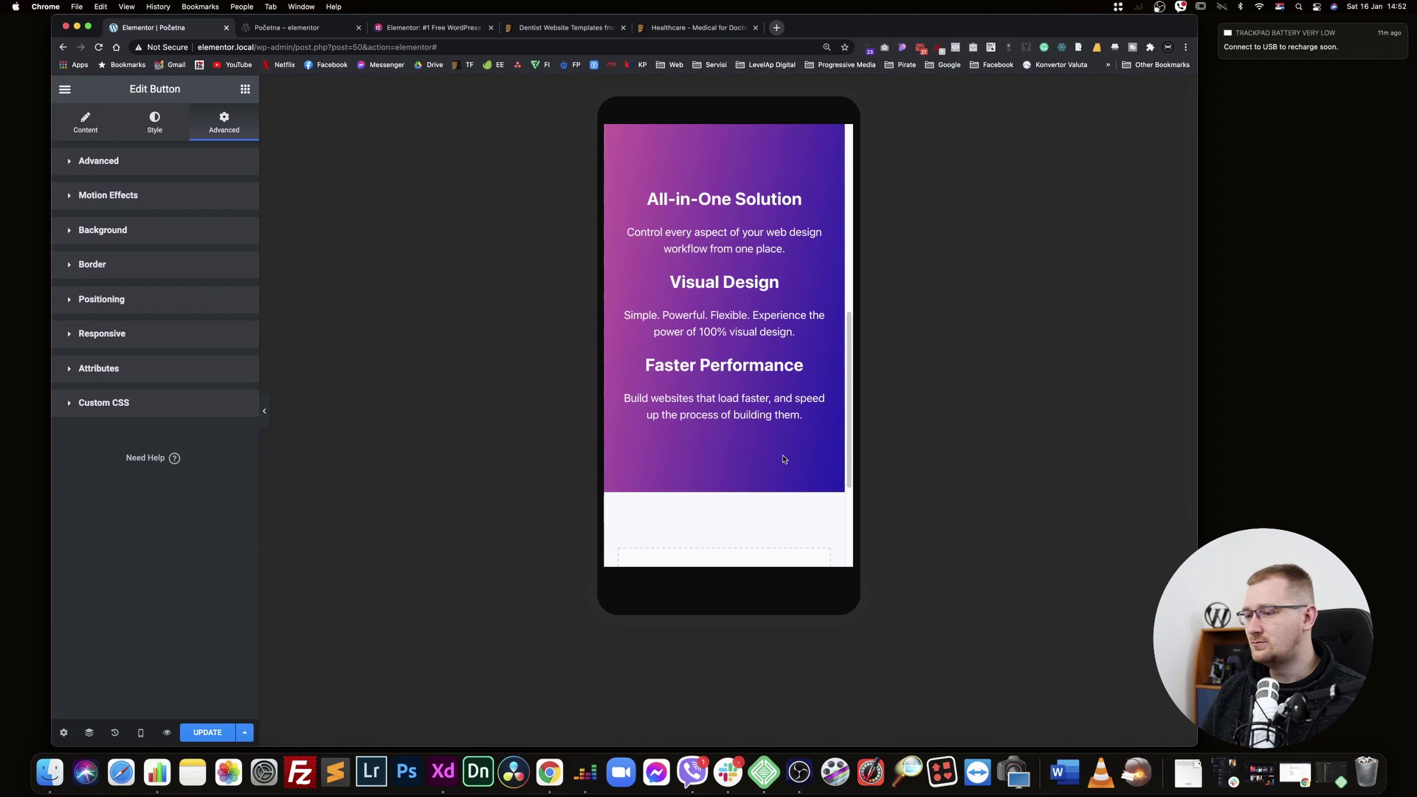
click(142, 733)
click(96, 641)
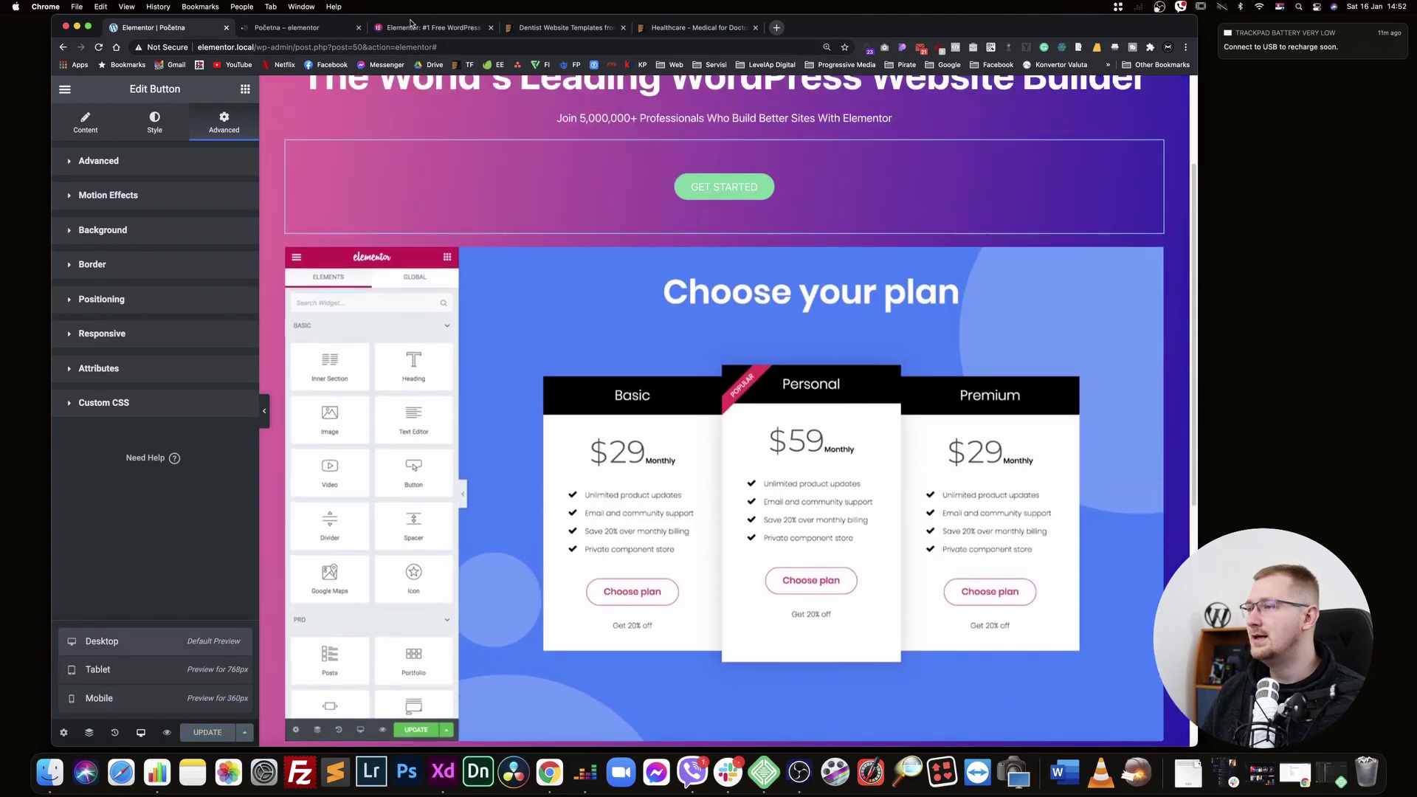
Examine the Design and Marketing sections on the elementor.com reference page and return to the page editor
click(411, 23)
scroll(750, 417, up, 20)
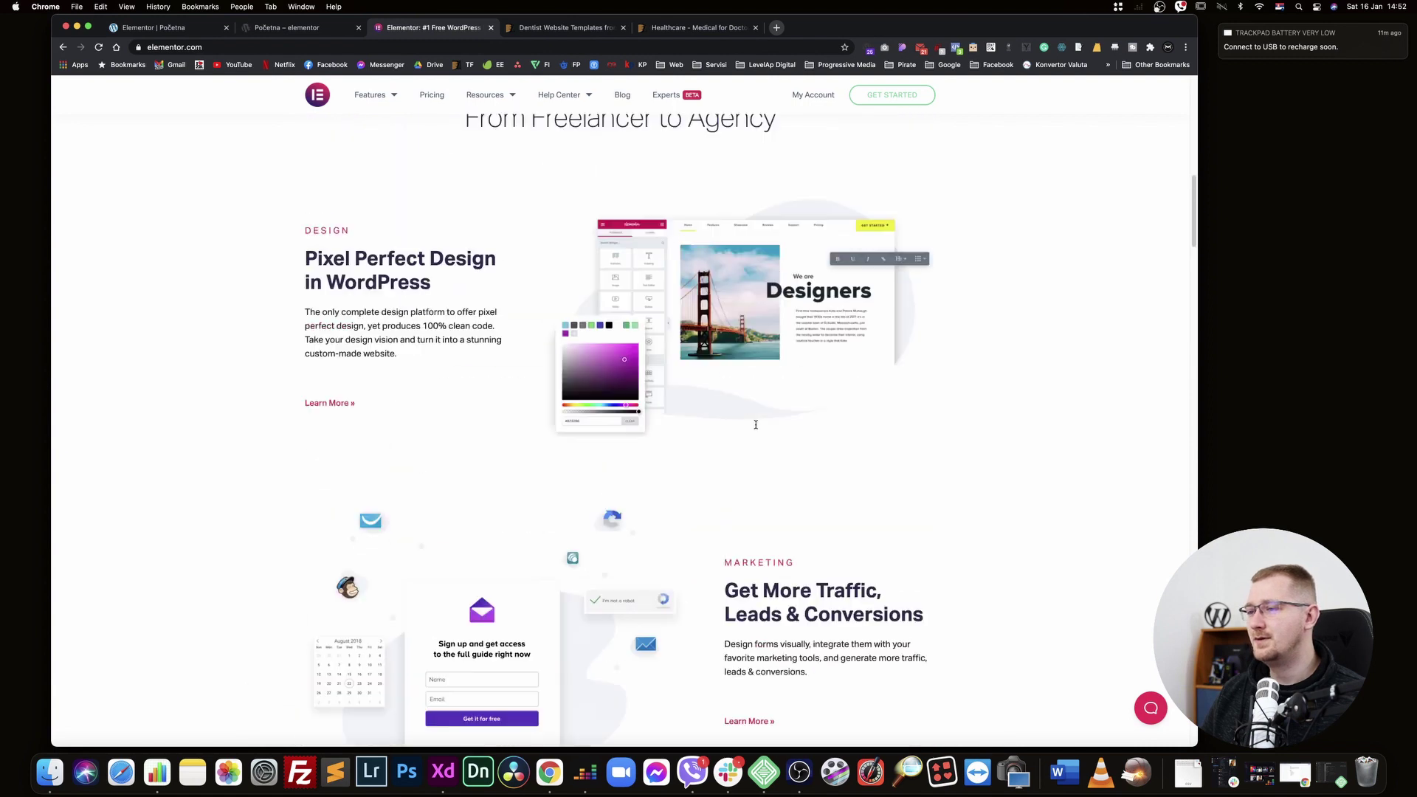
scroll(736, 397, down, 8)
scroll(467, 361, up, 3)
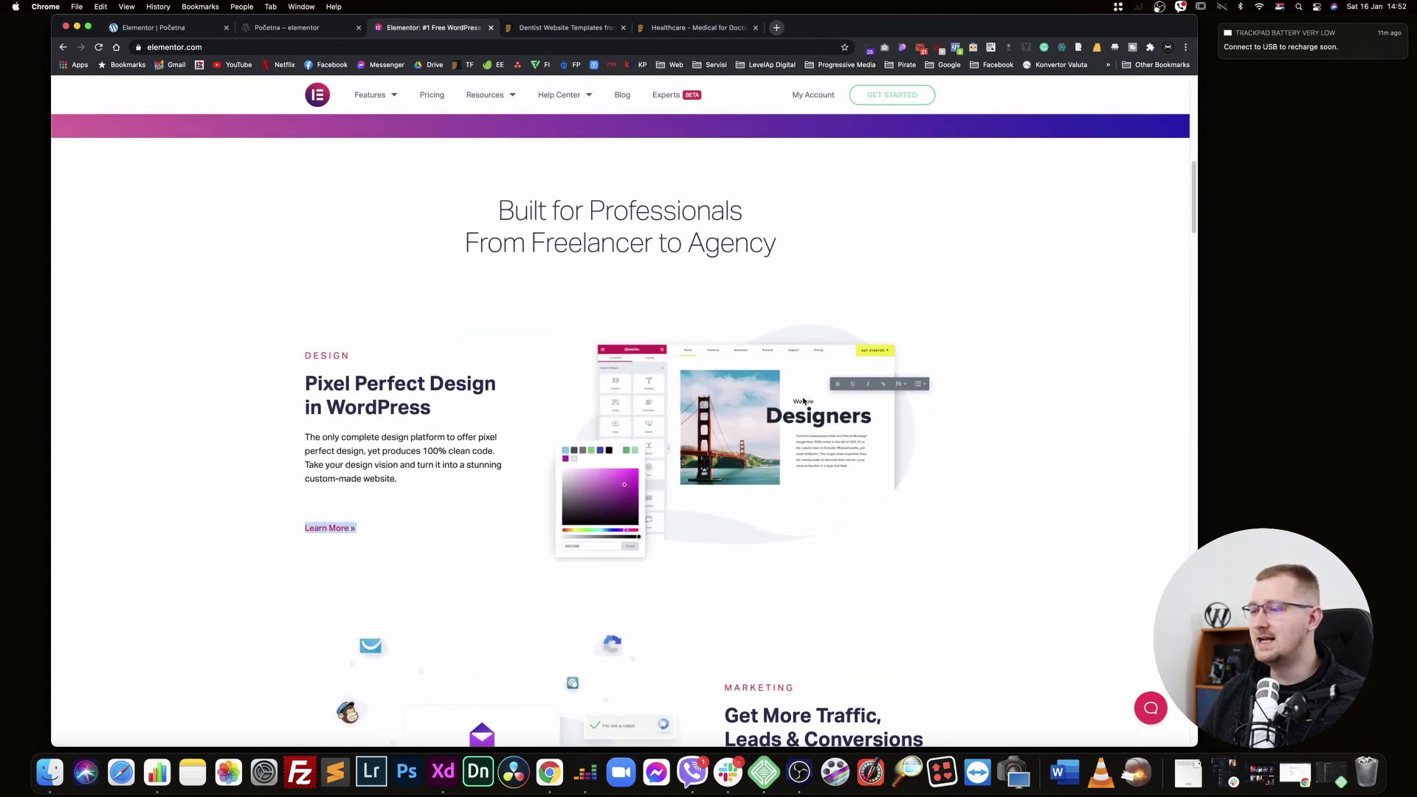
scroll(728, 433, down, 5)
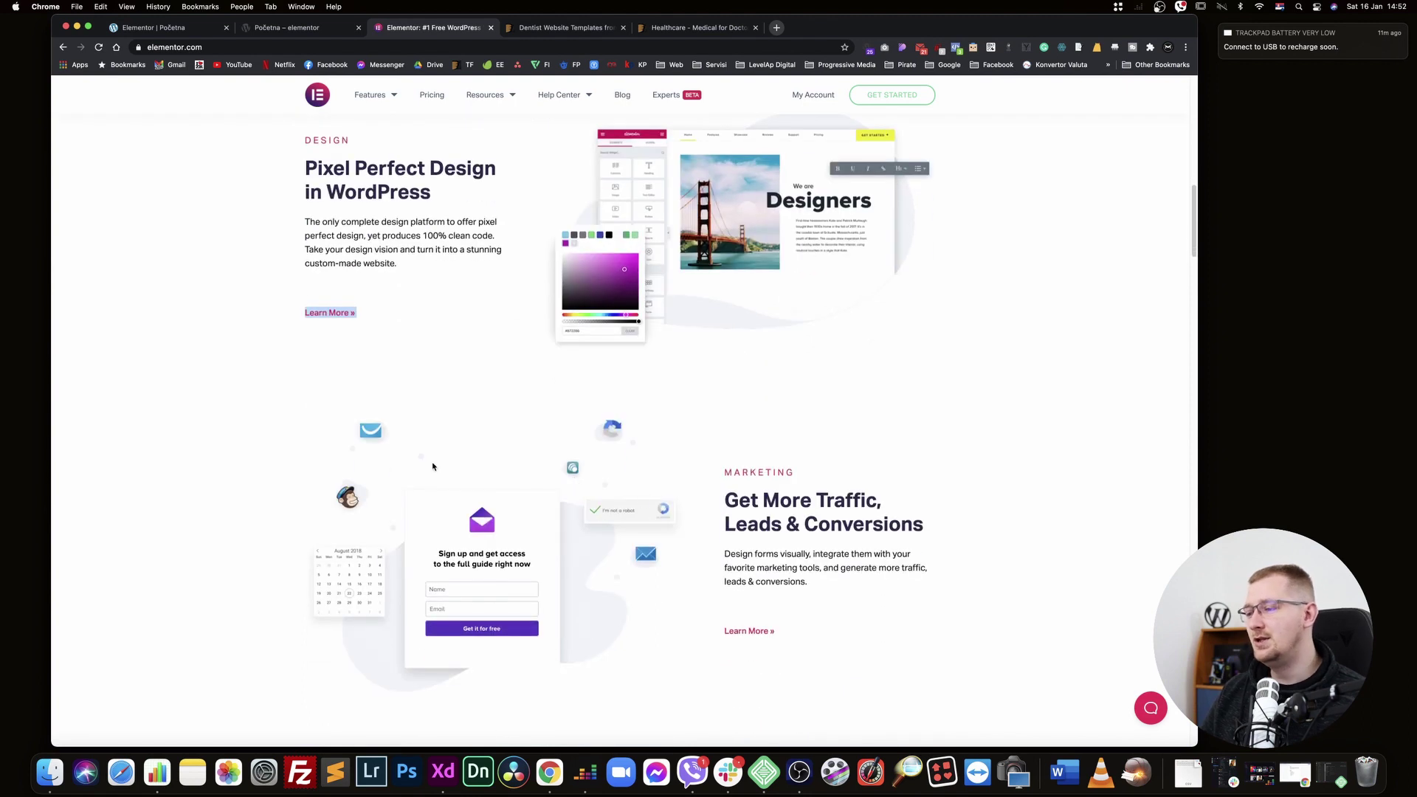
scroll(941, 522, up, 4)
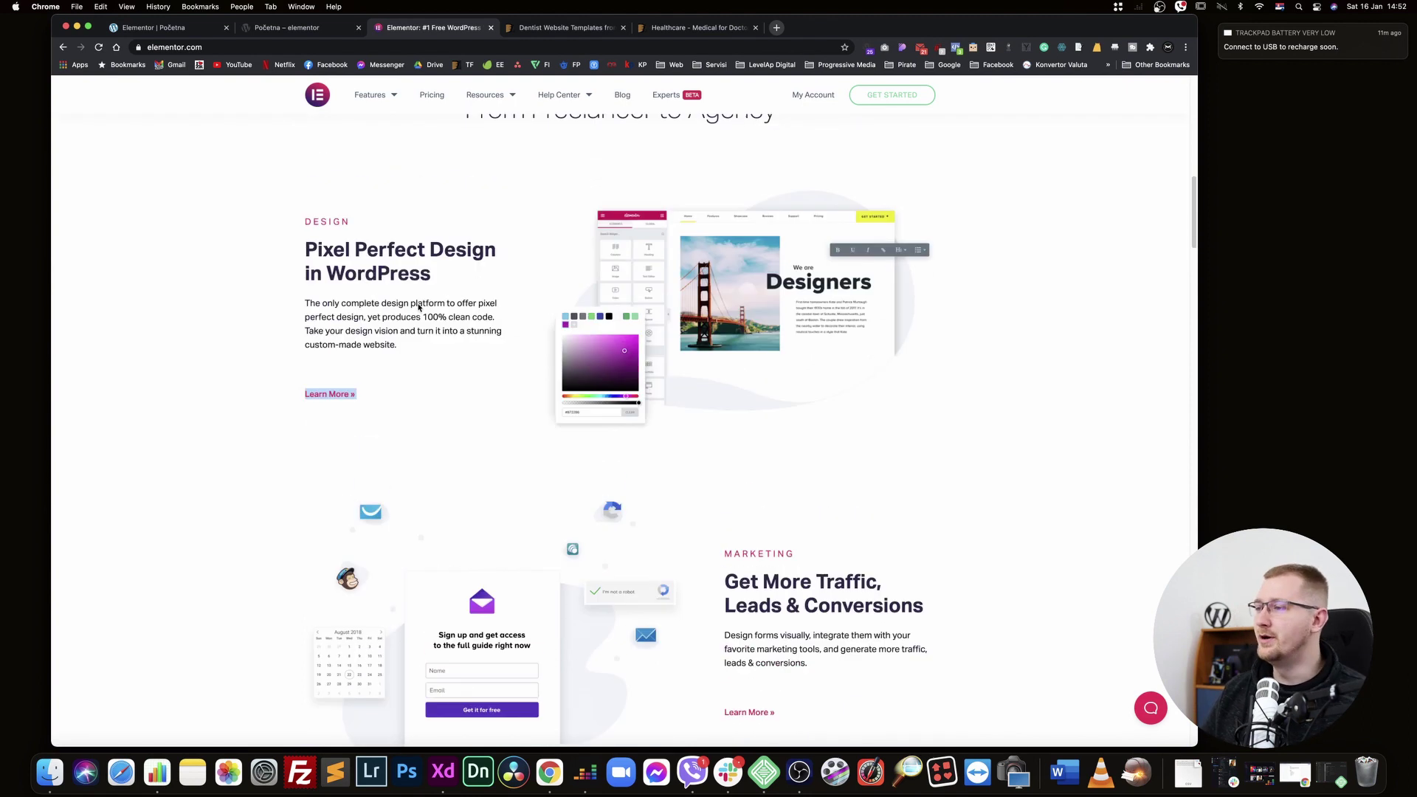
click(155, 28)
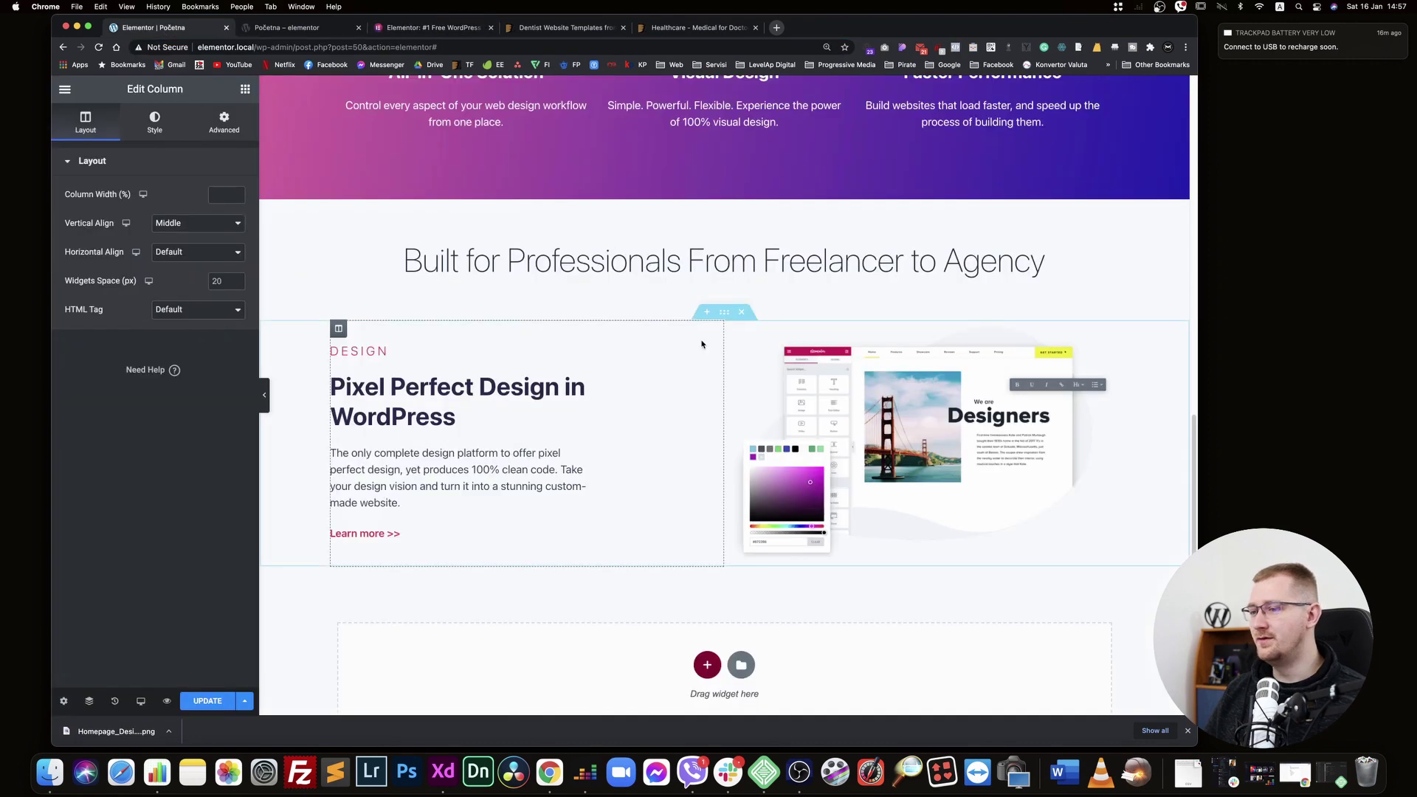
Duplicate the Design section, move the copy's image column before its text column, and select the copied image for editing
right_click(723, 308)
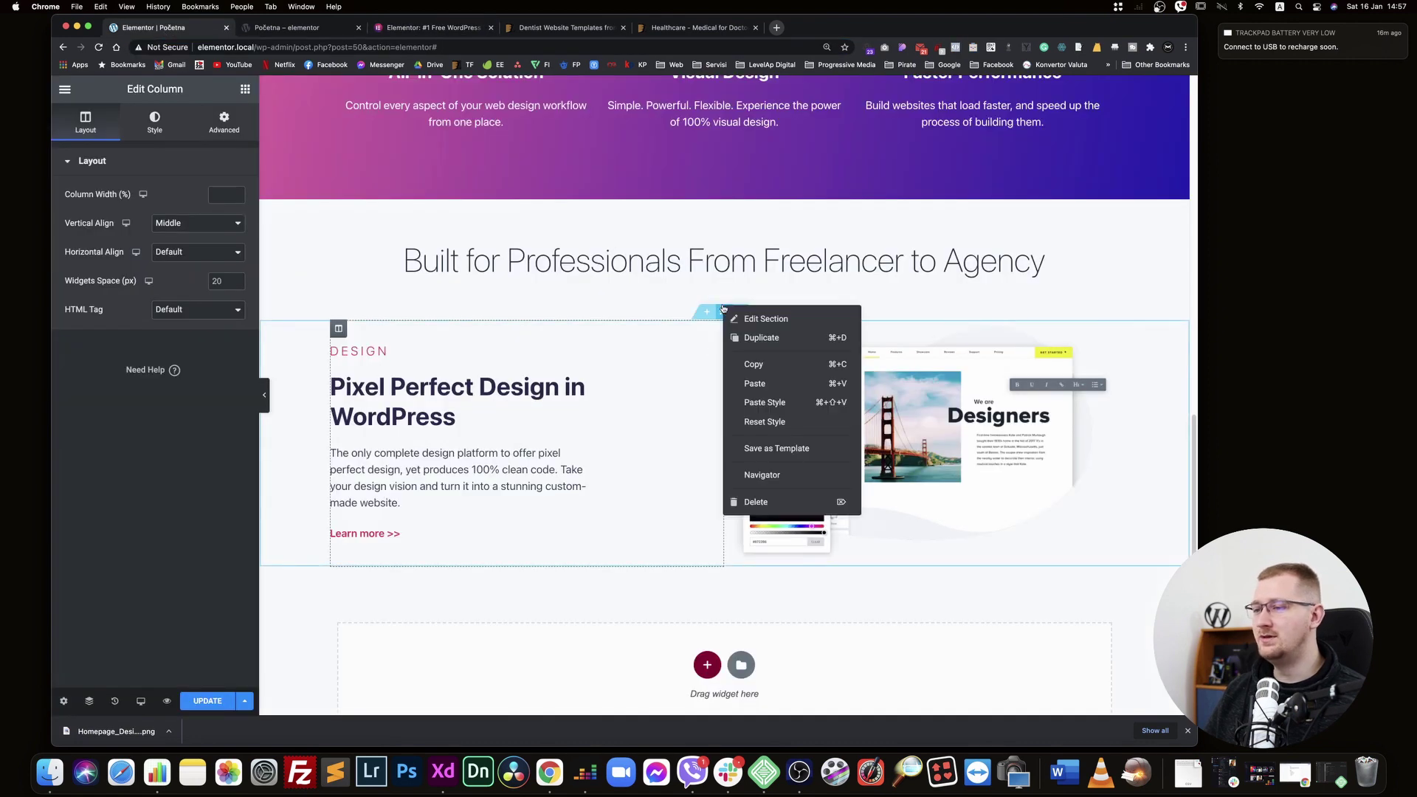
click(798, 338)
scroll(739, 369, down, 5)
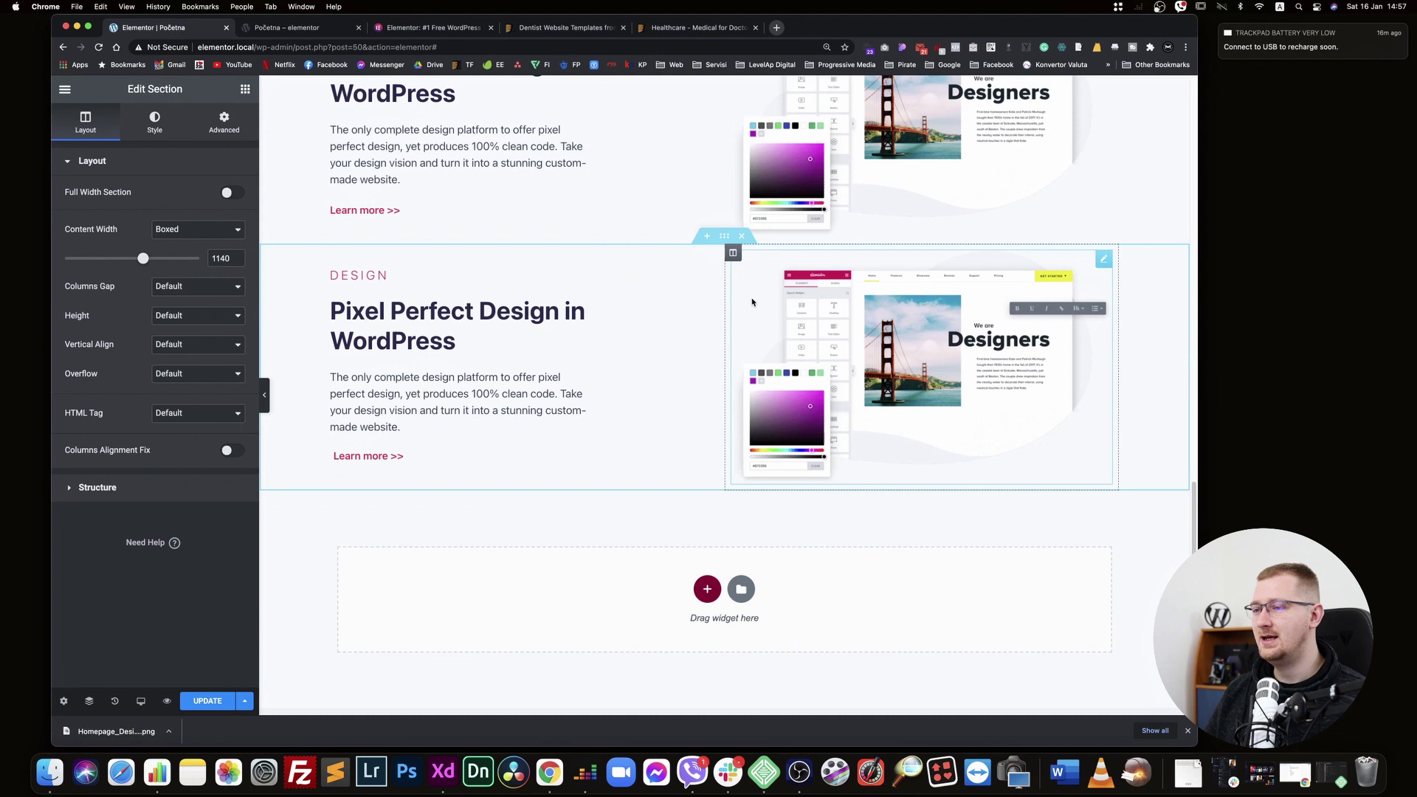
drag(729, 259, 340, 281)
scroll(472, 414, up, 3)
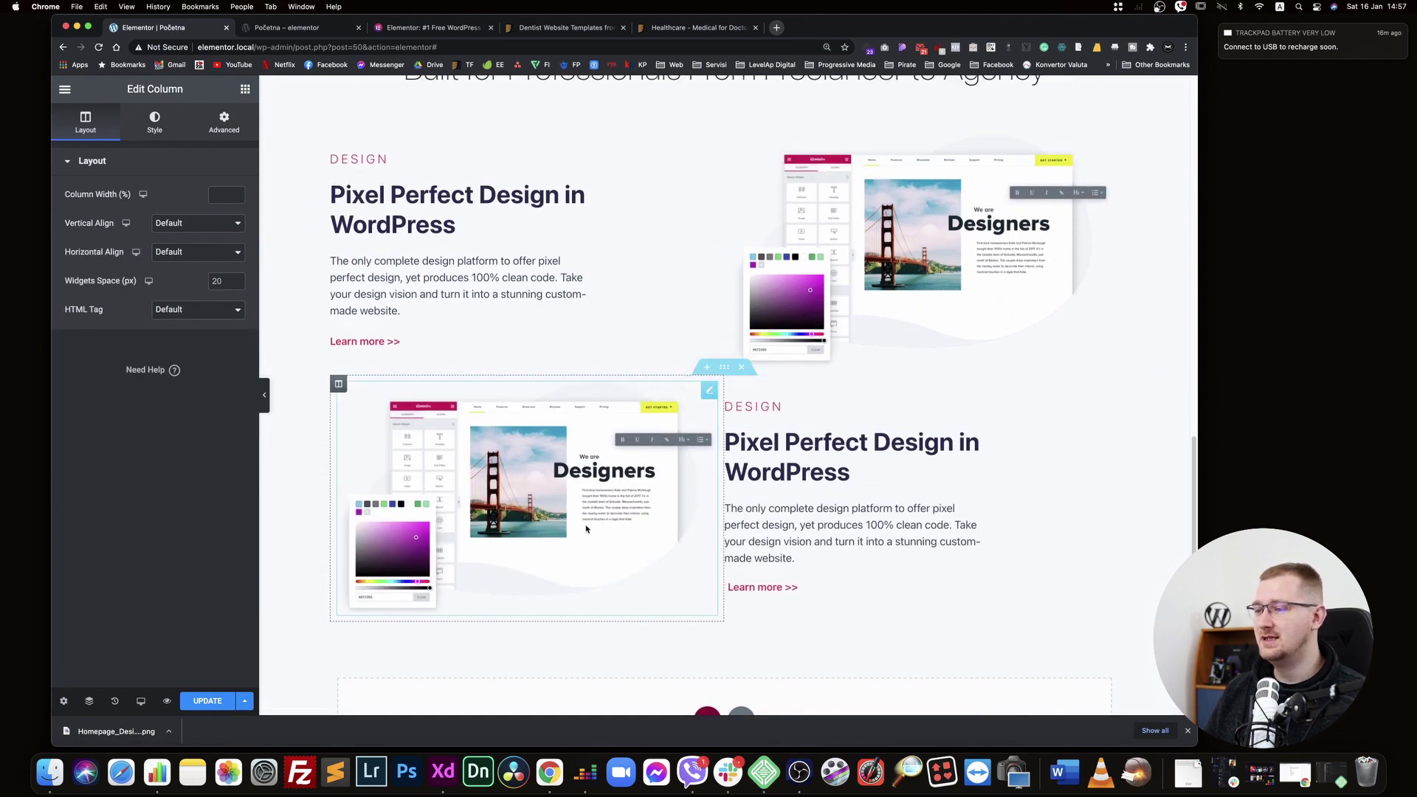
click(580, 535)
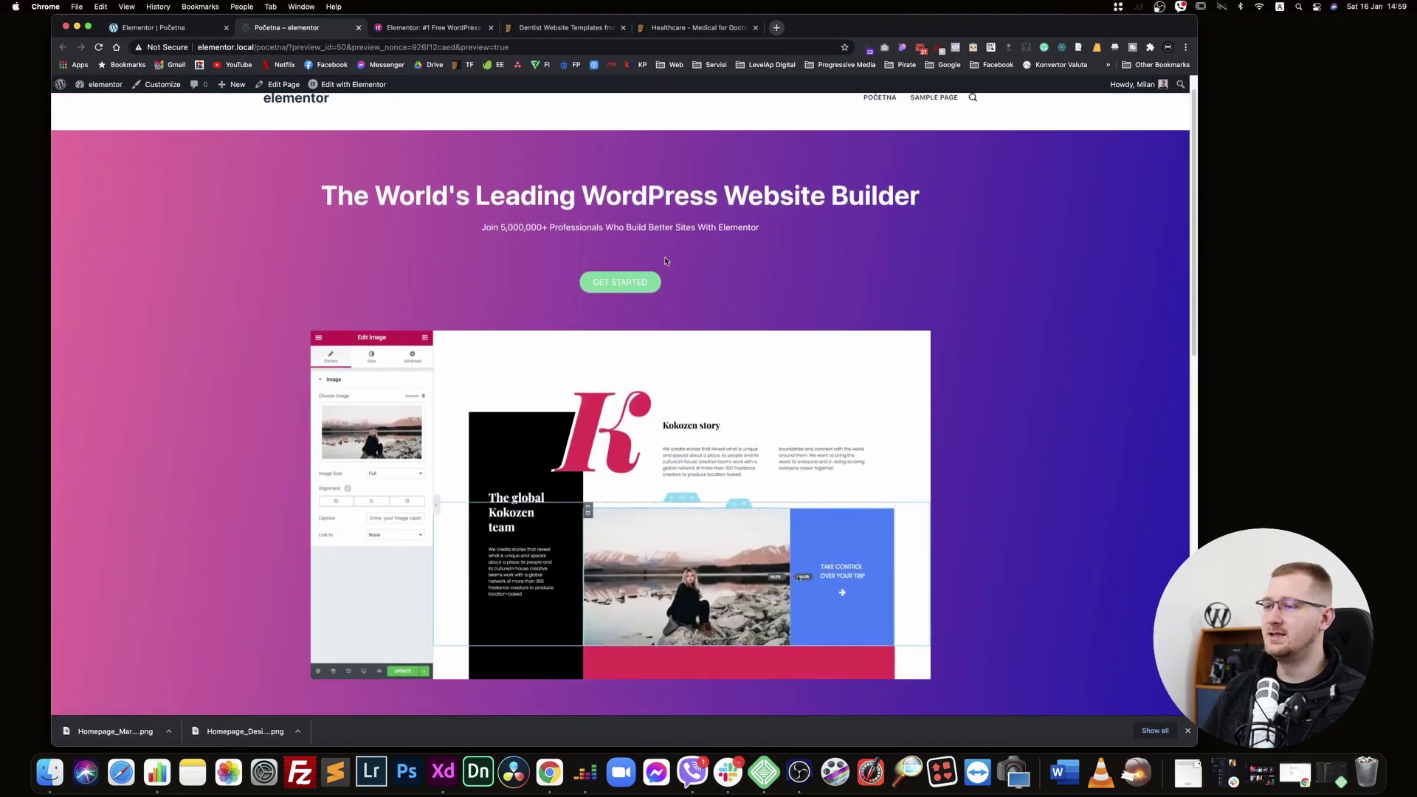
Compare the Design and Marketing sections in the page preview with the elementor.com reference
scroll(665, 257, down, 5)
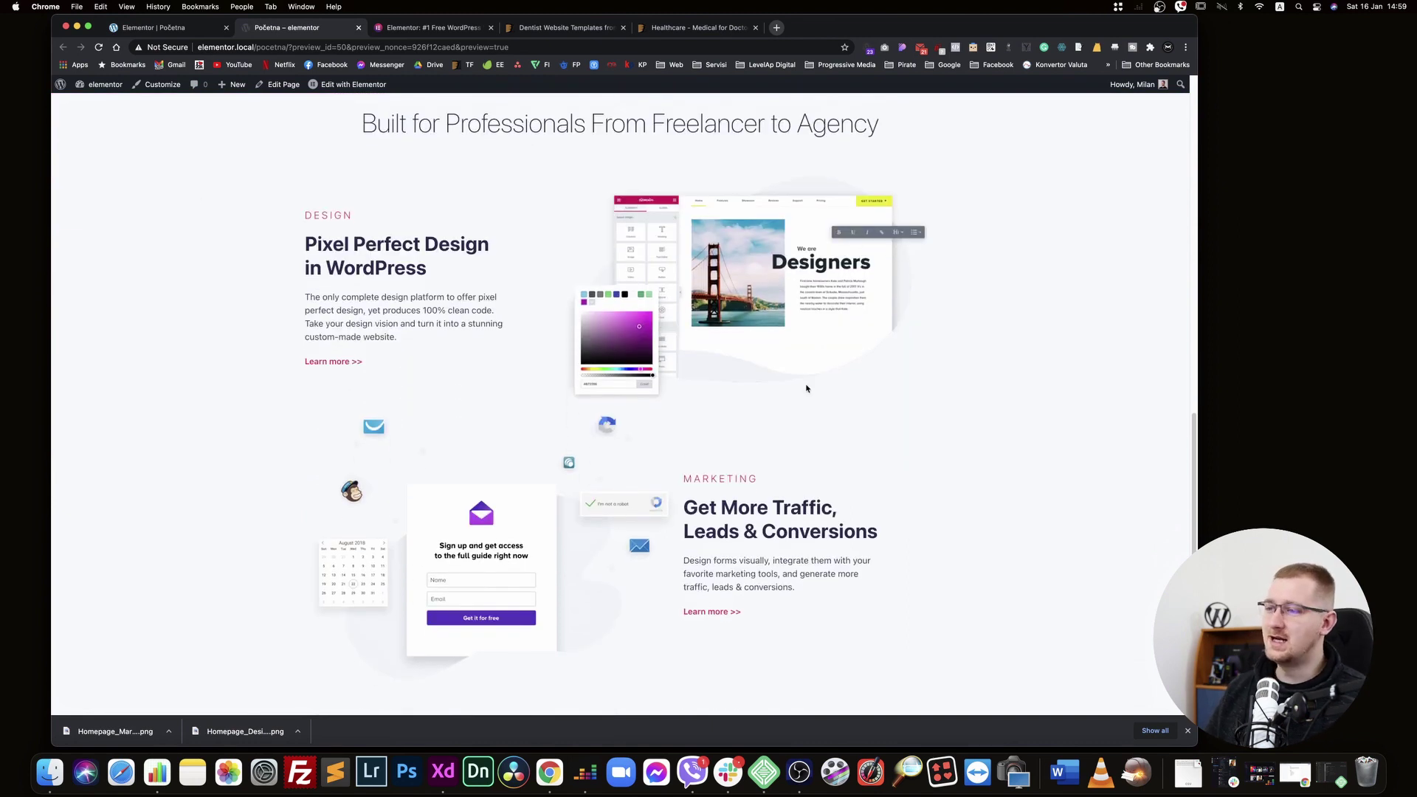
scroll(805, 388, down, 2)
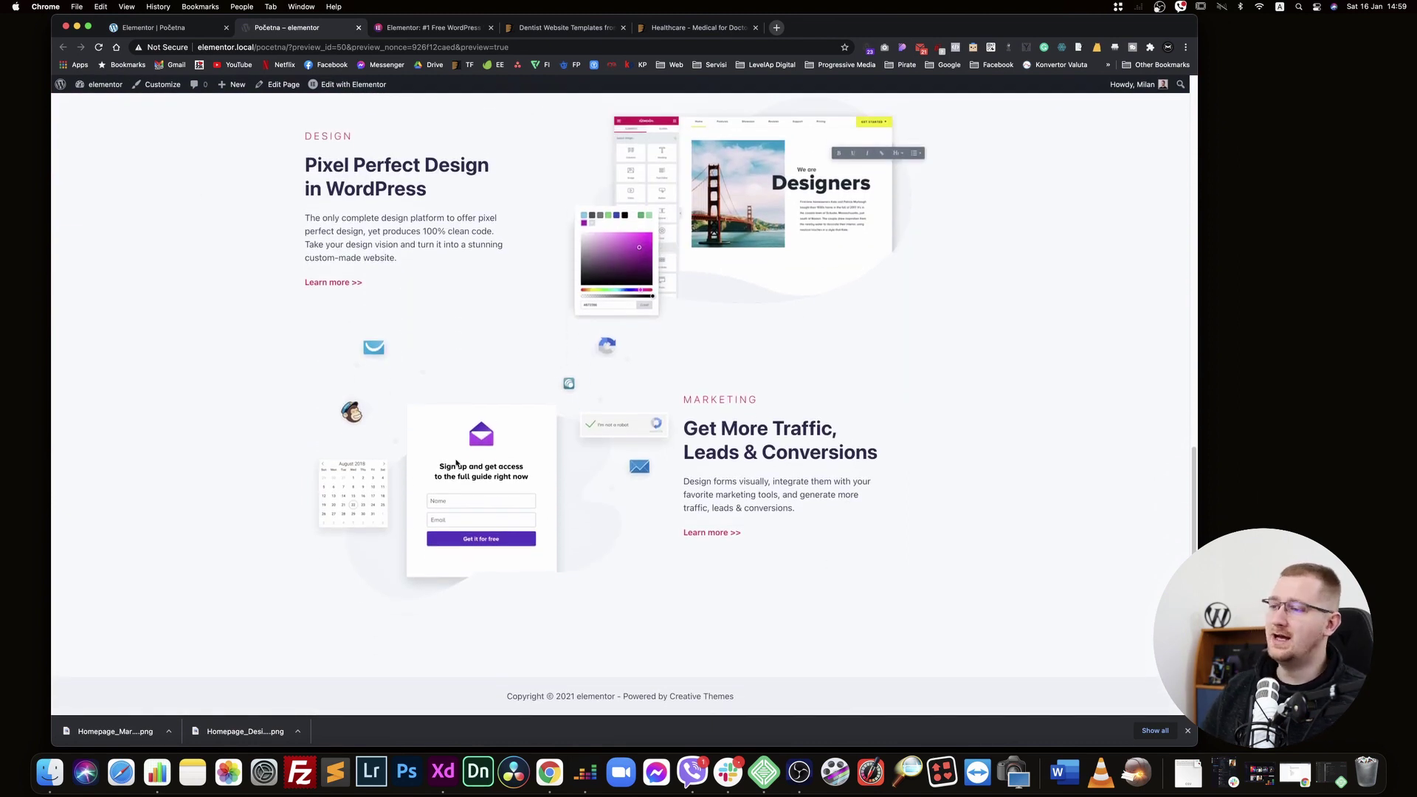
click(434, 28)
scroll(429, 183, up, 1)
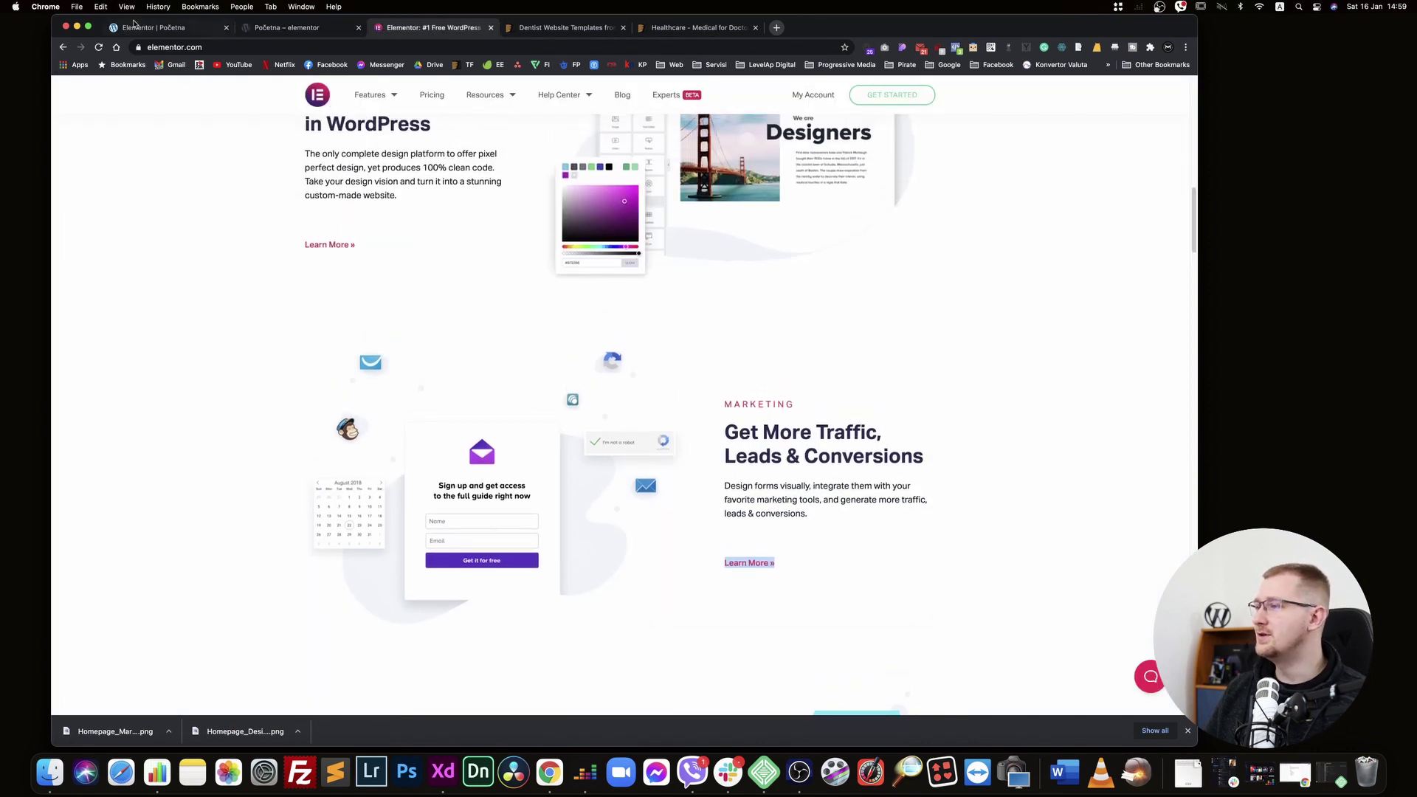
Set the Marketing section's desktop top padding to 3 em in the page editor
click(134, 25)
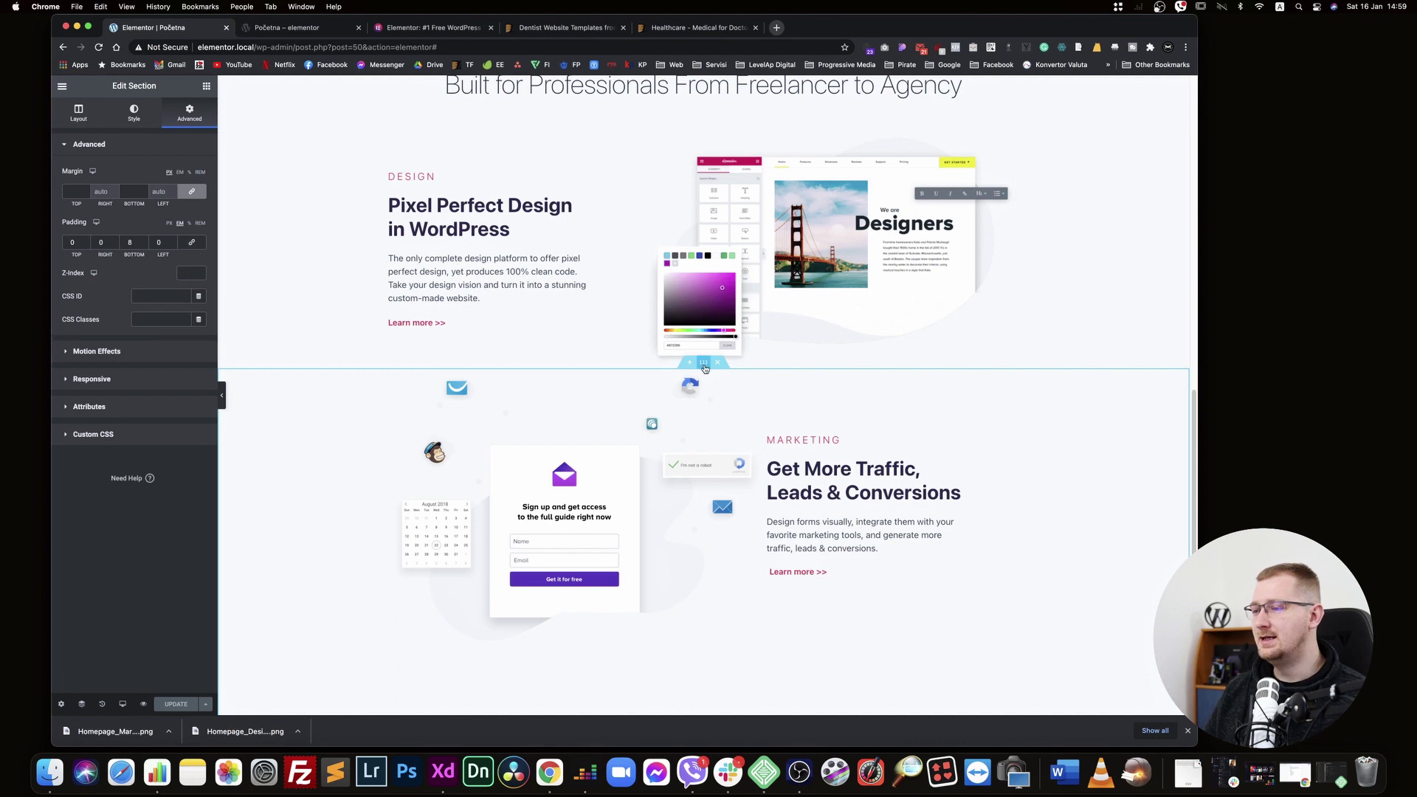
click(74, 242)
text(3)
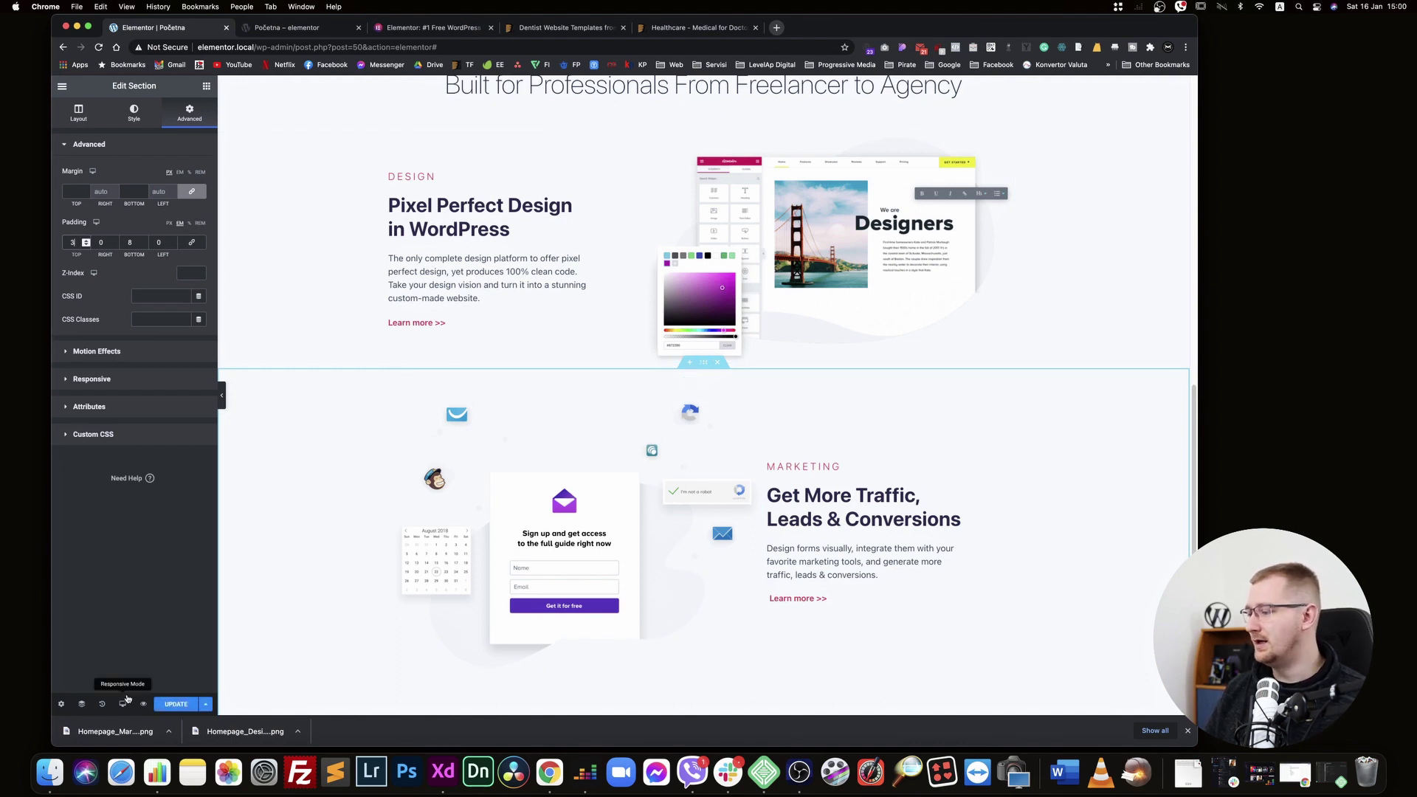
Switch to the mobile preview and check the layout from the feature columns down to the Design section
click(122, 704)
click(89, 676)
scroll(633, 235, up, 10)
scroll(633, 234, up, 4)
scroll(679, 273, down, 7)
scroll(730, 307, up, 4)
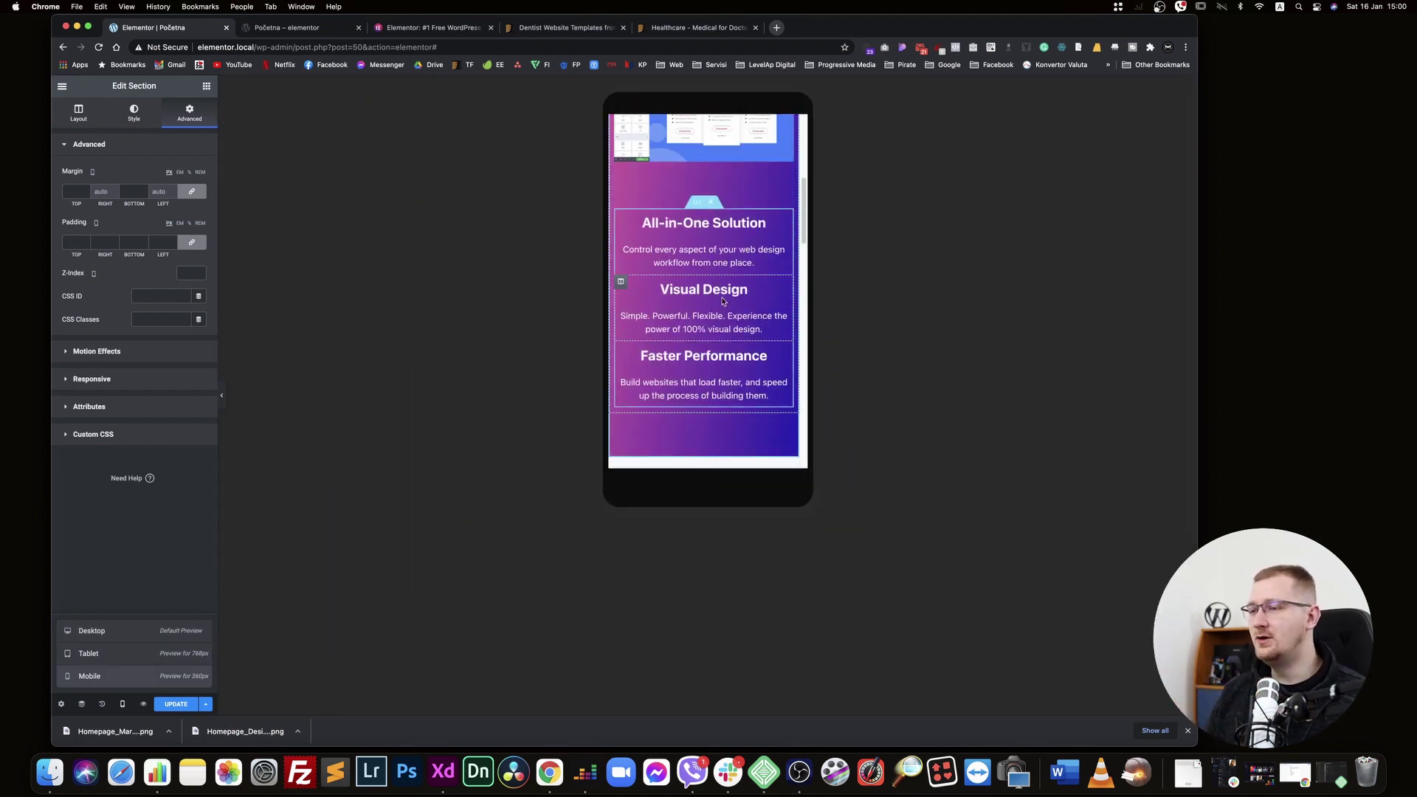
scroll(723, 303, down, 6)
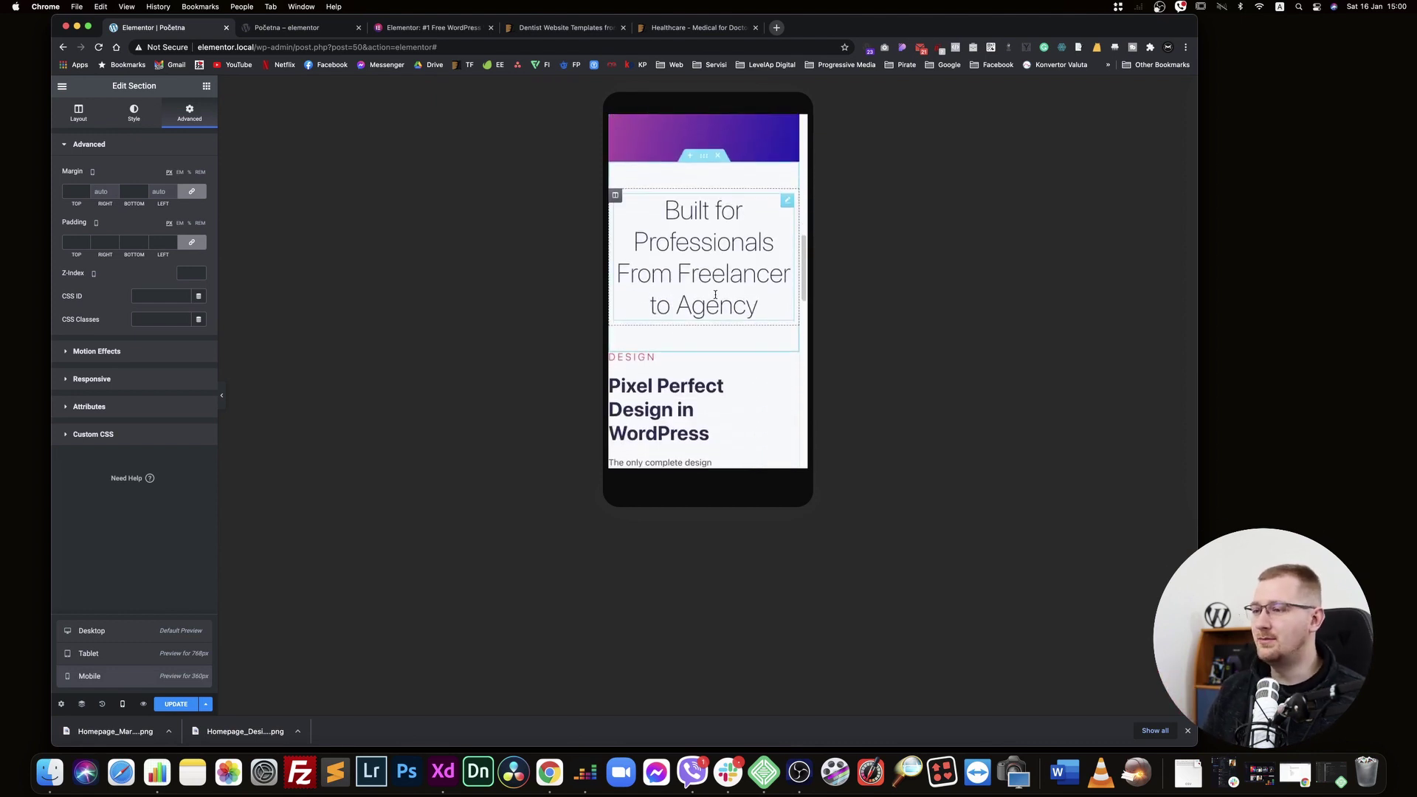
scroll(743, 389, down, 4)
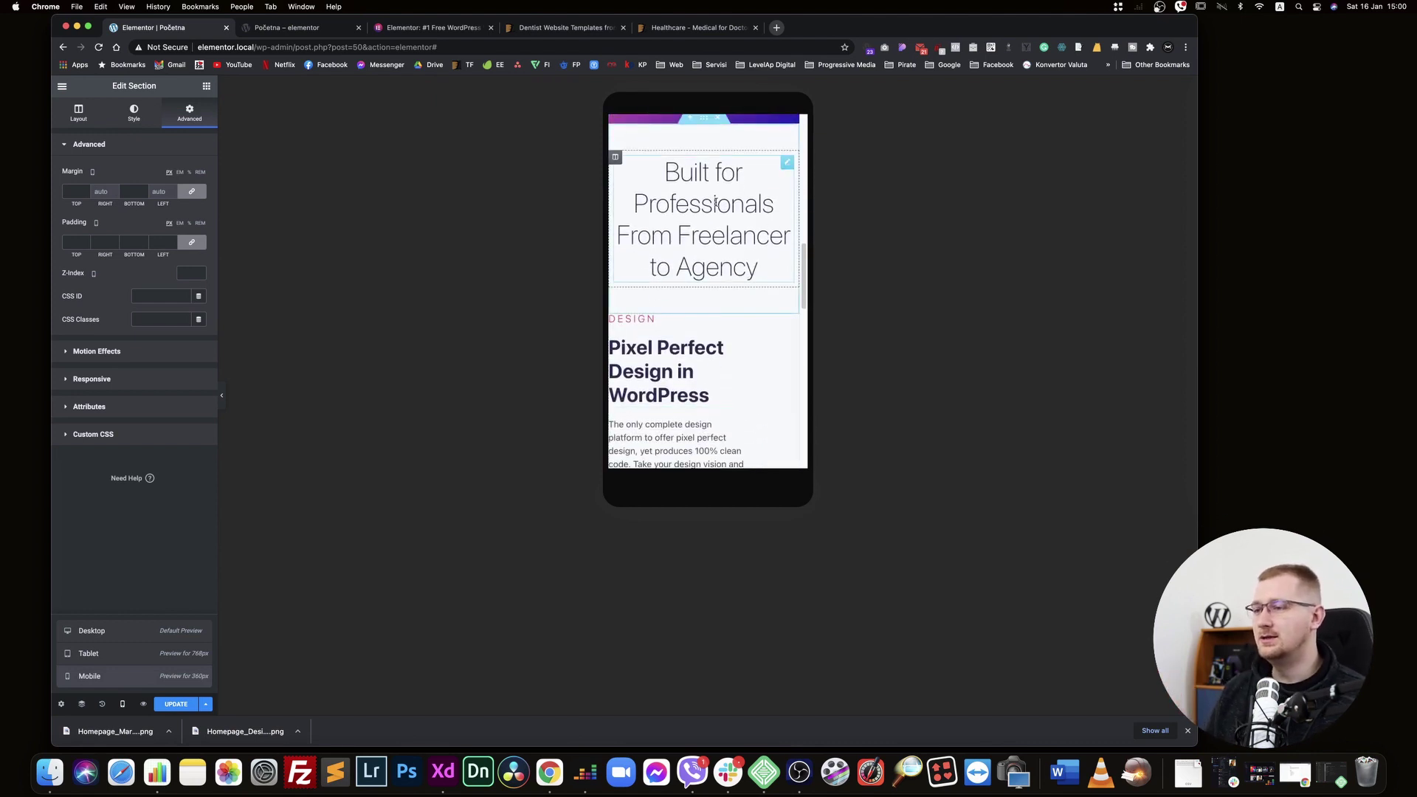
Set the mobile padding of the Design and Marketing text columns to 10 px on all sides
click(641, 221)
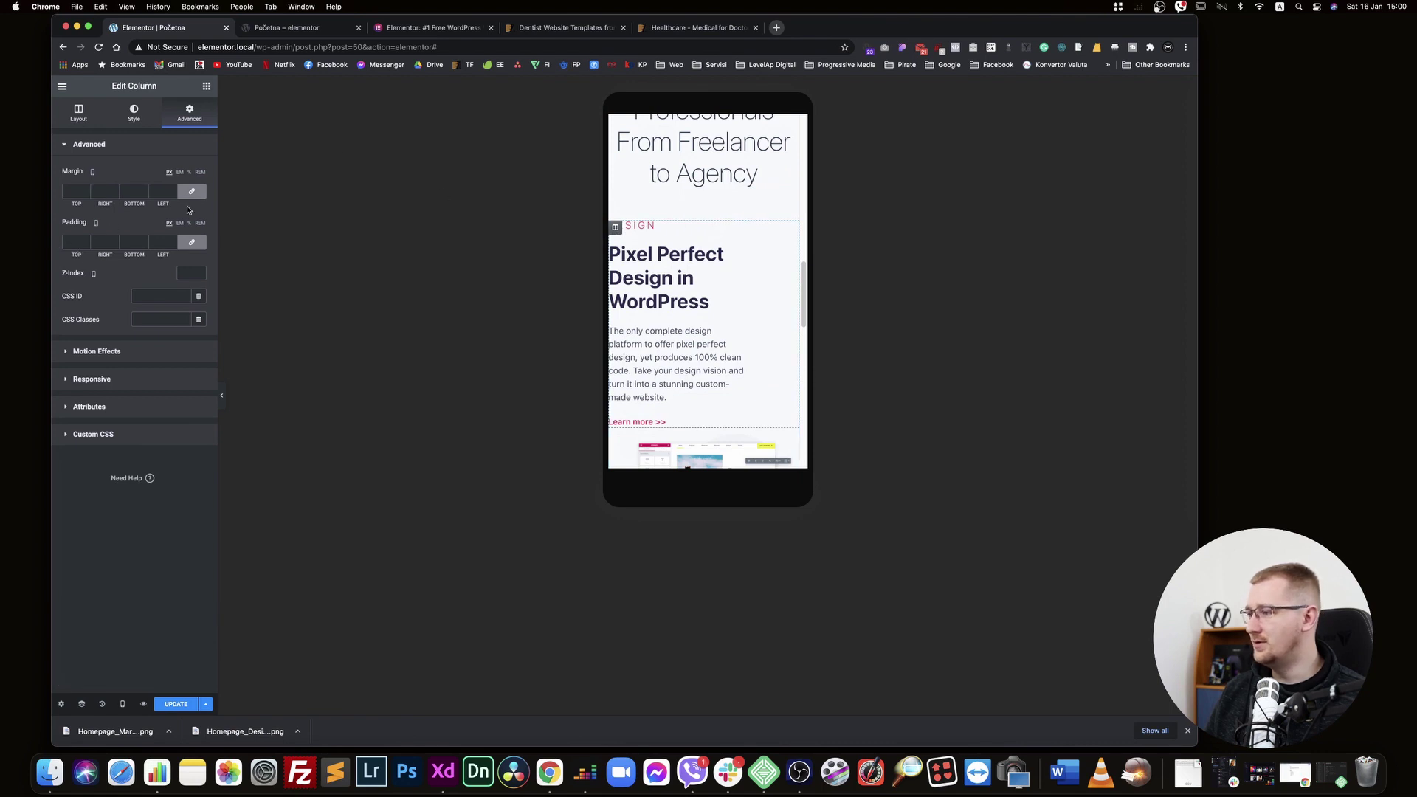
click(65, 244)
text(10)
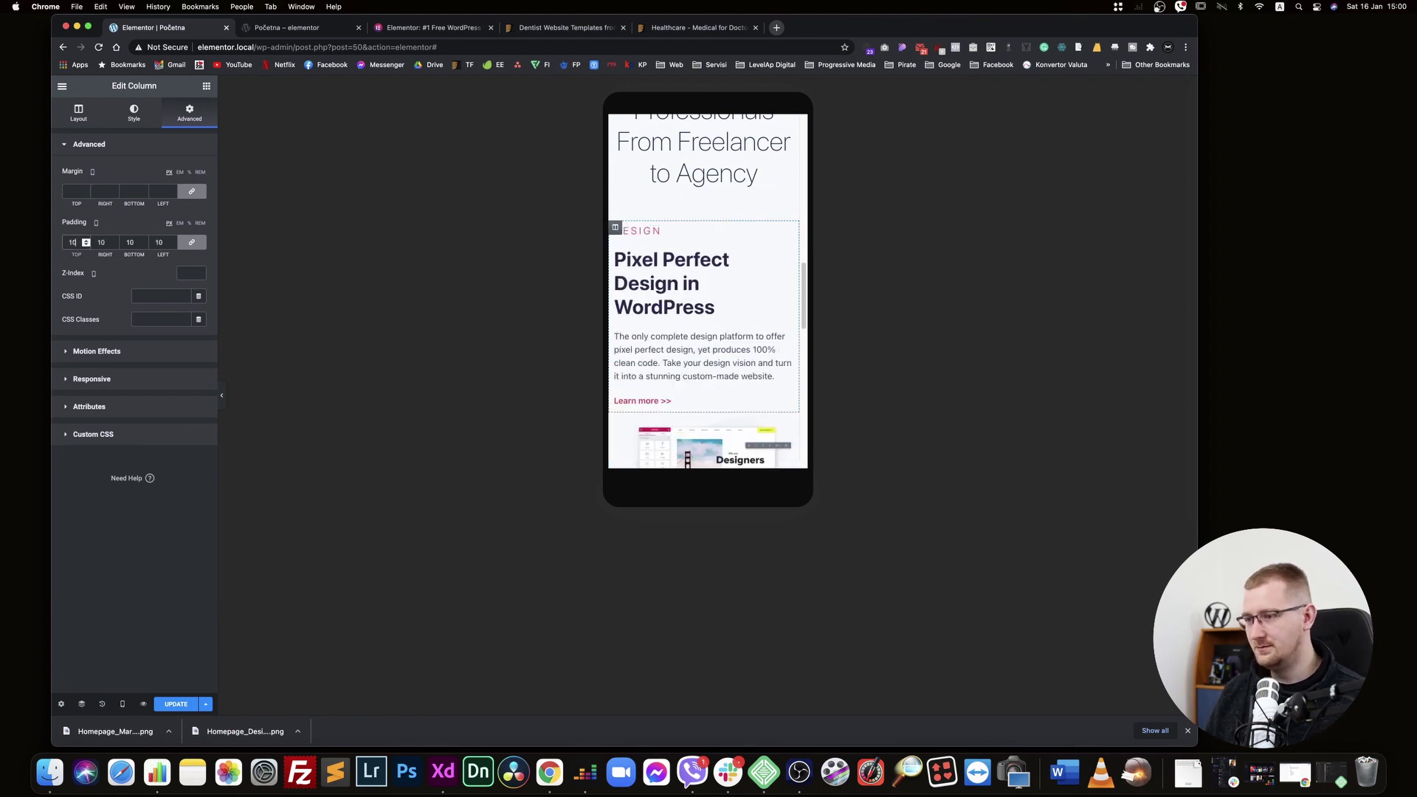
scroll(646, 286, down, 9)
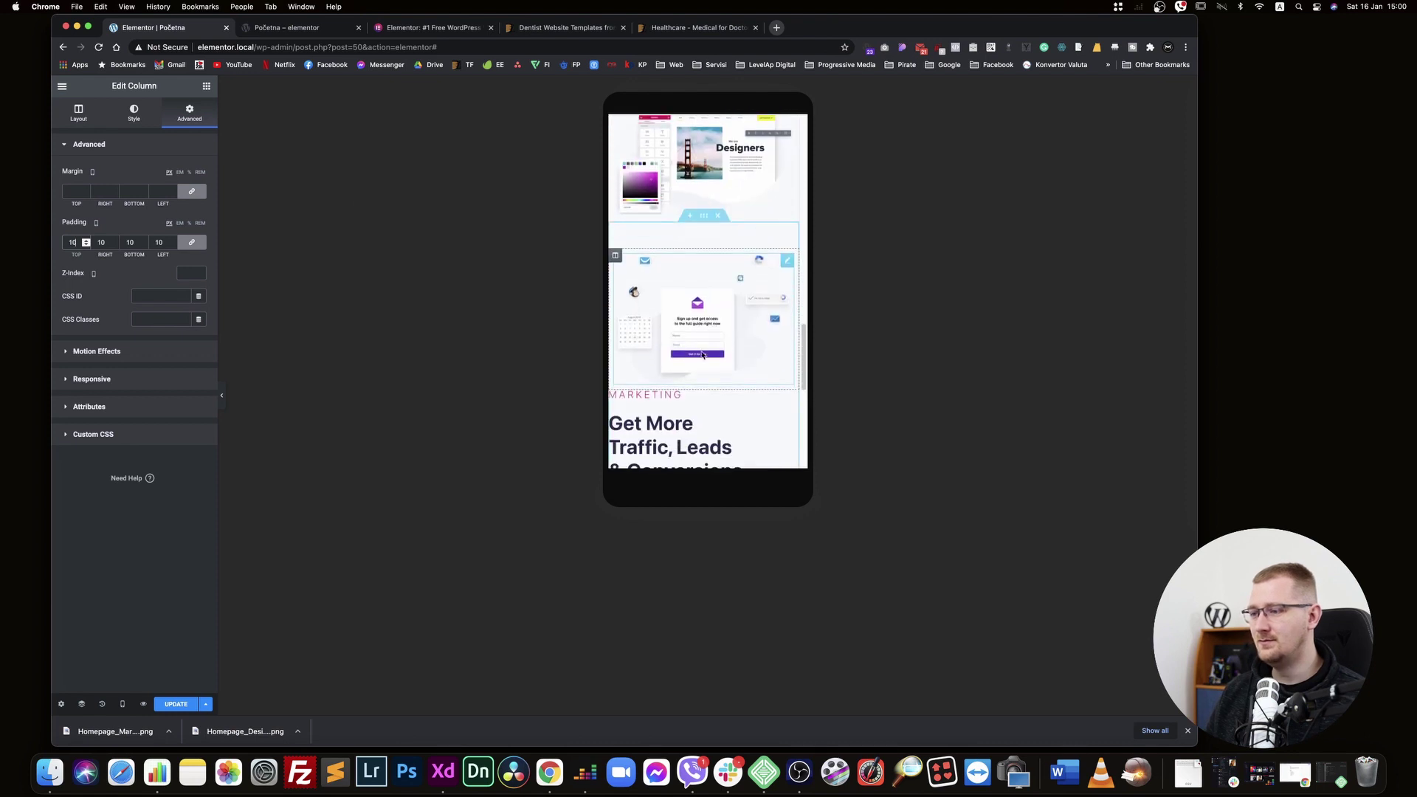
click(73, 244)
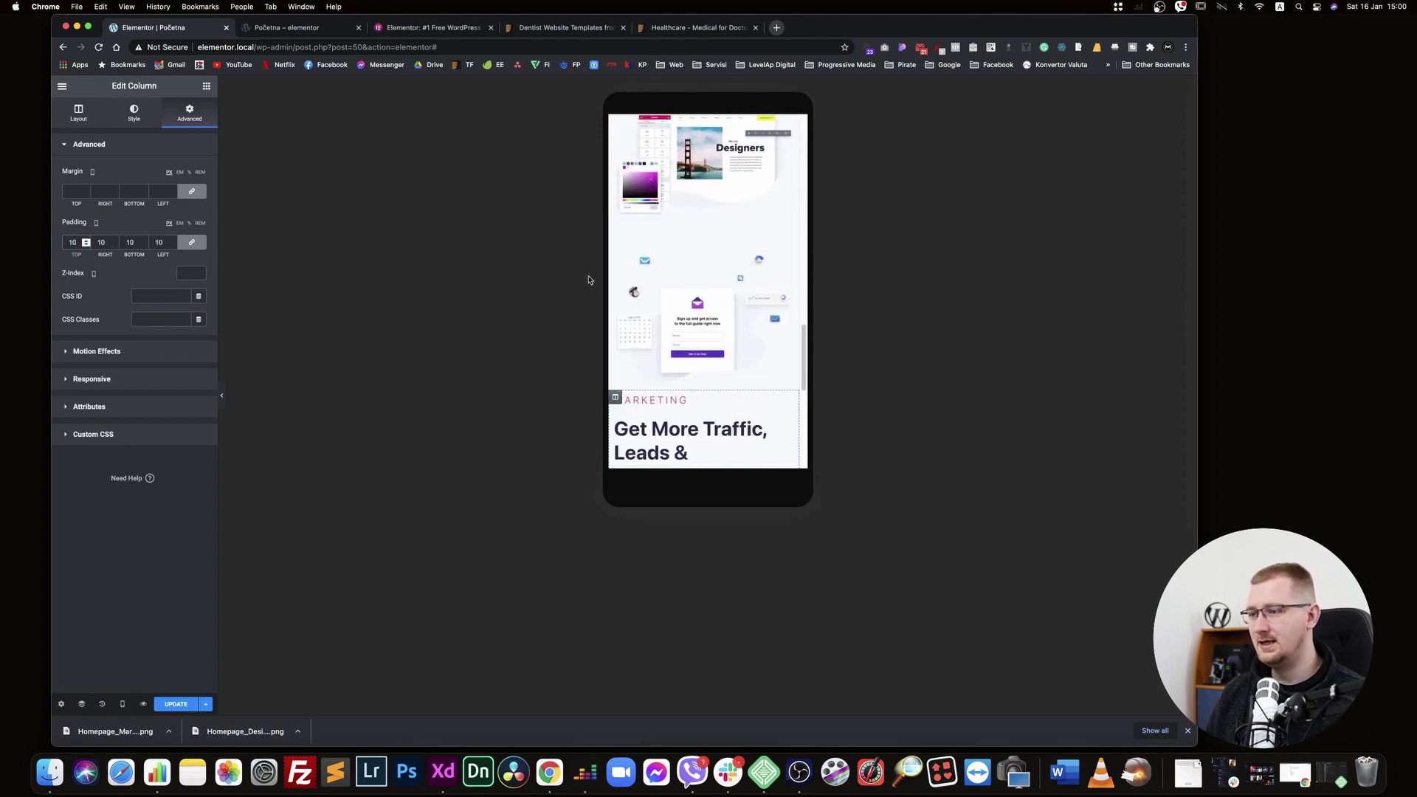
Review the spacing and column order of the Design and Marketing sections in the mobile preview
scroll(699, 224, up, 5)
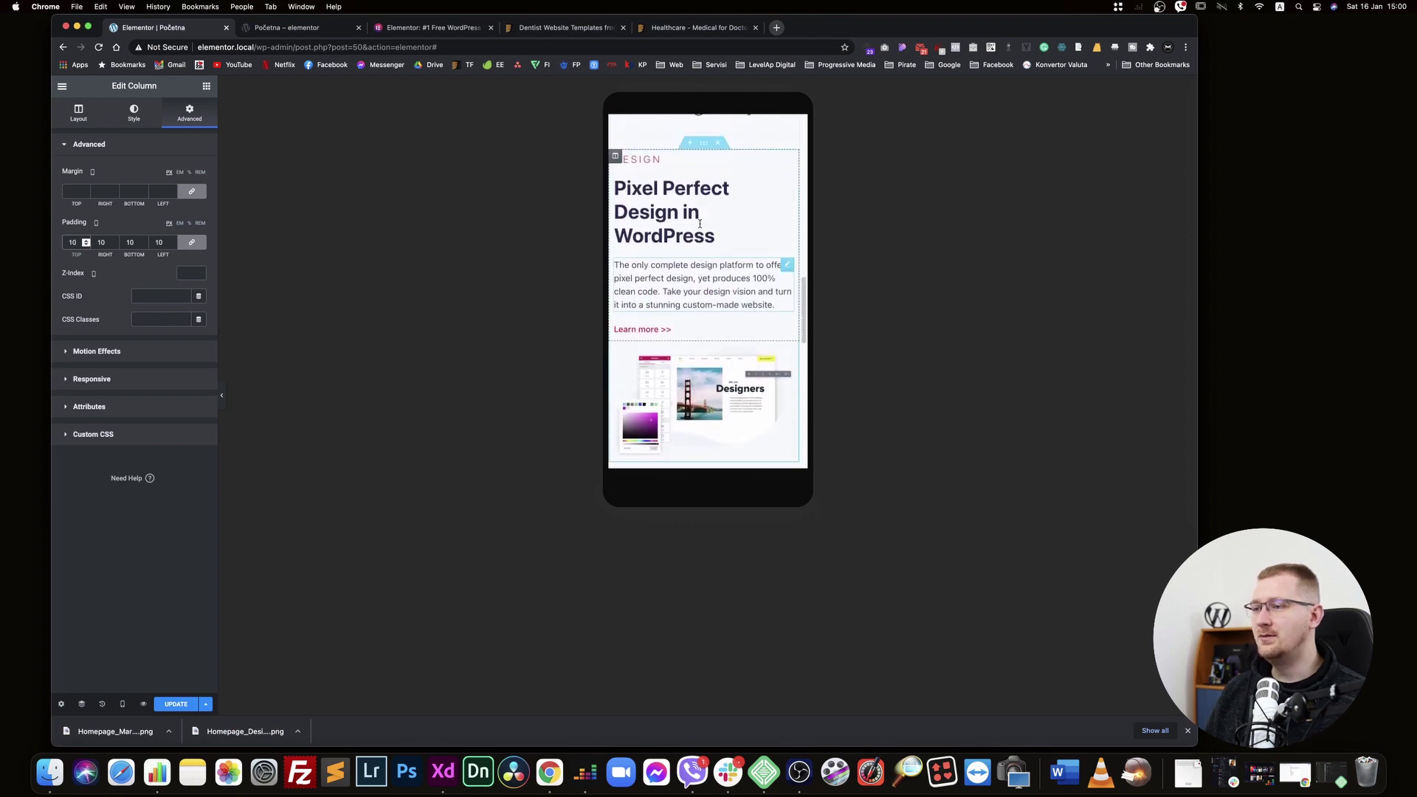
scroll(701, 258, down, 8)
scroll(704, 301, up, 2)
scroll(705, 317, down, 3)
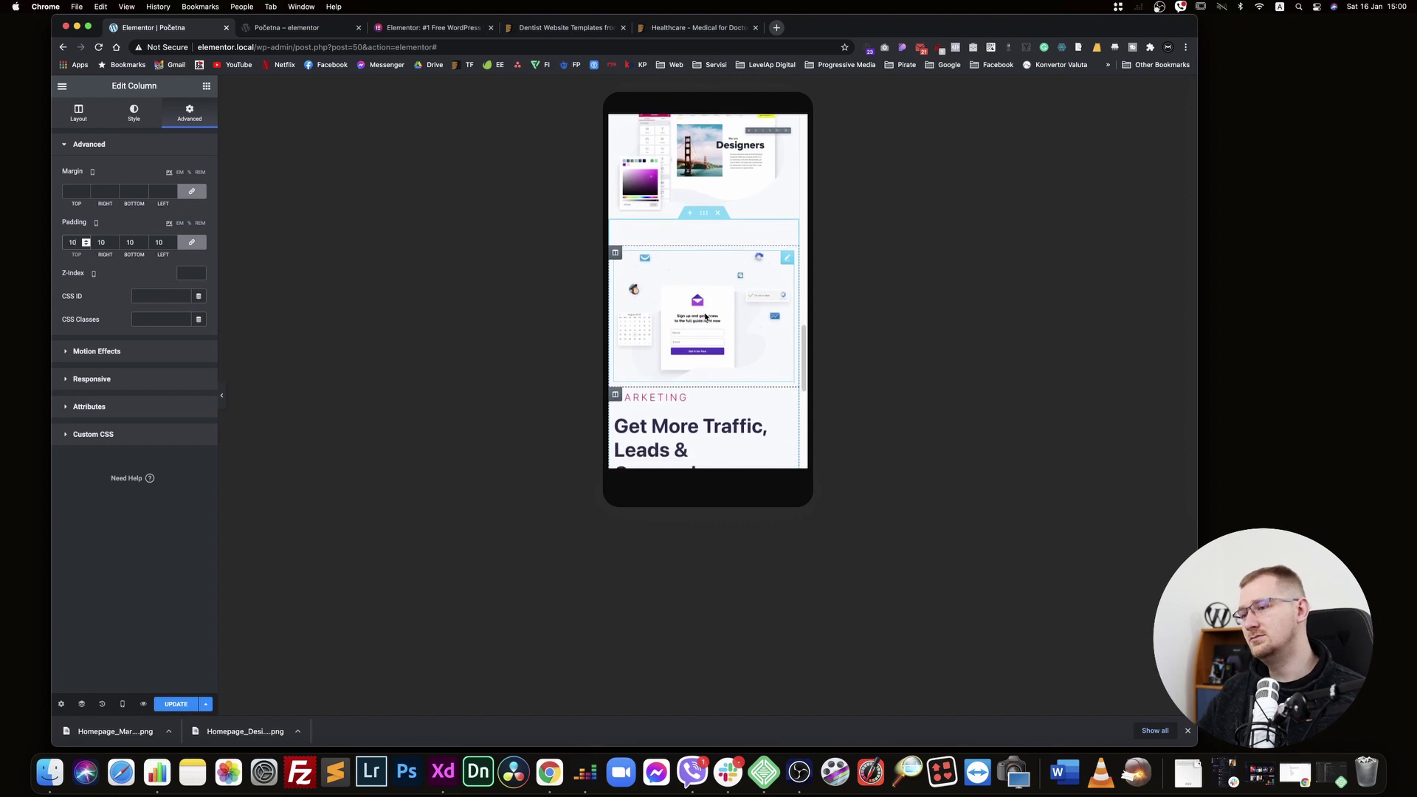
scroll(705, 314, up, 8)
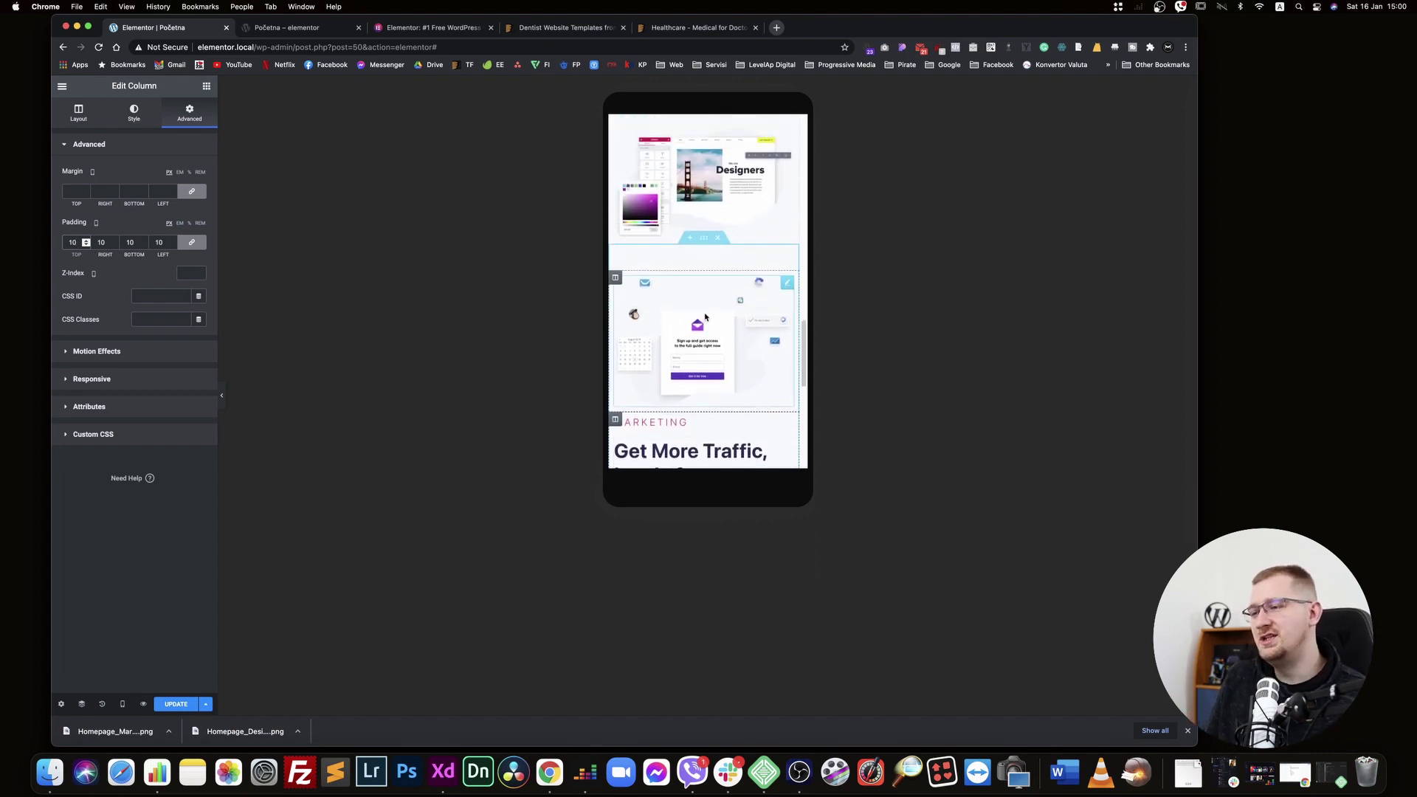
scroll(705, 316, down, 1)
scroll(705, 314, down, 3)
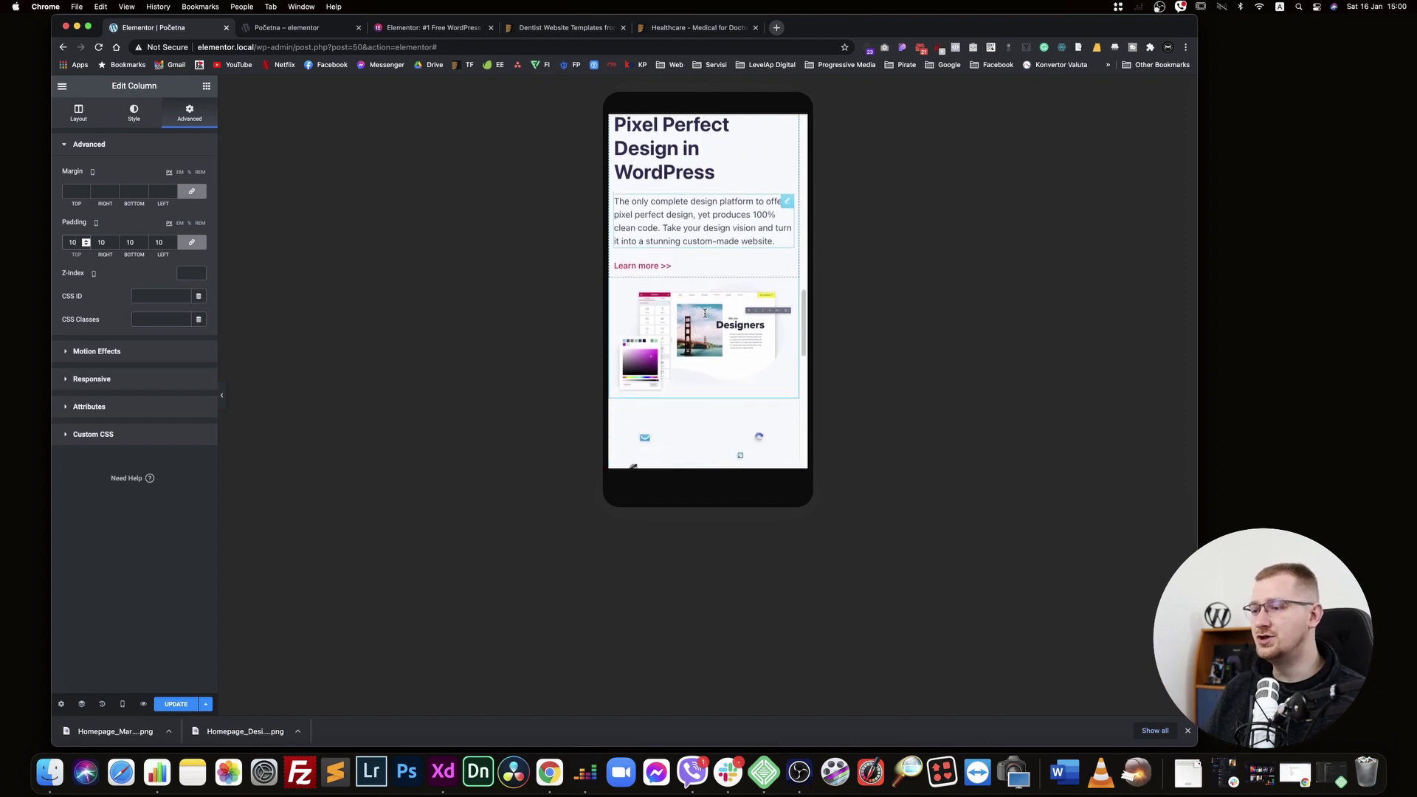
Turn on reversed column order for tablet and mobile in the Design section and update the page
scroll(705, 317, up, 3)
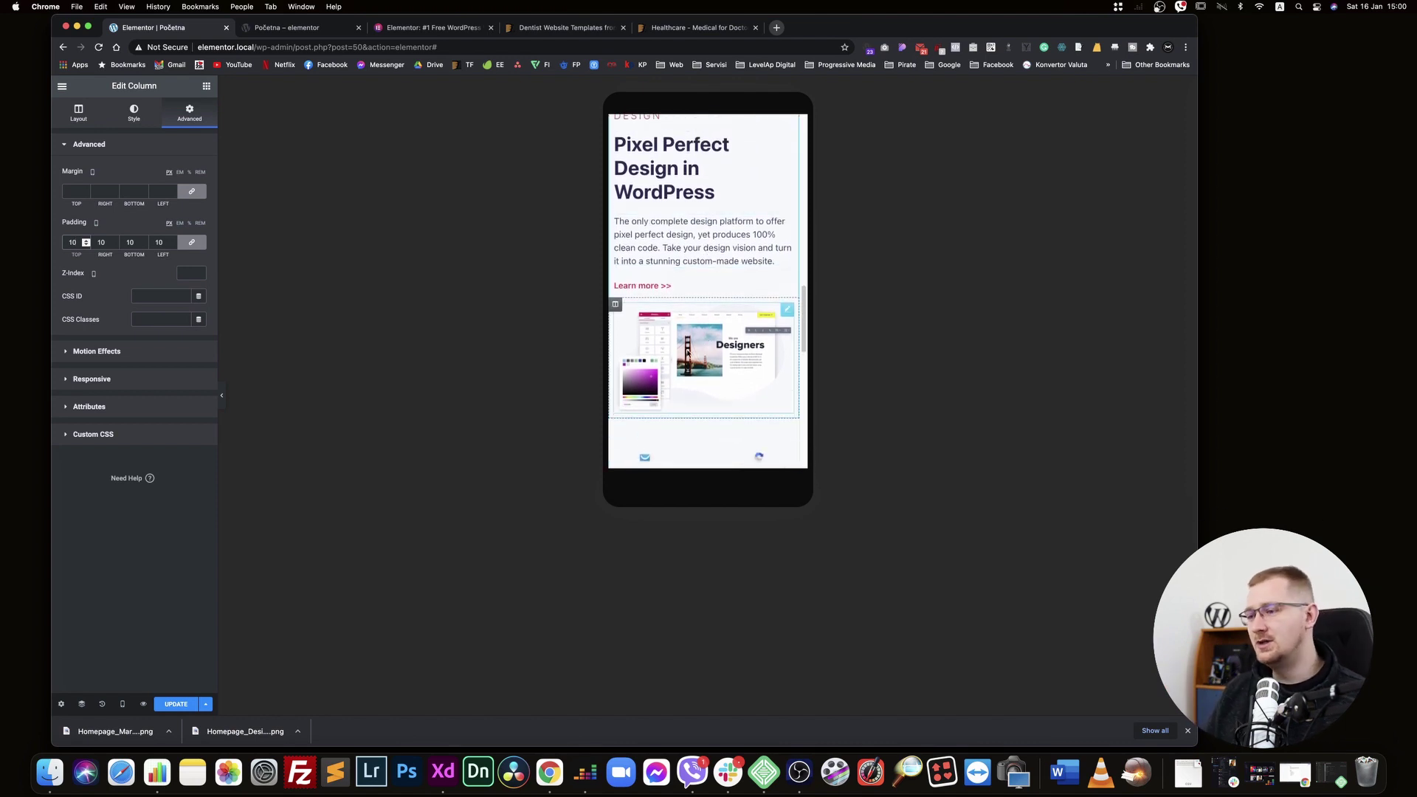
scroll(731, 310, down, 10)
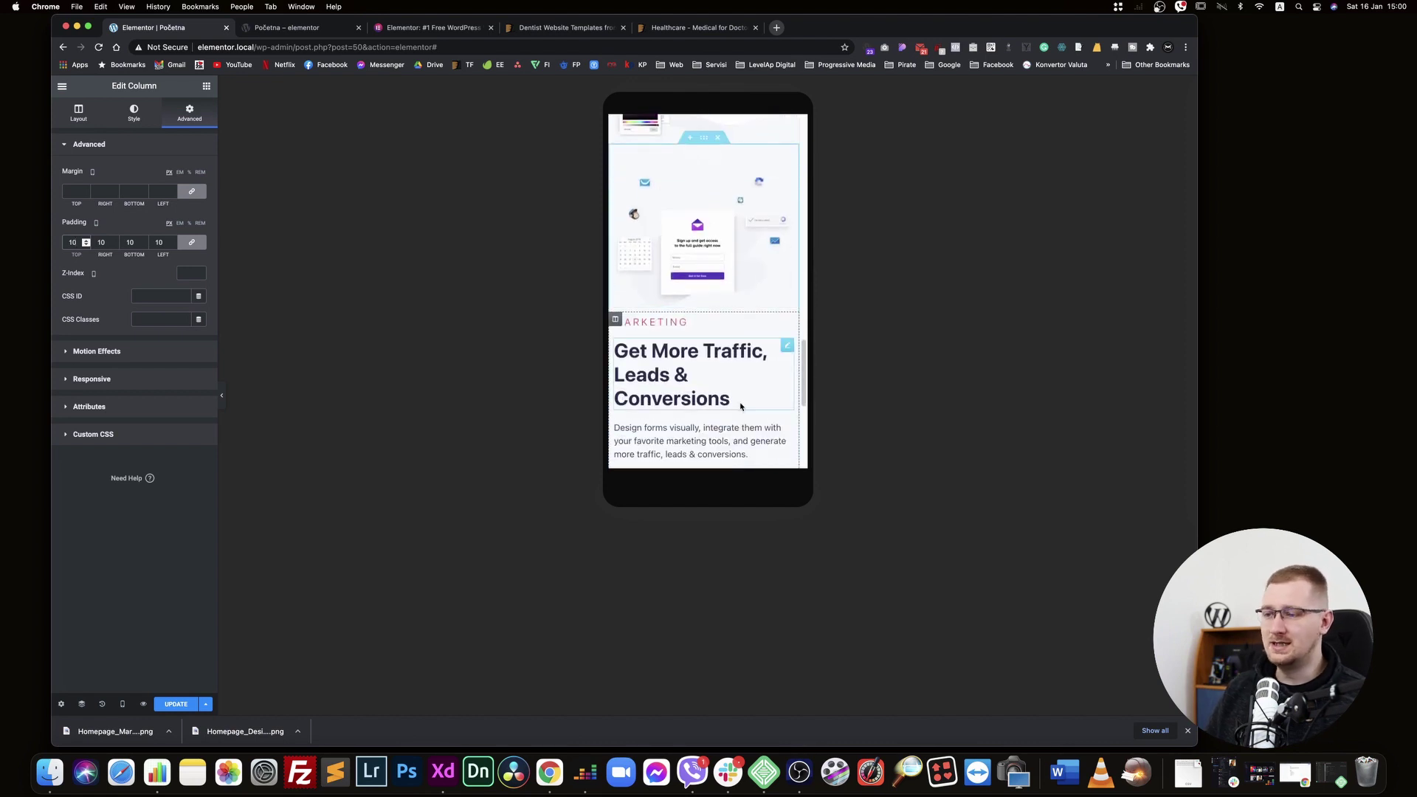
scroll(738, 399, up, 10)
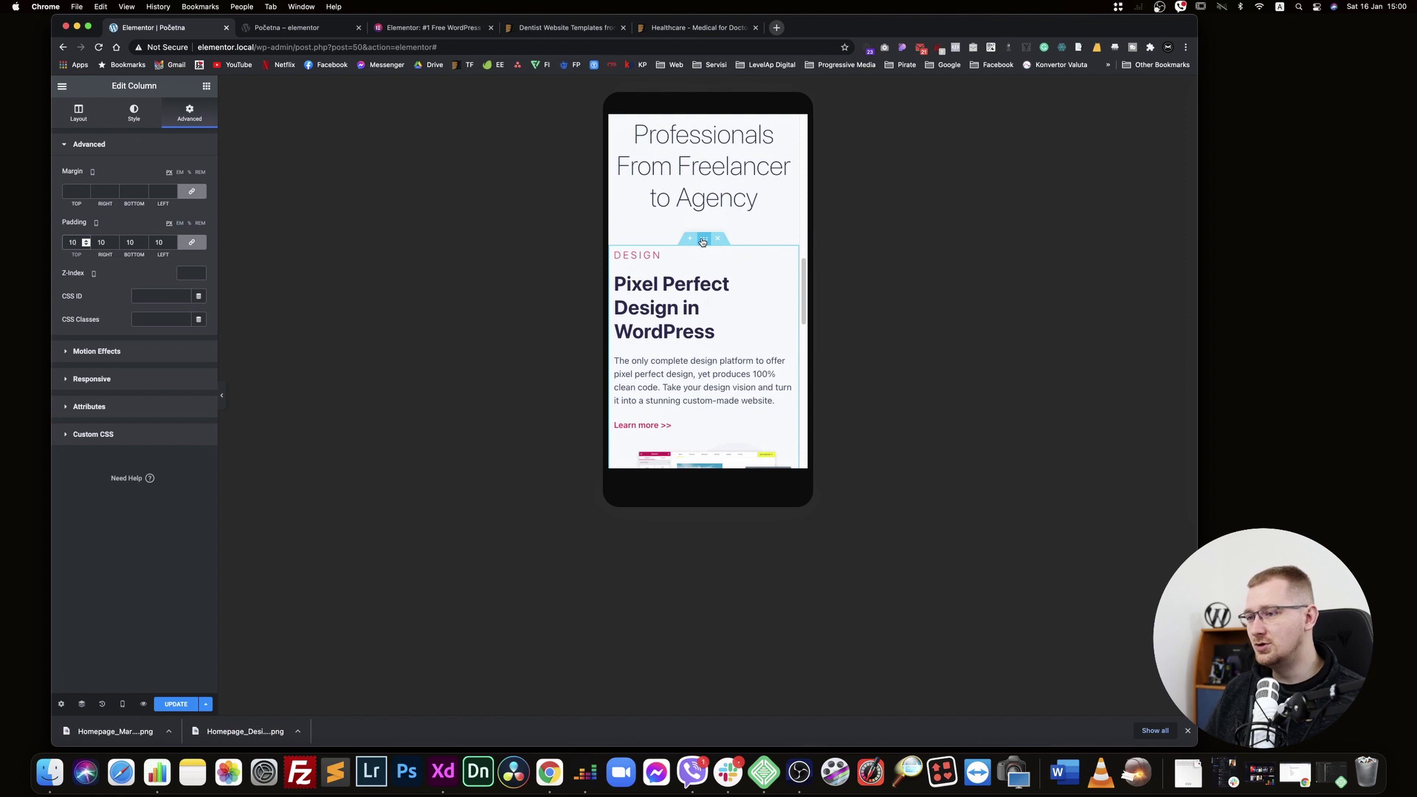
click(703, 241)
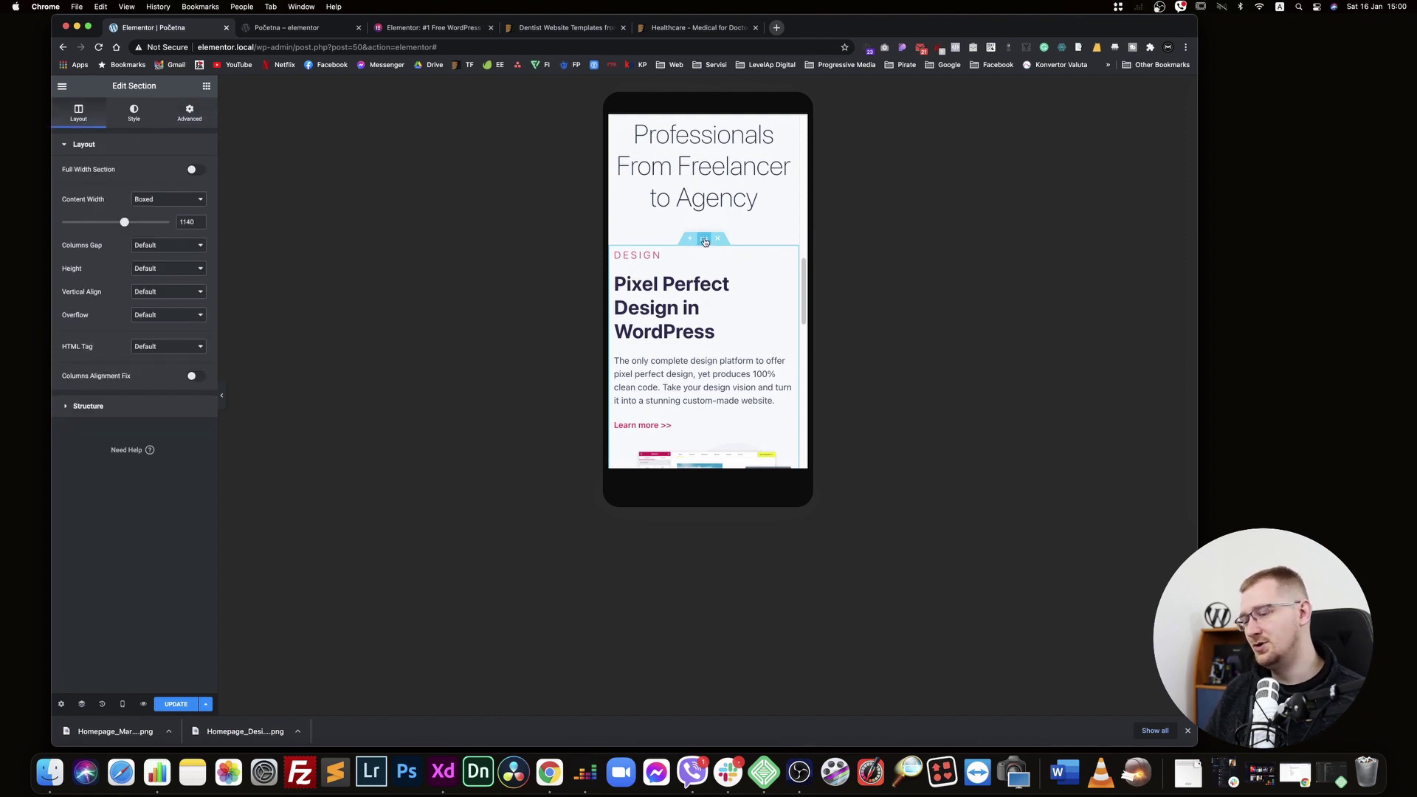
scroll(727, 222, down, 3)
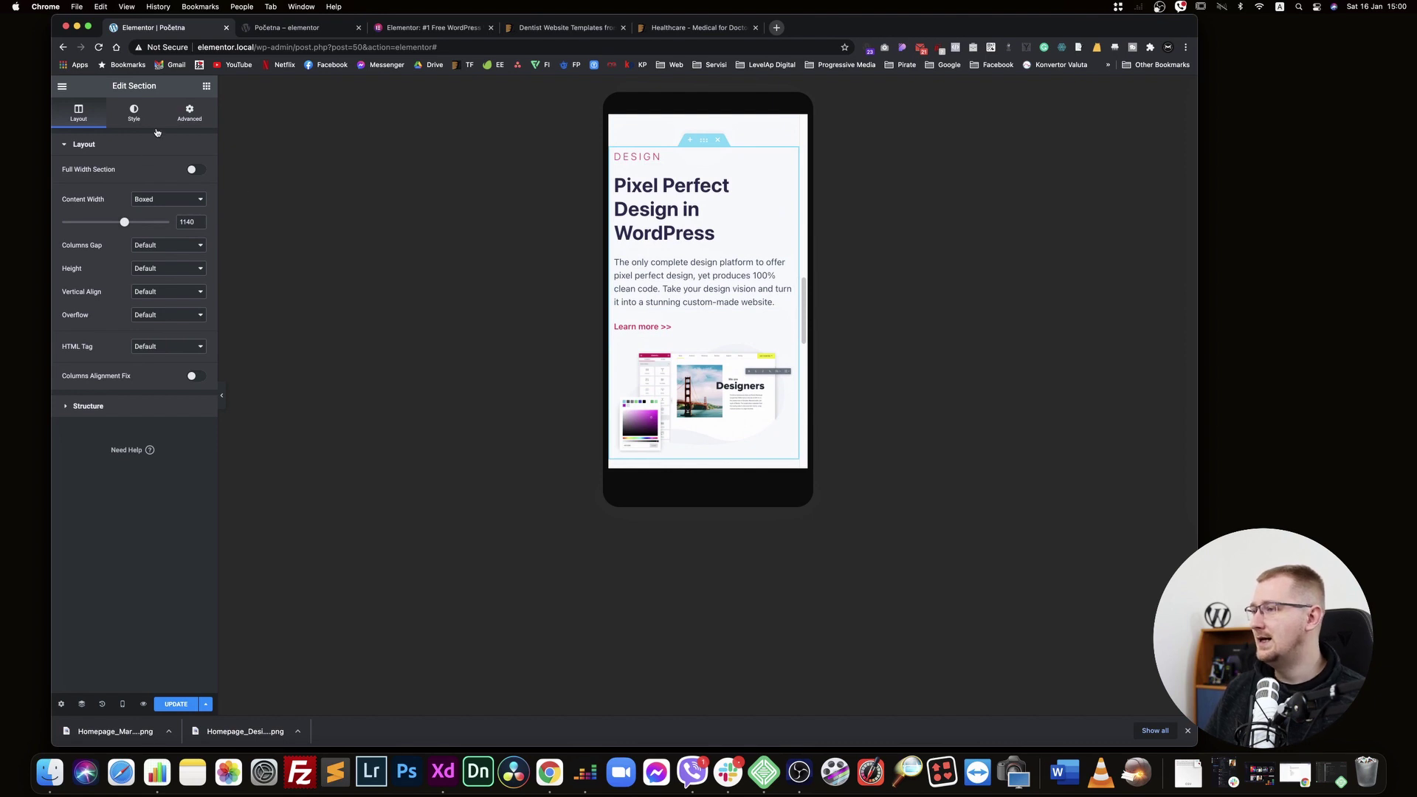
click(190, 112)
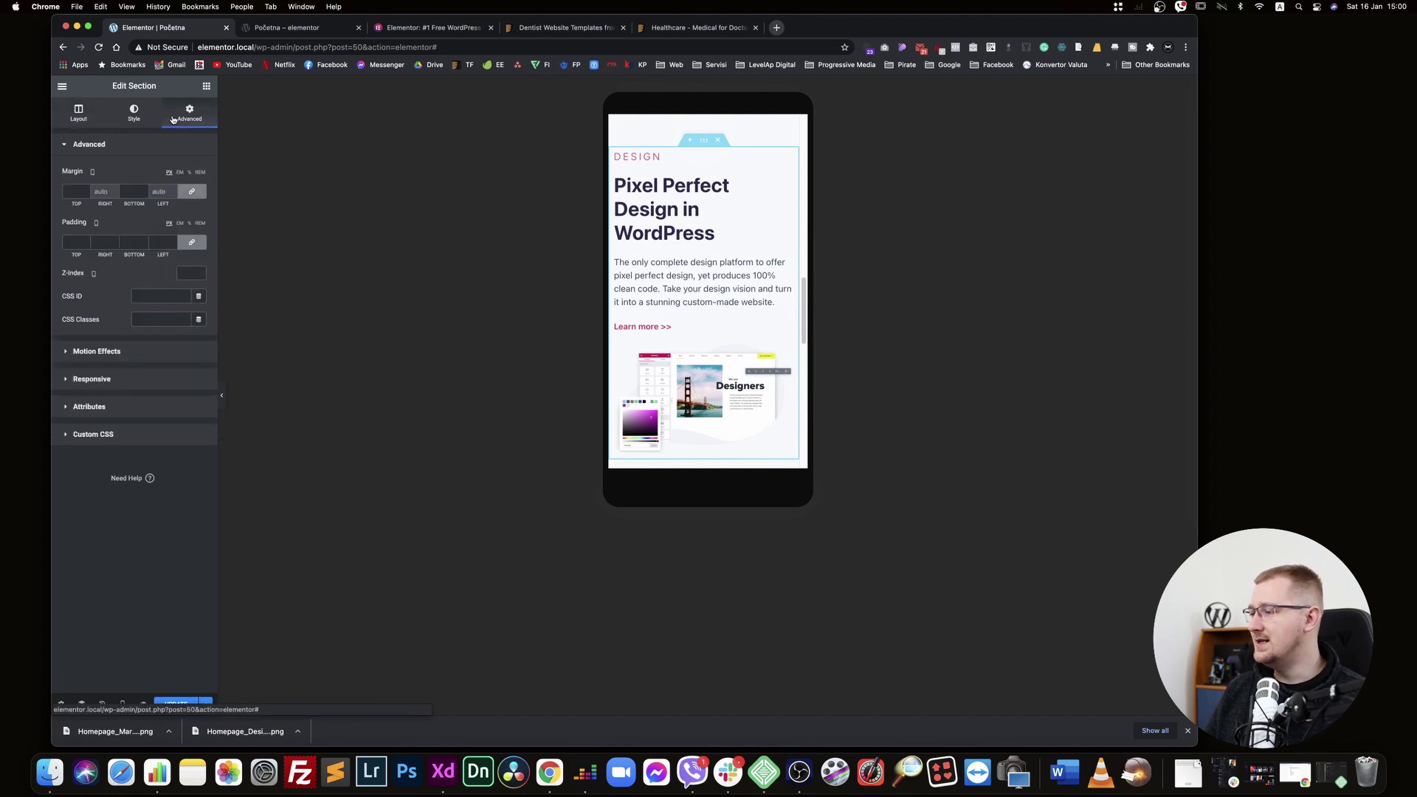
click(75, 380)
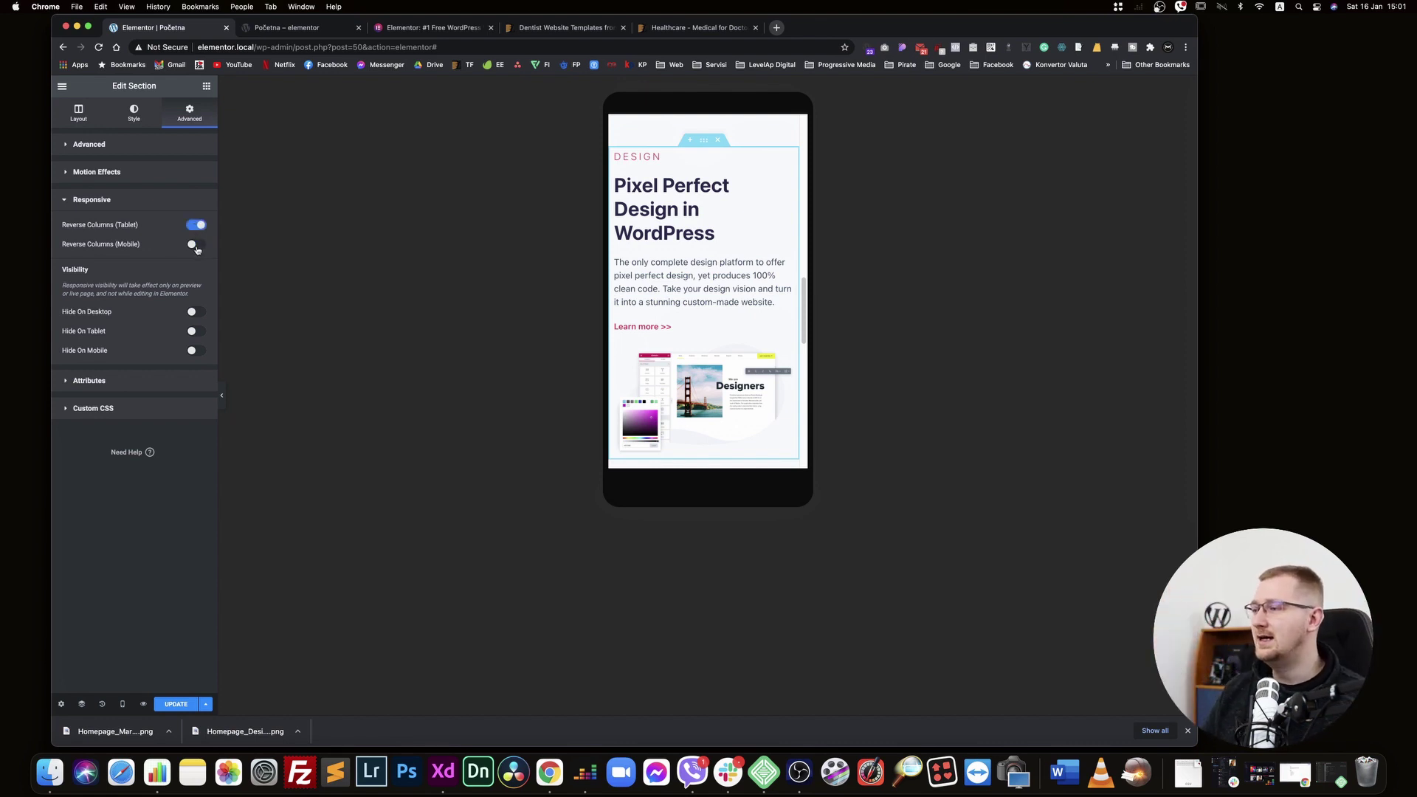
click(196, 244)
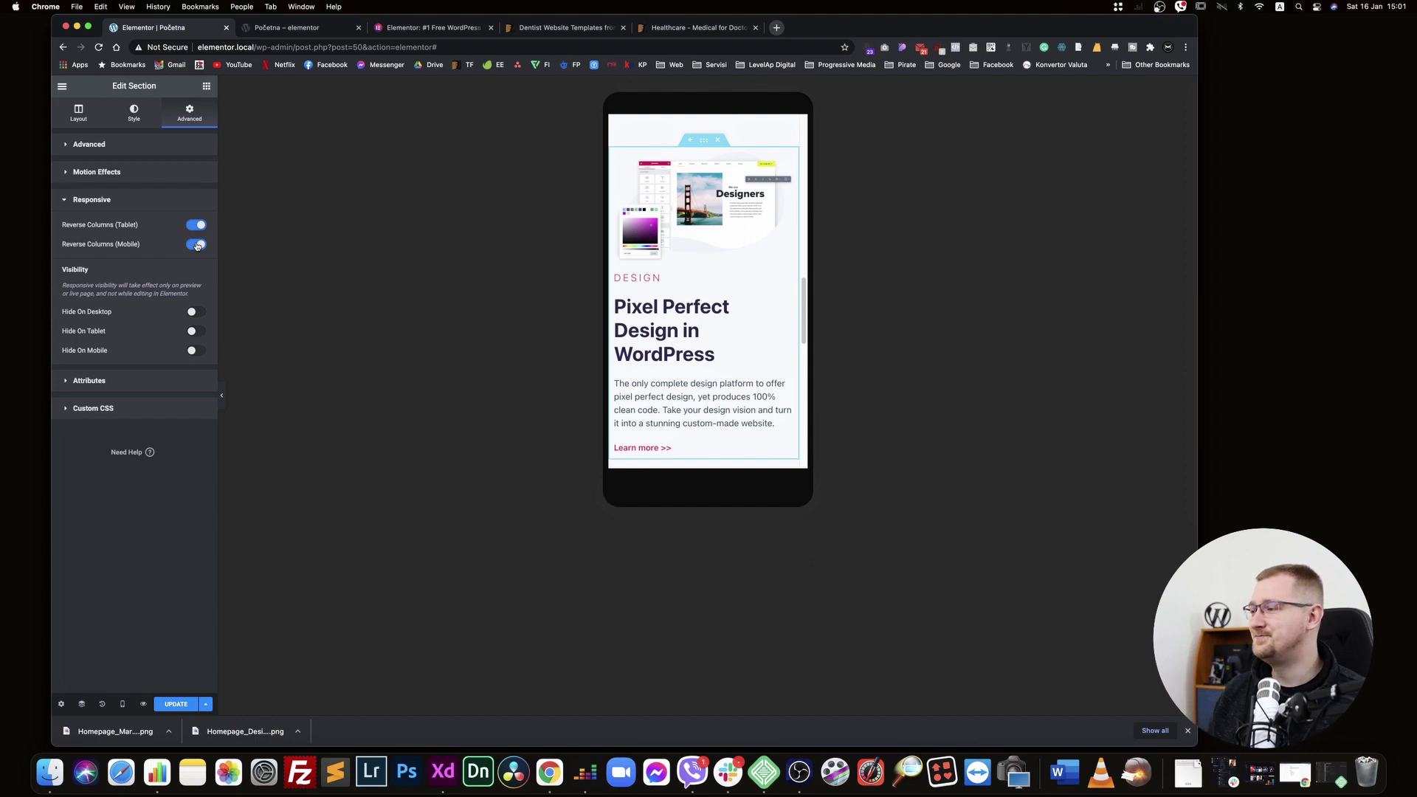
click(176, 704)
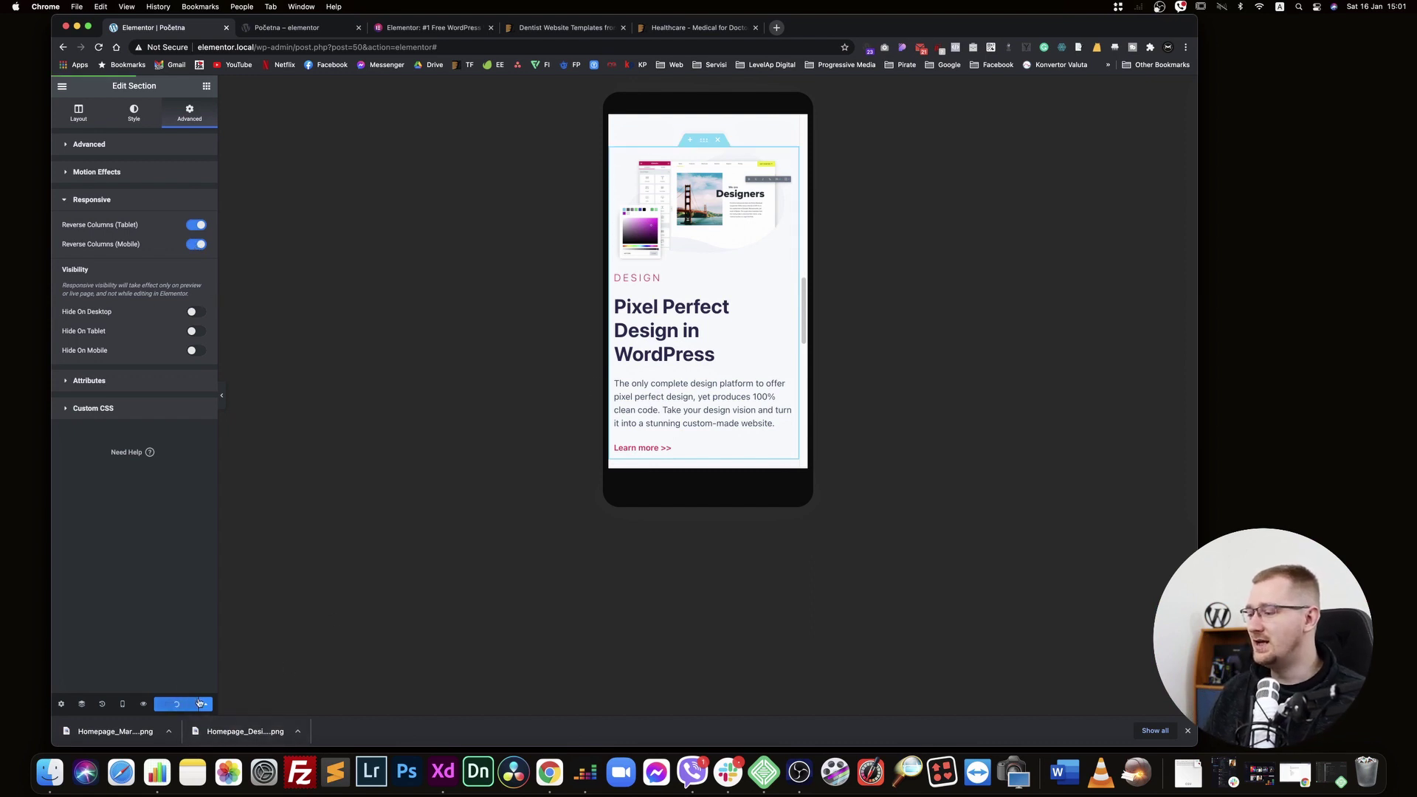
Examine the image and text order of the Design and Marketing sections in the mobile preview
scroll(724, 303, up, 1)
scroll(724, 303, up, 3)
scroll(724, 305, down, 4)
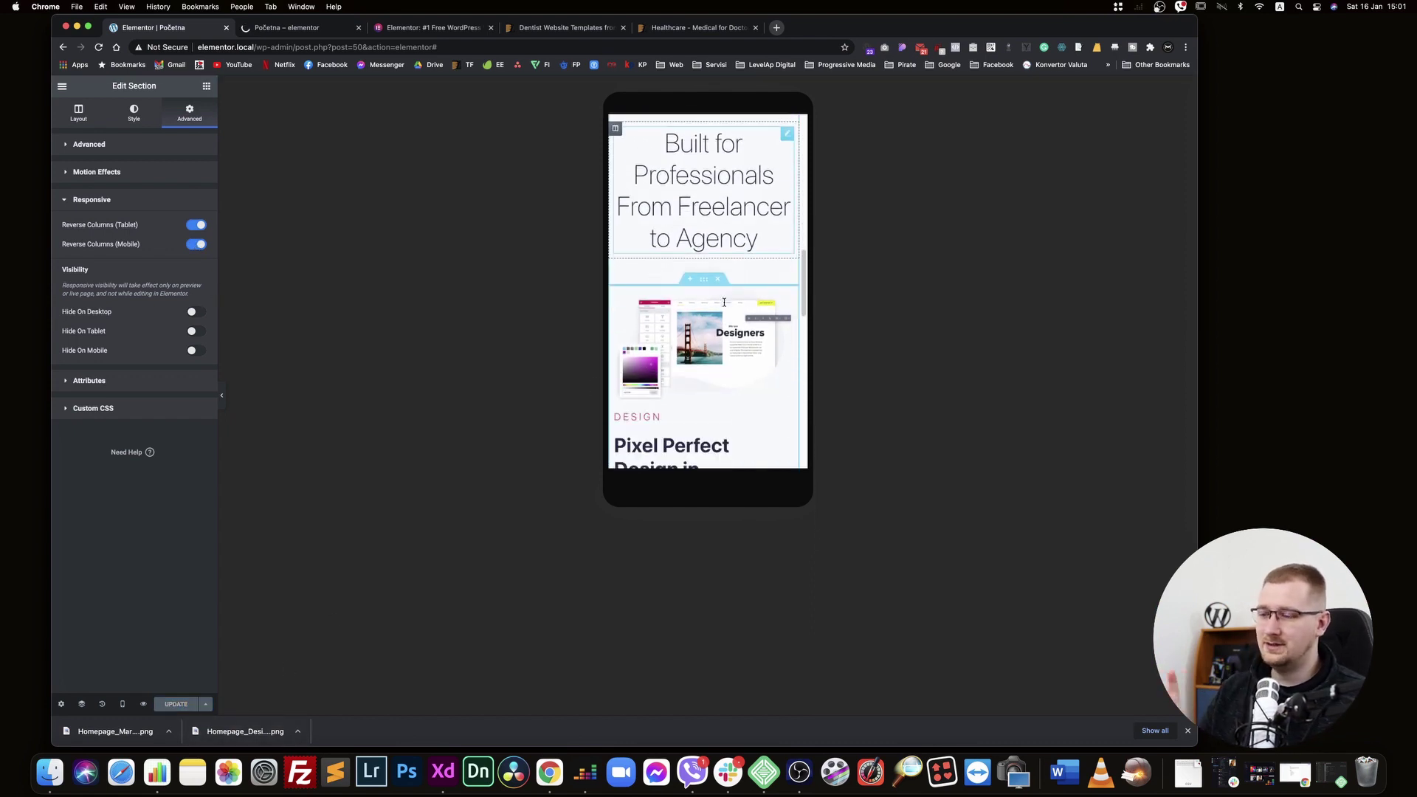
scroll(725, 306, down, 5)
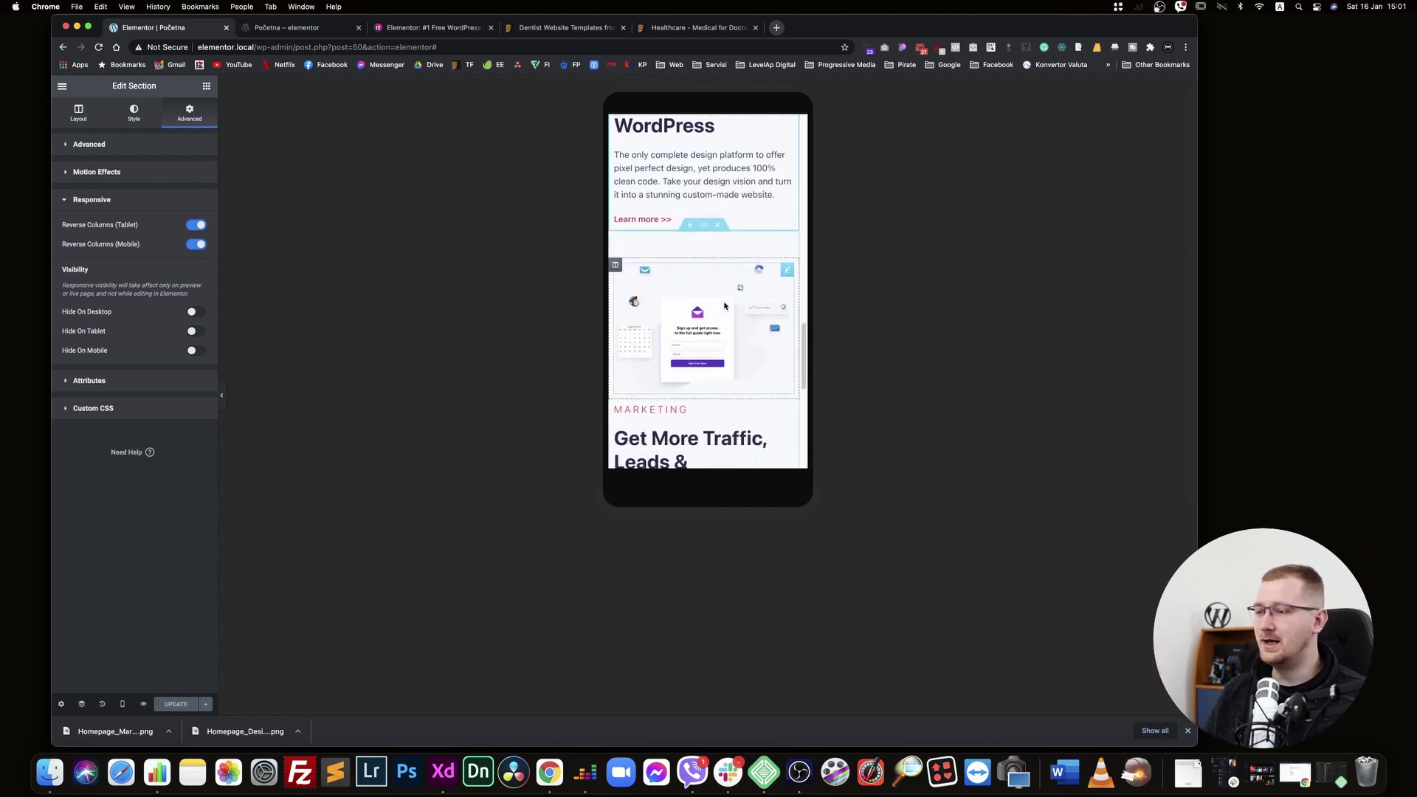
scroll(724, 305, down, 3)
scroll(724, 306, up, 5)
scroll(725, 306, up, 4)
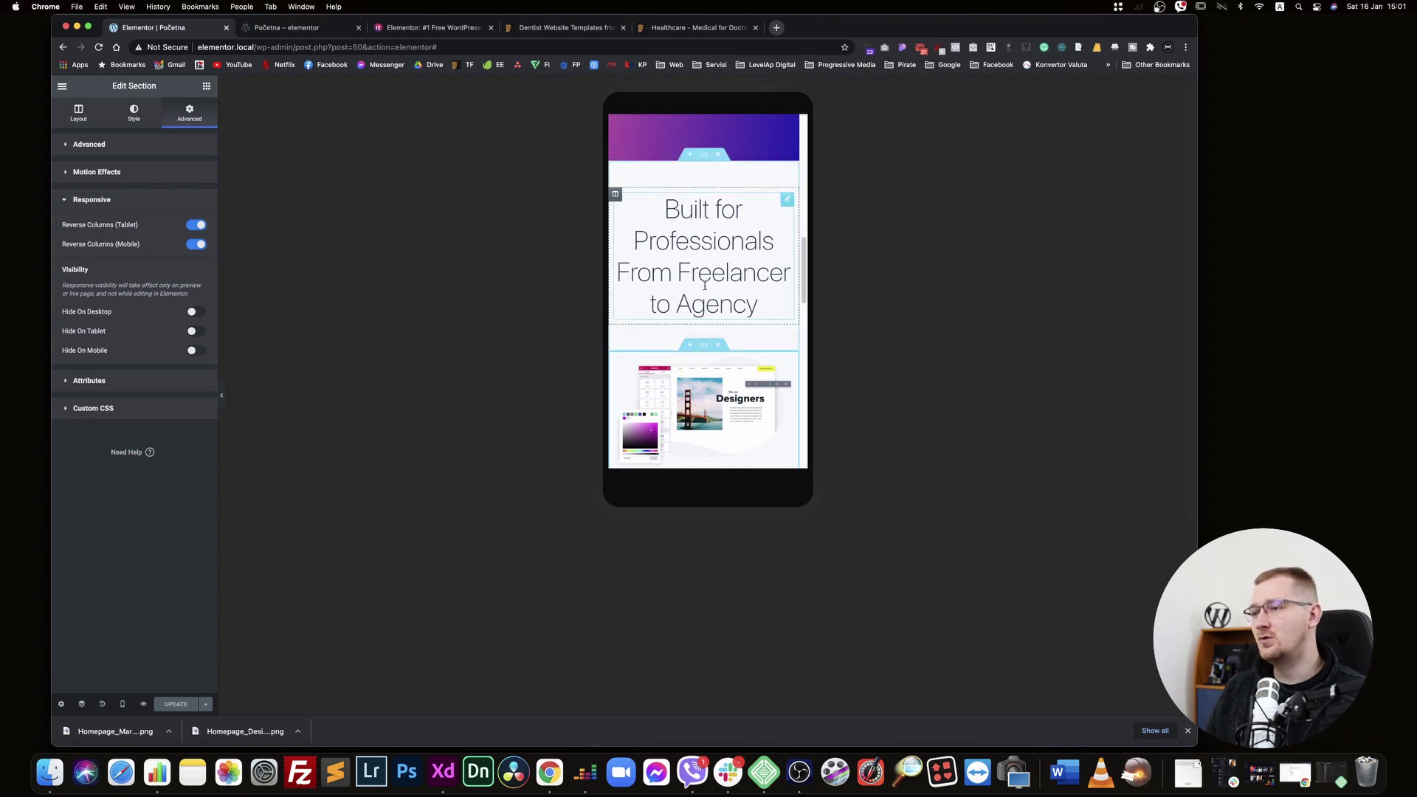
scroll(694, 297, up, 1)
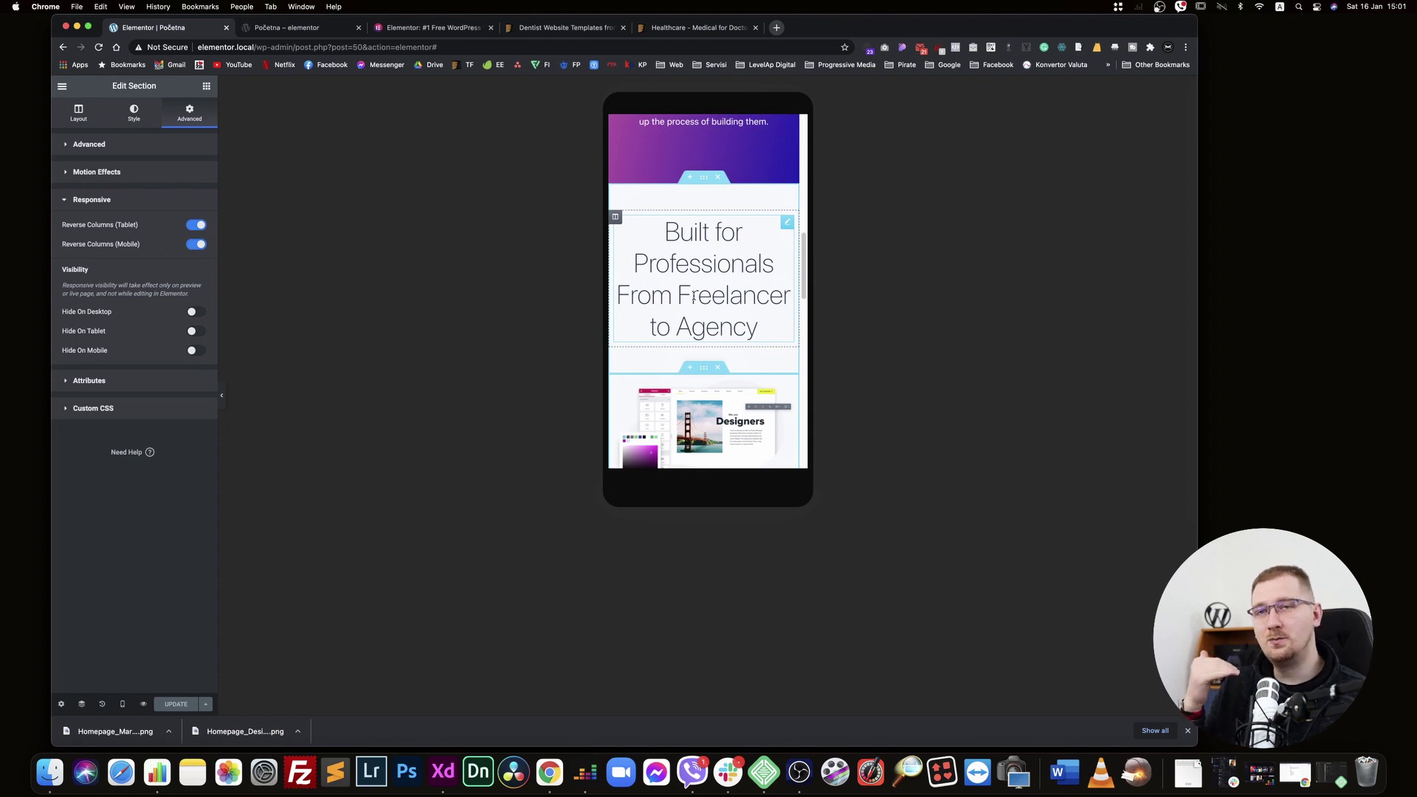
scroll(694, 297, down, 5)
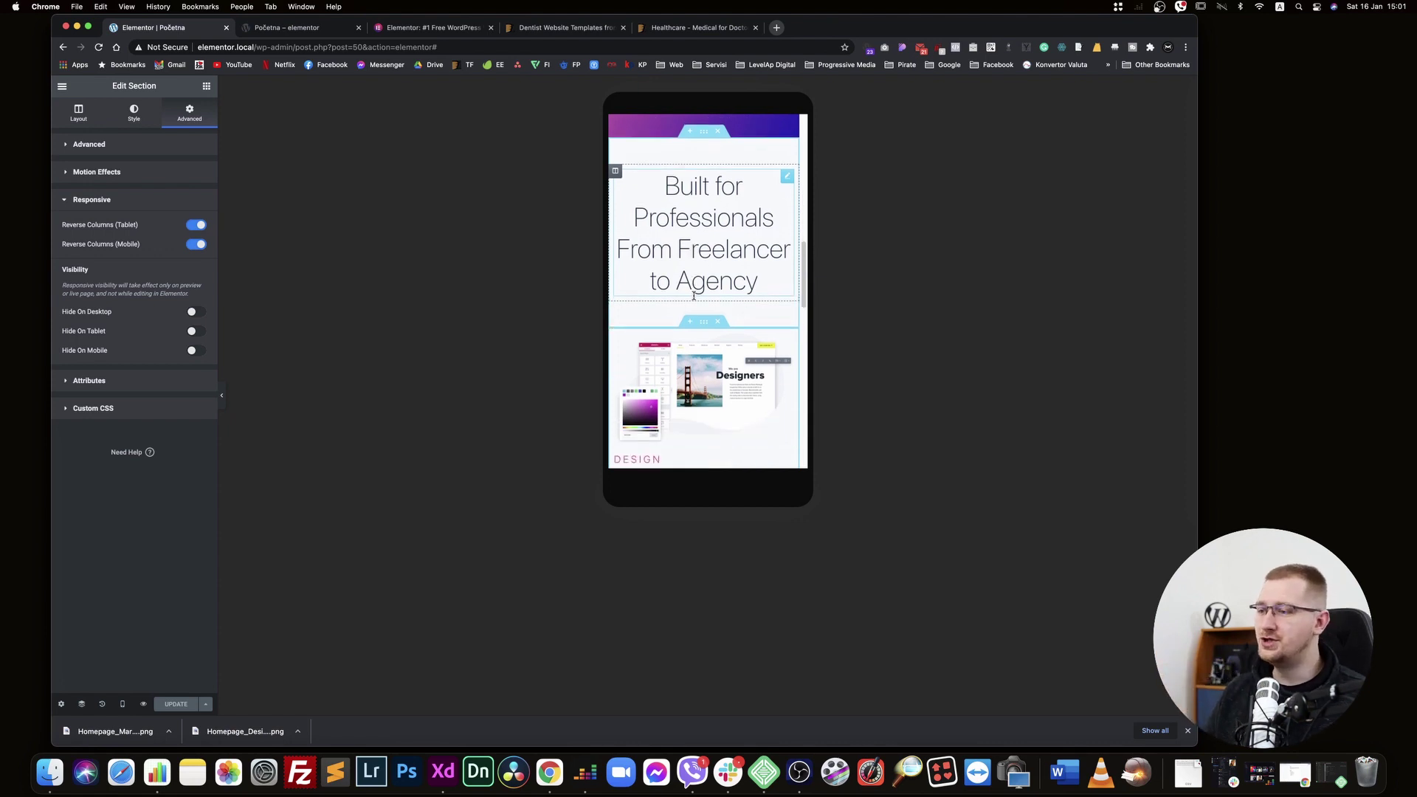
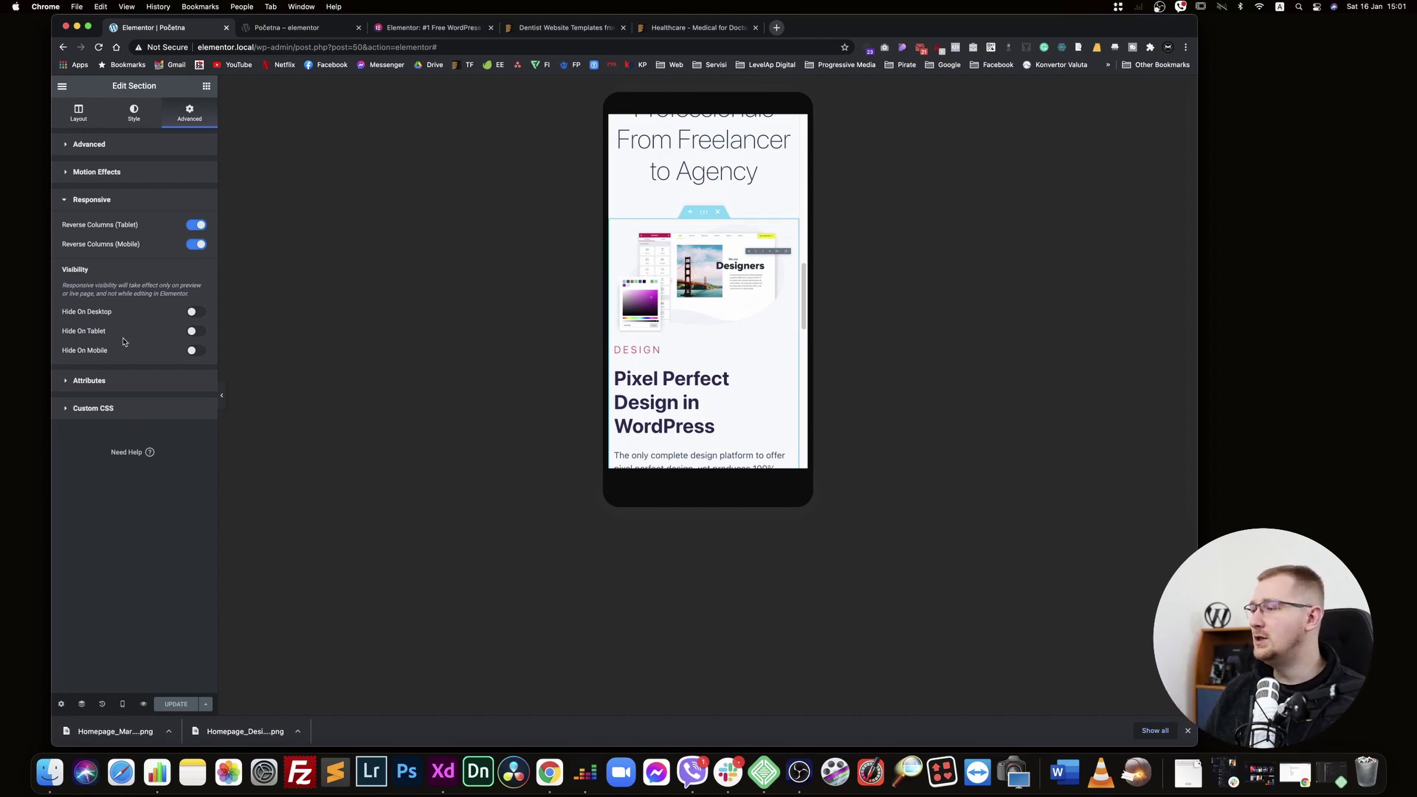
Hide the Design section on desktop and preview the desktop layout without the editing controls
click(197, 311)
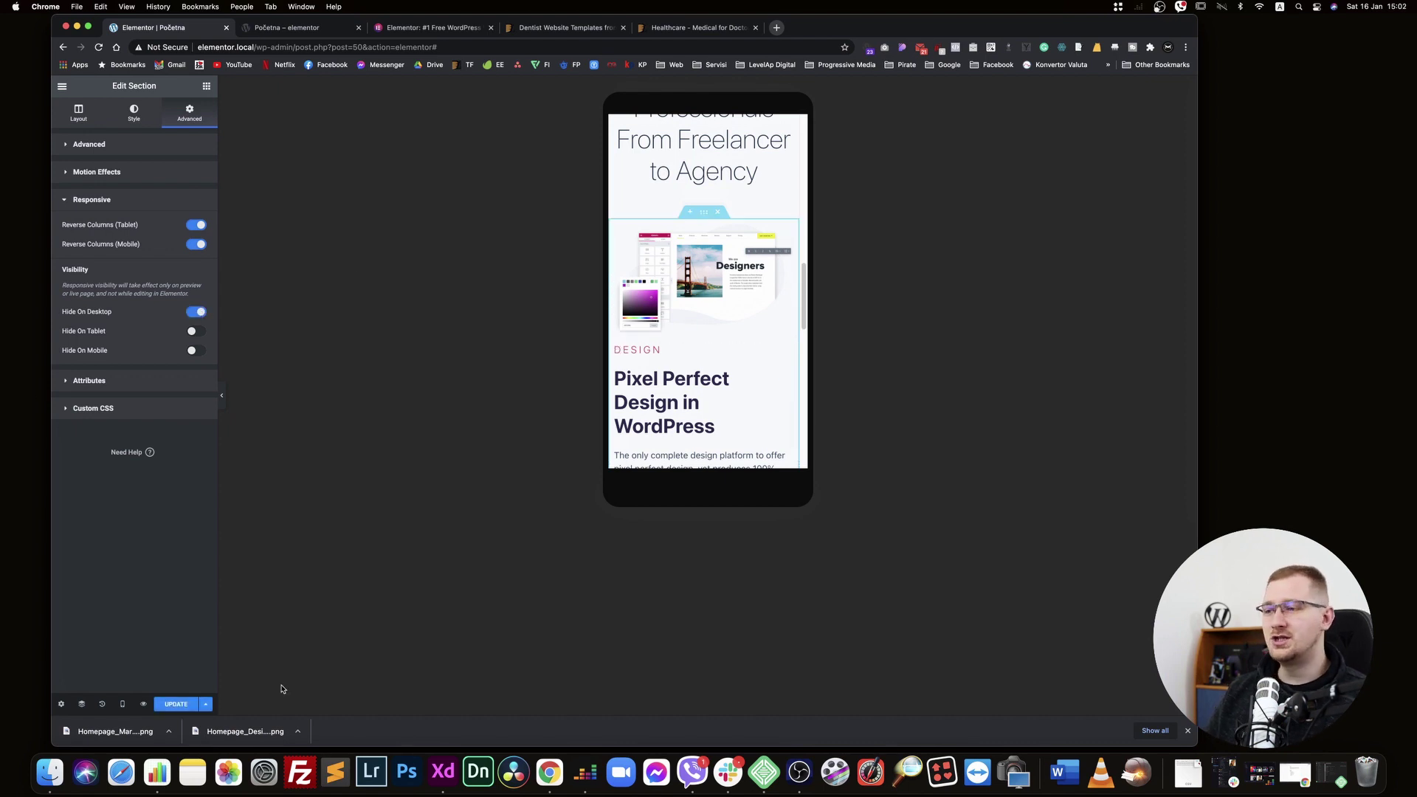
click(123, 703)
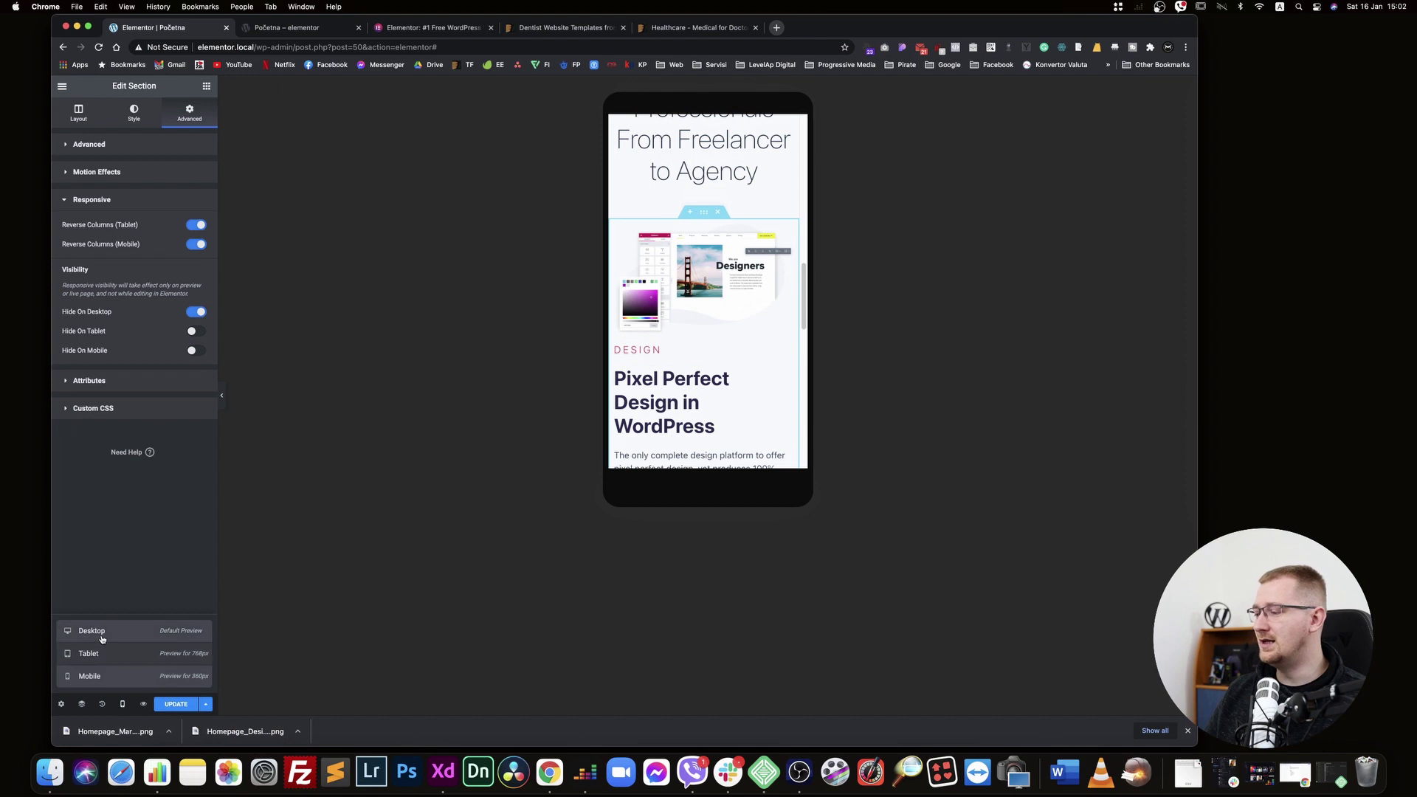
click(92, 631)
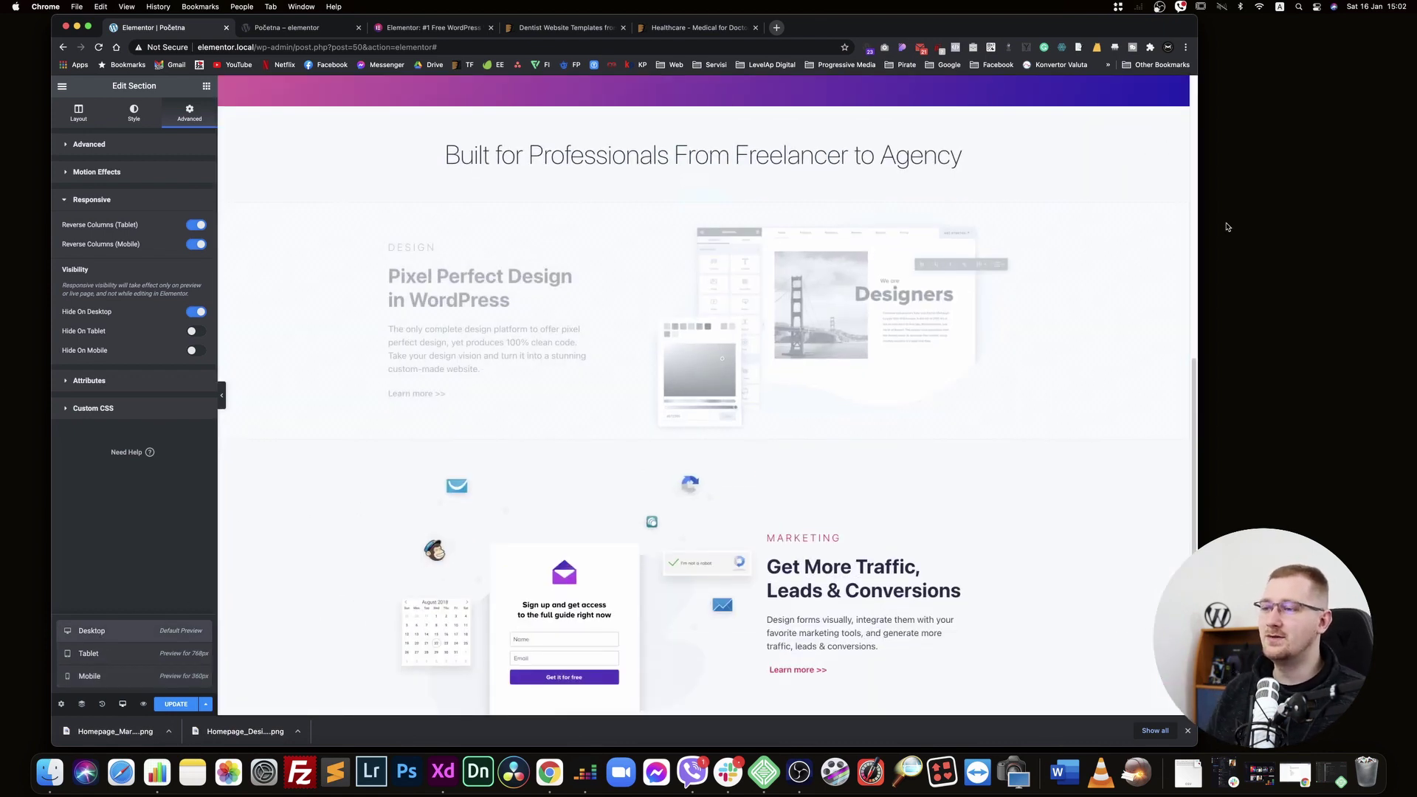
scroll(827, 360, up, 2)
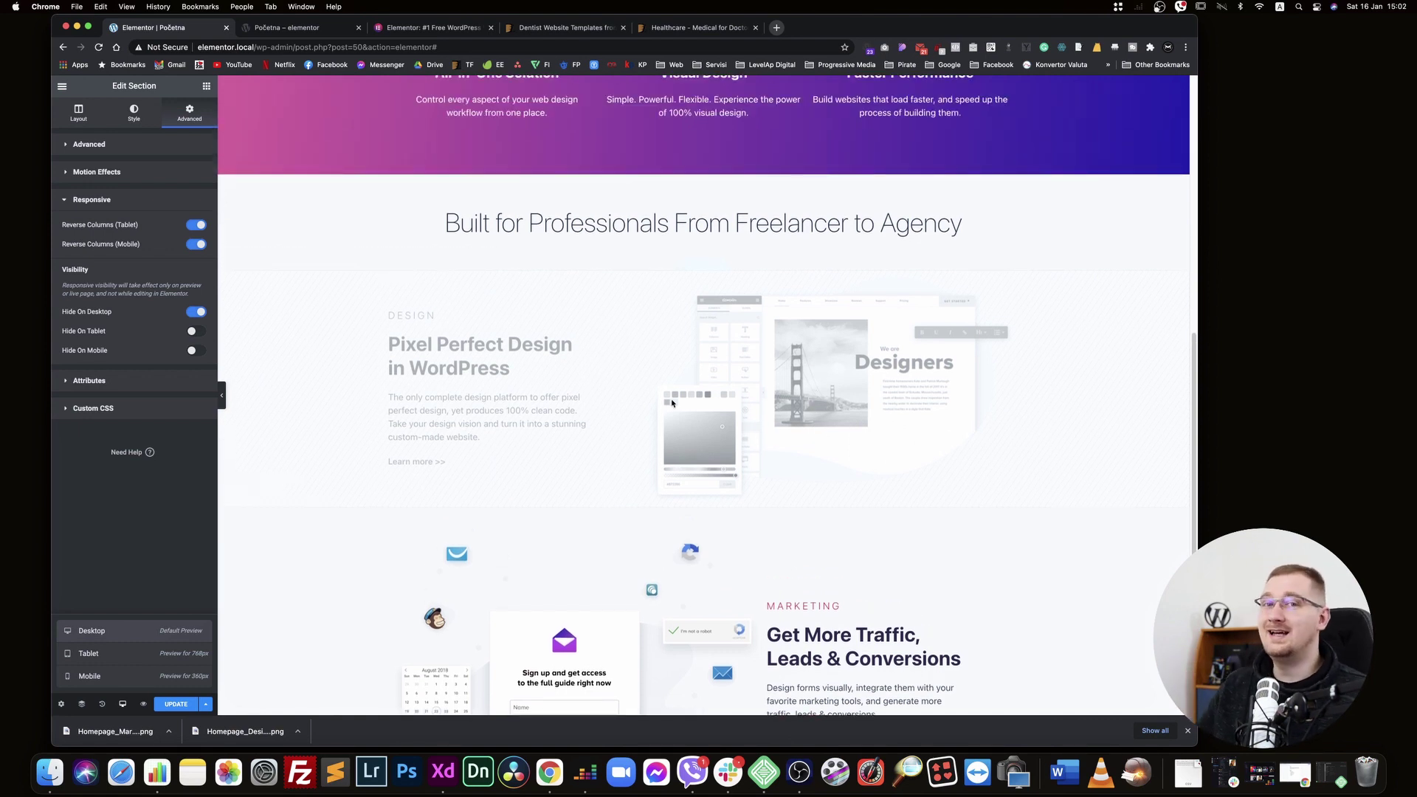
click(222, 396)
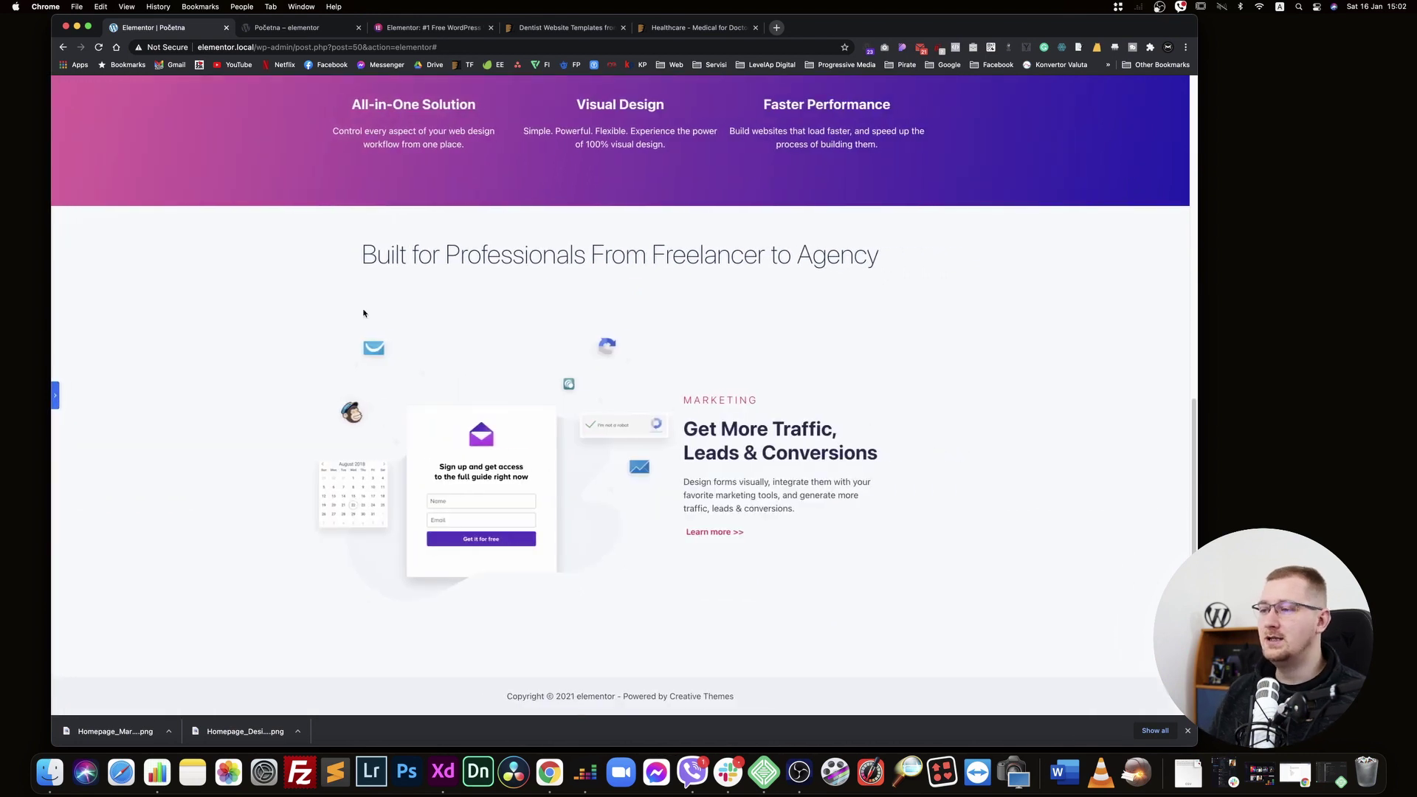
click(55, 396)
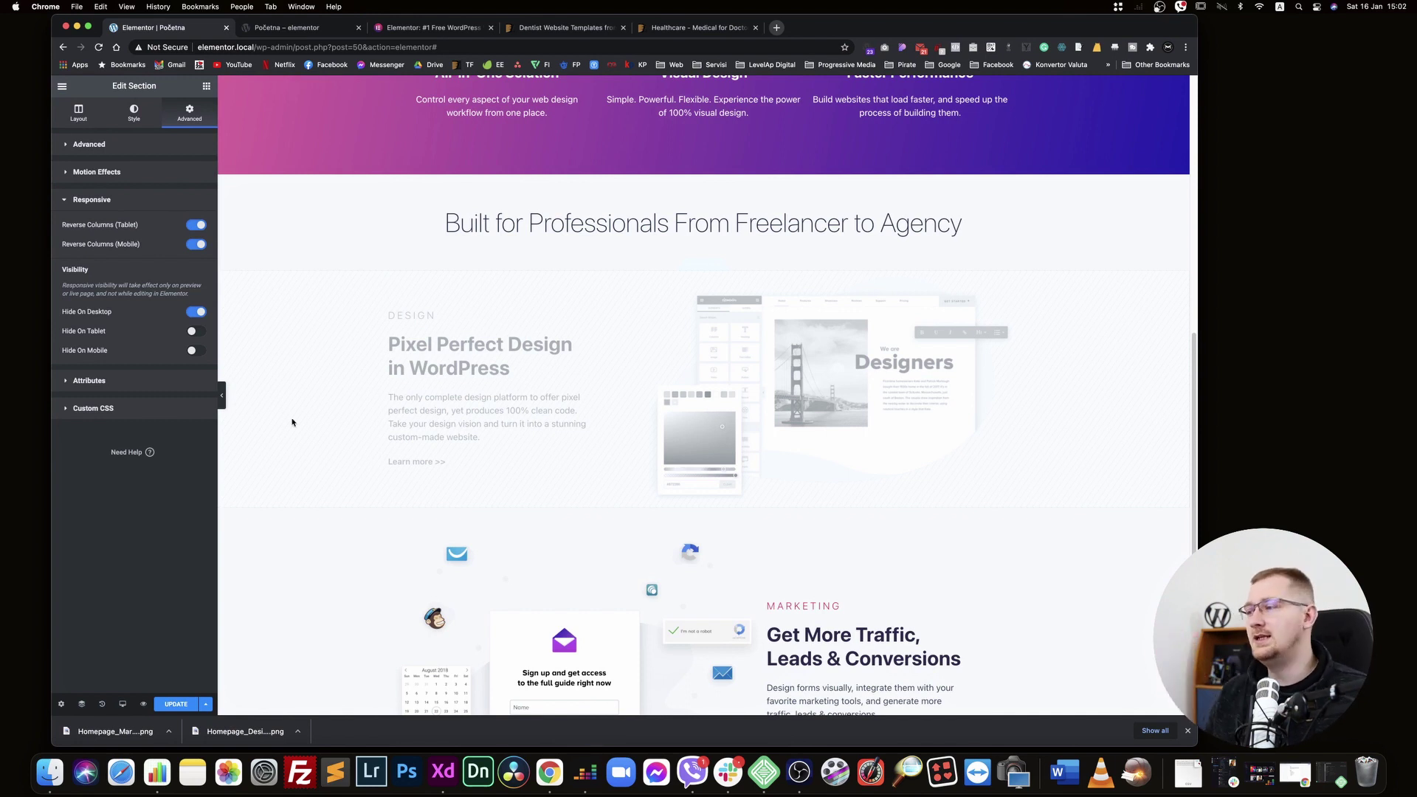
Turn off hiding the Design section on desktop and update the page
click(195, 312)
click(175, 704)
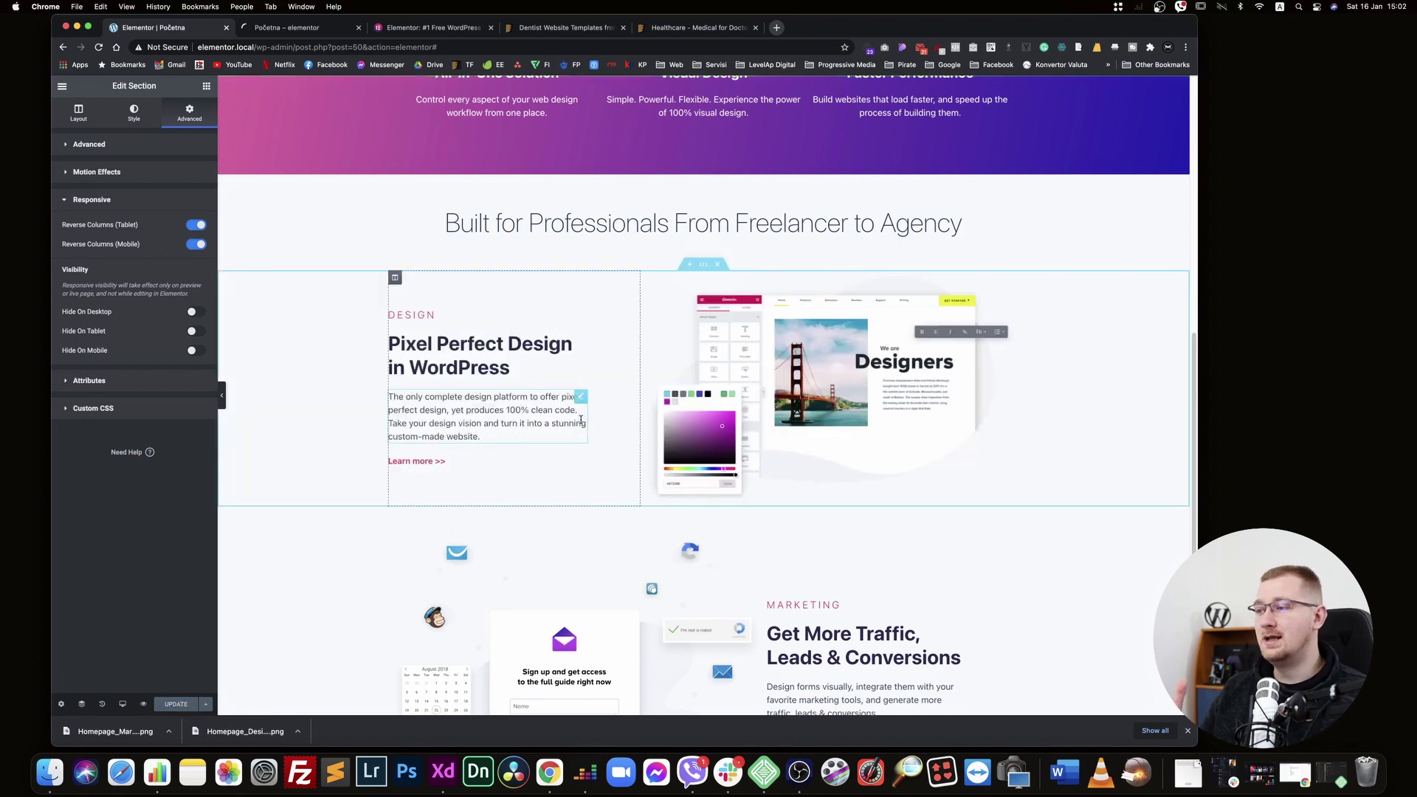
scroll(581, 420, down, 3)
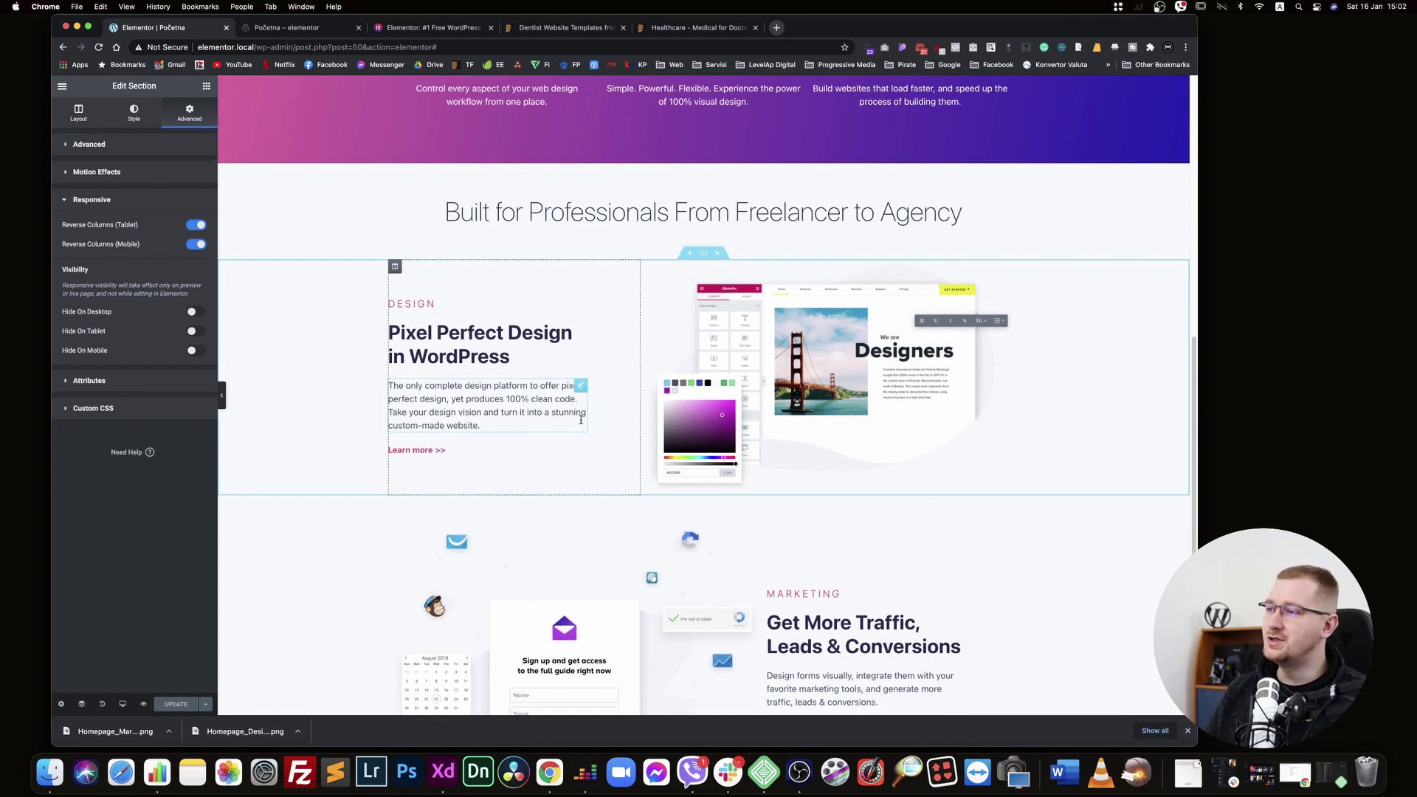
scroll(480, 200, up, 15)
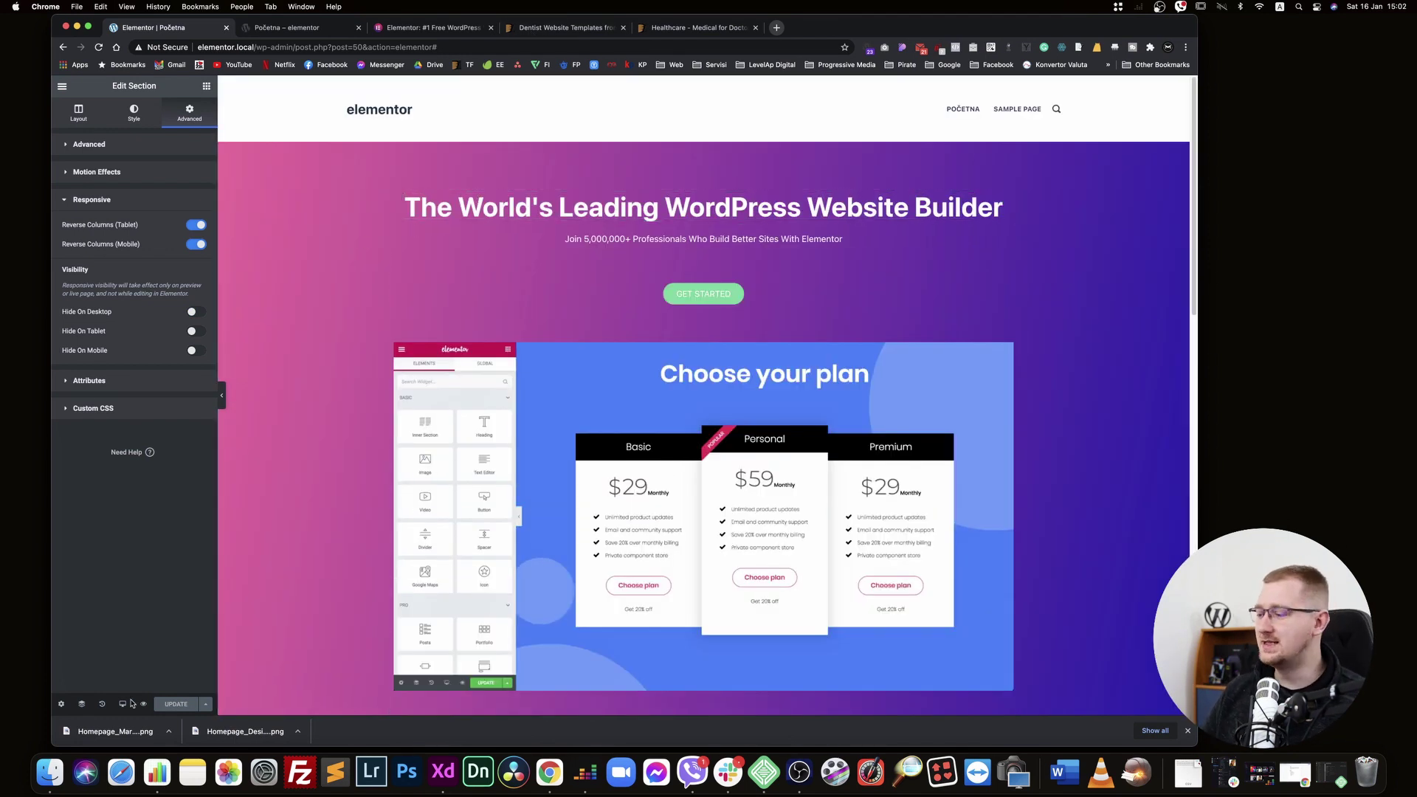
Revert the page to the earlier Image Added action in the edit history and restore the latest Hide On Desktop action
click(102, 706)
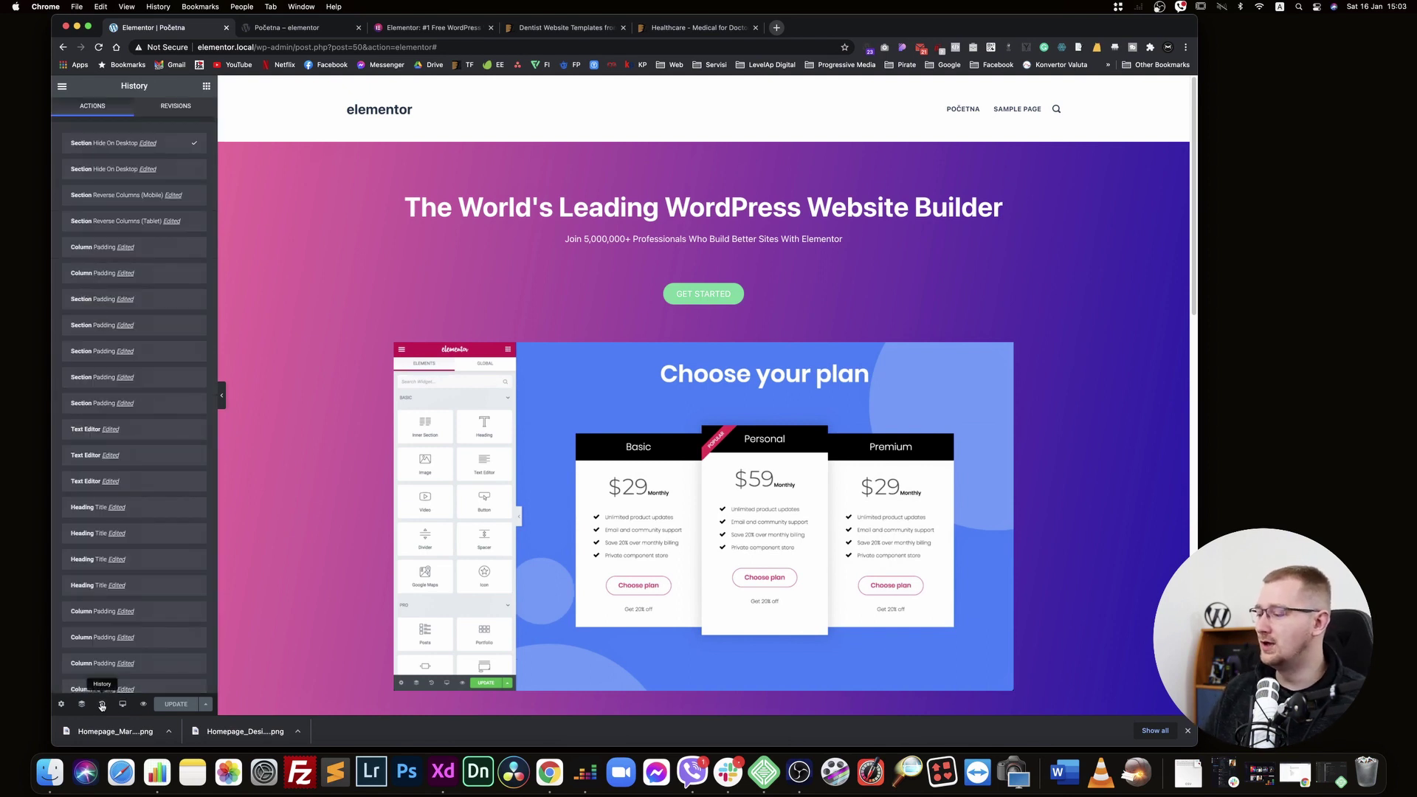
key(super+equal)
key(super+equal)
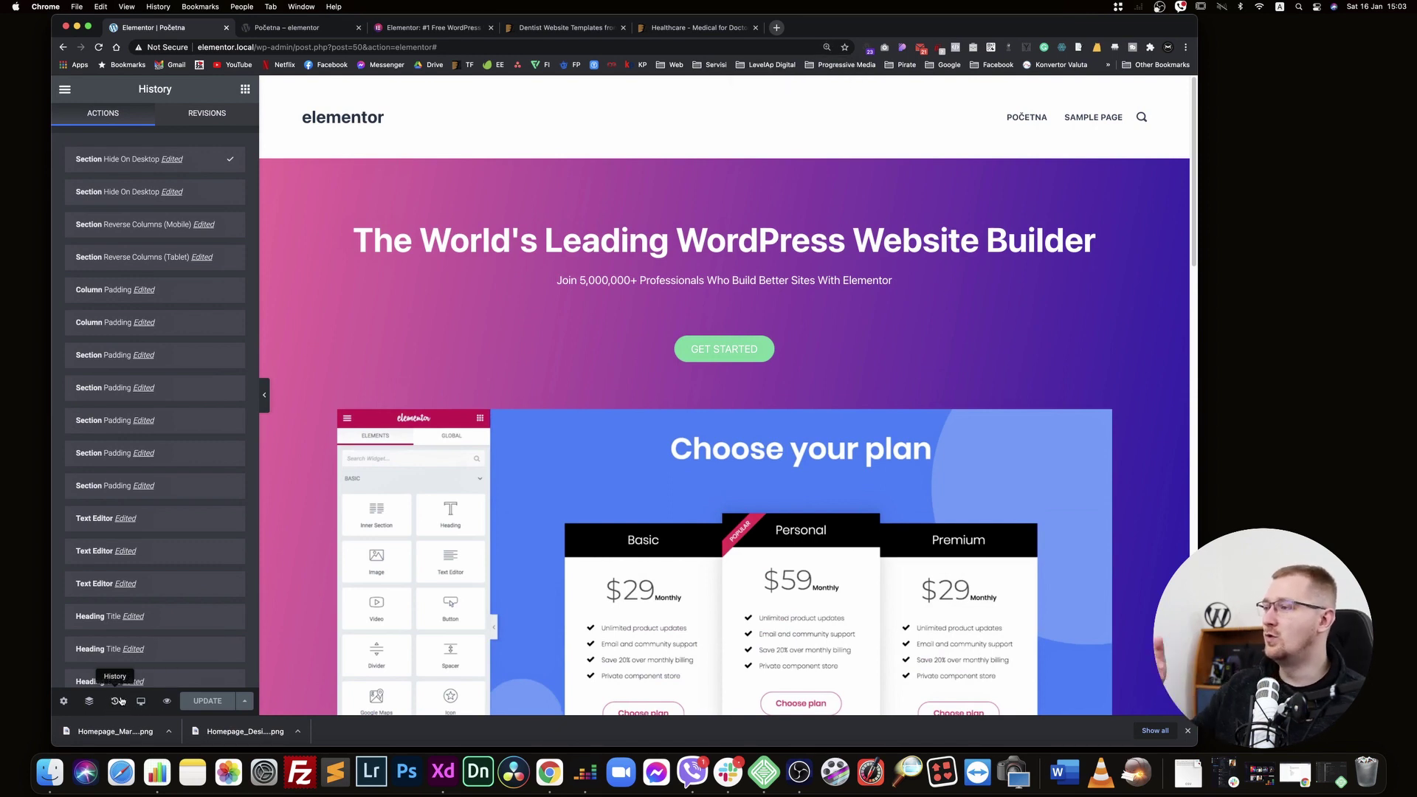
scroll(180, 381, down, 10)
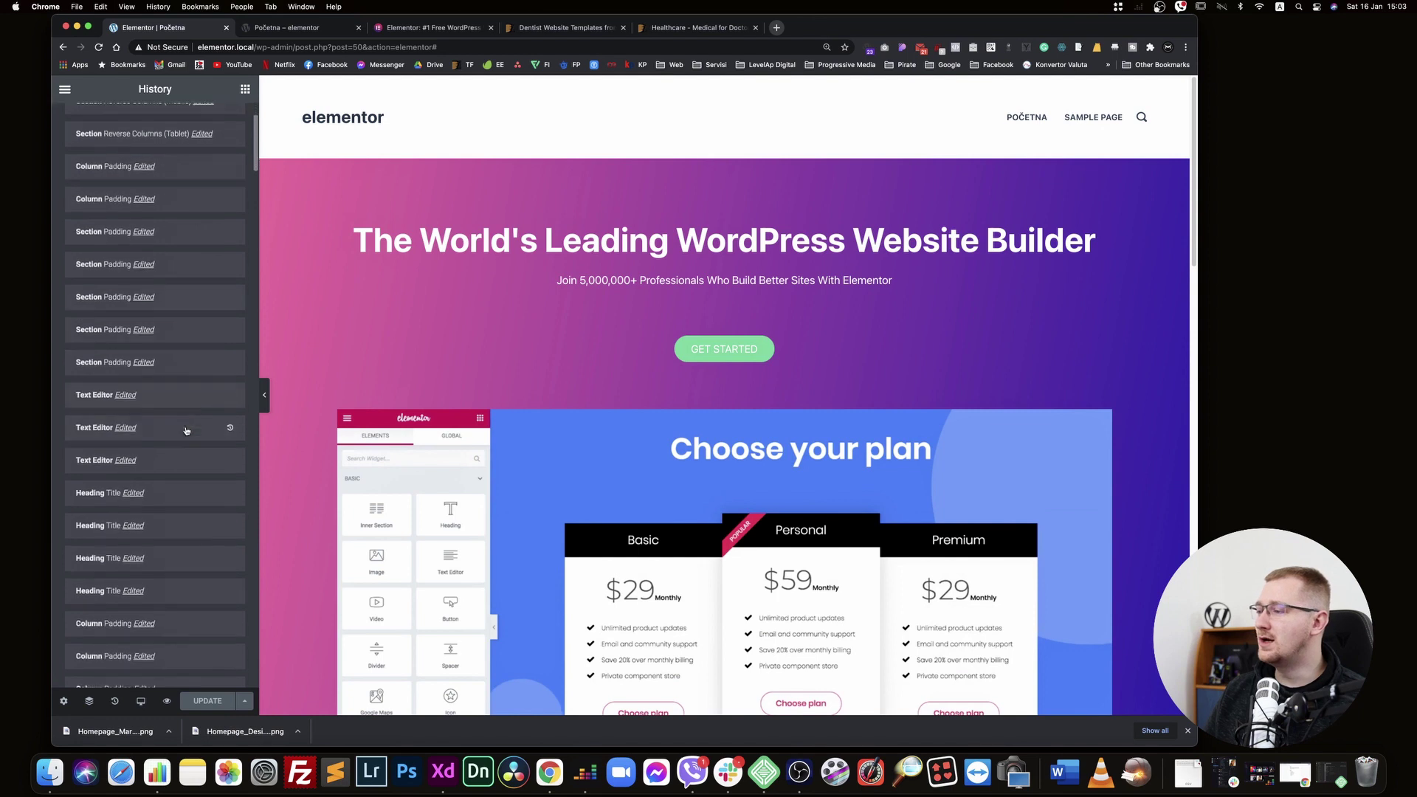
scroll(186, 432, down, 1)
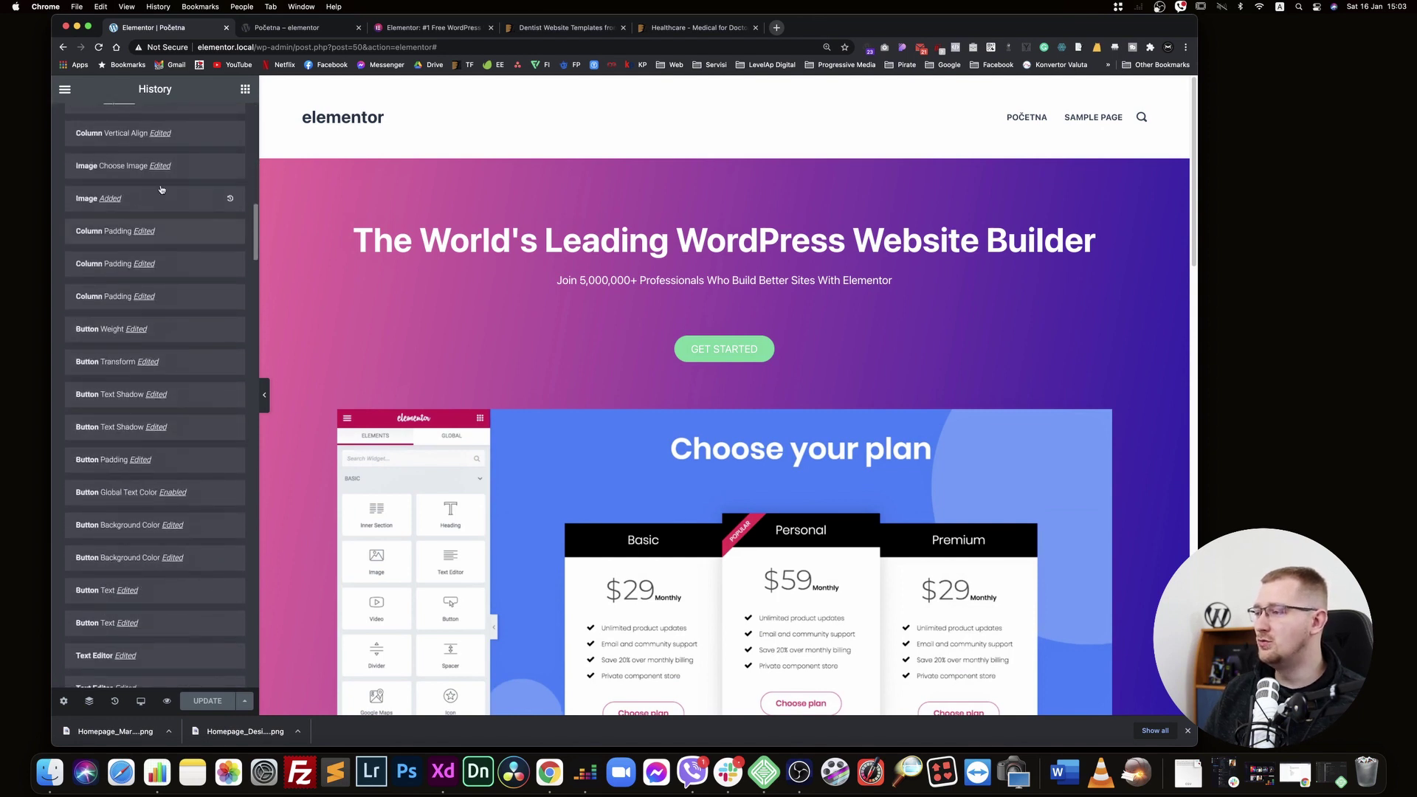
click(157, 199)
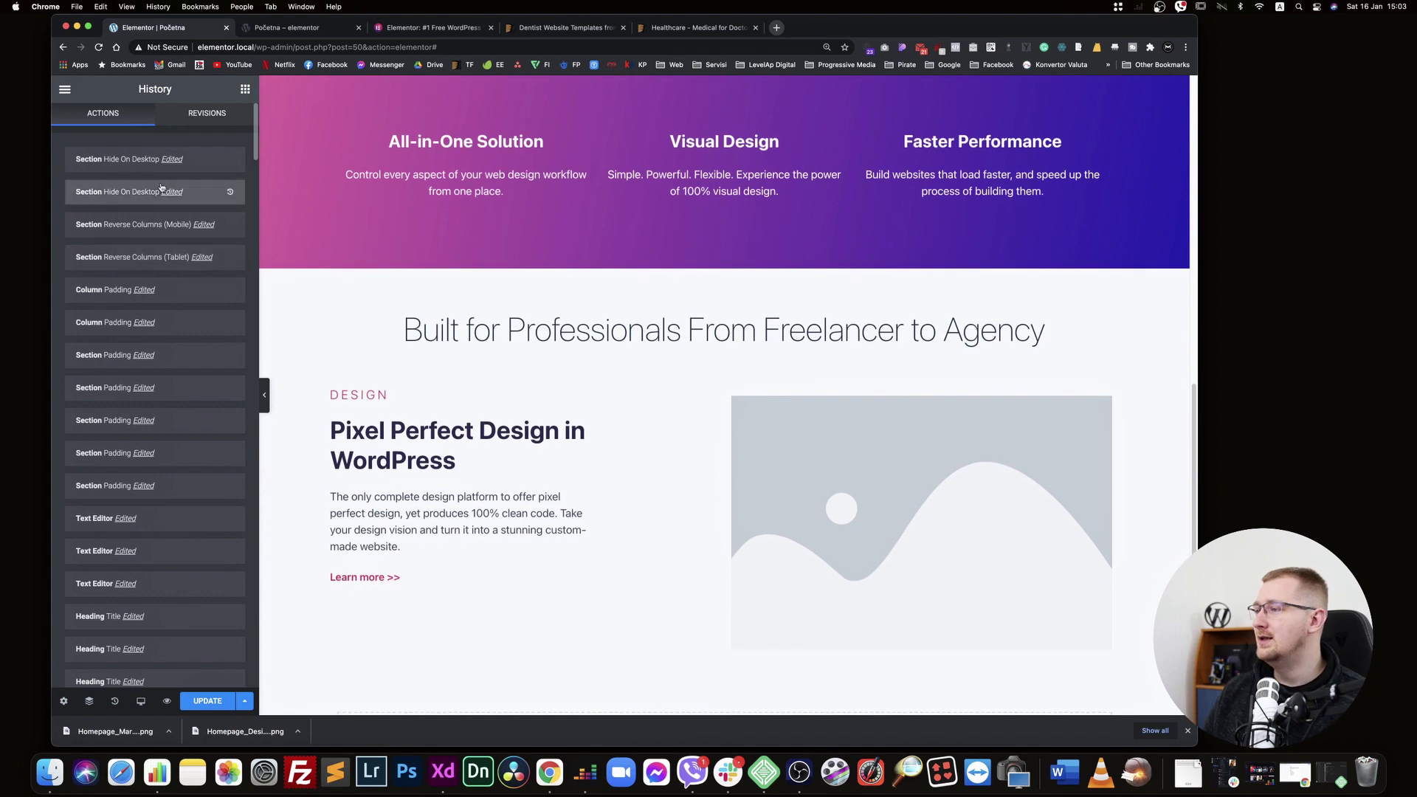
click(110, 158)
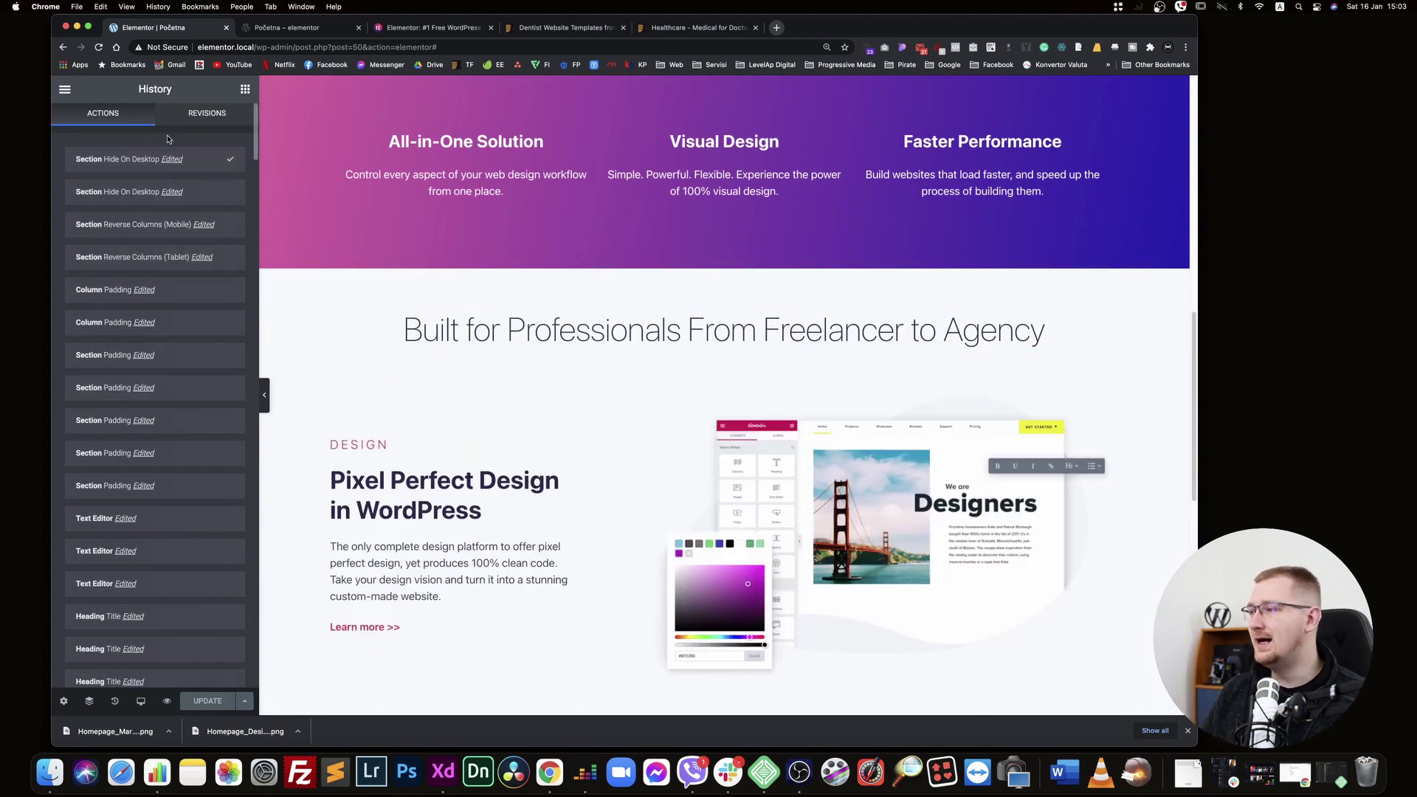
Look through the page's saved revisions from the newest to the oldest
click(211, 115)
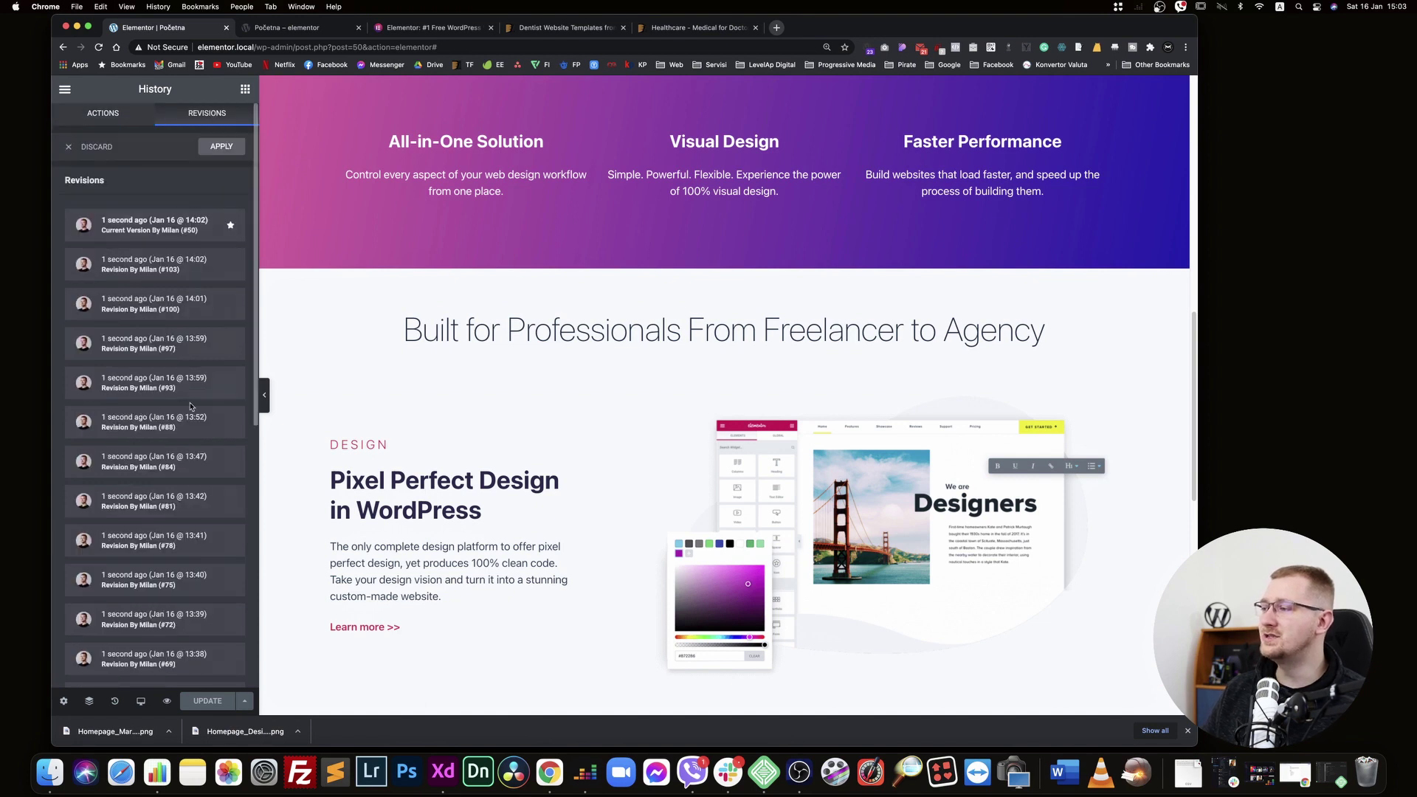
scroll(150, 532, down, 5)
scroll(150, 532, down, 1)
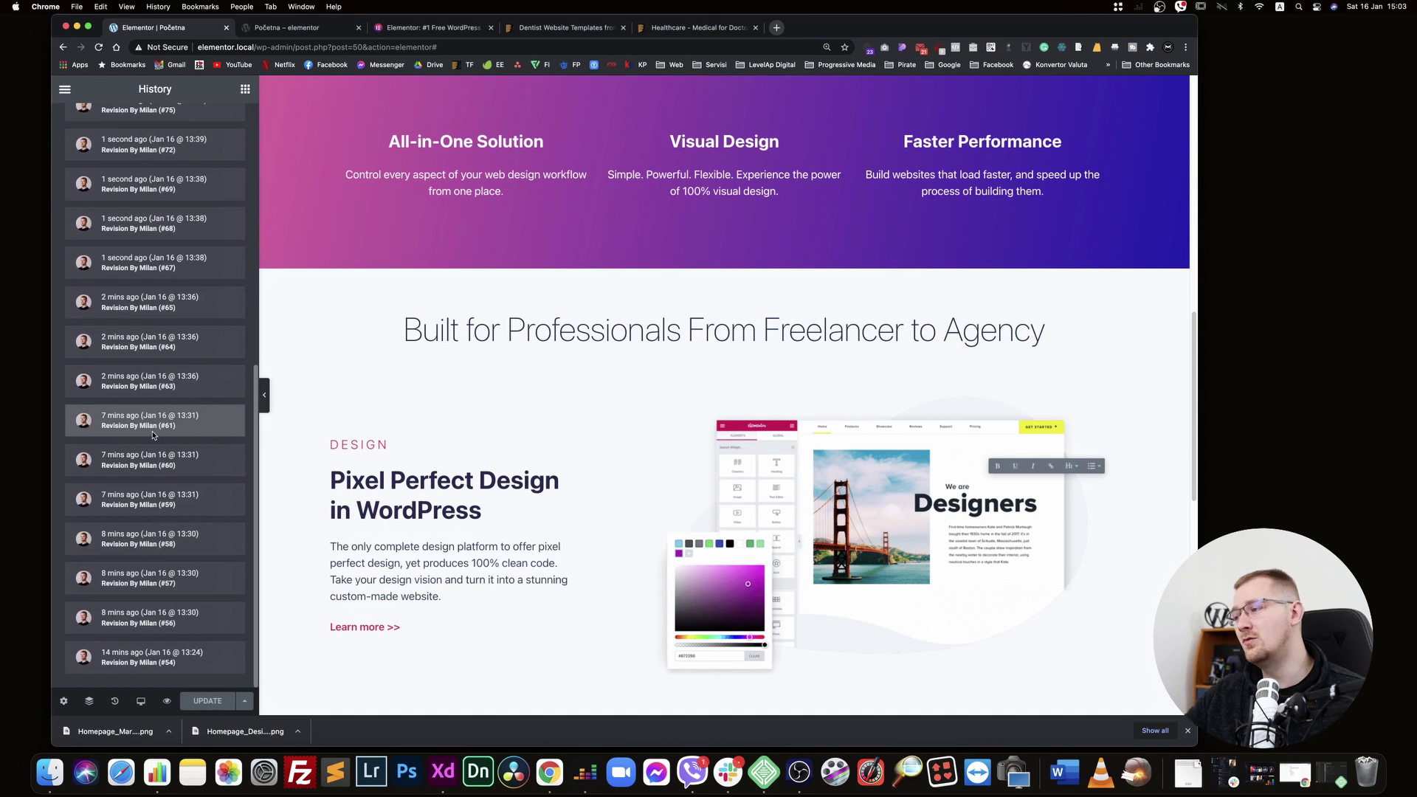
scroll(153, 435, up, 7)
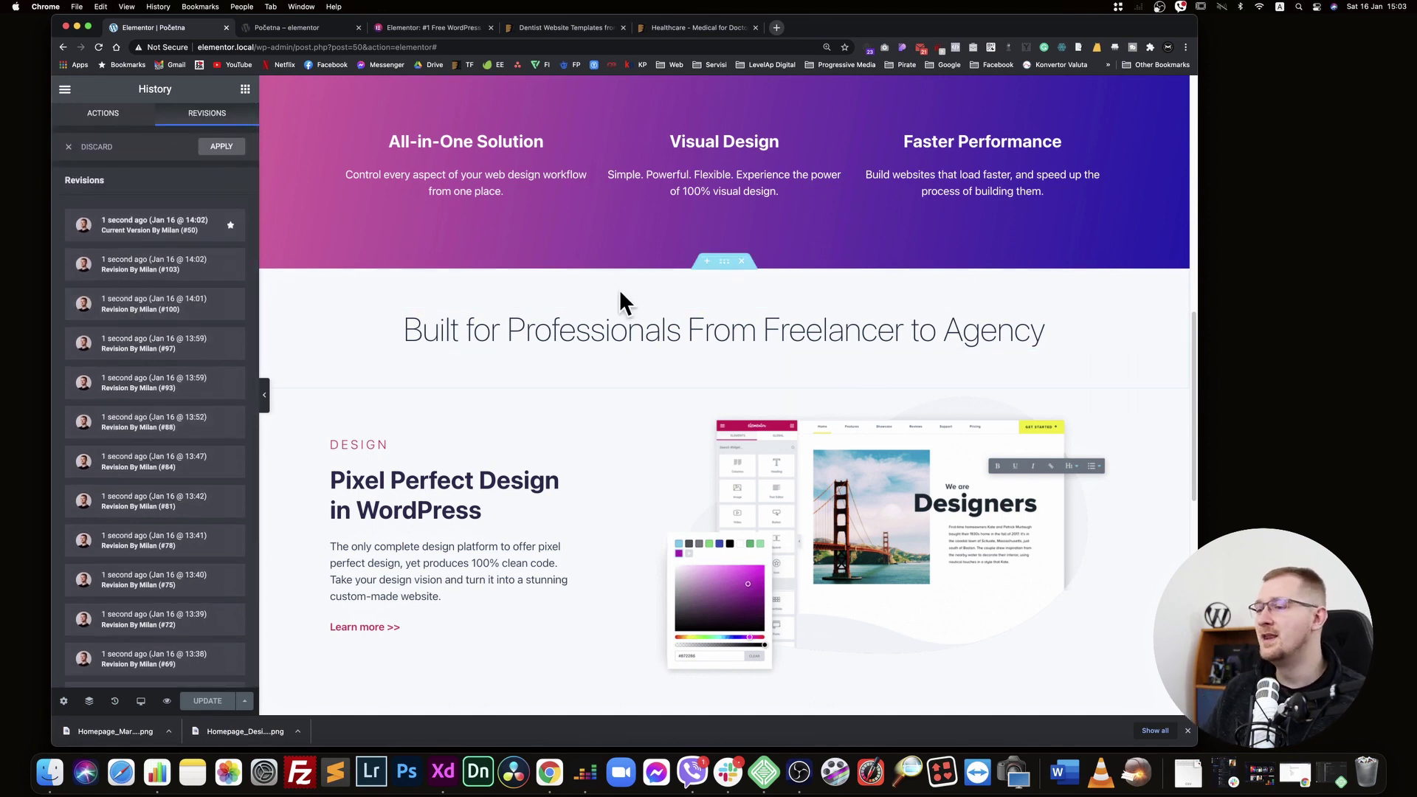
Leave the page history and open the content settings of the hero section's video widget
scroll(618, 290, up, 10)
click(246, 90)
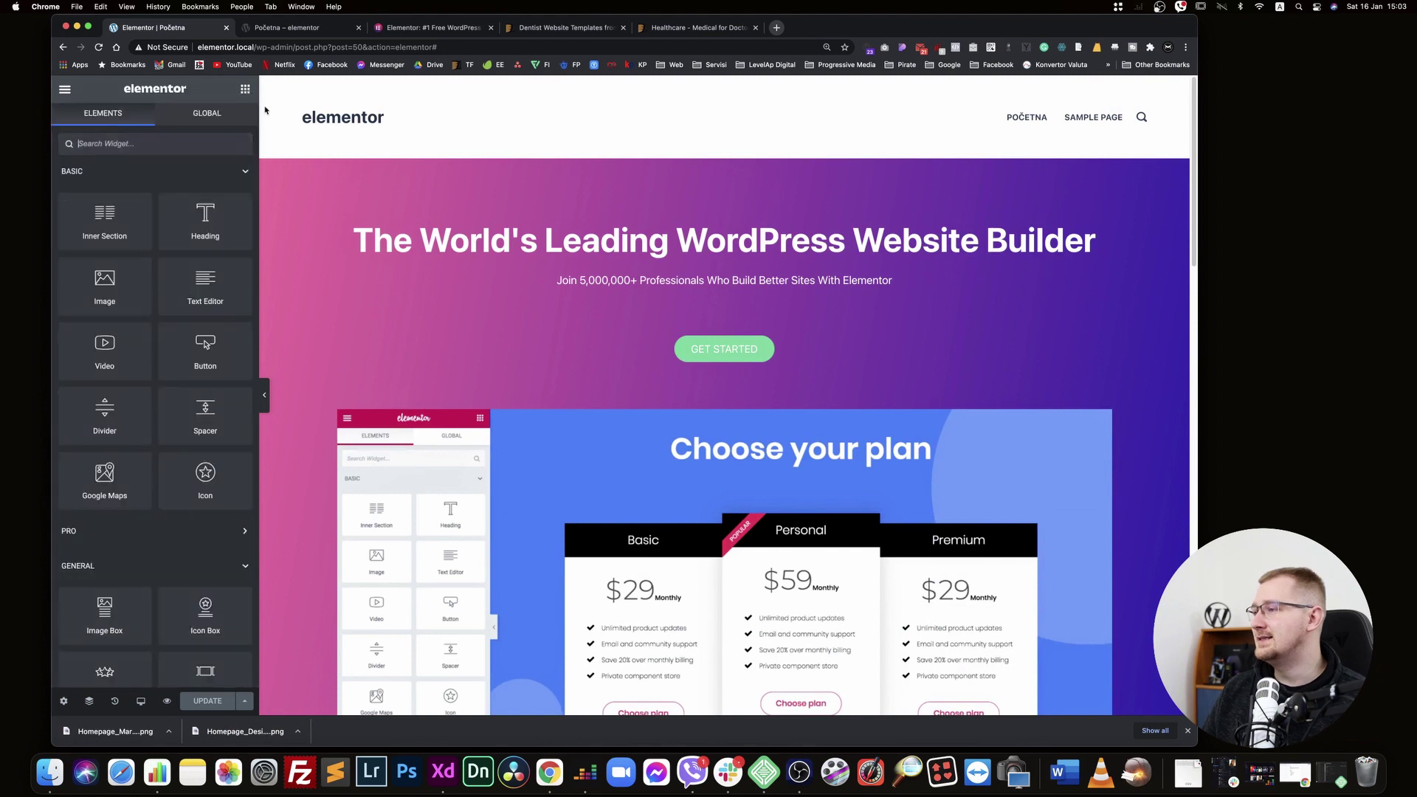
click(463, 449)
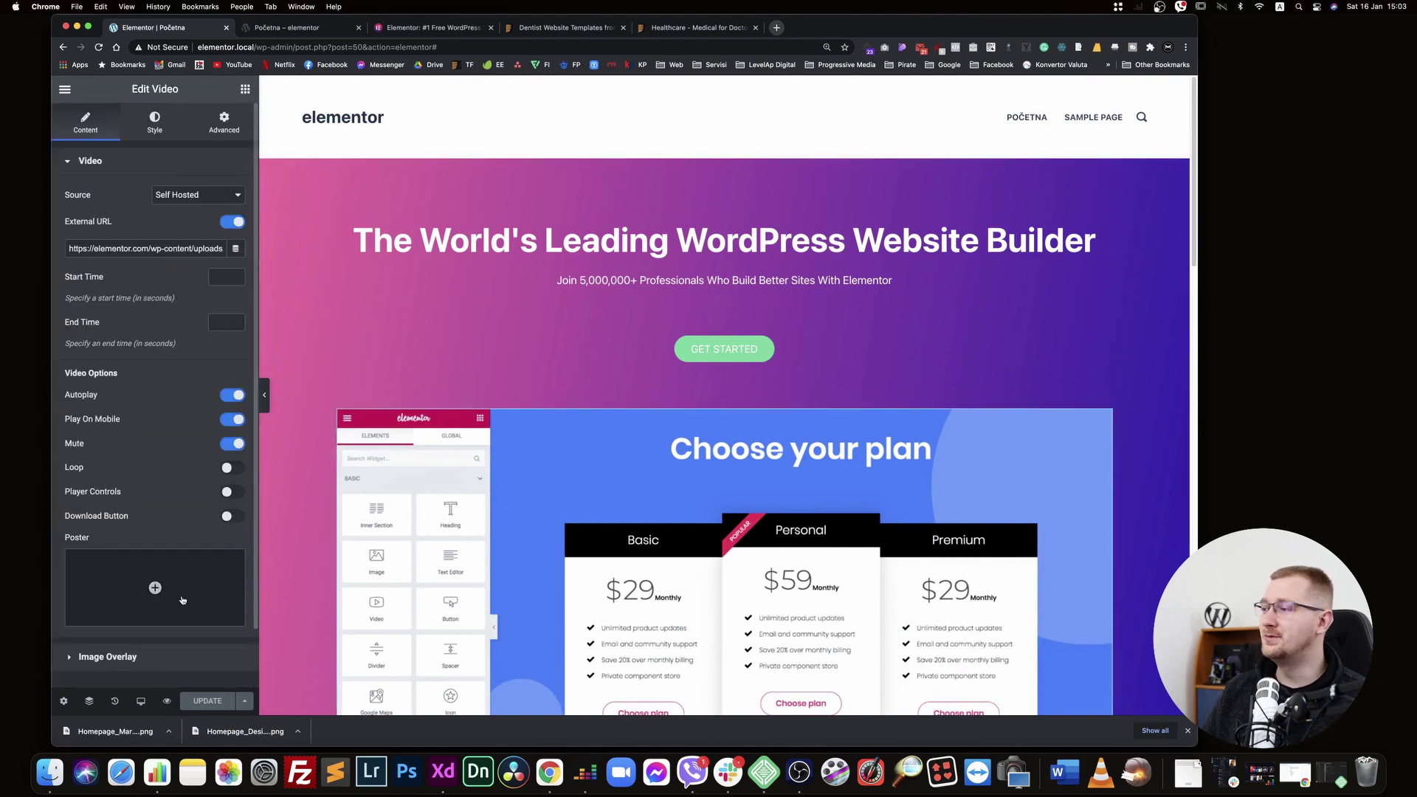
Search the widget list for "image" and clear the search to bring back all widgets
click(245, 90)
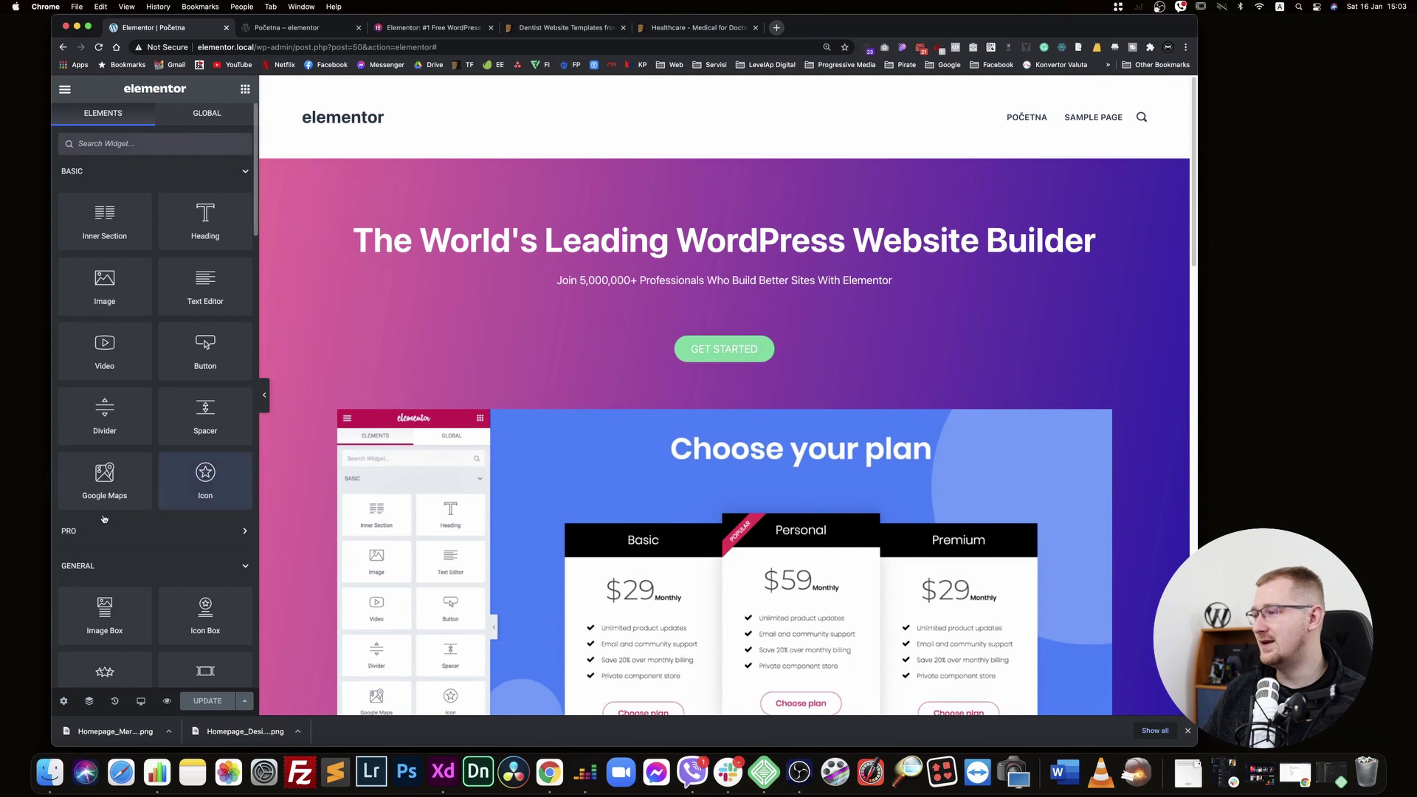
click(110, 152)
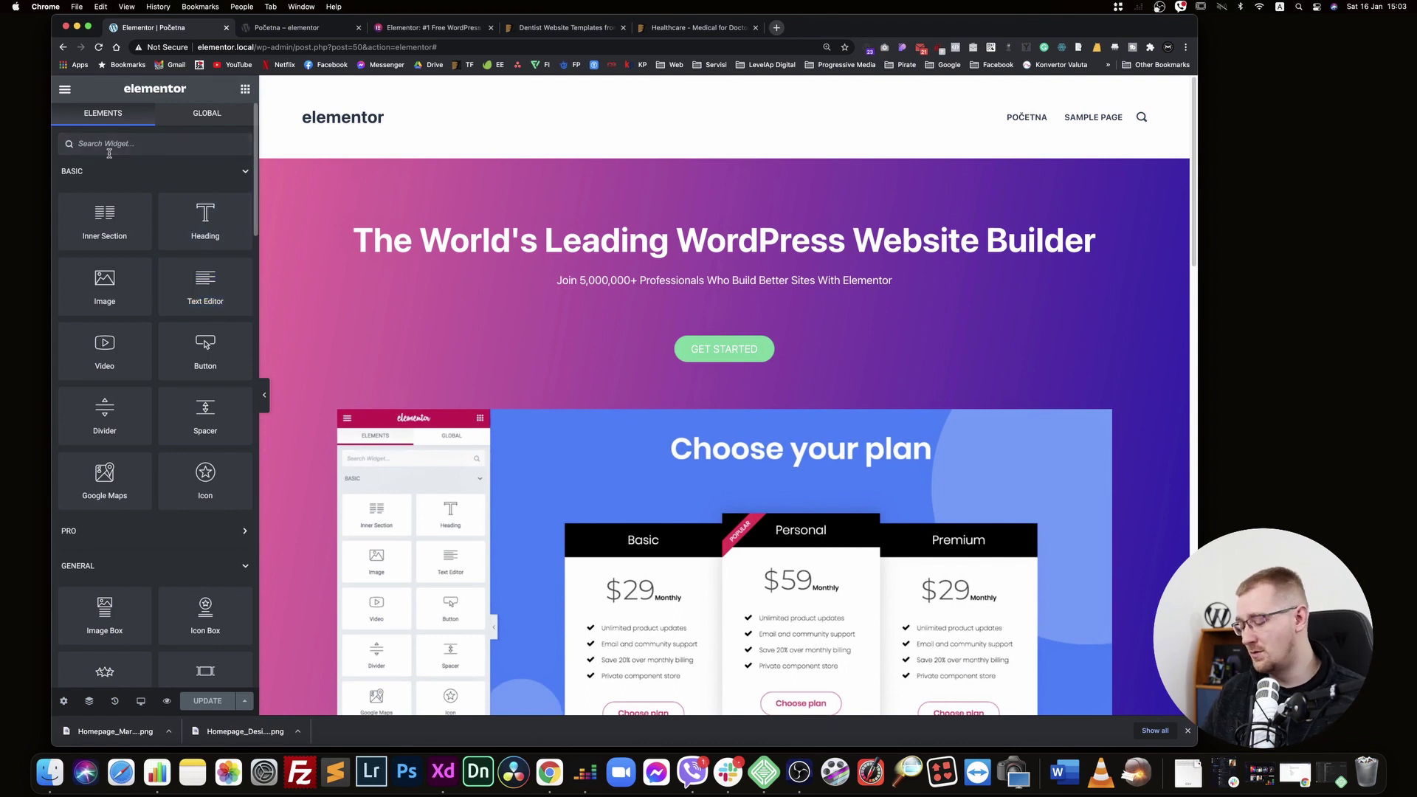
text(image)
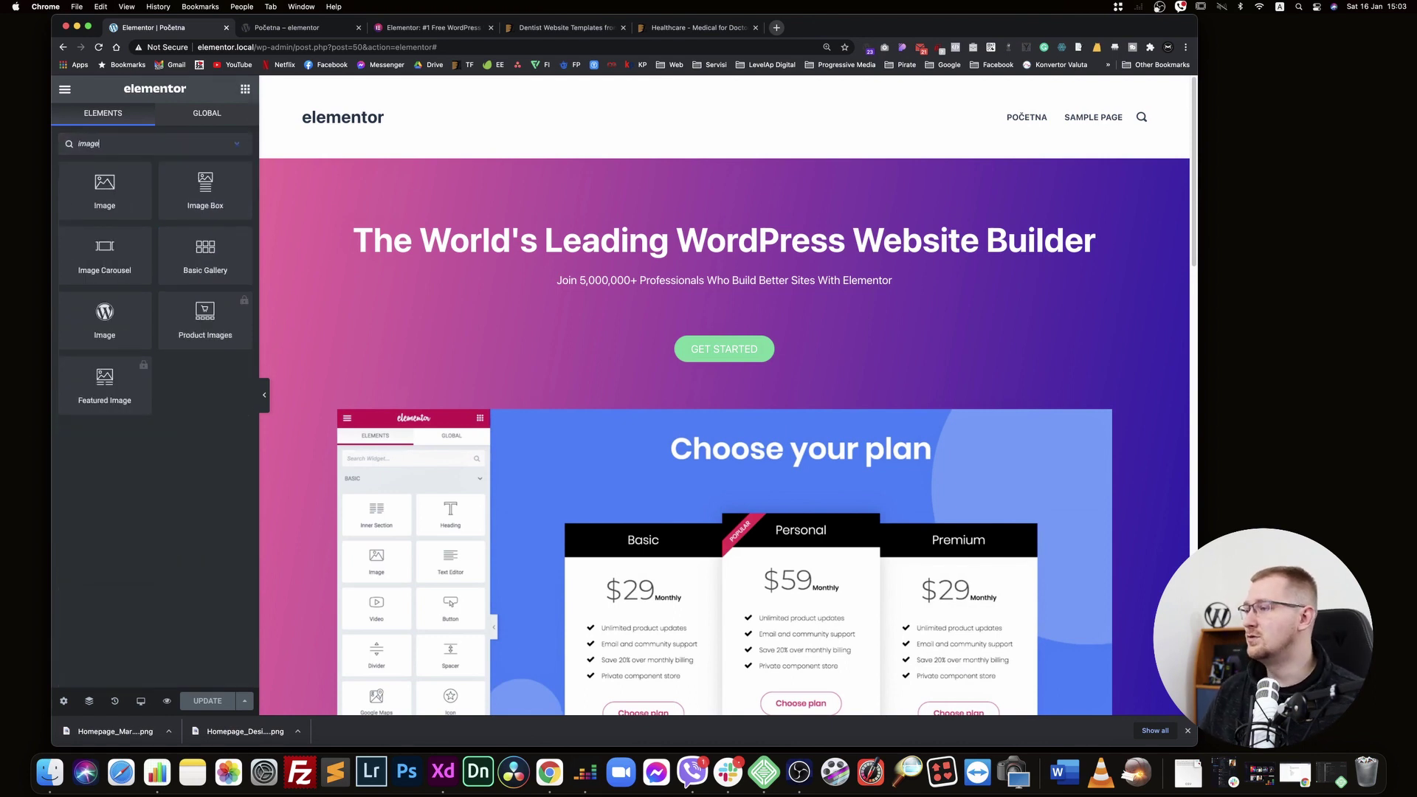
click(236, 143)
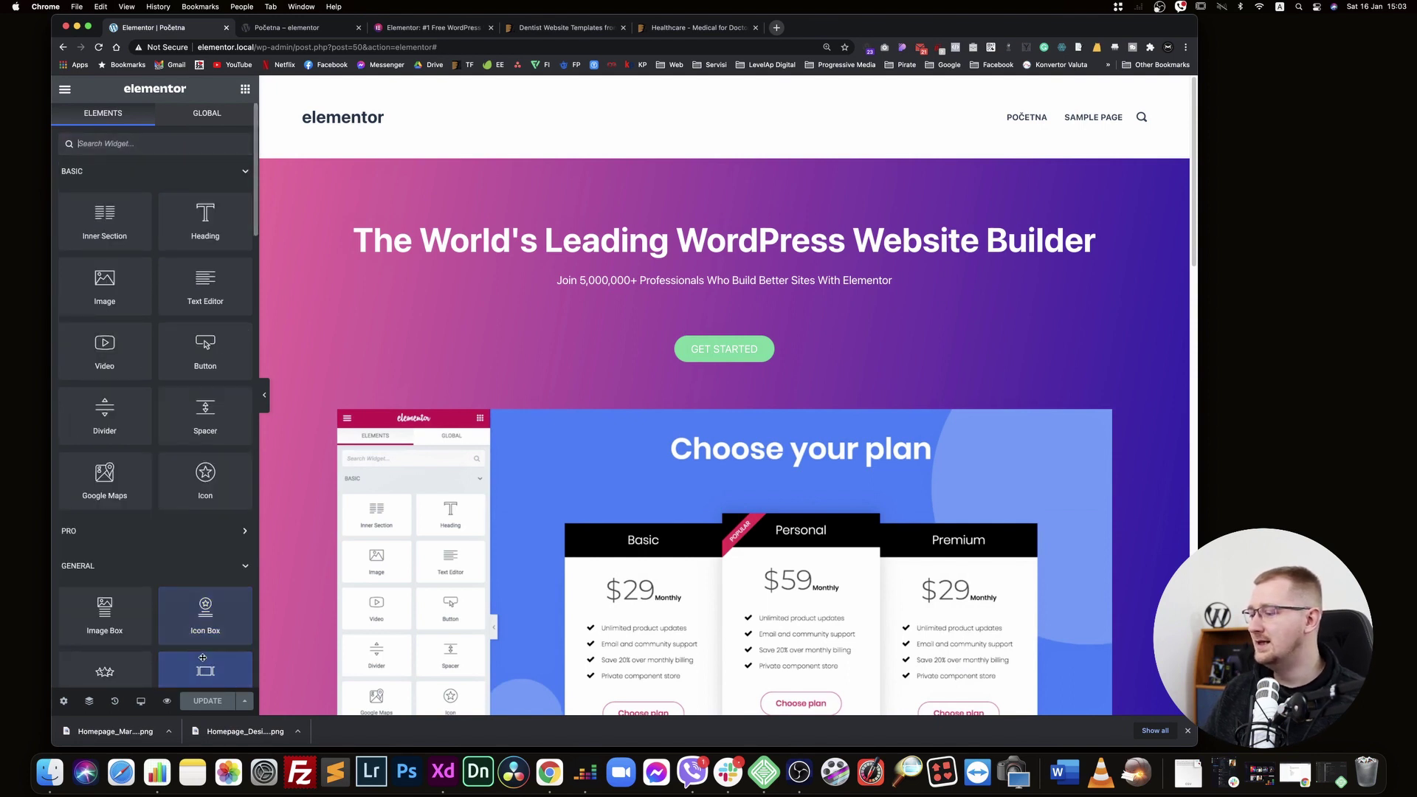
Look over the edit, duplicate, copy and paste actions available for the hero section's video widget and dismiss them
right_click(489, 528)
scroll(488, 517, down, 4)
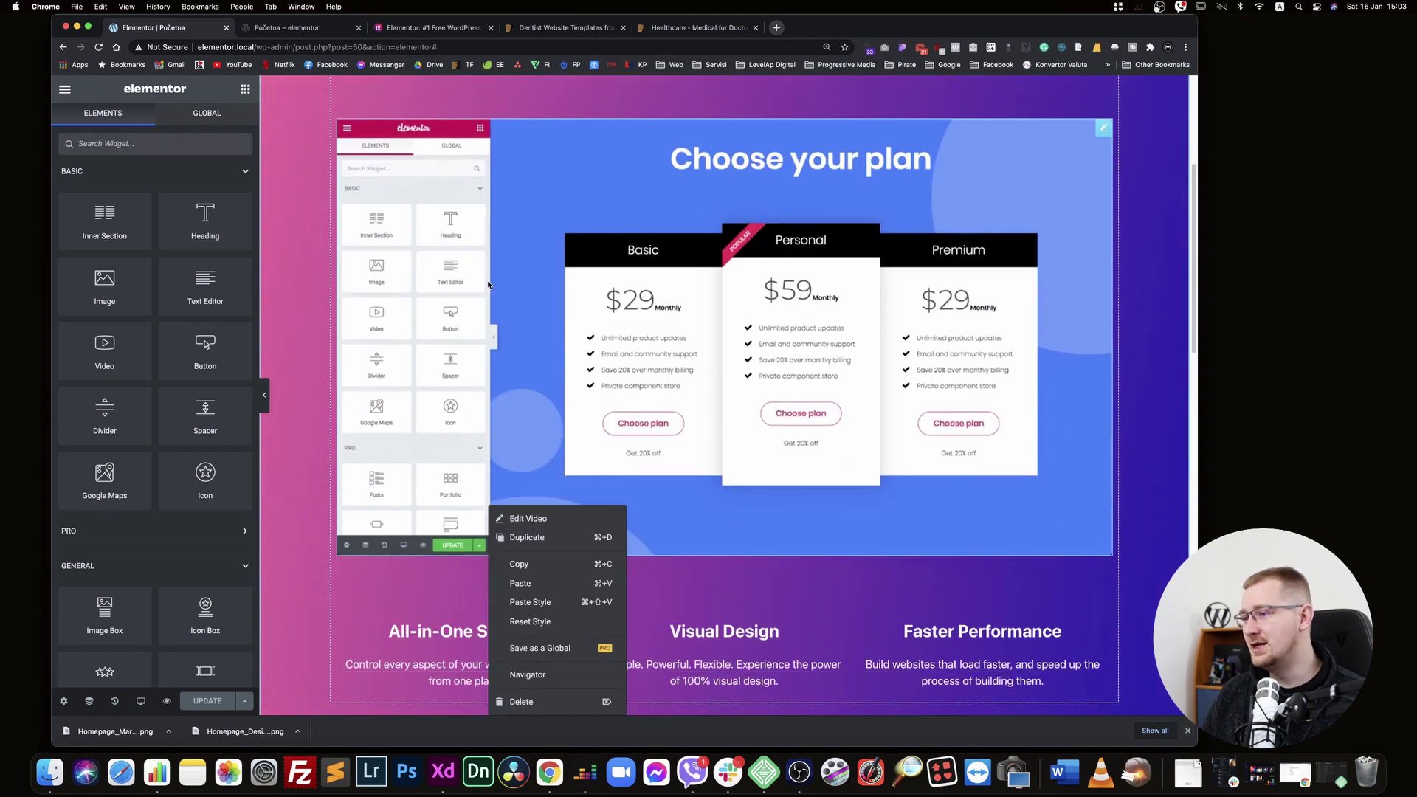
click(319, 290)
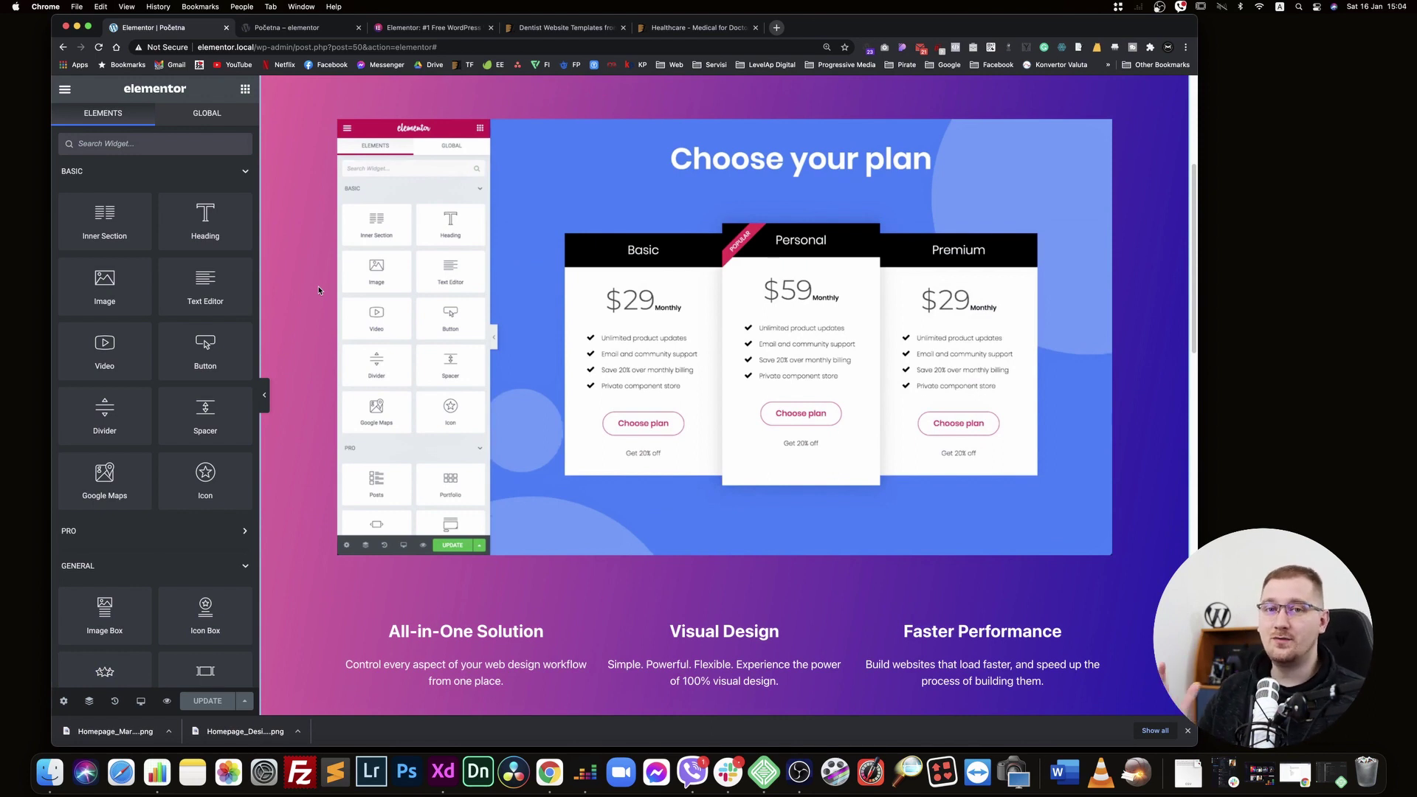
Bring up the Elementor Finder, search for "temp" and clear the search term
key(cmd+e)
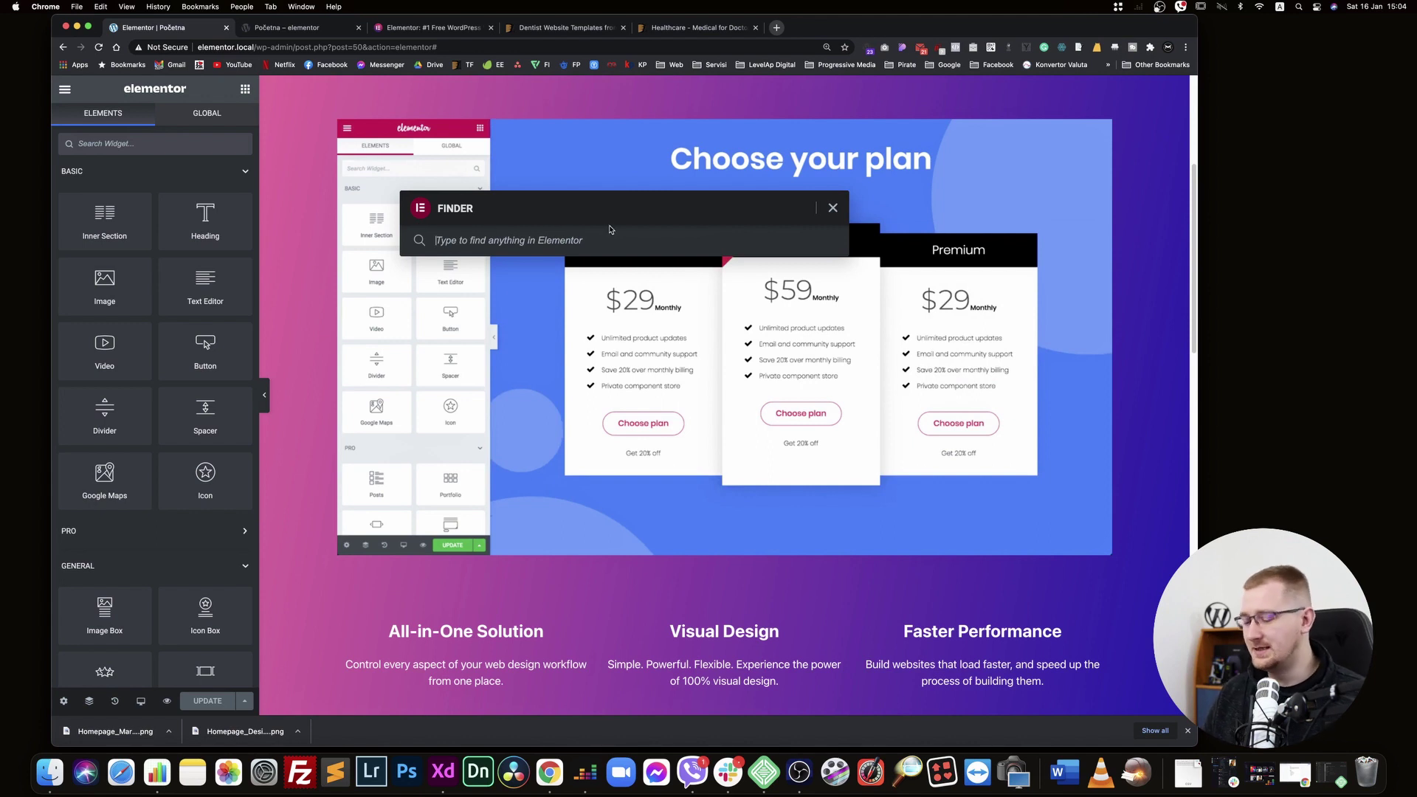
text(temp)
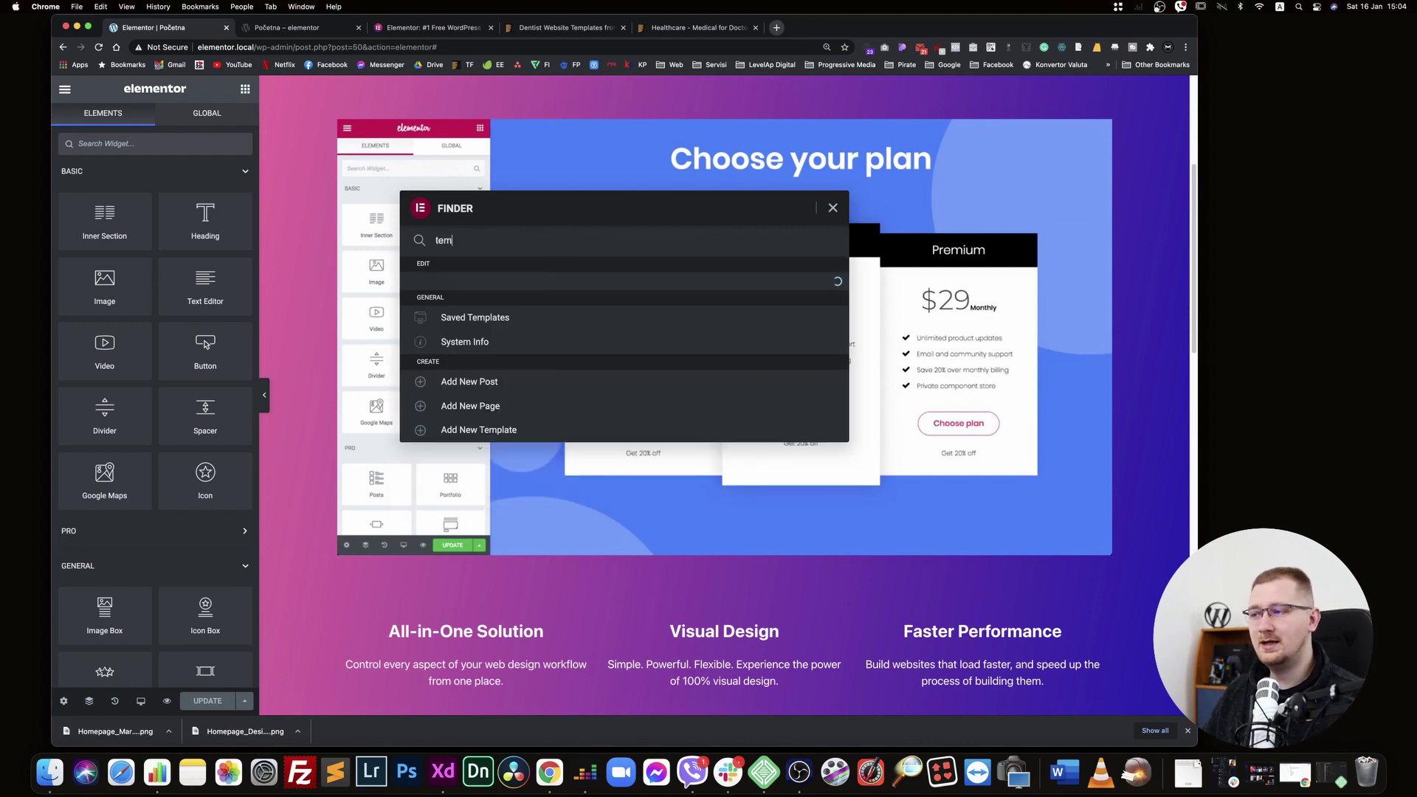
key(BackSpace)
key(BackSpace)
key(BackSpace)
key(BackSpace)
Search the Finder for "add page", shorten the term to "add" and create a new post from the results
text(add p)
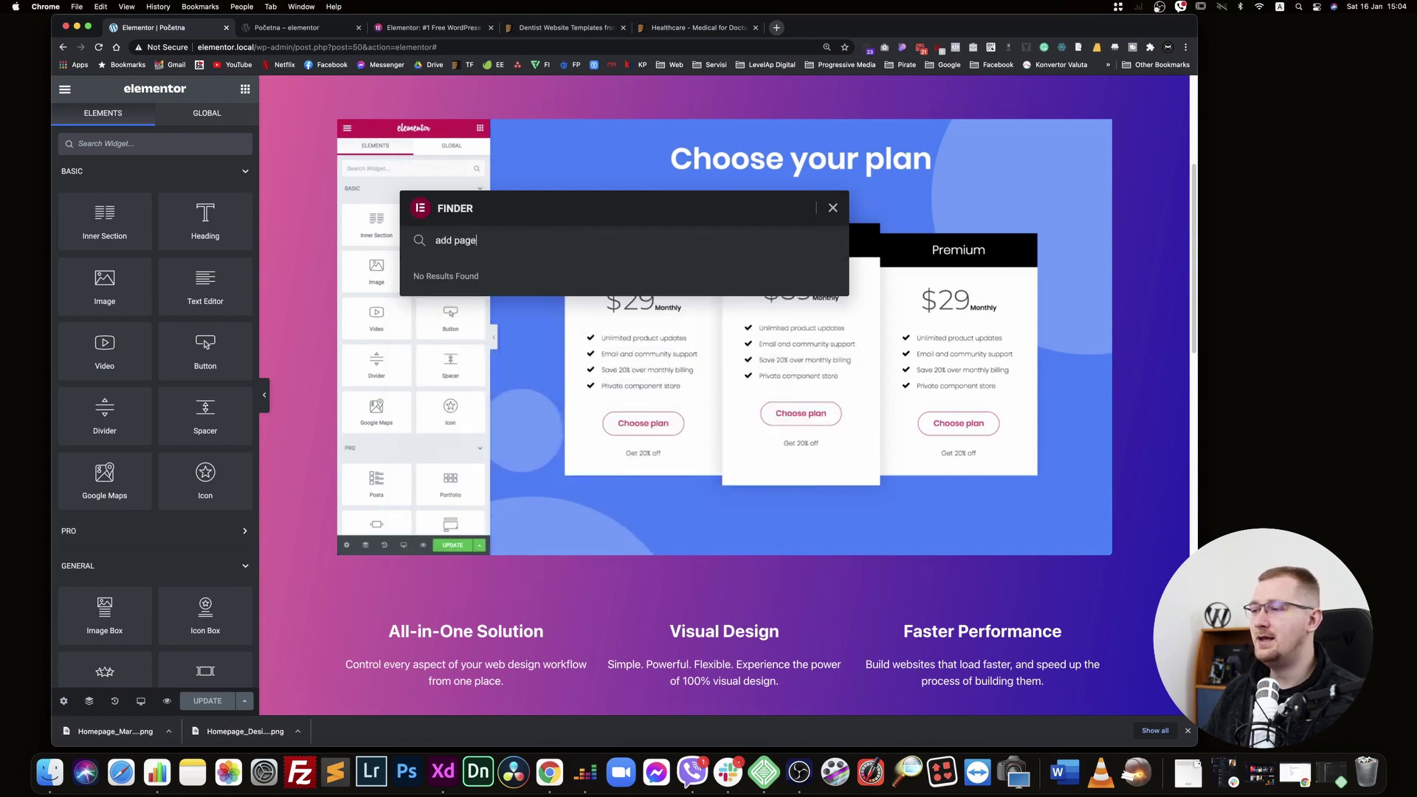
text(age)
key(BackSpace)
key(BackSpace)
key(BackSpace)
key(BackSpace)
key(BackSpace)
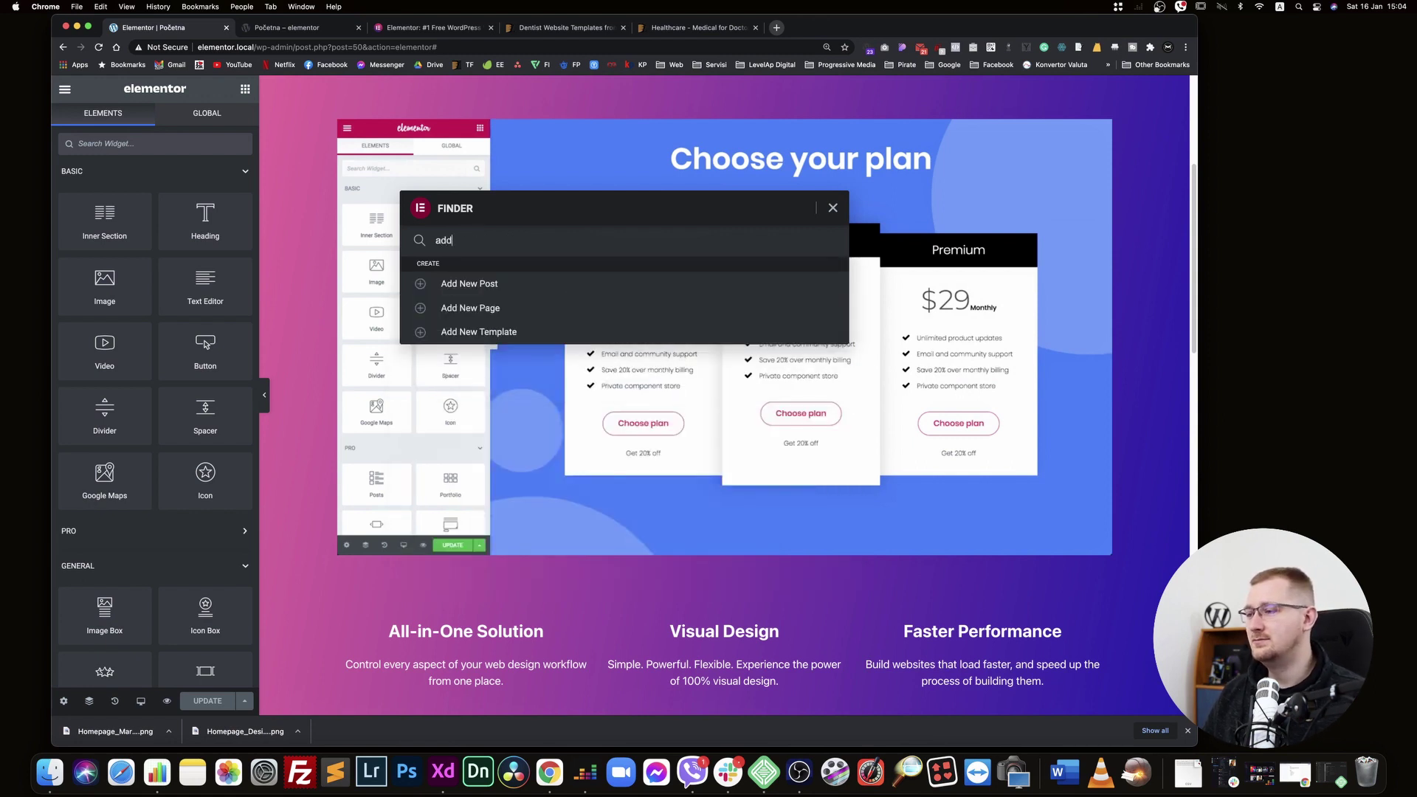
click(469, 309)
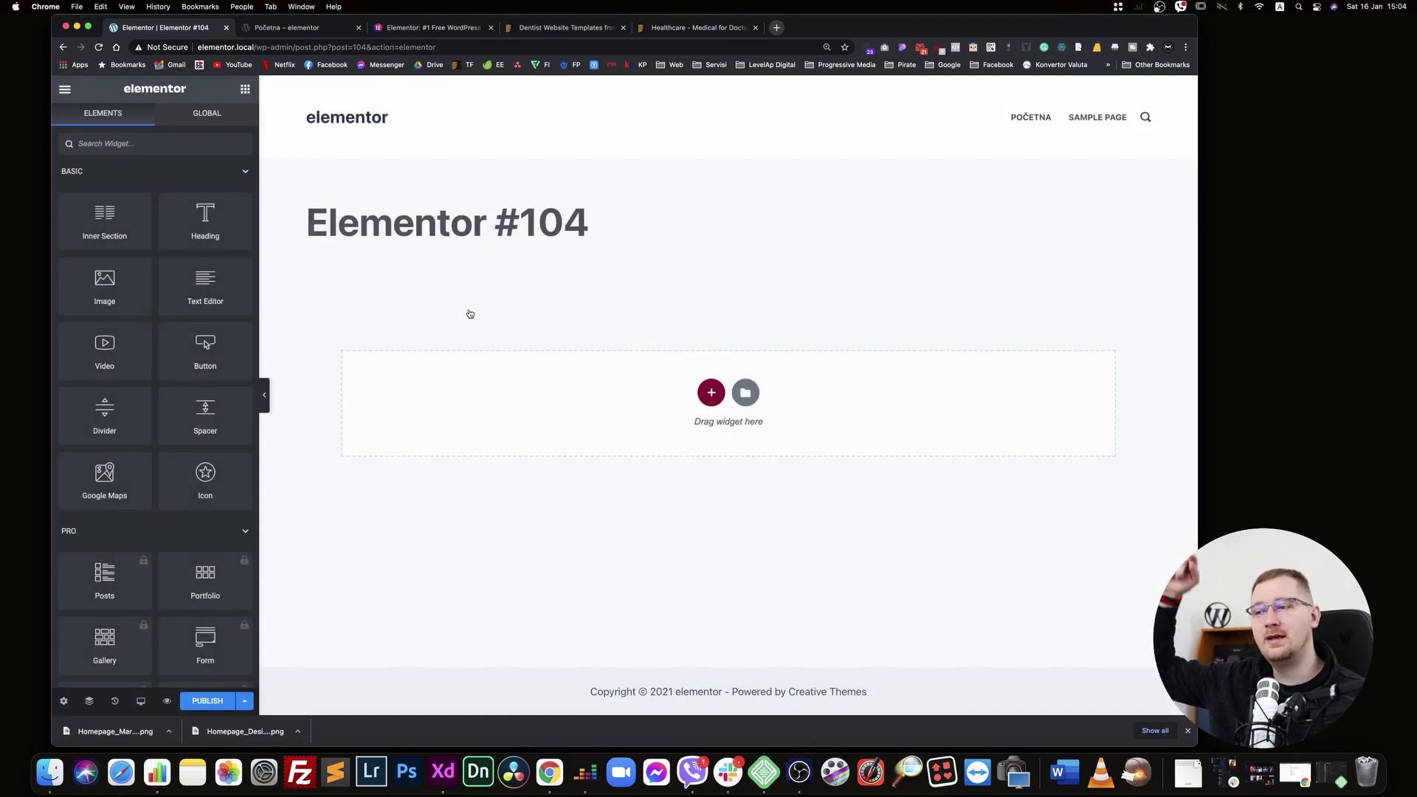
Search the Finder for the Početna page with "poče" and close the Finder
key(super+e)
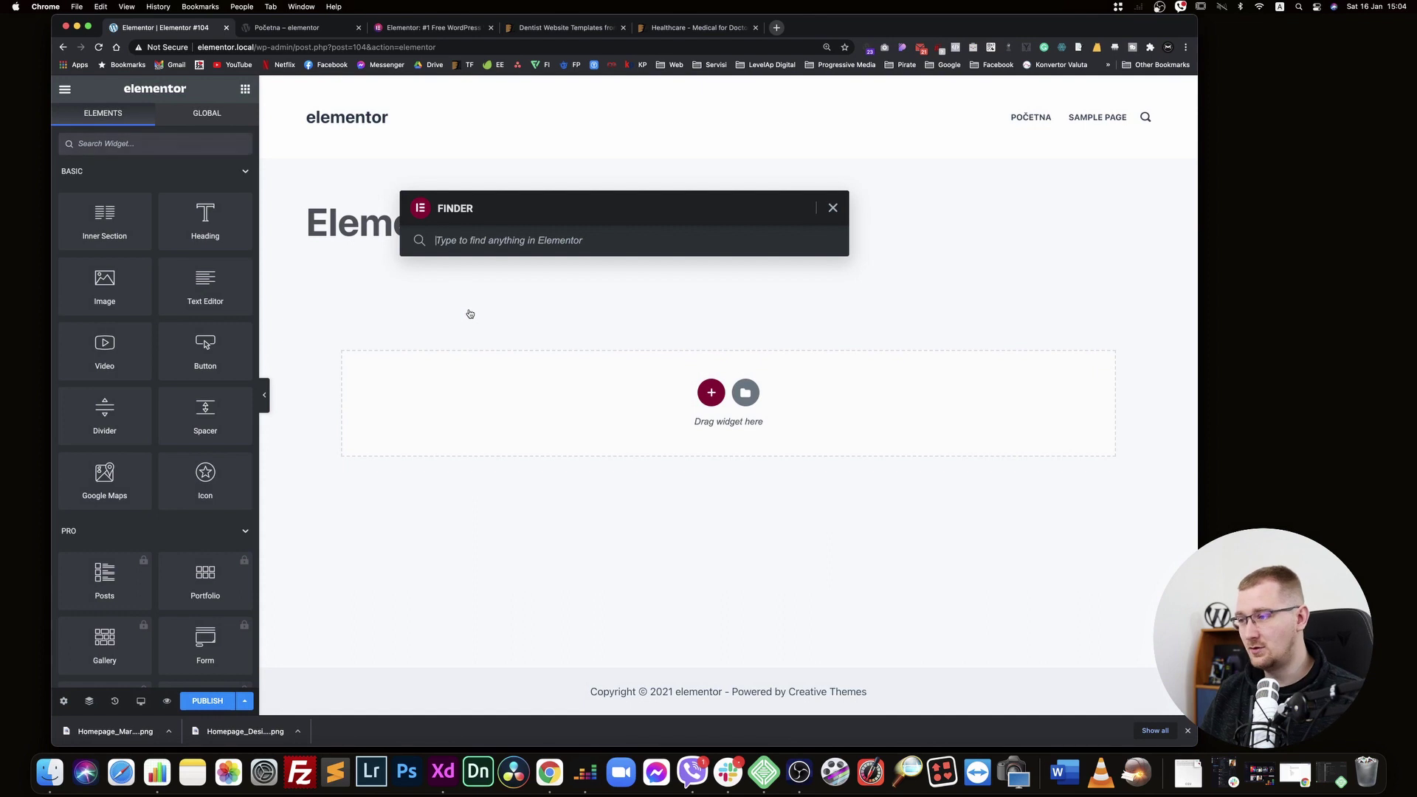
text(poč)
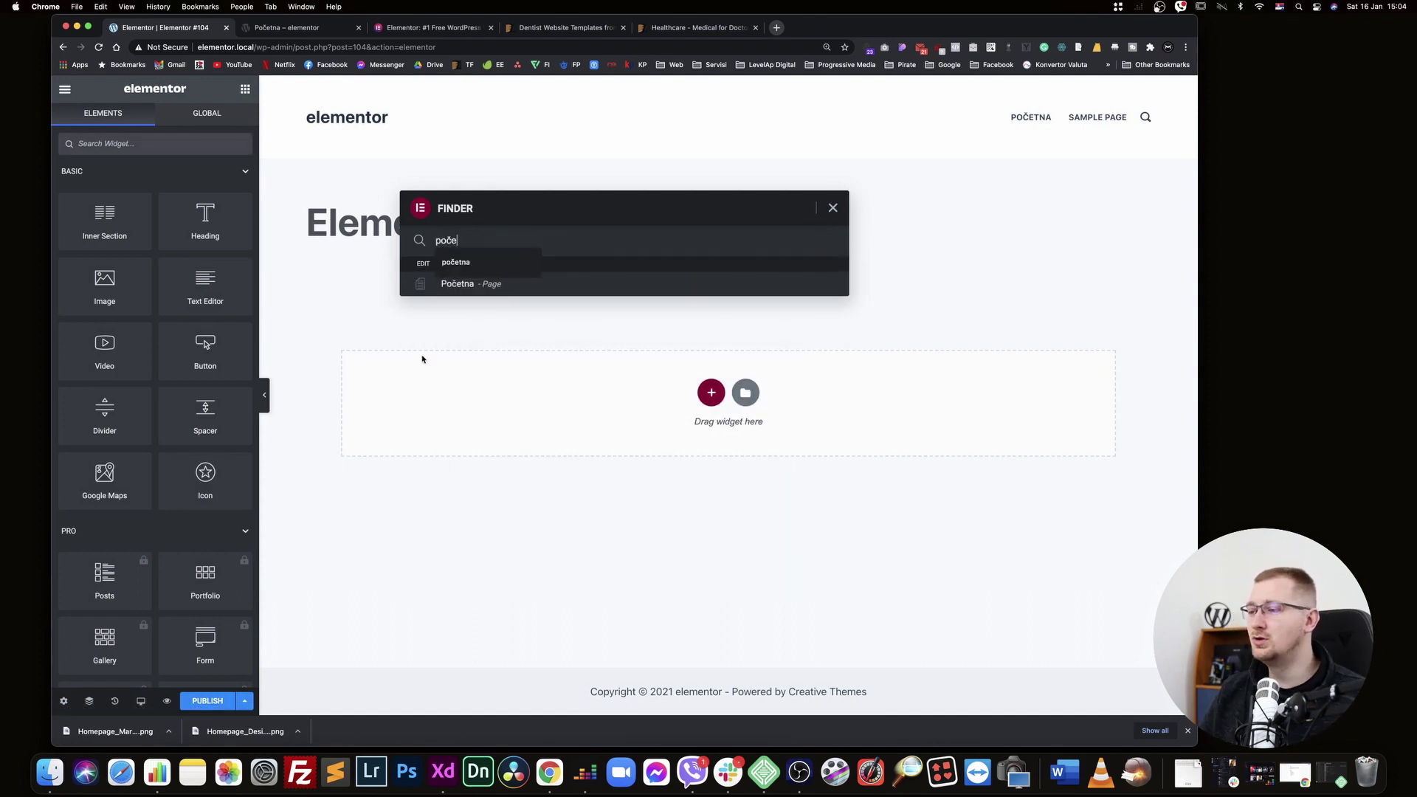
text(e)
click(833, 209)
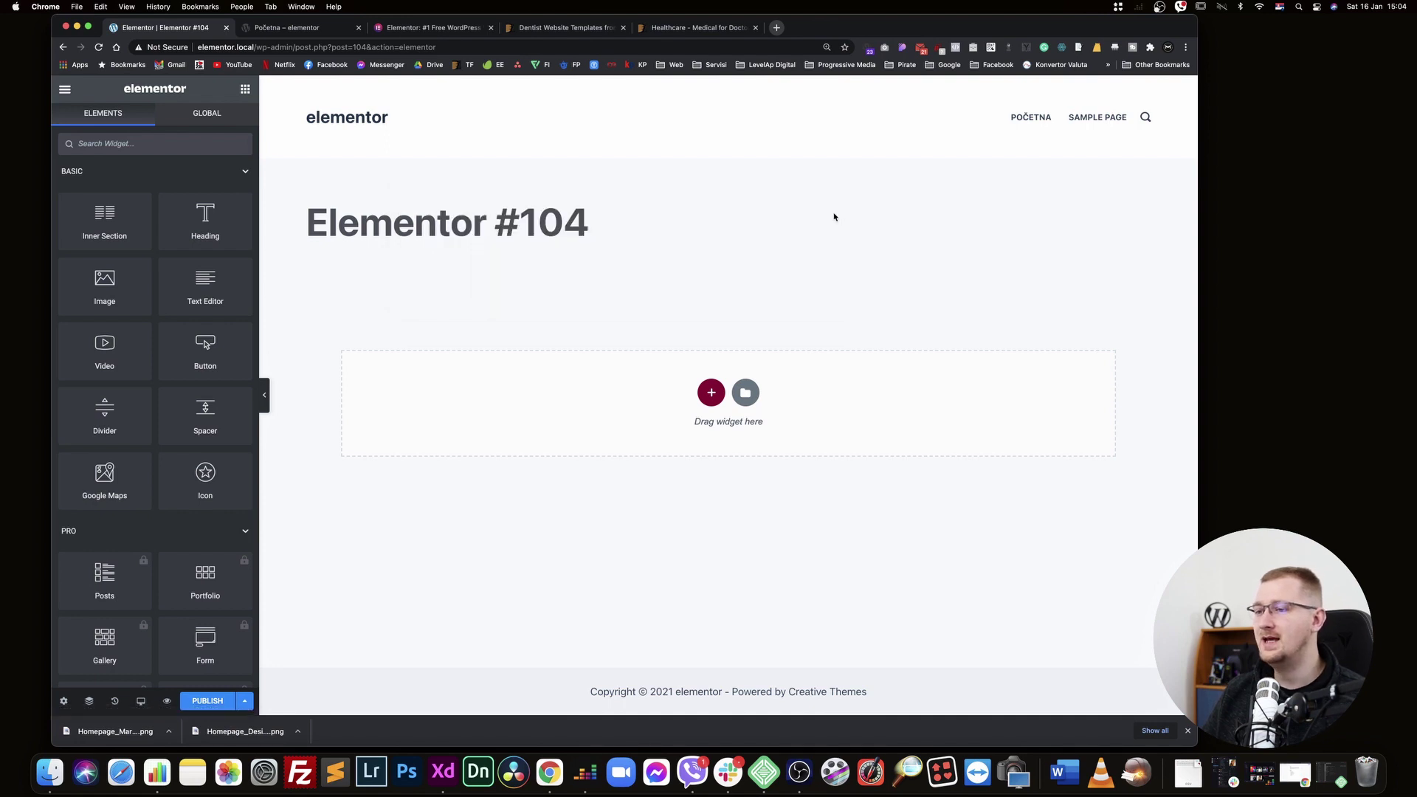
Open the template library from the empty content area and browse the page templates
click(749, 392)
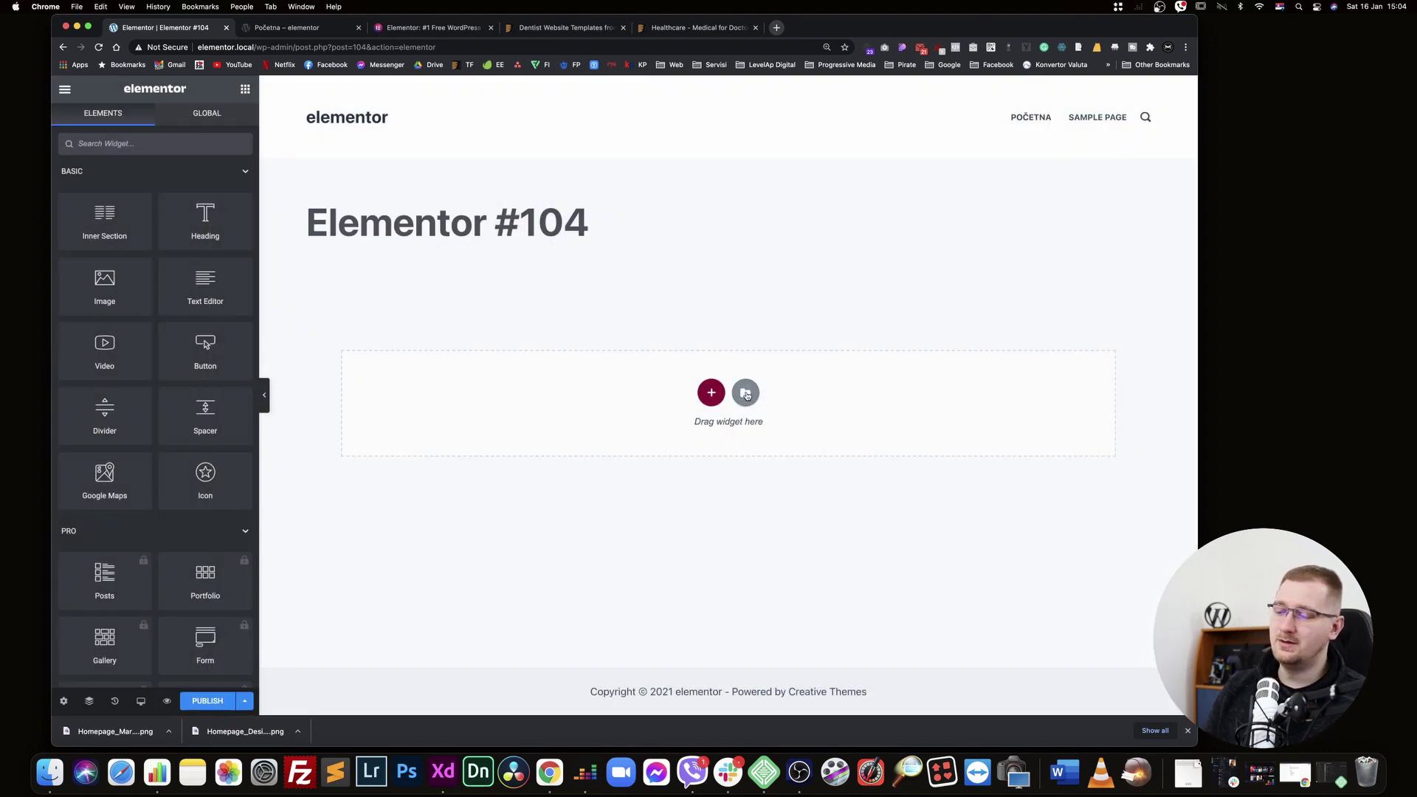
click(747, 396)
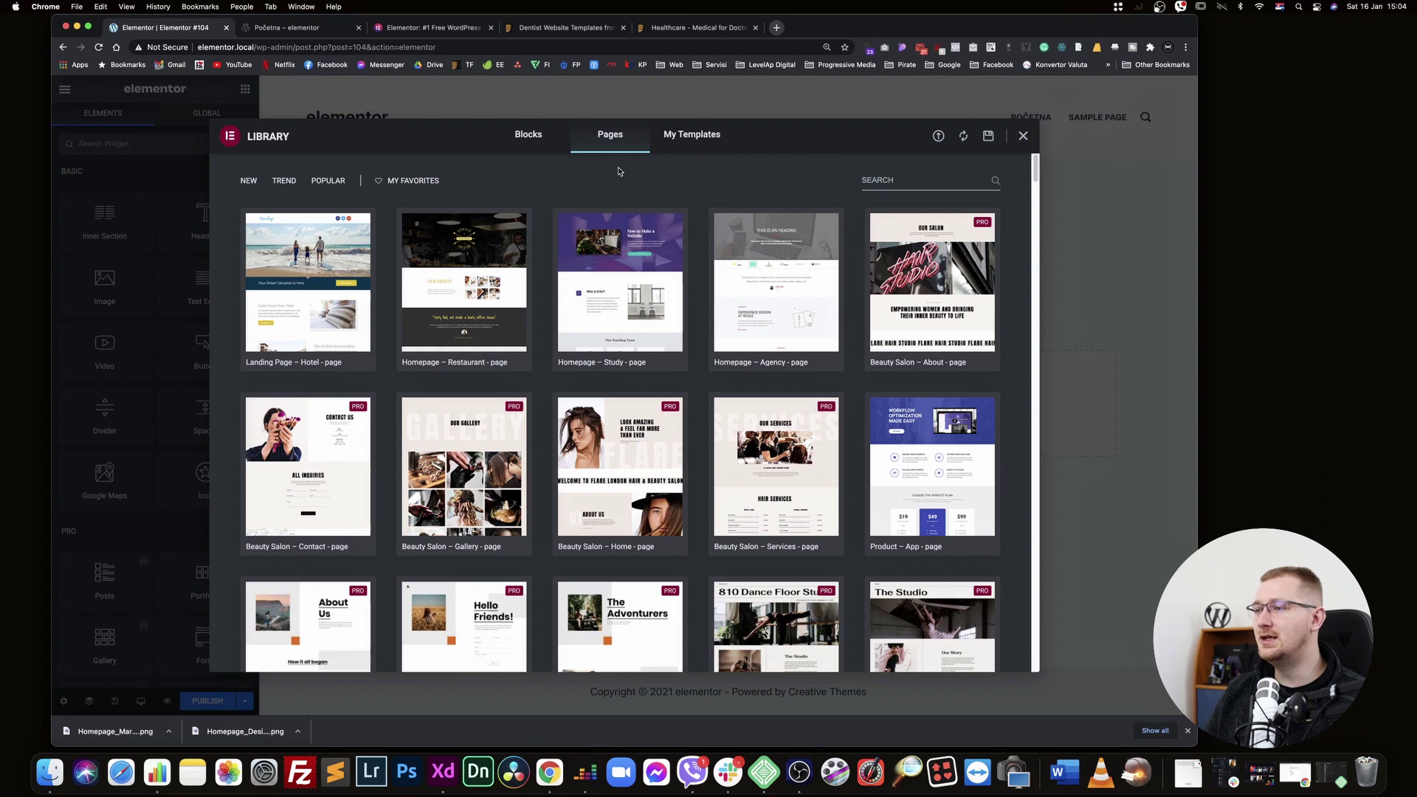
scroll(583, 296, down, 10)
scroll(577, 293, up, 10)
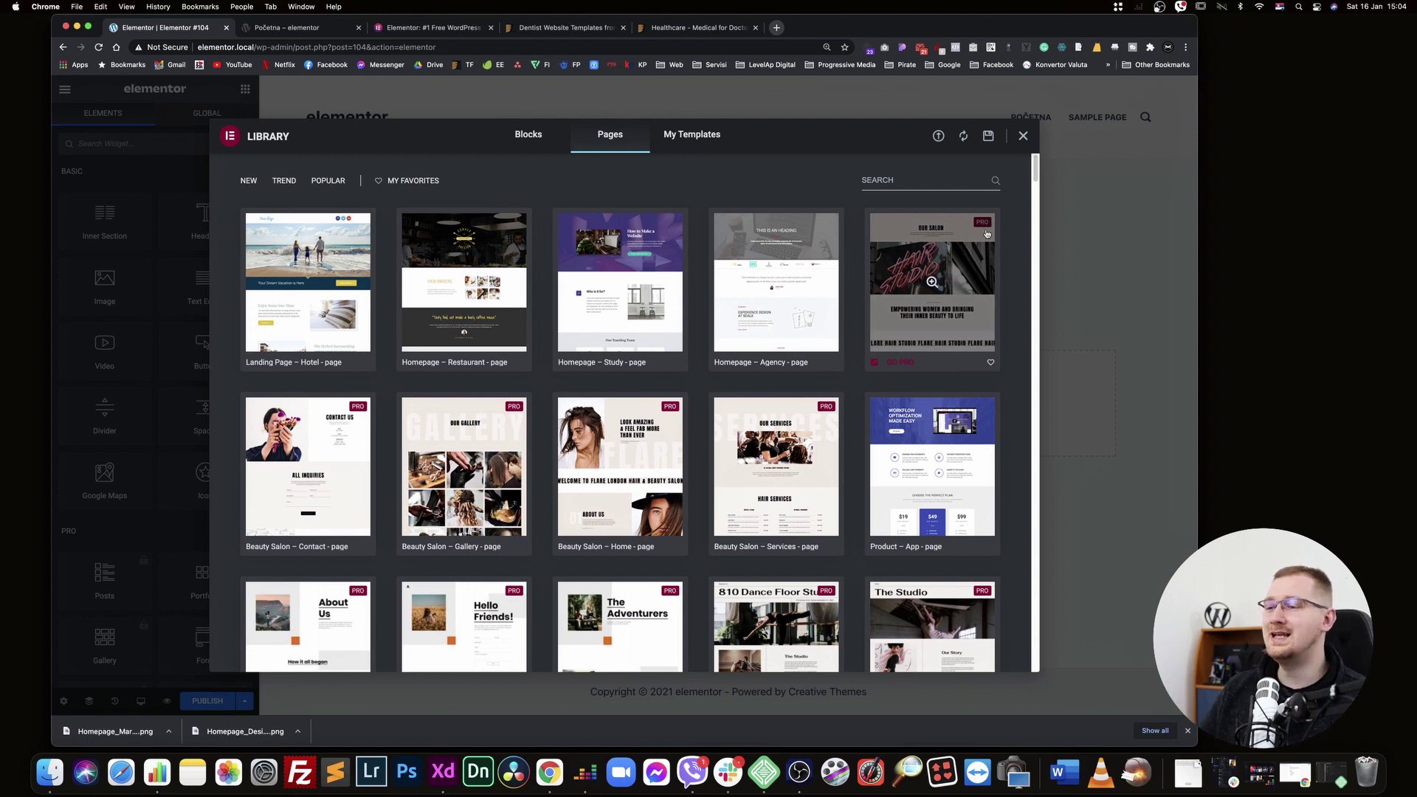
Preview the full Beauty Salon – About page template and return to the library
click(980, 281)
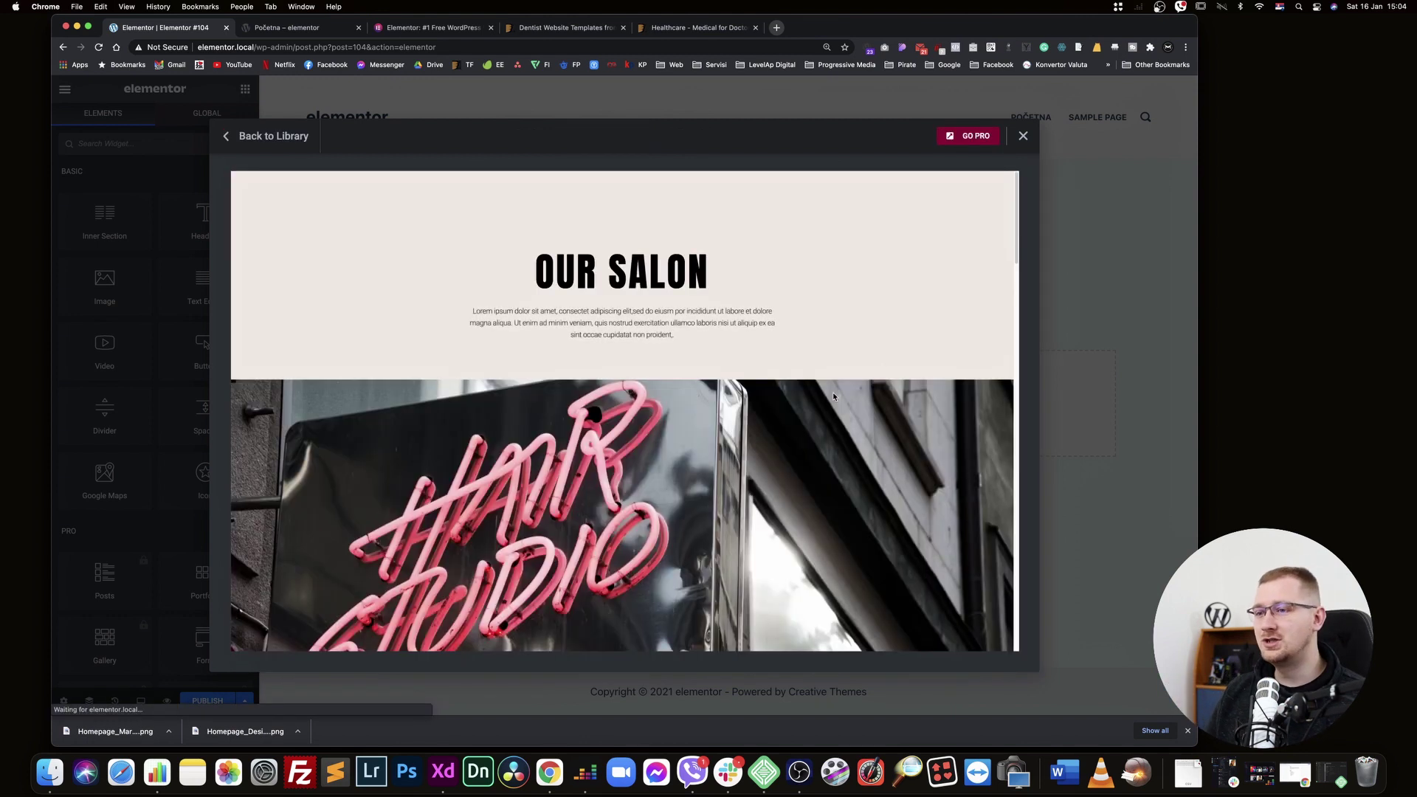
scroll(832, 391, down, 5)
scroll(833, 392, down, 15)
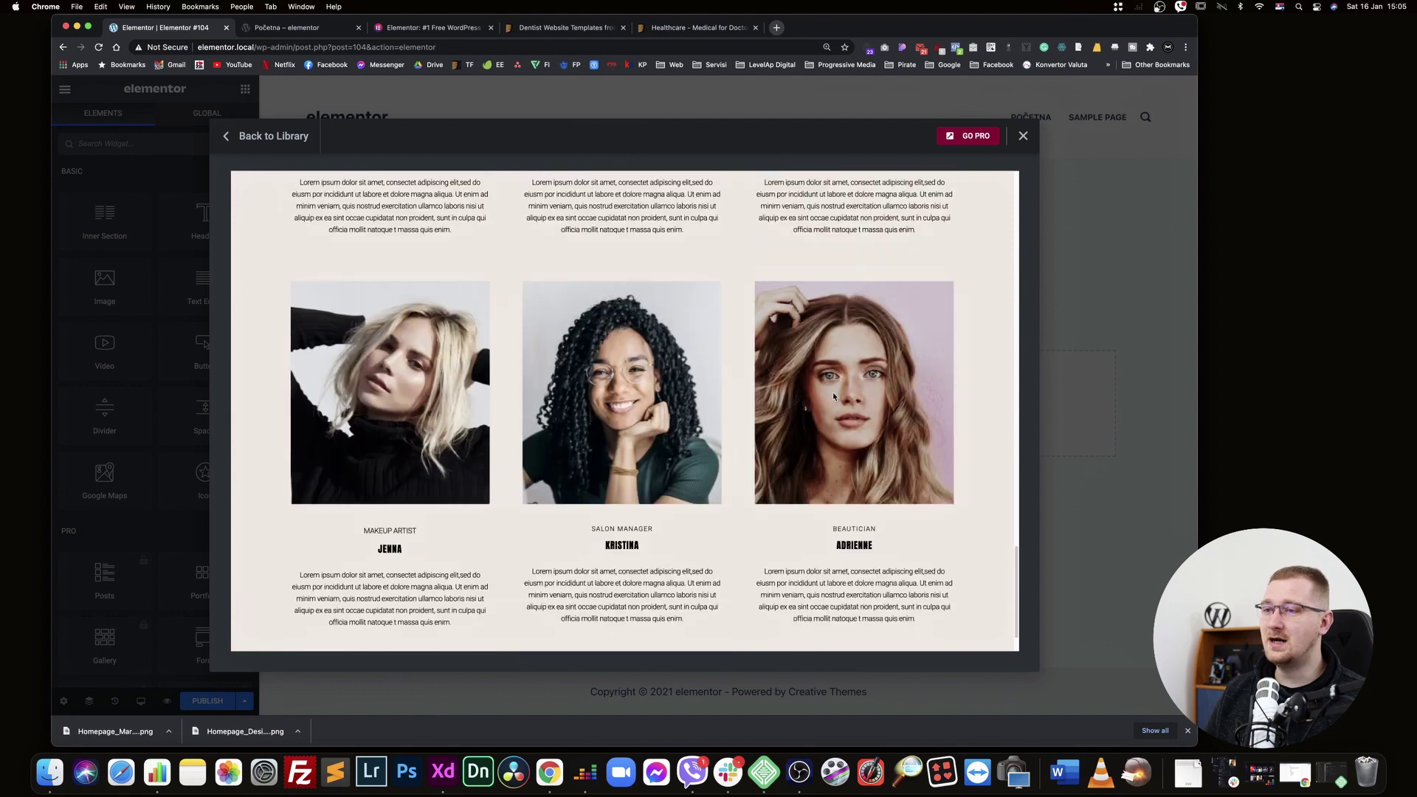
scroll(832, 396, up, 20)
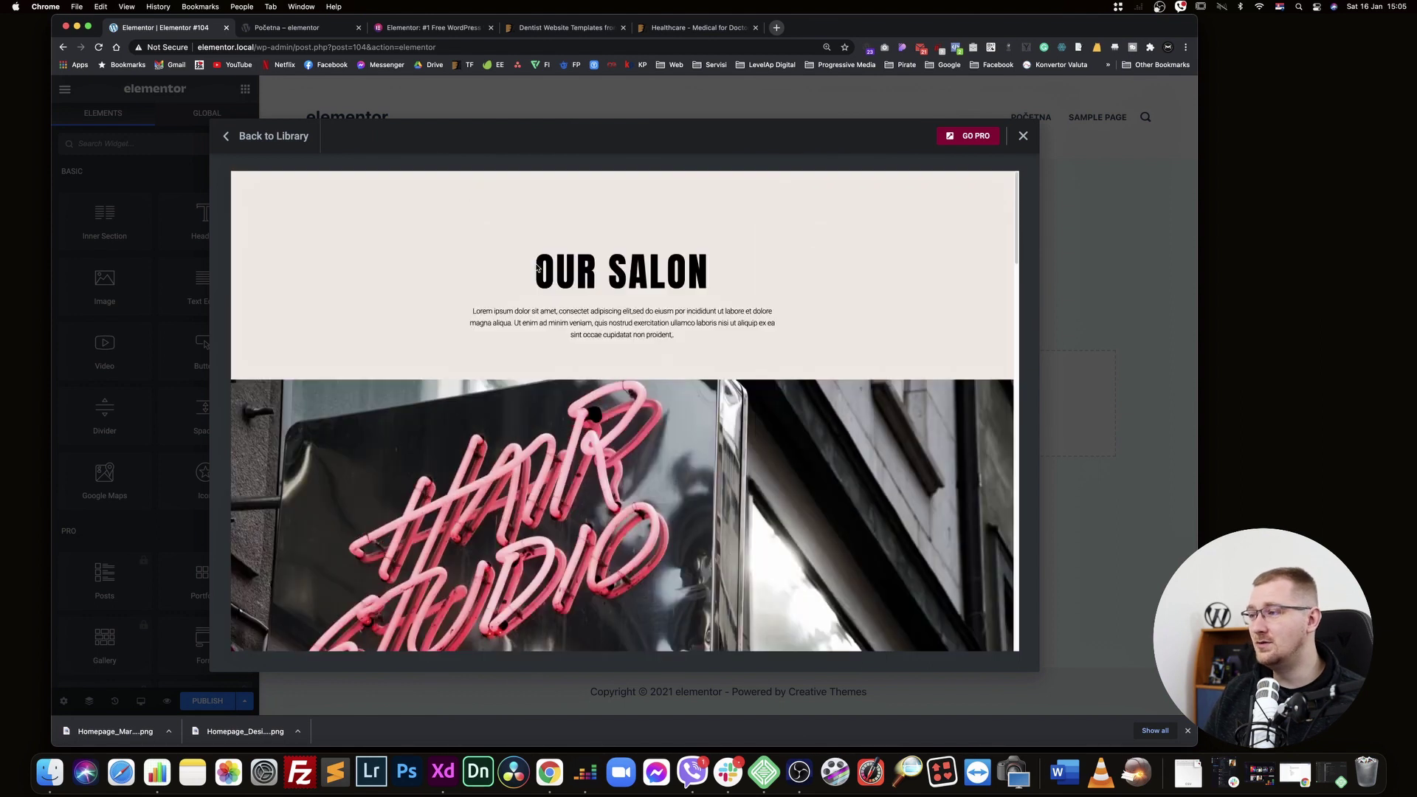
click(262, 143)
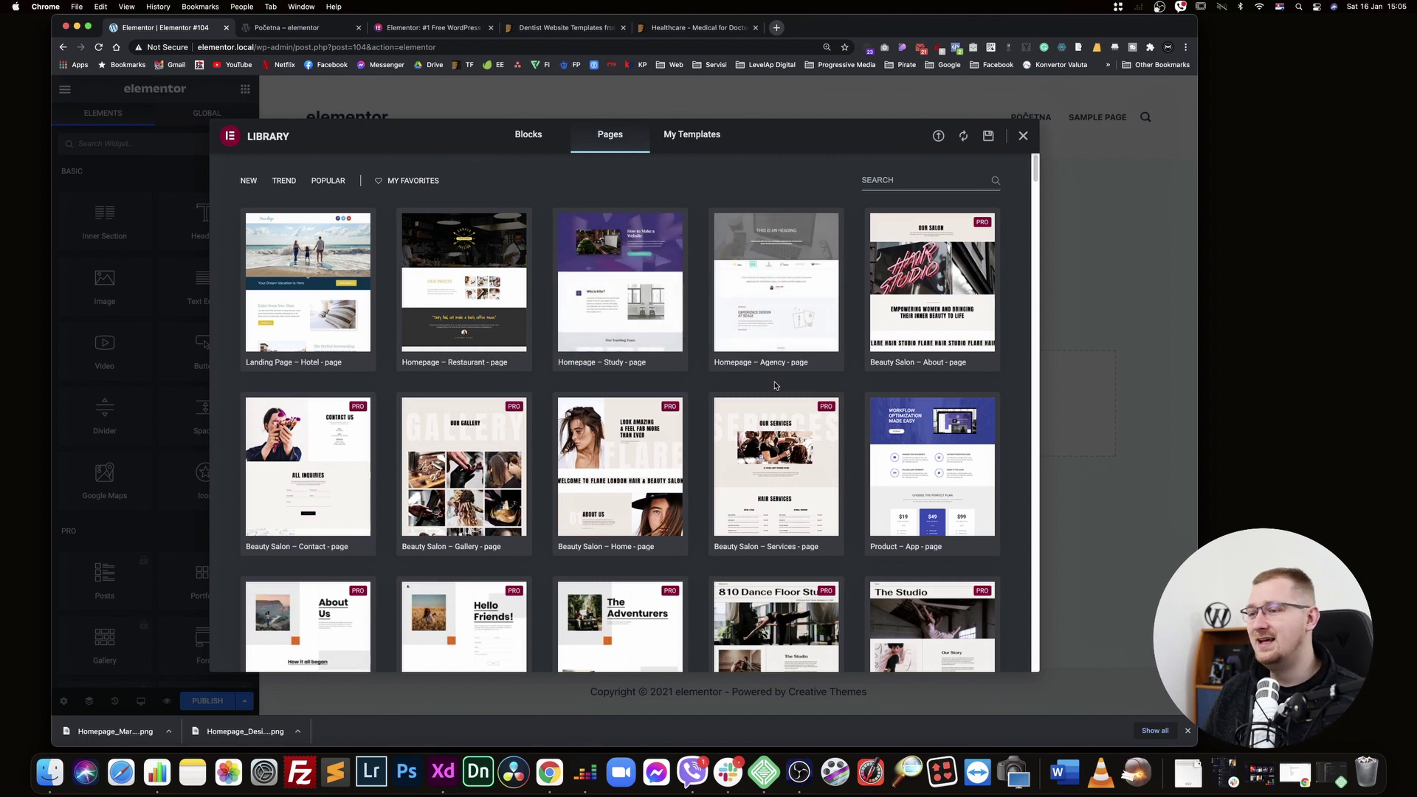
Insert the Landing Page – Hotel template, connecting the site to the Template Library with the existing account
mouse_move(736, 373)
mouse_move(311, 333)
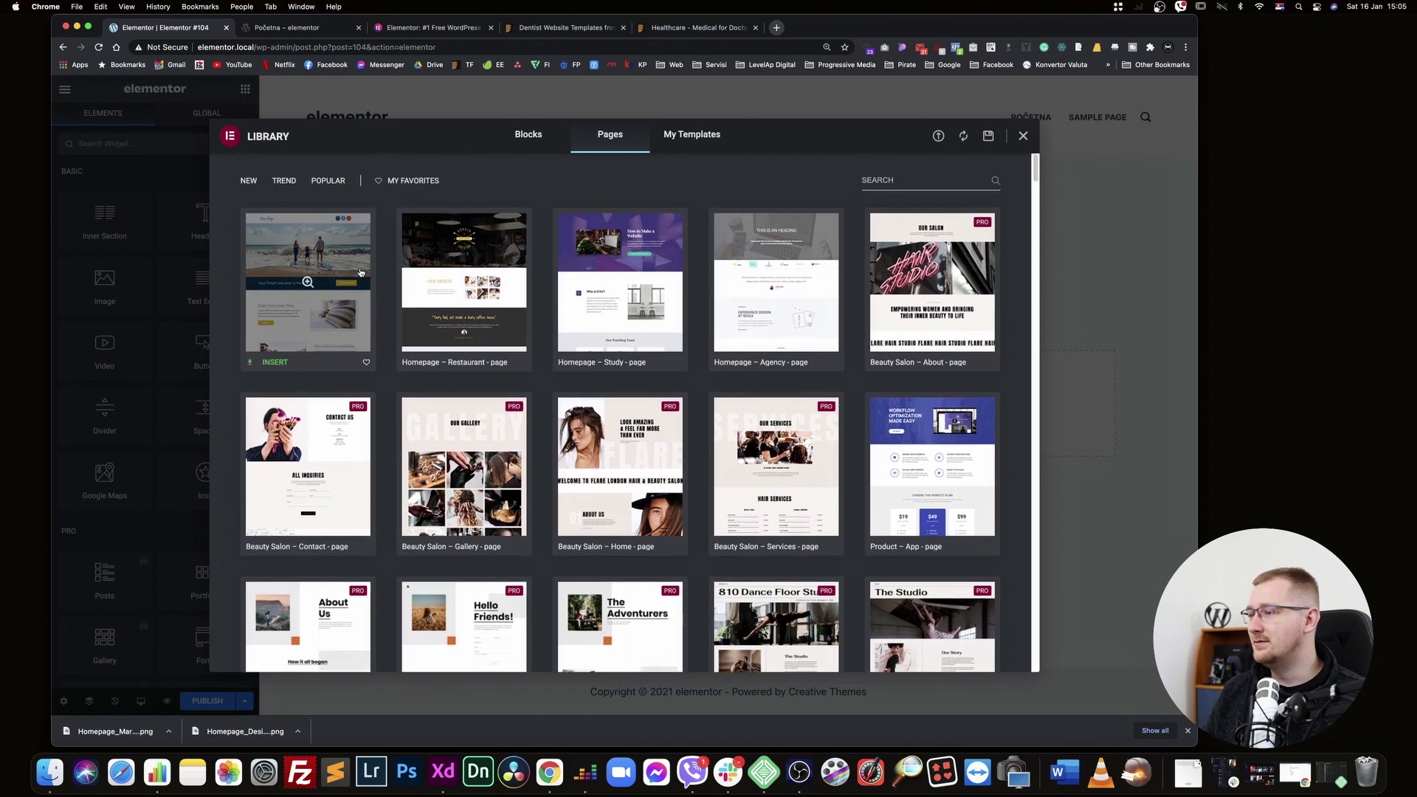
click(274, 363)
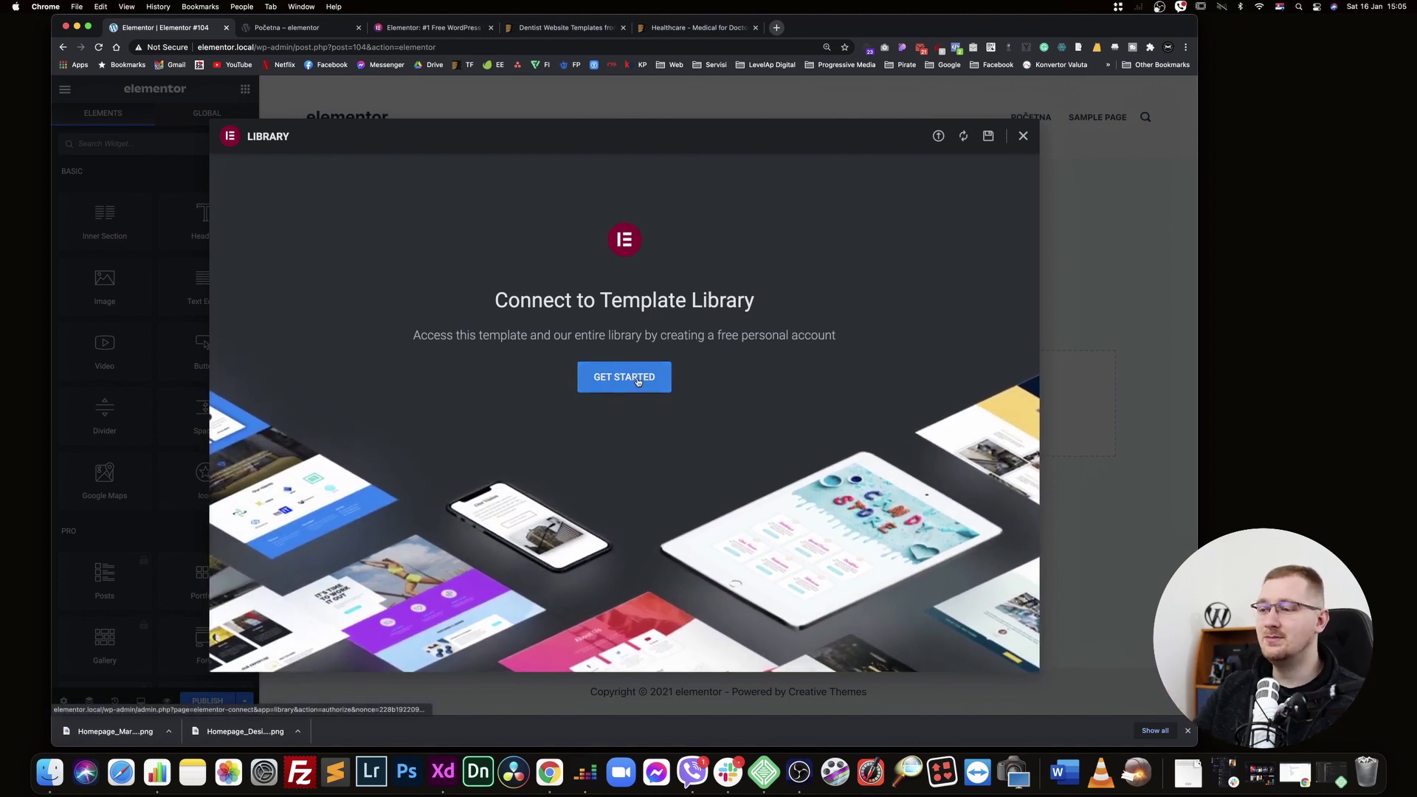
click(639, 376)
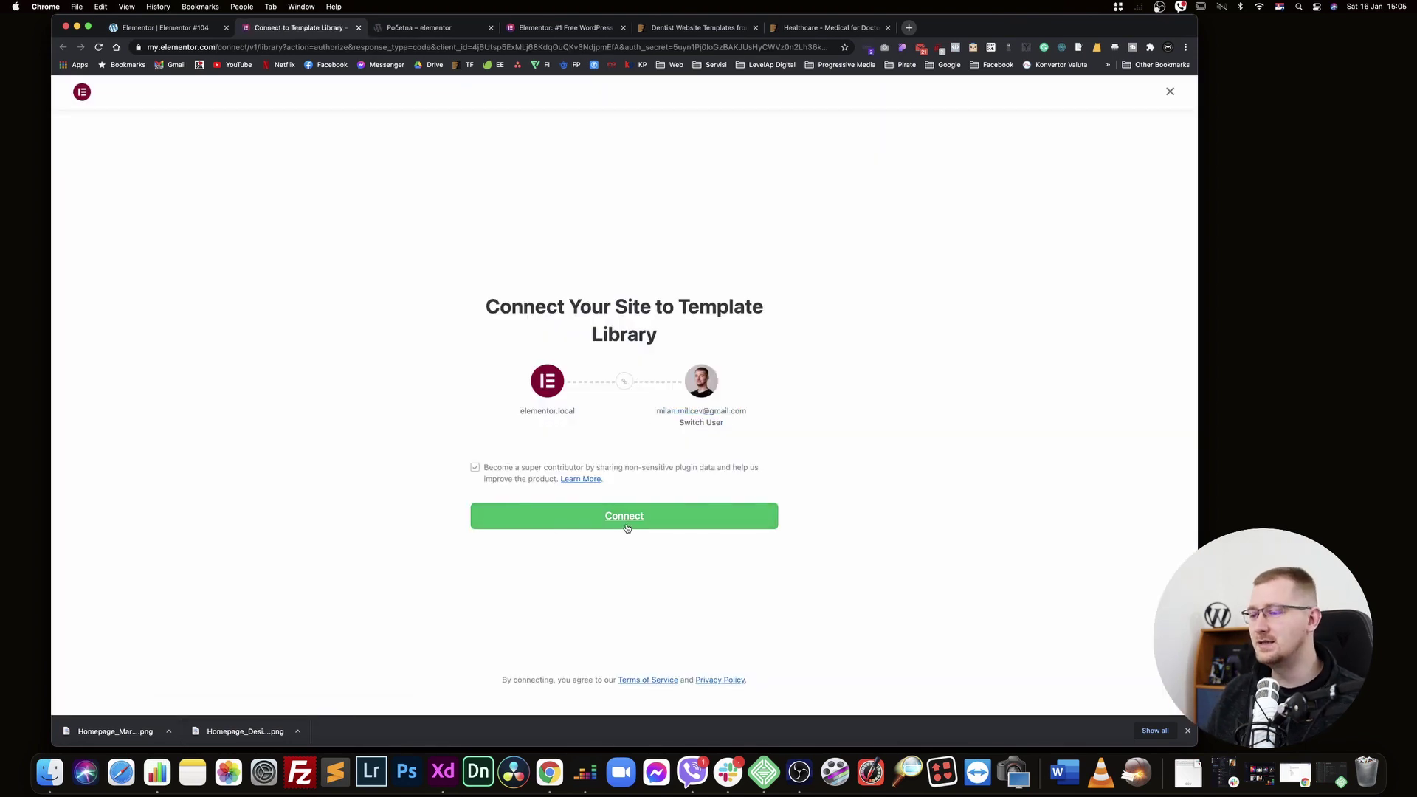
click(629, 521)
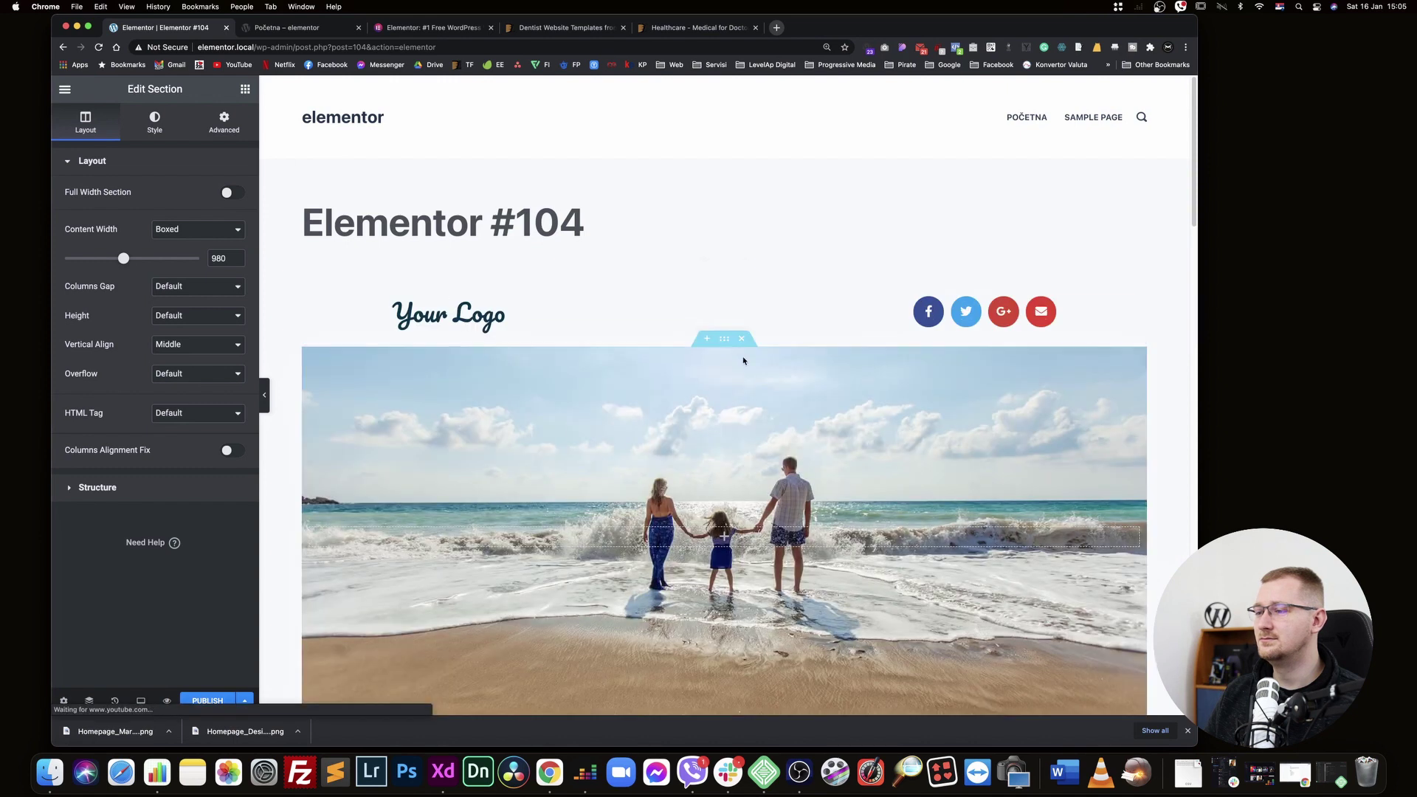
scroll(741, 359, down, 3)
scroll(638, 293, up, 3)
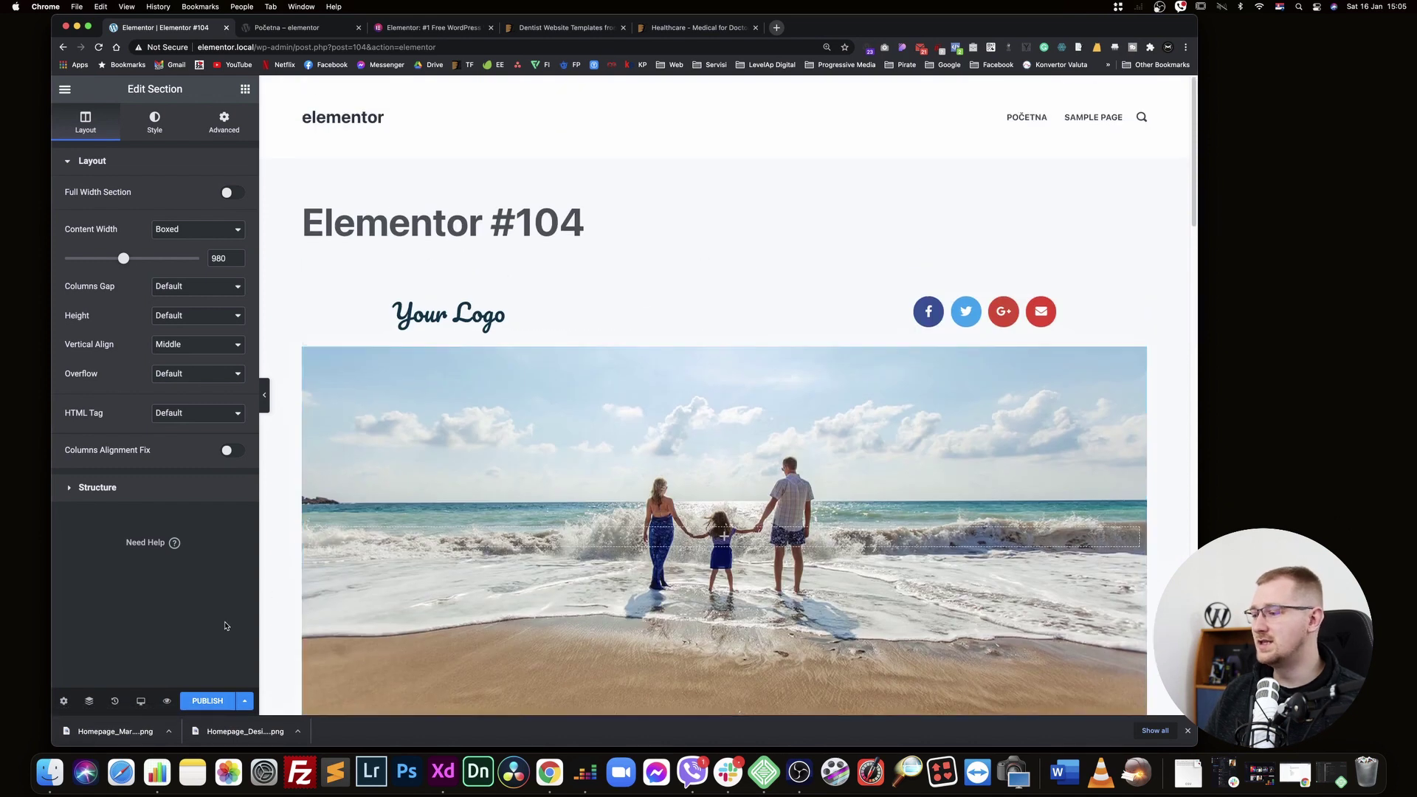
Set the page layout to Elementor Full Width in the post settings and publish the post
click(64, 702)
click(197, 507)
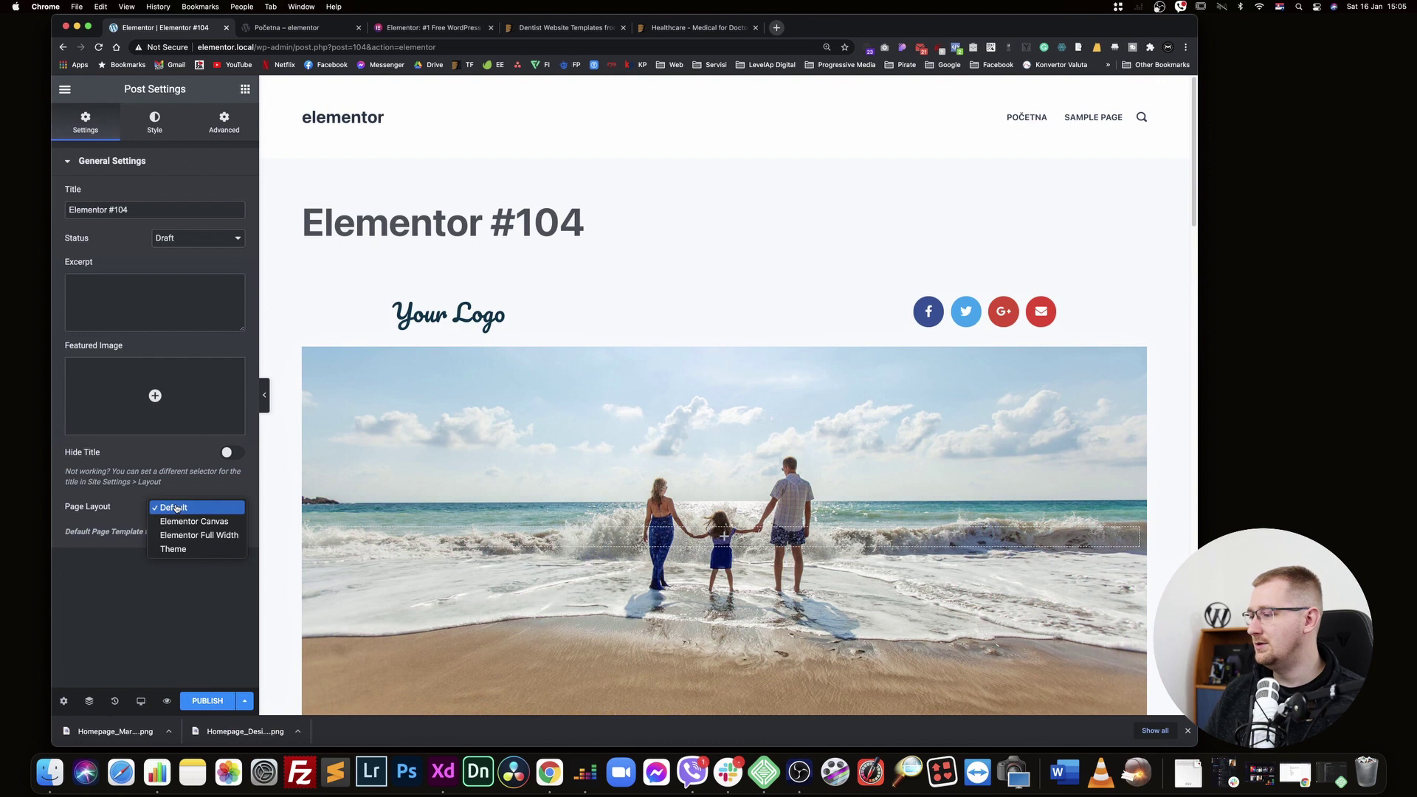
click(234, 536)
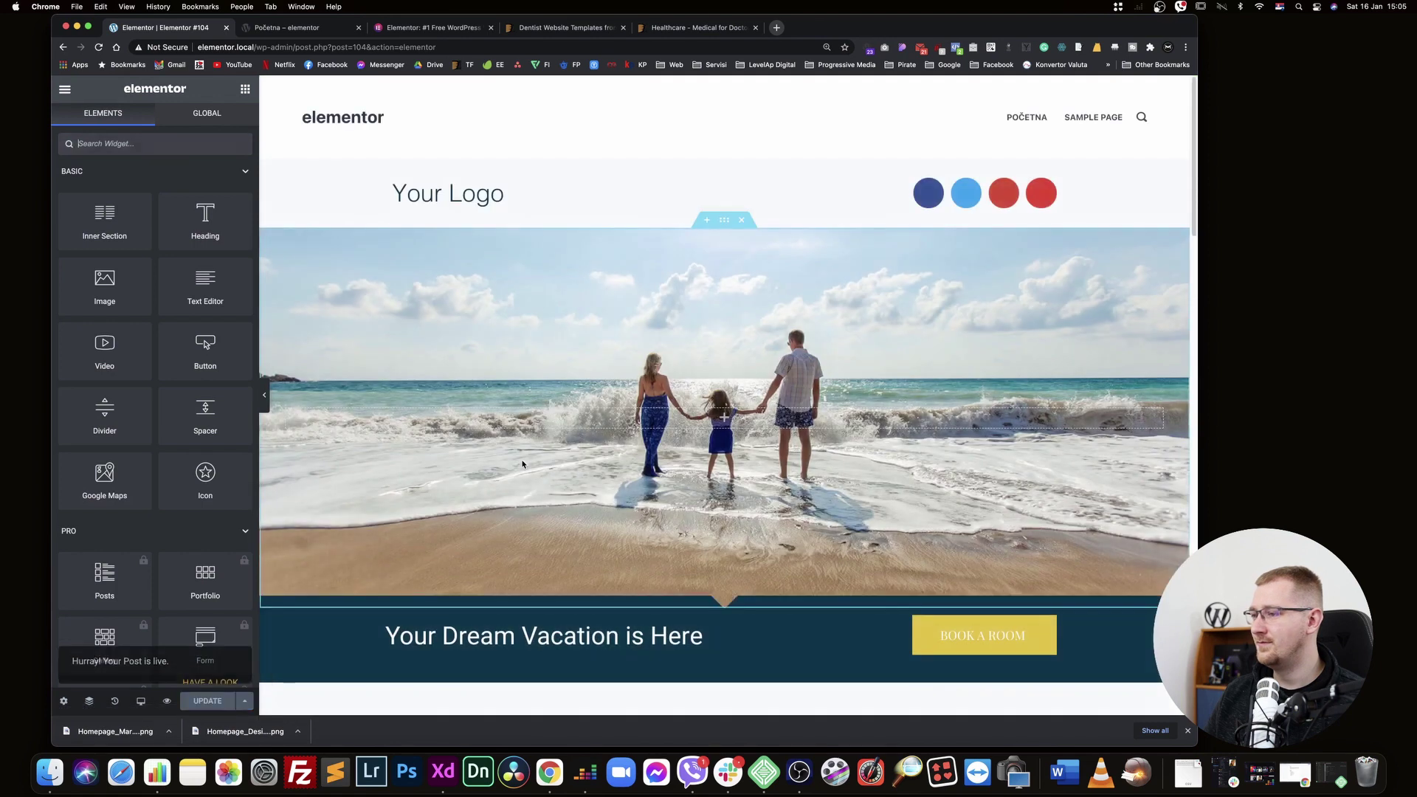
Review the inserted hotel landing page down its length with the editing panel collapsed, and restore the panel
scroll(523, 464, down, 1)
scroll(750, 296, down, 5)
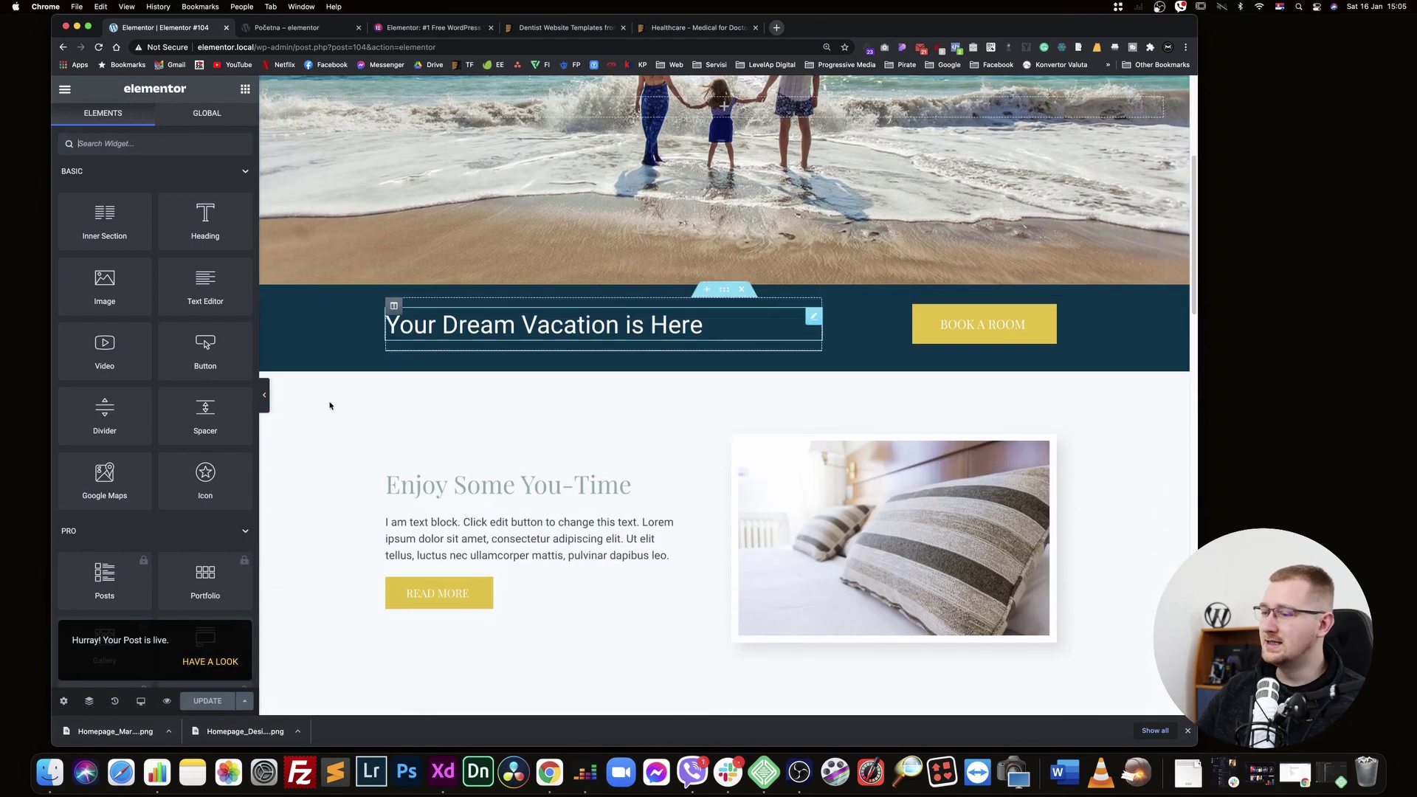
click(264, 395)
scroll(744, 437, down, 15)
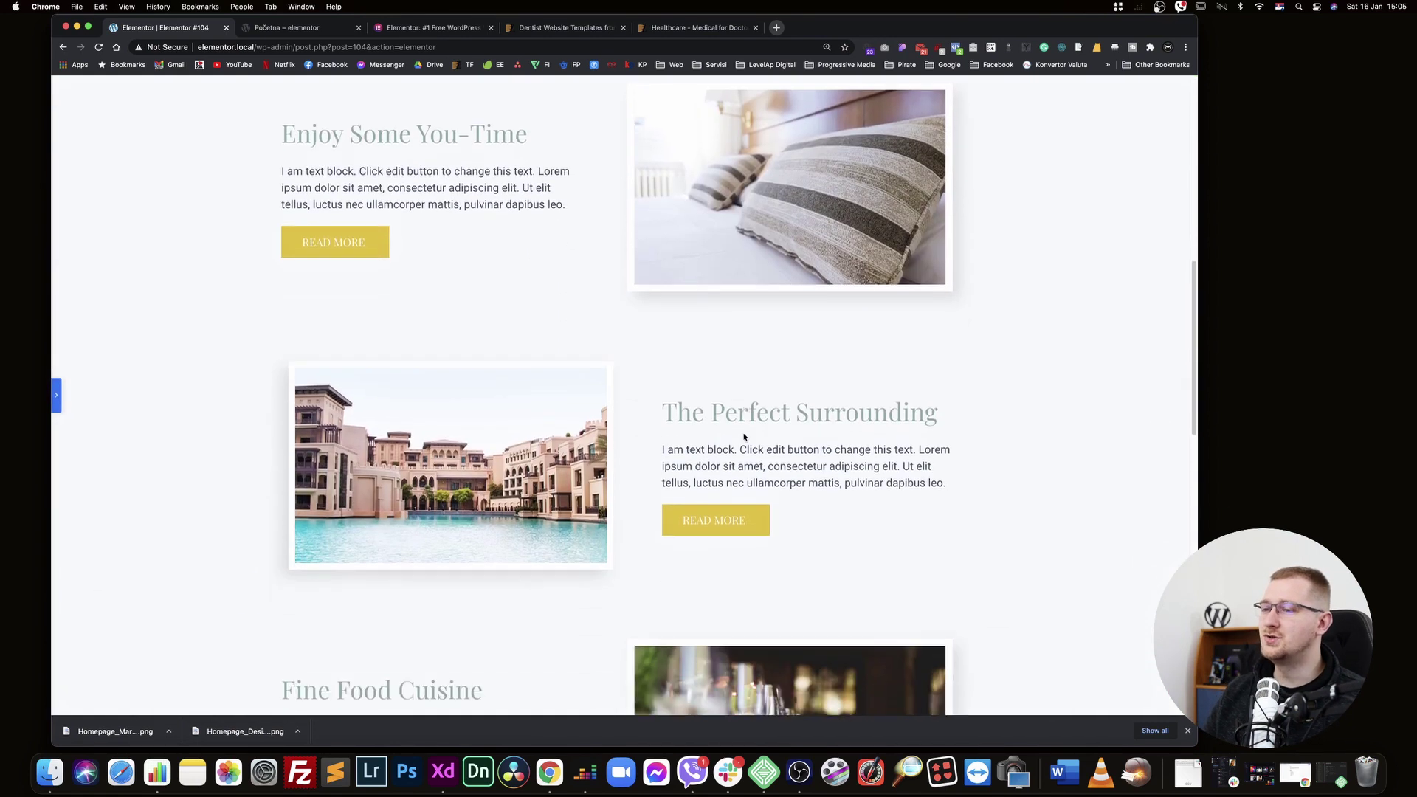
scroll(744, 438, up, 20)
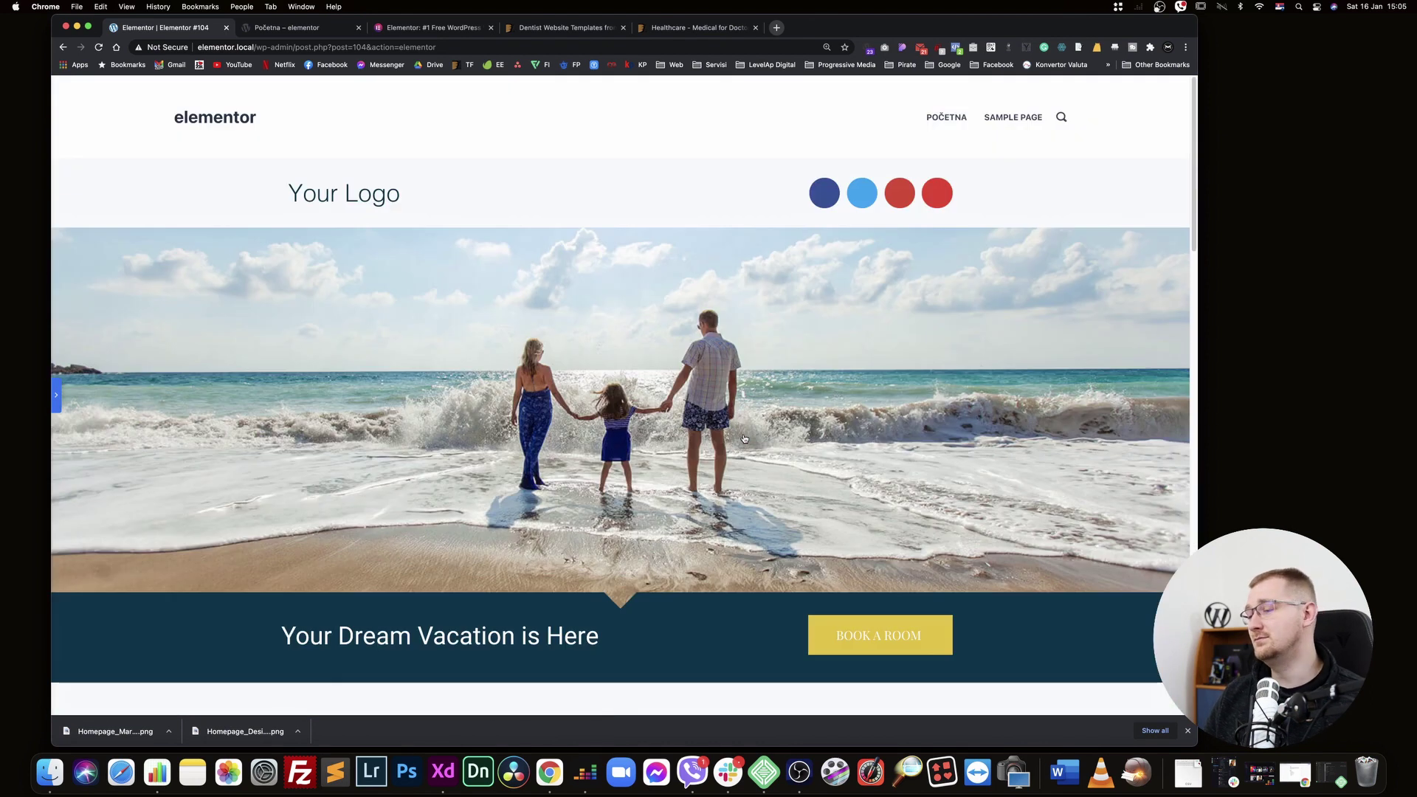
click(57, 394)
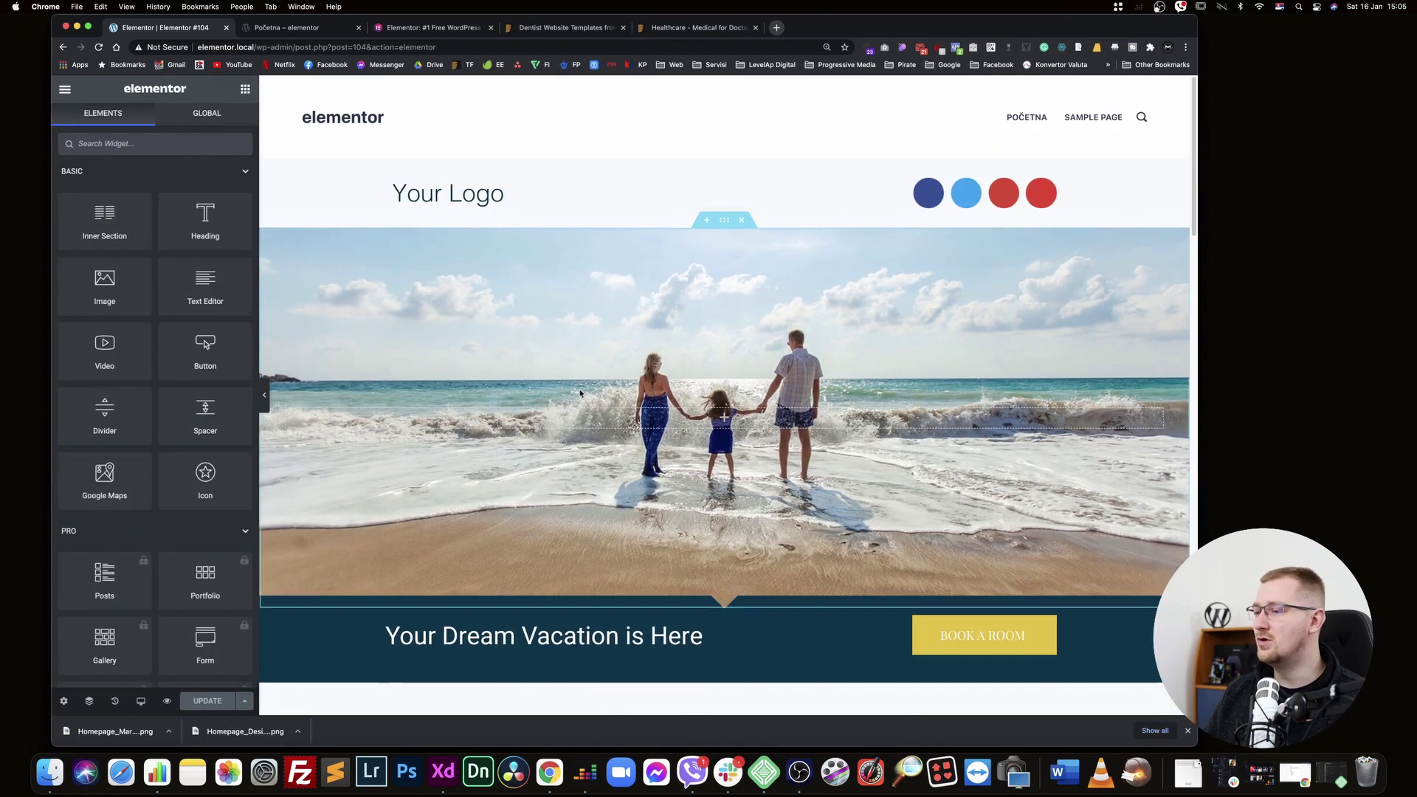
Reopen the template library below the page content, preview the Beauty Salon – About template and switch to the block templates
scroll(845, 524, down, 10)
scroll(845, 523, down, 10)
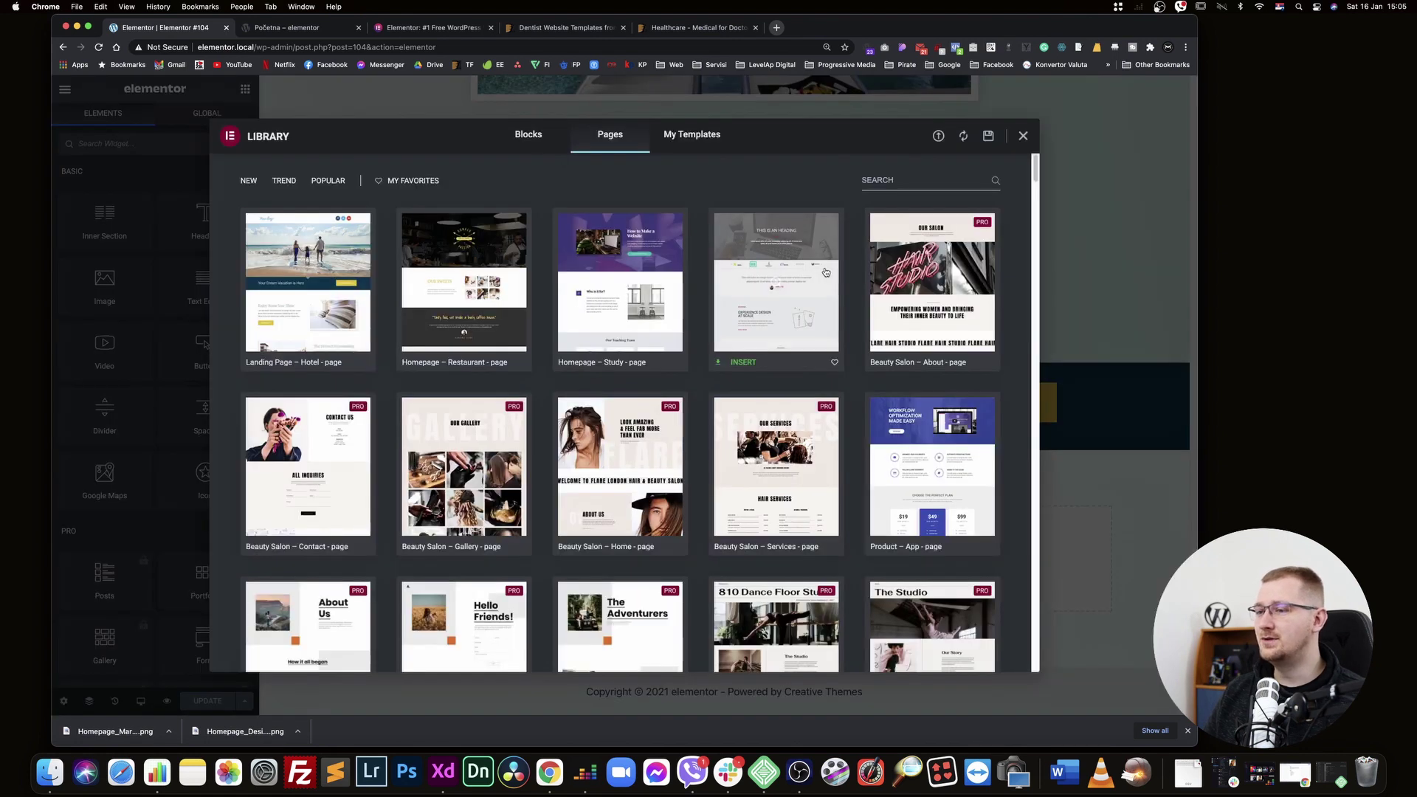
click(984, 276)
scroll(667, 293, down, 5)
scroll(666, 293, down, 5)
scroll(395, 214, up, 10)
click(280, 140)
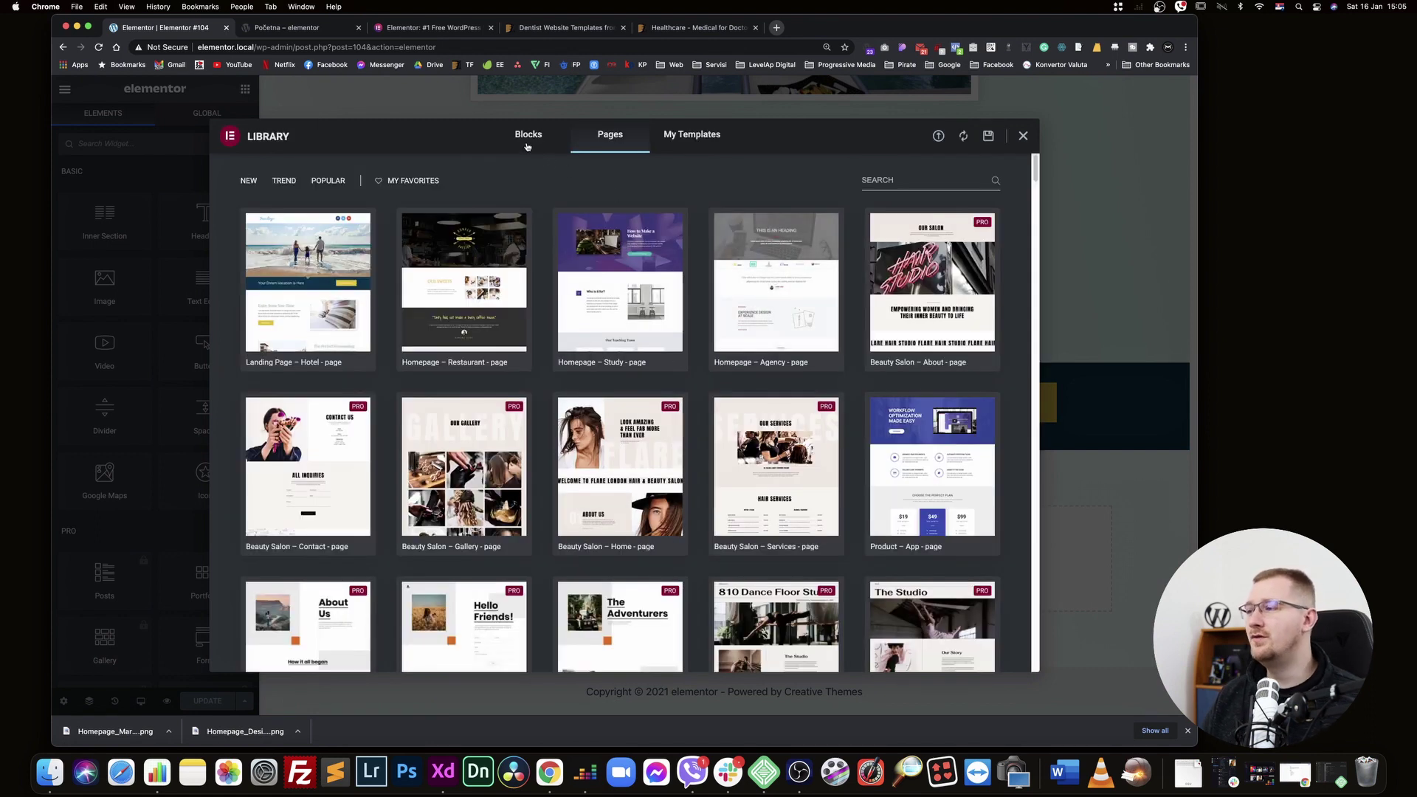
click(527, 144)
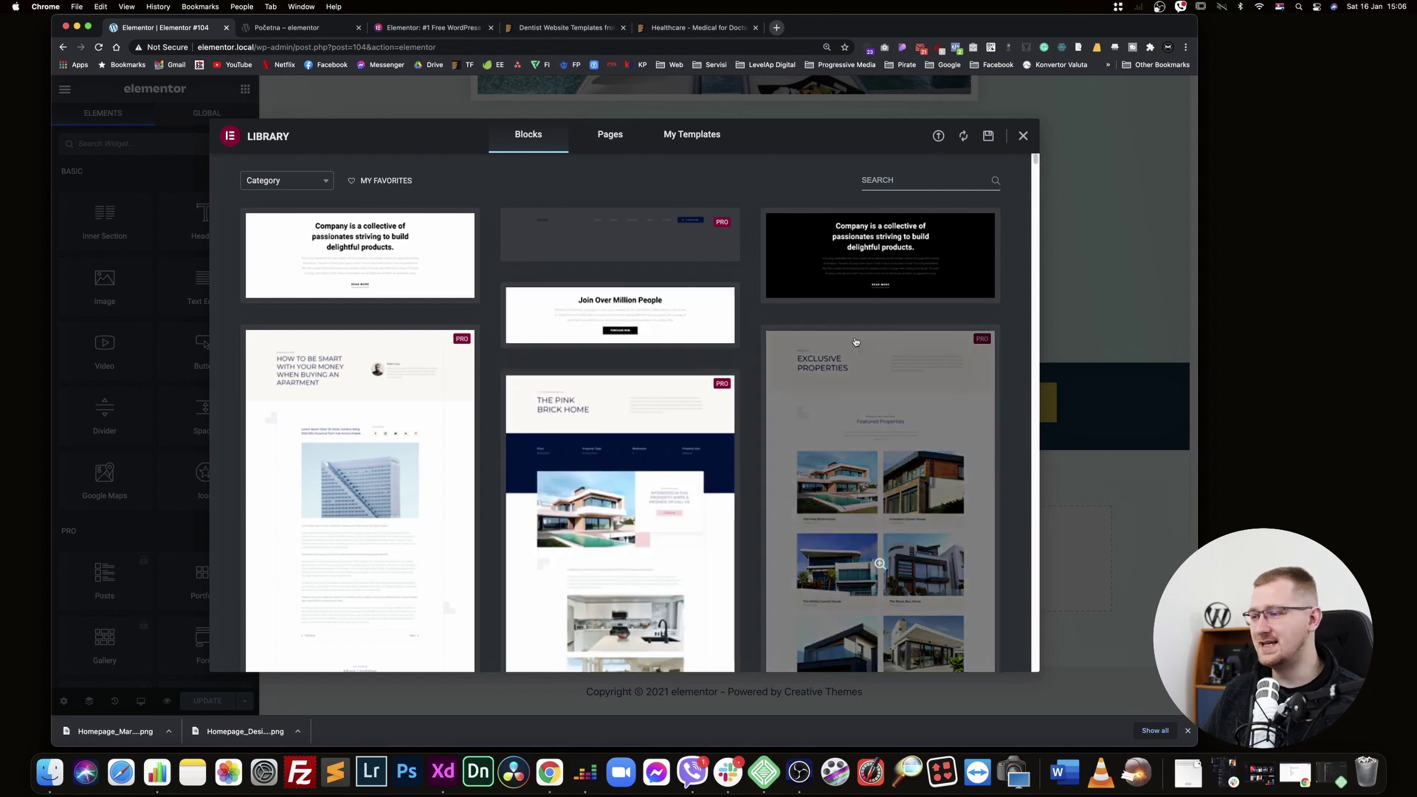
Browse the library's block templates, filtering them by the About category and by Call To Action
scroll(759, 451, down, 10)
scroll(759, 451, up, 10)
click(274, 185)
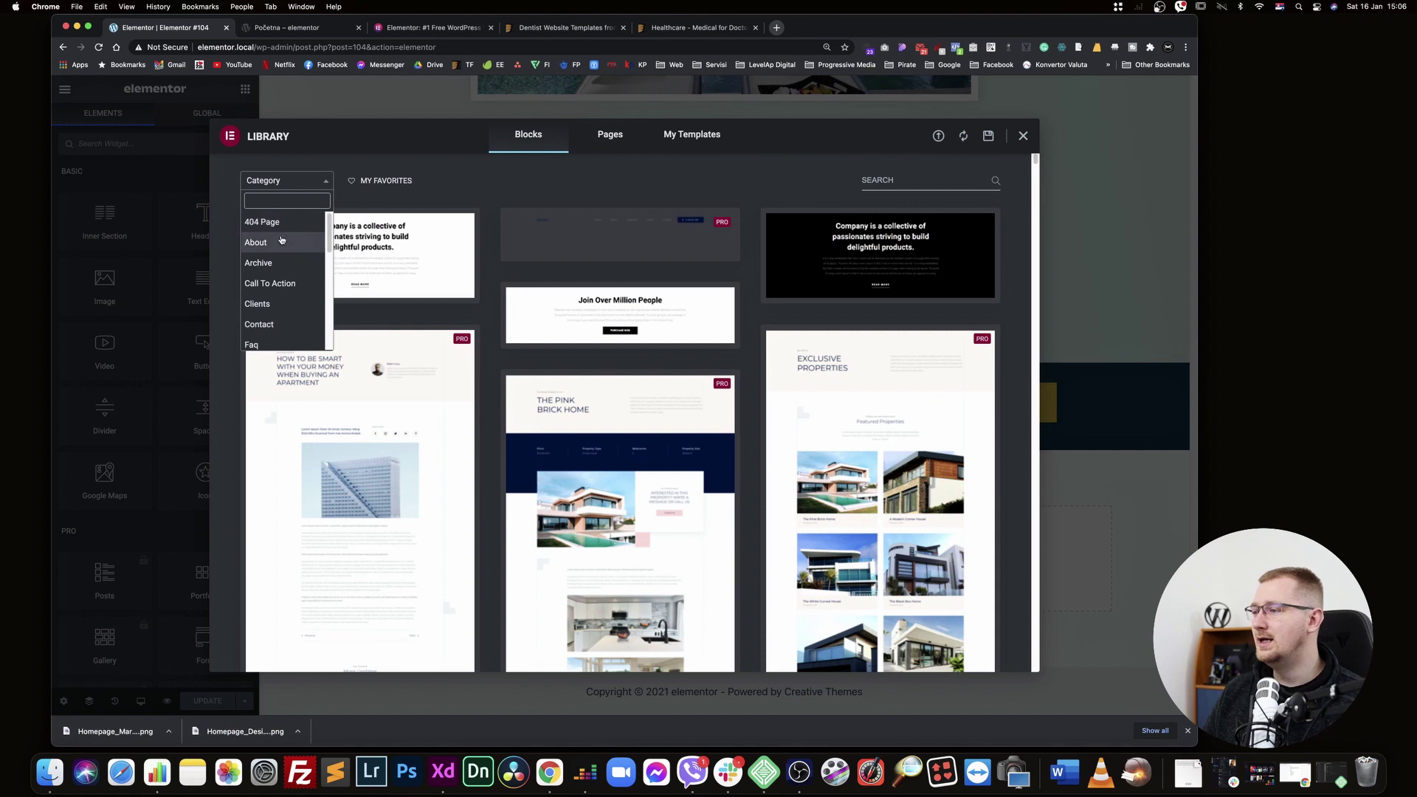
click(259, 250)
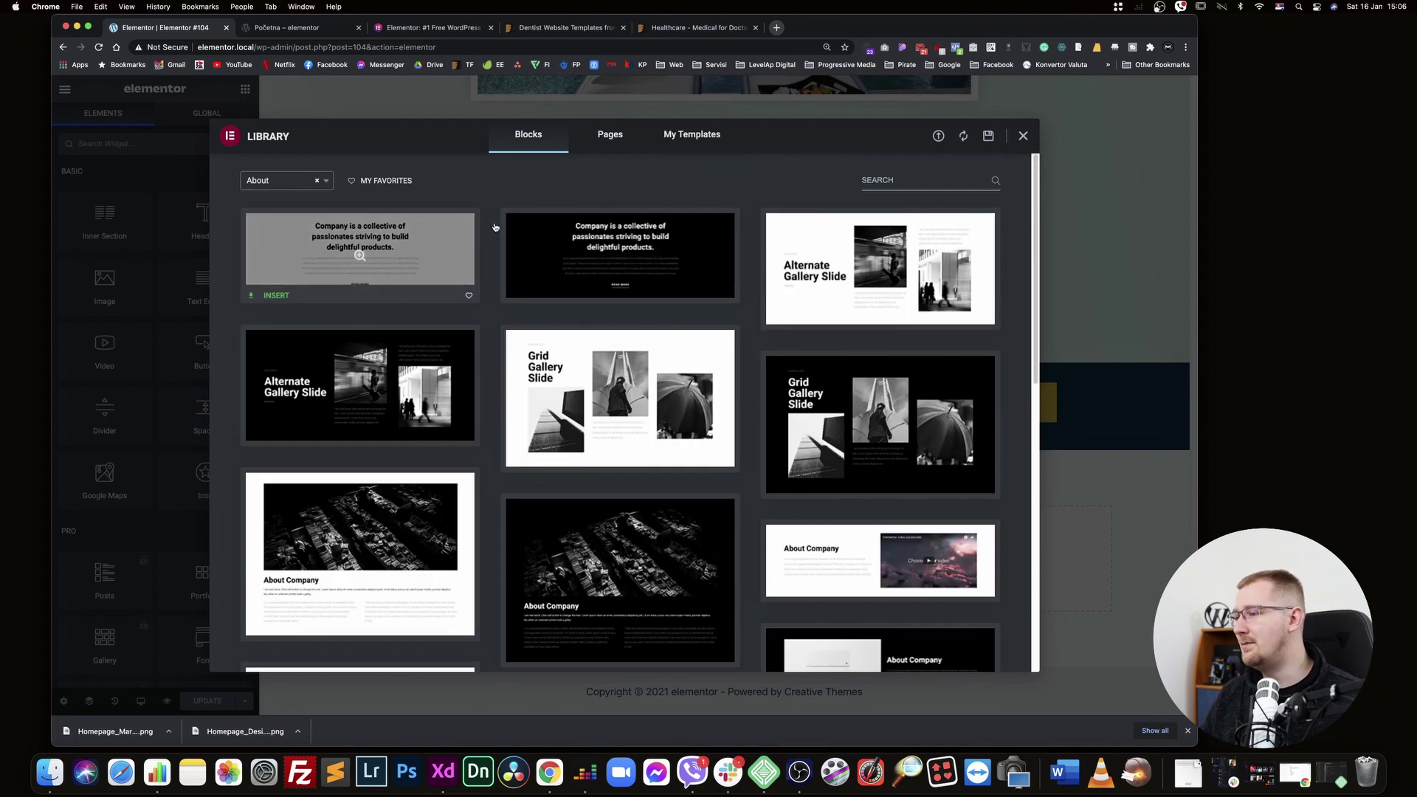
click(264, 179)
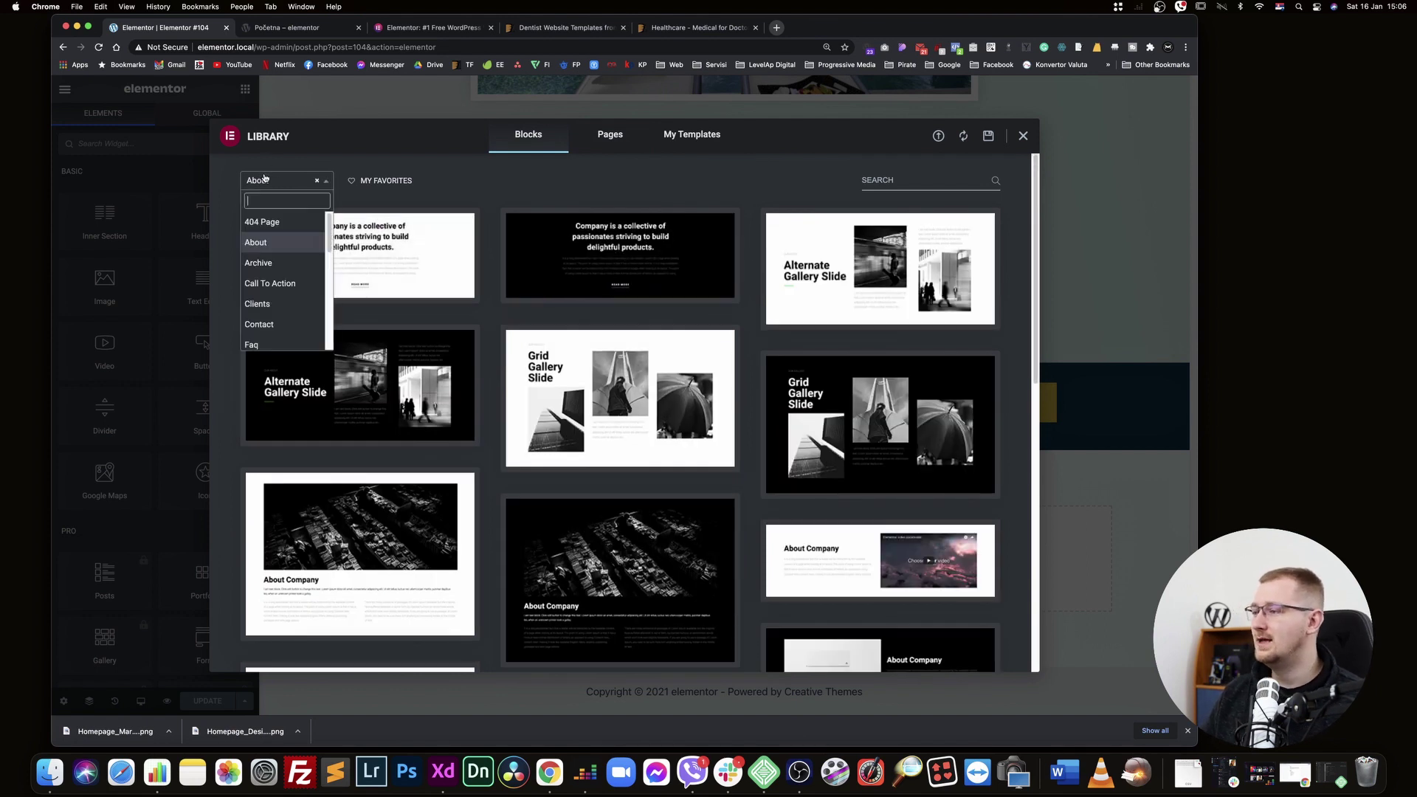
click(284, 284)
Filter the block templates by the Faq category and insert the dark FAQ block with boxed questions at the page's end
click(284, 180)
scroll(299, 274, down, 3)
click(278, 273)
scroll(876, 190, down, 5)
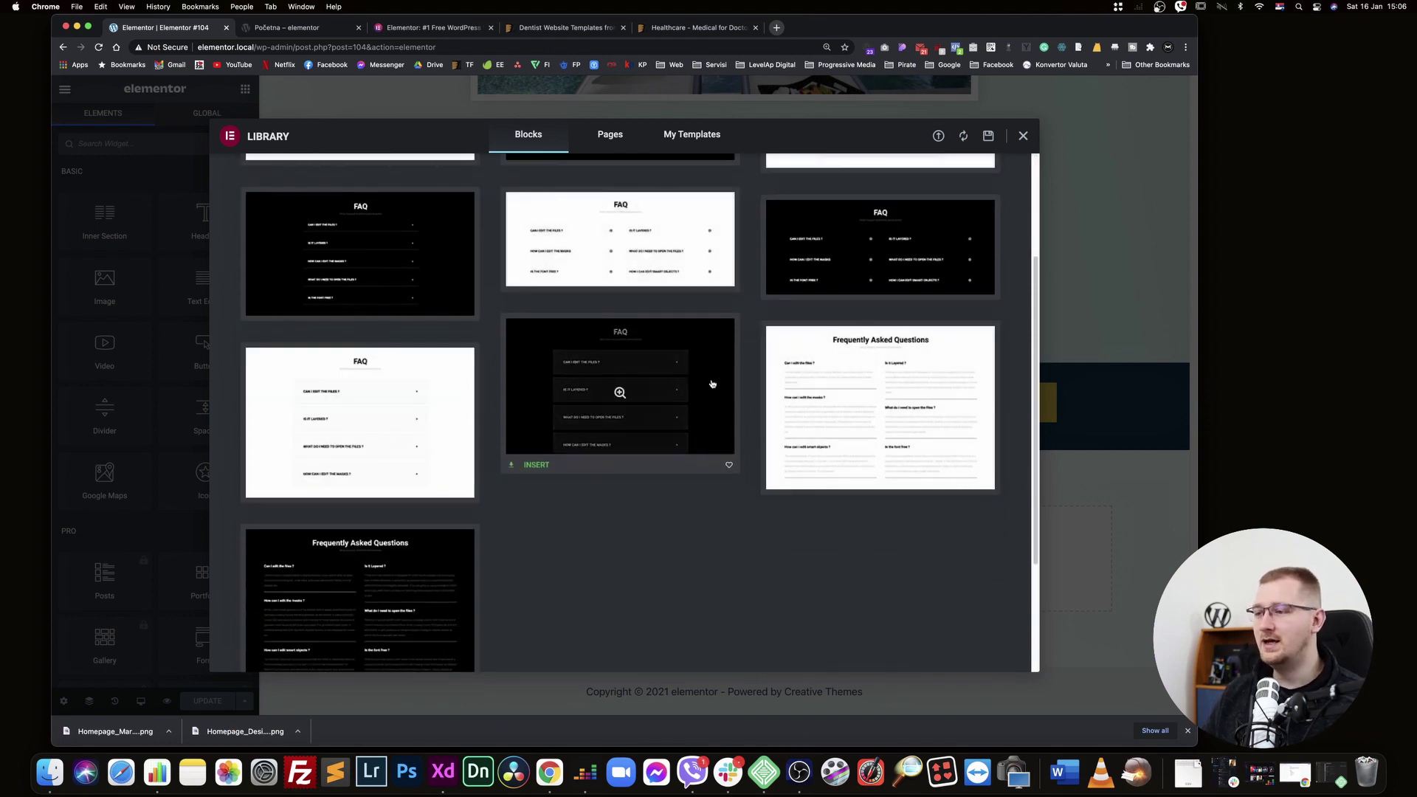
click(533, 465)
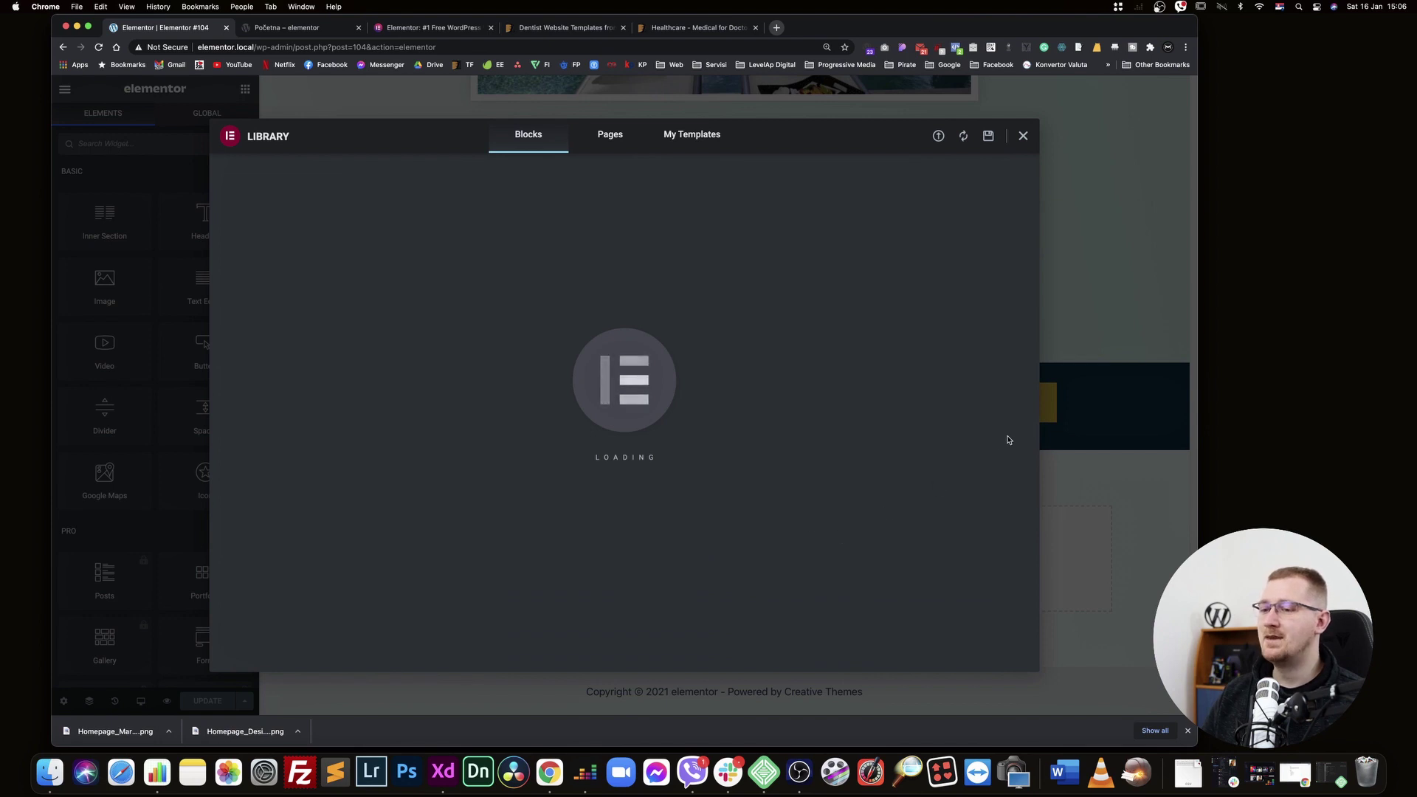
scroll(943, 518, down, 1)
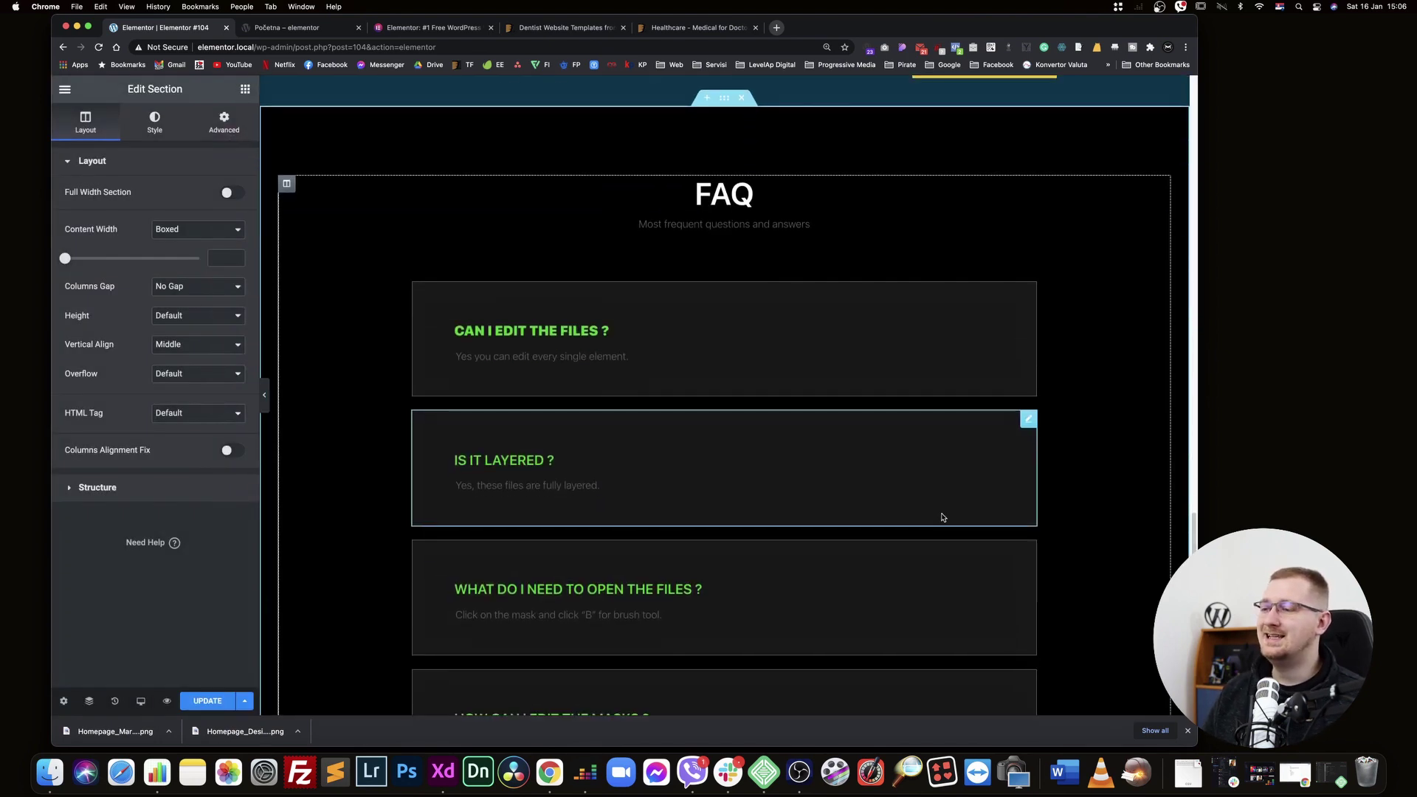
Look over the hotel sections above the FAQ block, switch to the ThemeForest dentist results and Adobe XD, and return to the Elementor editor
scroll(800, 408, up, 20)
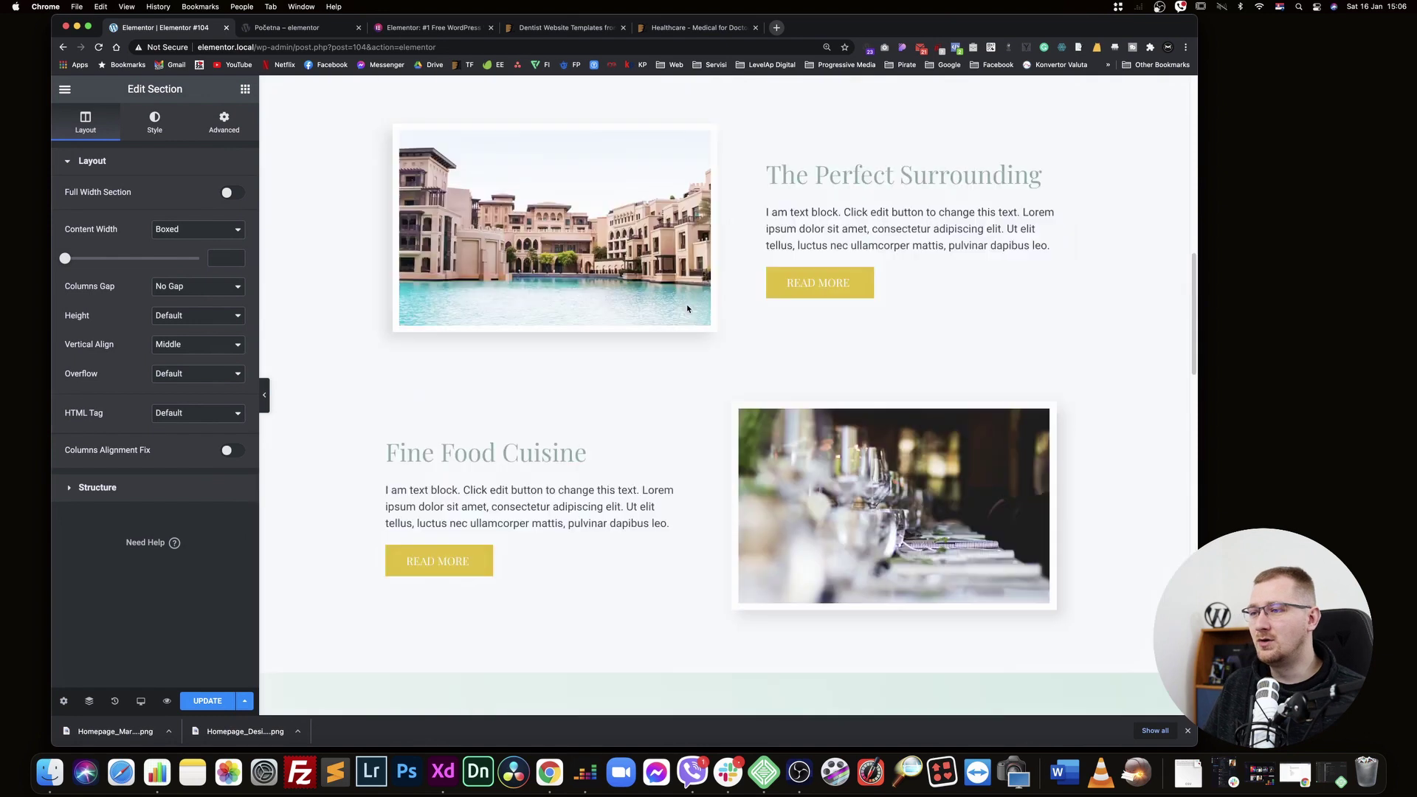
scroll(687, 309, down, 15)
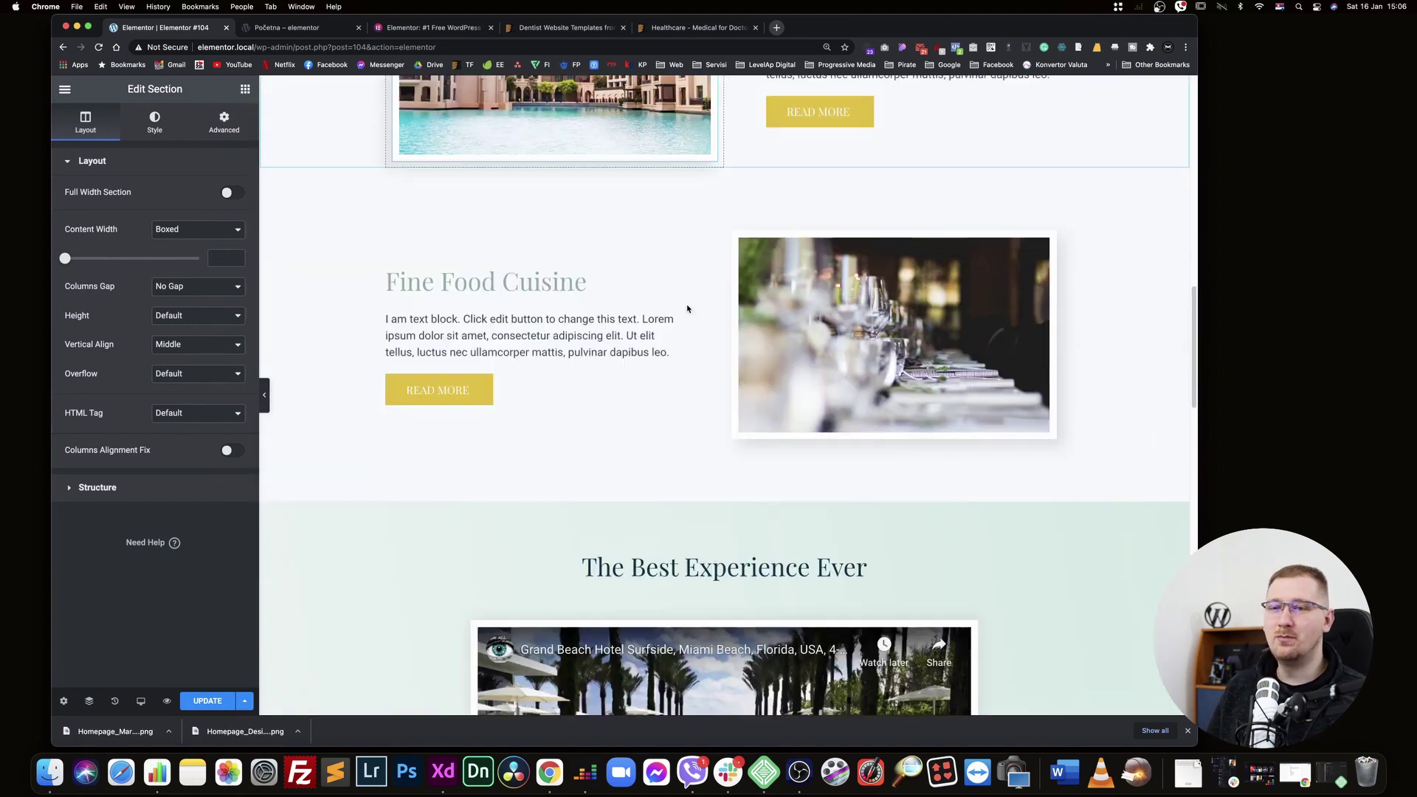
scroll(687, 309, down, 3)
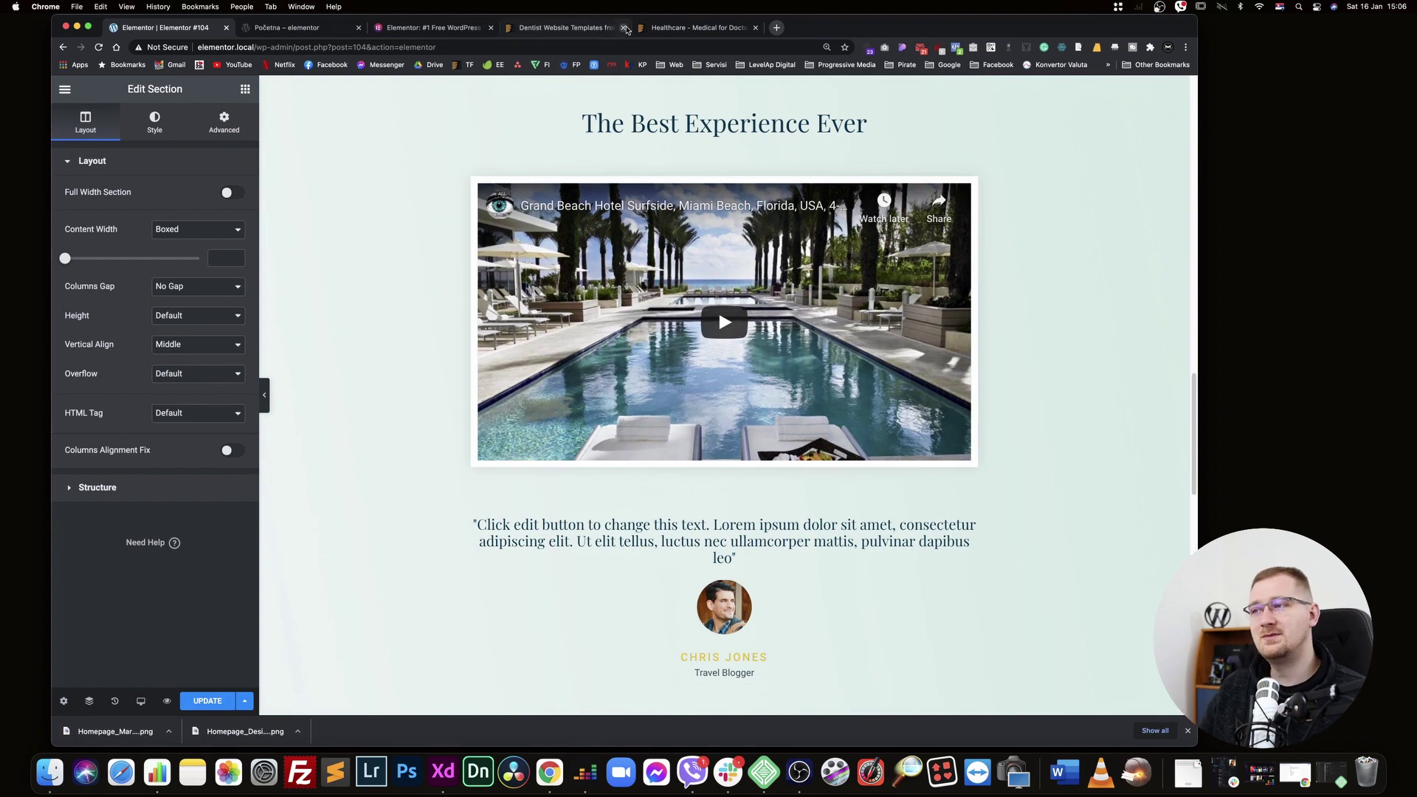
click(565, 28)
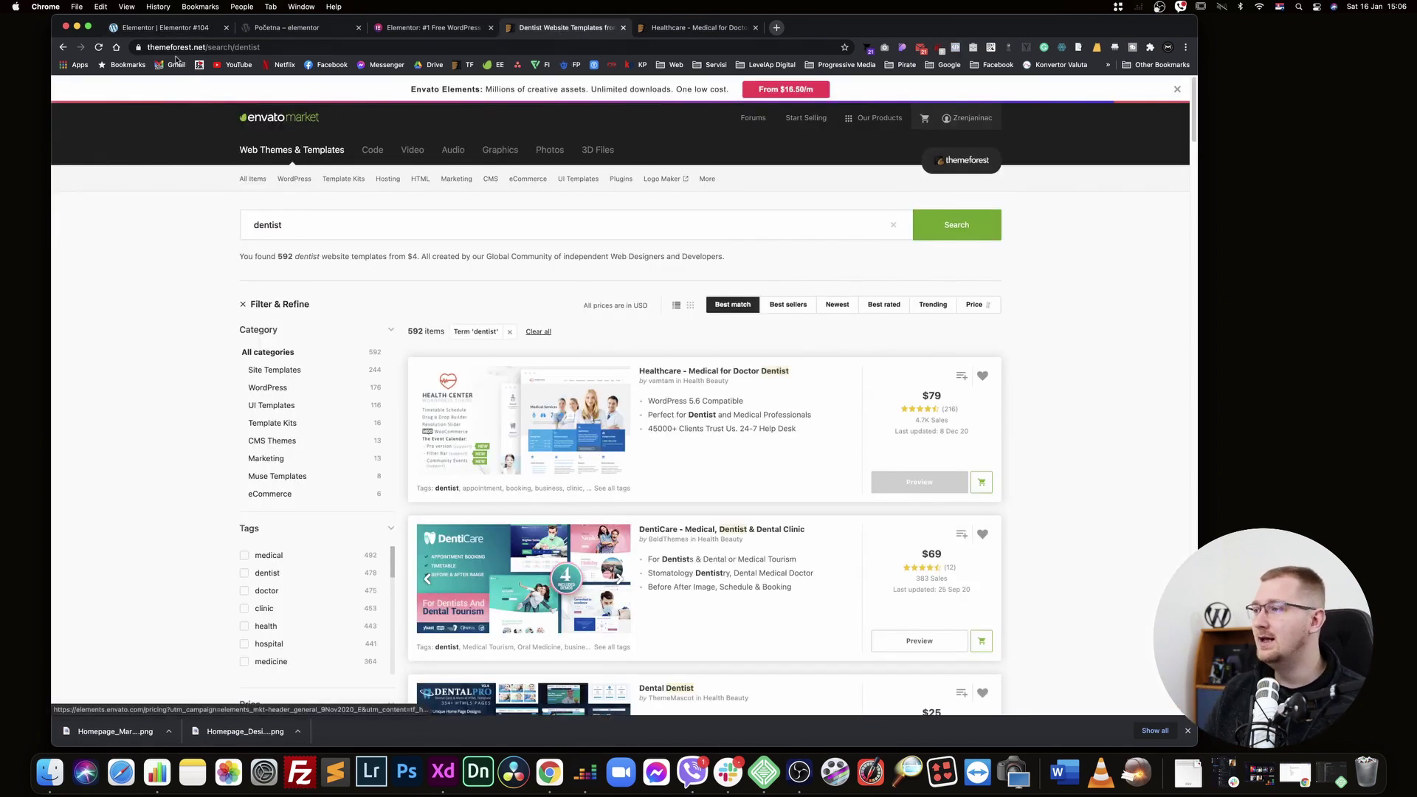
click(164, 28)
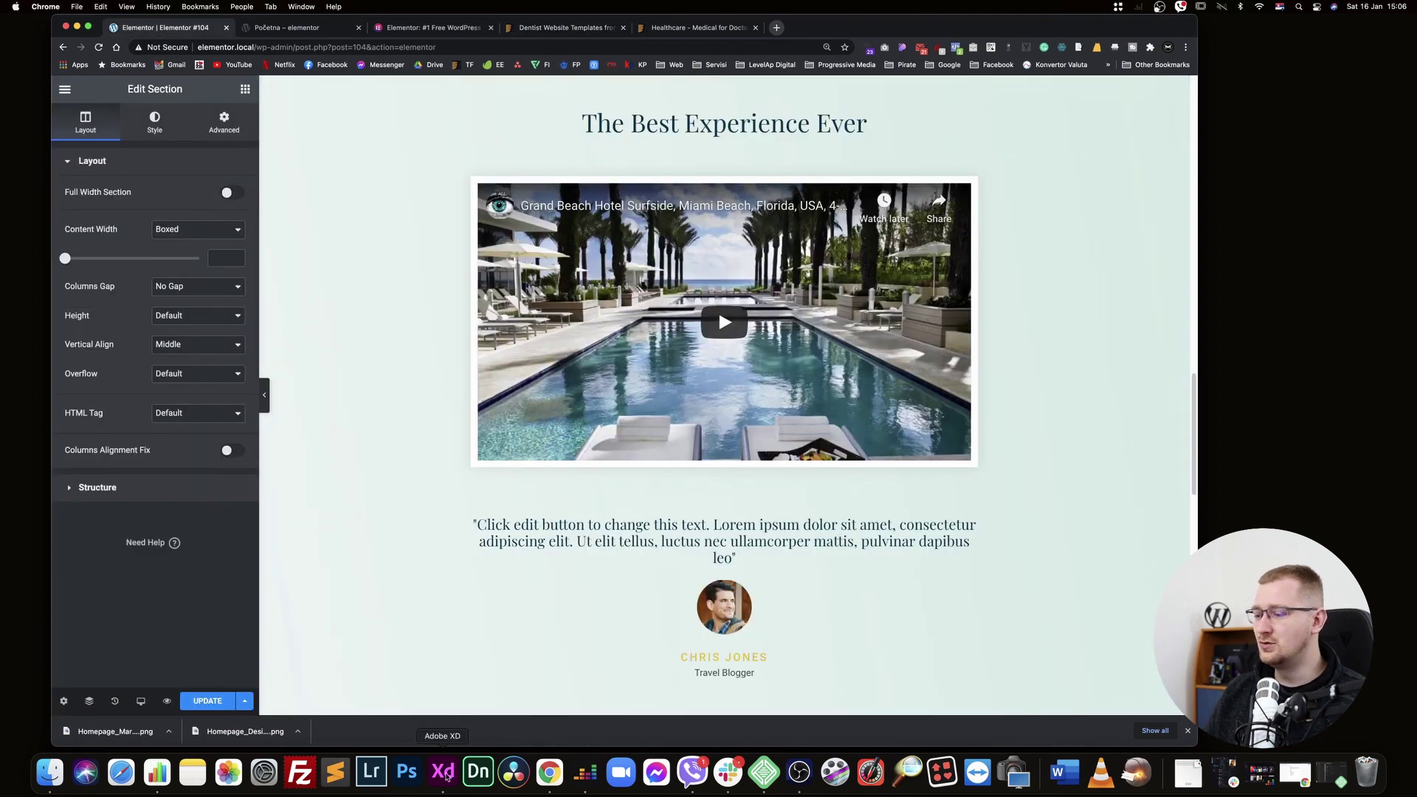
click(444, 772)
key(super+Tab)
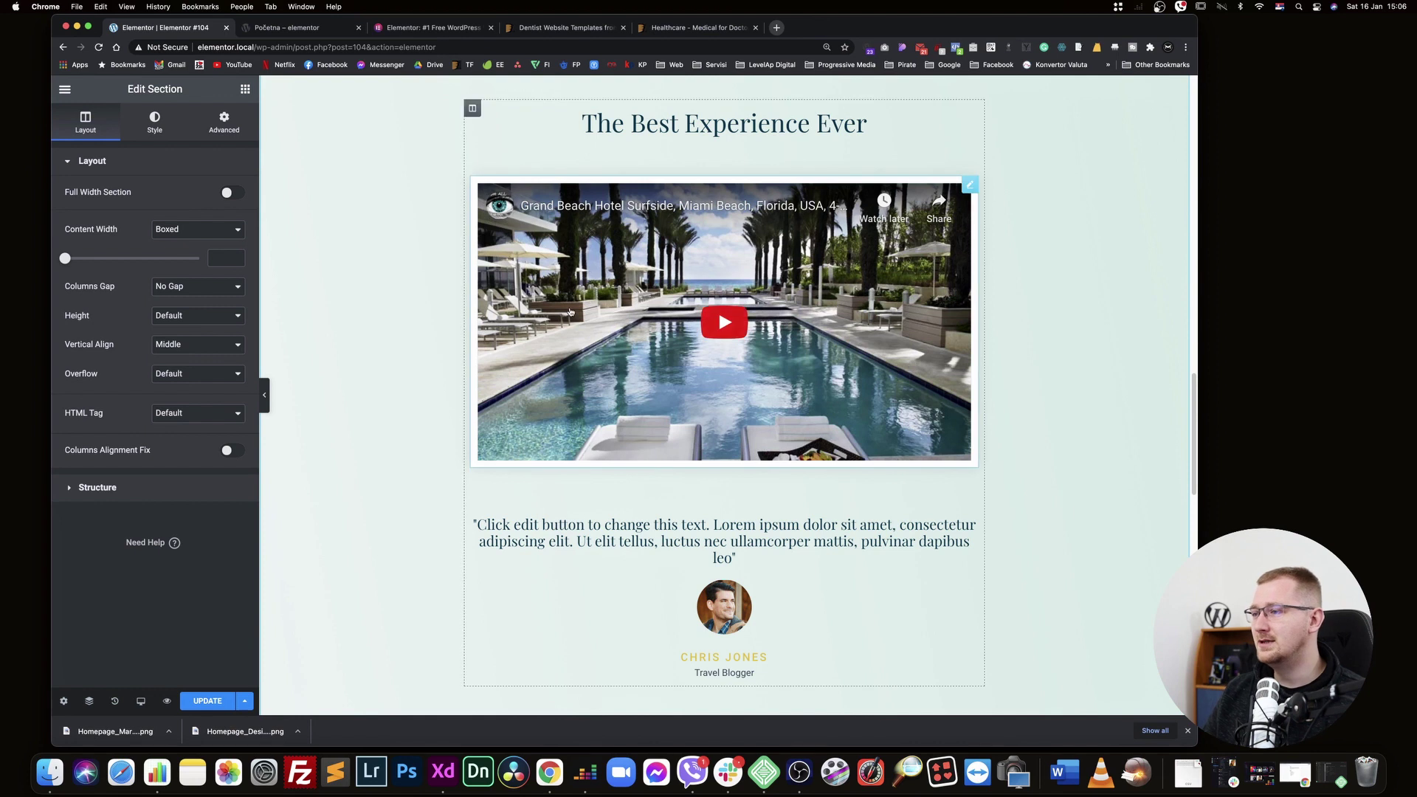
Review the whole page from the beach hero image down to the FAQ block and back to the header
scroll(571, 311, up, 10)
scroll(571, 311, up, 7)
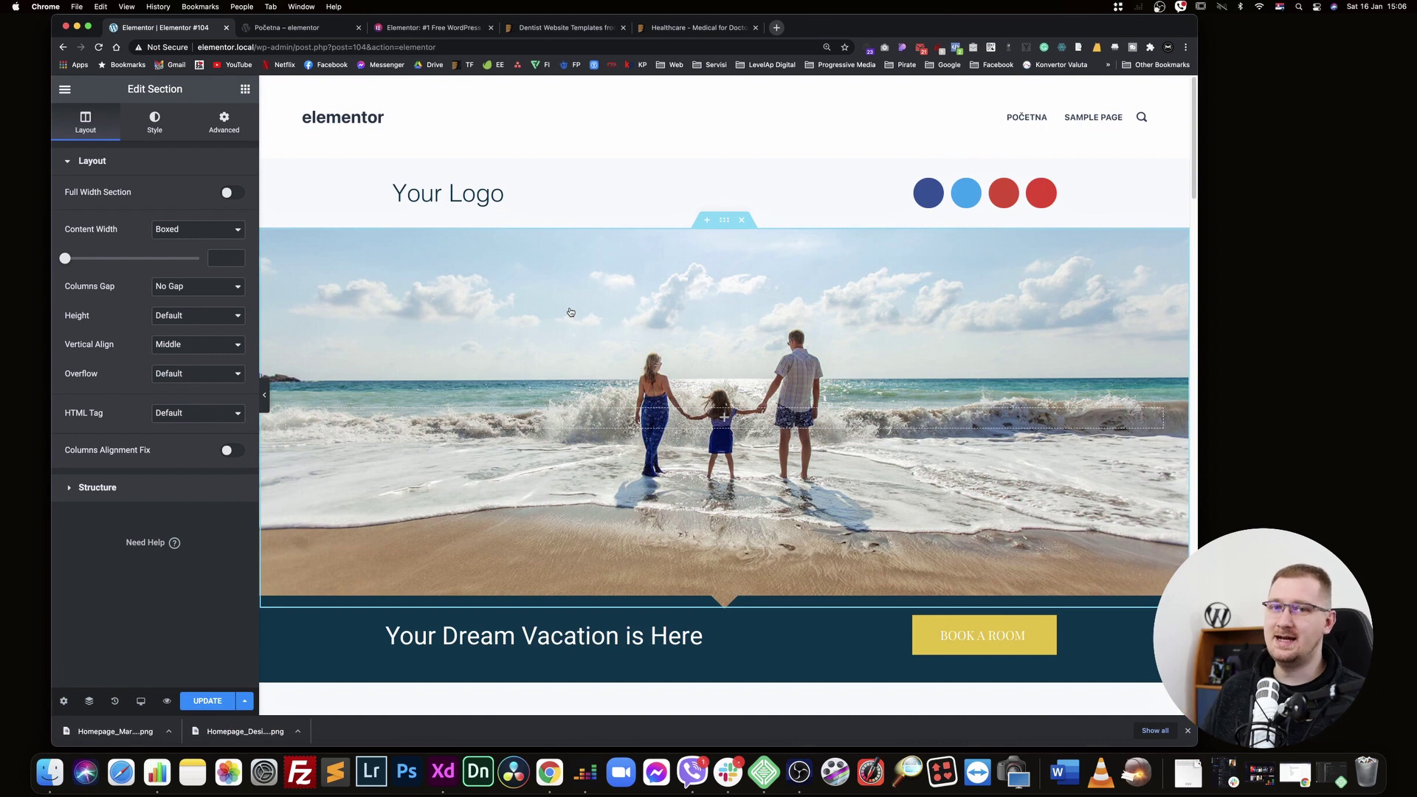
scroll(642, 489, down, 15)
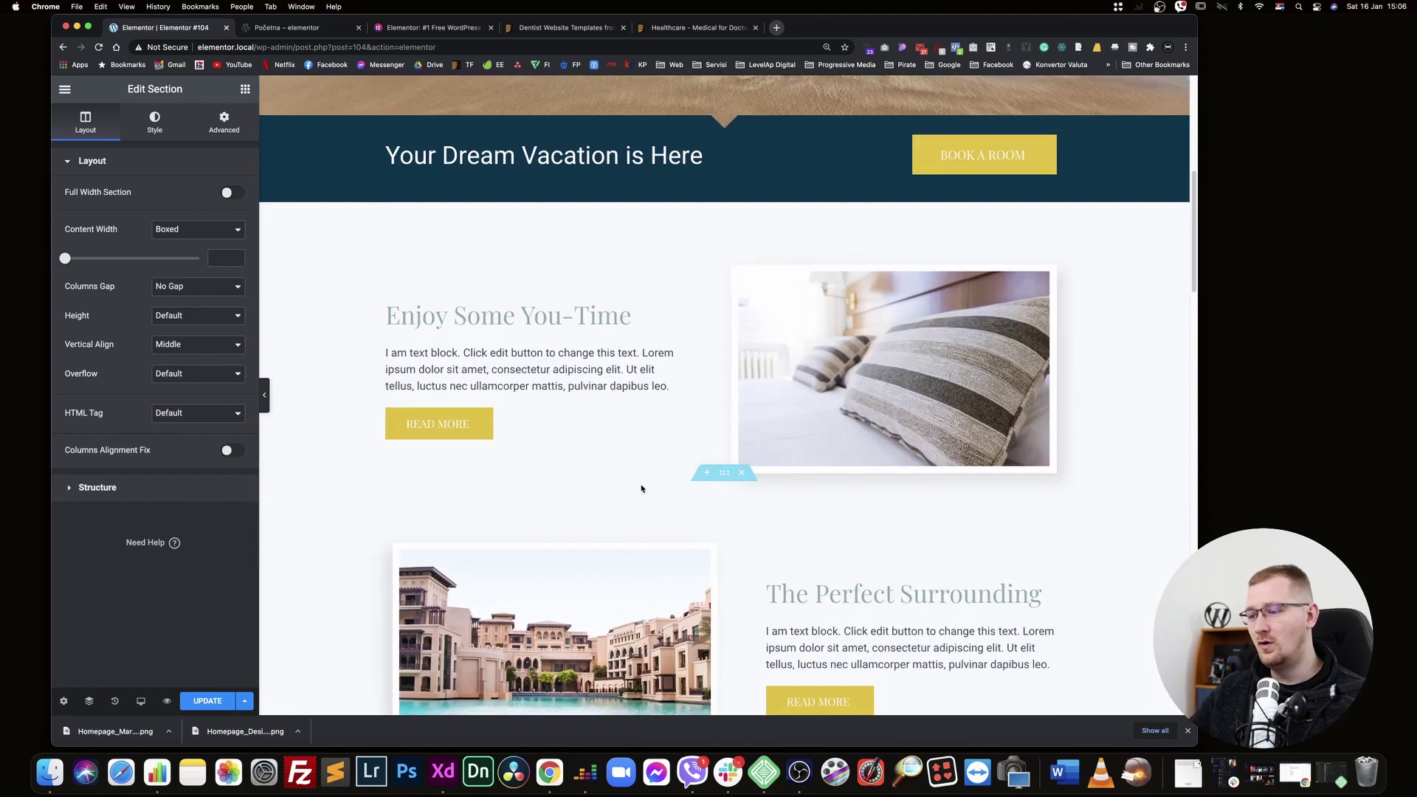
scroll(642, 489, down, 6)
scroll(641, 487, up, 7)
scroll(641, 485, down, 1)
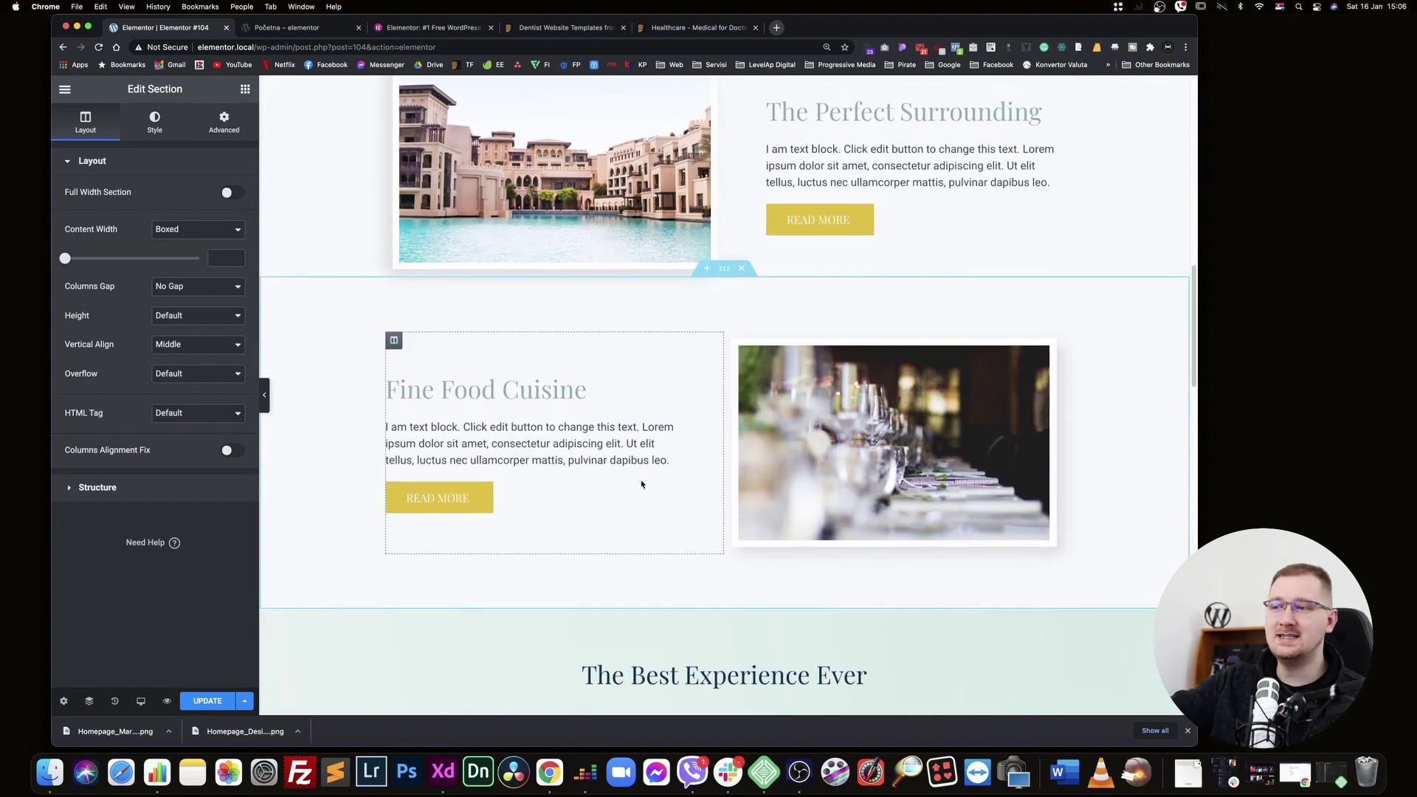
scroll(642, 484, up, 2)
scroll(642, 484, up, 6)
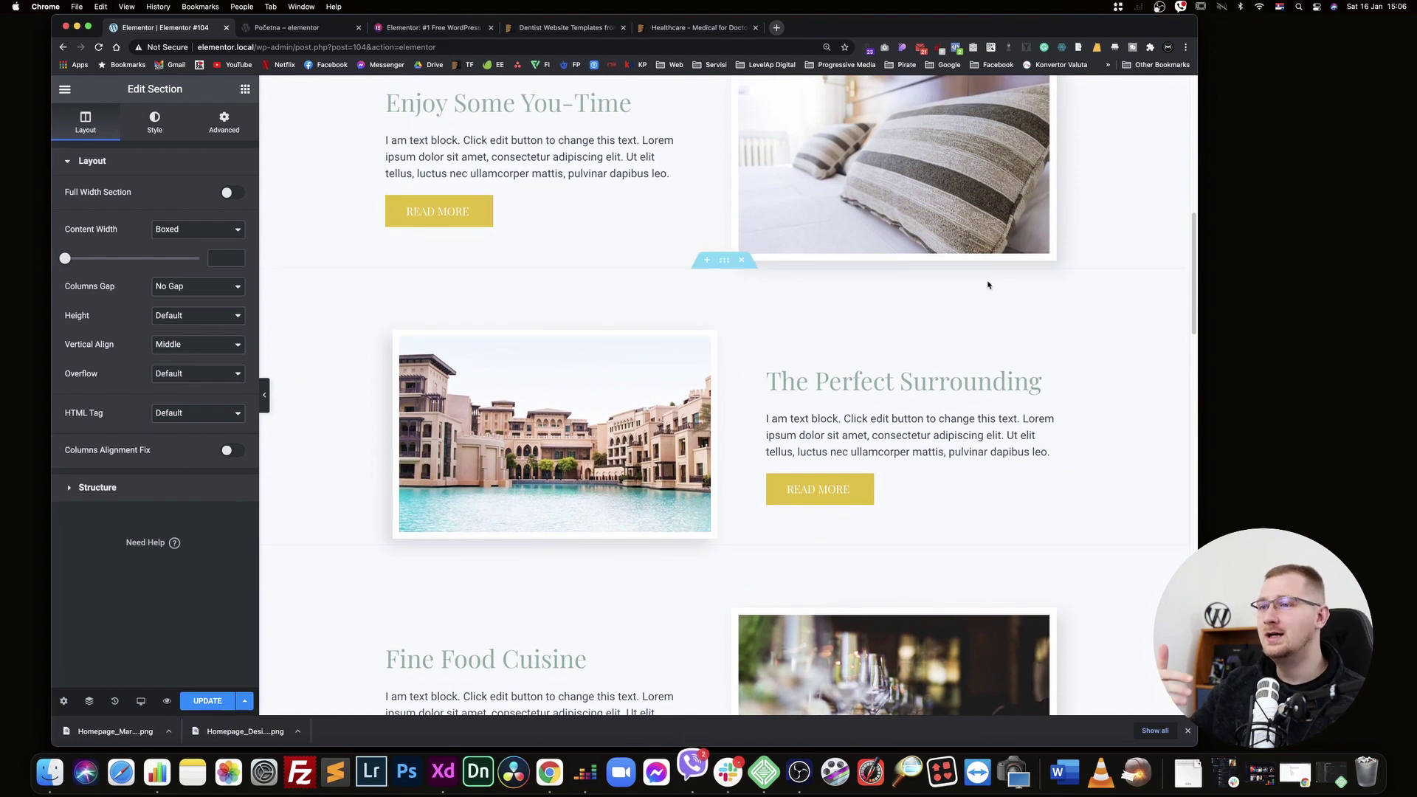
scroll(988, 285, up, 8)
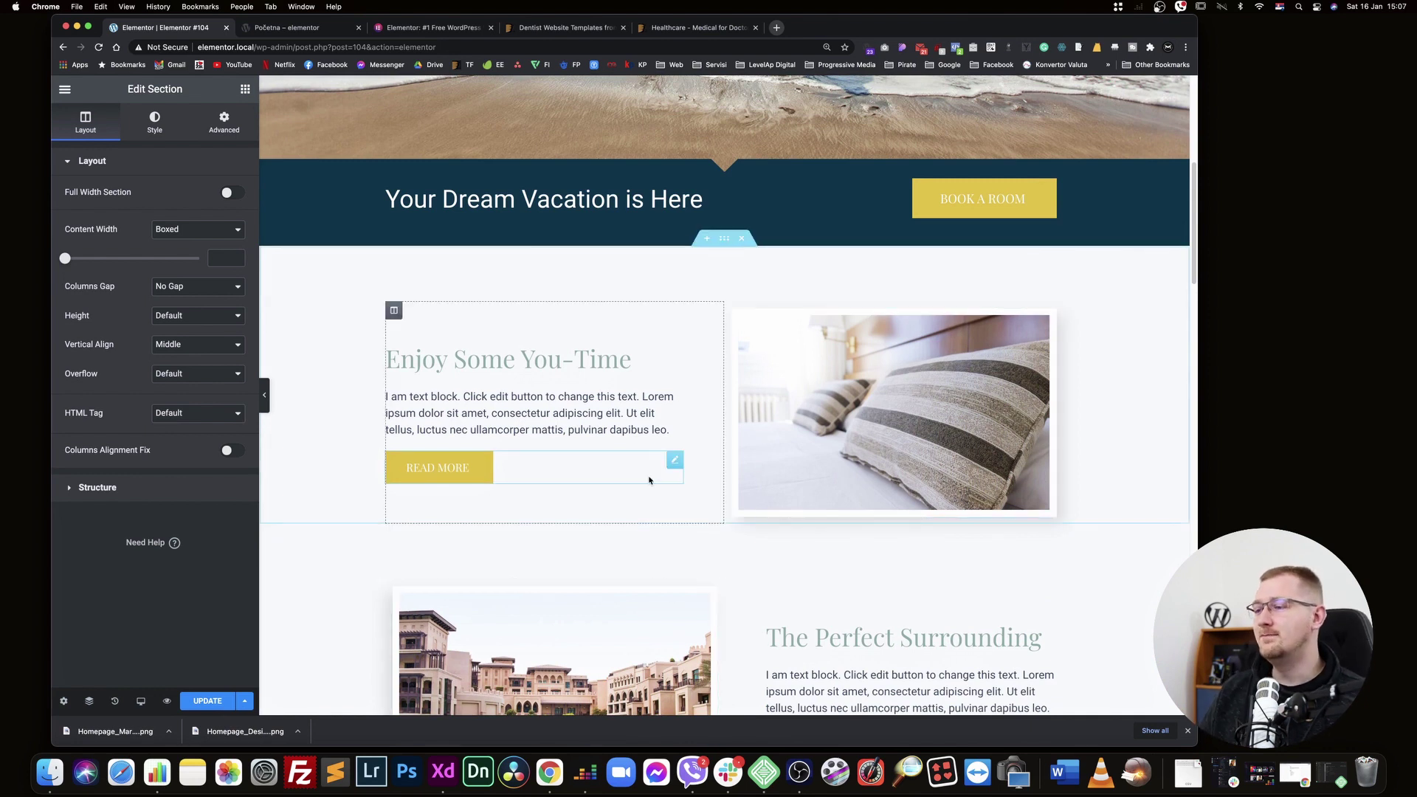
scroll(648, 480, down, 15)
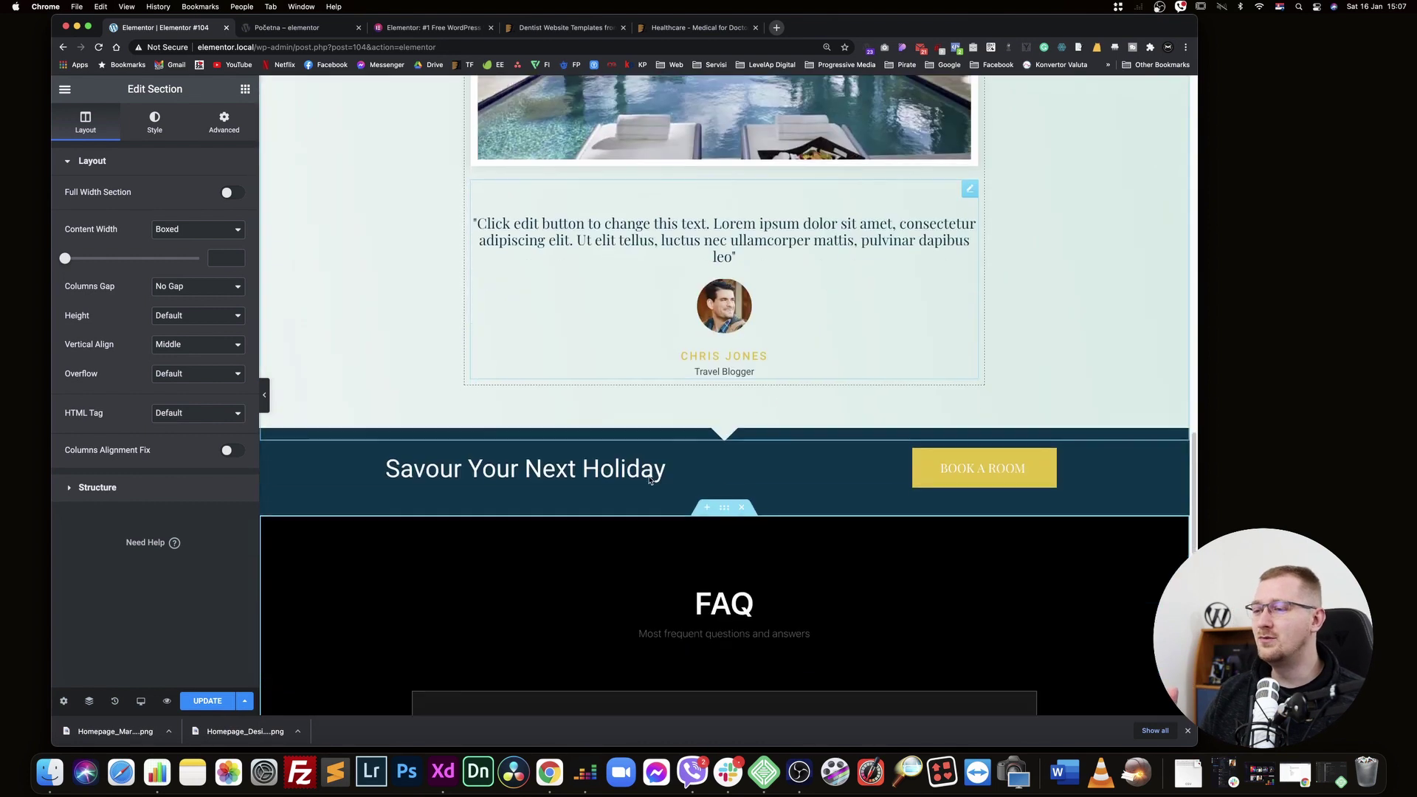
scroll(785, 553, down, 5)
scroll(786, 552, up, 12)
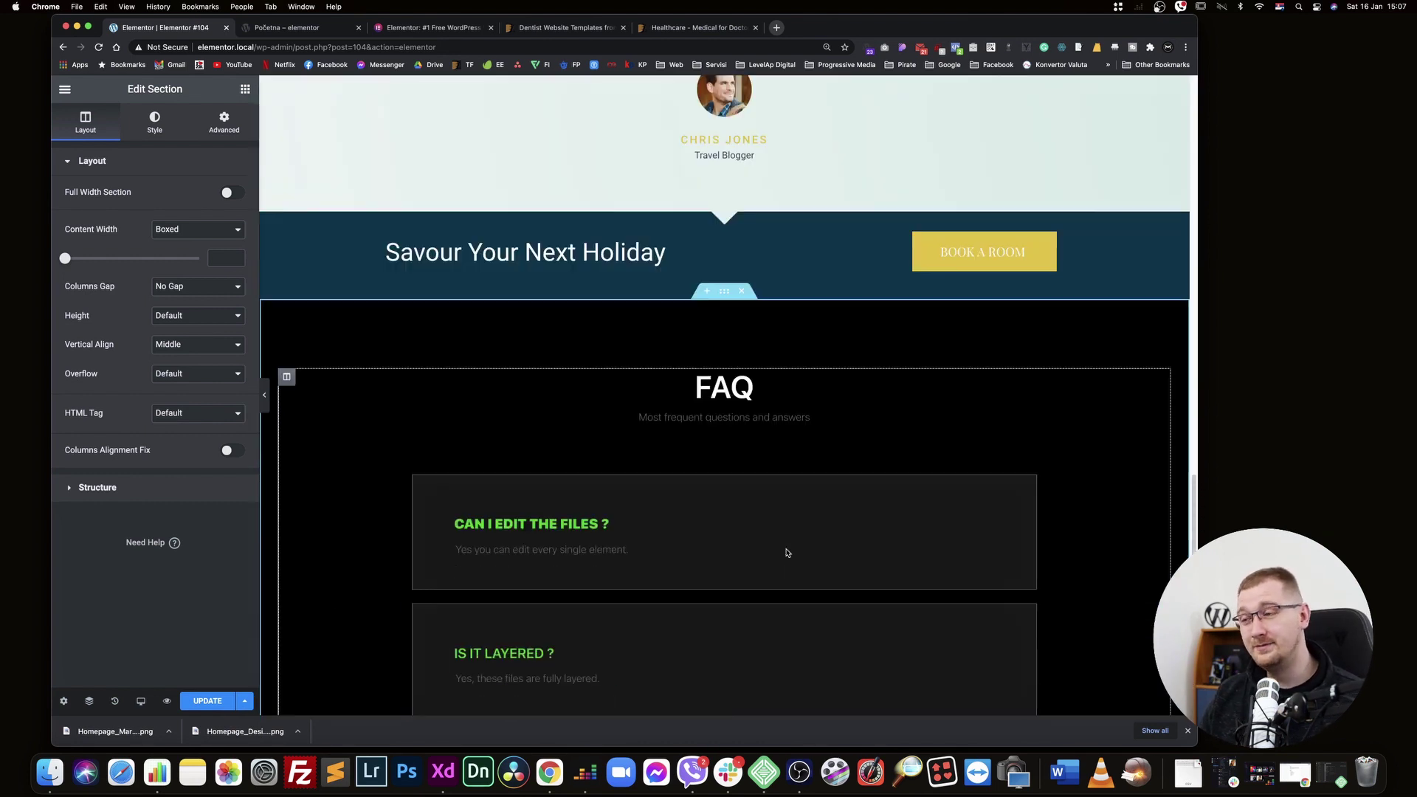
scroll(785, 548, up, 10)
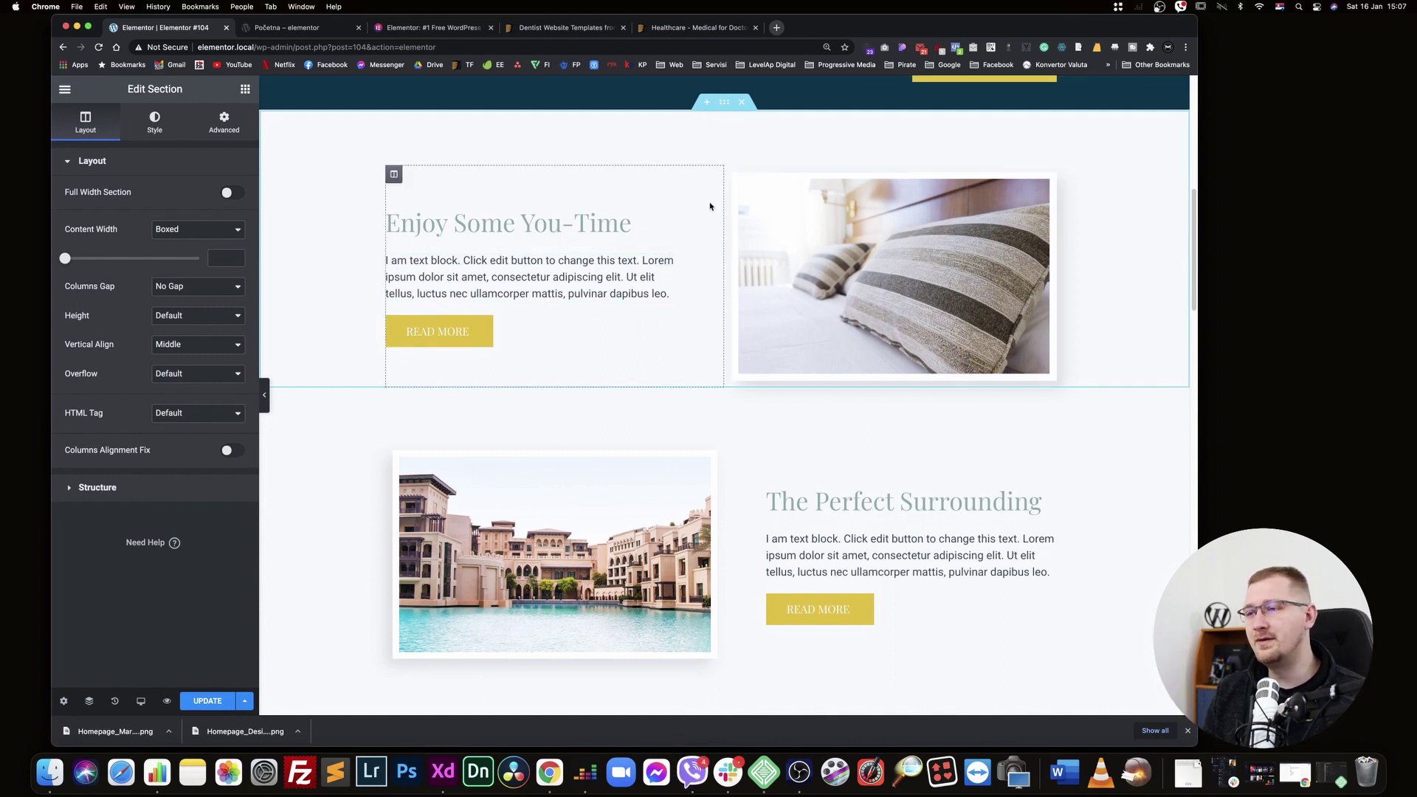
scroll(710, 206, up, 3)
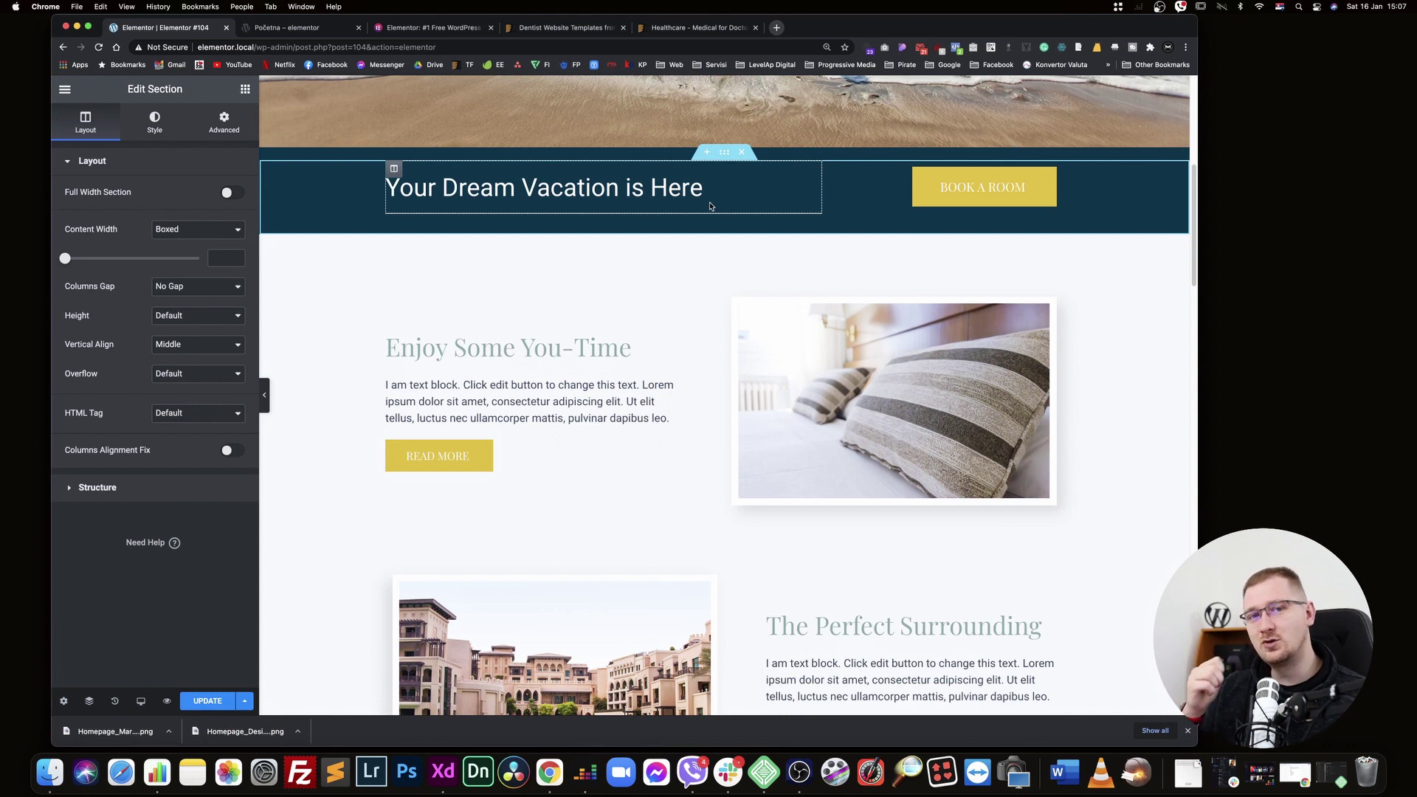
scroll(710, 206, up, 5)
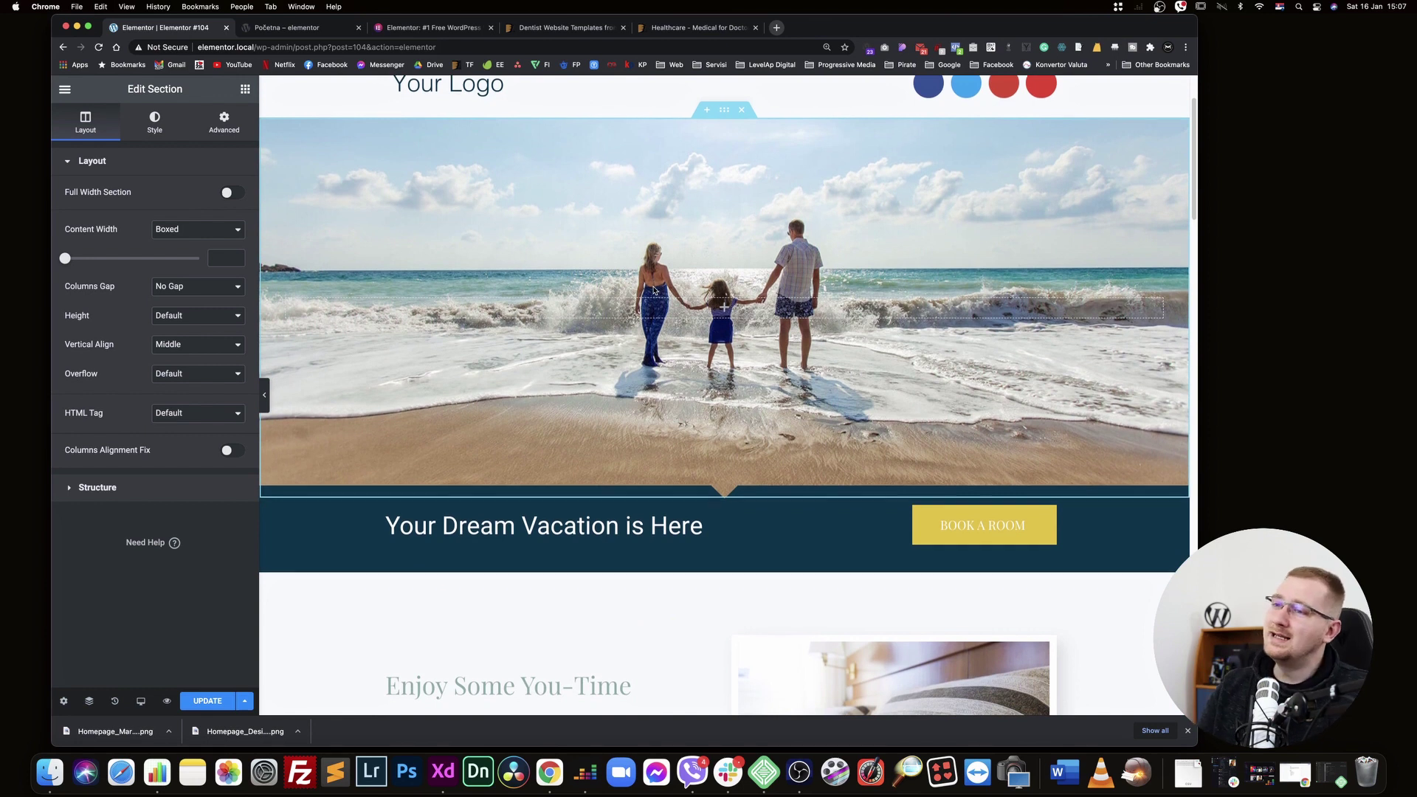
scroll(653, 290, up, 2)
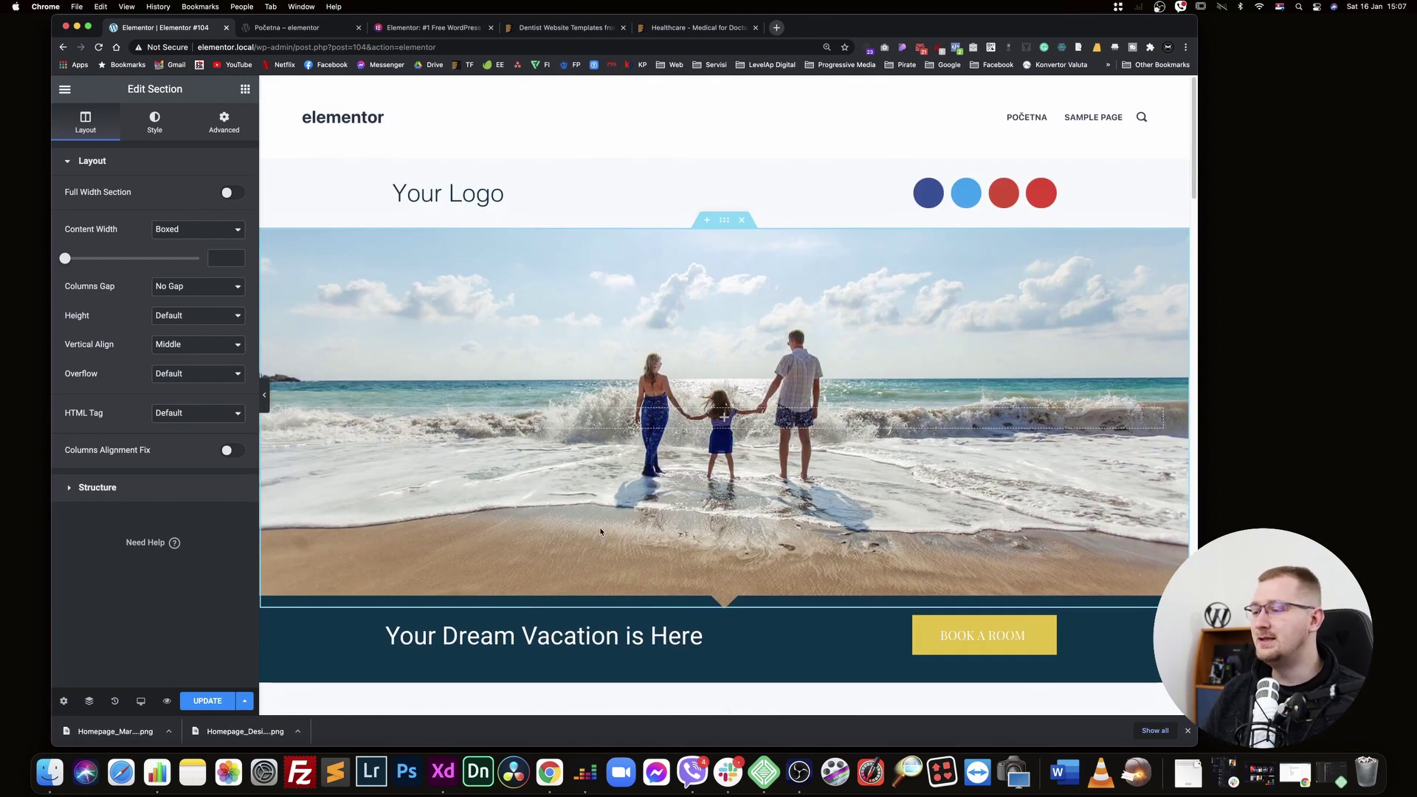
Open the template library from the empty area below the FAQ block and close it without inserting anything
scroll(600, 532, down, 20)
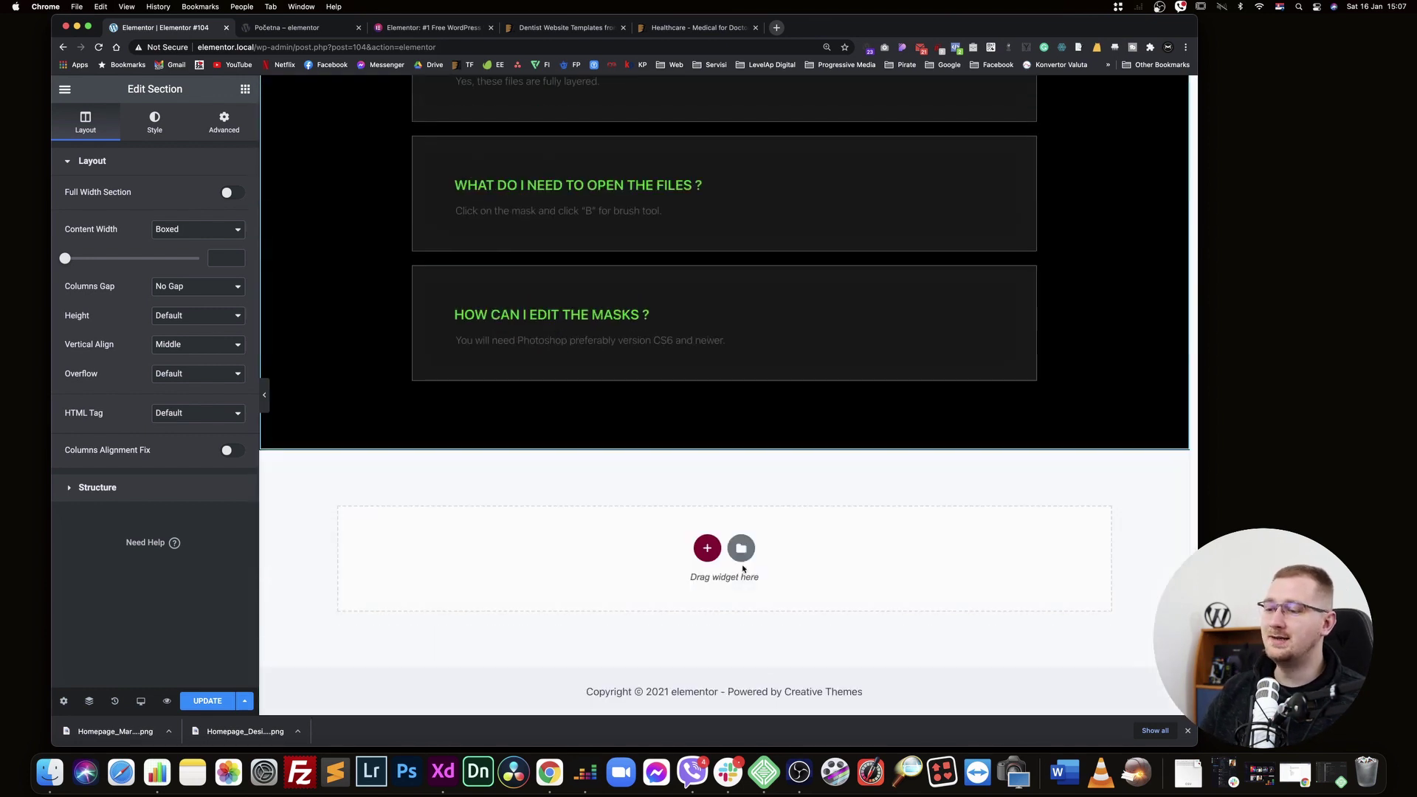
click(741, 547)
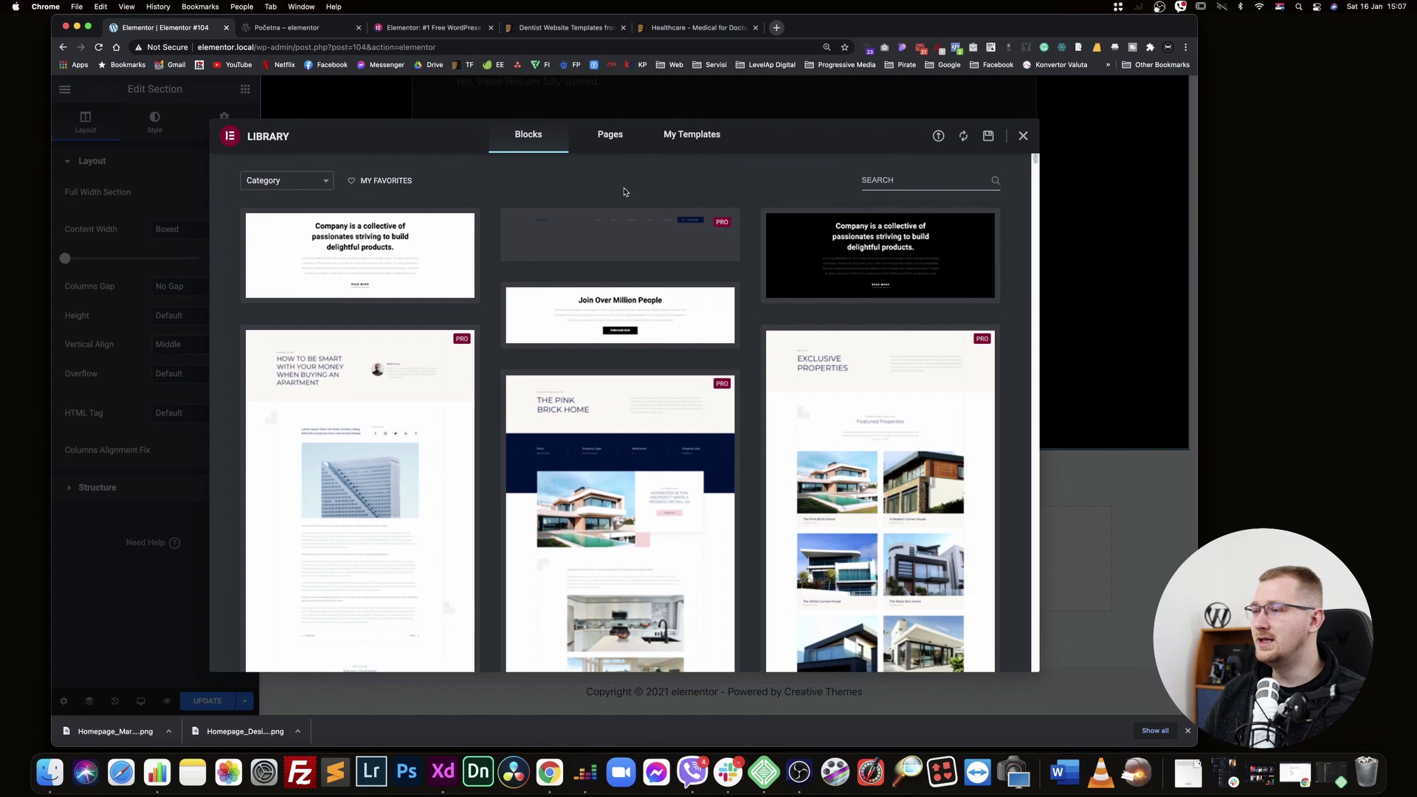
click(1023, 136)
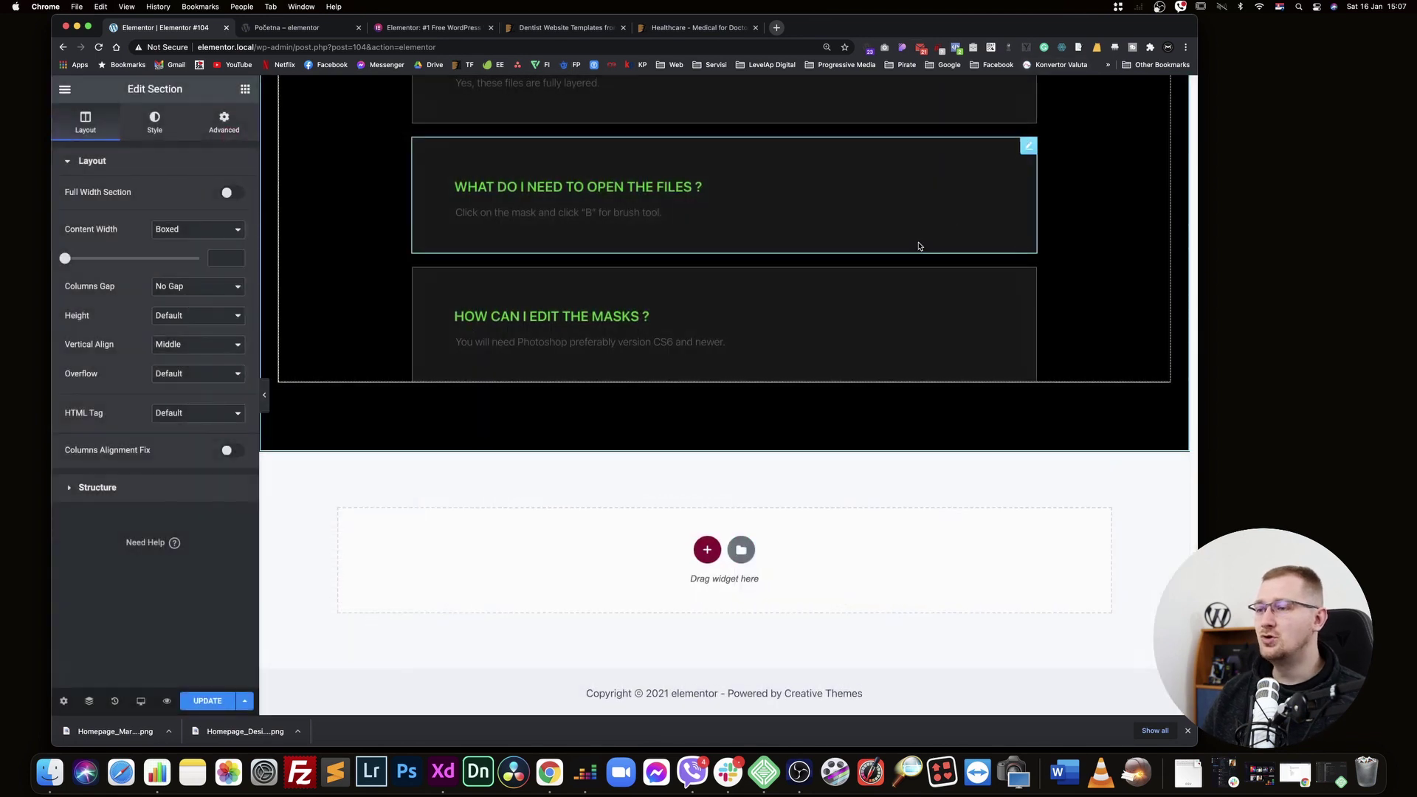
Search the Finder for "poče" and open the Početna page for editing in a new browser tab
scroll(915, 243, up, 10)
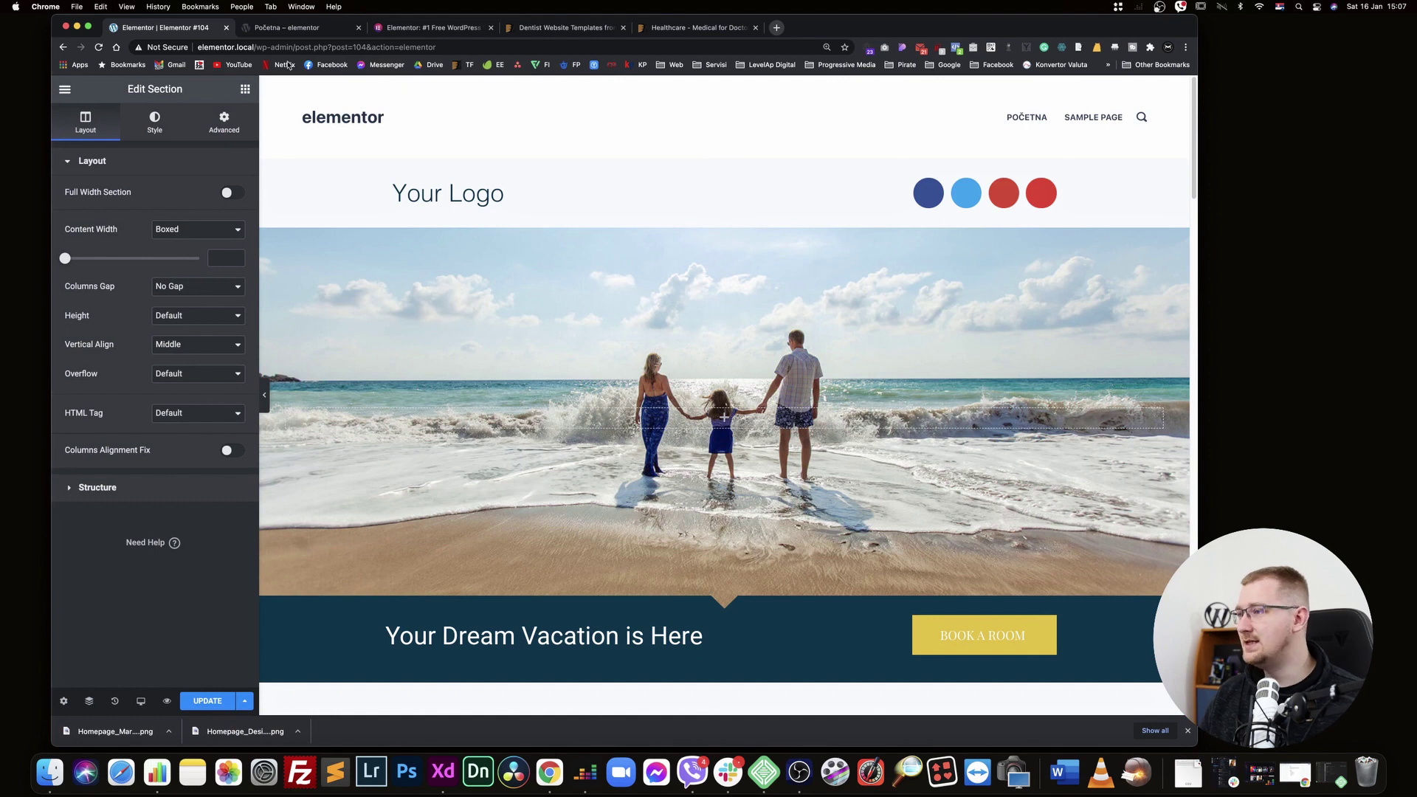
key(super+e)
text(poče)
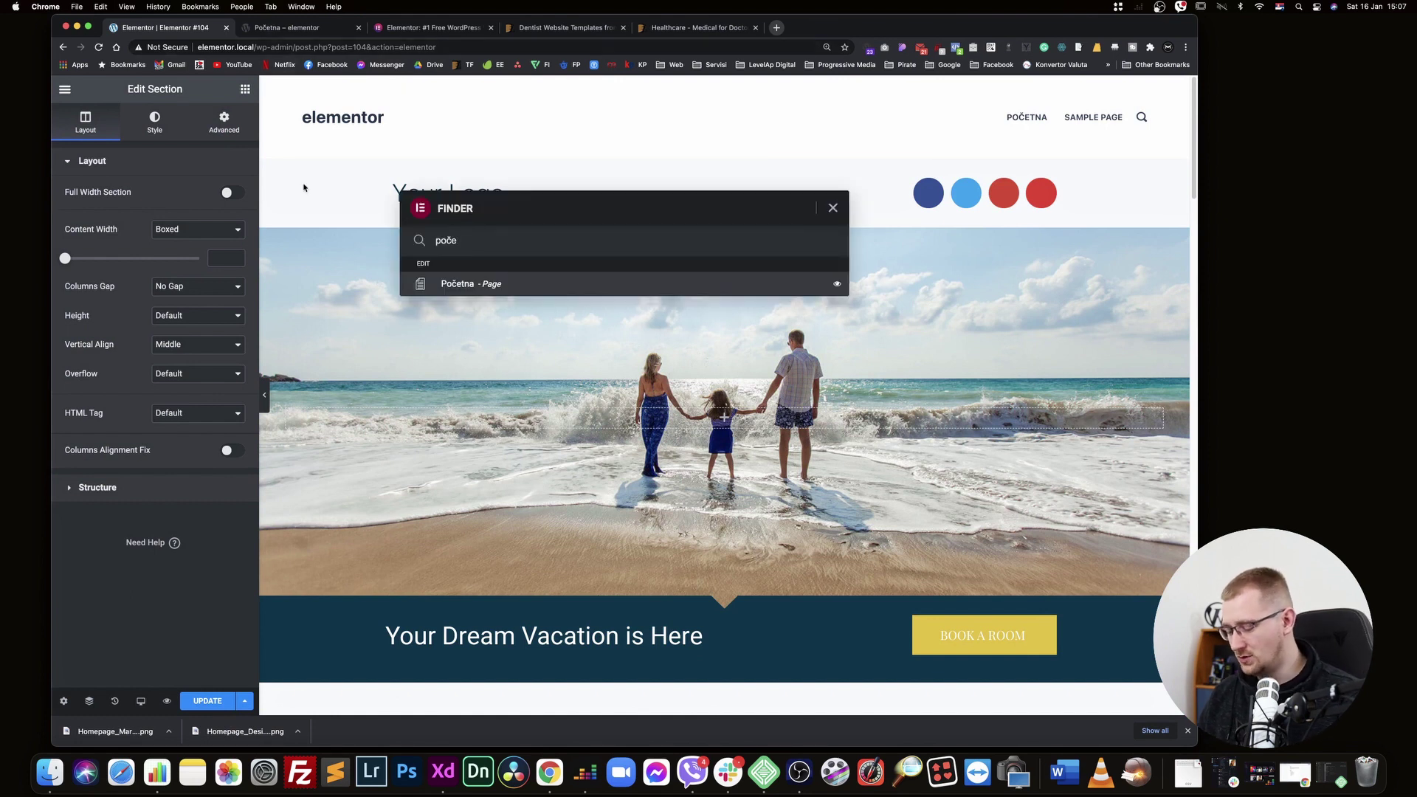
right_click(457, 286)
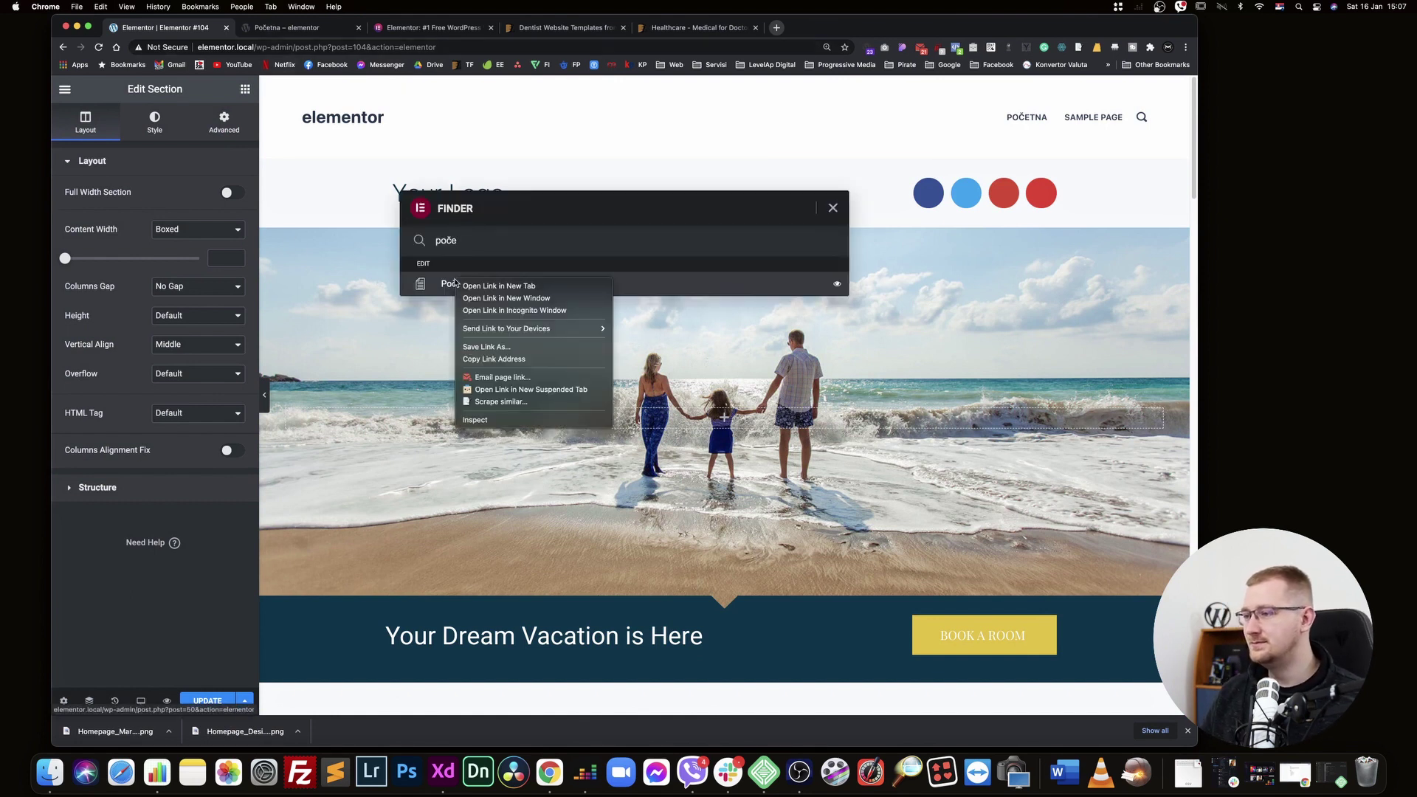
click(465, 292)
click(287, 24)
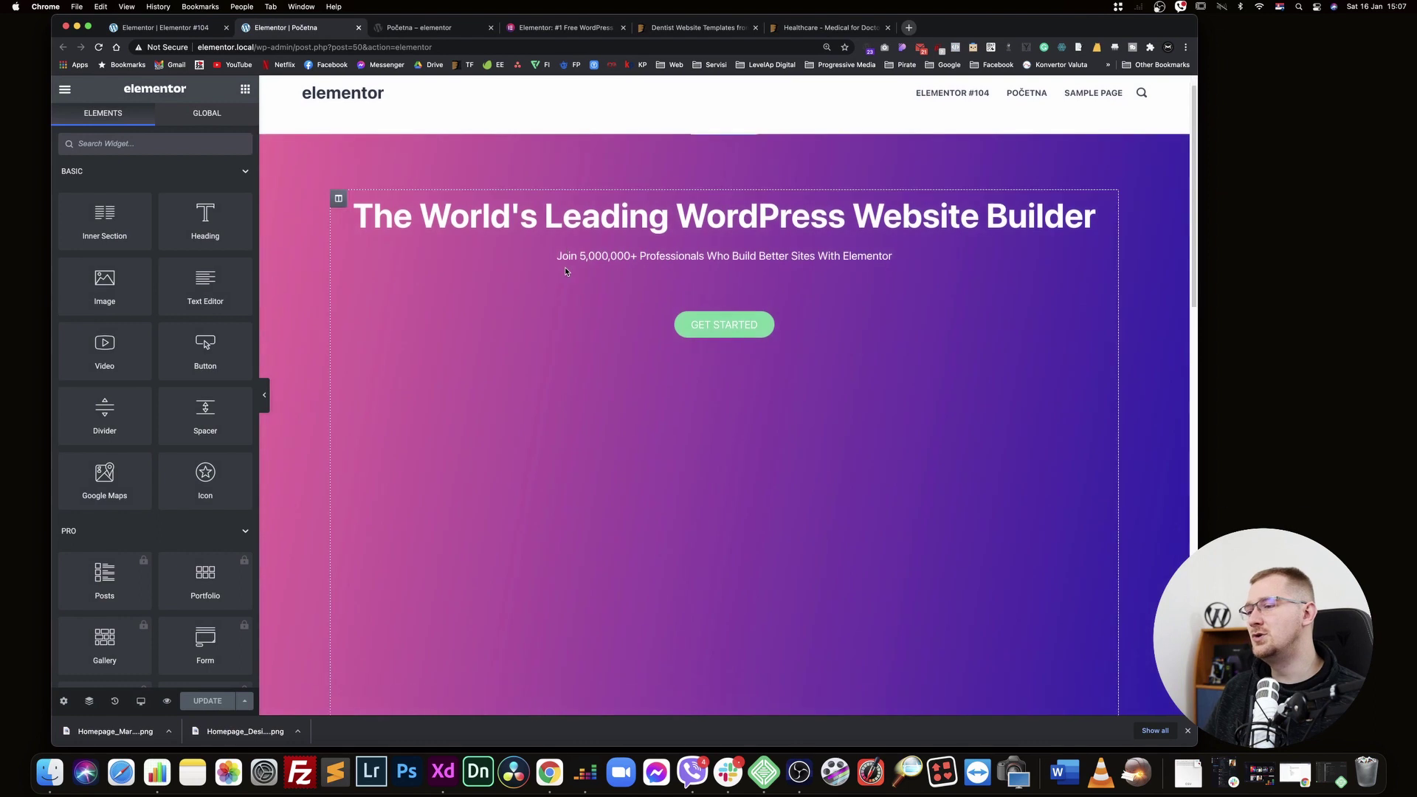
Save the "Pixel Perfect Design in WordPress" section to the library as a template named Usluga
scroll(565, 271, down, 12)
scroll(567, 272, up, 12)
scroll(792, 450, down, 12)
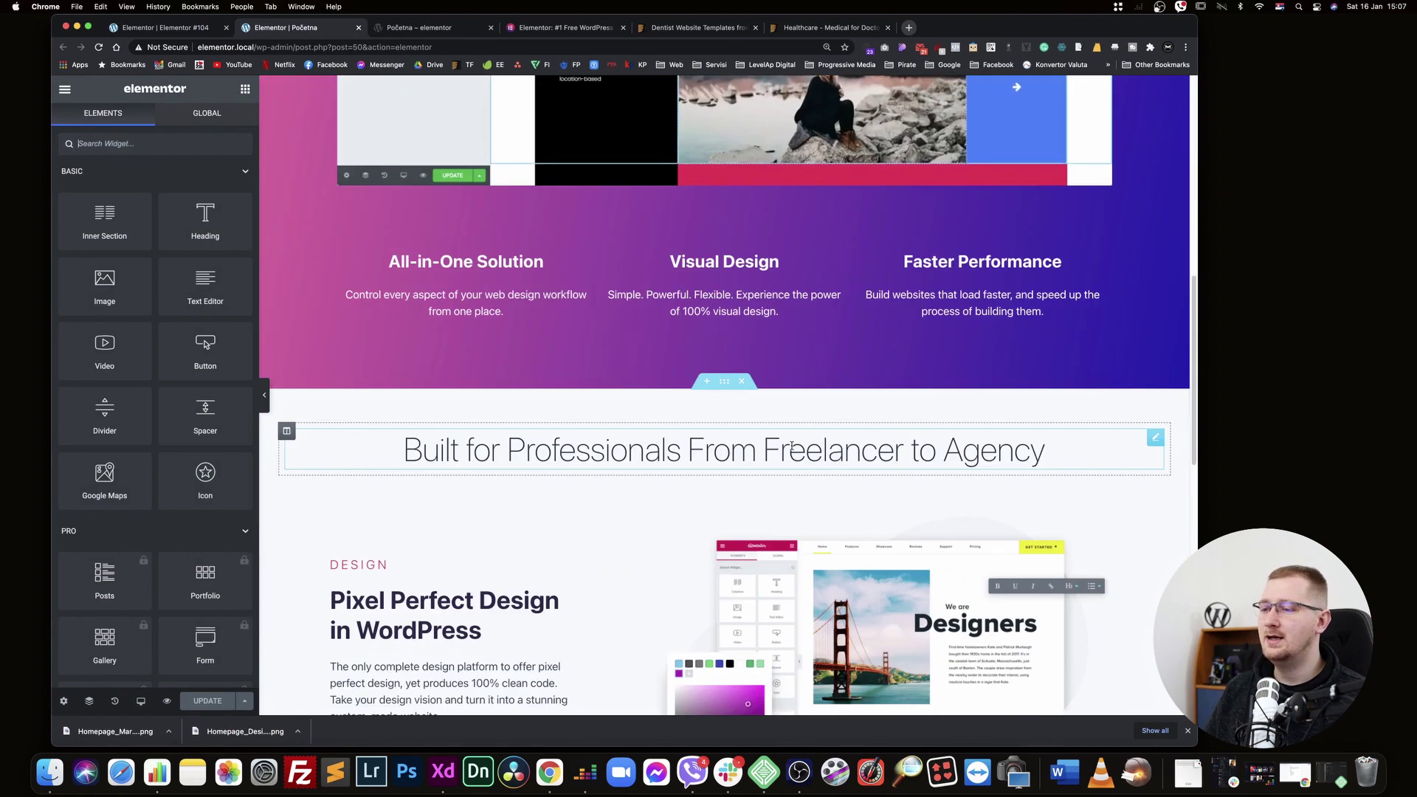
scroll(750, 587, down, 1)
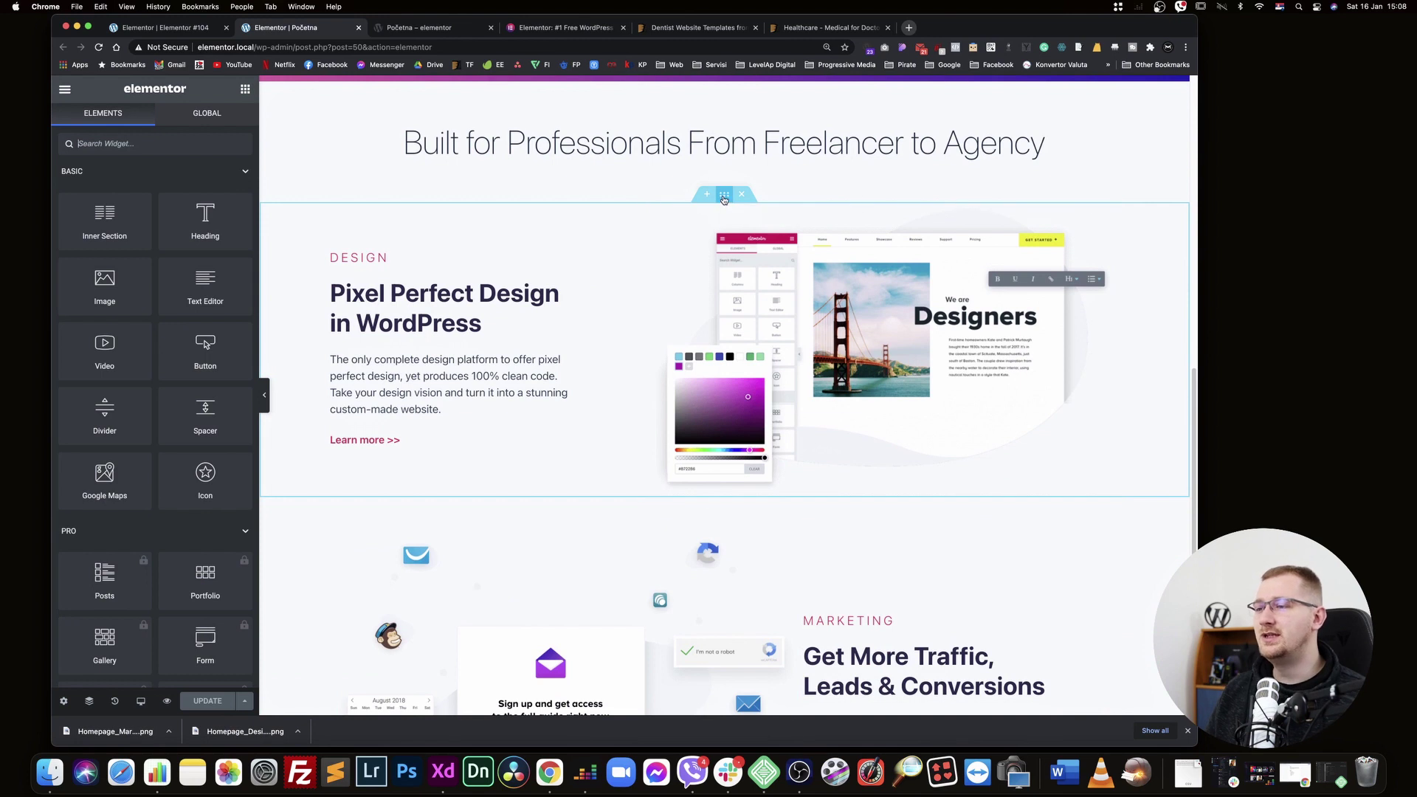
right_click(724, 199)
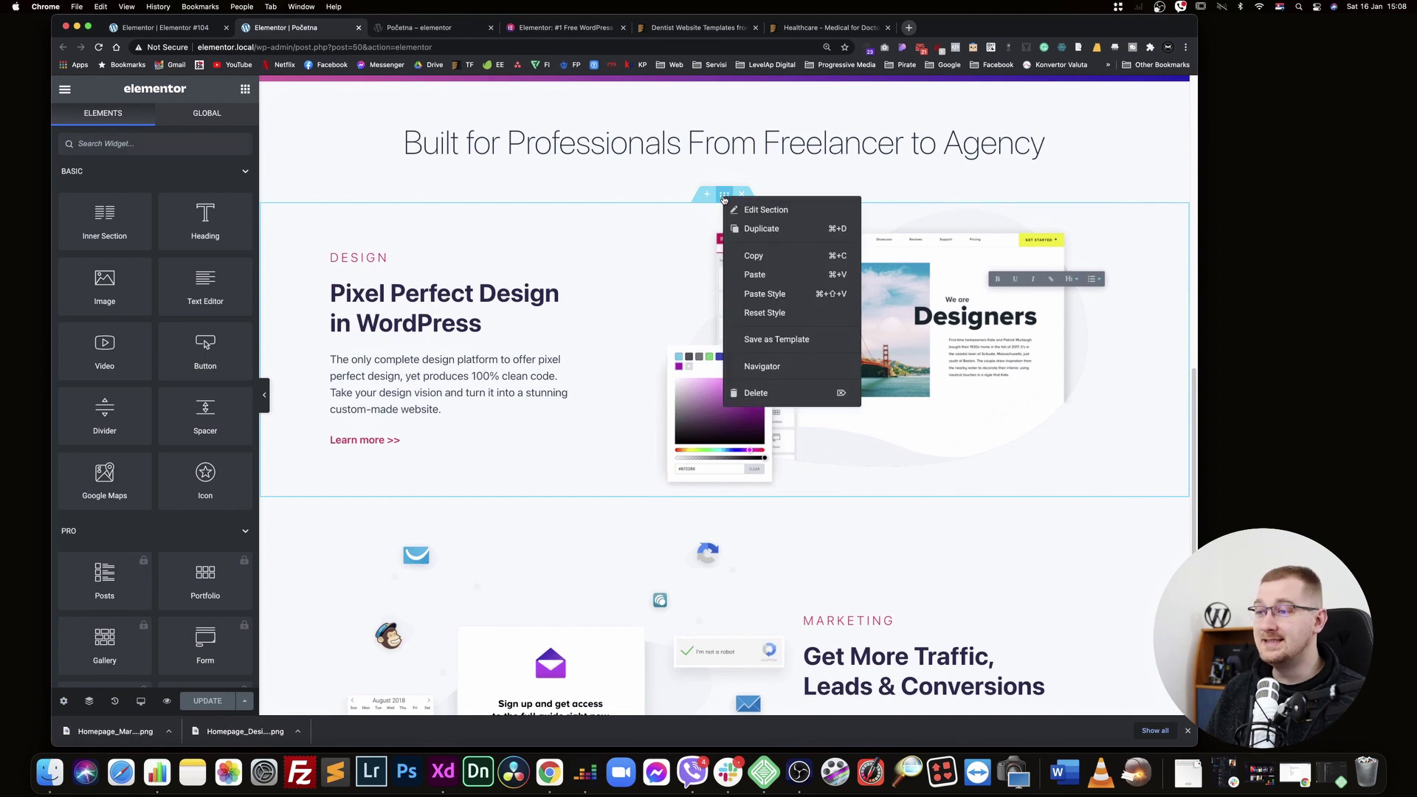
click(769, 339)
click(592, 365)
text(Usluga)
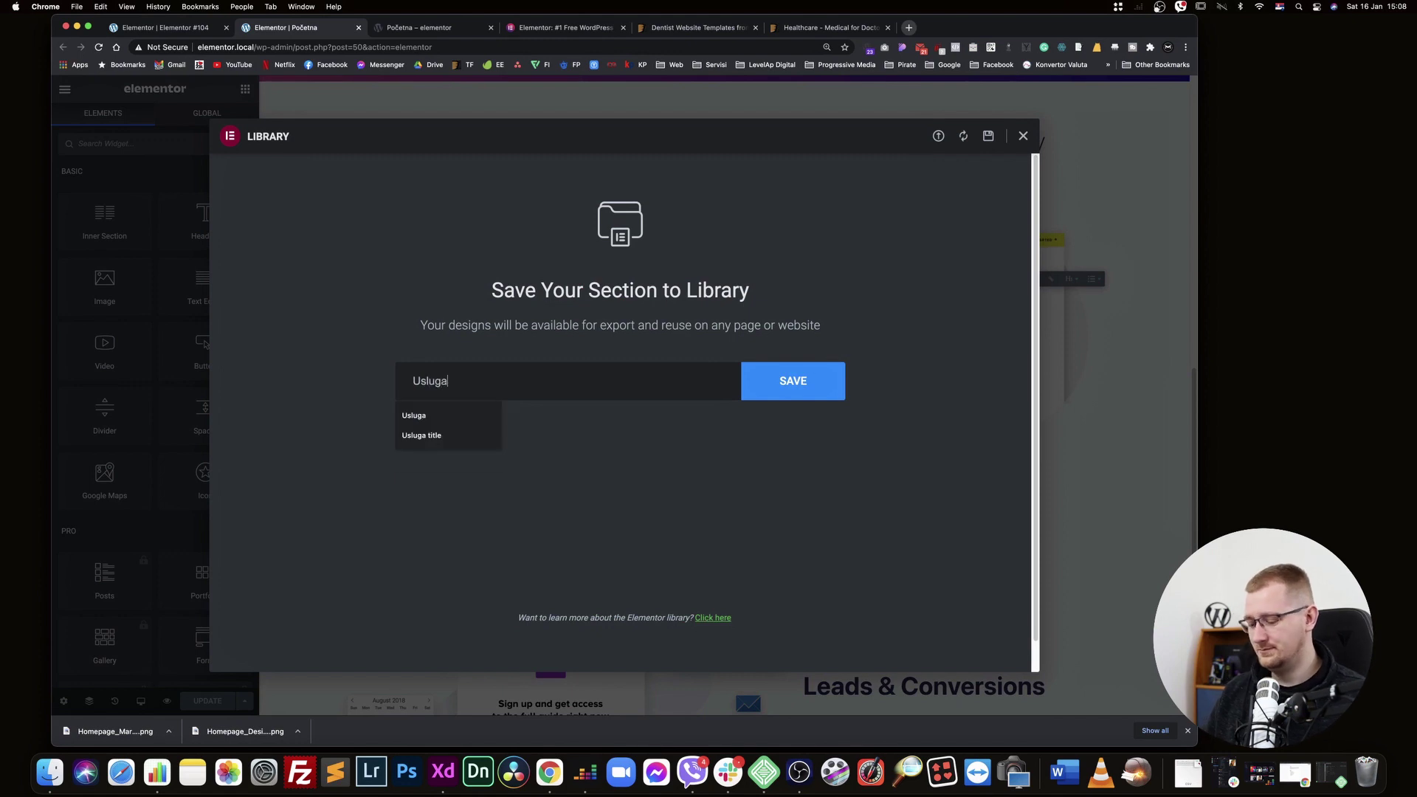
click(788, 398)
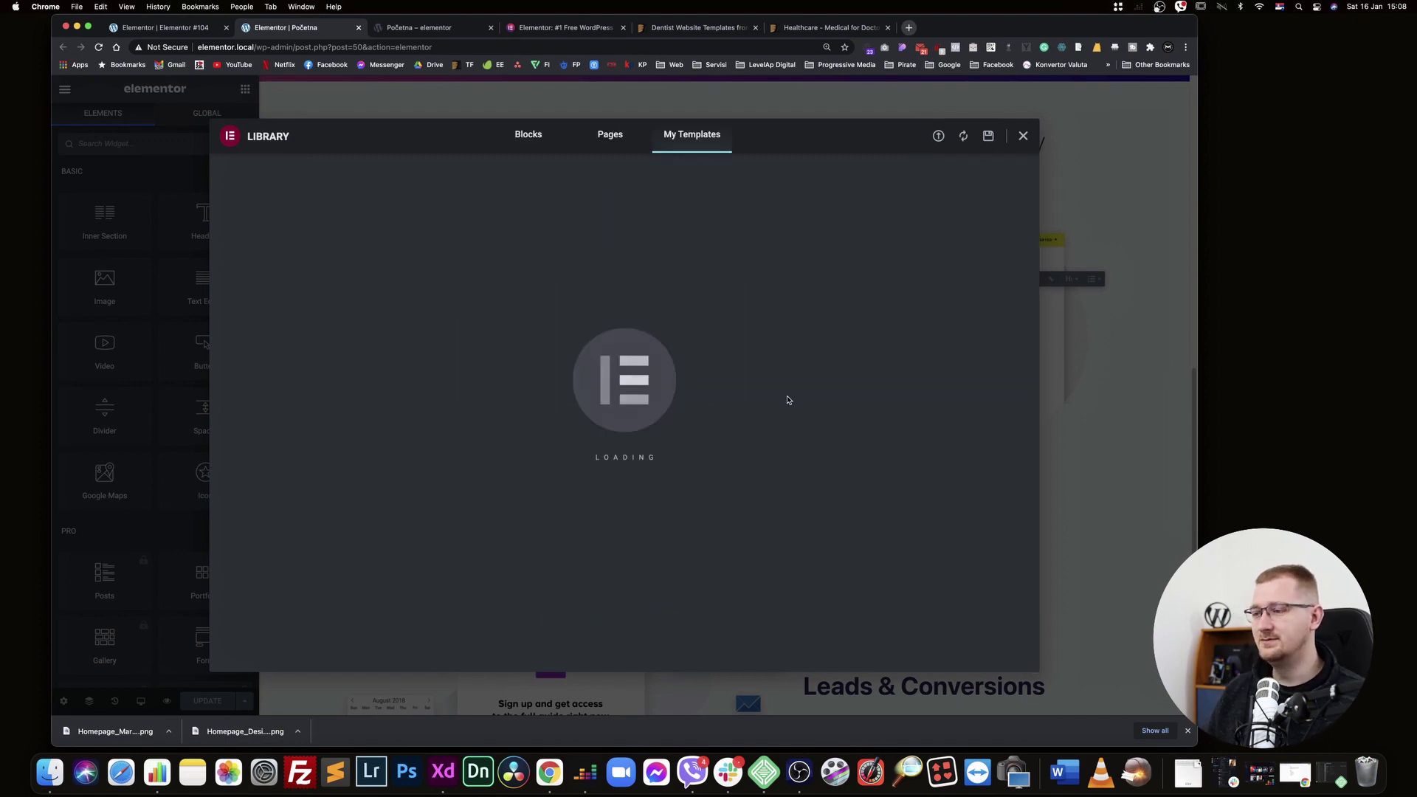
Close the template library on the Početna page and return to the empty area below the FAQ block on page Elementor #104
click(1023, 136)
scroll(972, 231, down, 7)
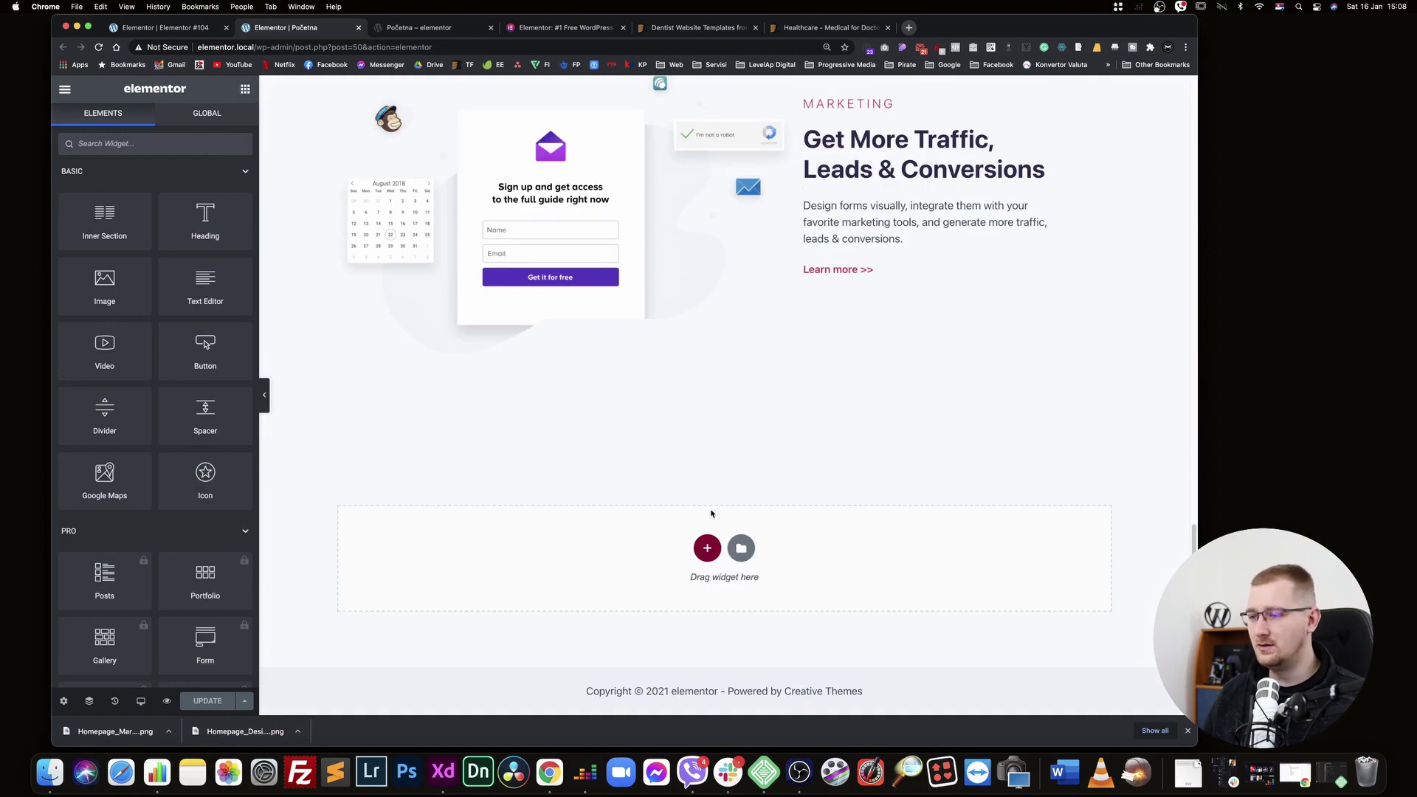
click(189, 28)
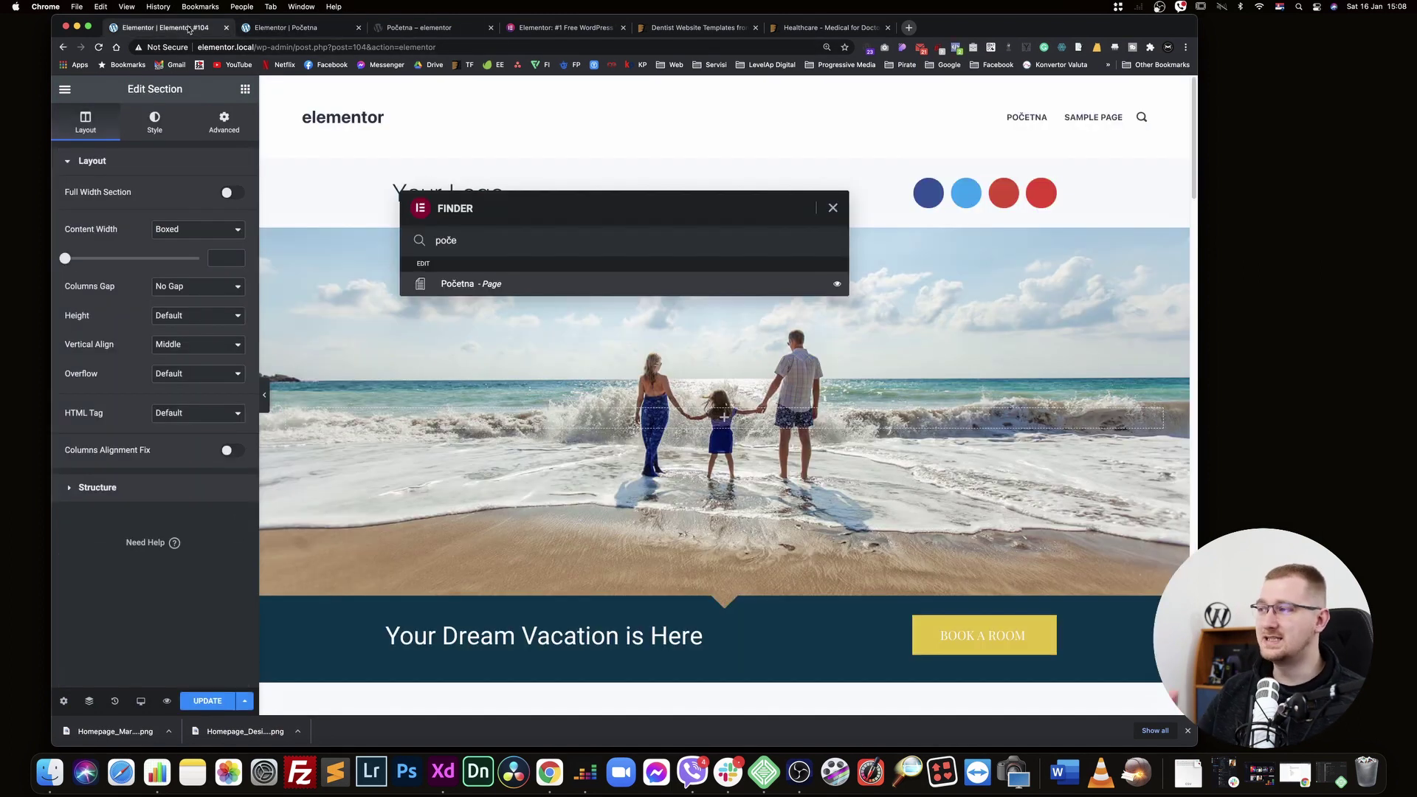
key(Escape)
scroll(686, 443, down, 20)
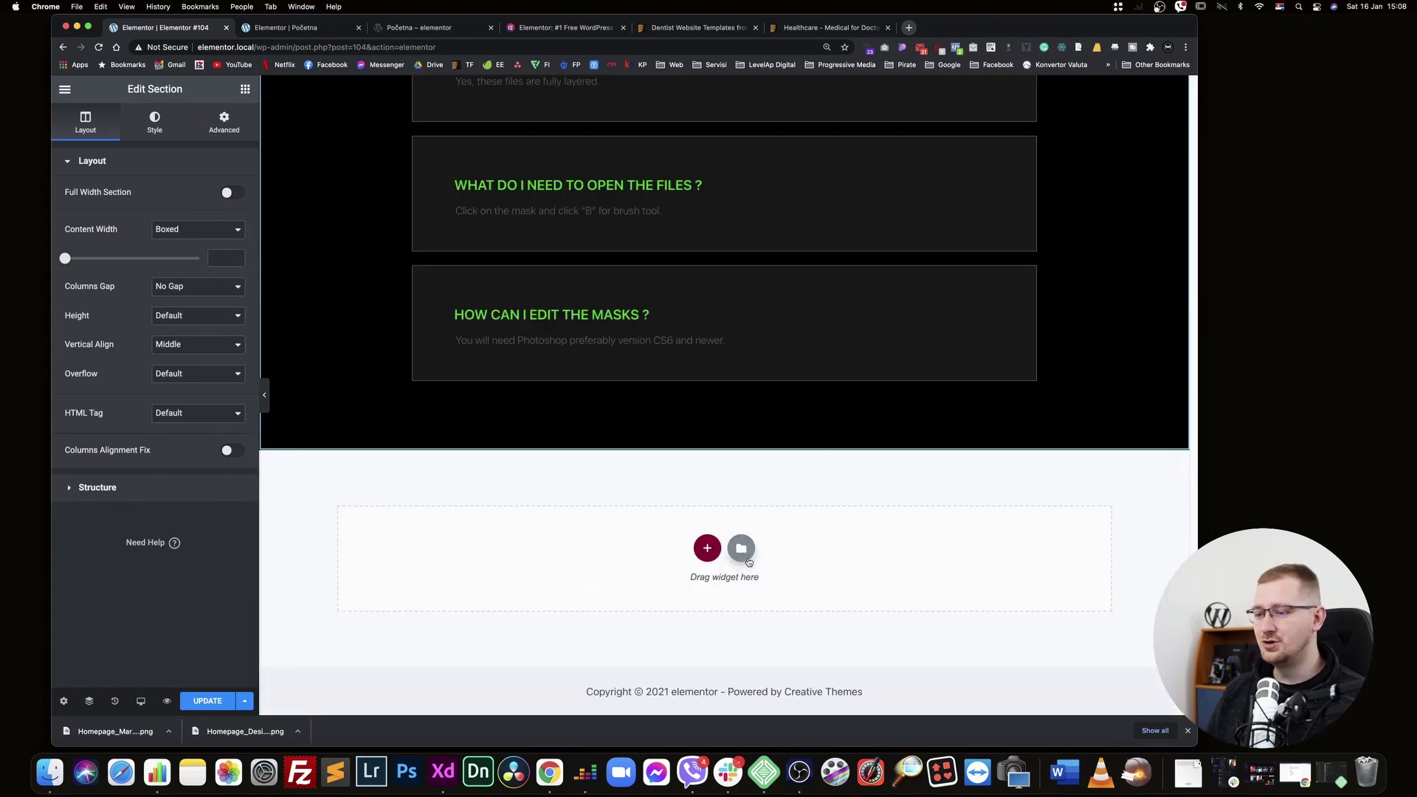
Refresh the saved templates and insert the Usluga section below the FAQ block without importing its document settings
click(741, 548)
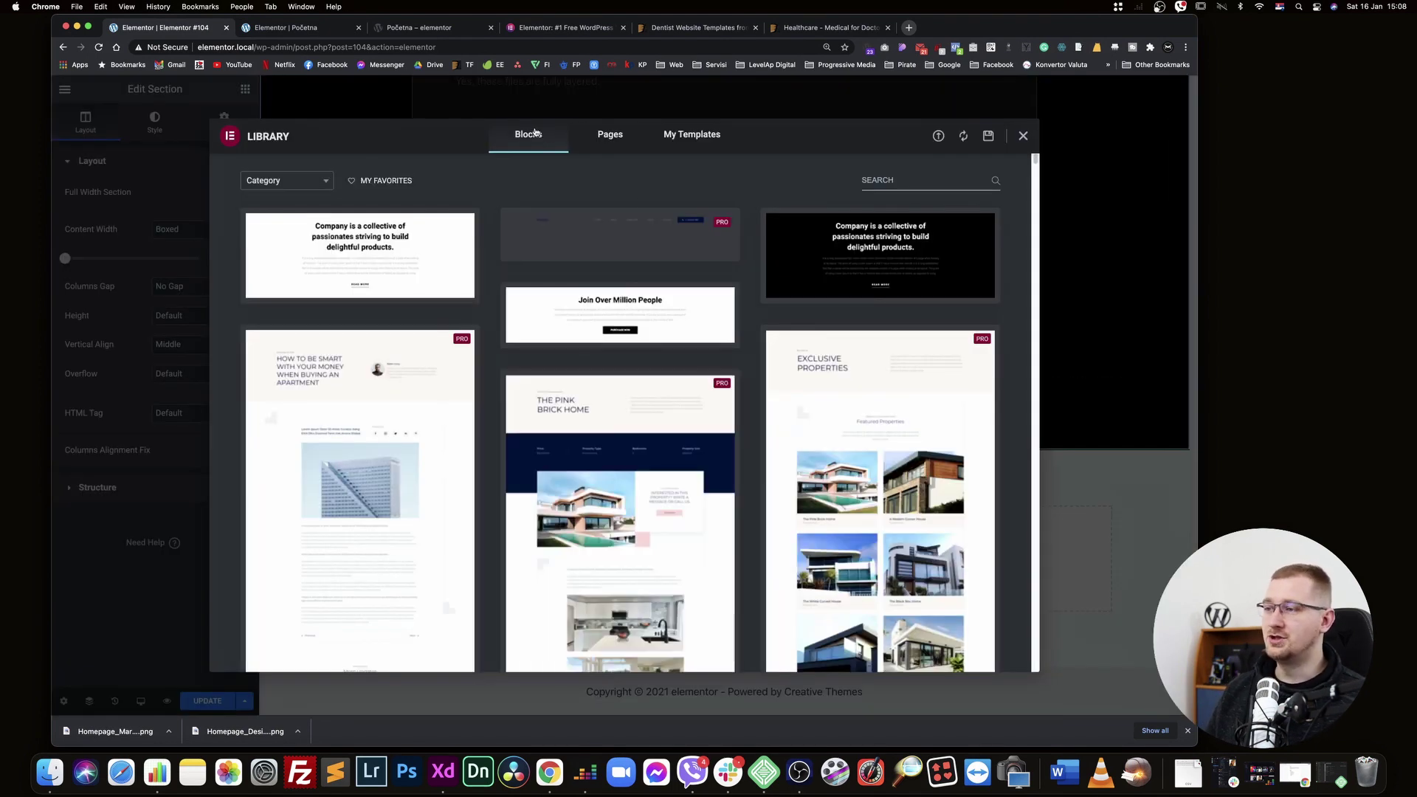
click(610, 140)
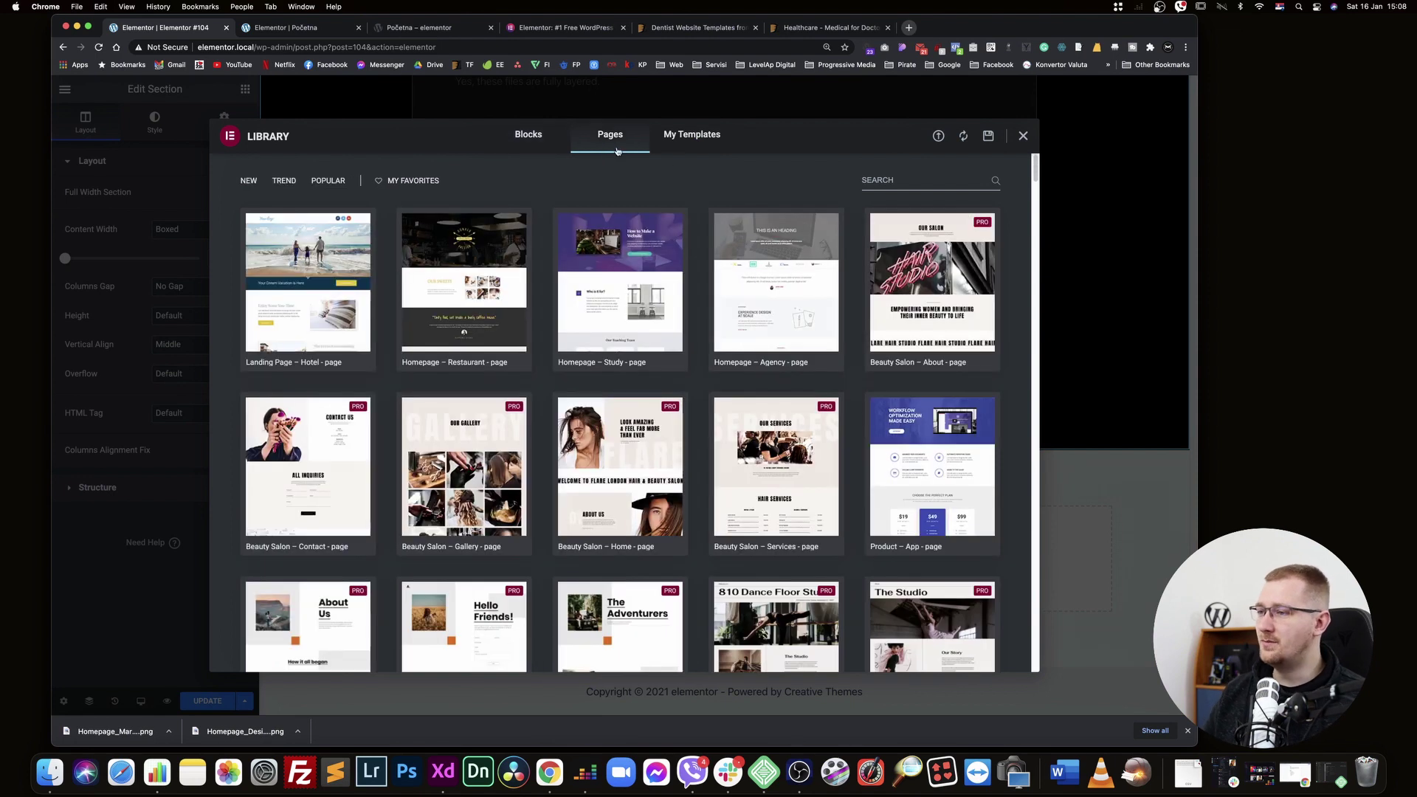
click(691, 140)
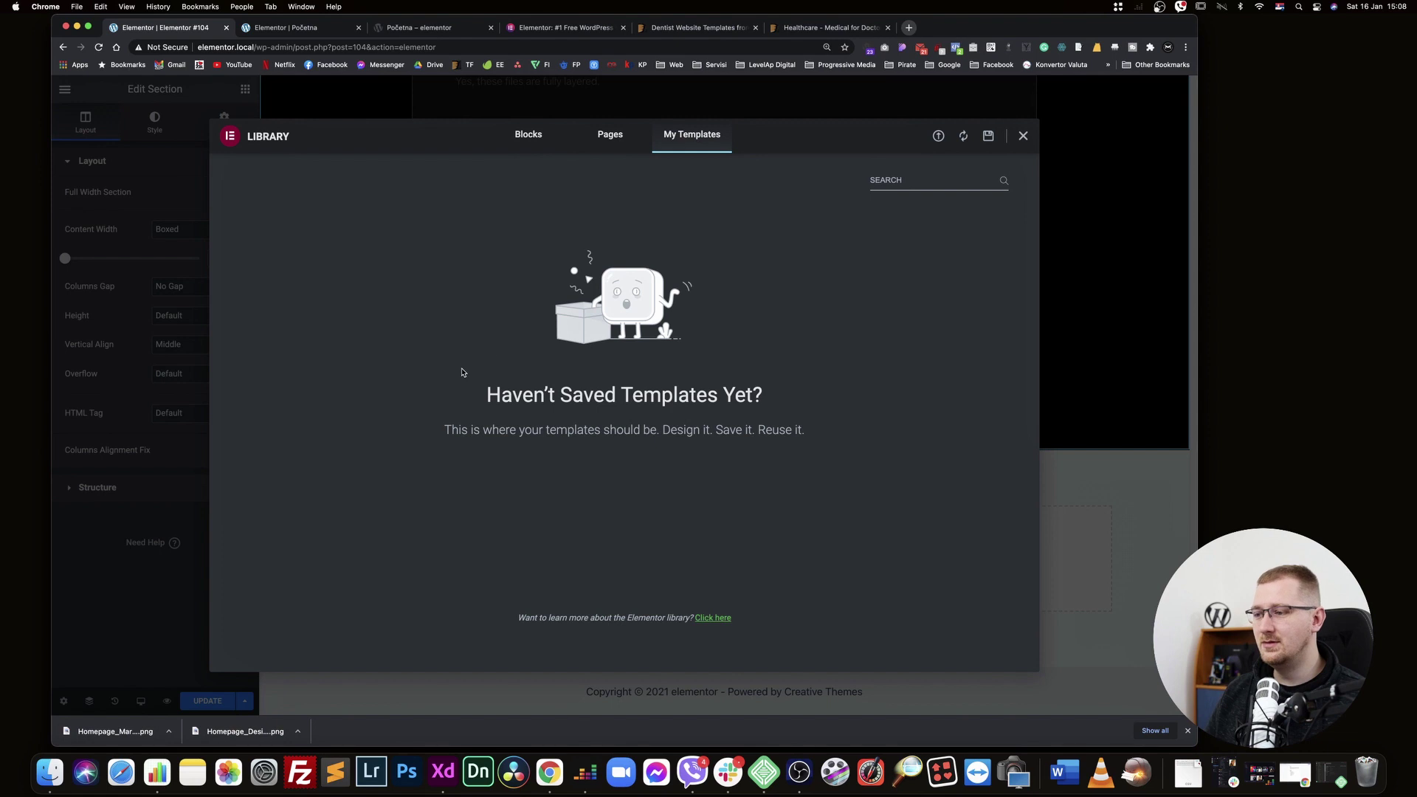
click(965, 137)
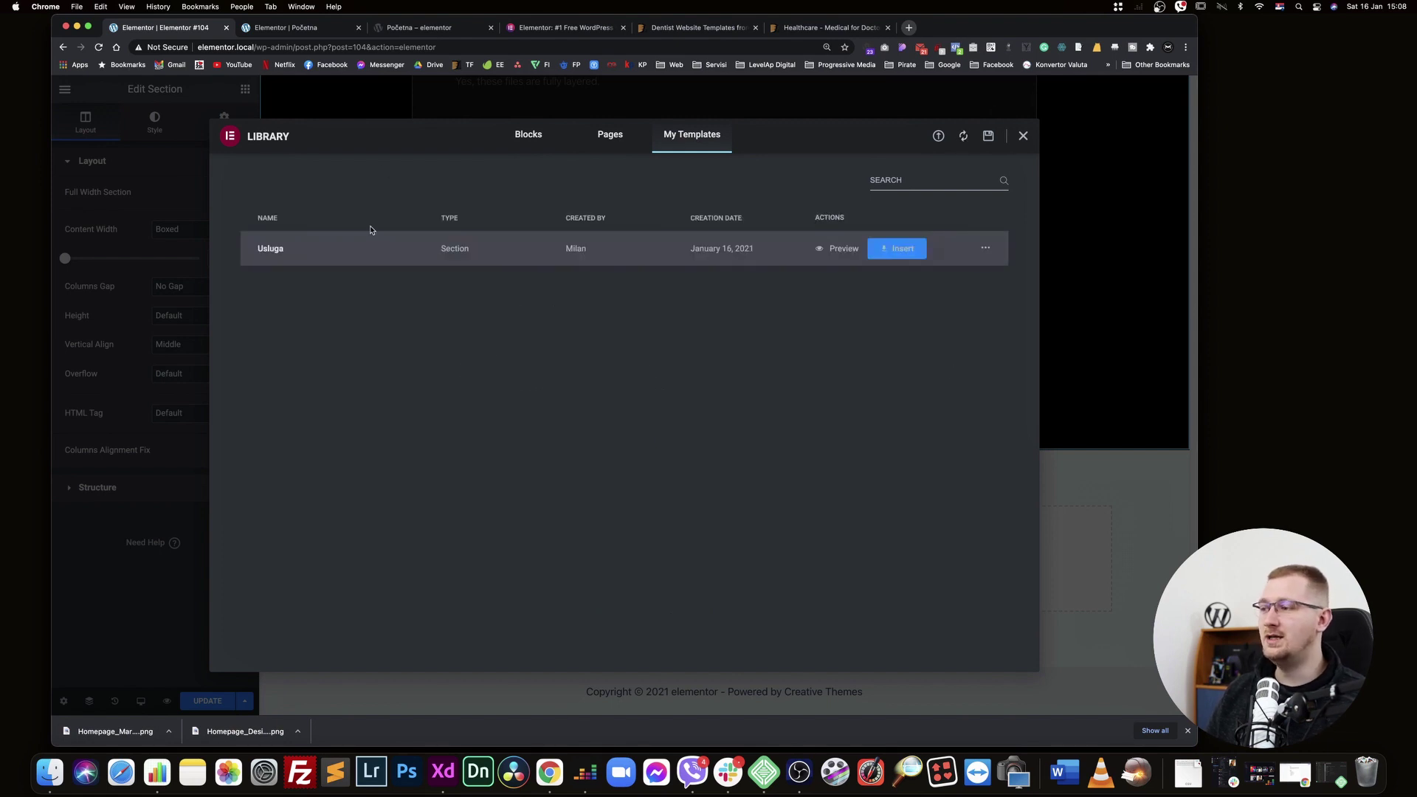
click(896, 251)
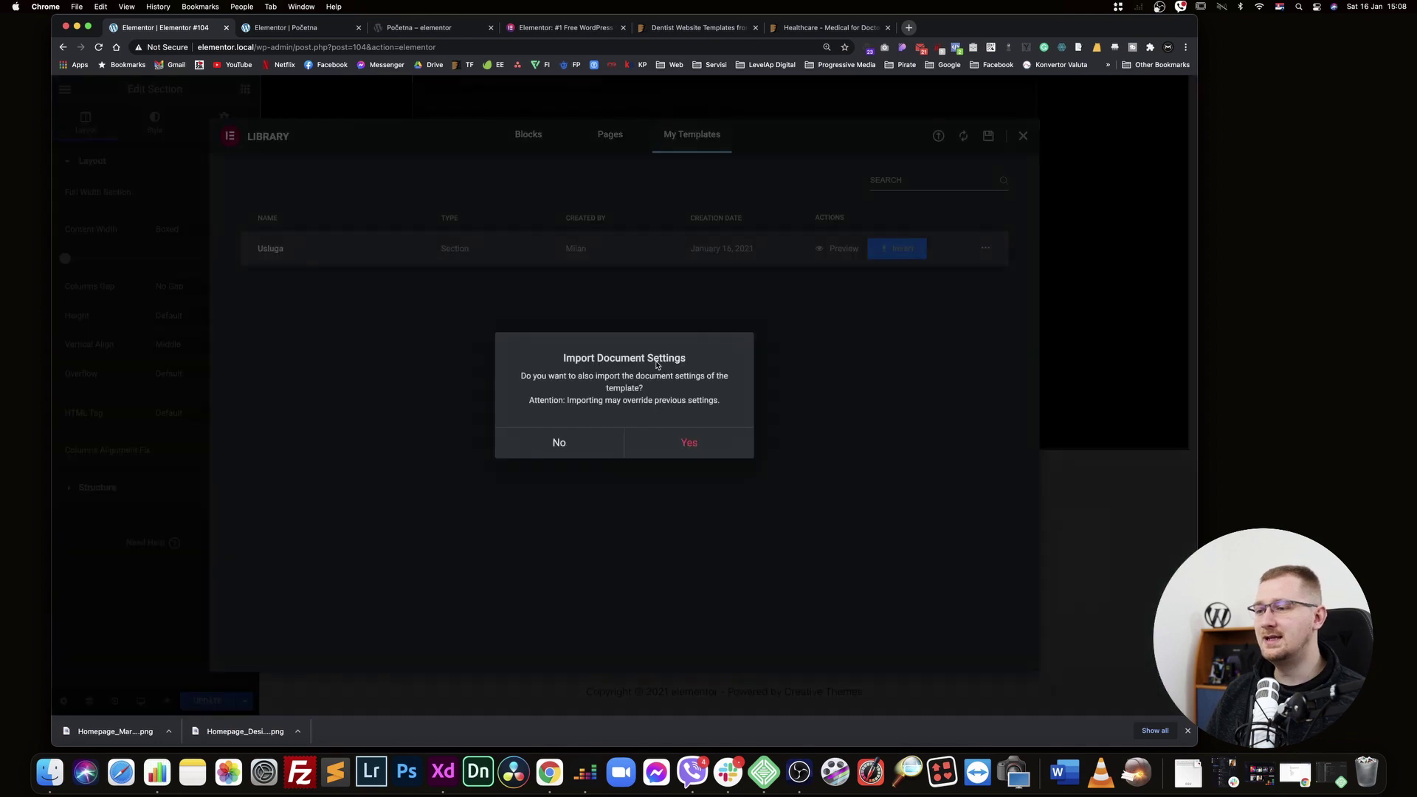
click(558, 441)
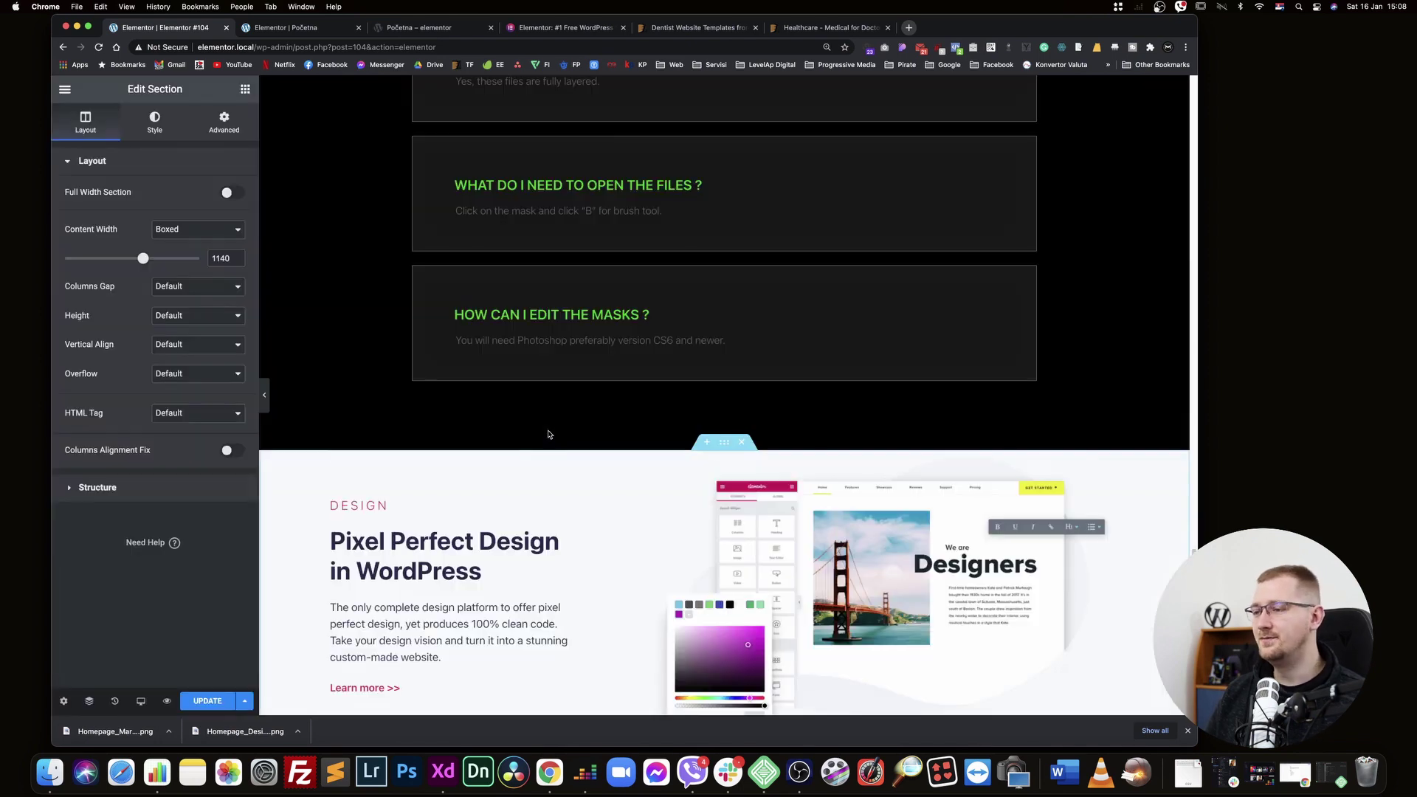
Update the page and save the whole page to the library as a template named Services, leaving the library when done
scroll(548, 434, down, 5)
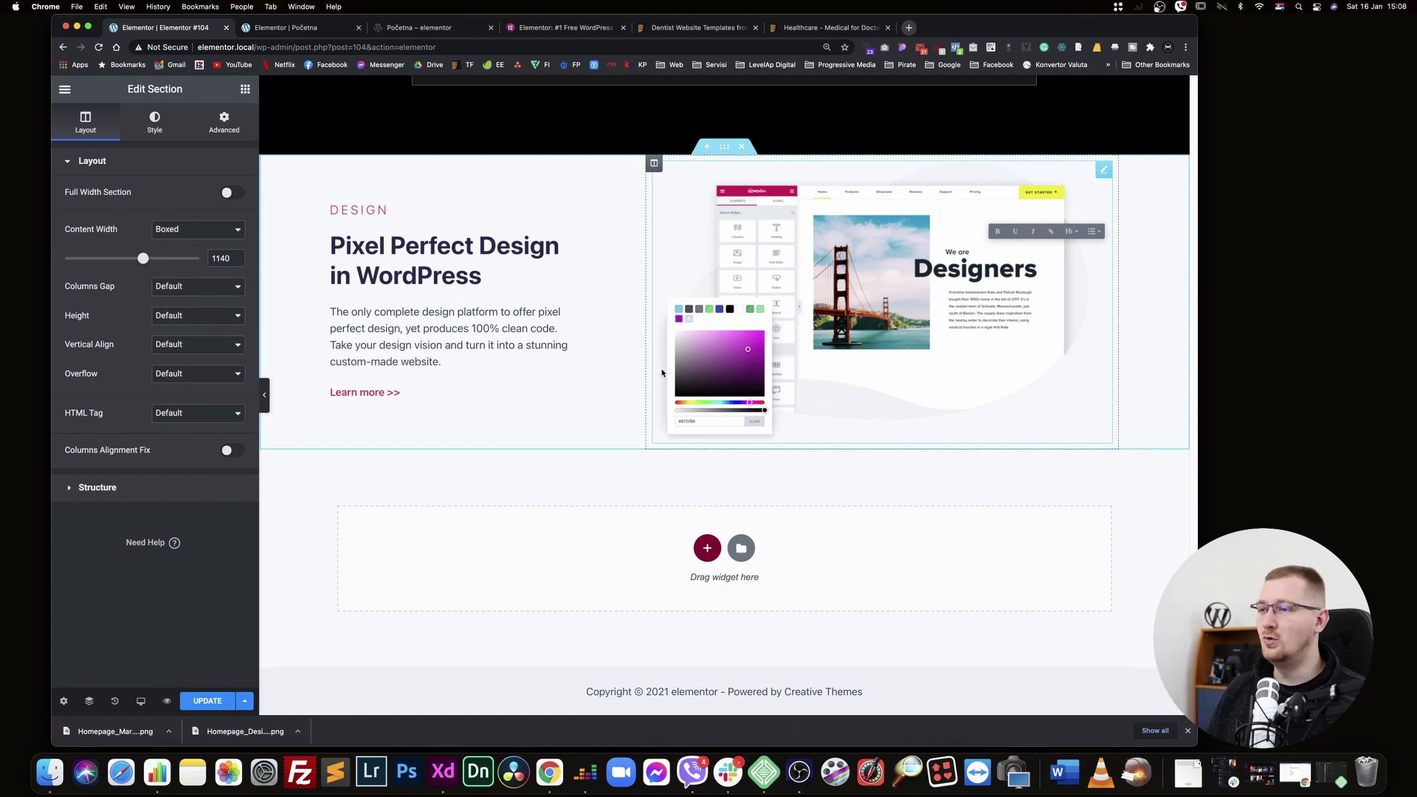
scroll(633, 491, up, 20)
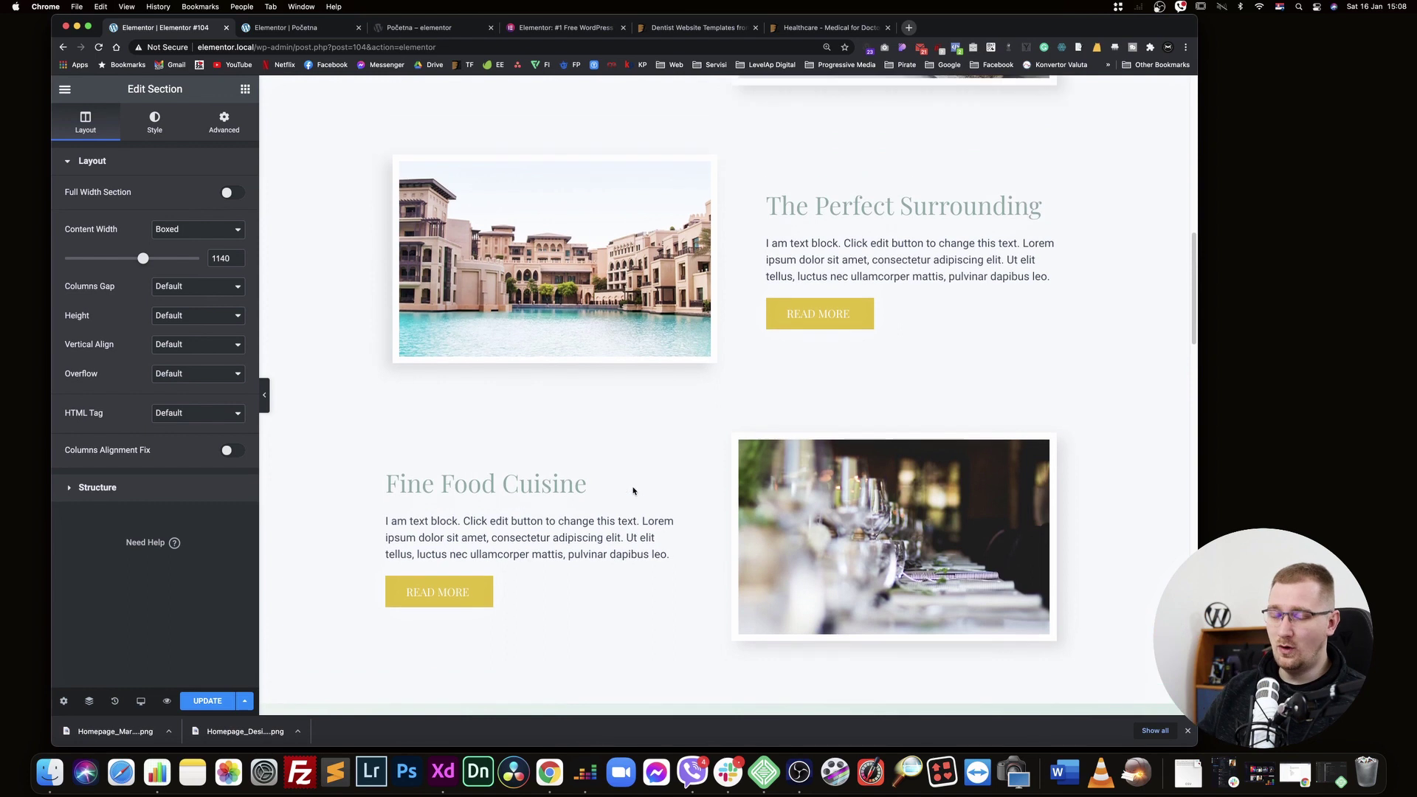
scroll(632, 491, down, 20)
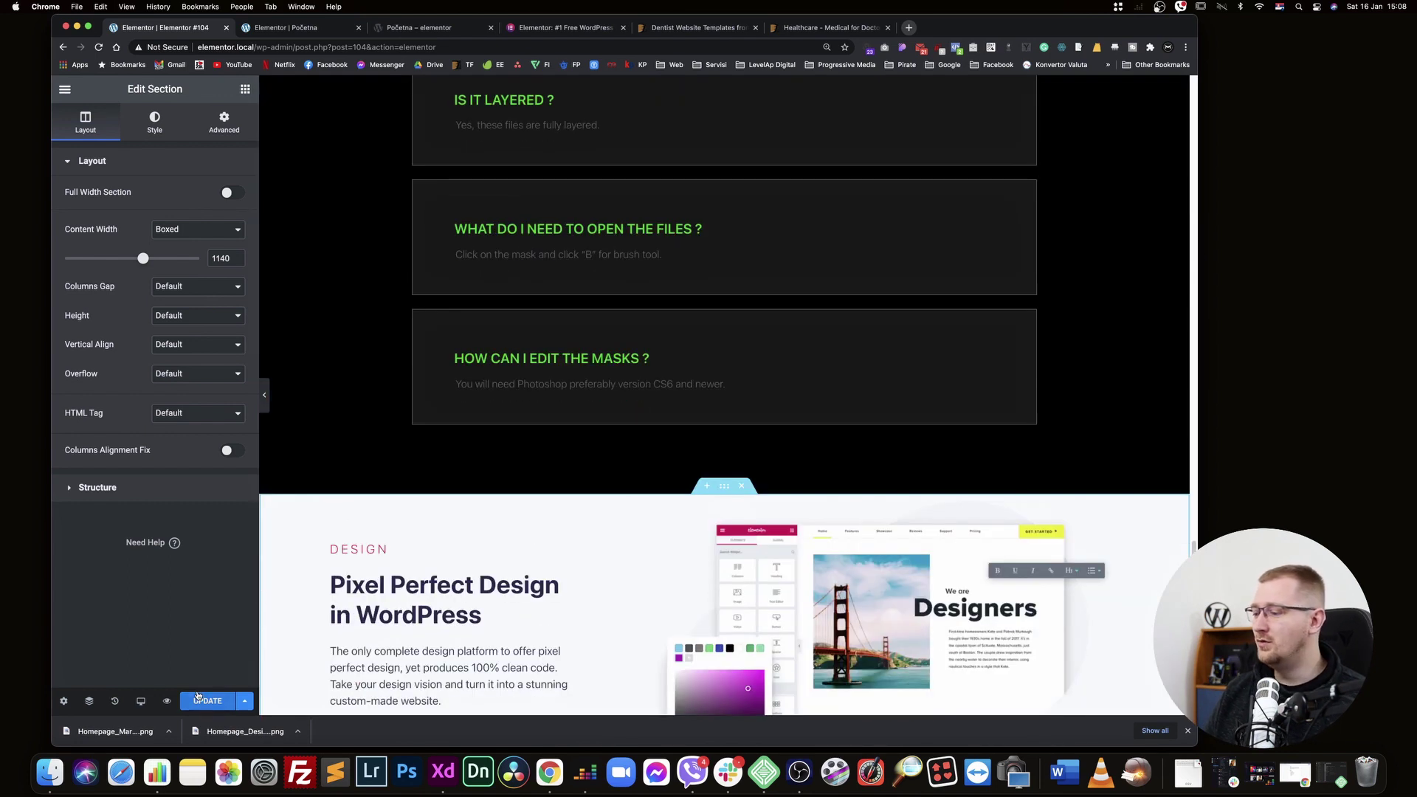
click(246, 703)
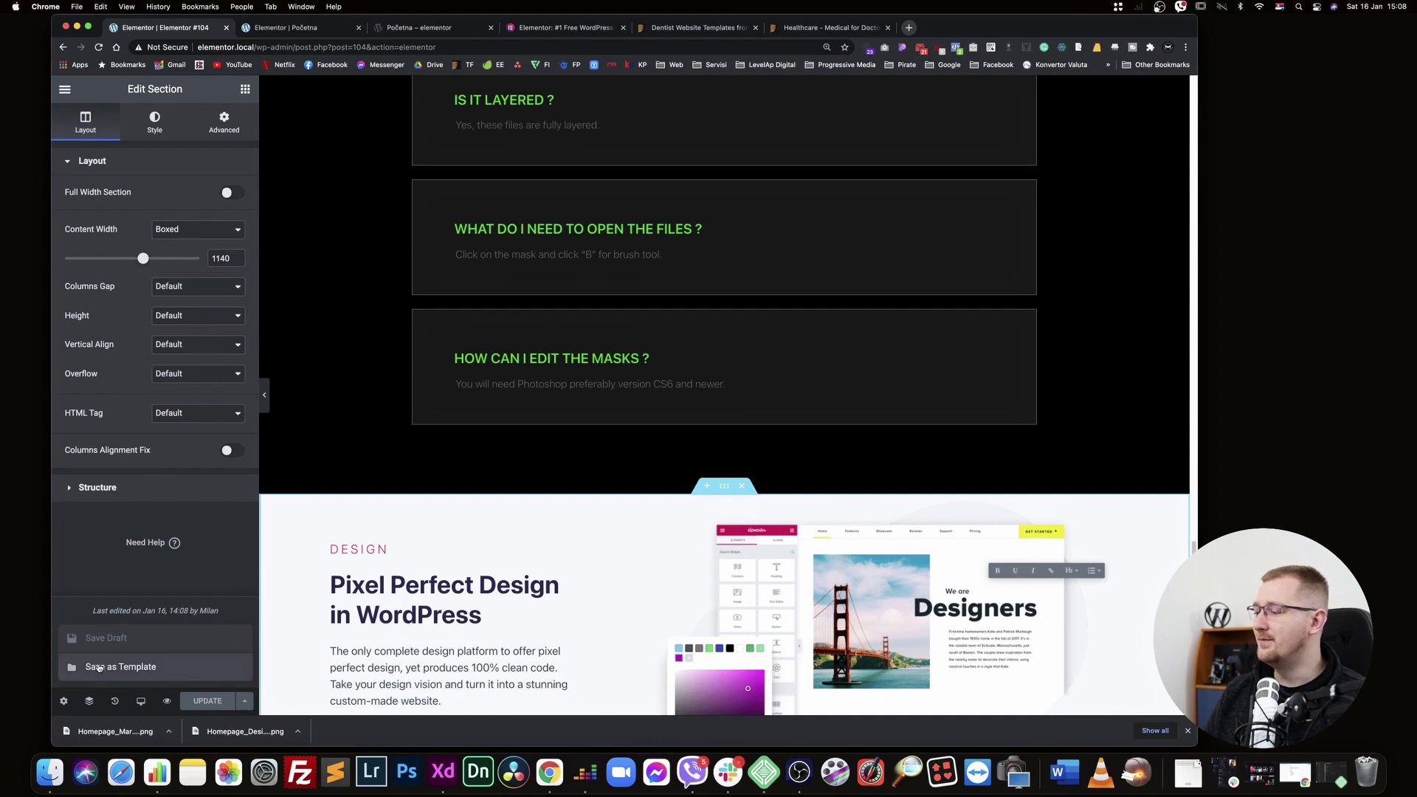
click(141, 668)
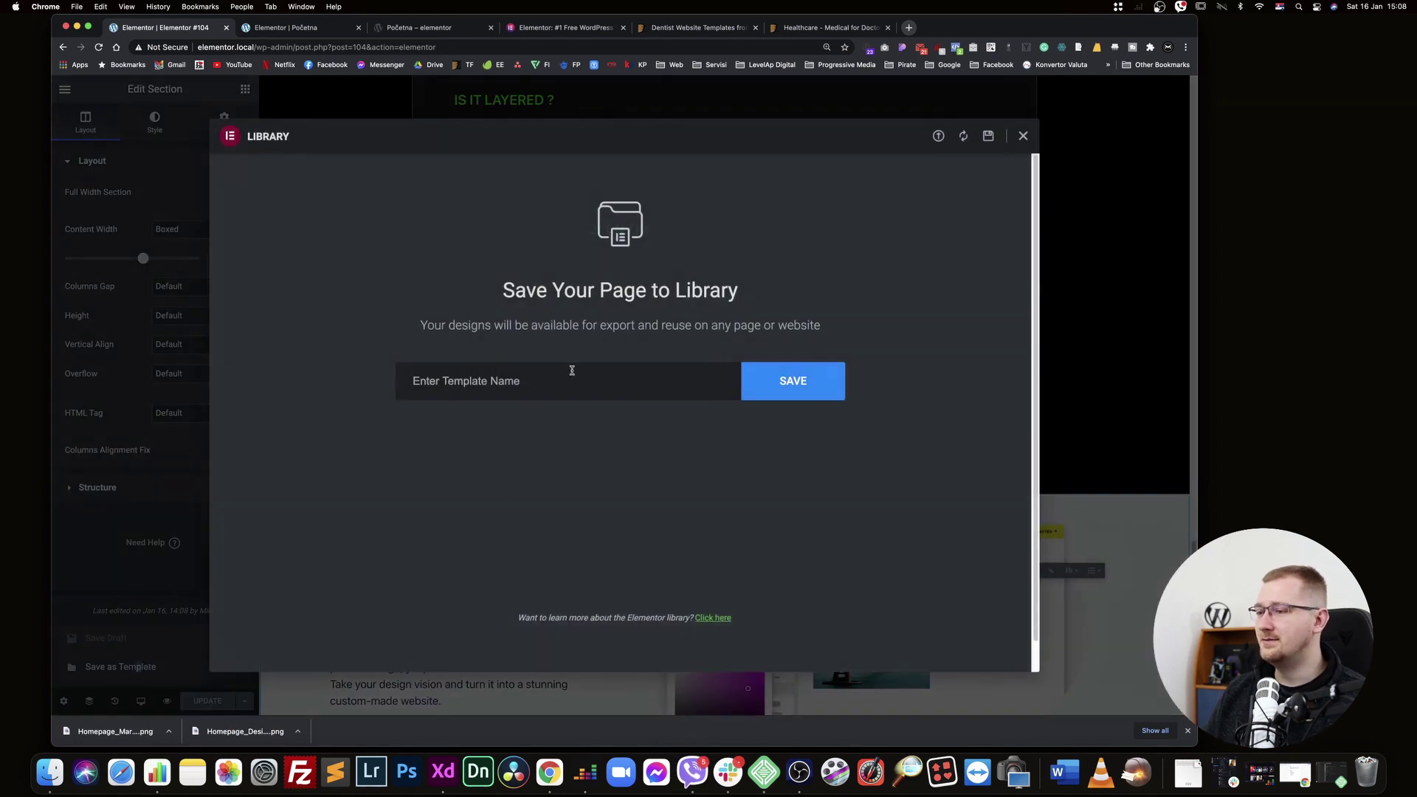
click(587, 377)
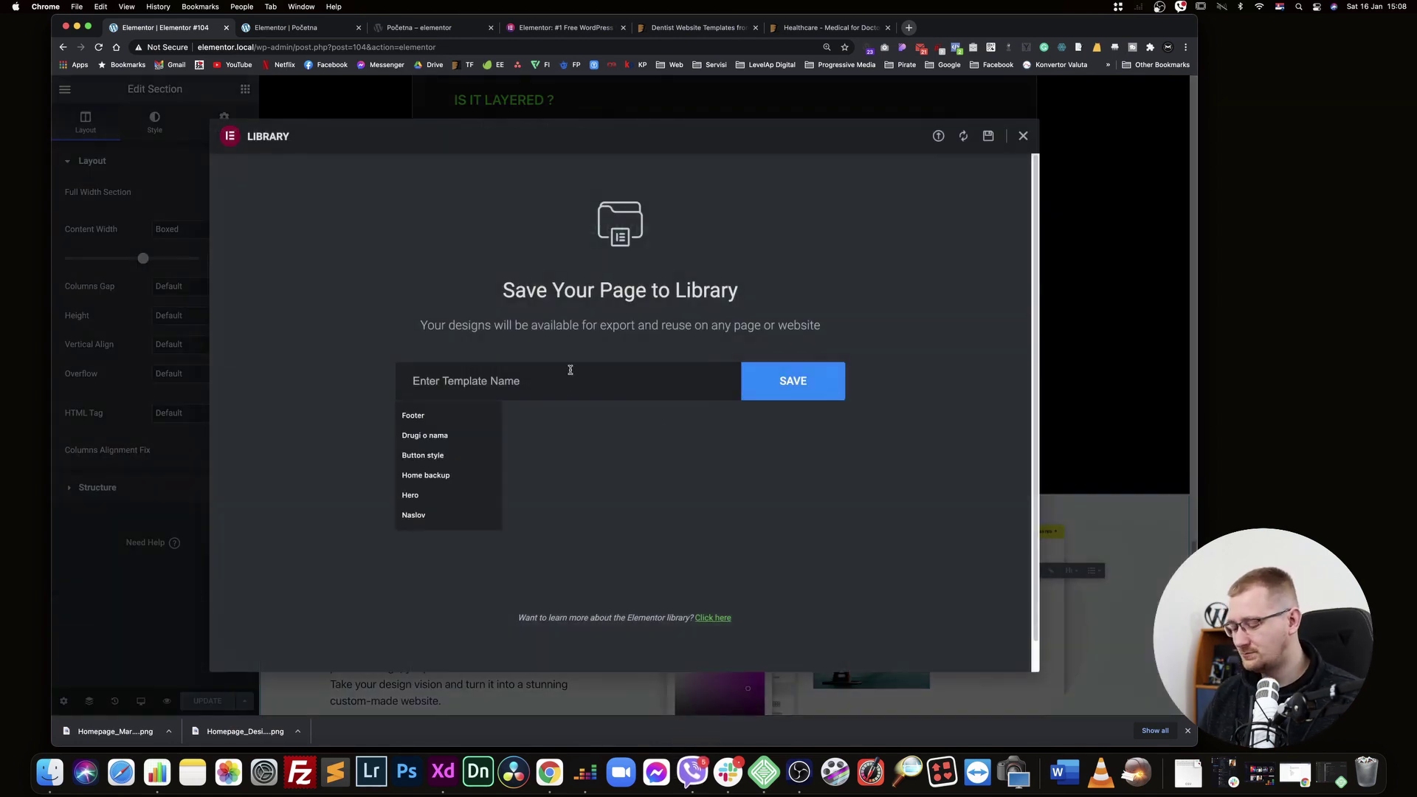
text(Services)
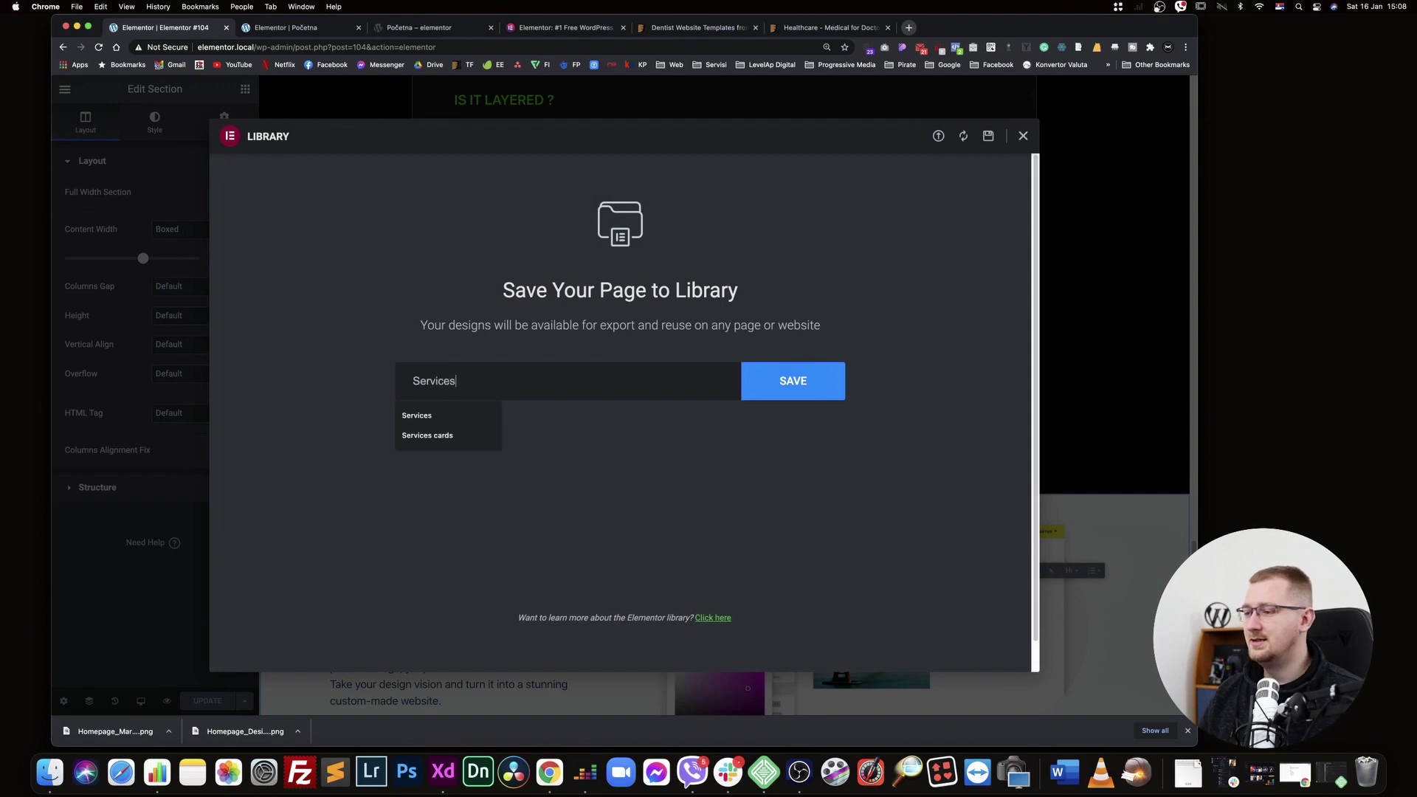
click(813, 371)
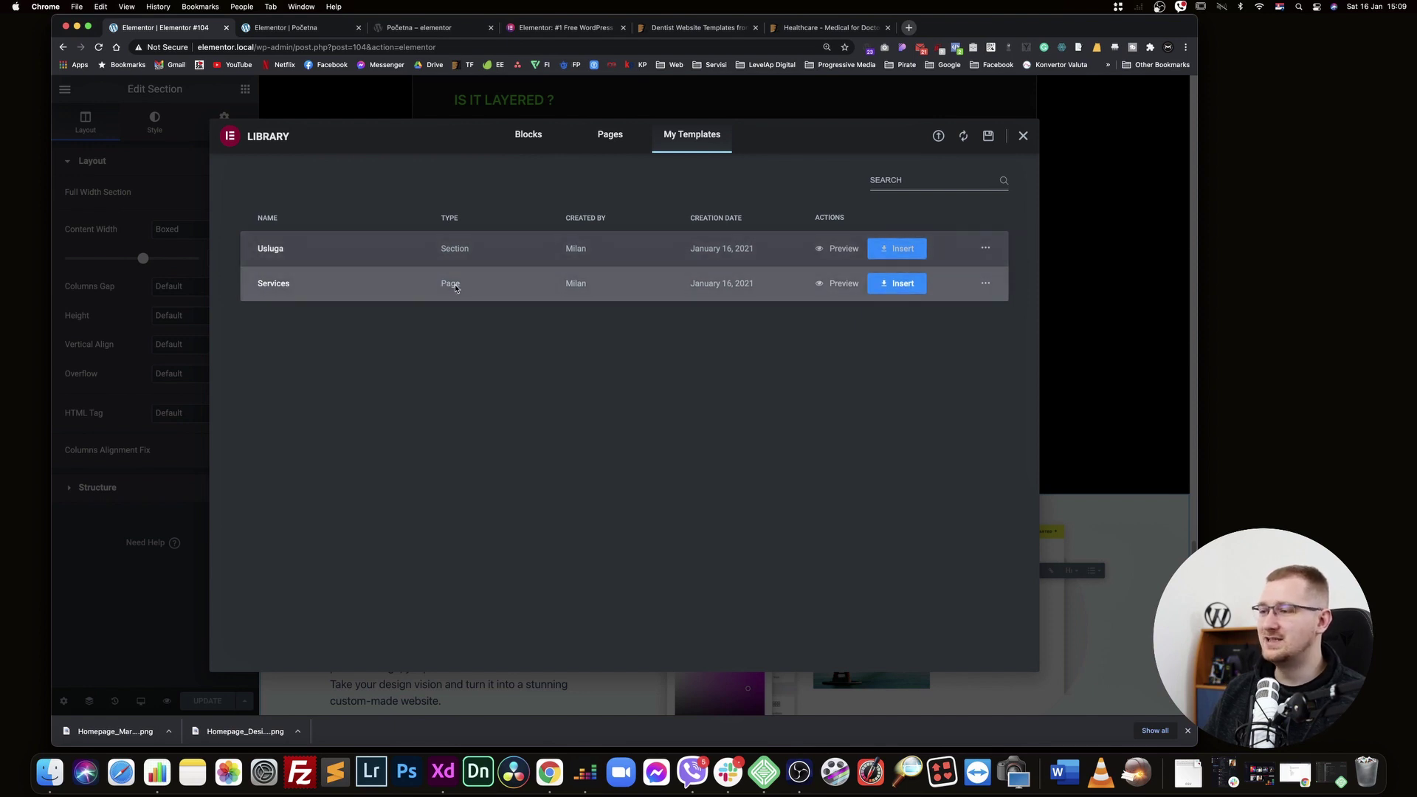
click(1024, 136)
Search the Finder for "add new" and create a new page
scroll(635, 312, up, 15)
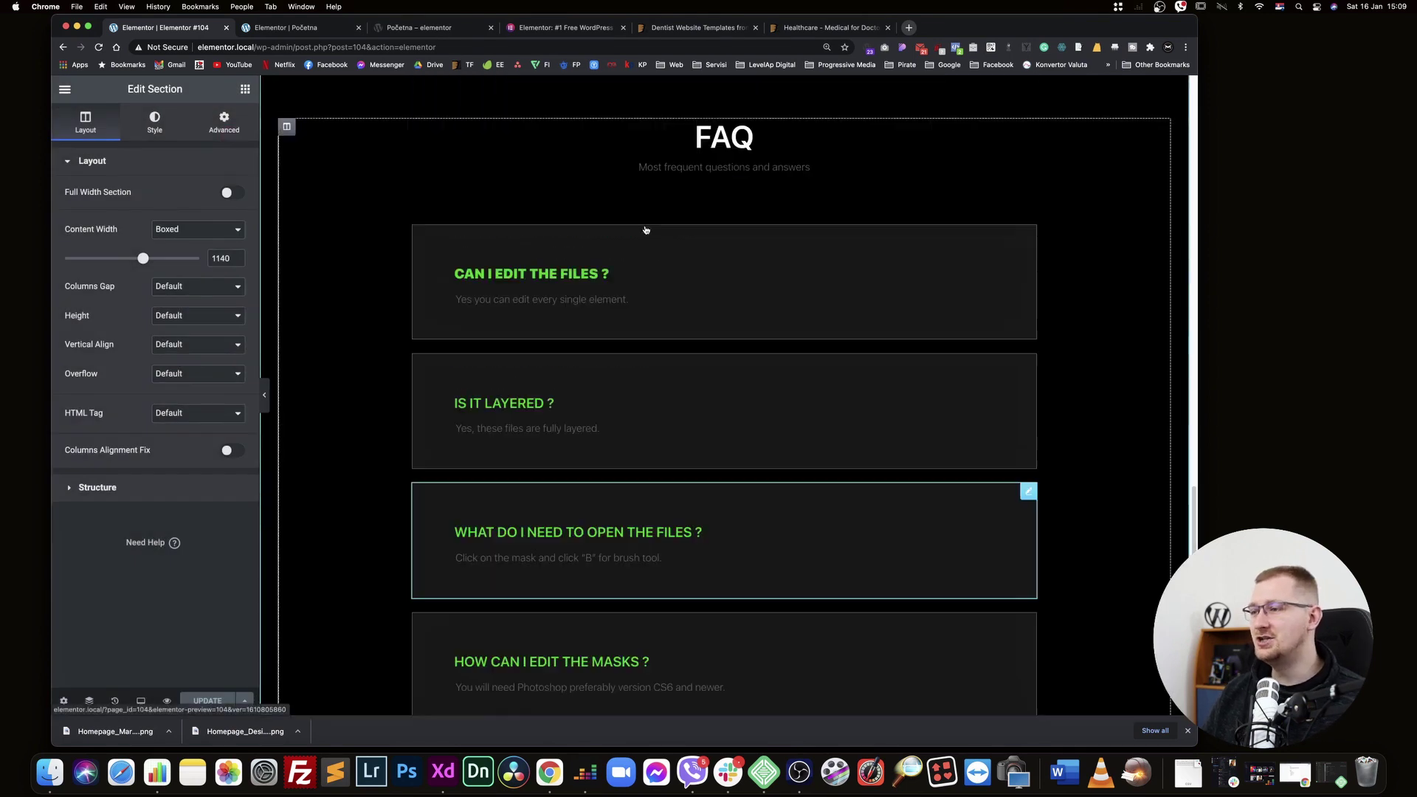
key(super+e)
text(poče)
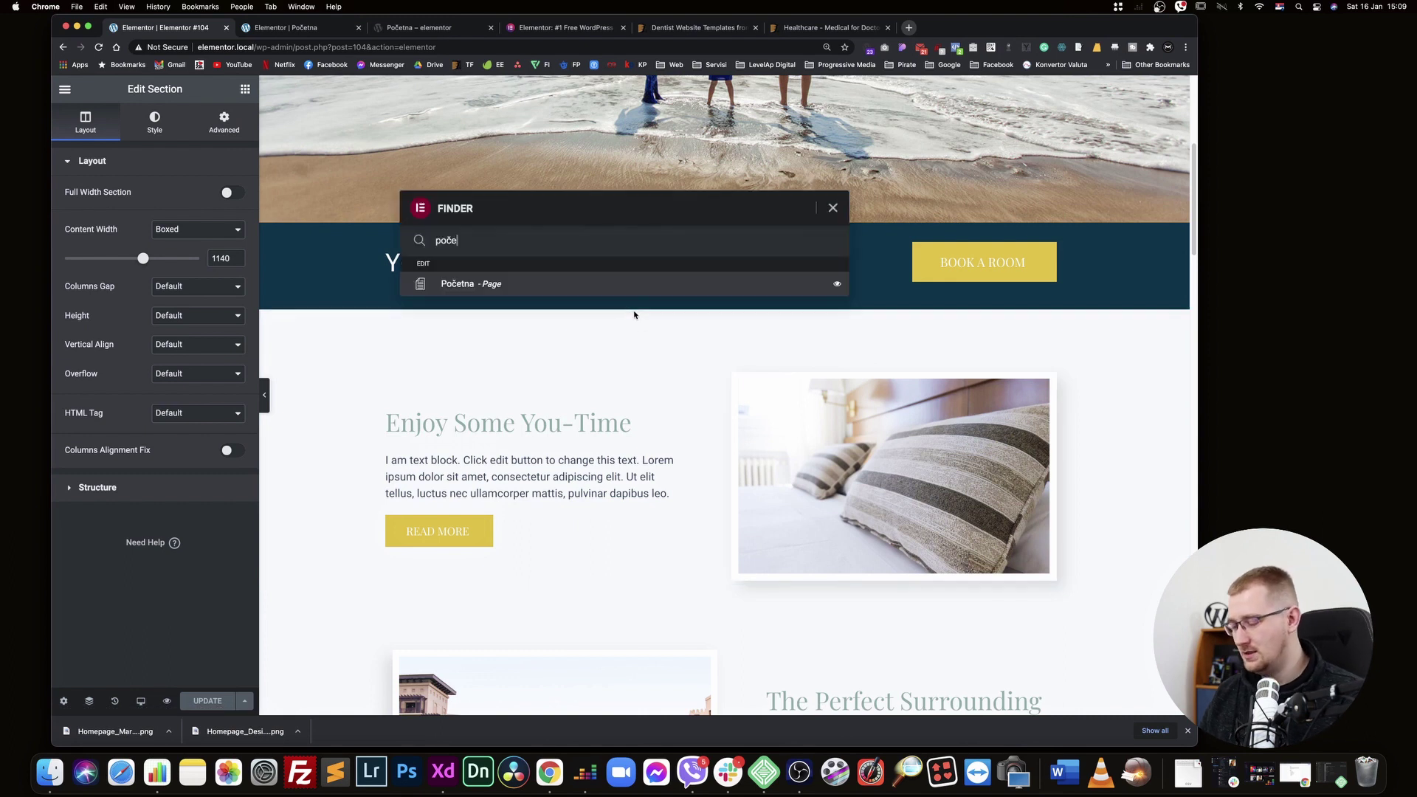
text(add)
key(super+a)
text(add )
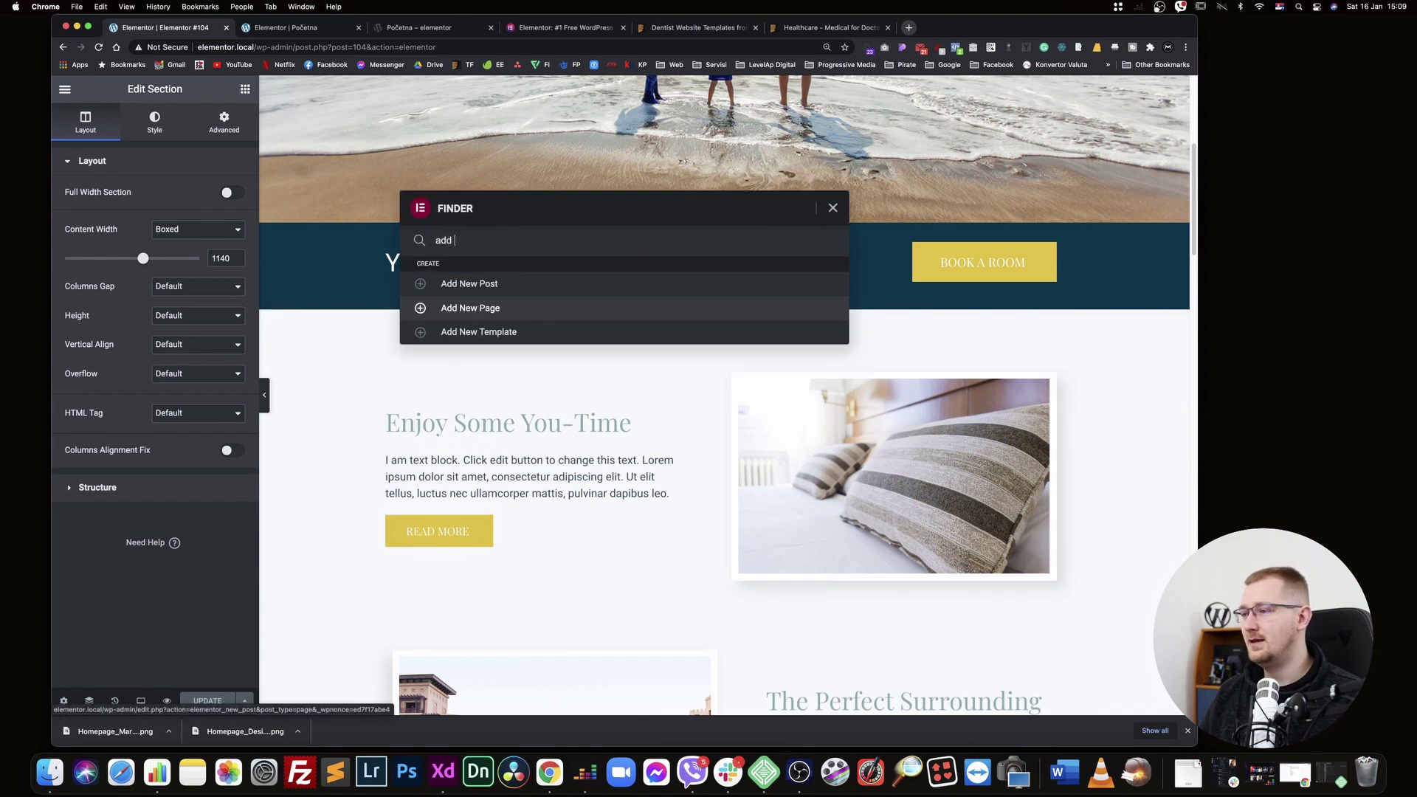
text(new)
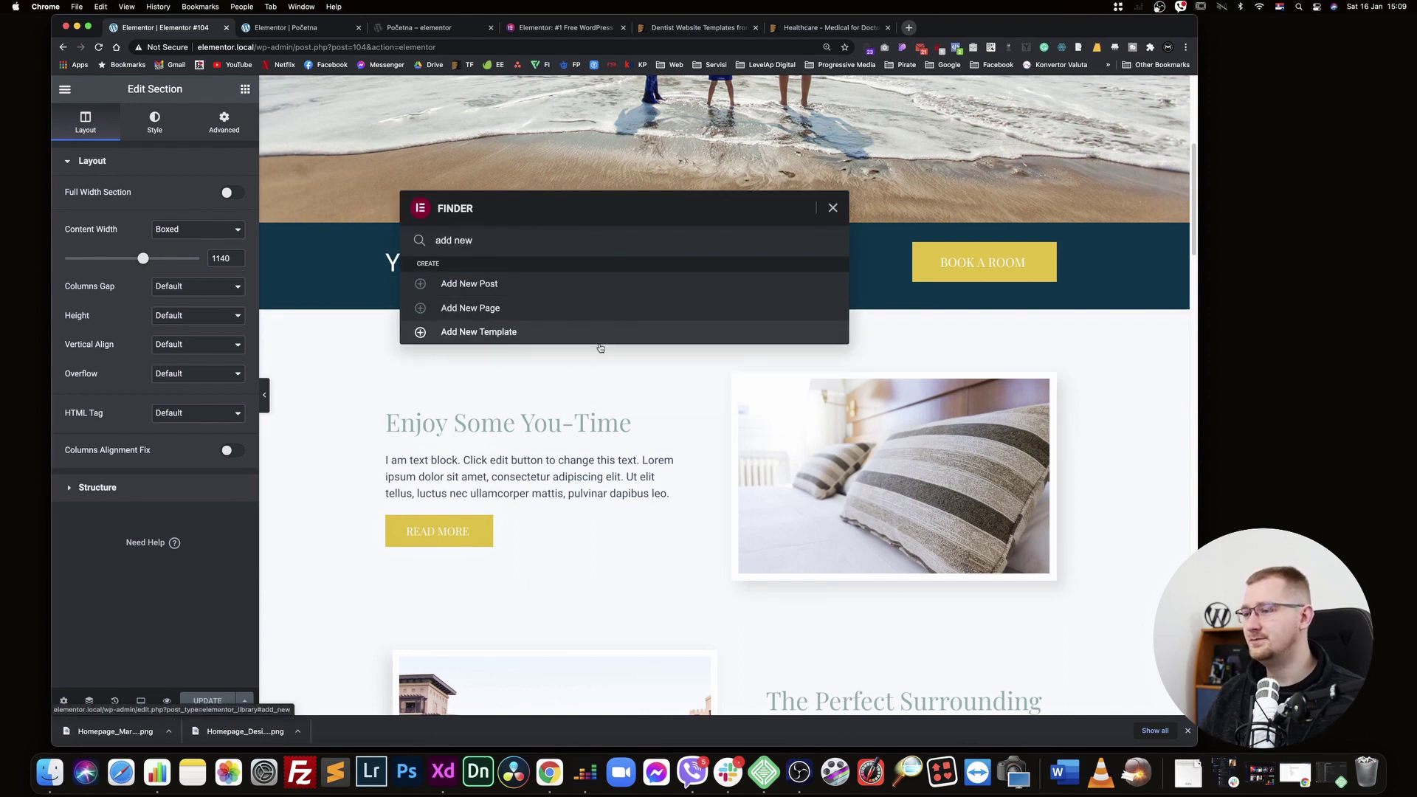
click(533, 302)
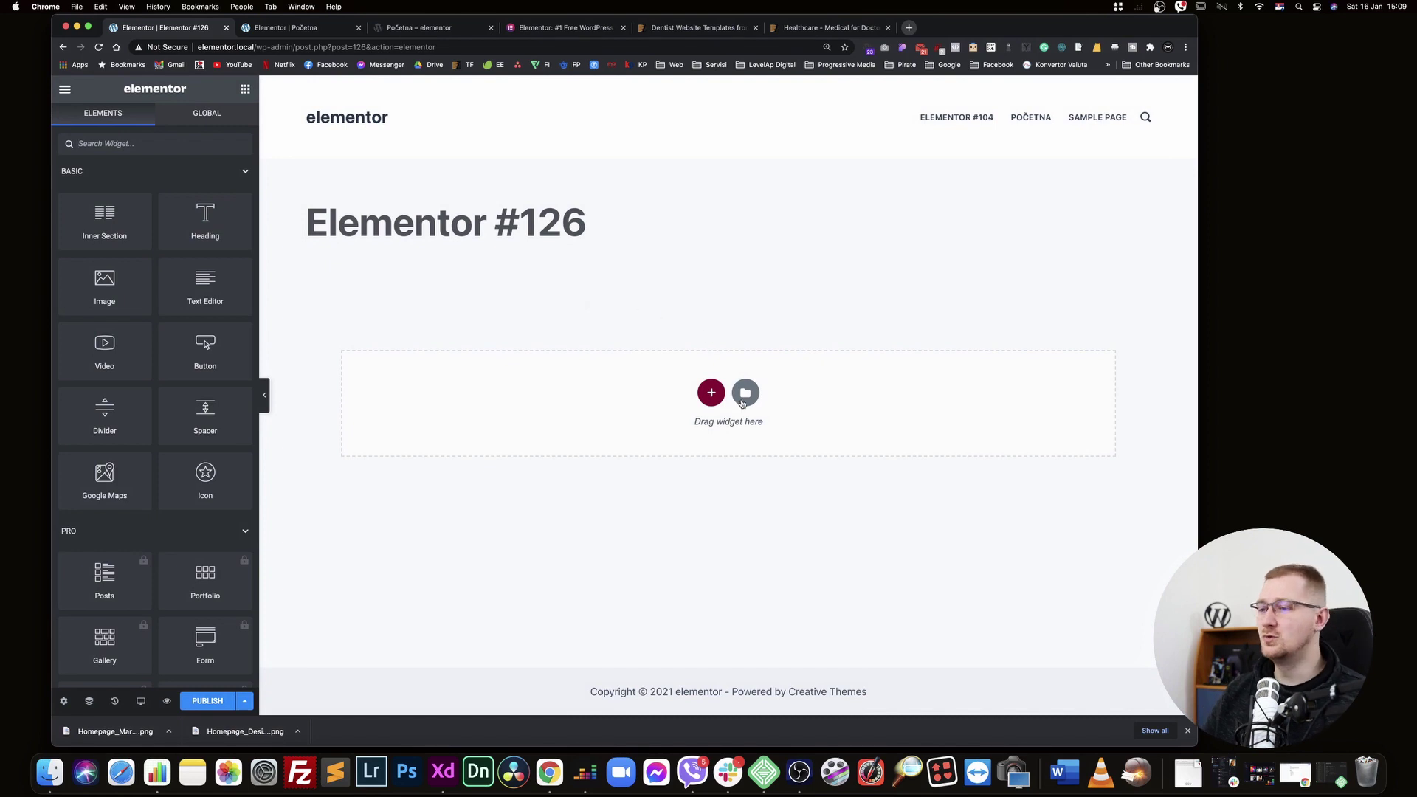
Insert the saved Services page template with its document settings into the new page and publish the page
click(738, 395)
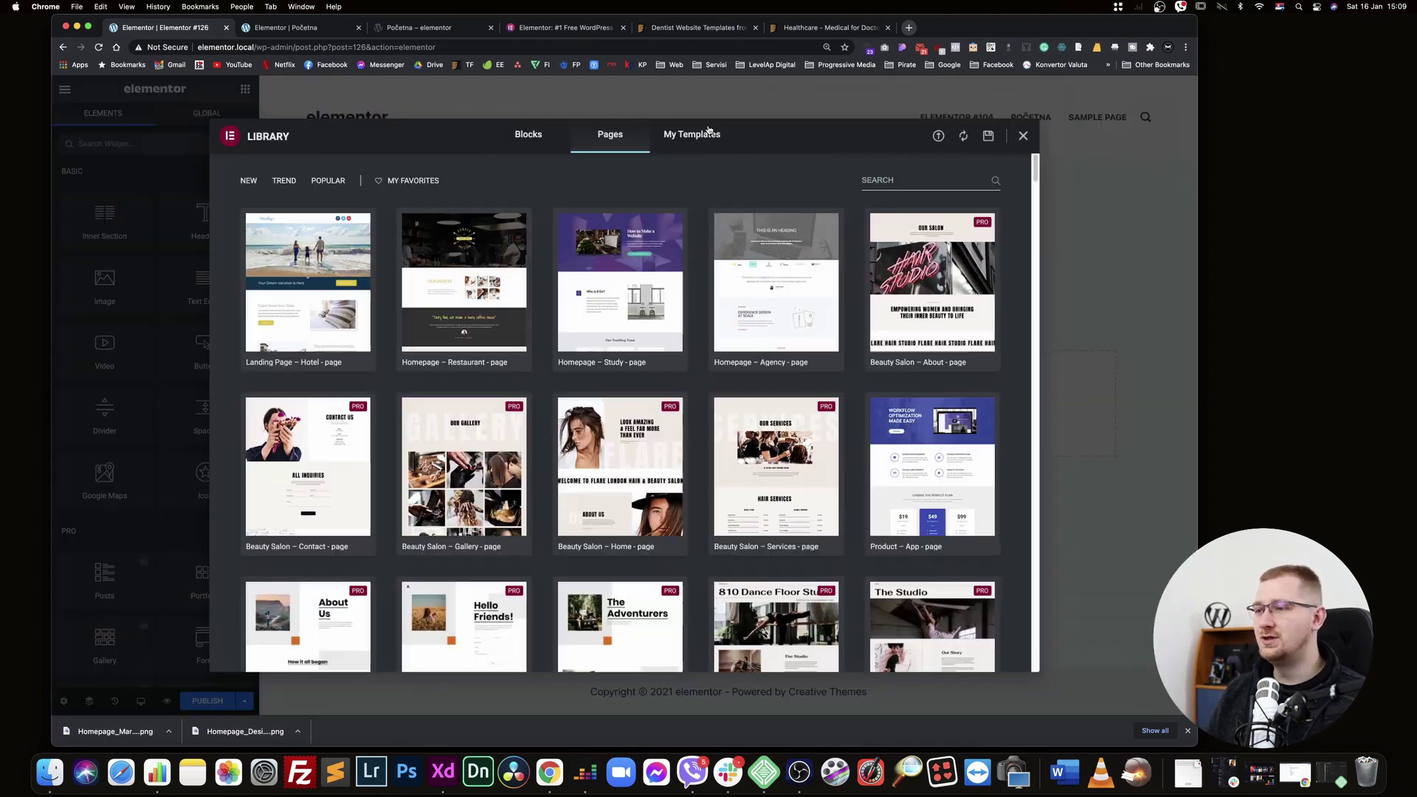
click(704, 136)
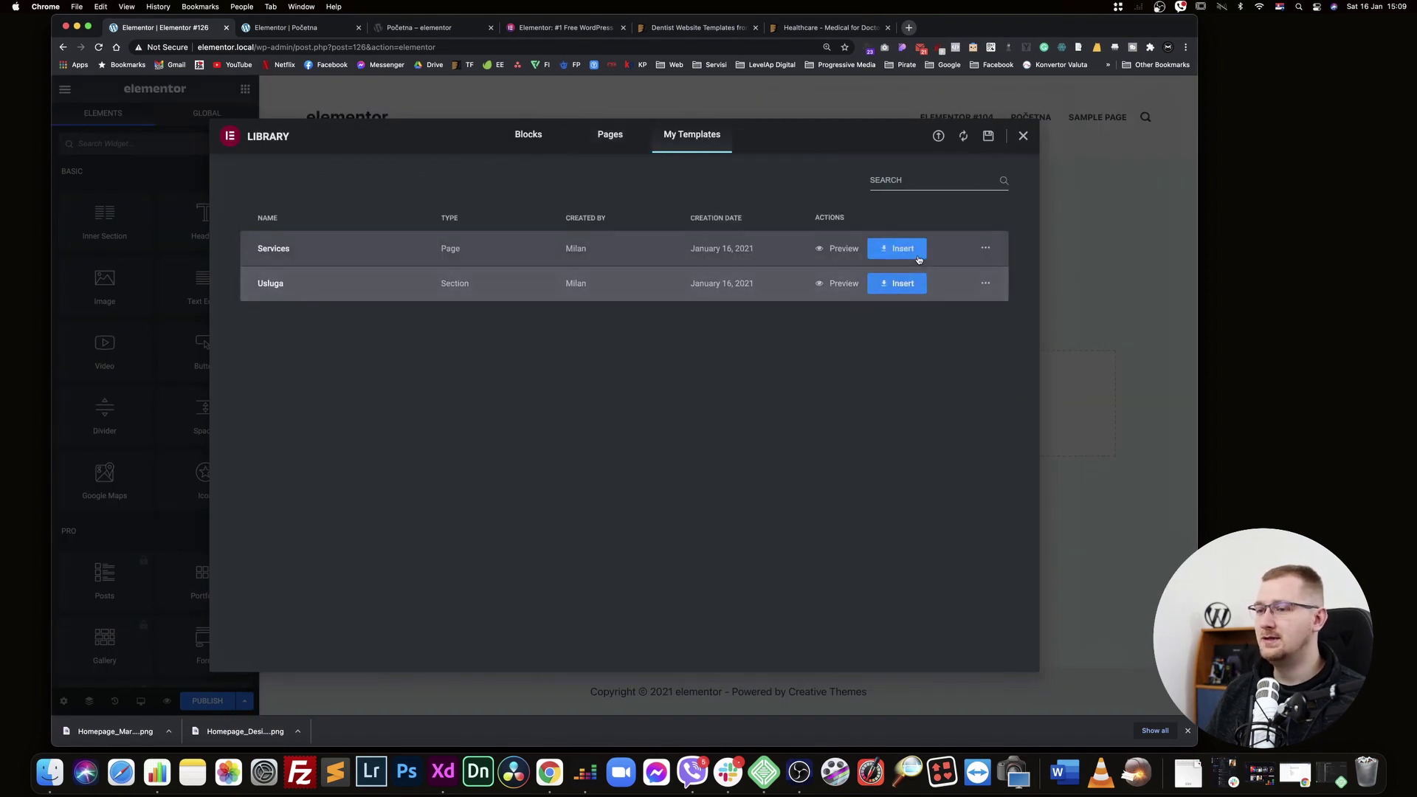
click(902, 284)
click(689, 440)
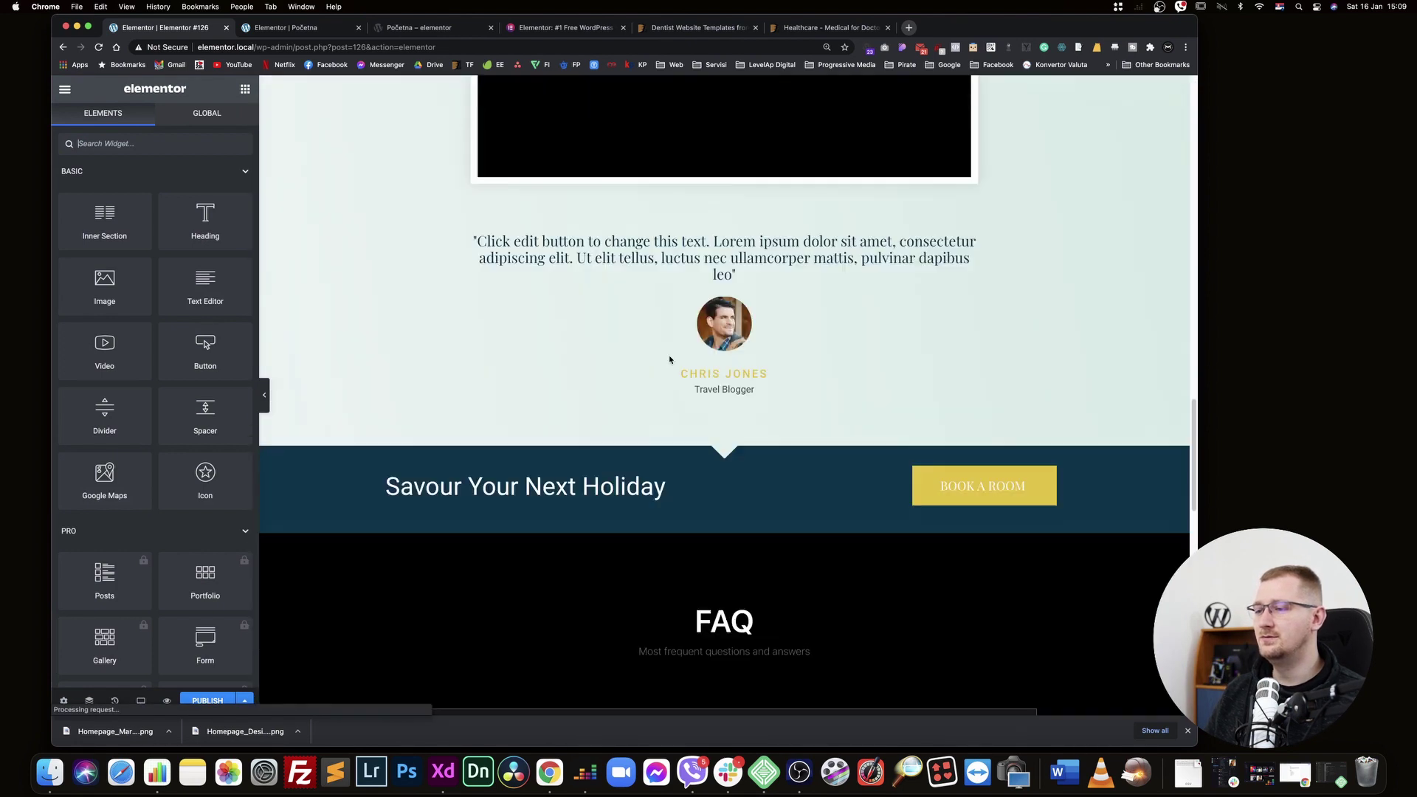
scroll(670, 360, down, 15)
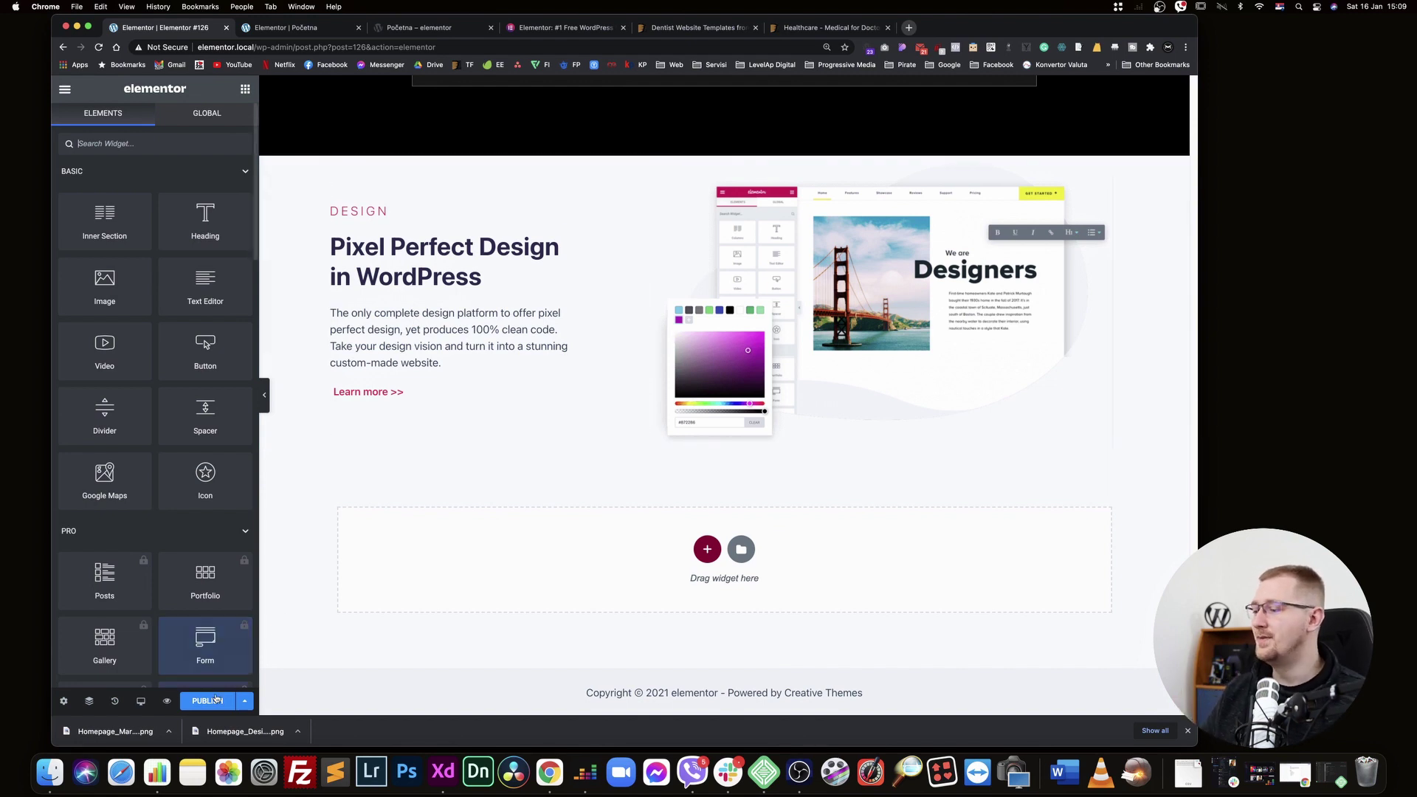
click(189, 703)
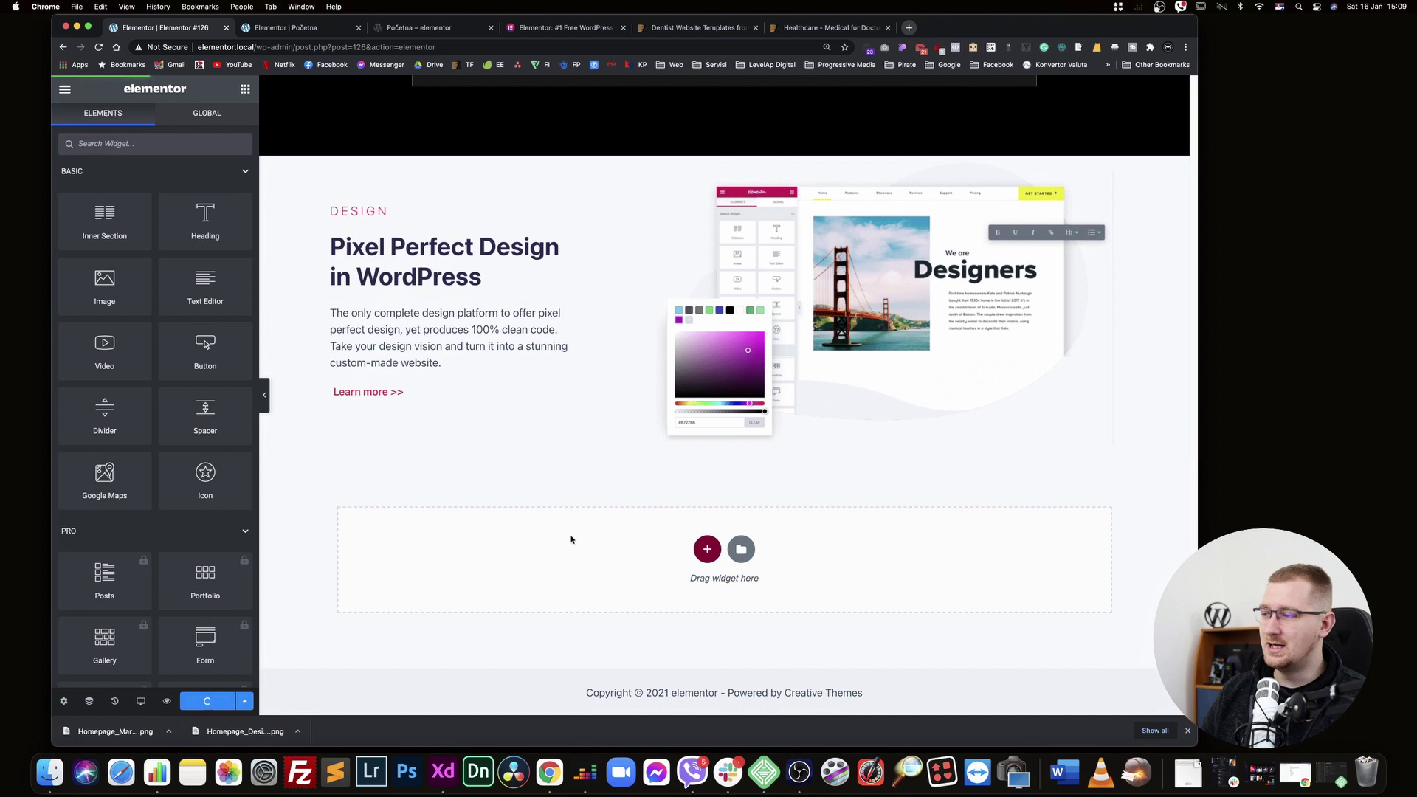
Export the Services template as elementor-123-2021-01-16.json and import that file back into the template library
click(742, 549)
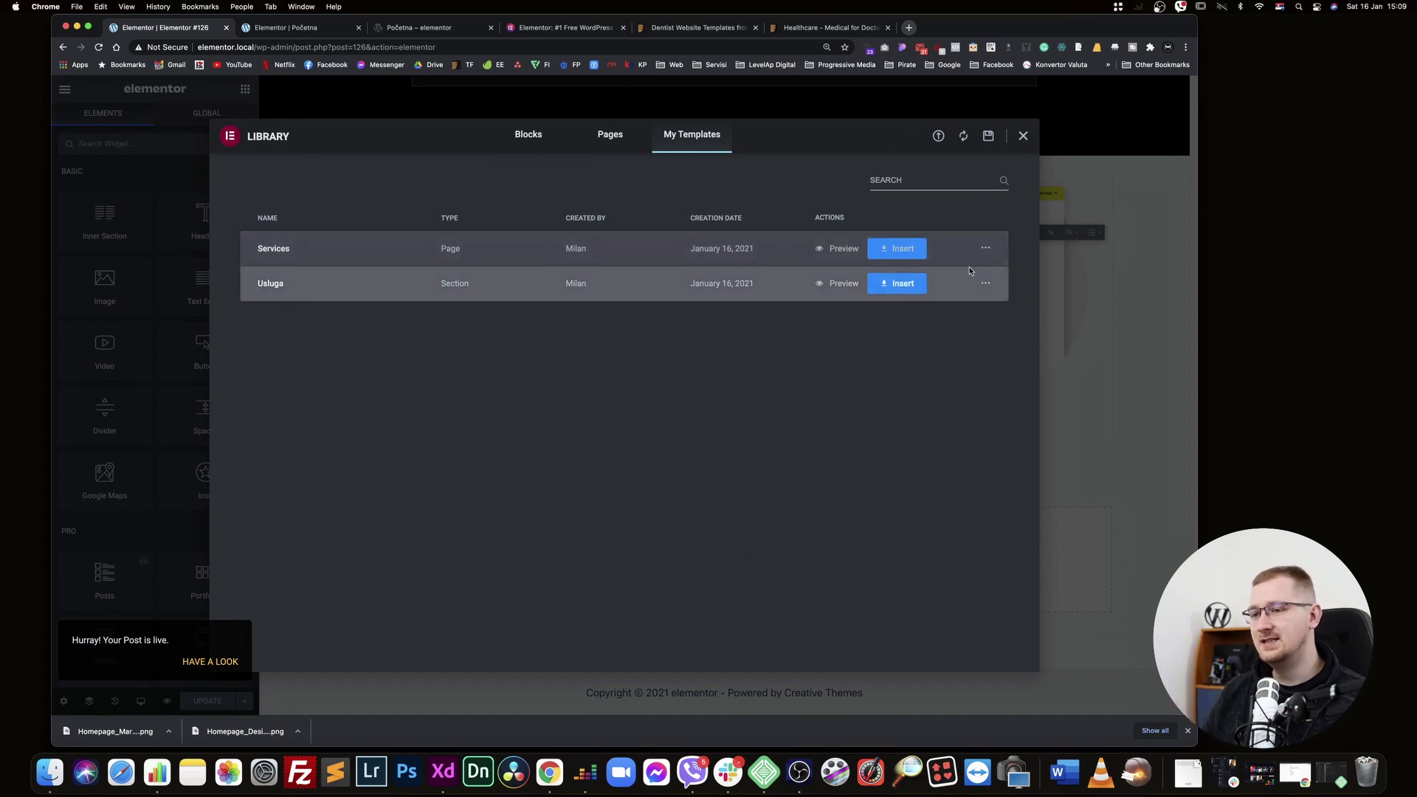
click(986, 250)
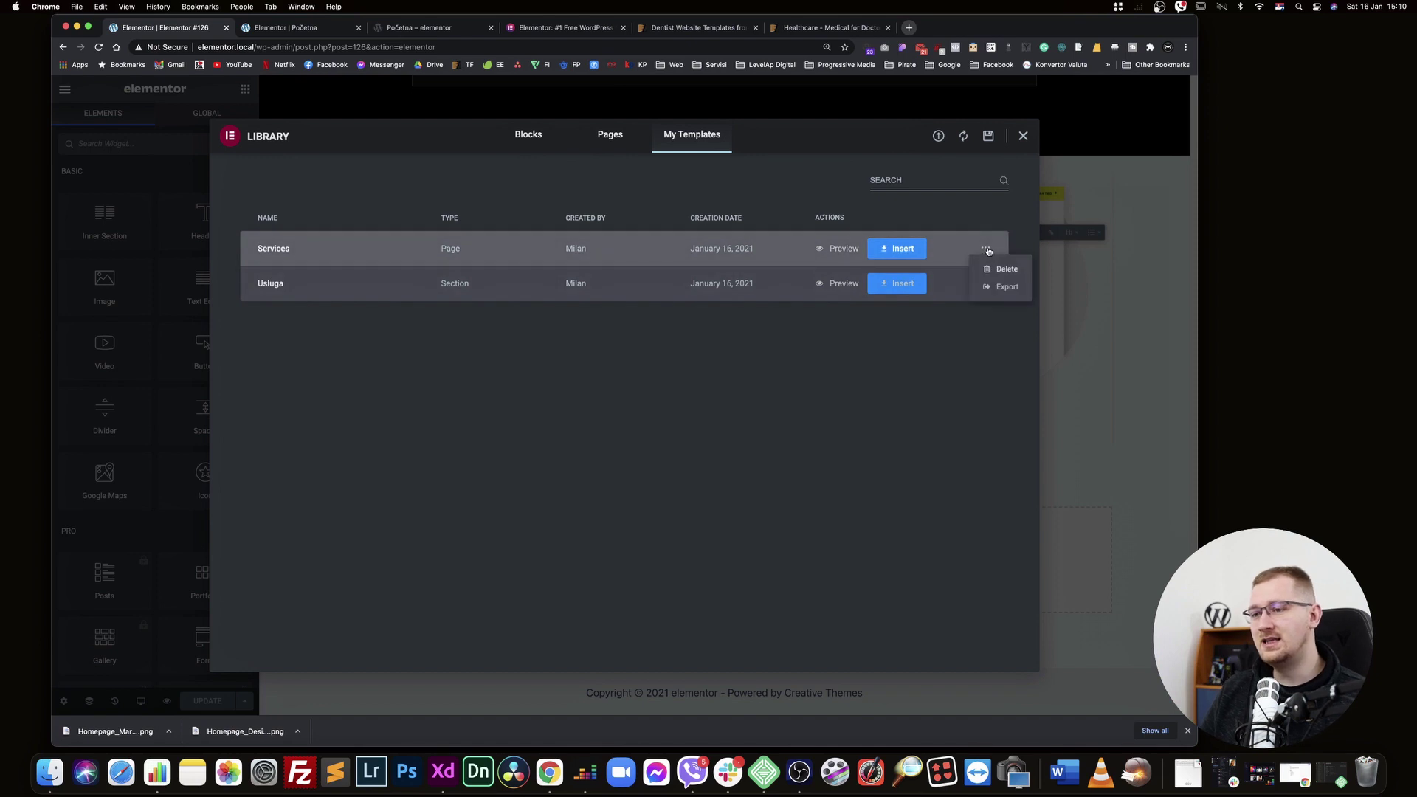
click(995, 289)
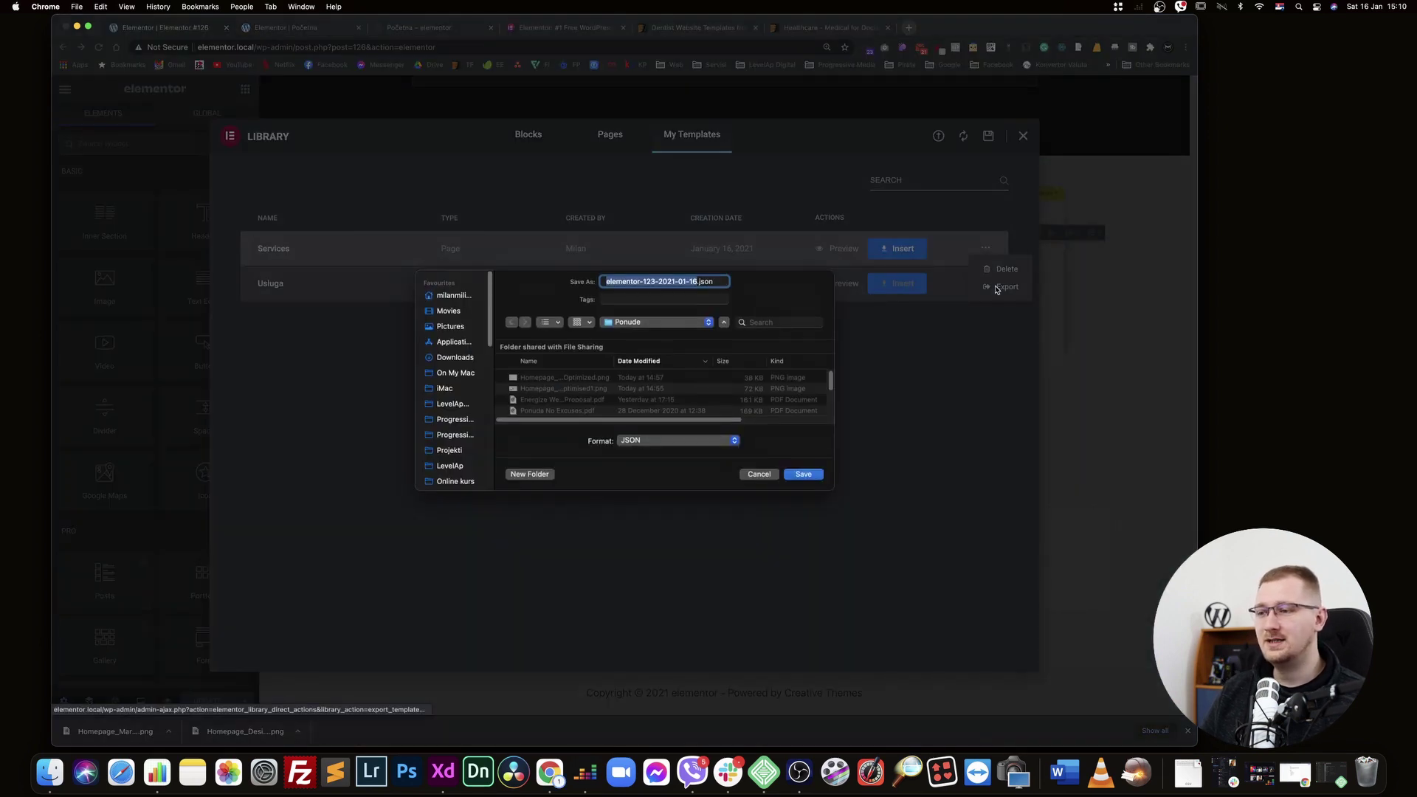
click(803, 475)
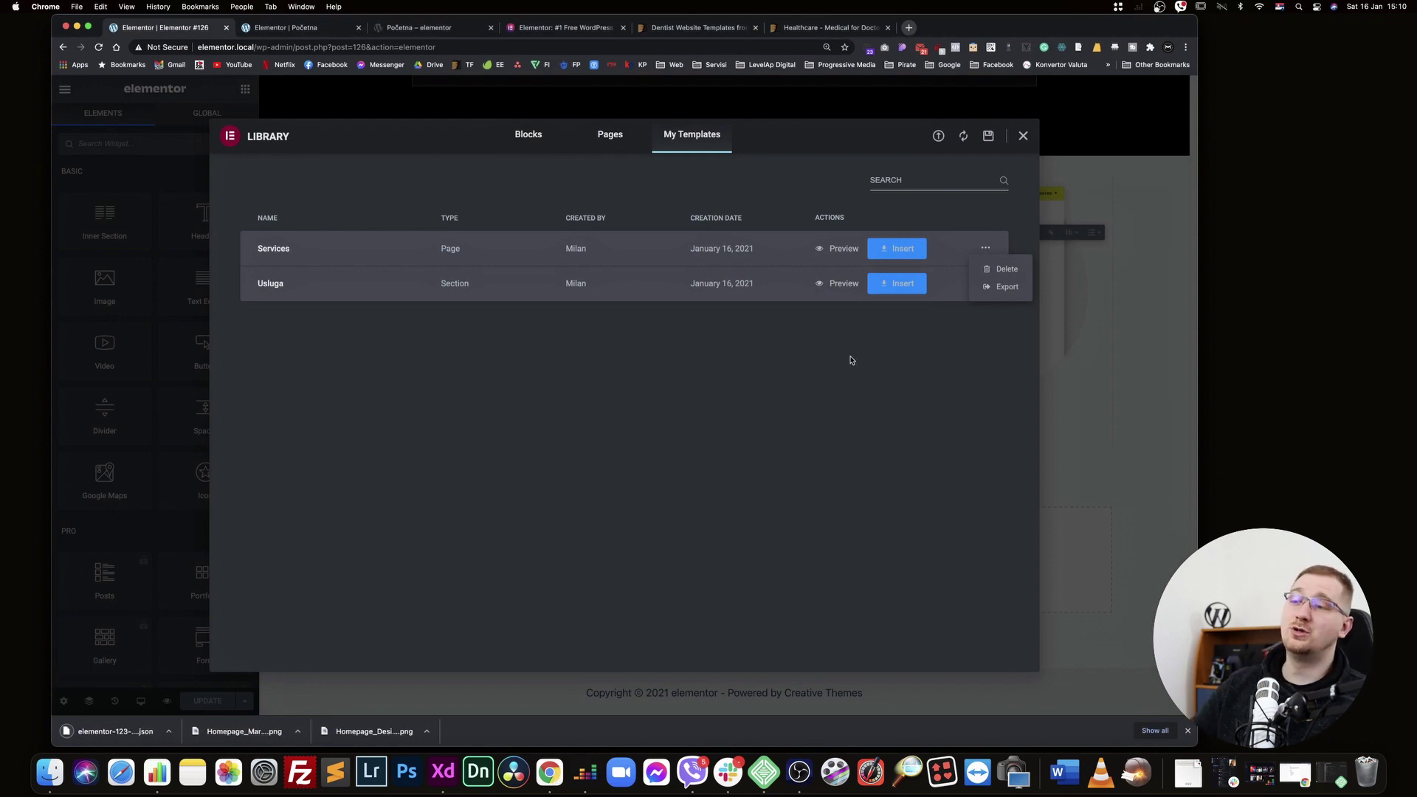
click(938, 137)
drag(107, 732, 687, 404)
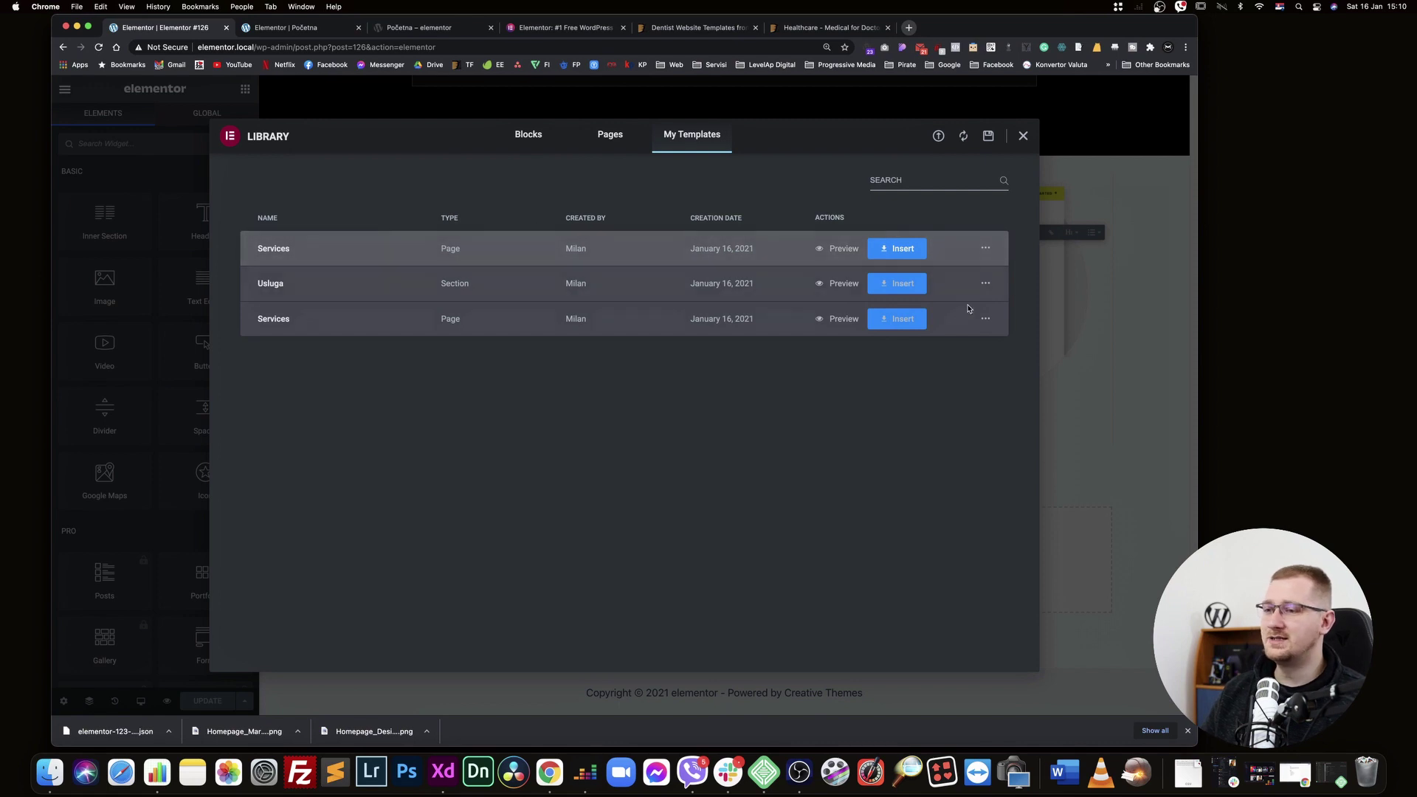
Preview the first listed Services template in a separate tab, close the preview and the library, and review the page content
click(843, 248)
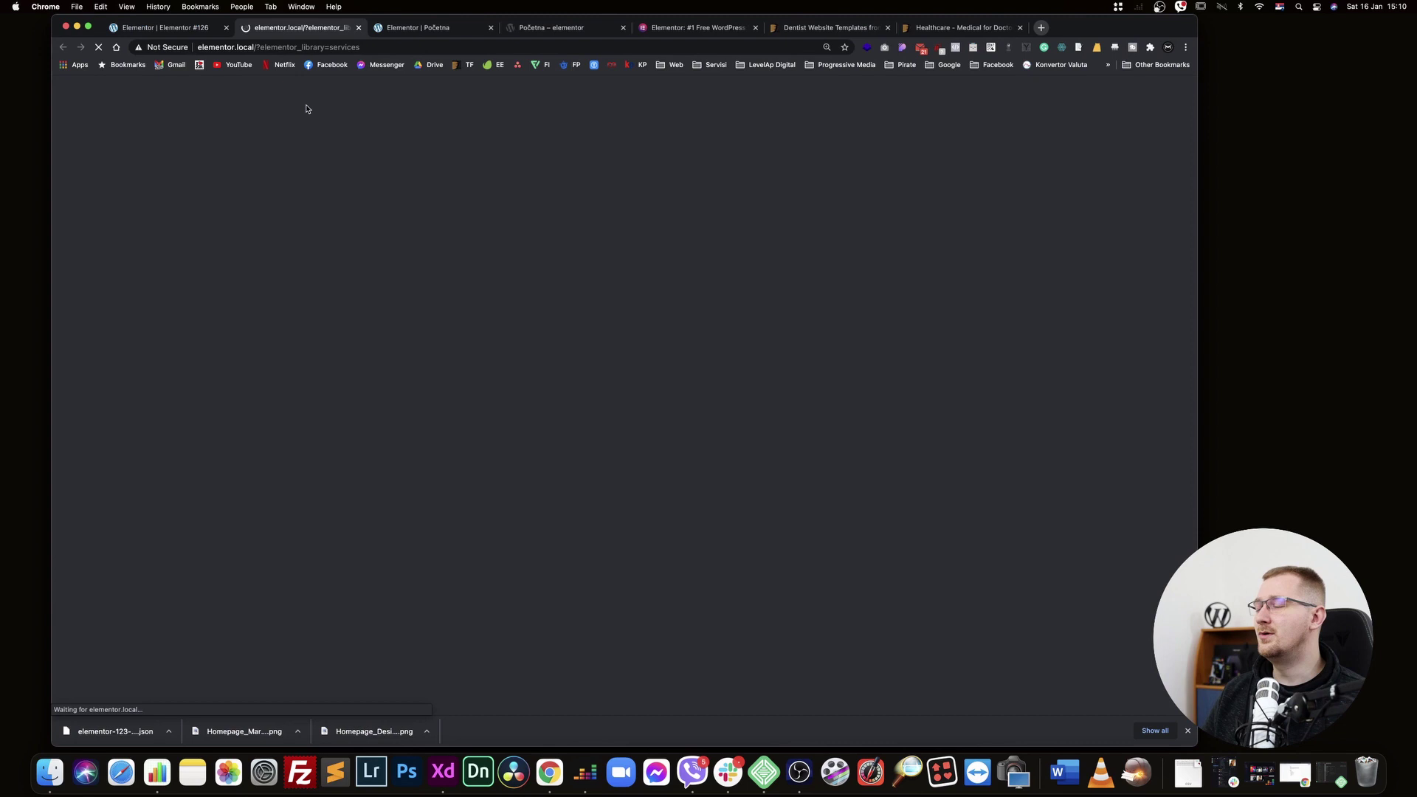
scroll(371, 359, down, 20)
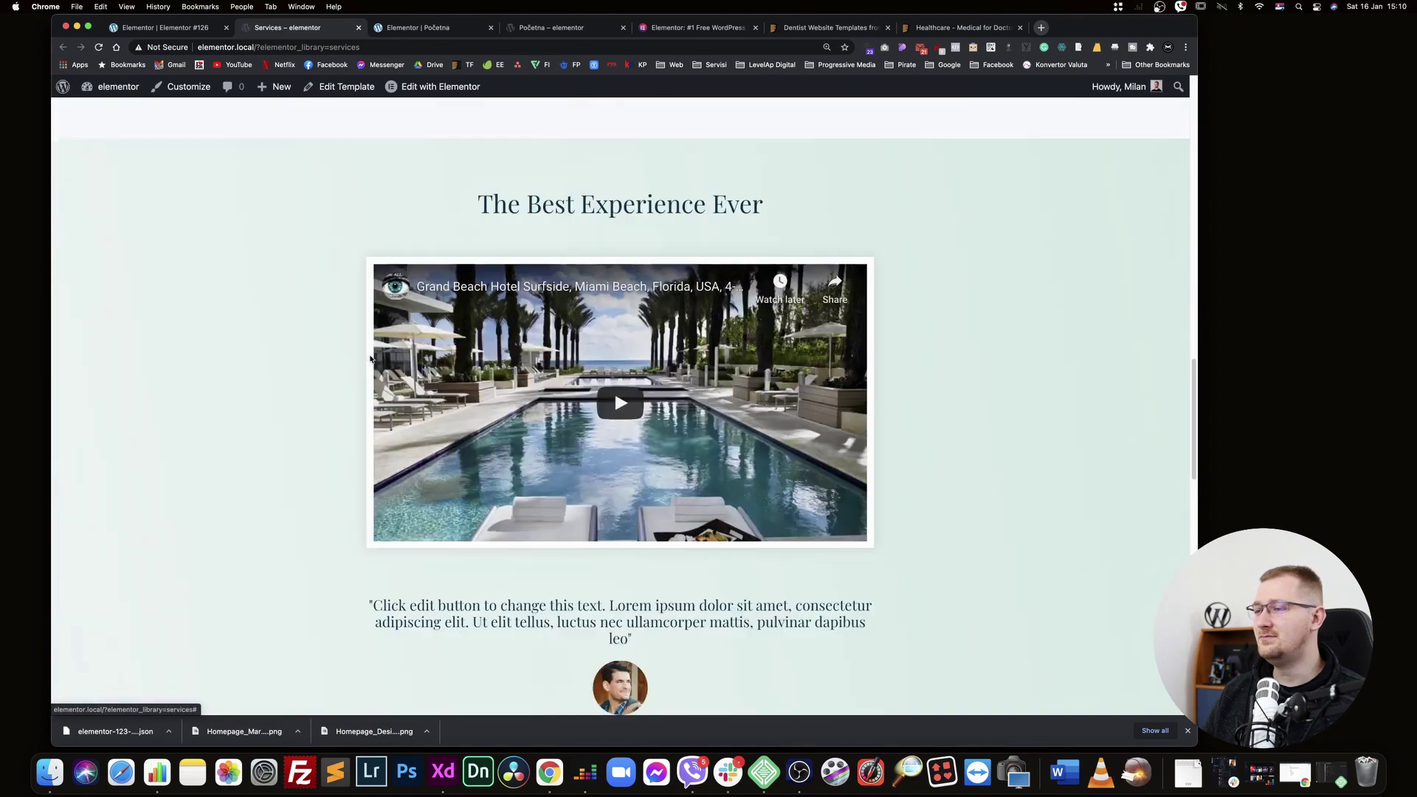
key(super+w)
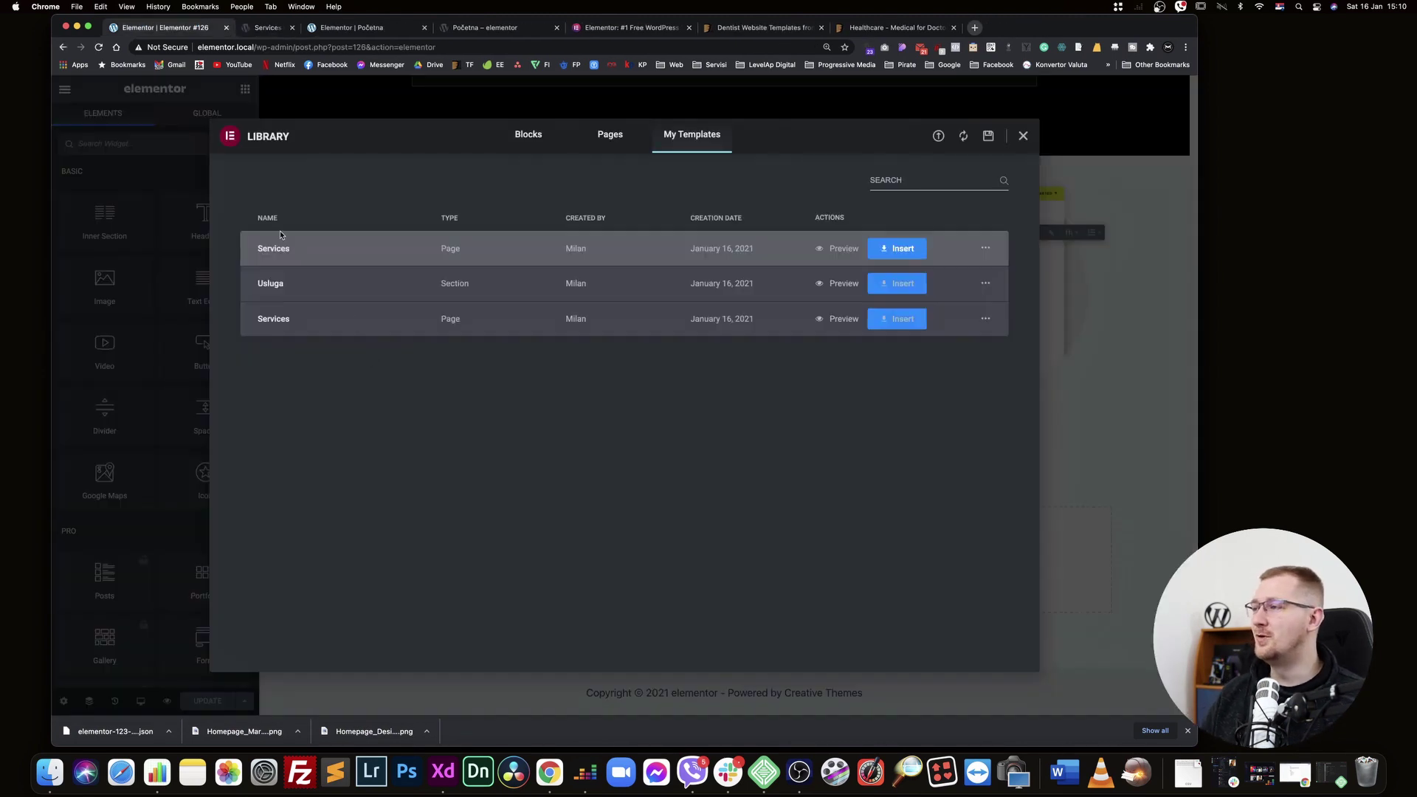
click(1097, 287)
scroll(737, 303, up, 20)
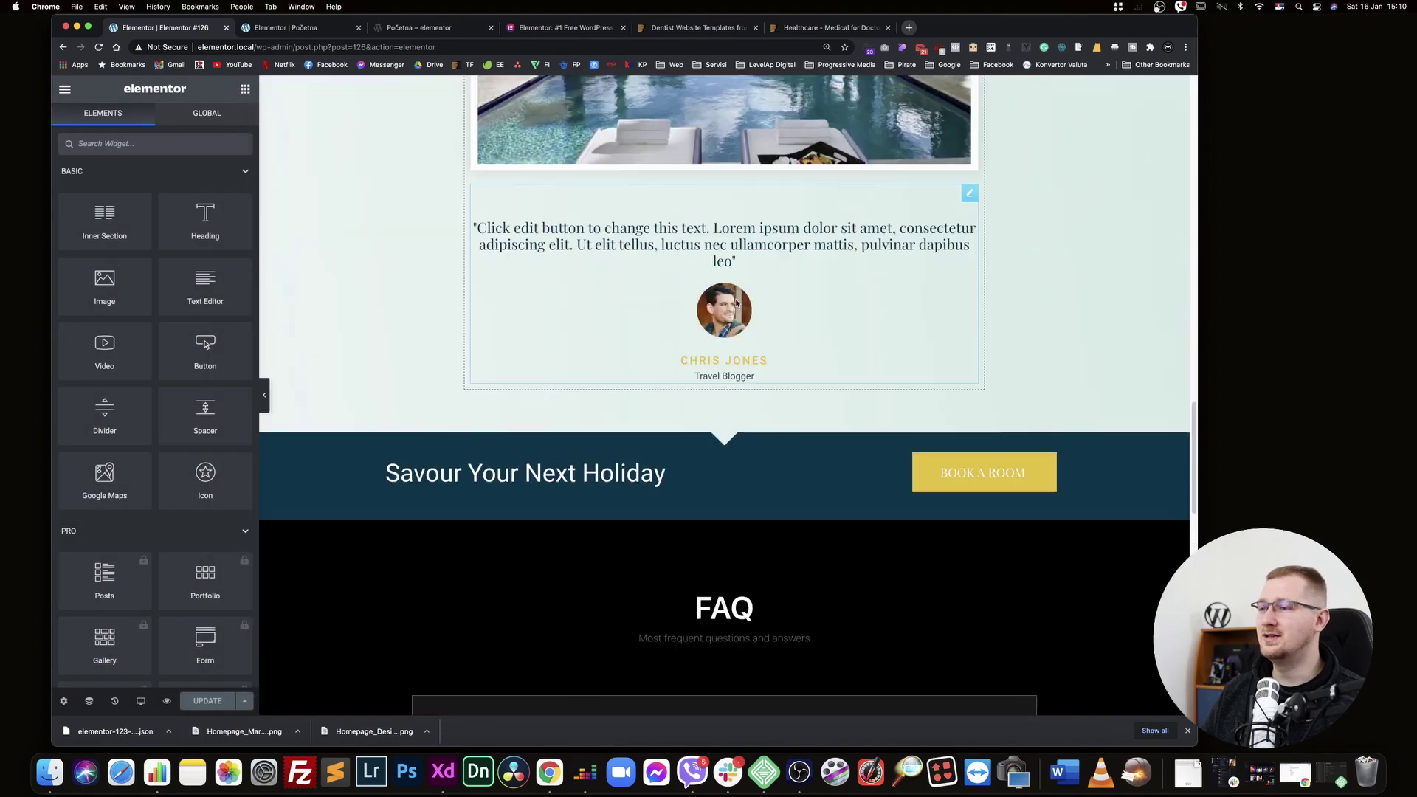
scroll(736, 305, down, 10)
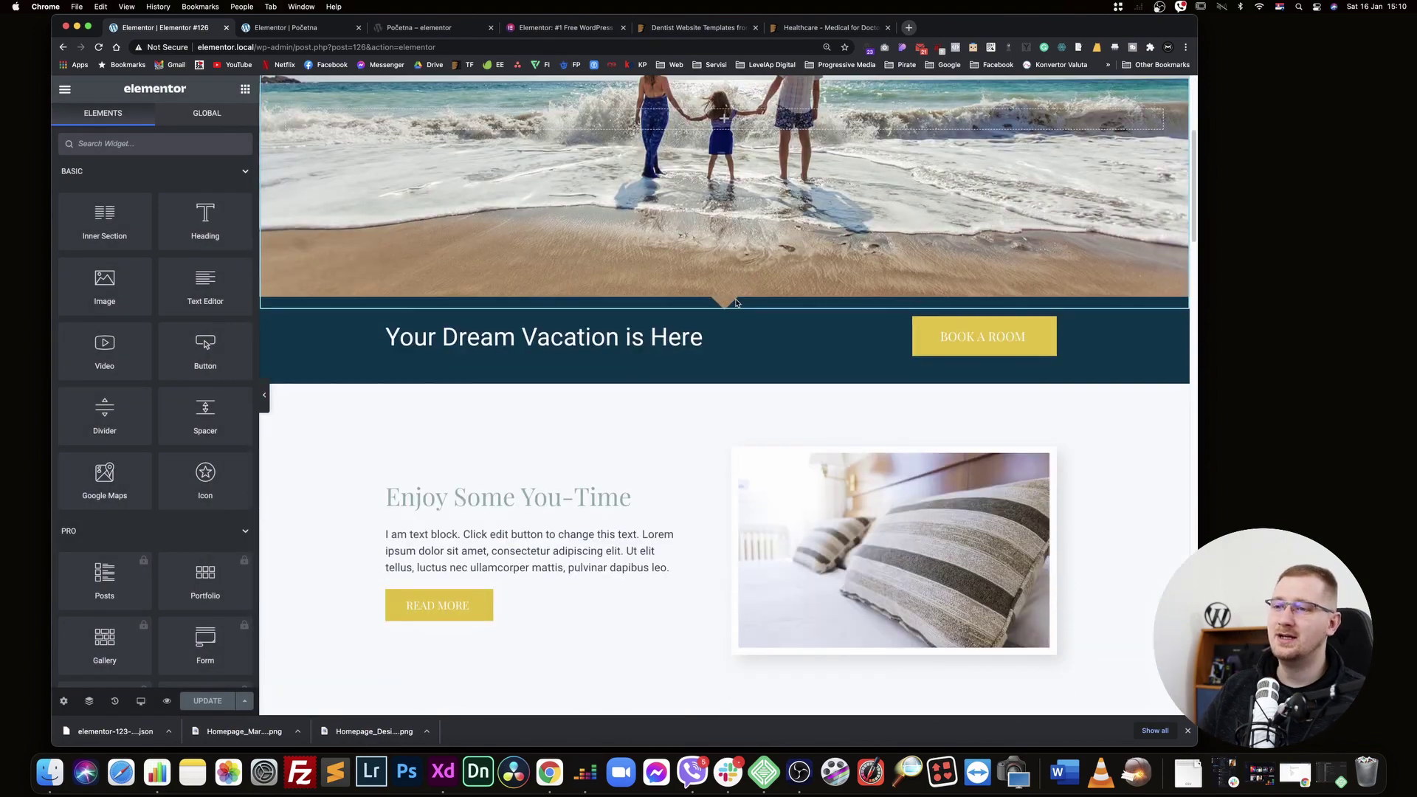